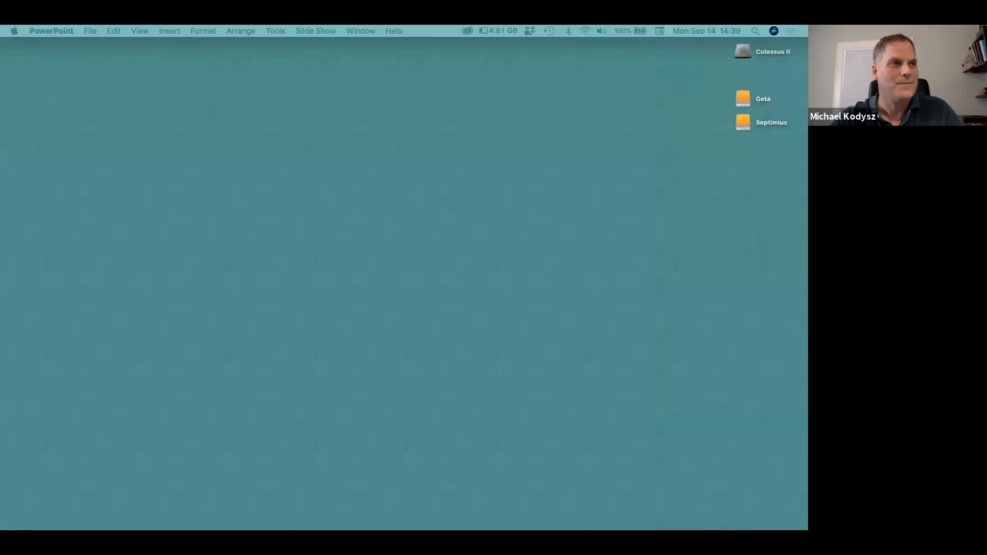
Switch from the desktop to Photoshop and reset the workspace to its default panel layout.
click(524, 275)
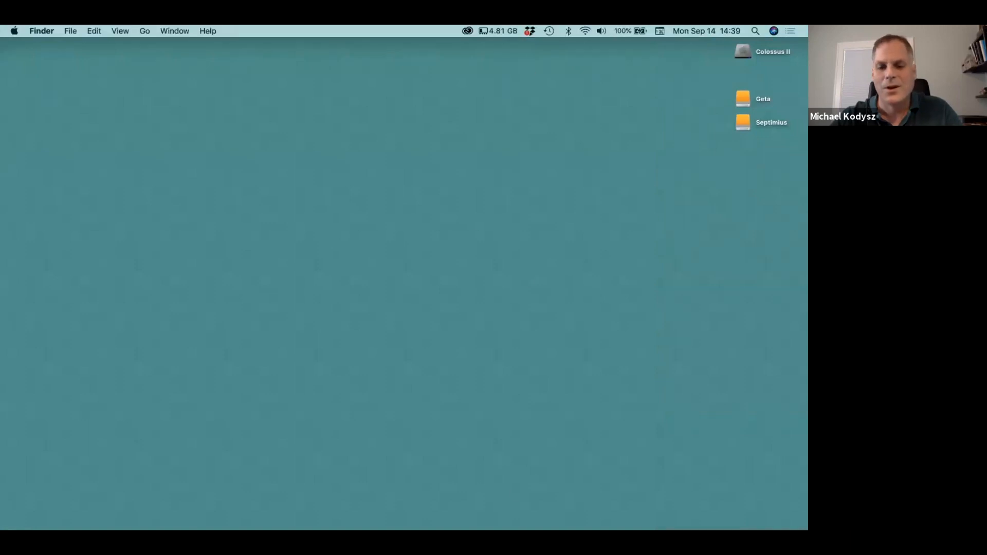
mouse_move(473, 524)
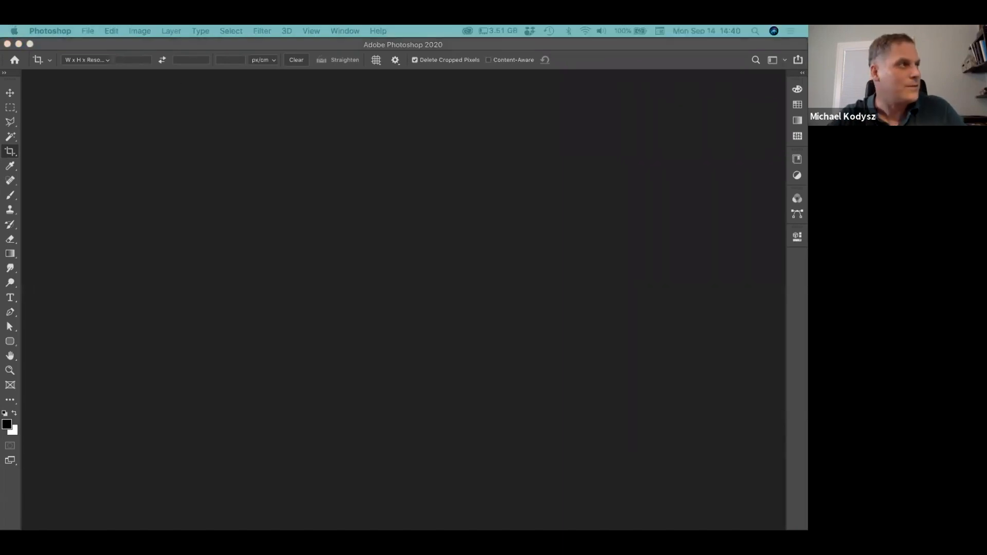
click(407, 290)
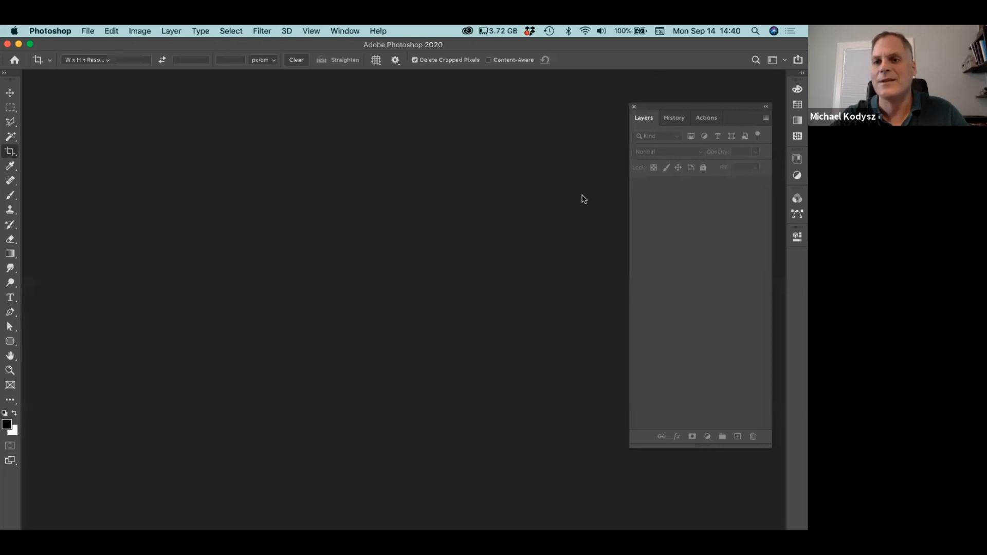
click(782, 59)
click(756, 125)
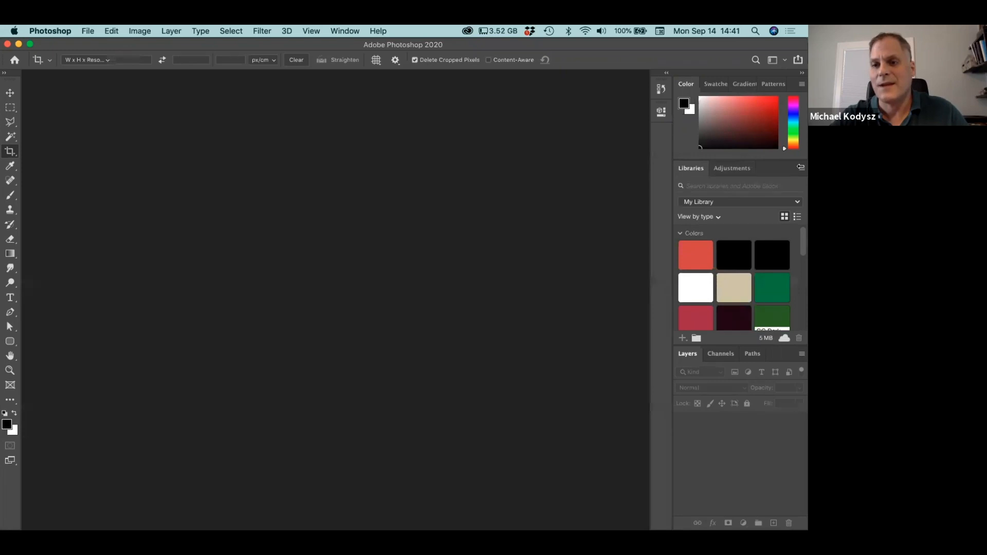
Collapse the docked panels to icons only, with the History panel docked below Paths.
click(800, 73)
drag(728, 84, 764, 252)
drag(725, 82, 766, 281)
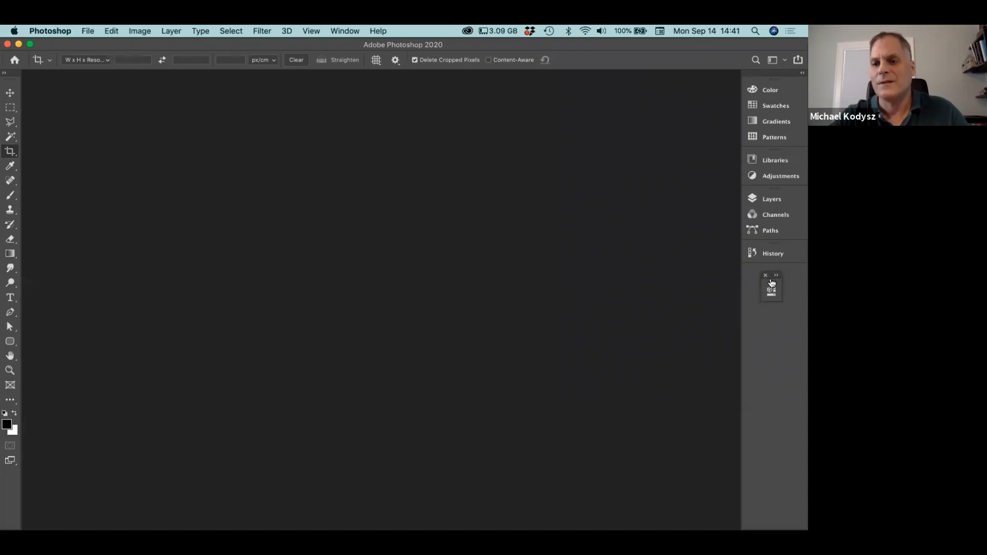
drag(741, 259, 789, 284)
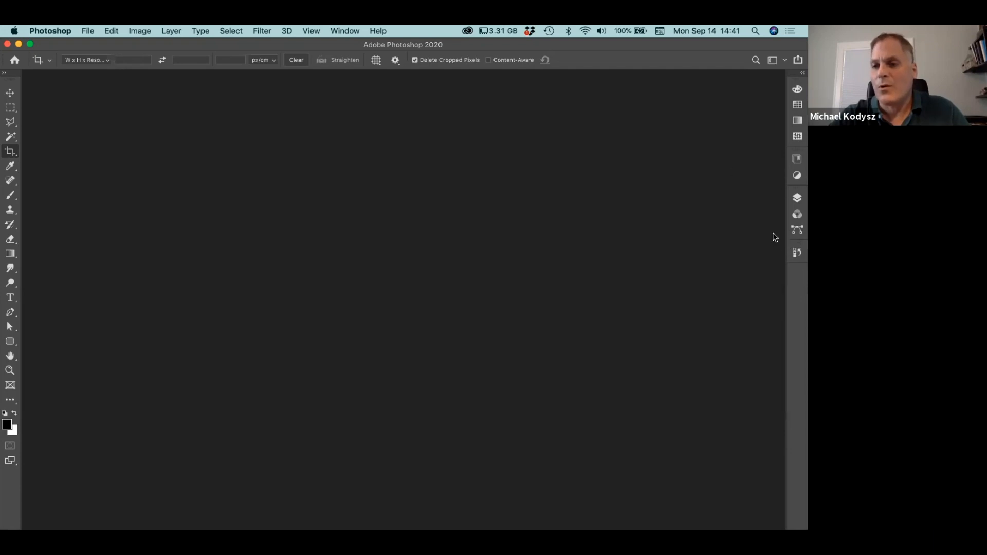
Detach the Layers panel from the dock and place it as a floating panel over the workspace.
click(796, 199)
mouse_move(666, 197)
mouse_down()
mouse_move(592, 150)
mouse_move(672, 154)
mouse_move(665, 181)
mouse_up()
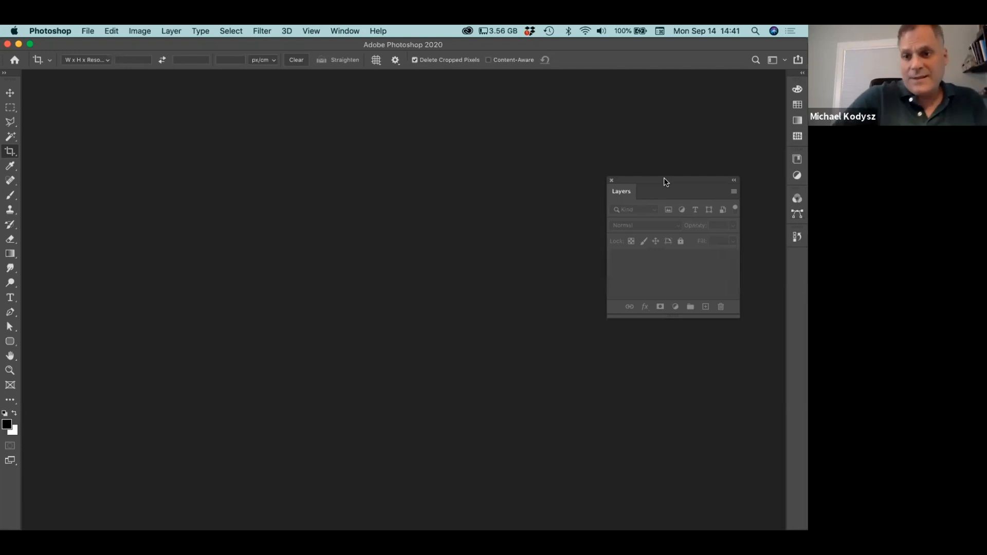
drag(664, 178, 638, 135)
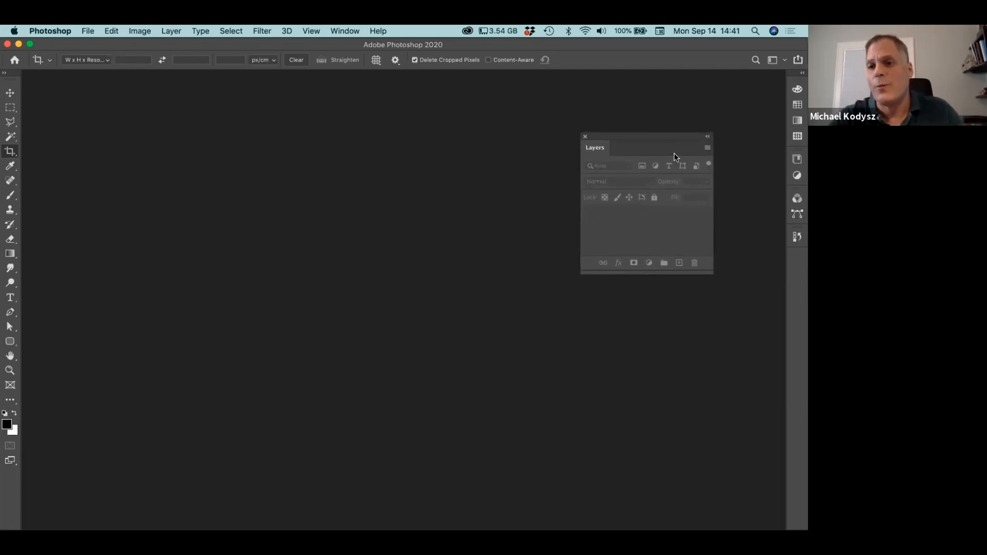
Group the History panel with the floating Layers panel and switch between the two, ending on Layers.
click(798, 237)
drag(668, 233, 645, 150)
click(591, 148)
click(627, 147)
click(590, 147)
click(622, 147)
click(597, 148)
click(620, 147)
click(595, 148)
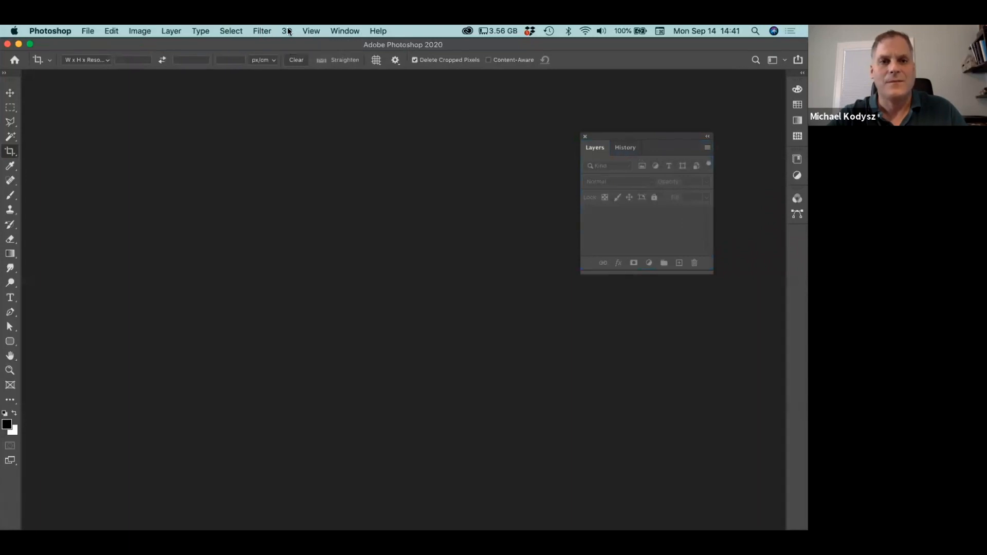
Add the Actions panel to the floating Layers and History group and move the group lower in the workspace.
click(347, 31)
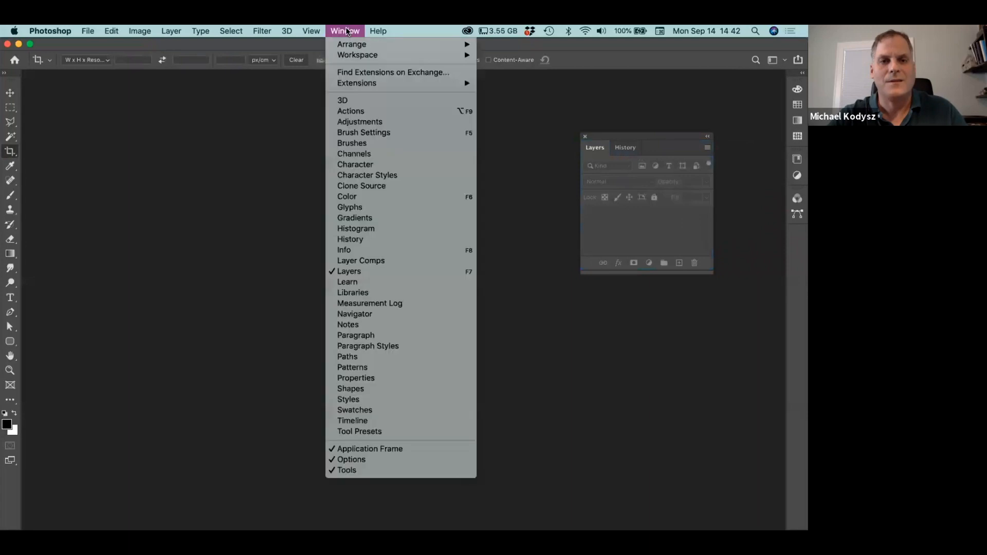
click(355, 109)
drag(642, 157, 677, 140)
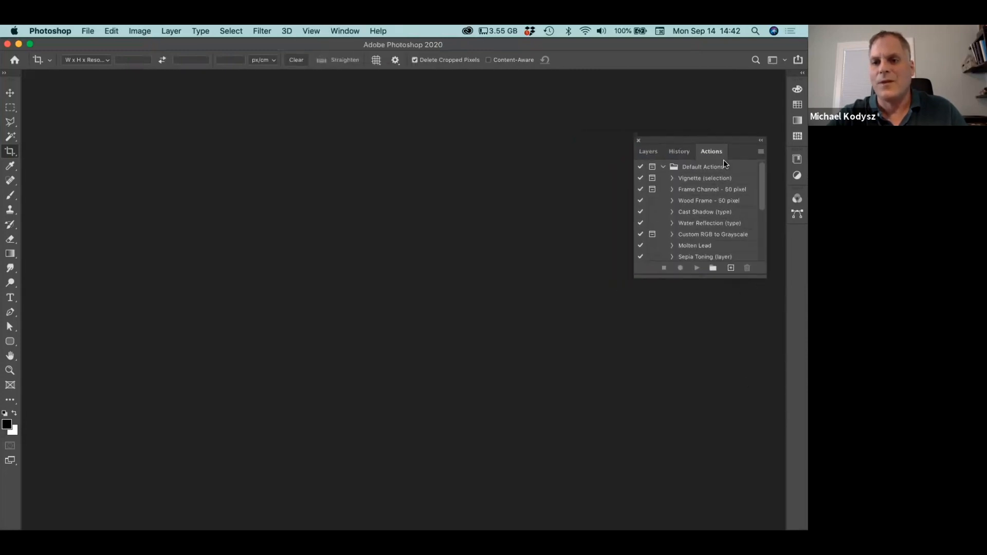
click(684, 152)
click(650, 152)
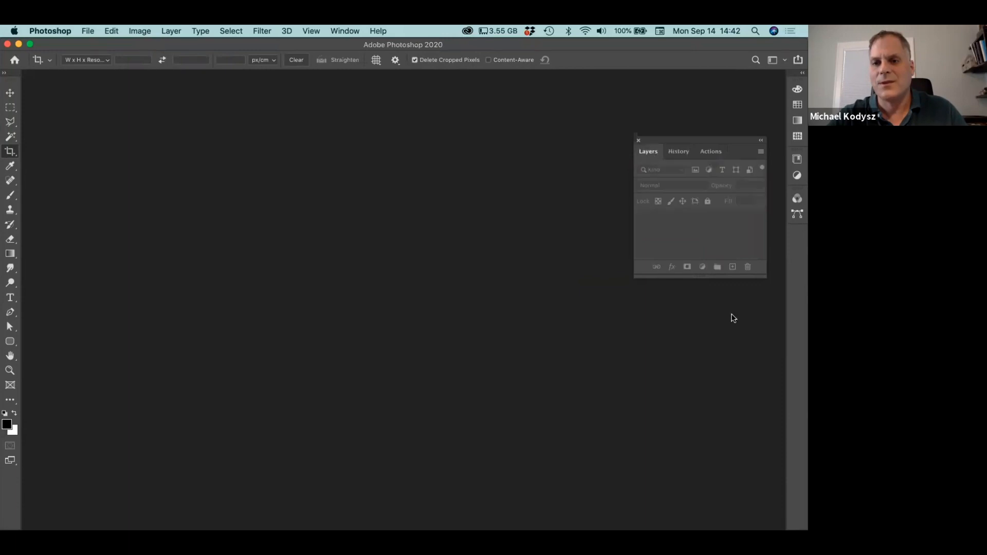
drag(765, 278, 765, 279)
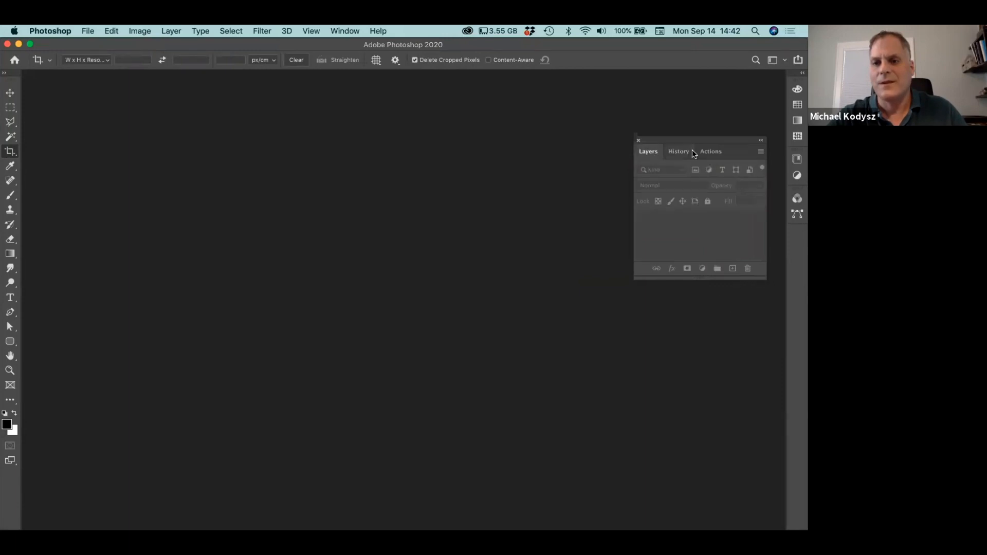
drag(688, 140, 691, 224)
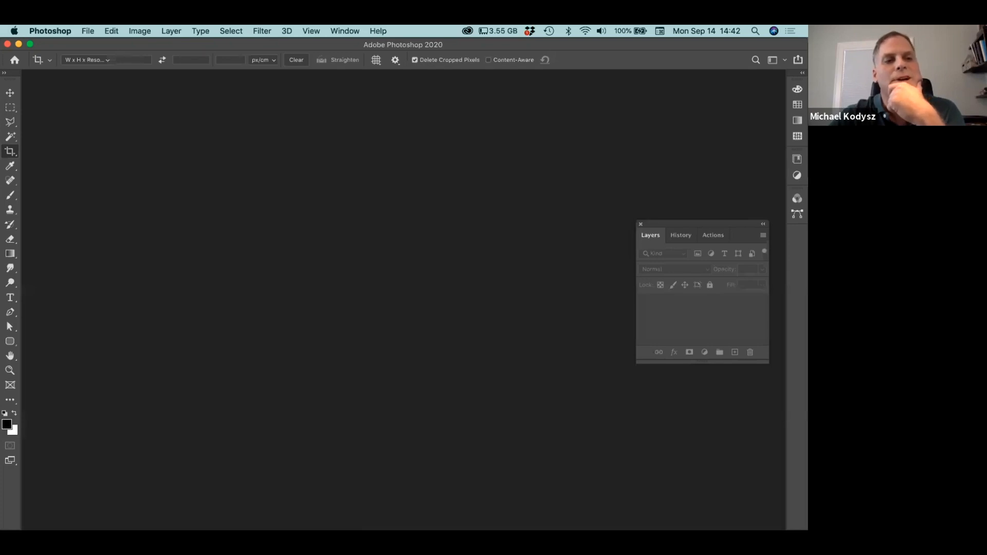
Preview the Standard and Precise options for Other Cursors in the Cursors preferences and close without saving.
click(48, 29)
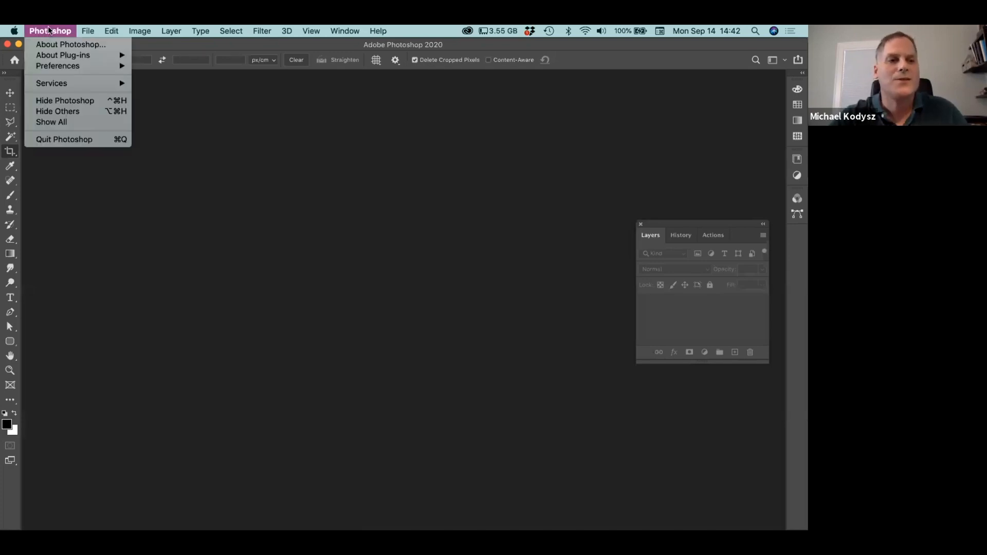
mouse_move(56, 69)
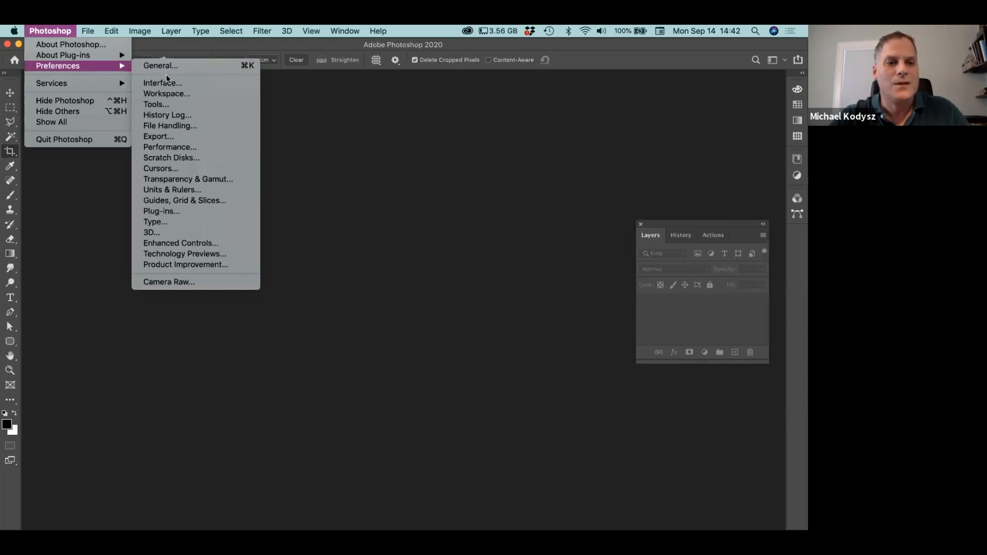
click(167, 170)
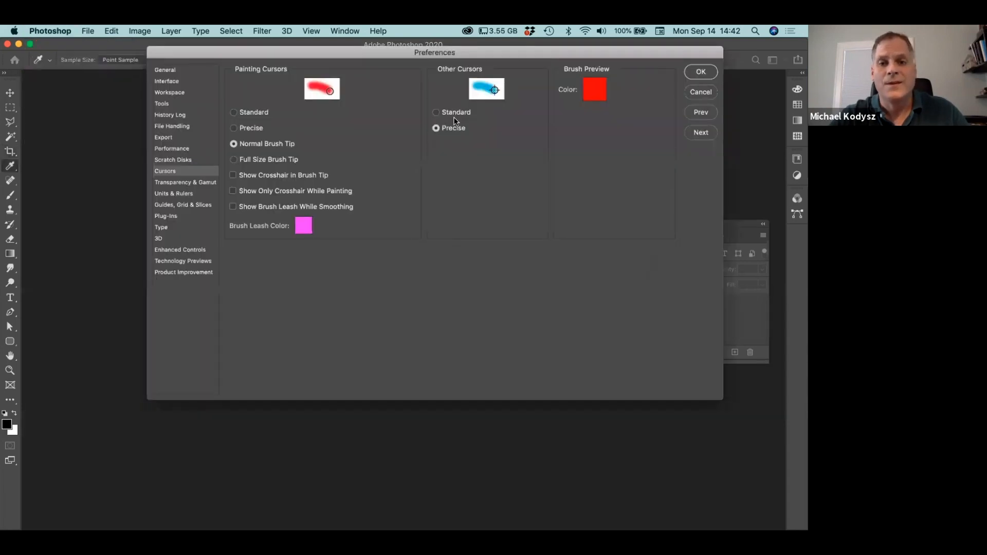
click(436, 112)
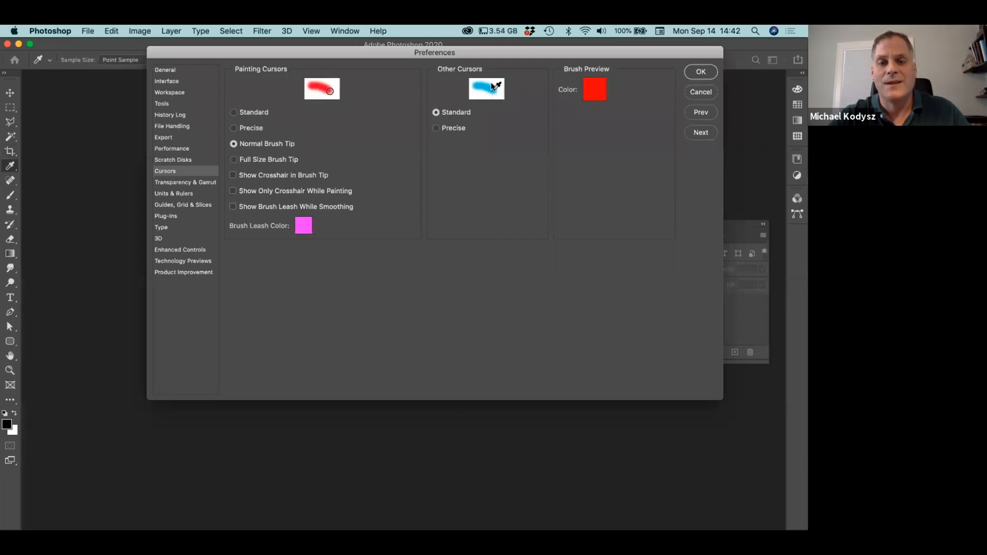
click(435, 128)
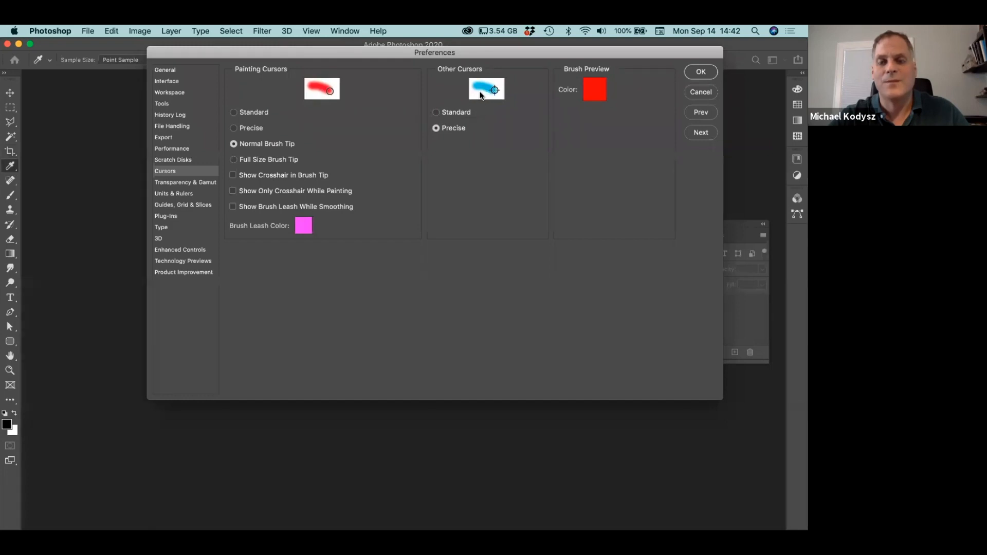
click(691, 98)
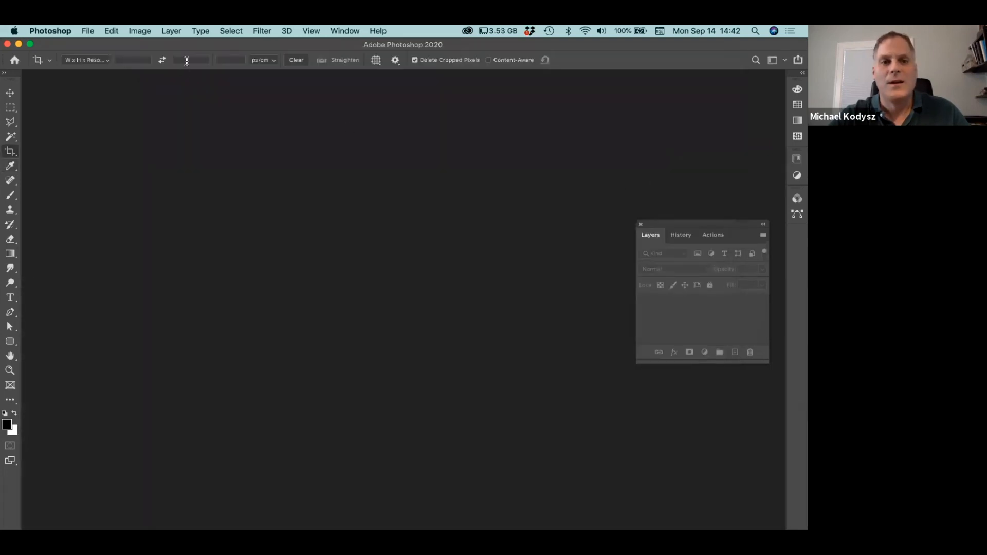
Uncover part of the desktop and open the 01_Correct_Composite folder in Finder.
double_click(185, 44)
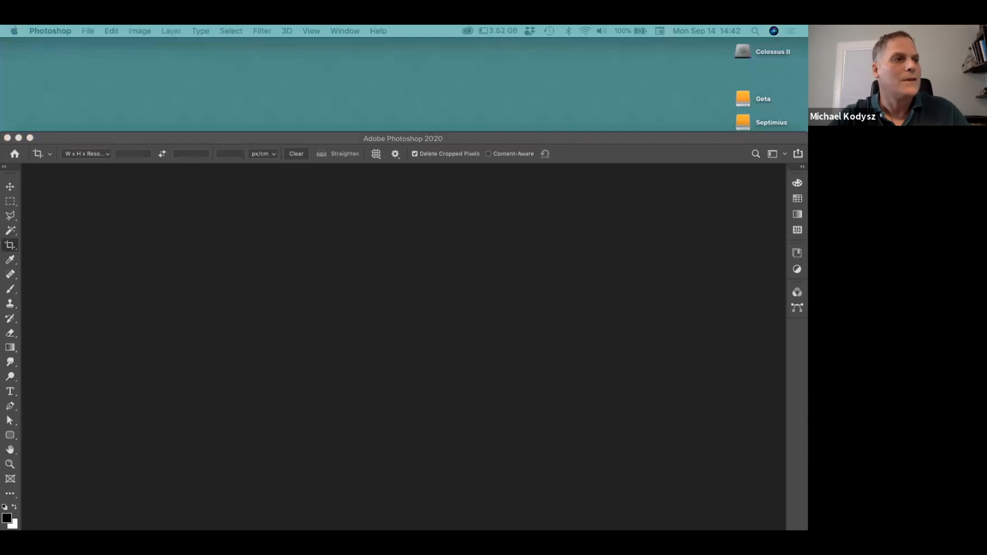
drag(494, 114, 494, 97)
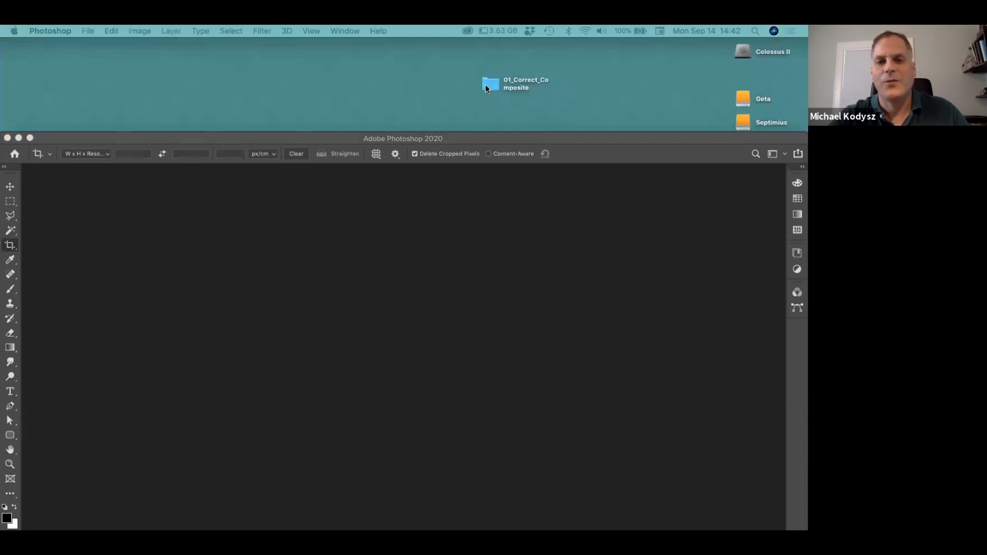
double_click(485, 84)
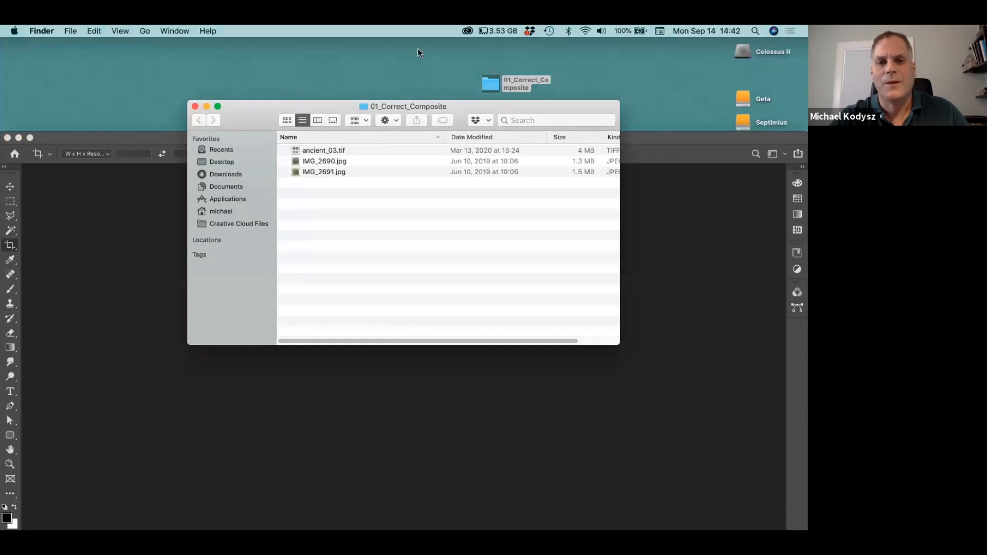
drag(324, 105, 421, 60)
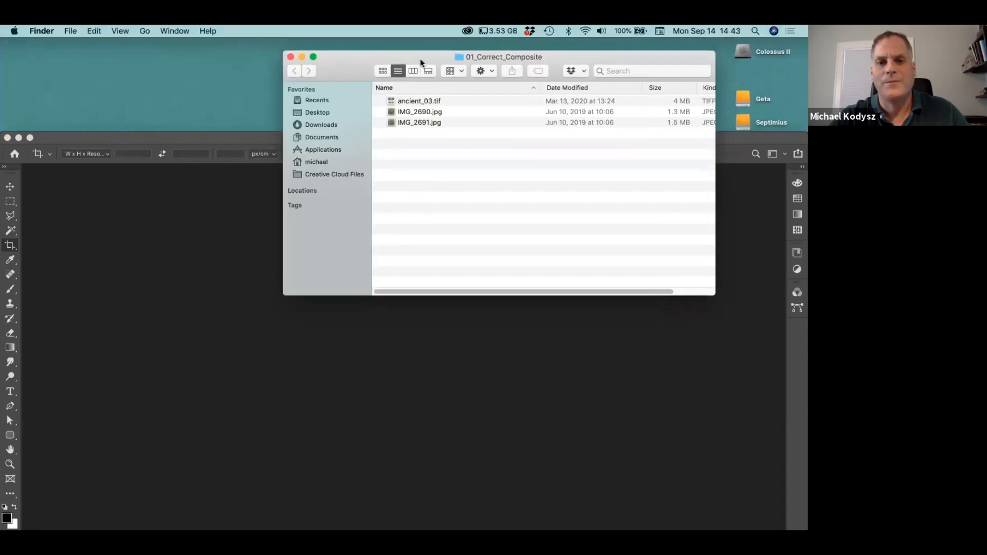
Open ancient_03.tif in Preview to compare the original coin images with the color-corrected composite.
double_click(392, 105)
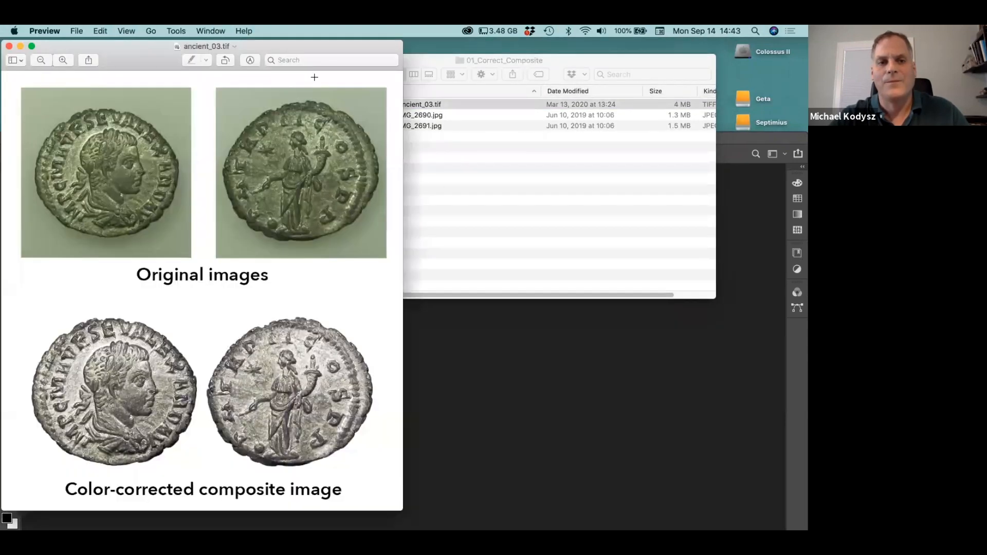
drag(143, 63, 383, 68)
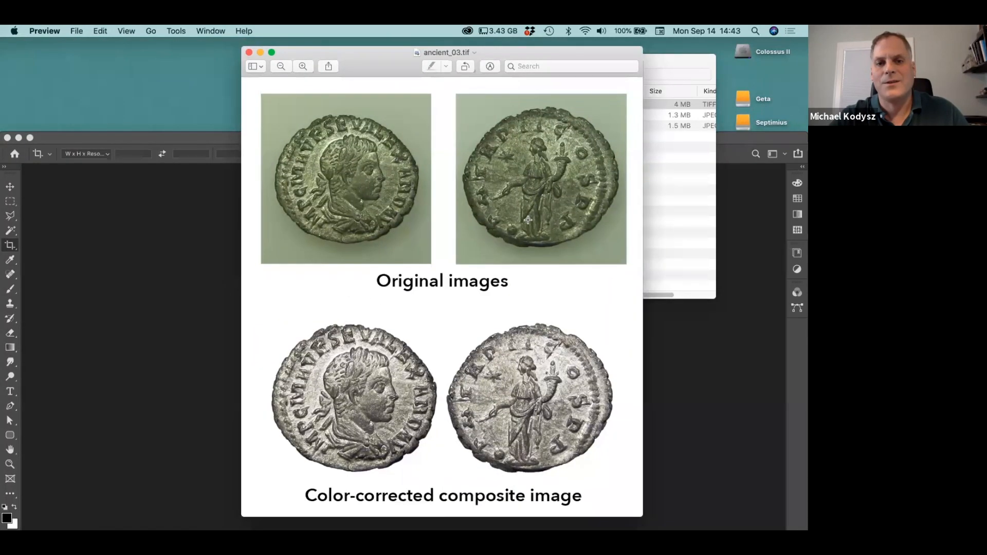
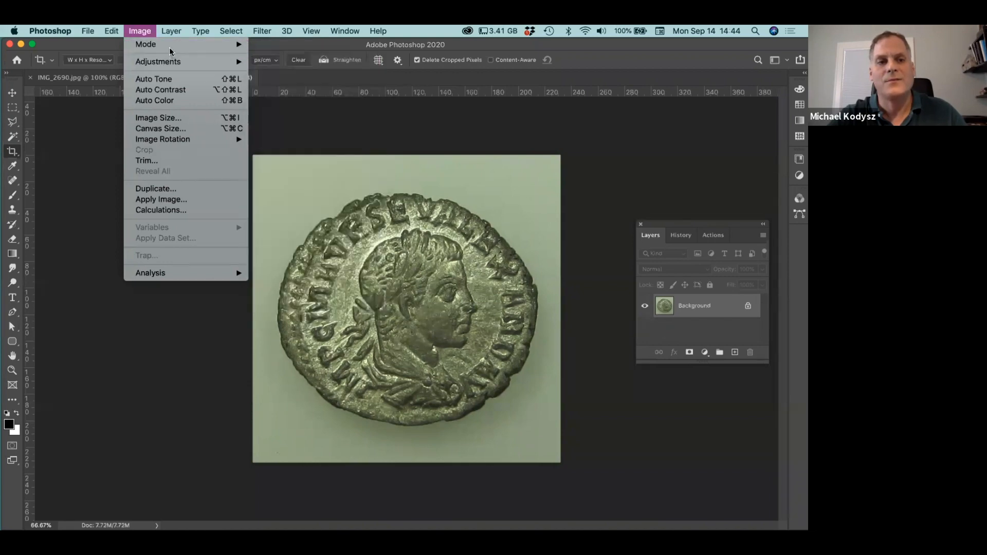
Convert IMG_2691.jpg to 16 Bits/Channel.
mouse_move(238, 49)
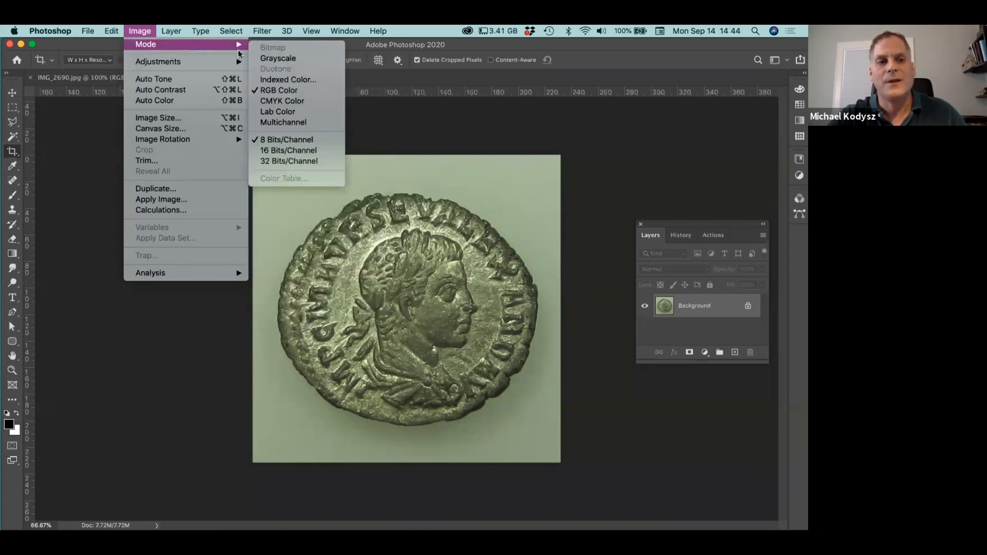
click(275, 152)
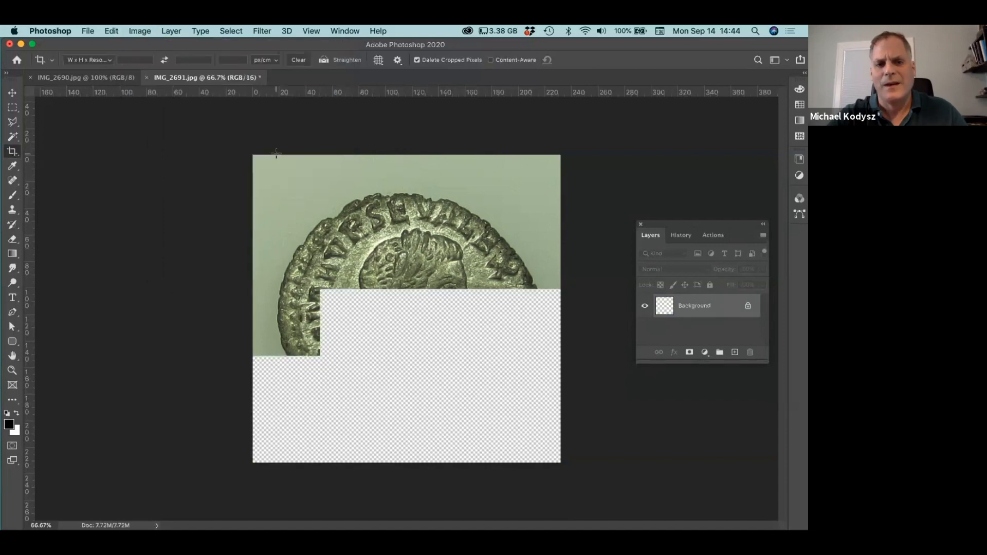
Convert IMG_2690.jpg to 16 Bits/Channel and undo that conversion.
click(88, 78)
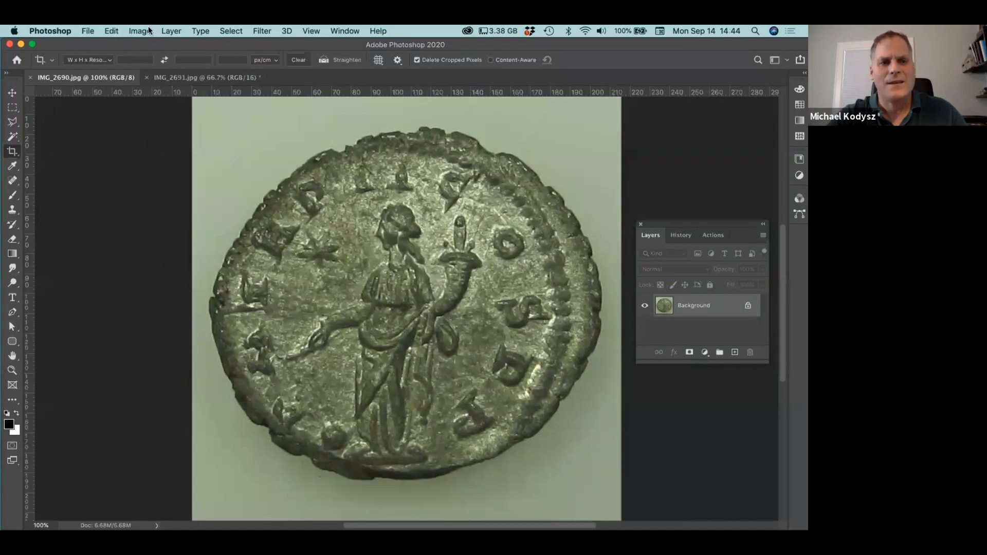
click(142, 31)
mouse_move(146, 45)
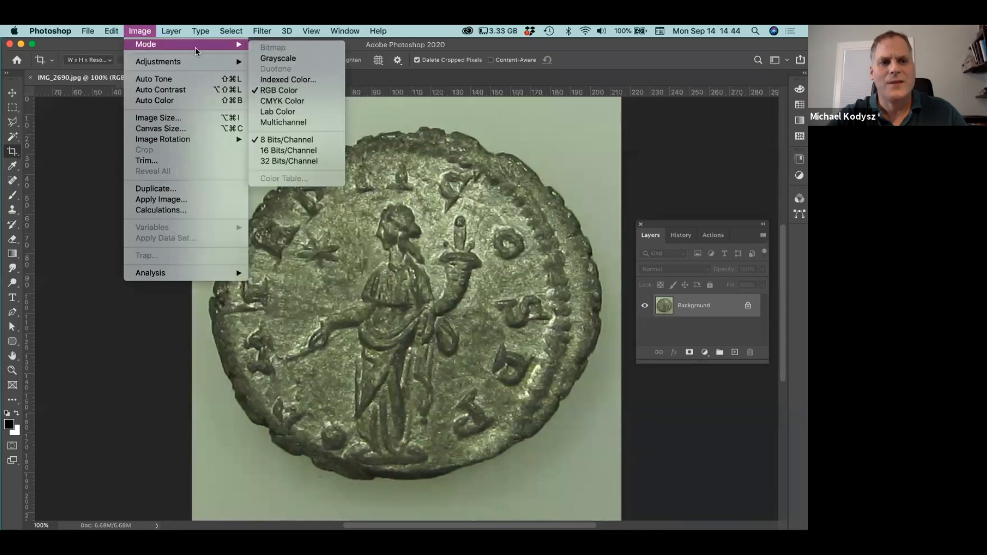
click(263, 151)
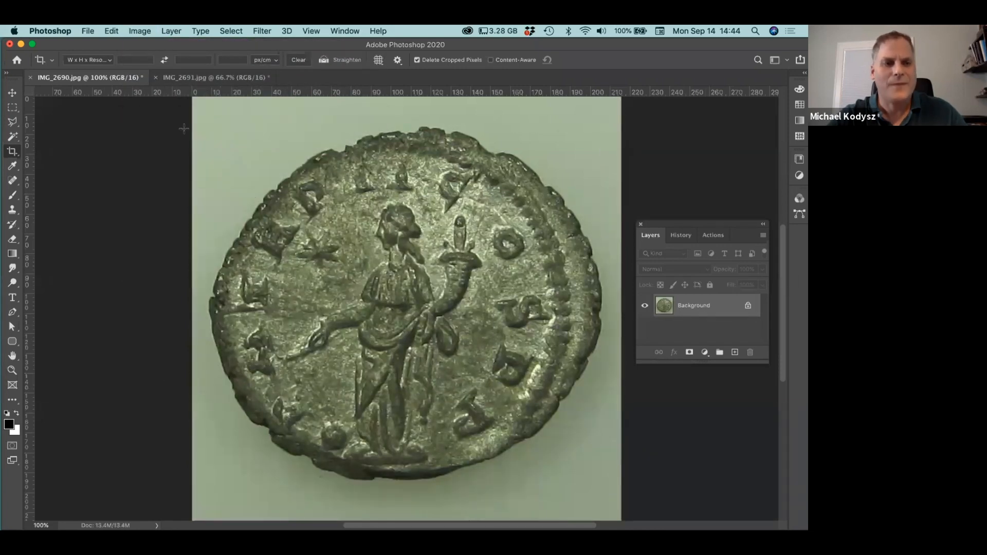
key(super+z)
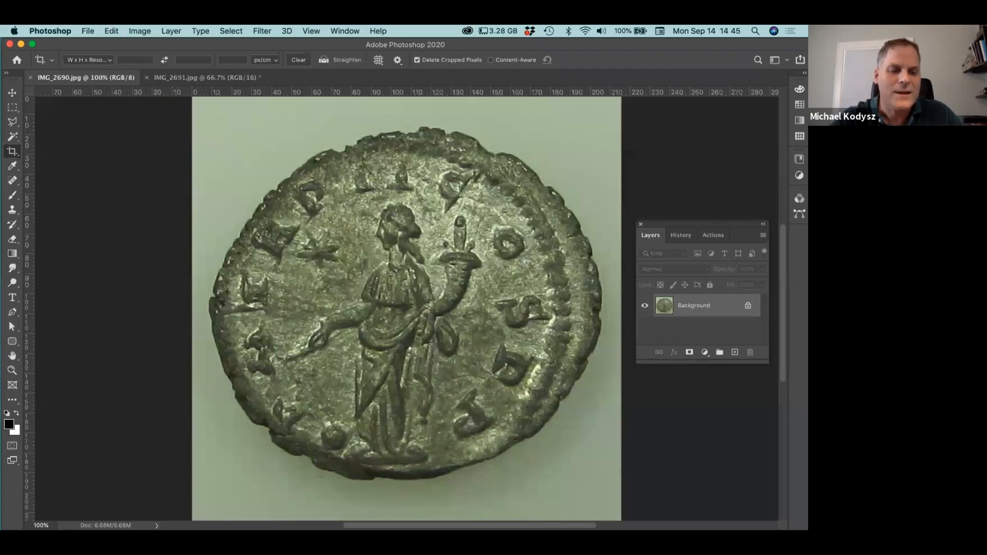
Convert IMG_2690.jpg to 16 Bits/Channel.
click(162, 31)
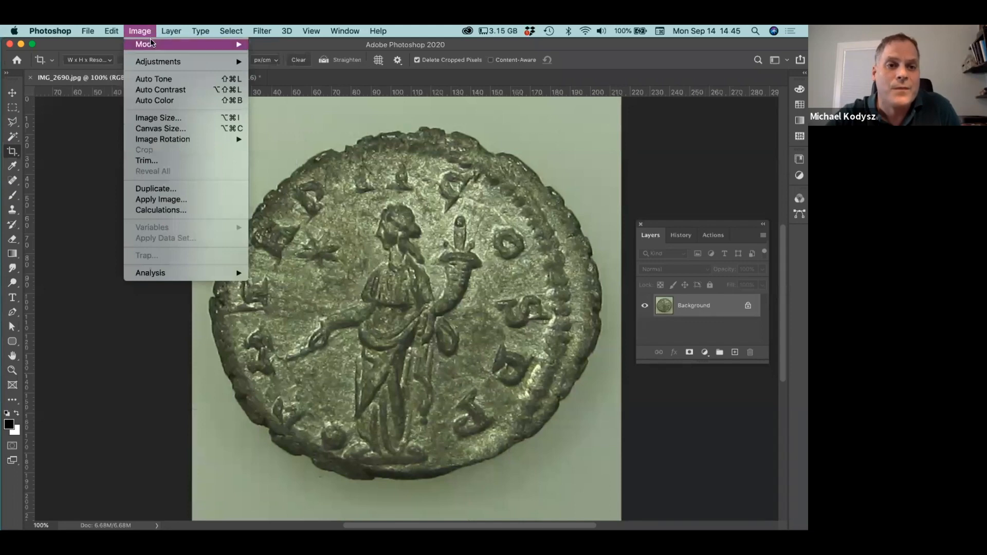
mouse_move(151, 44)
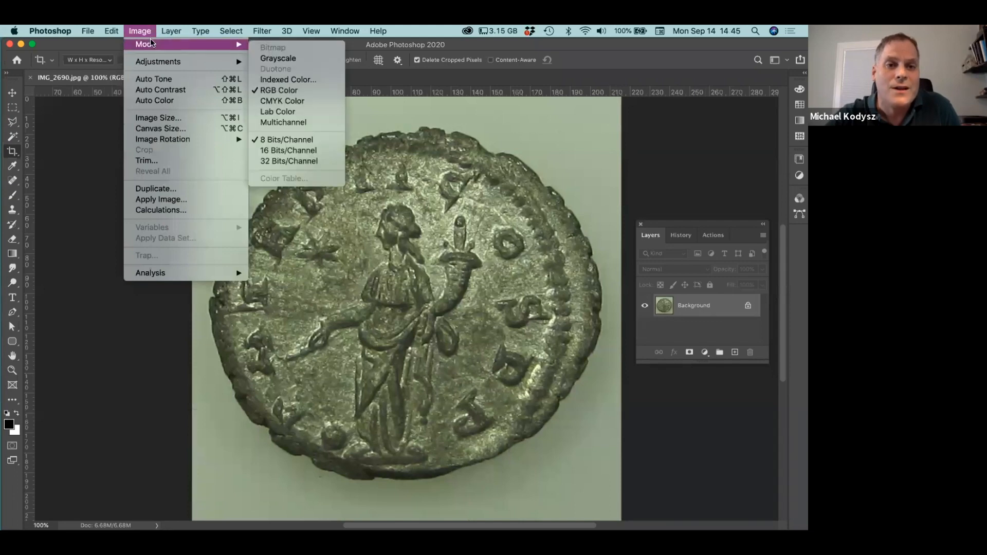
click(263, 149)
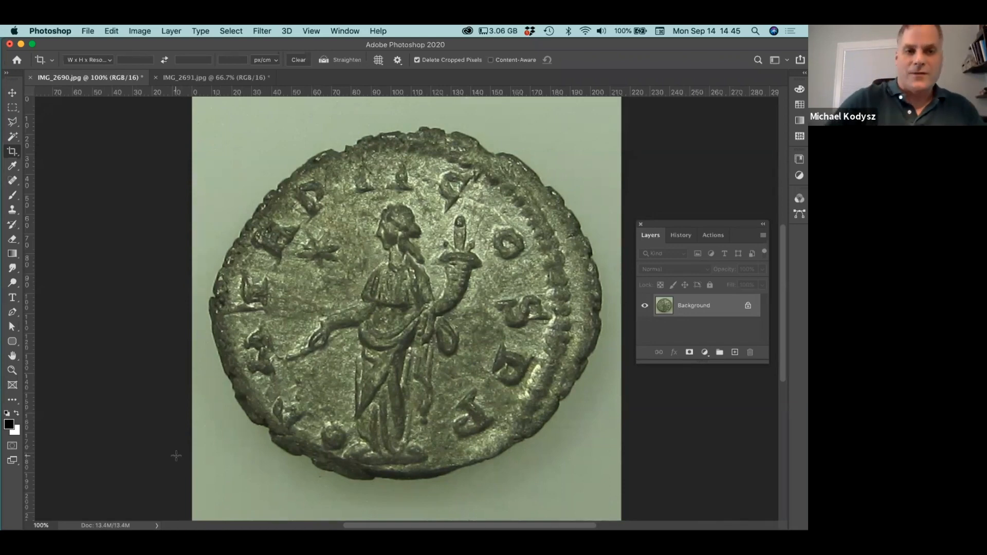
mouse_move(463, 353)
mouse_down()
mouse_move(445, 346)
mouse_move(459, 345)
mouse_up()
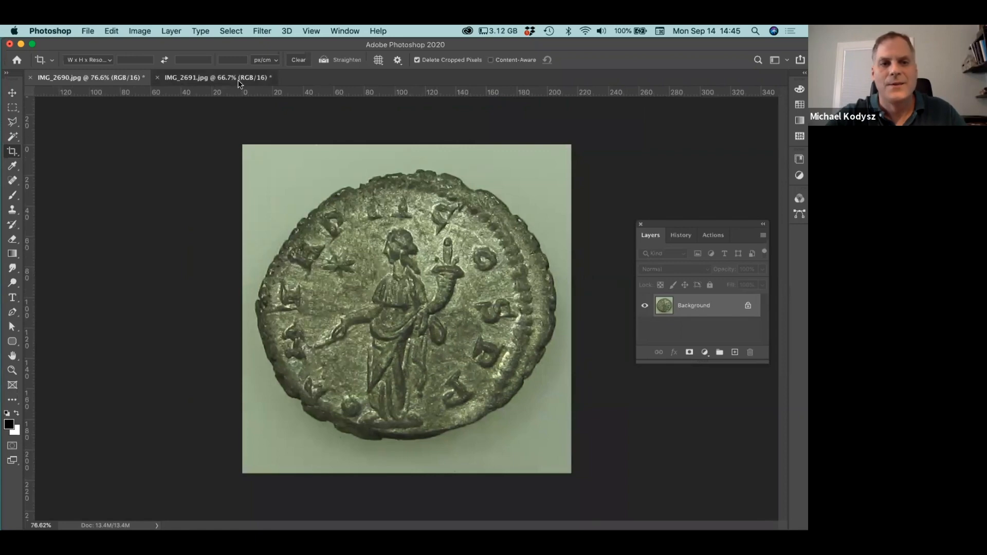
Duplicate the Background layer of IMG_2691.jpg and make the Layers panel taller.
click(238, 82)
drag(423, 293, 426, 293)
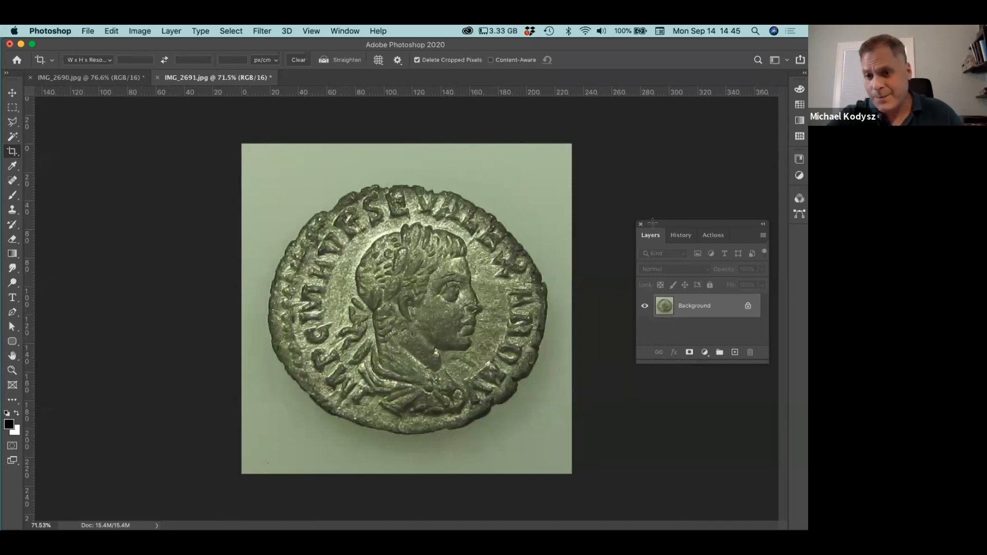
drag(685, 224, 679, 183)
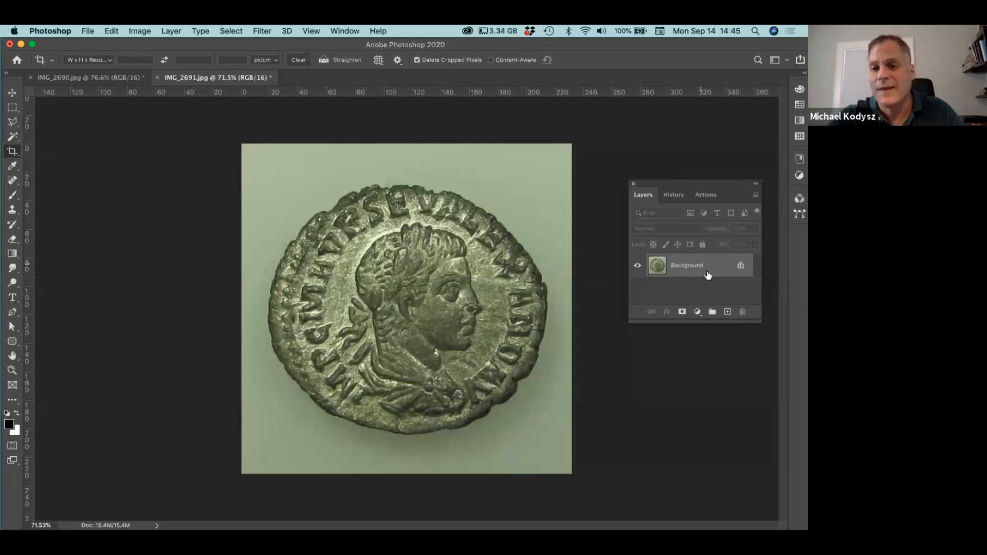
drag(689, 266, 727, 311)
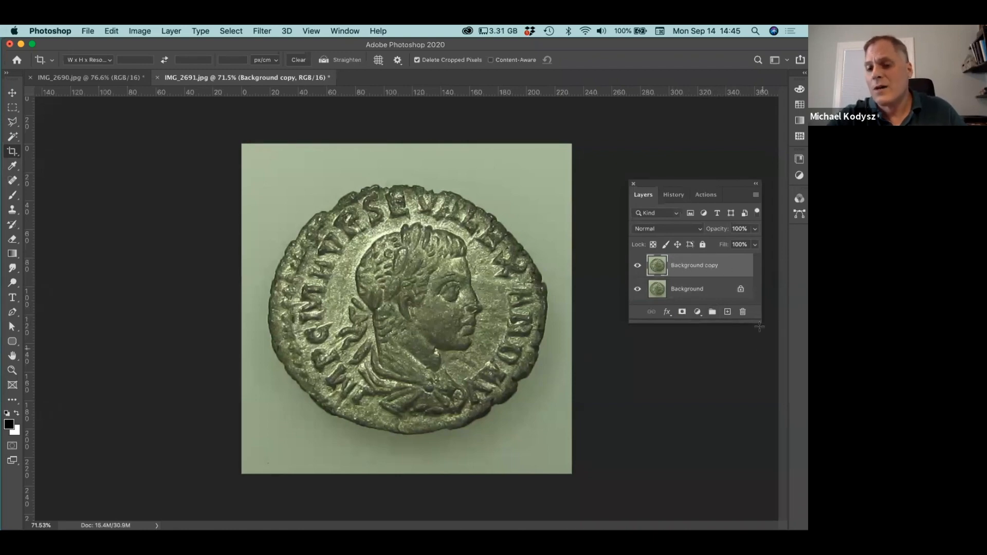
drag(761, 321, 760, 417)
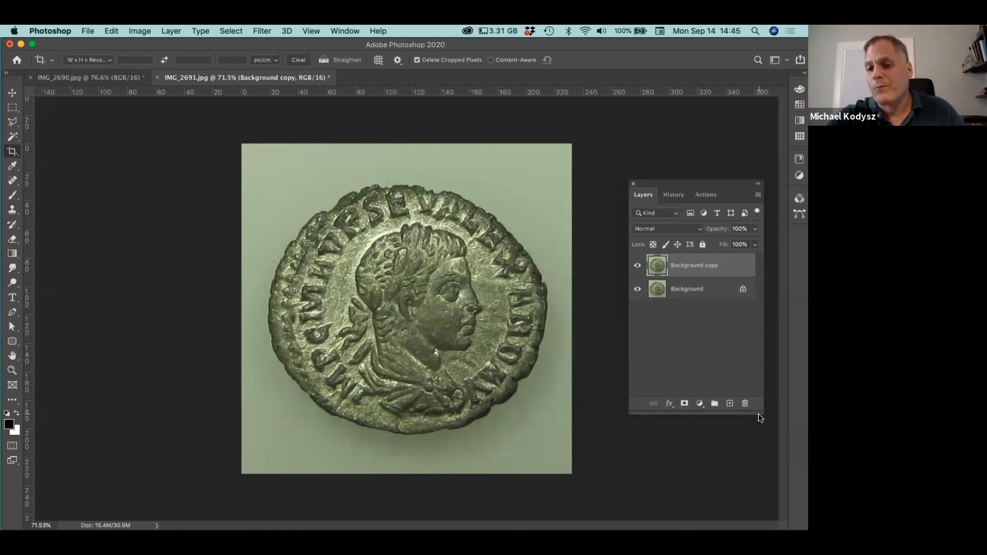
Rename the Background layer "original" and its copy "obverse".
double_click(673, 292)
text(original)
key(Return)
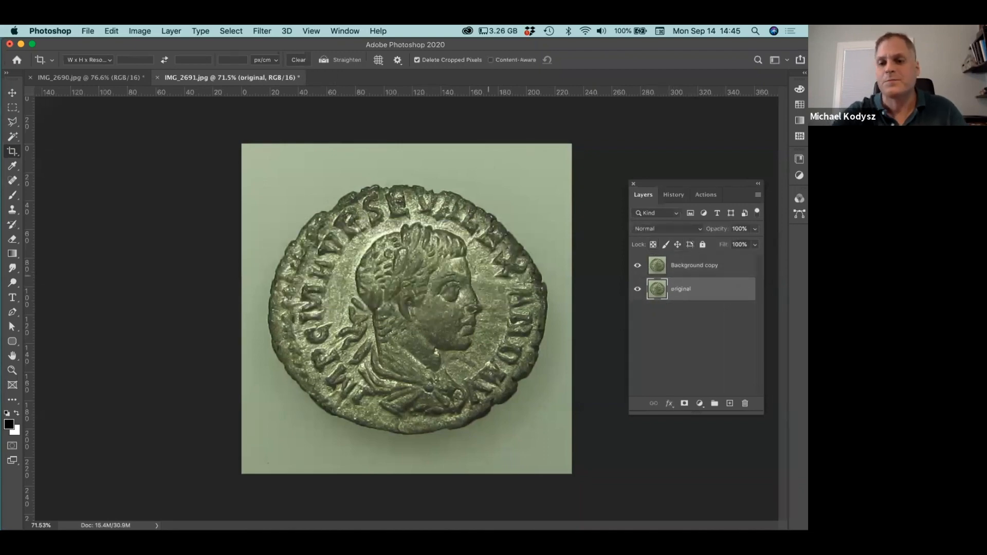
double_click(686, 266)
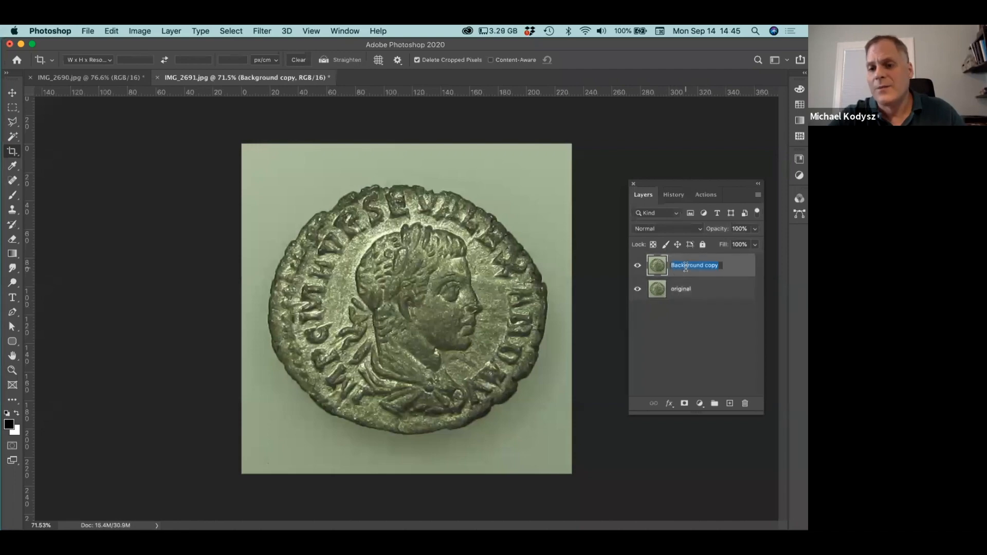
text(obvr)
text(rse)
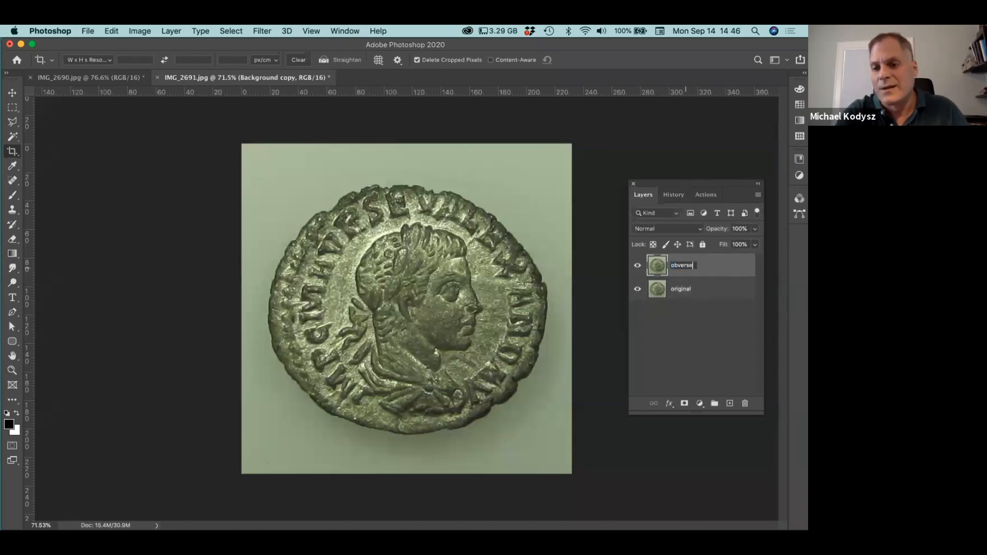
key(Return)
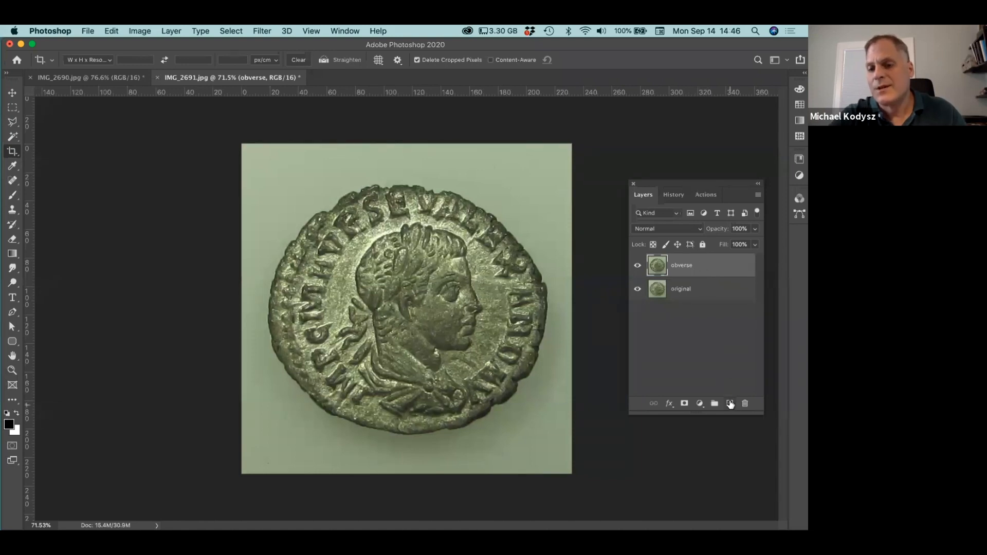
Add an empty layer directly above the original layer and name it "background".
click(701, 293)
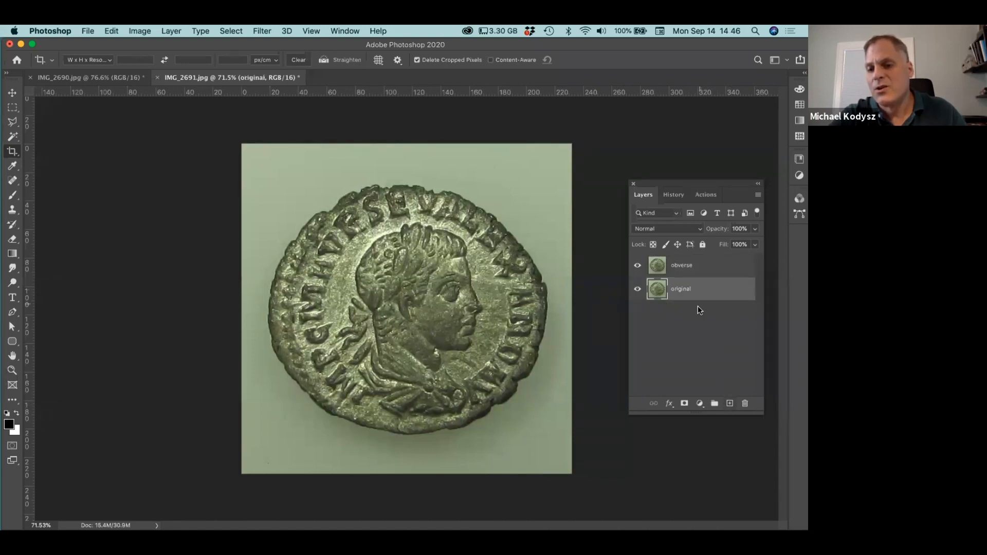
click(729, 404)
double_click(677, 290)
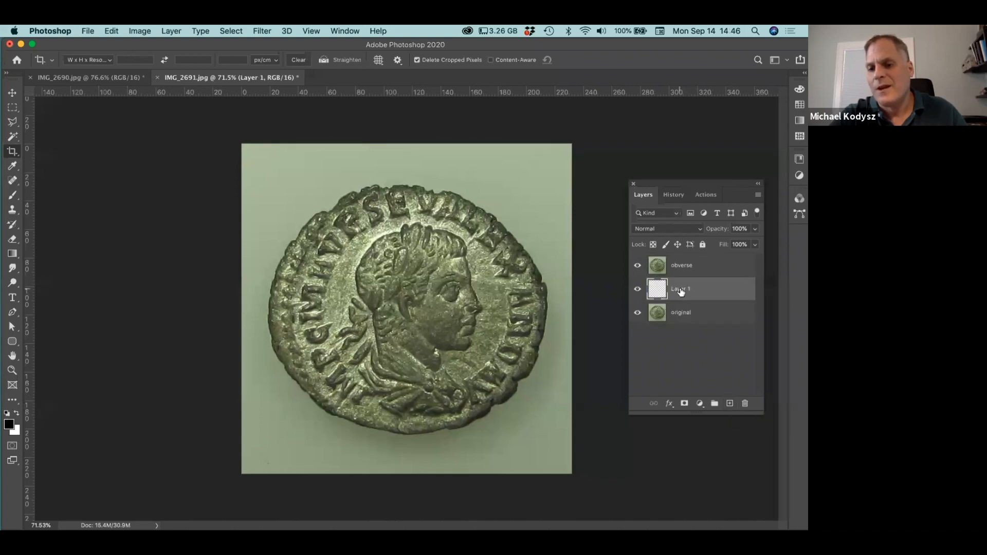
text(background)
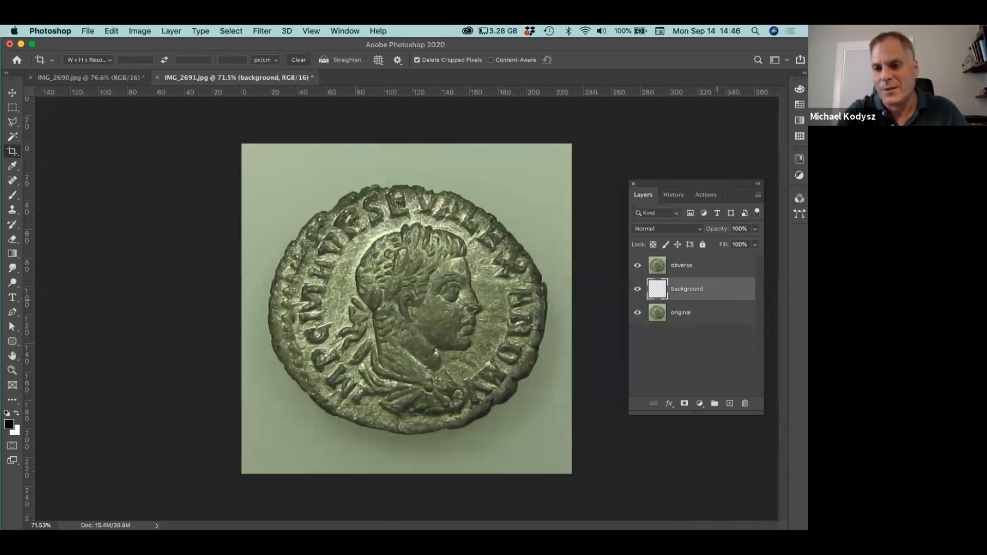
Make obverse the active layer and hide the original layer.
click(670, 274)
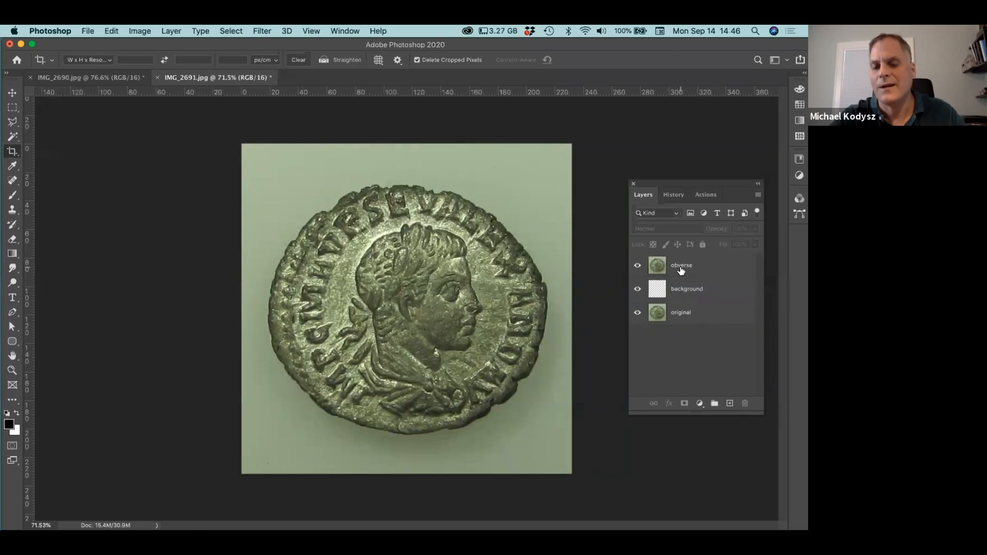
click(672, 274)
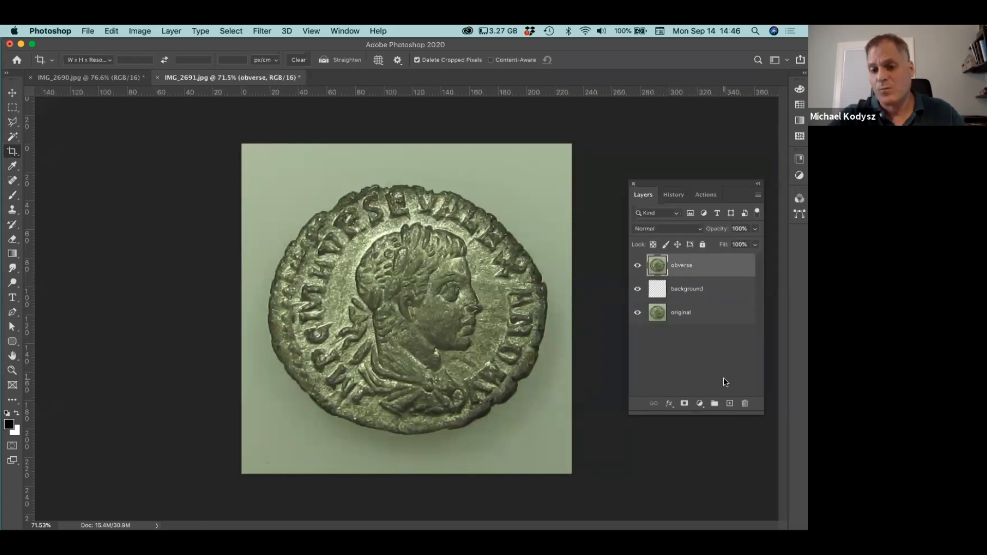
click(638, 313)
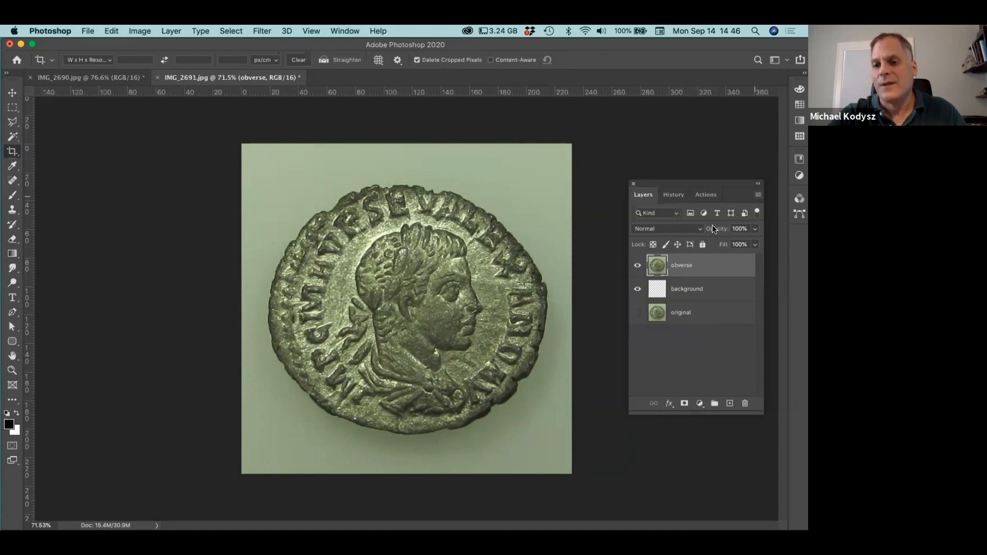
Set the layer thumbnails to the largest size, and enlarge and reposition the Layers panel to fit all three layers.
click(758, 195)
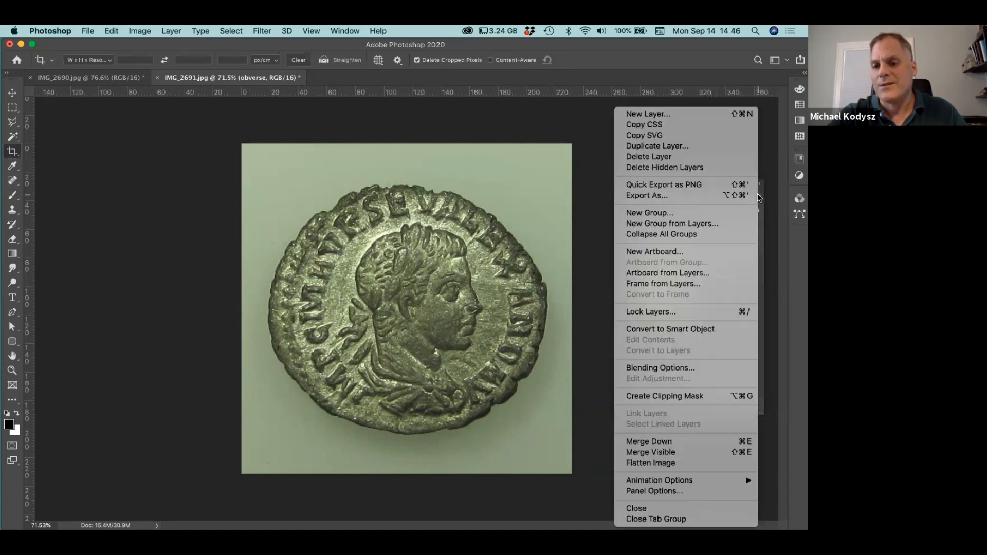
click(458, 462)
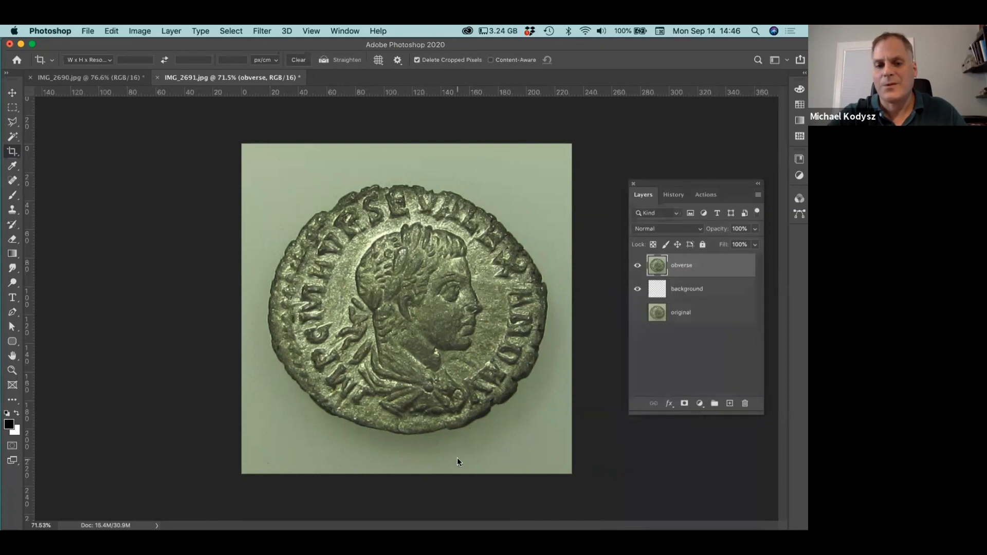
click(324, 257)
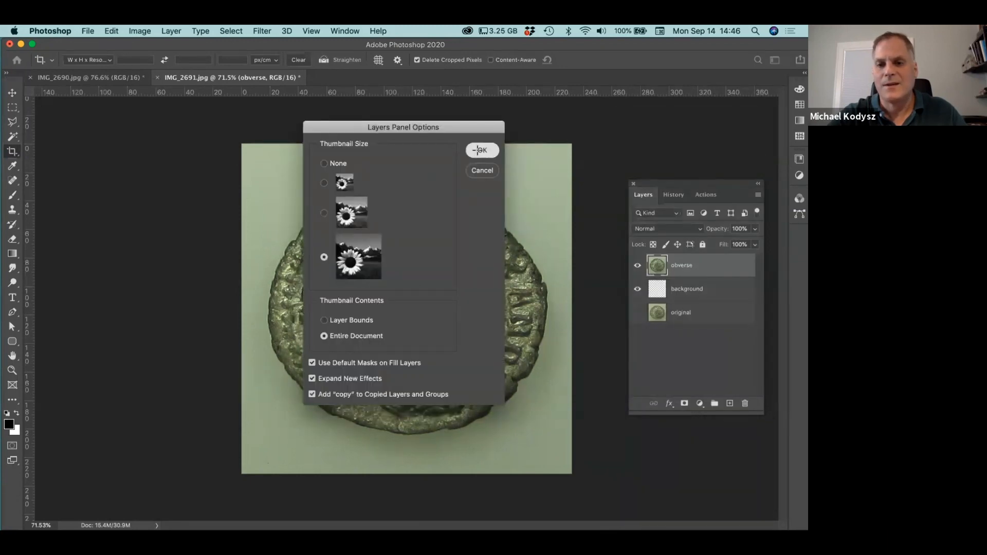
click(478, 150)
drag(661, 183, 626, 140)
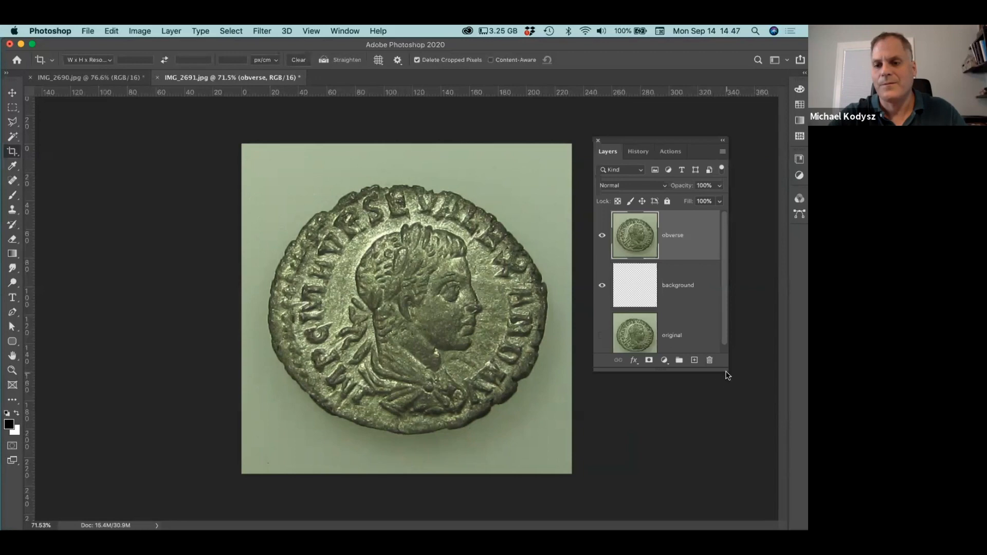
drag(732, 382, 774, 455)
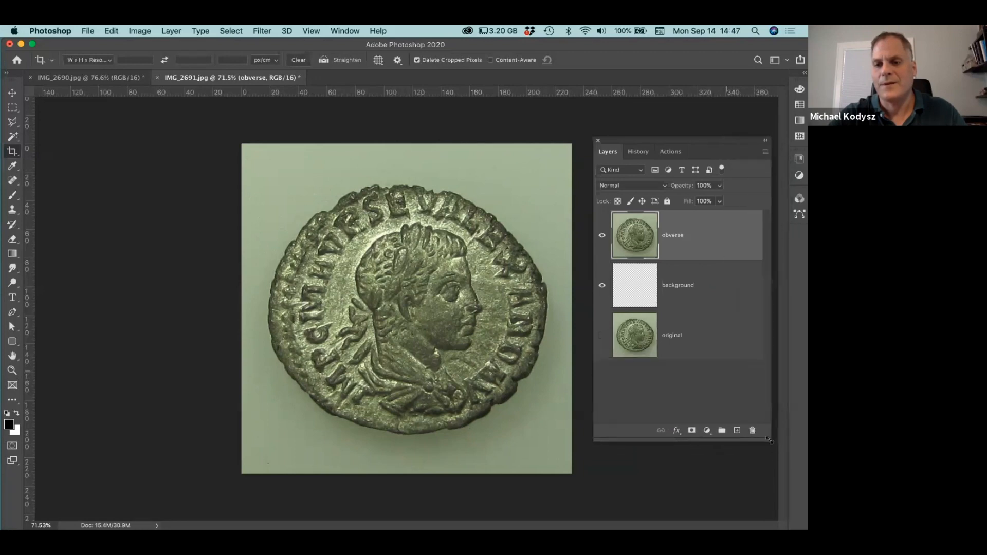
drag(684, 149, 689, 174)
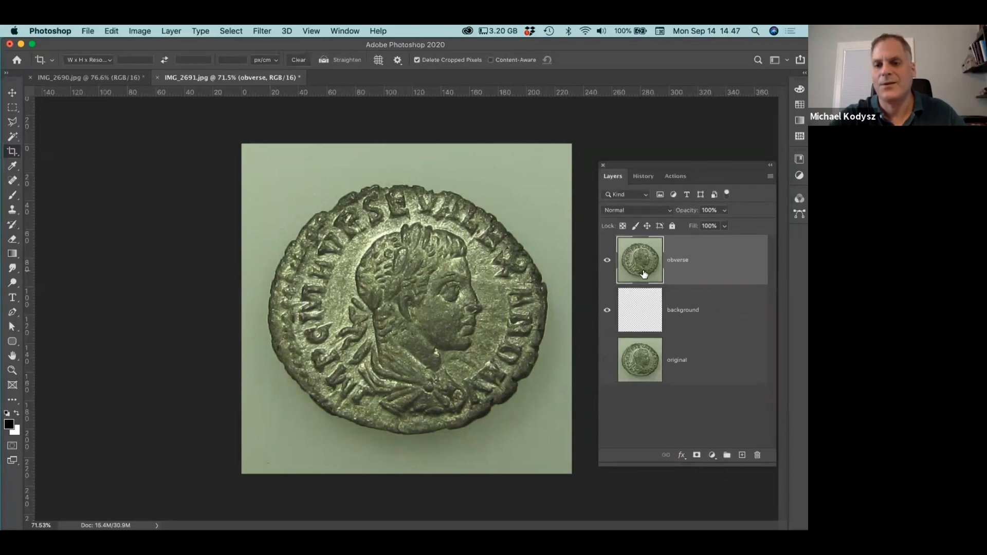
Hide the obverse layer to view the empty background layer beneath it, and show it again.
click(607, 260)
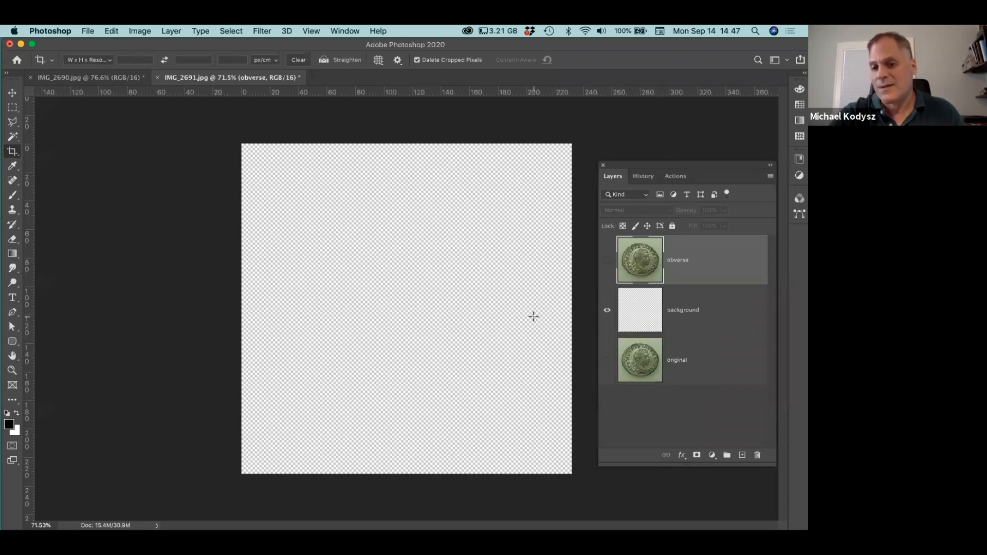
click(607, 259)
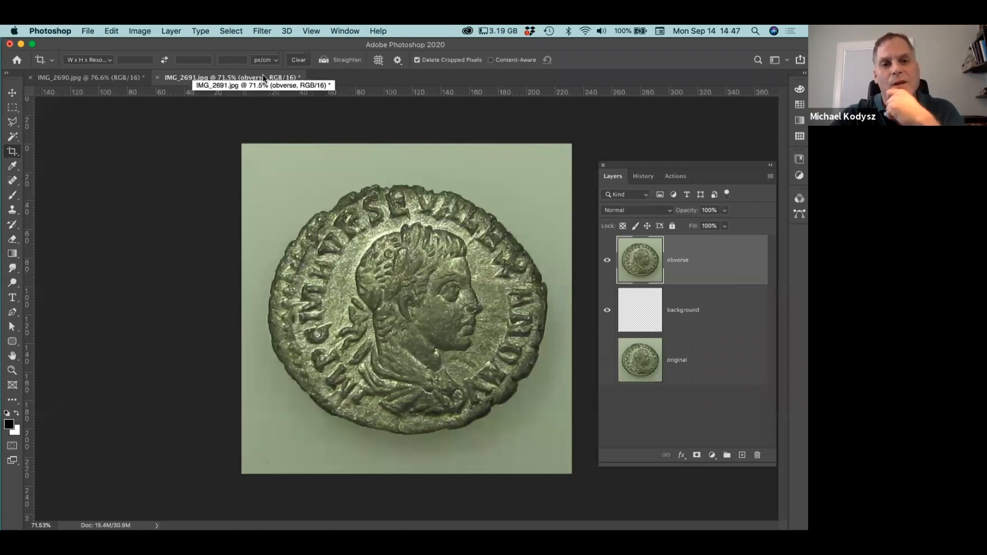
Open the Unsharp Mask filter for the obverse layer and bring the portrait's face into its preview.
click(263, 31)
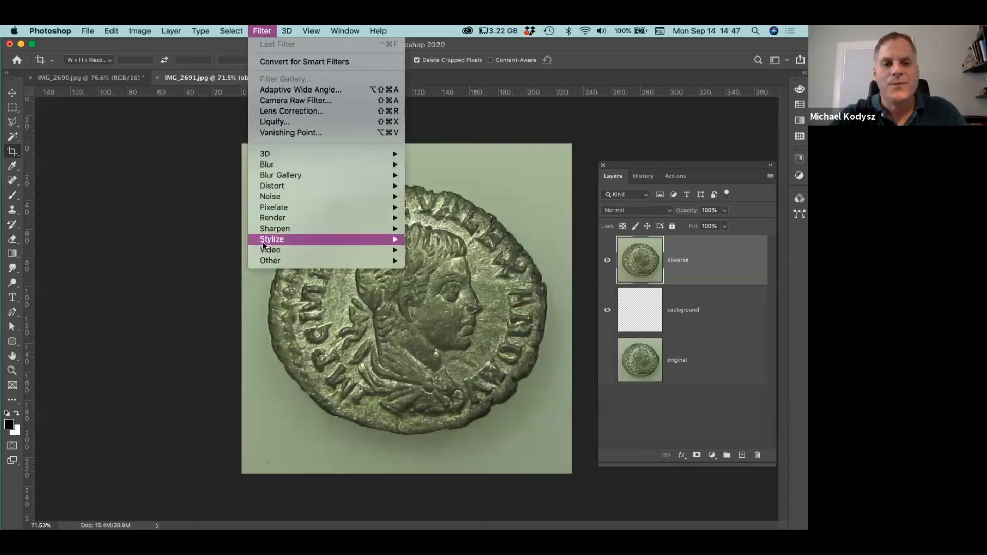
mouse_move(260, 228)
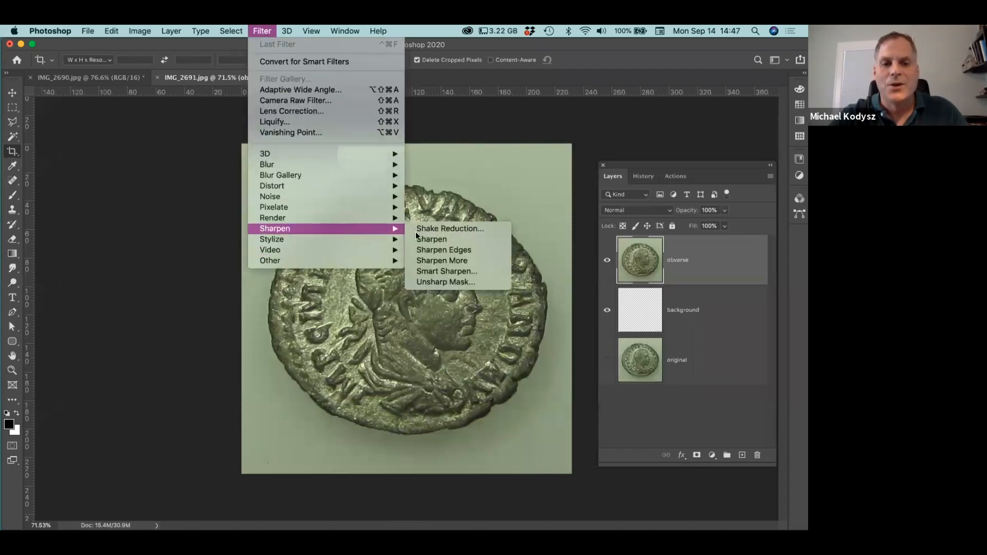
click(439, 282)
drag(354, 122, 216, 119)
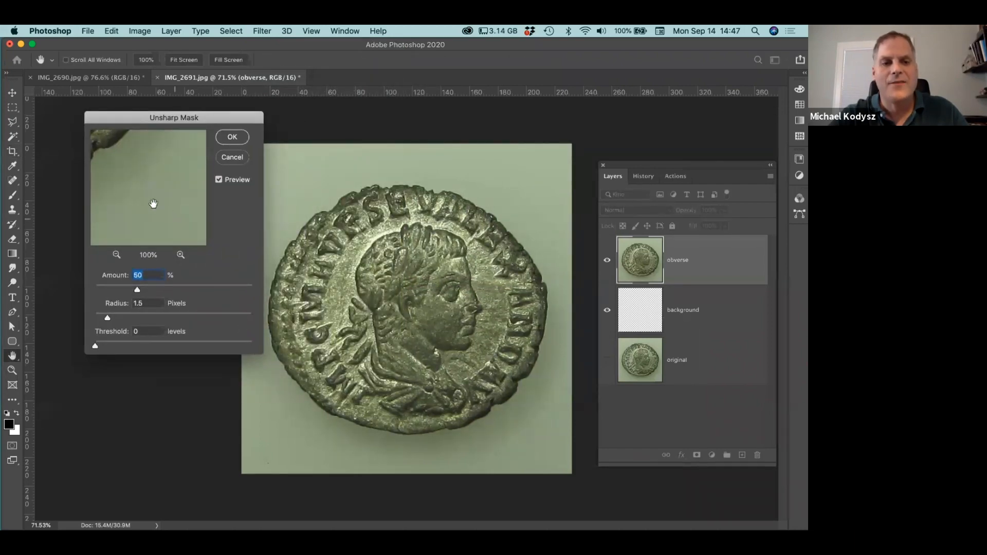
drag(134, 183, 185, 237)
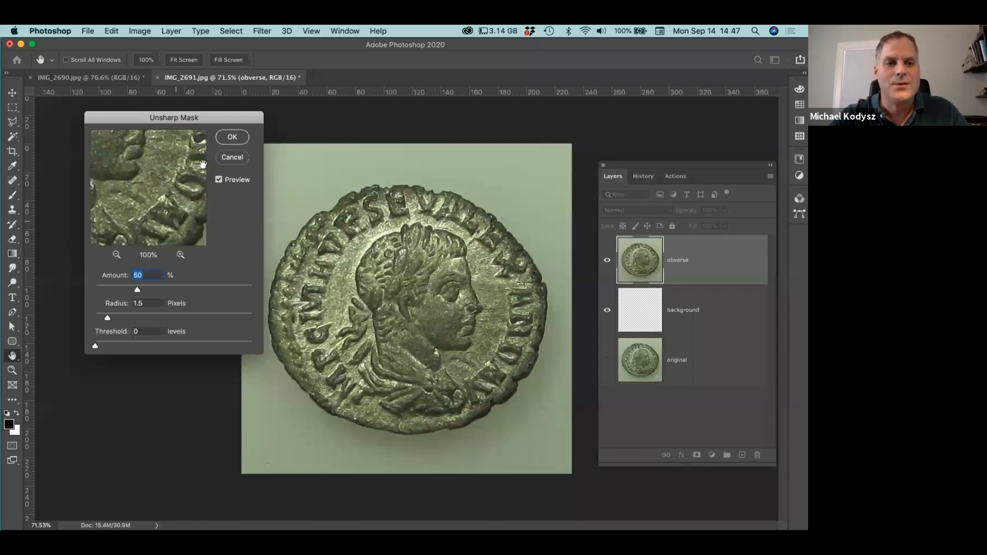
drag(183, 121, 199, 122)
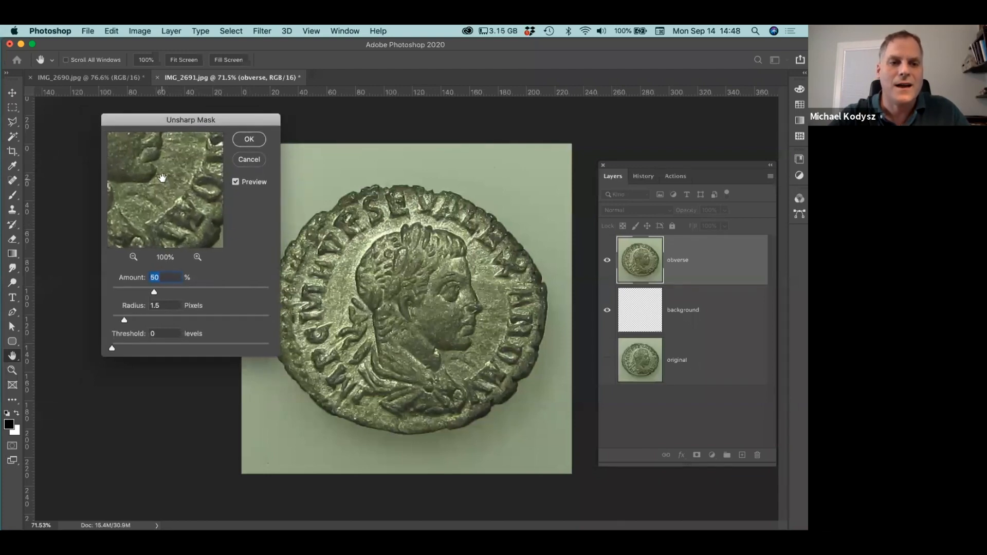
drag(159, 175, 192, 228)
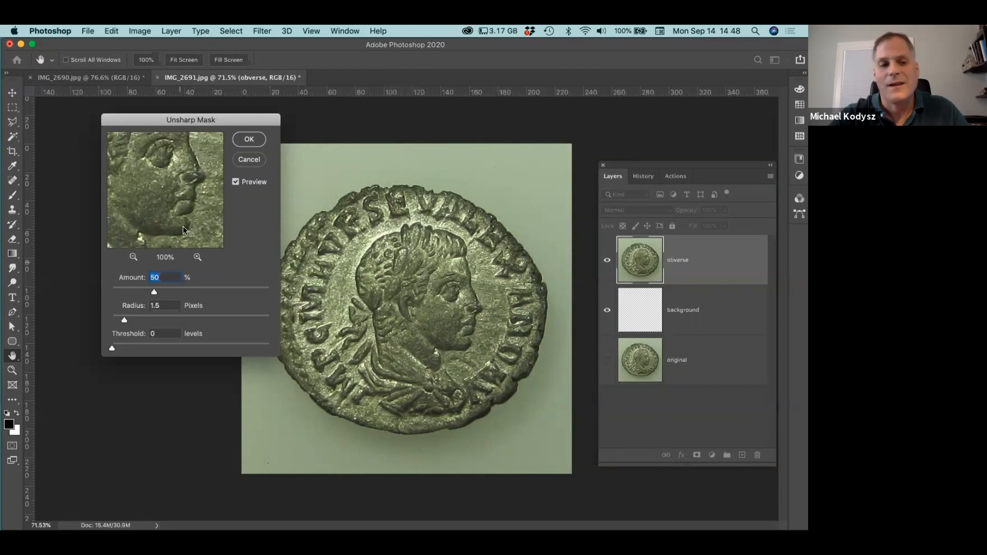
Set the Unsharp Mask radius to 2 pixels and center the preview on the portrait's eye.
click(150, 306)
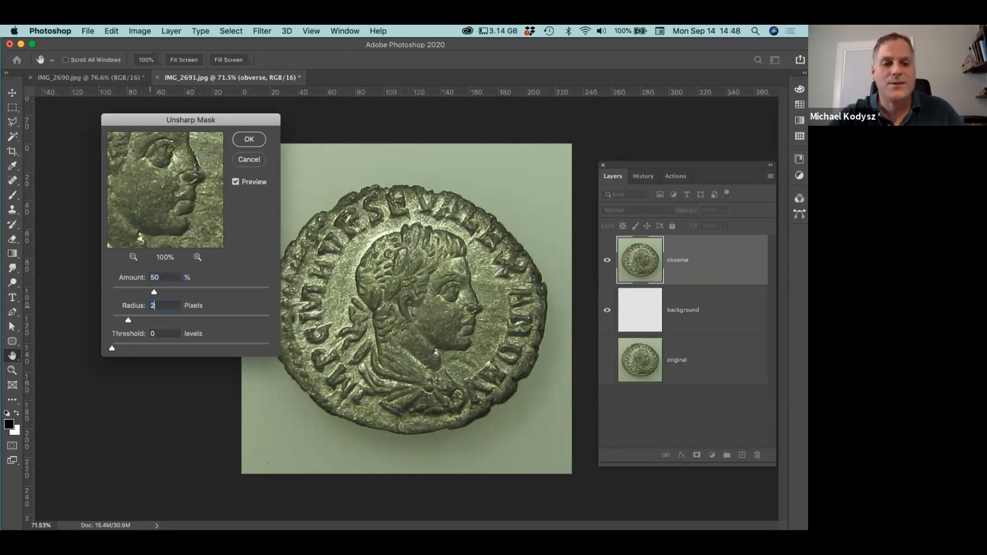
text(2)
key(Tab)
drag(153, 187, 178, 213)
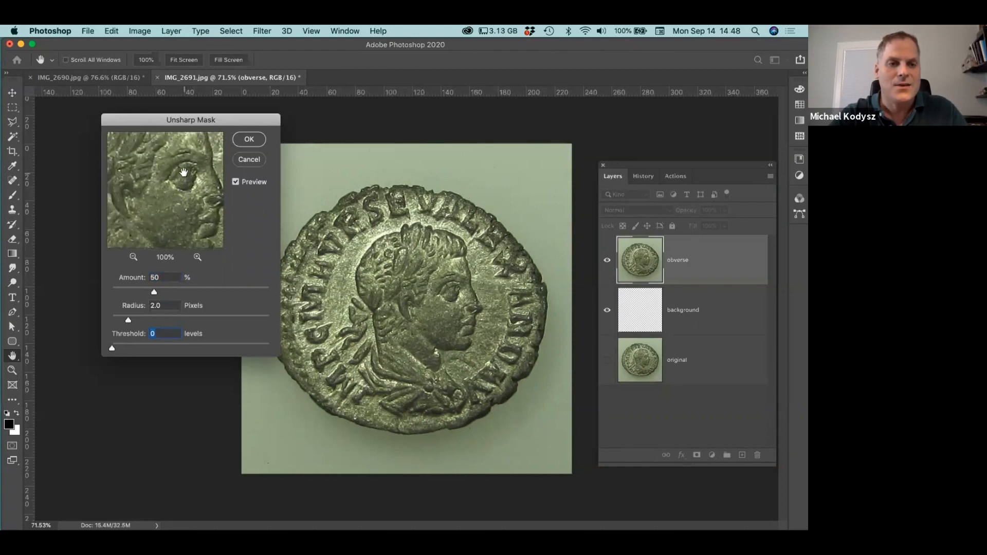
drag(184, 172, 173, 182)
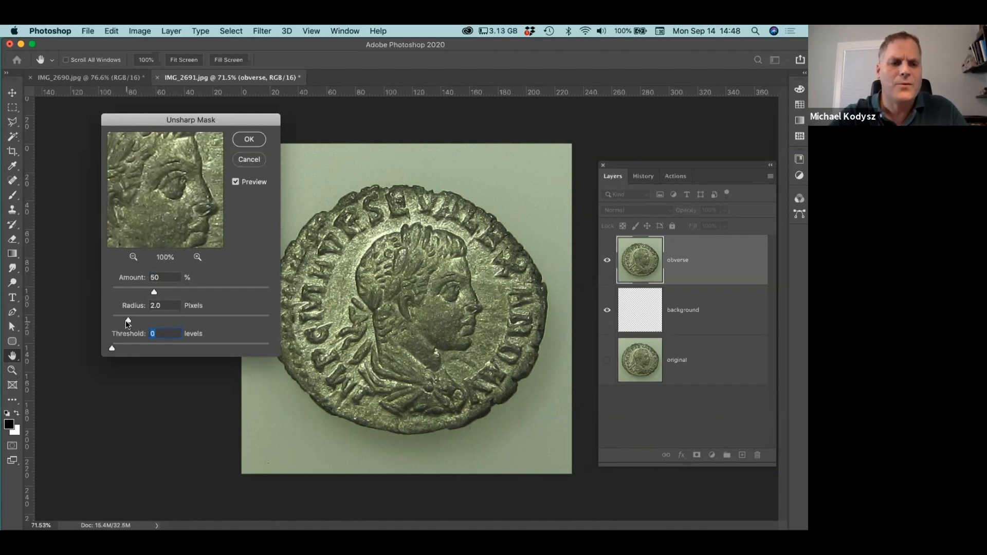
Try very high and very low Unsharp Mask radii, set the radius to 1.5 pixels, and apply the filter to the obverse layer.
drag(127, 320, 223, 319)
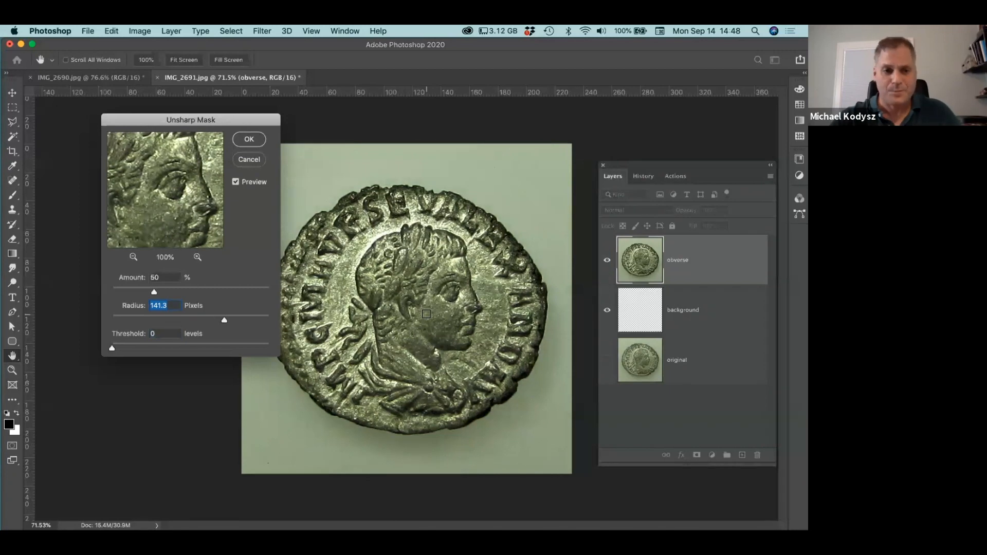
drag(207, 319, 112, 320)
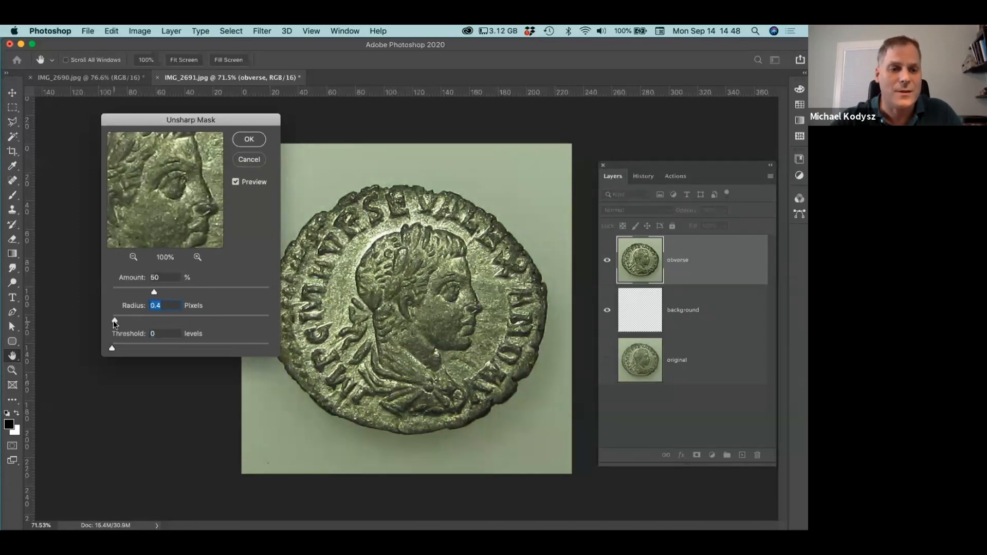
text(1.5)
key(Tab)
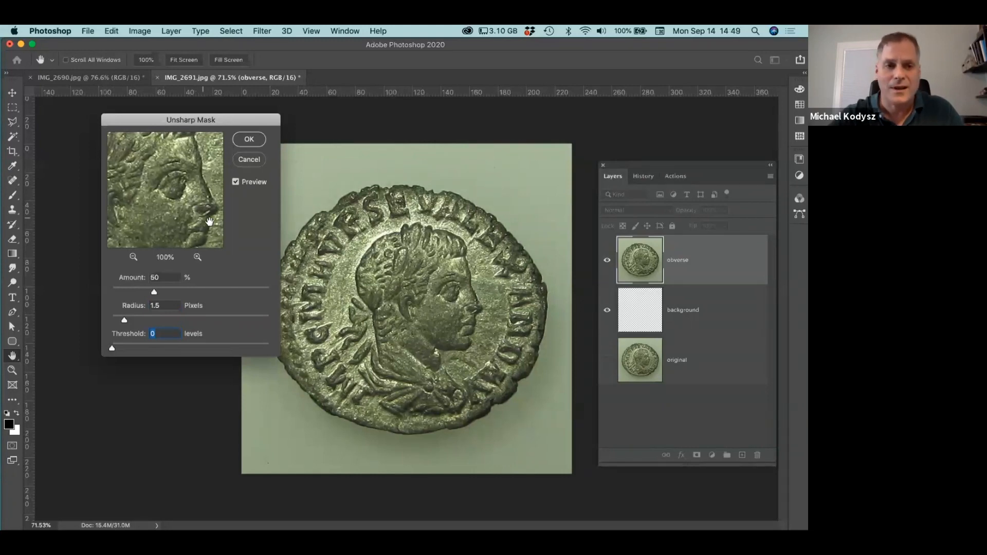
click(249, 140)
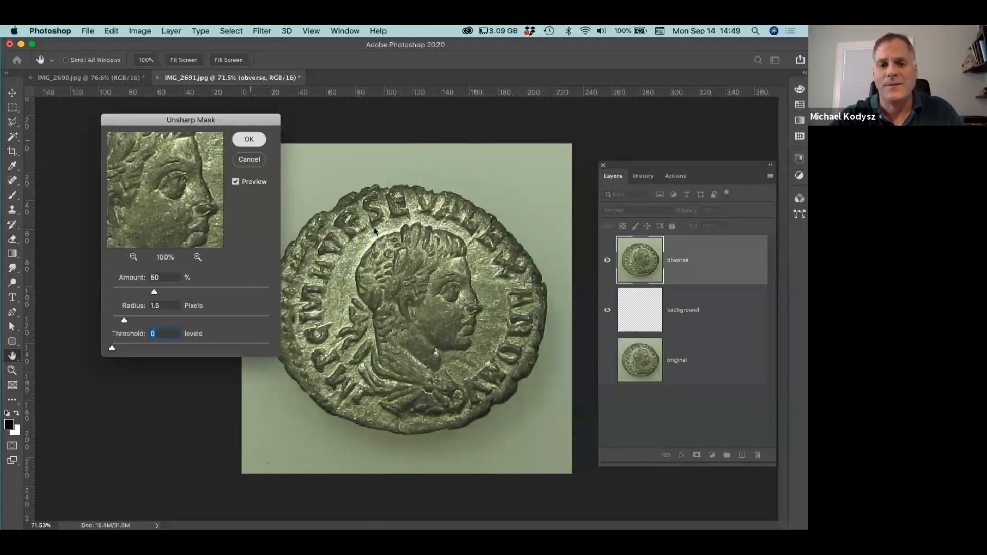
key(c)
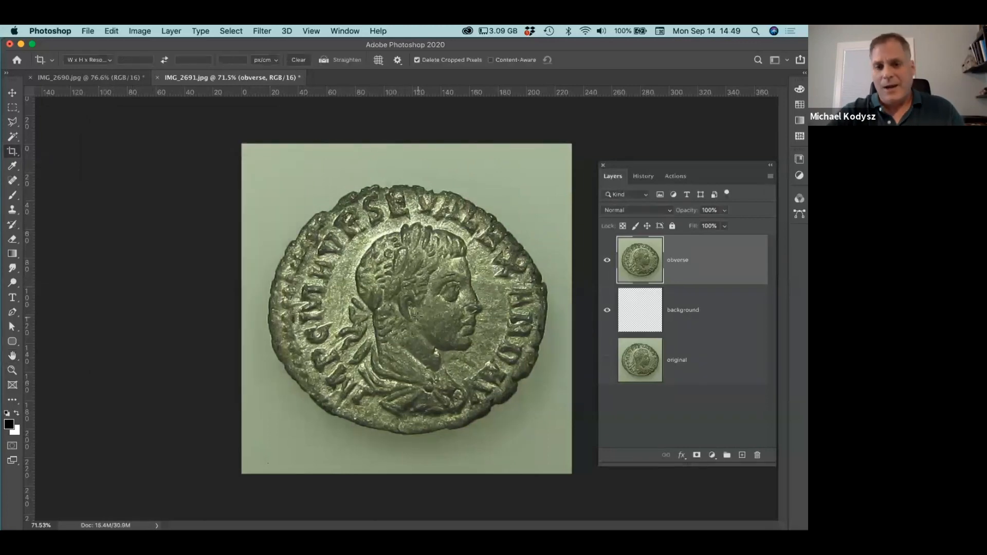
Apply Auto Tone, Auto Contrast and Auto Color to the obverse layer.
click(147, 31)
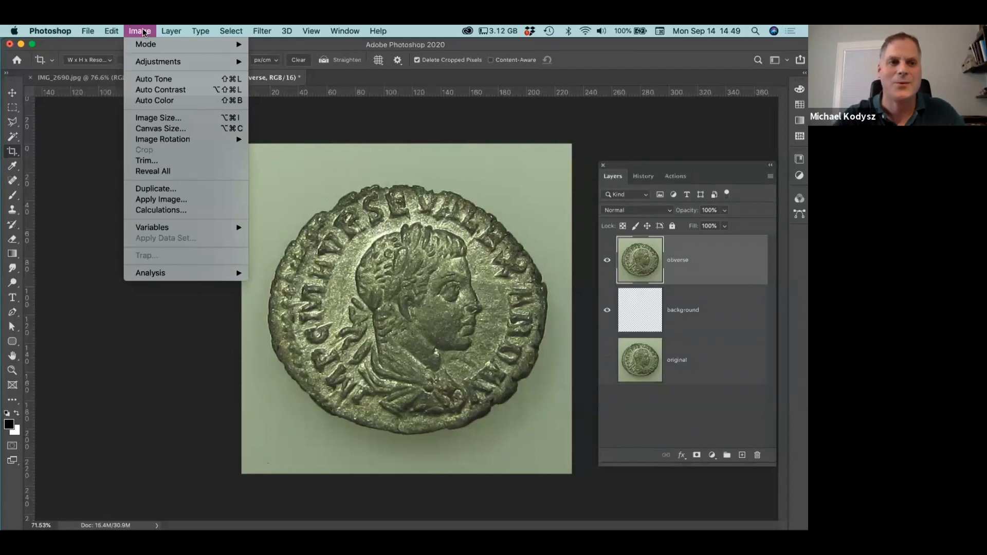
click(145, 80)
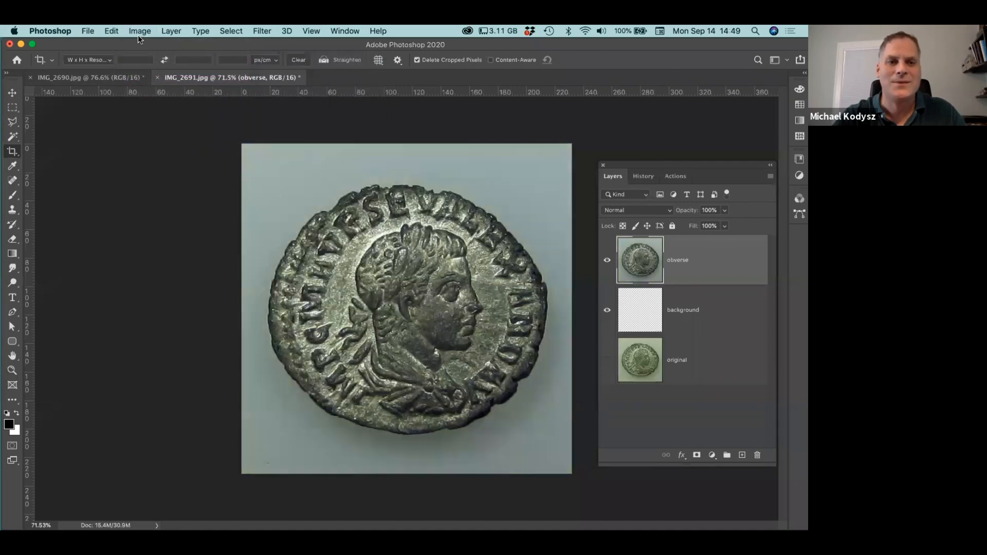
click(139, 33)
click(144, 91)
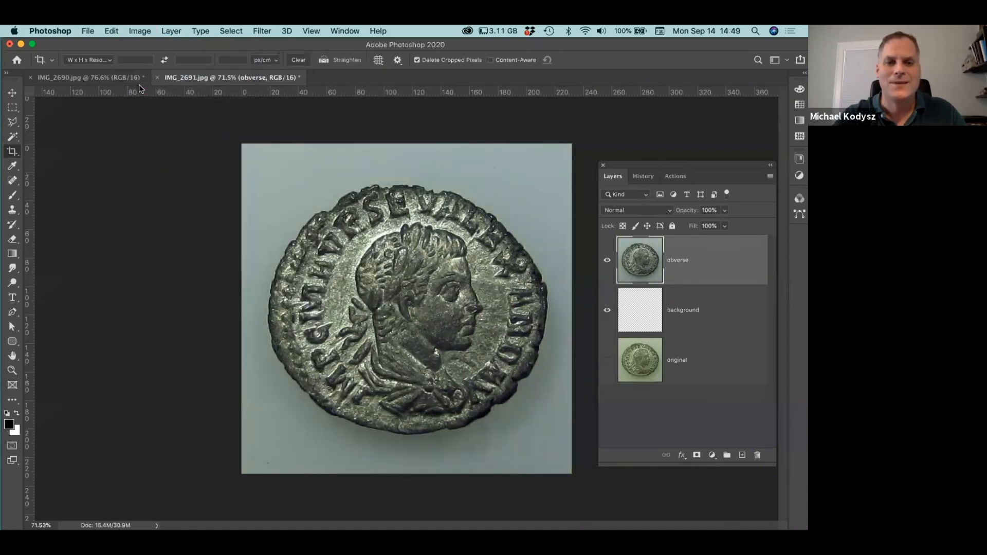
click(133, 31)
click(142, 101)
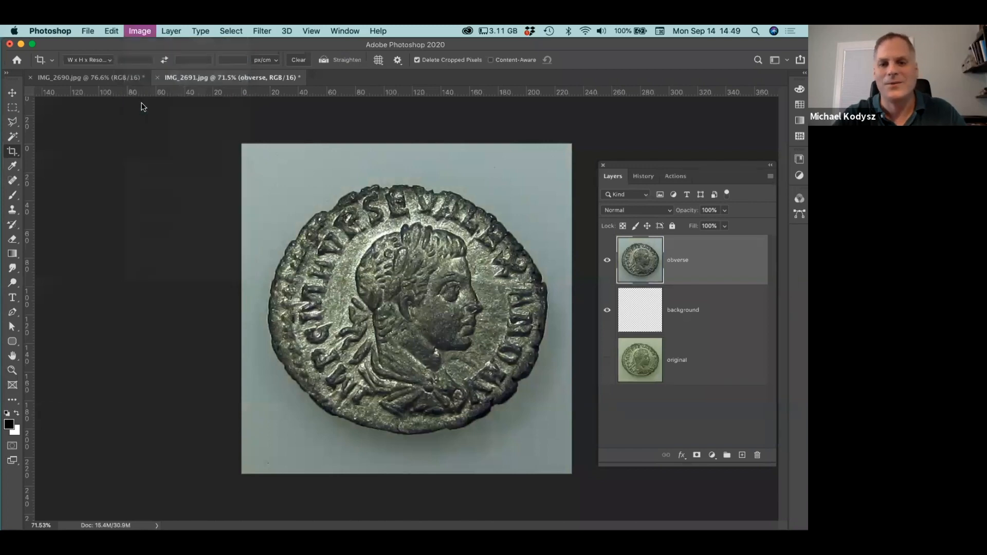
Brighten the obverse layer with a Levels adjustment using the Lighter preset.
click(144, 27)
mouse_move(144, 62)
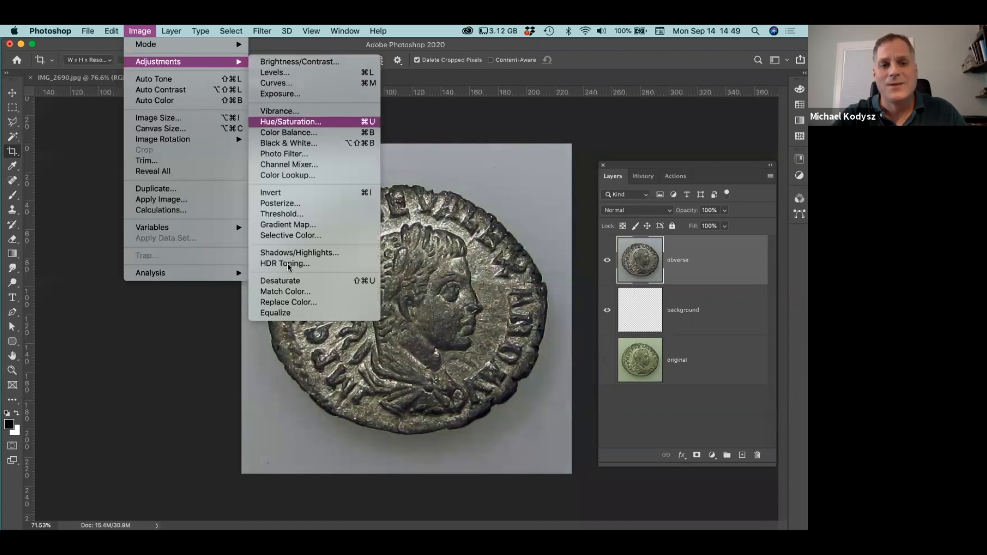
click(276, 73)
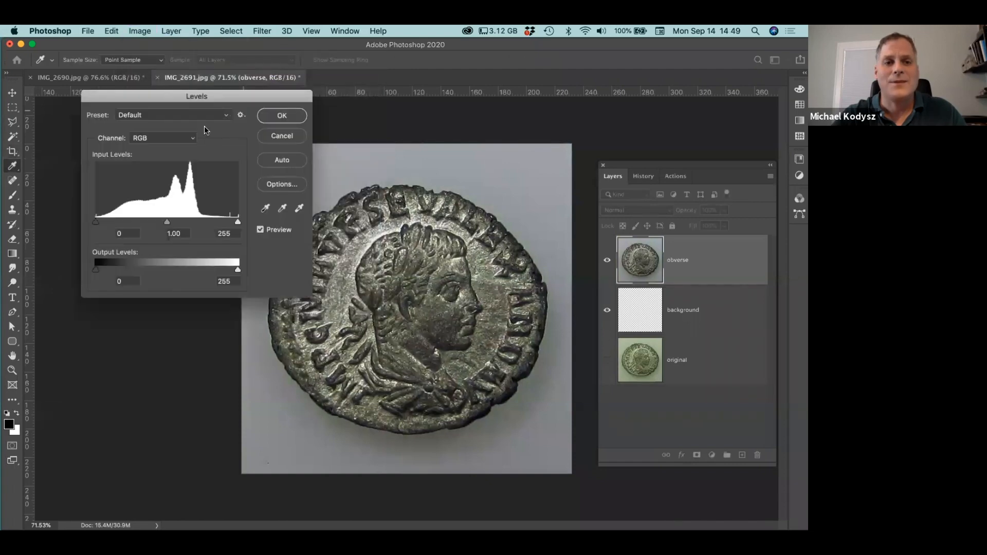
mouse_move(237, 222)
mouse_down()
mouse_move(205, 219)
mouse_move(237, 222)
mouse_up()
mouse_move(95, 221)
mouse_down()
mouse_move(124, 221)
mouse_move(90, 220)
mouse_up()
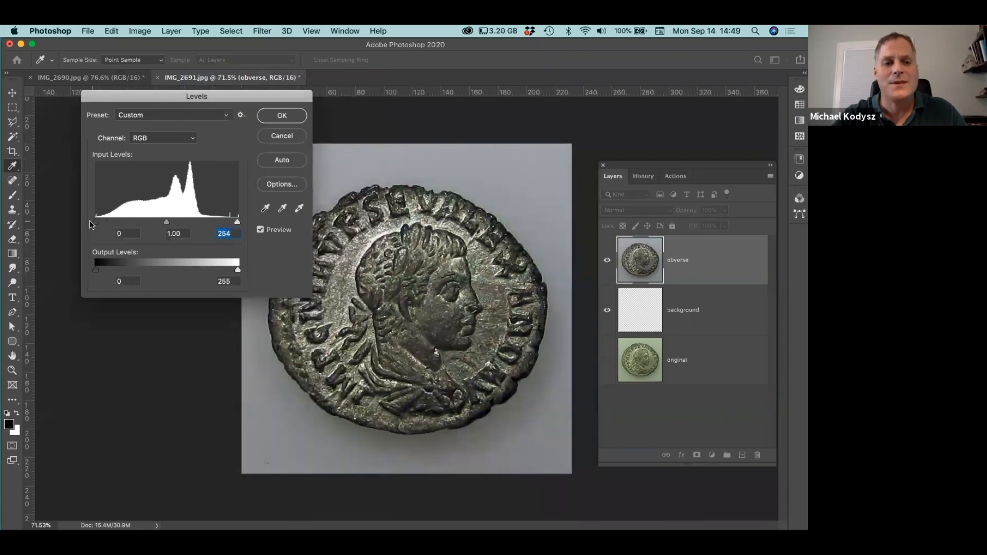
click(155, 115)
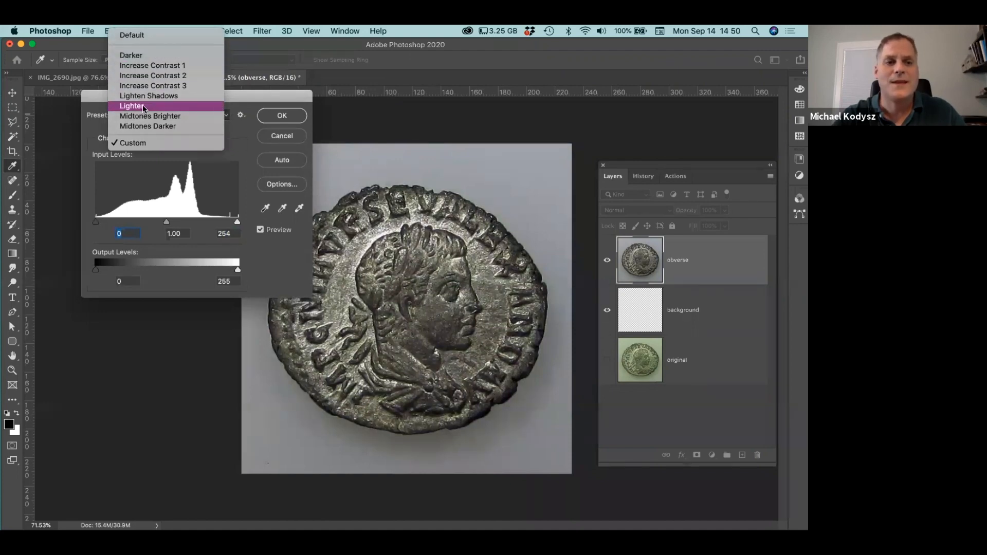
click(142, 106)
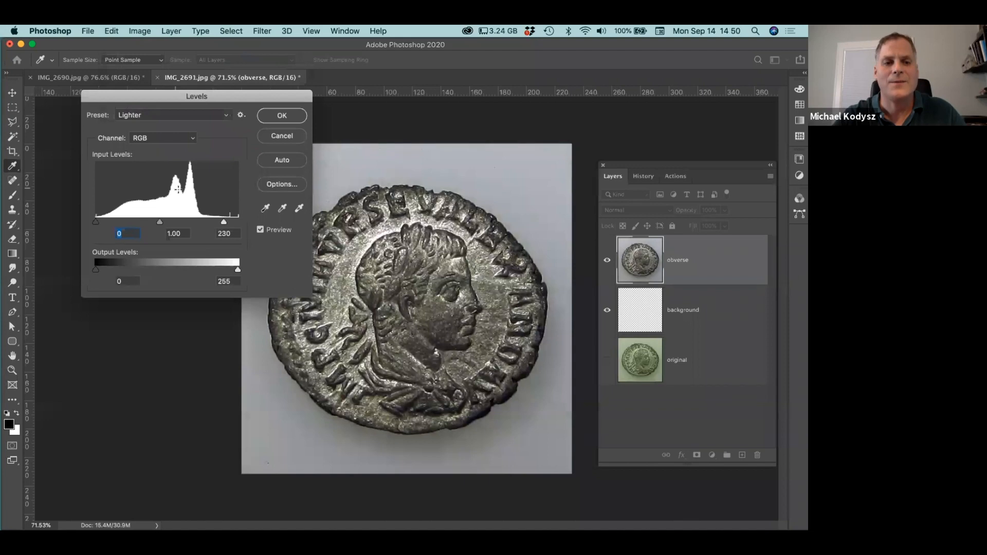
click(282, 116)
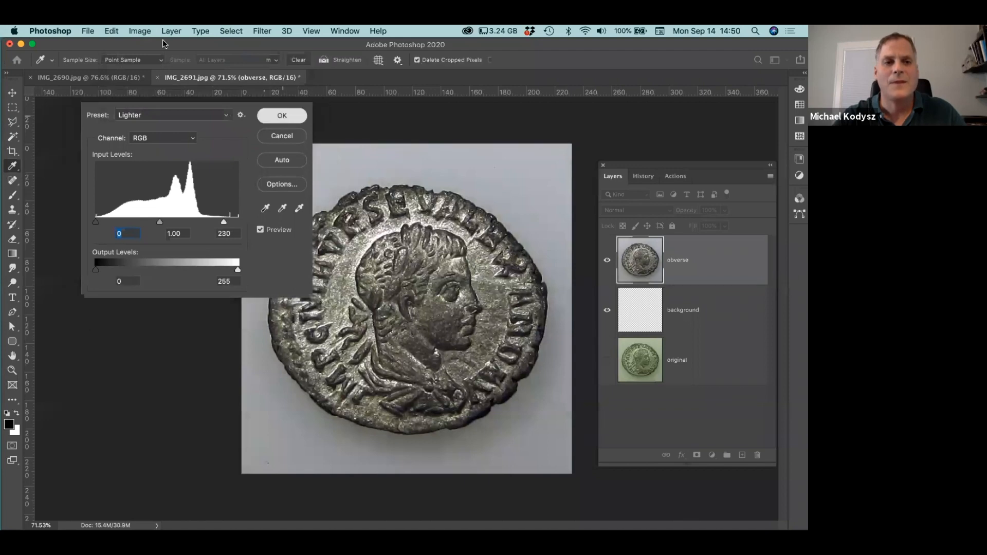
Apply a Curves adjustment with the Lighter (RGB) preset to the obverse layer.
click(139, 31)
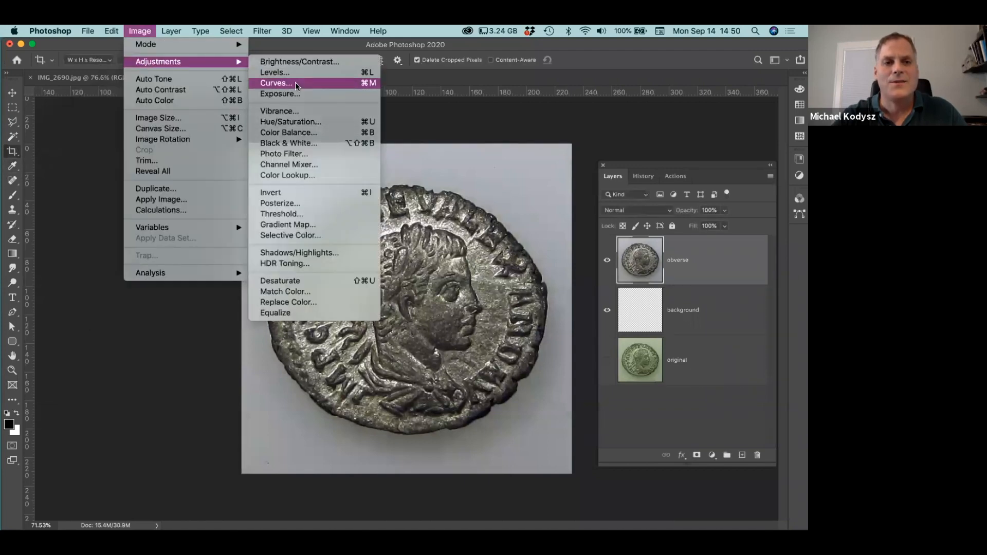
click(295, 82)
click(537, 68)
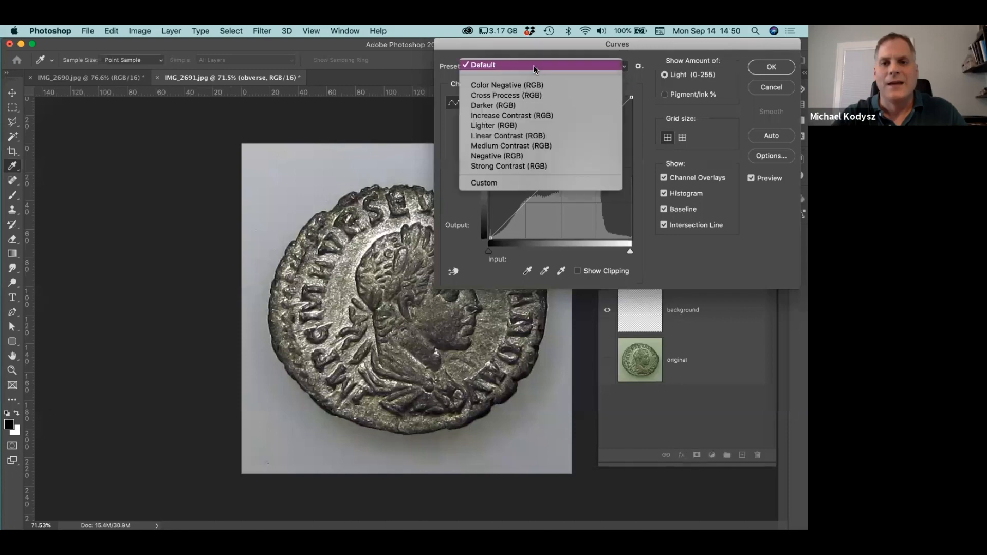
click(507, 126)
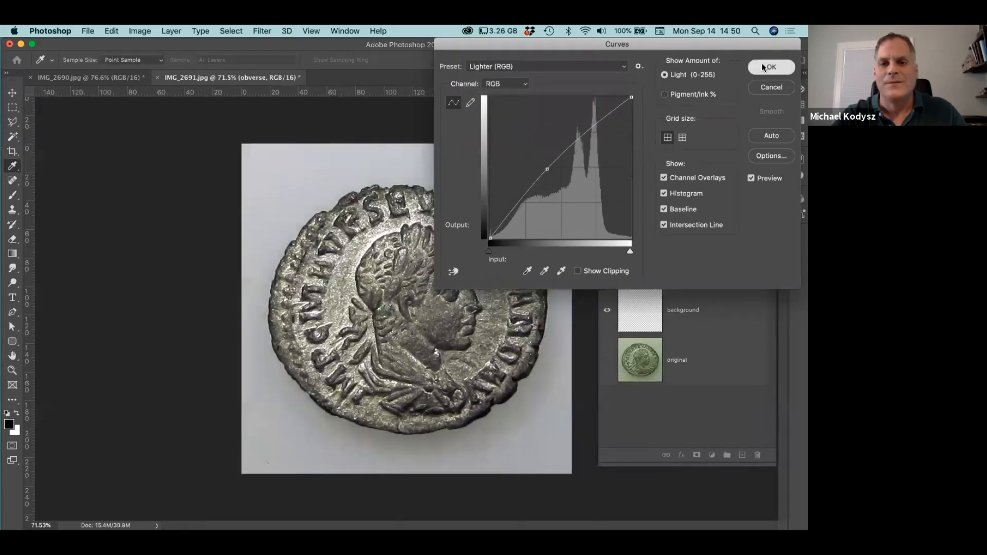
click(770, 67)
Show the original layer and toggle the obverse layer's visibility to compare the coin before and after correction.
click(606, 360)
click(607, 260)
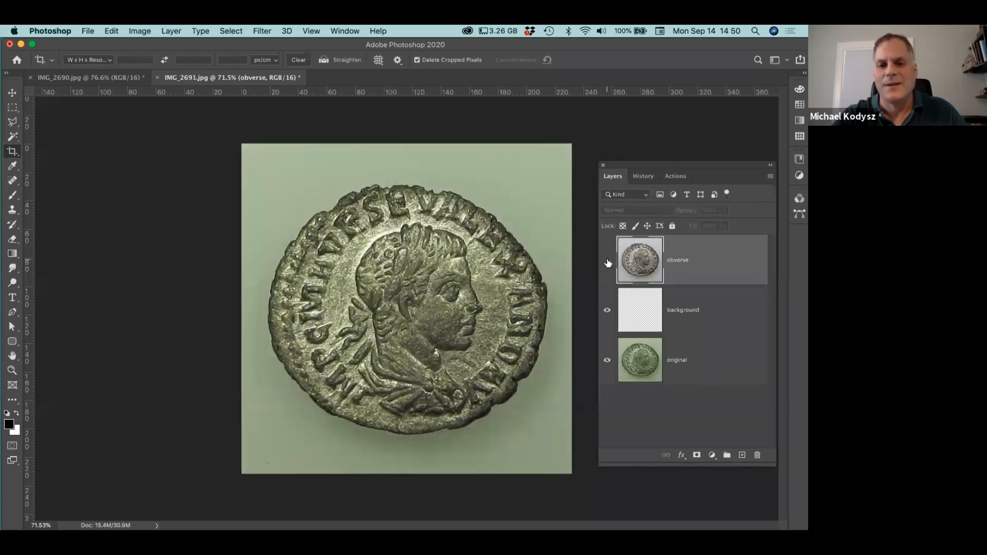
click(607, 260)
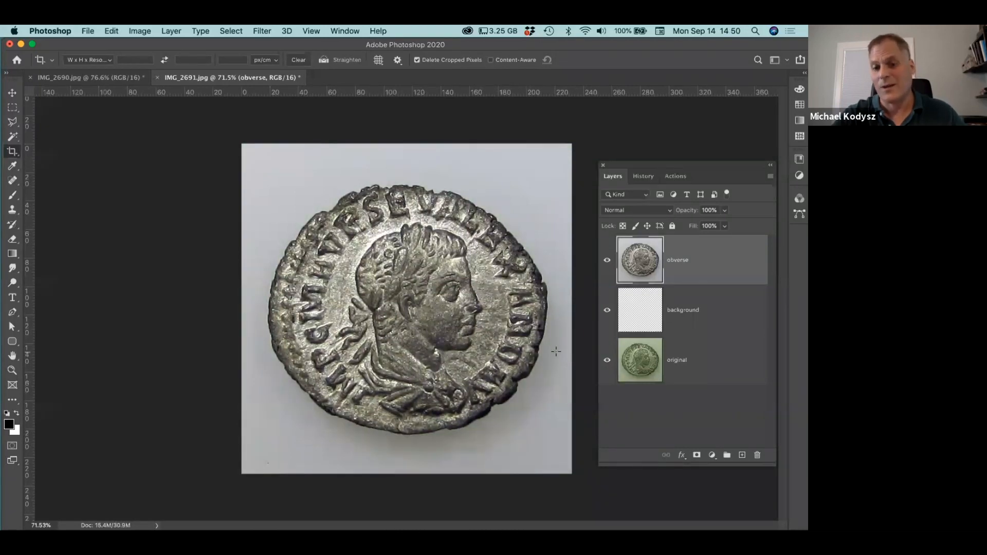
click(608, 260)
click(608, 261)
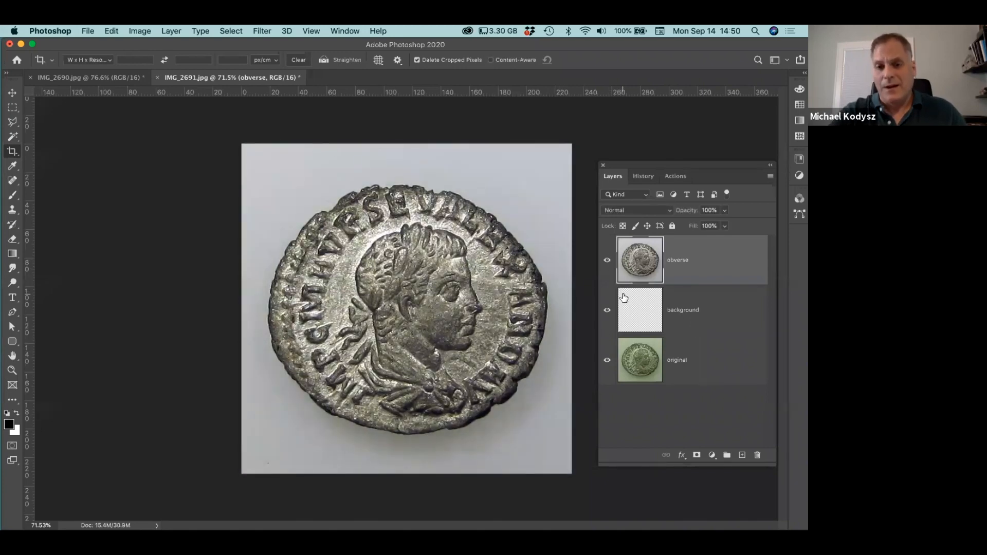
Delete the Unsharp Mask history state together with all the tone and color corrections that follow it.
click(645, 176)
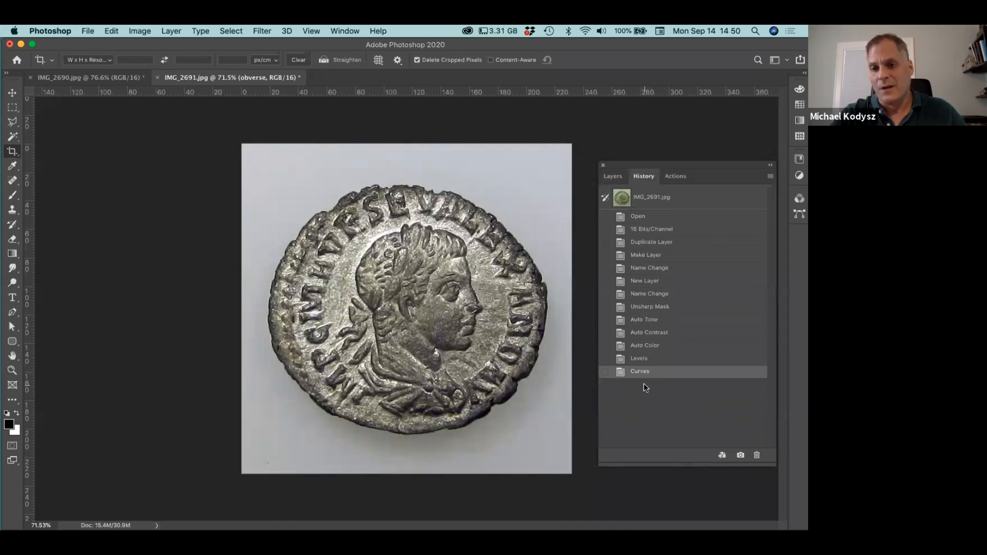
click(647, 308)
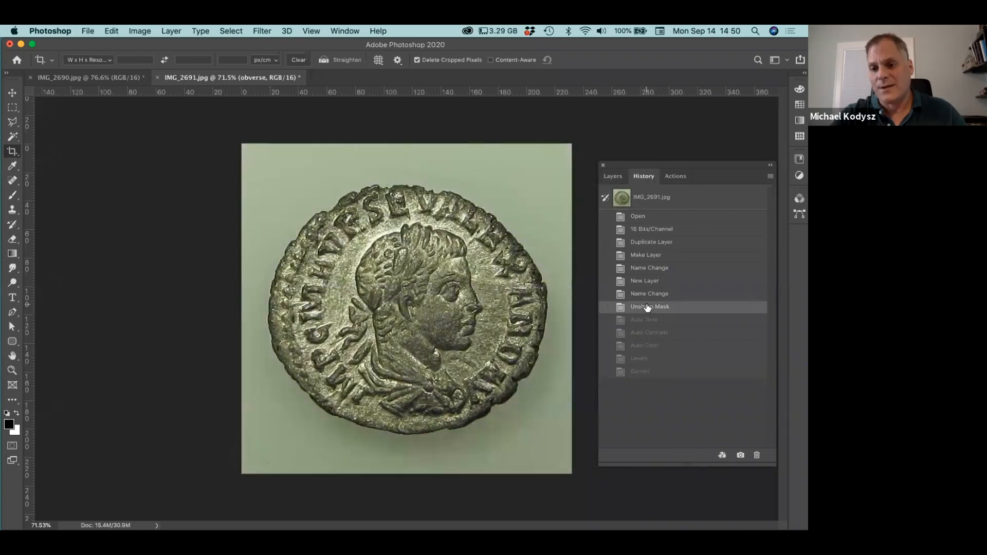
click(757, 456)
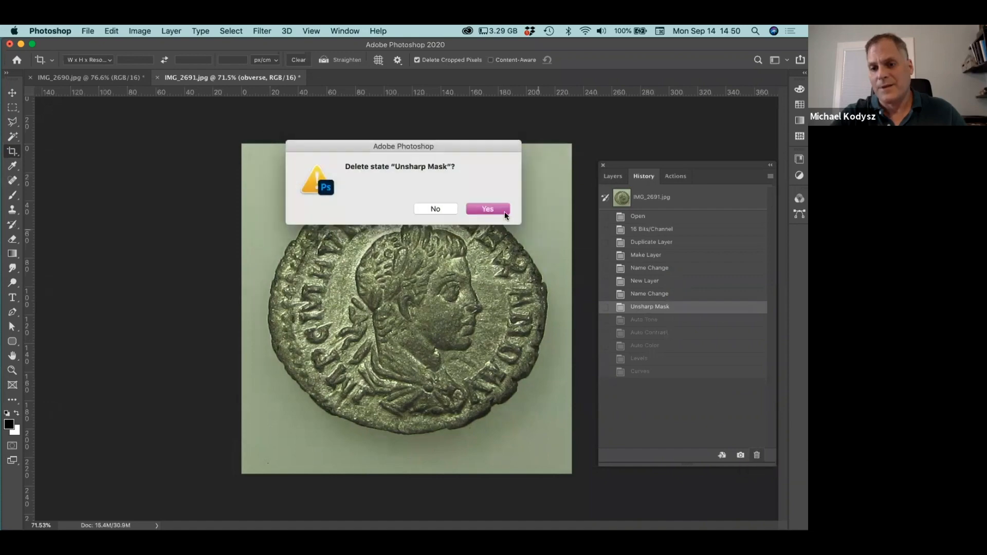
click(492, 207)
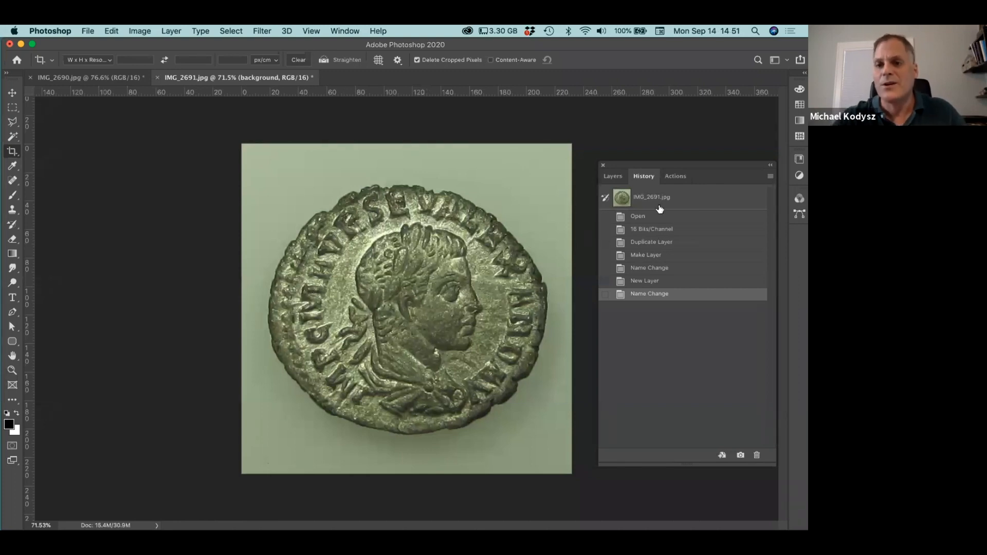
Create a new action set named "demo set".
click(676, 177)
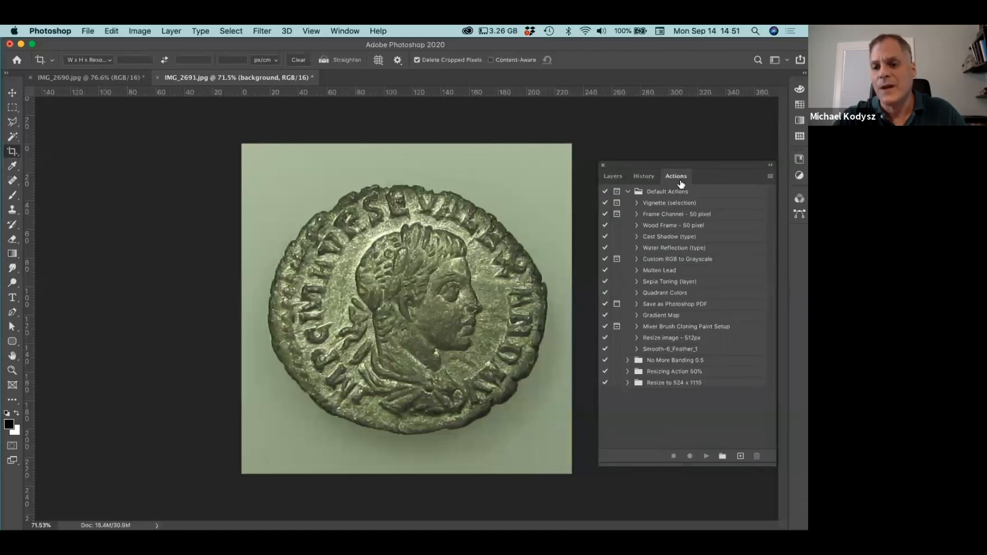
click(722, 457)
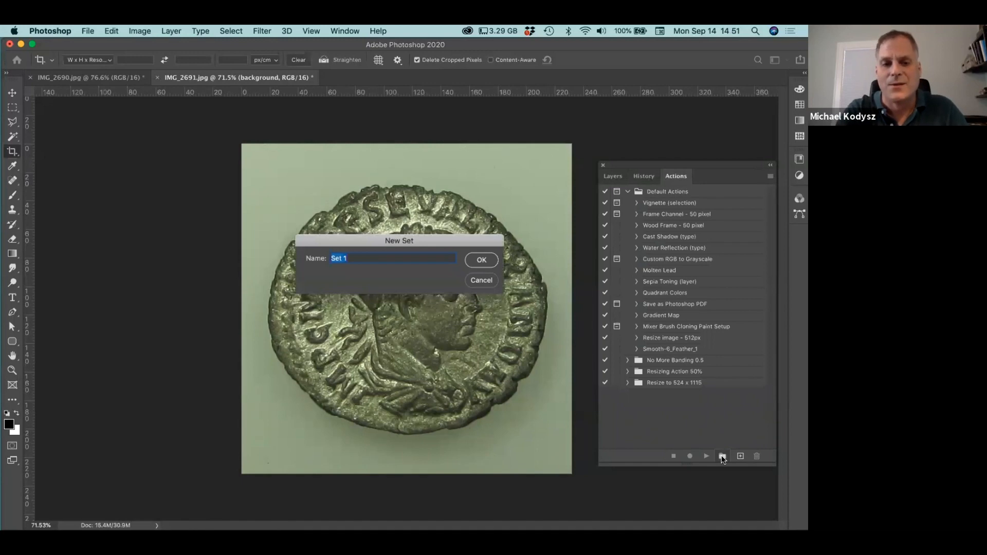
text(demo)
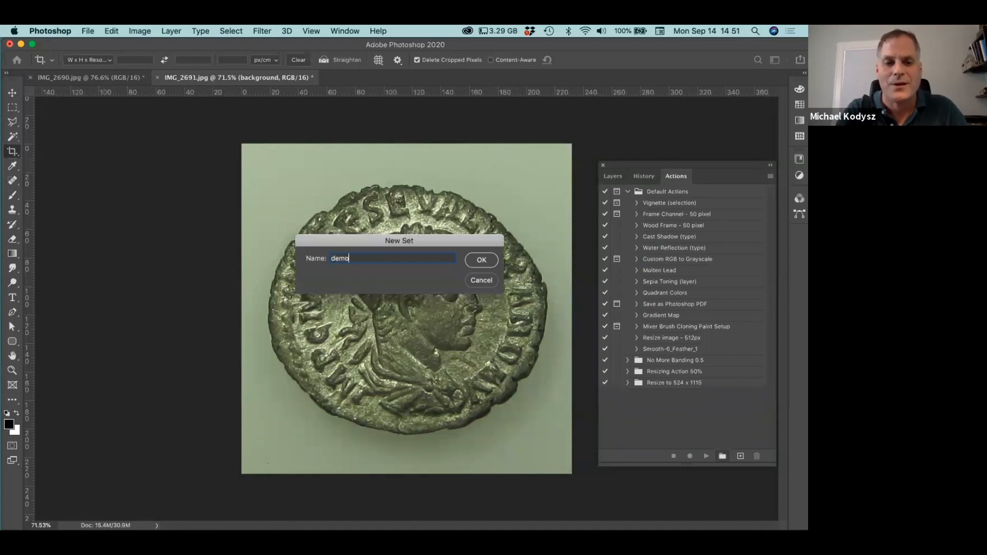
text( set)
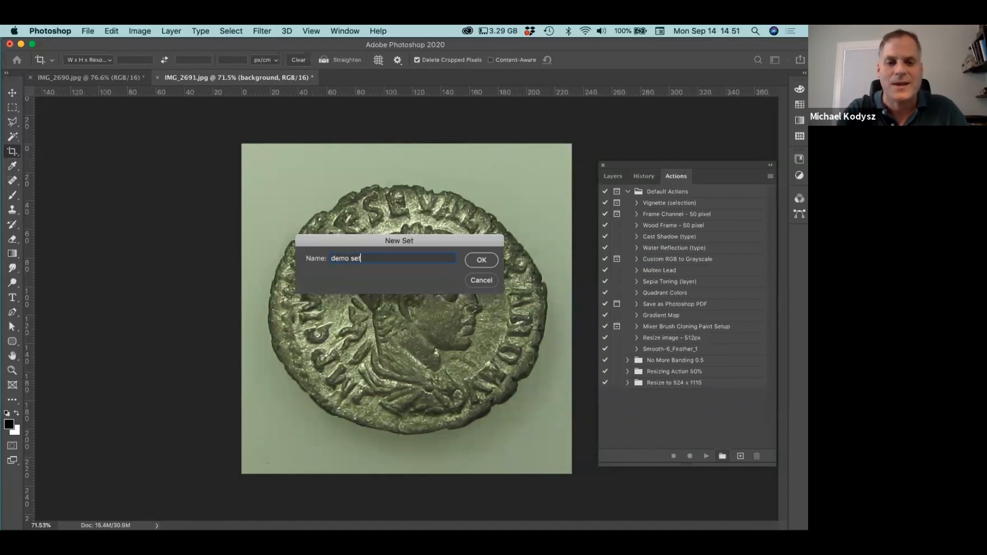
click(487, 261)
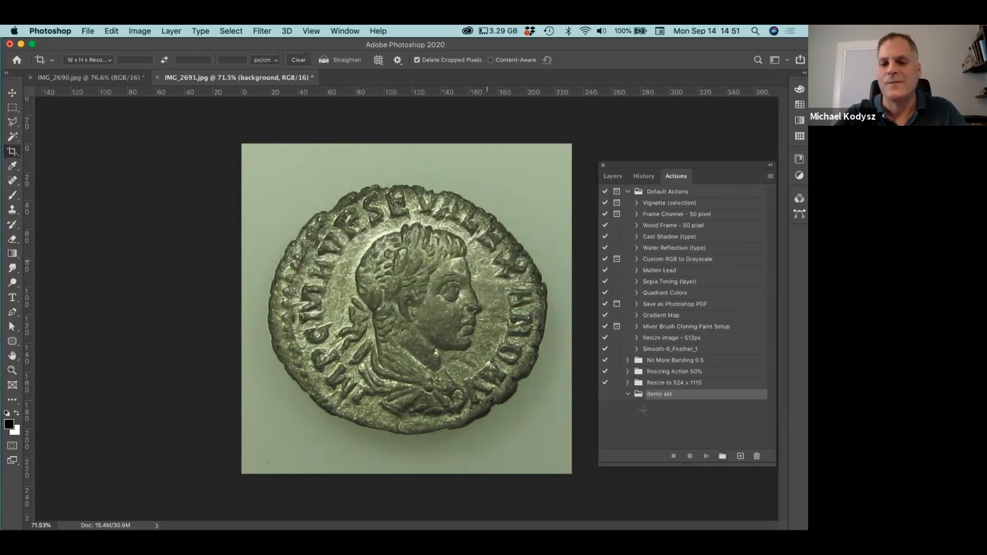
Create an action named "demo action" in the demo set and start recording it.
click(740, 456)
text(demo action)
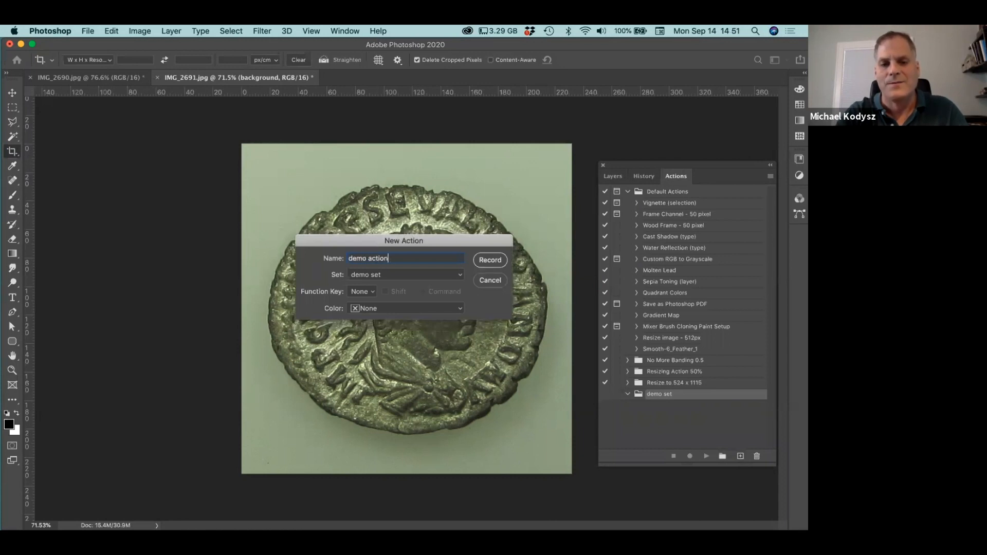
key(Return)
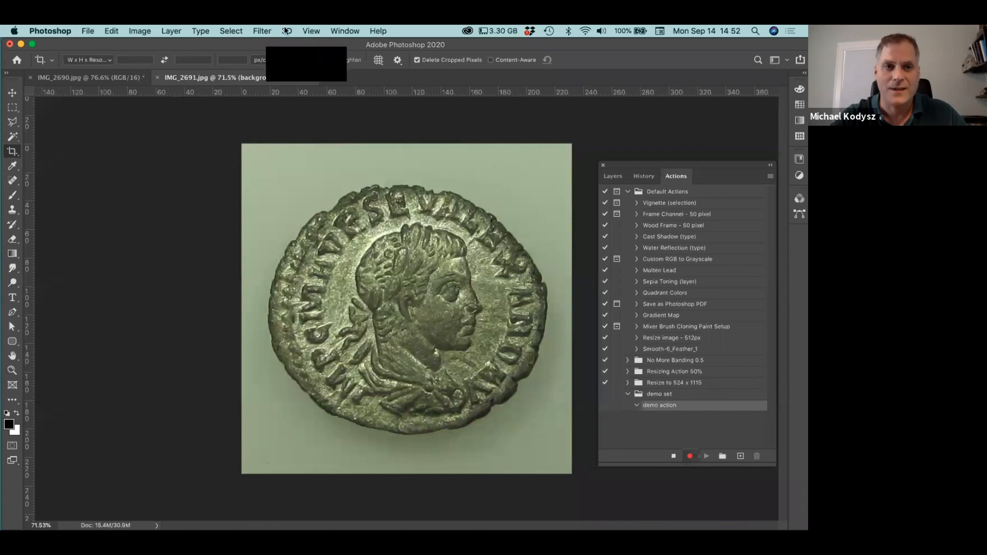
Try to apply the Unsharp Mask filter to the empty background layer.
click(266, 28)
click(266, 42)
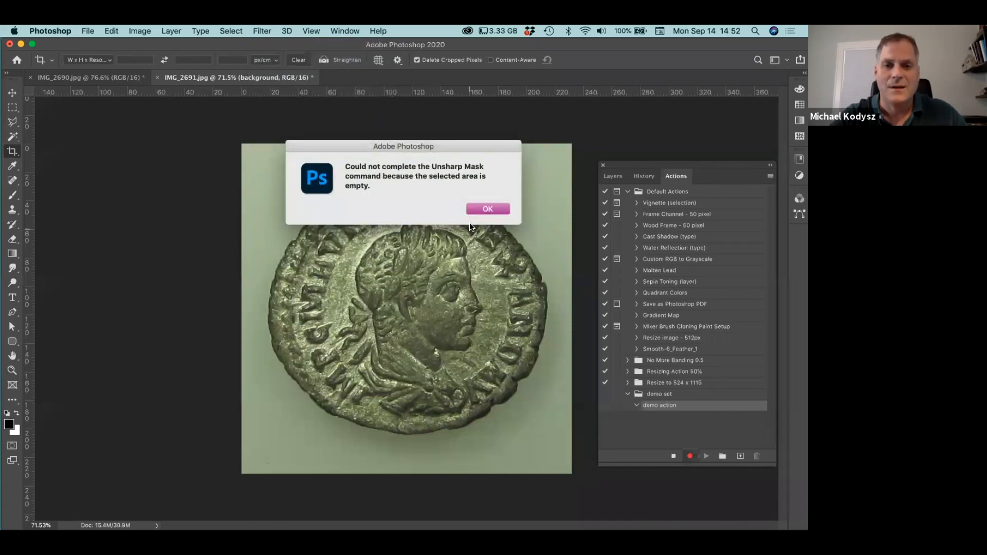
click(476, 209)
Make the obverse layer the active layer in place of the background layer.
click(613, 176)
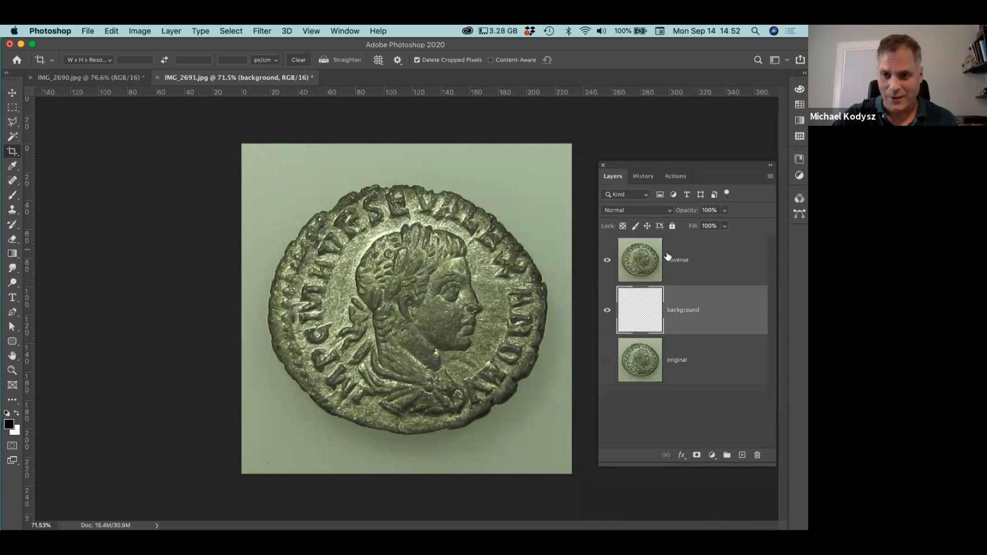
click(702, 262)
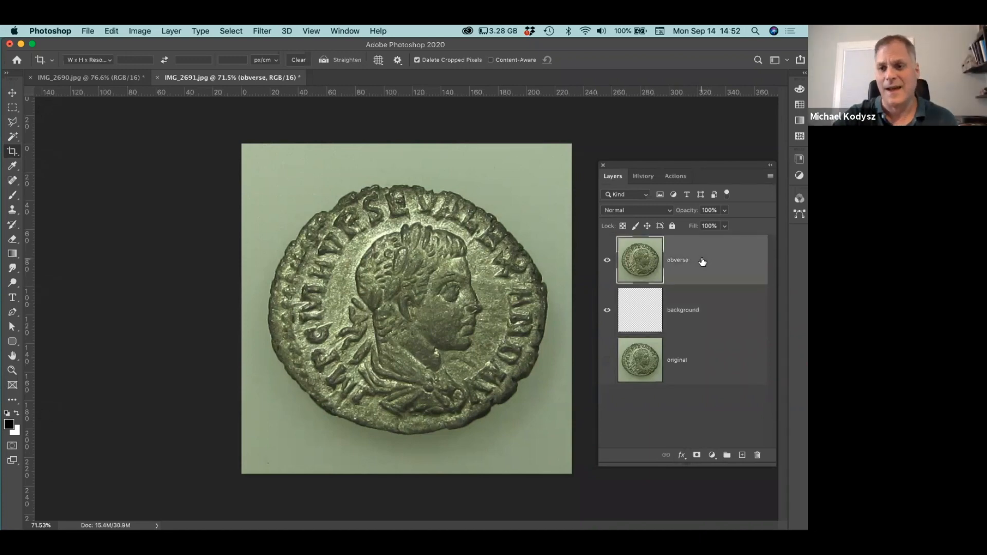
Reapply the last-used Unsharp Mask filter to the obverse layer and correct it with Auto Tone.
click(262, 31)
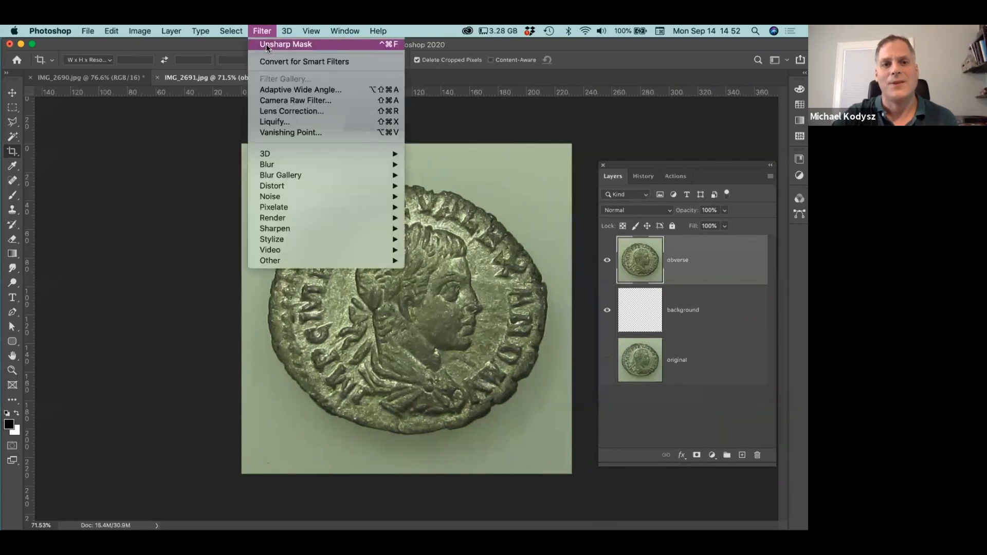
click(266, 44)
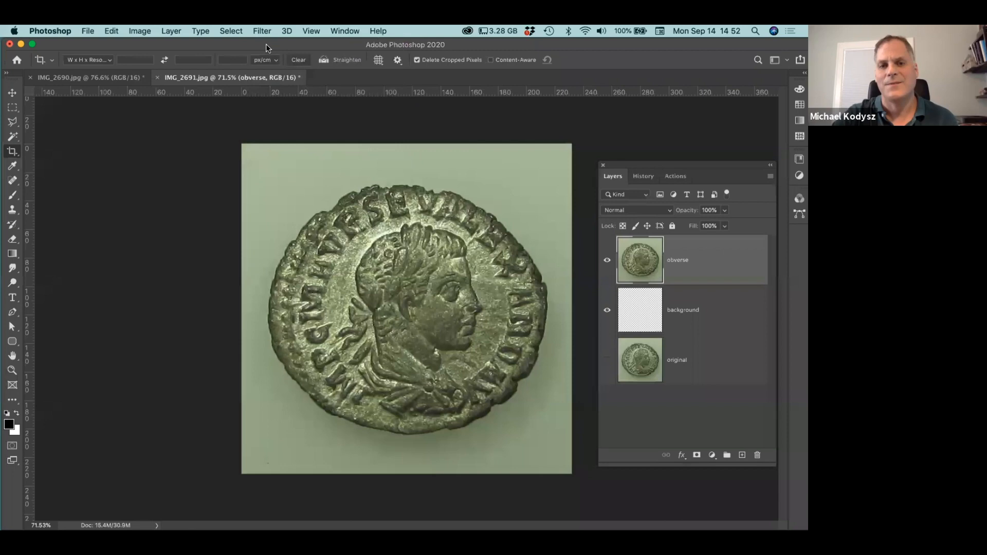
click(143, 30)
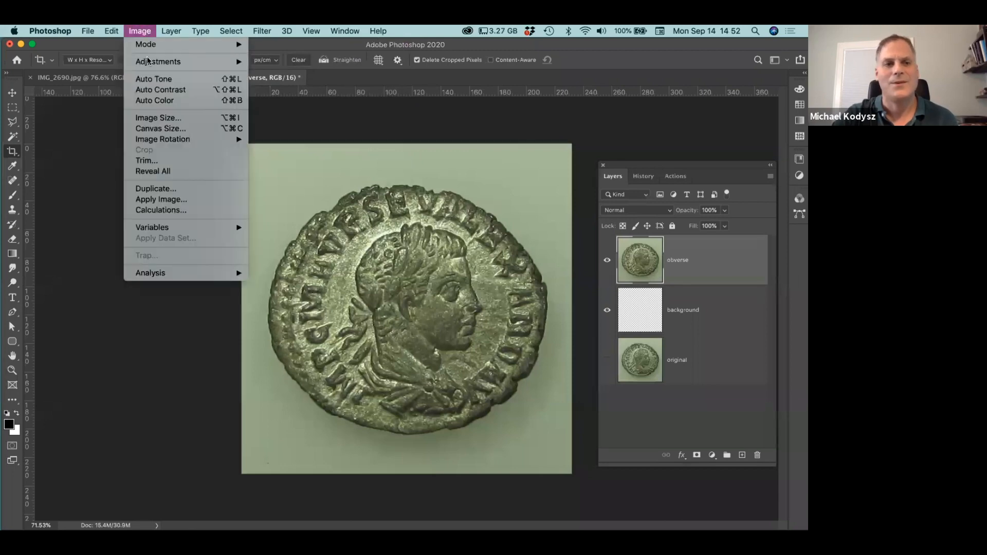
click(148, 79)
Apply Auto Contrast and Auto Color to the obverse layer.
click(139, 31)
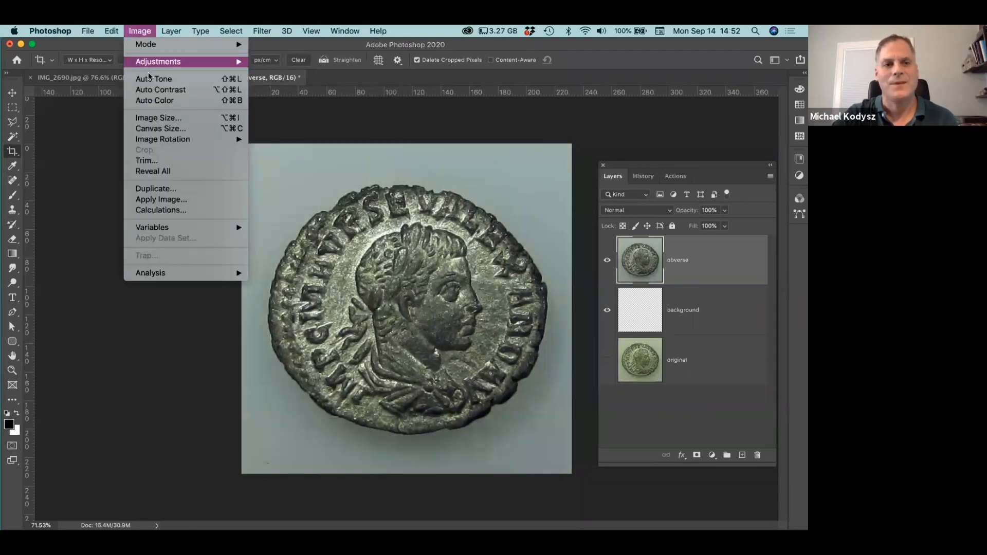
click(151, 88)
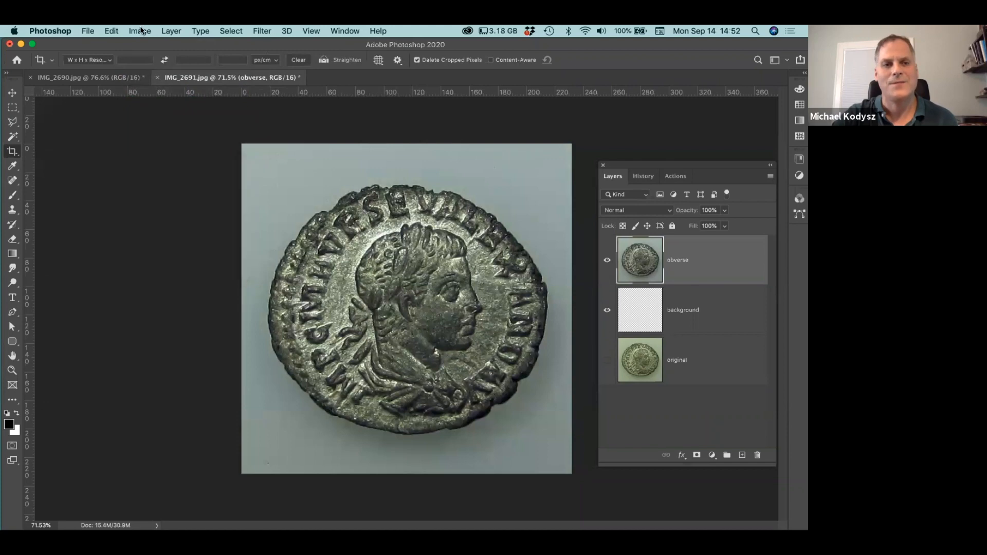
click(140, 30)
click(146, 100)
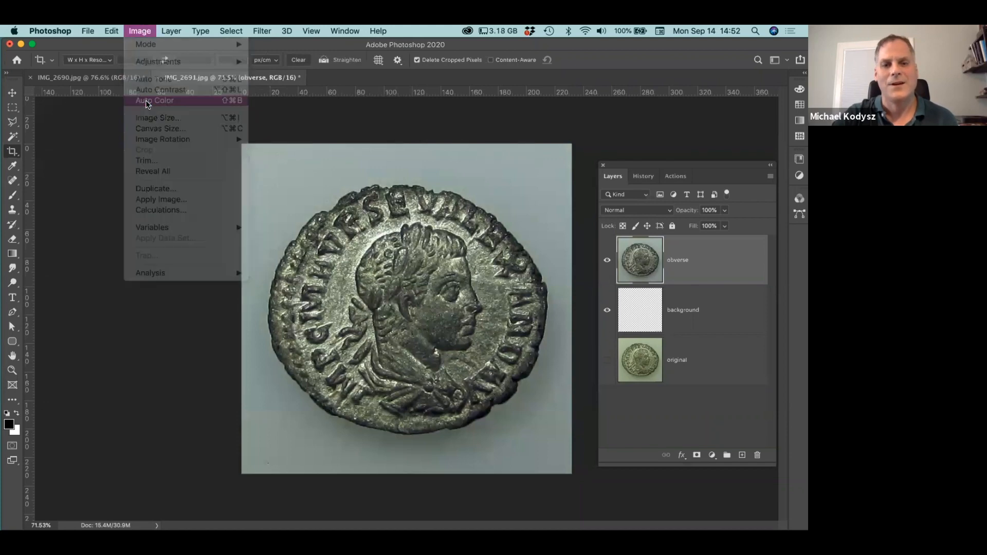
Apply a Levels adjustment with the Lighter preset to the obverse layer.
click(140, 29)
mouse_move(143, 66)
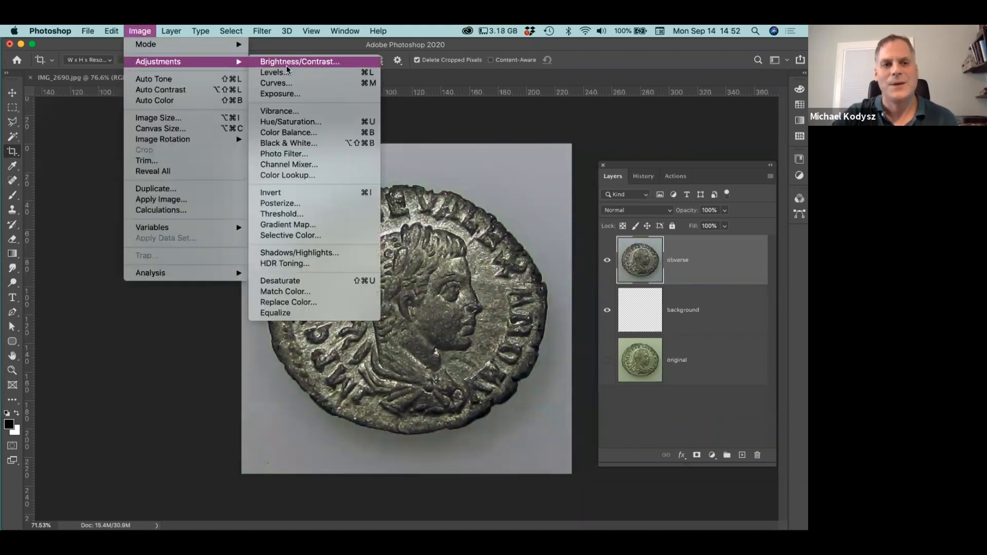
click(282, 76)
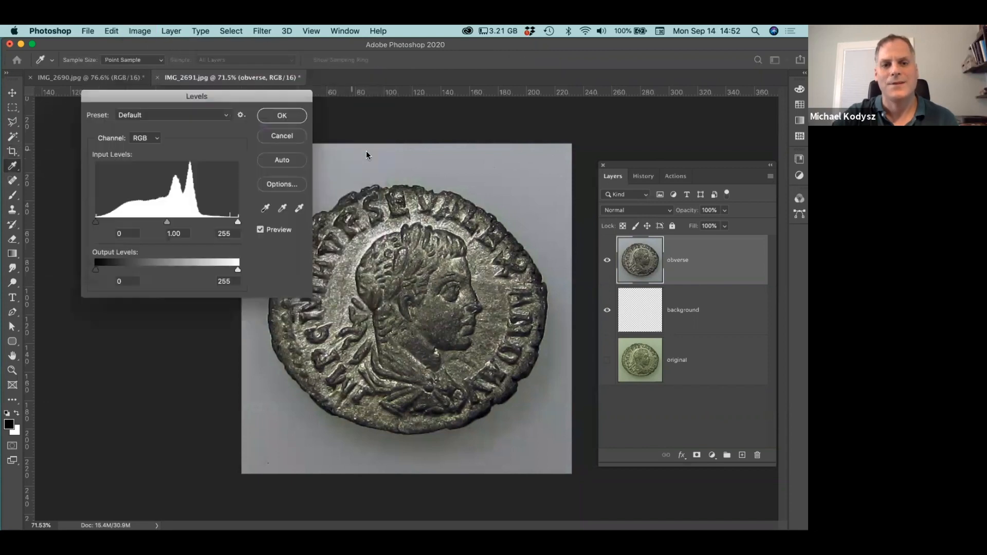
click(160, 115)
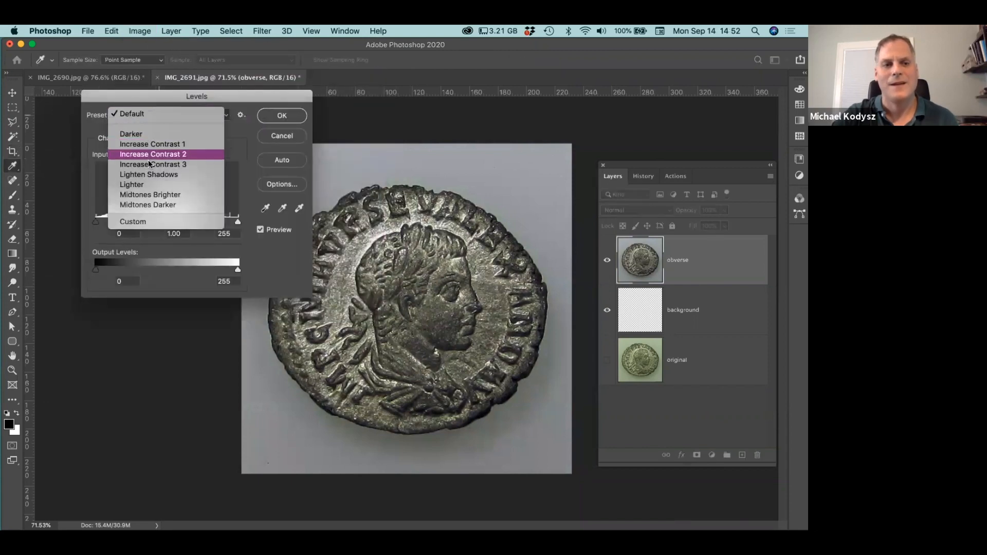
click(148, 185)
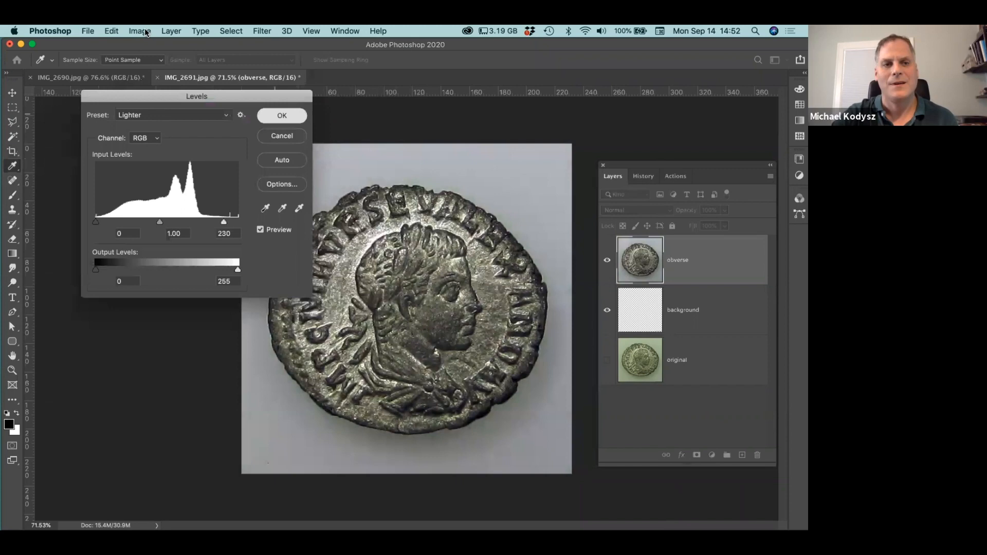
key(Return)
Apply a Curves adjustment with the Lighter (RGB) preset to the obverse layer.
click(140, 31)
mouse_move(158, 62)
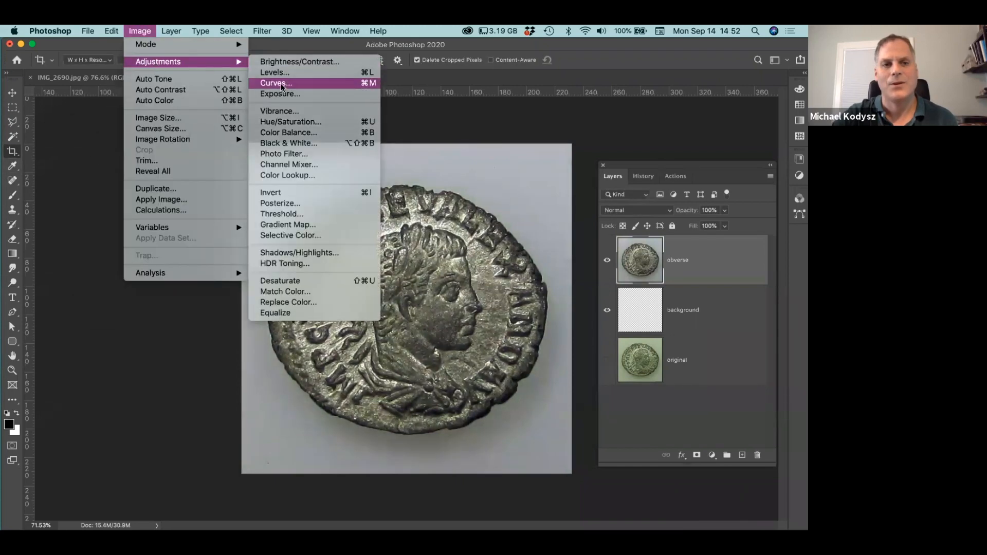
click(280, 83)
click(532, 67)
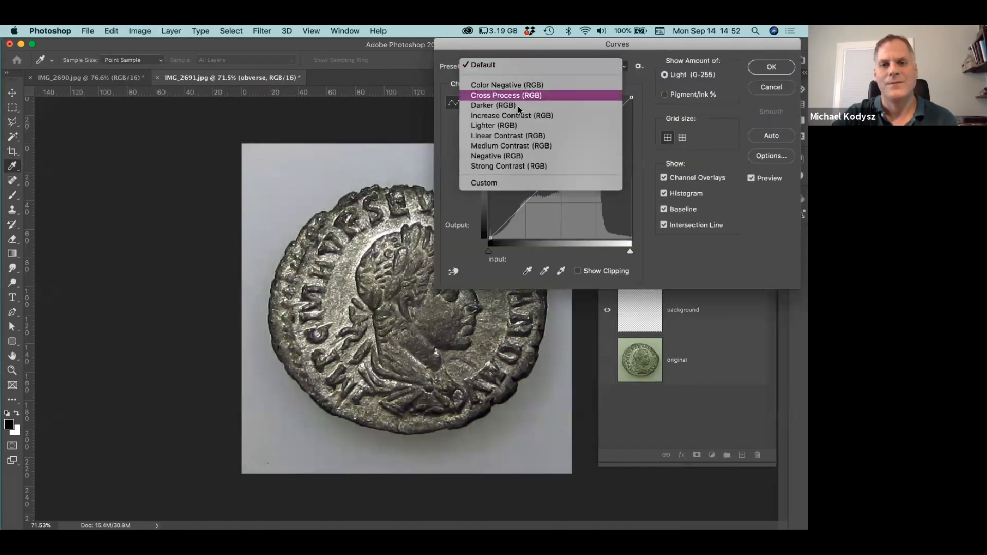
click(519, 126)
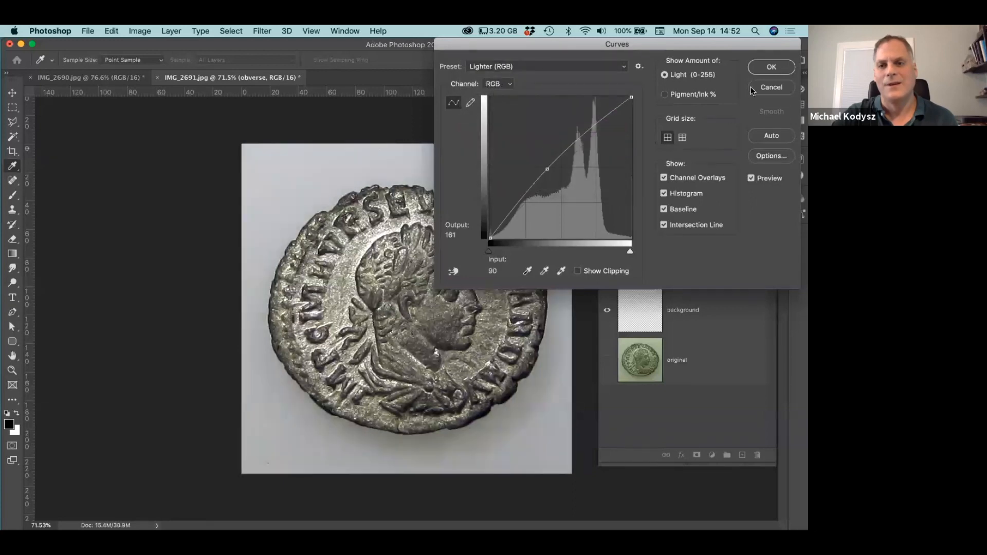
click(771, 66)
click(140, 31)
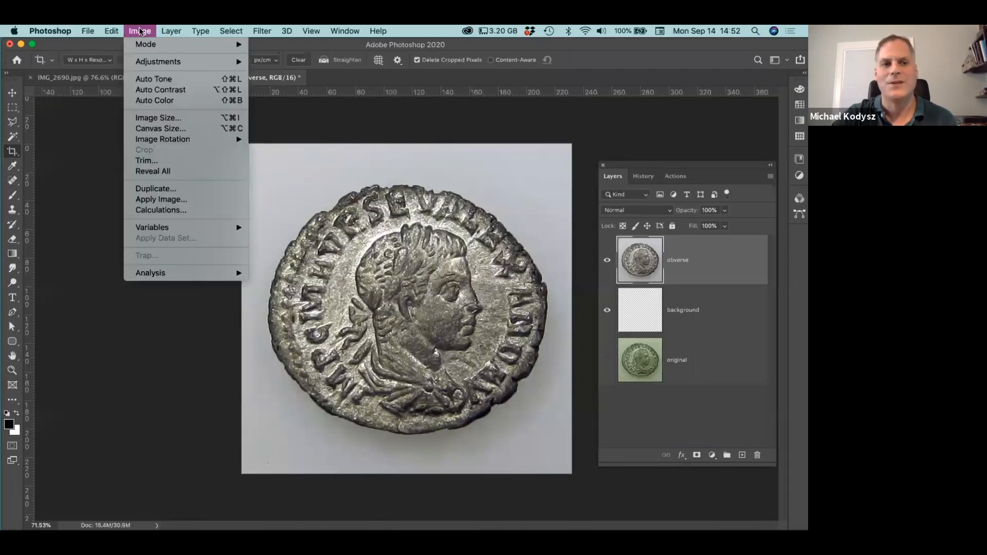
mouse_move(141, 66)
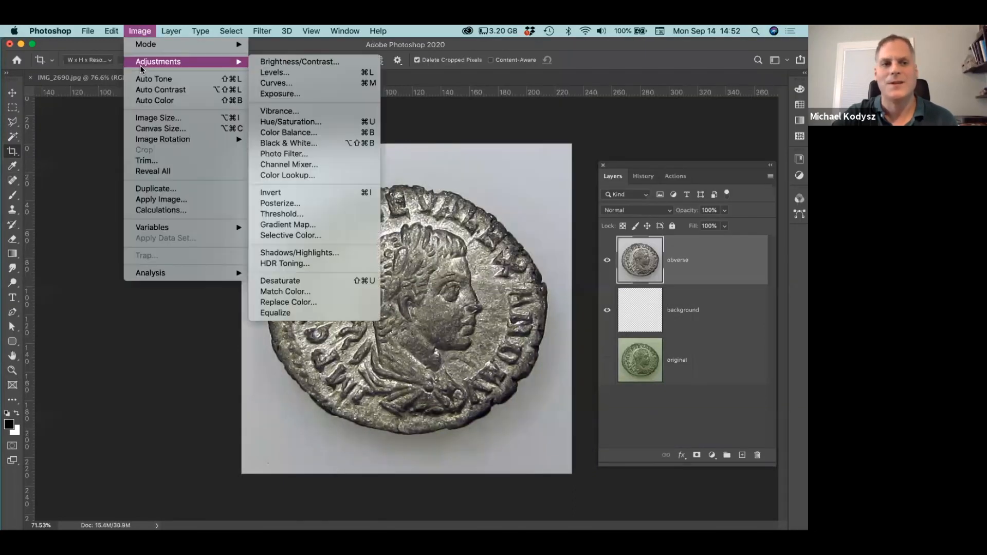
click(139, 28)
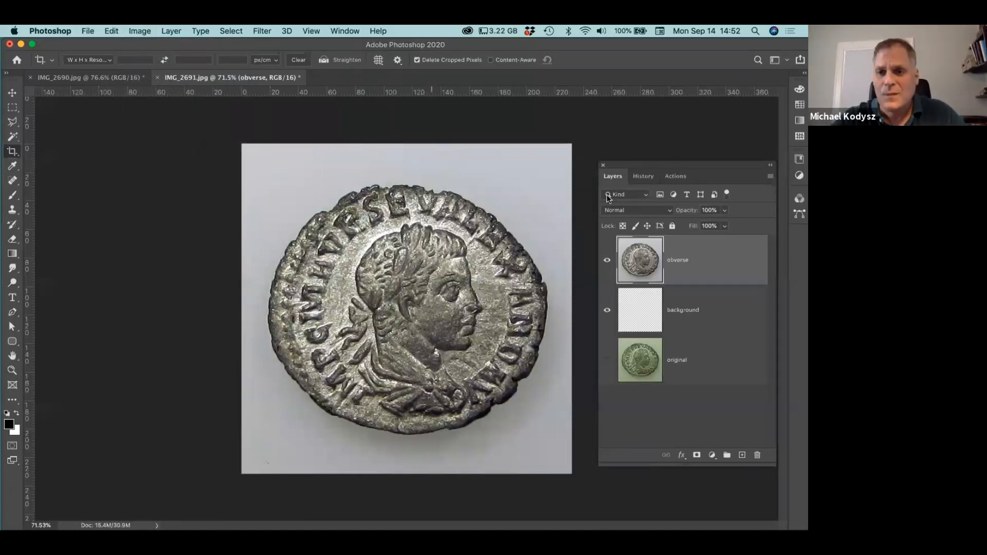
Stop recording the demo action.
click(674, 177)
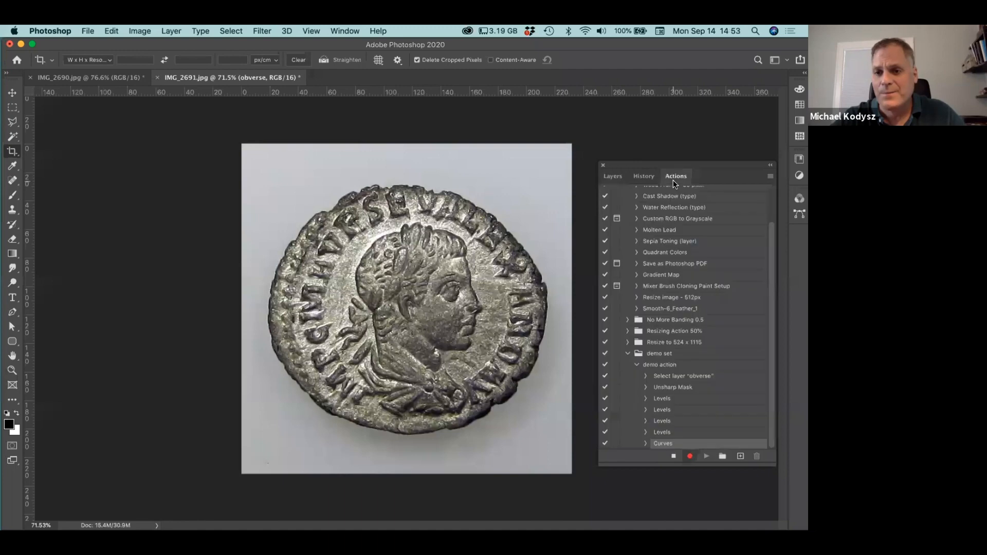
click(674, 458)
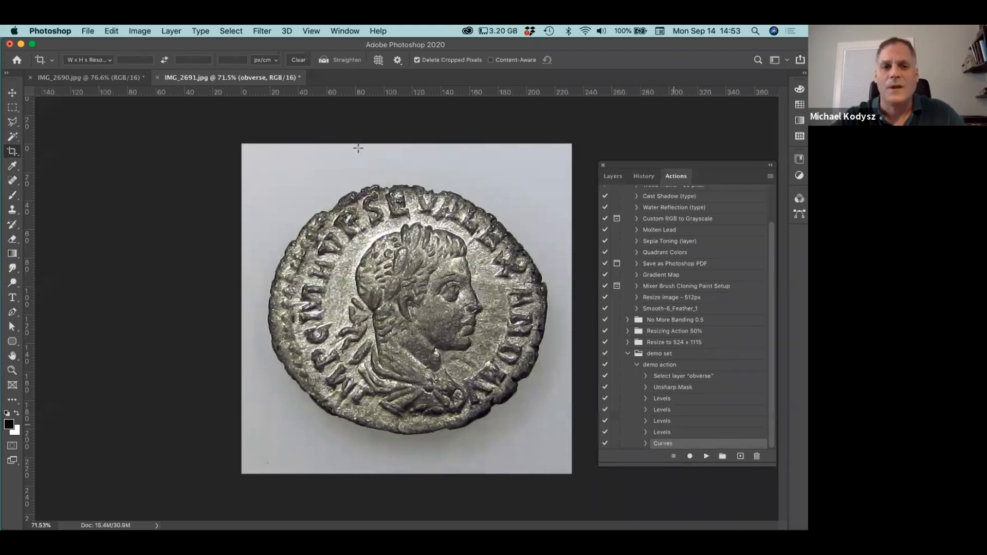
In the IMG_2690.jpg document, duplicate the Background layer and name the copy "reverse".
click(94, 80)
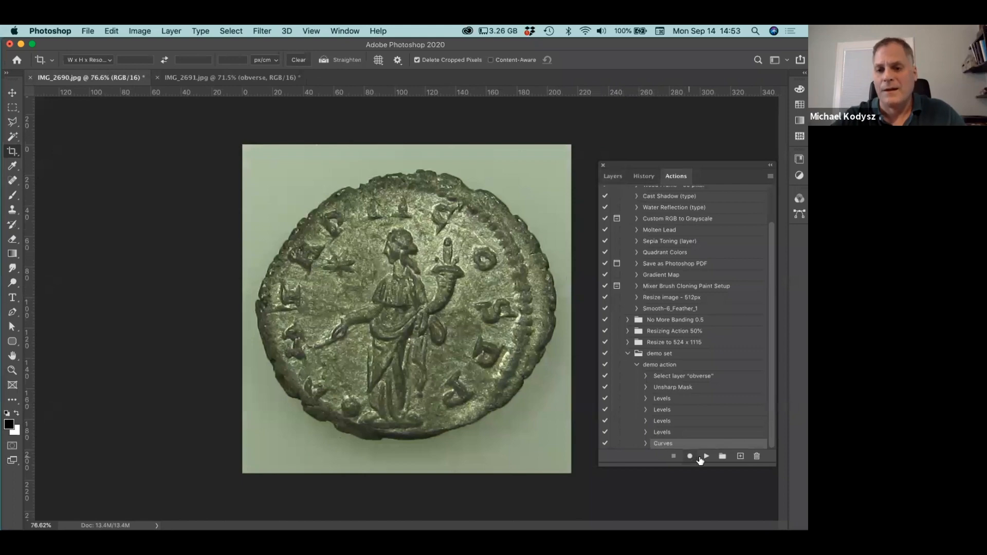
click(617, 178)
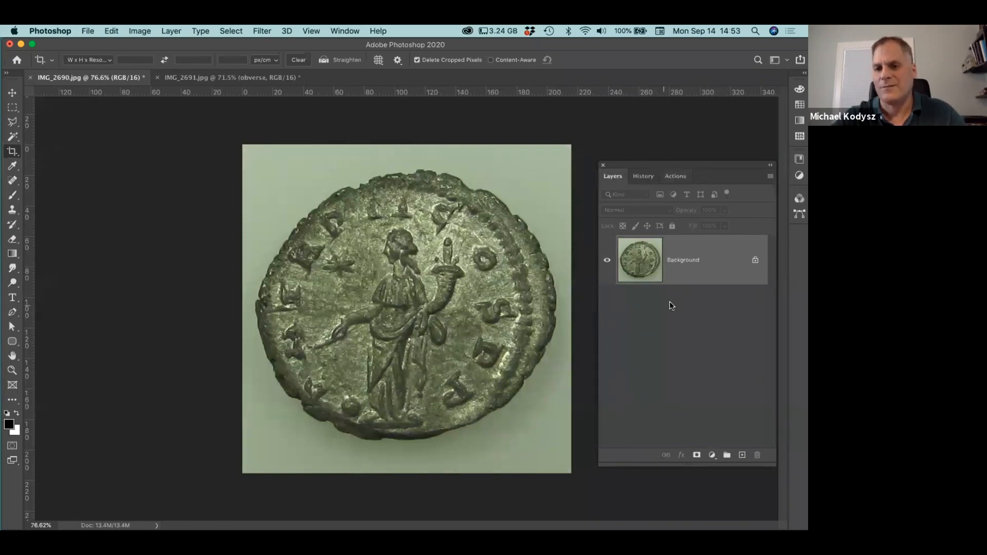
drag(653, 263, 740, 453)
double_click(677, 260)
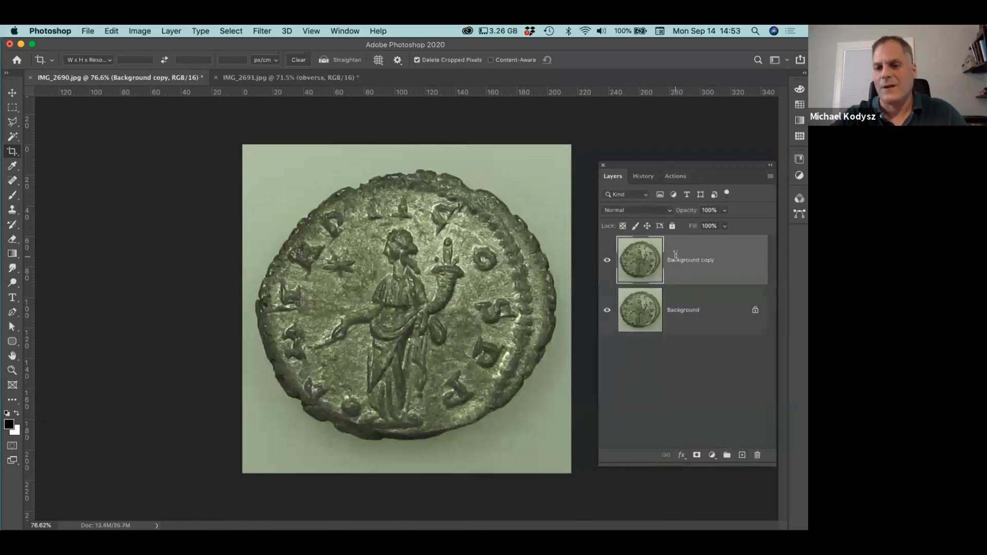
text(reverse)
Convert the locked Background layer to a regular layer named "original".
click(688, 311)
double_click(688, 311)
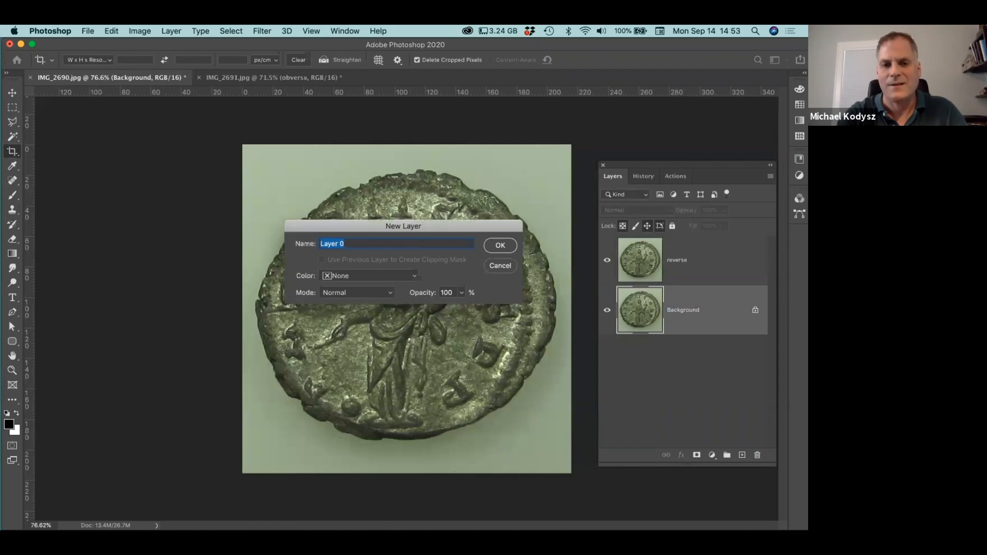
text(original)
key(Return)
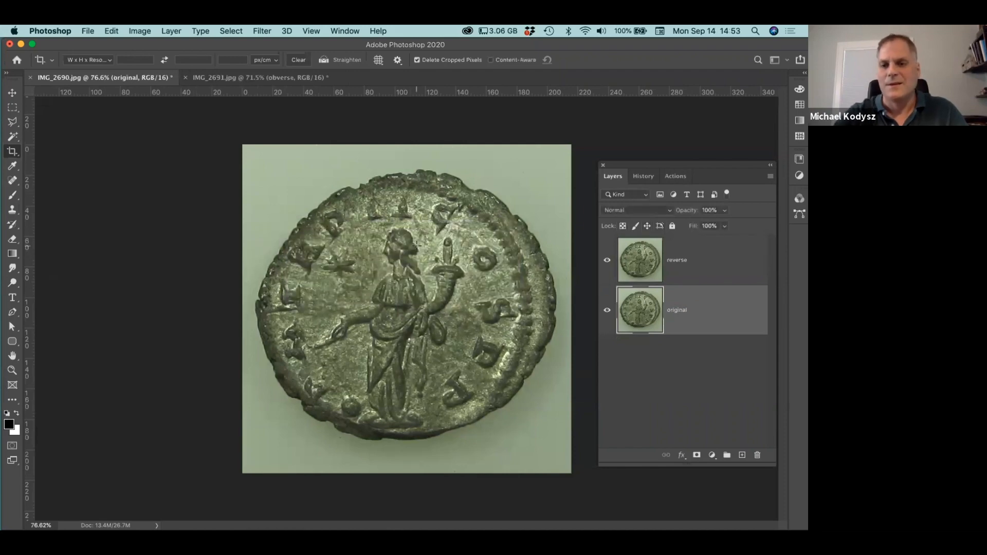
click(669, 369)
Make the reverse layer active and play the demo action from its selected Curves command.
click(672, 258)
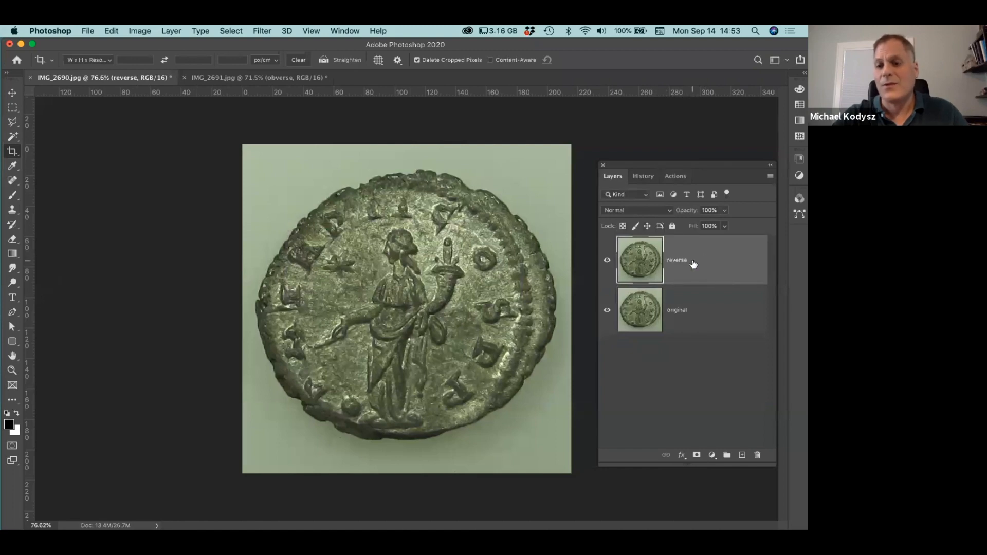
click(673, 176)
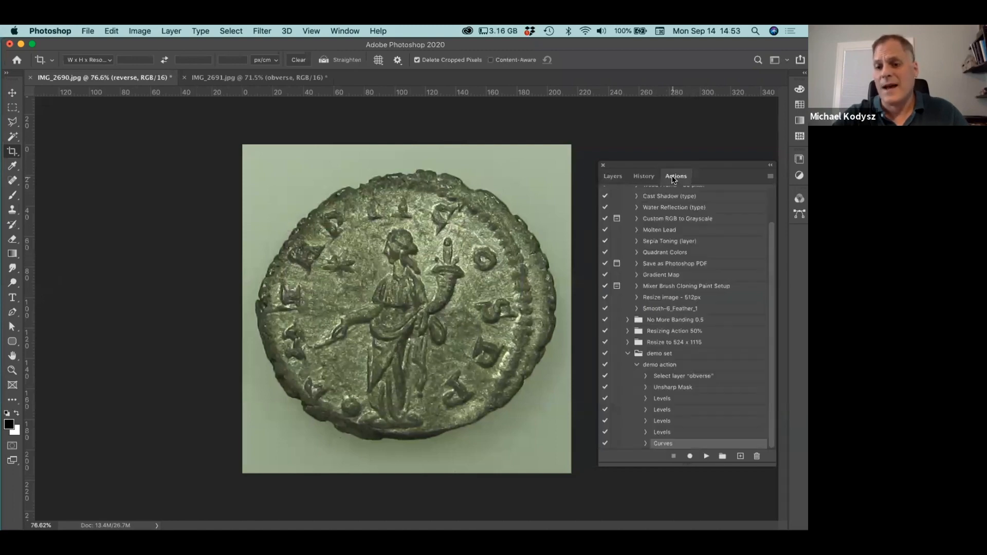
click(707, 457)
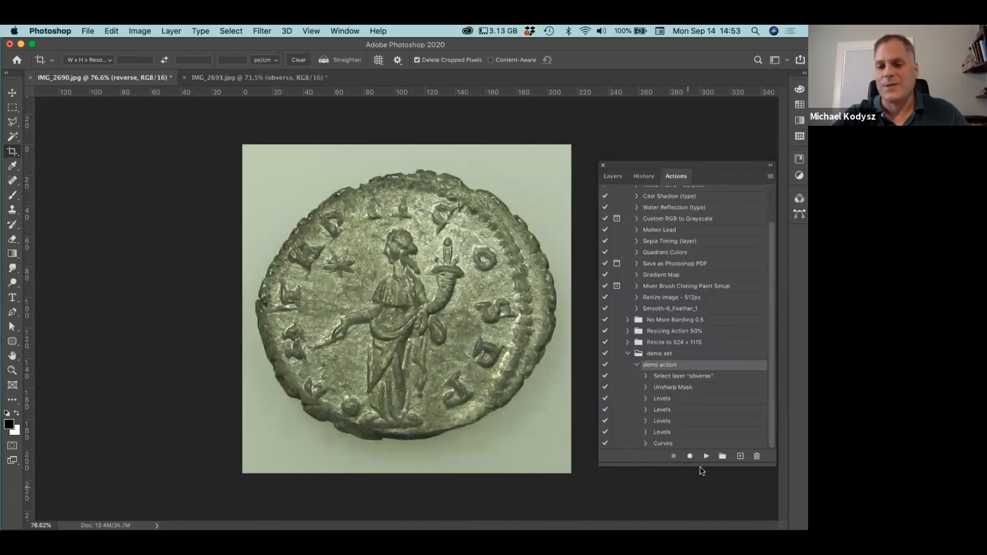
Try to play the whole demo action on the reverse layer, stopping at its layer selection command.
click(637, 365)
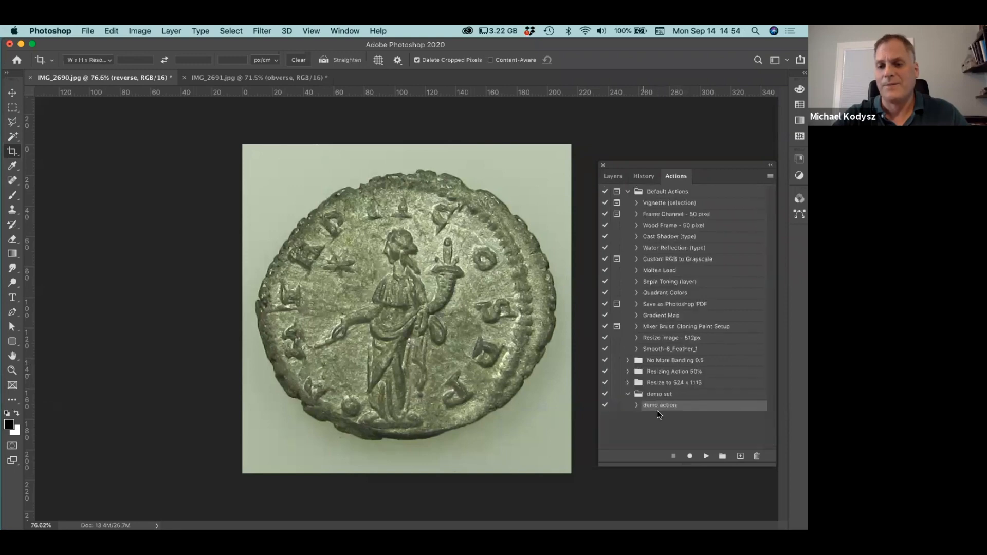
click(706, 456)
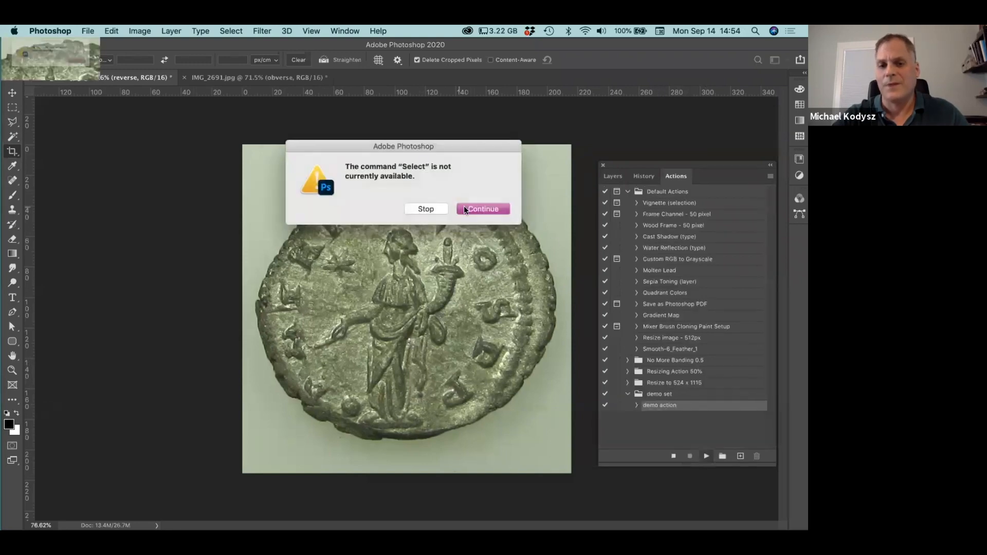
click(439, 209)
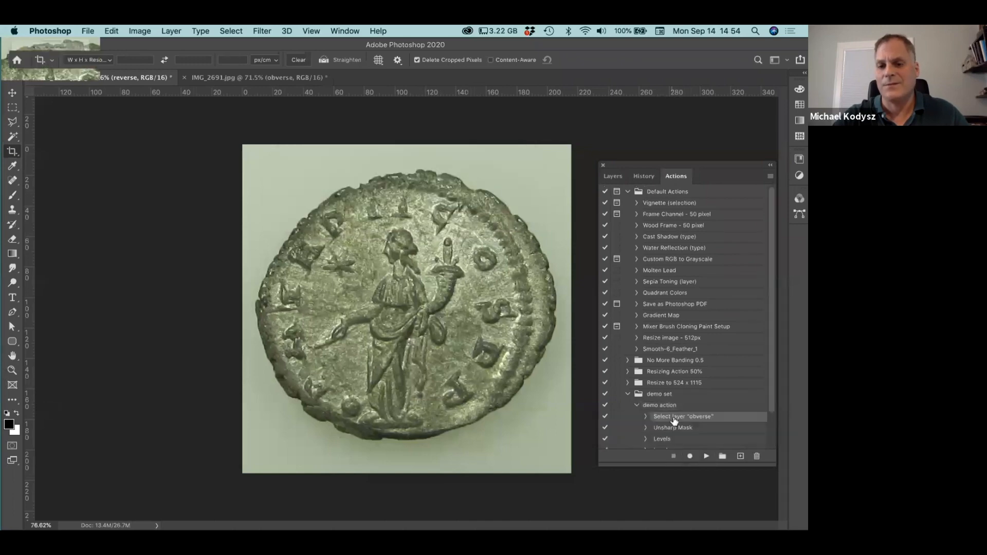
Review the demo action's recorded commands from Unsharp Mask through the last Levels entry.
scroll(764, 392, down, 4)
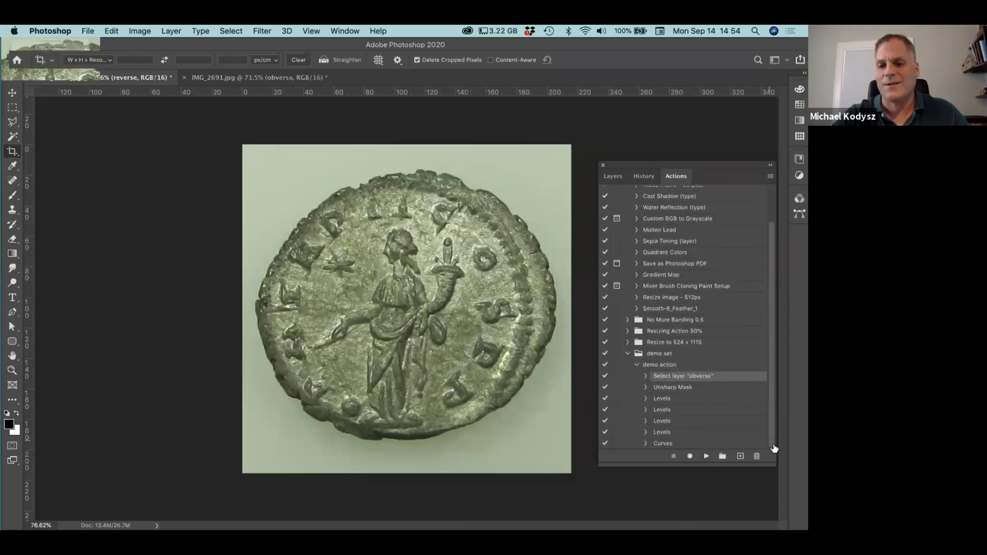
click(666, 388)
click(668, 400)
click(667, 411)
click(666, 422)
click(667, 433)
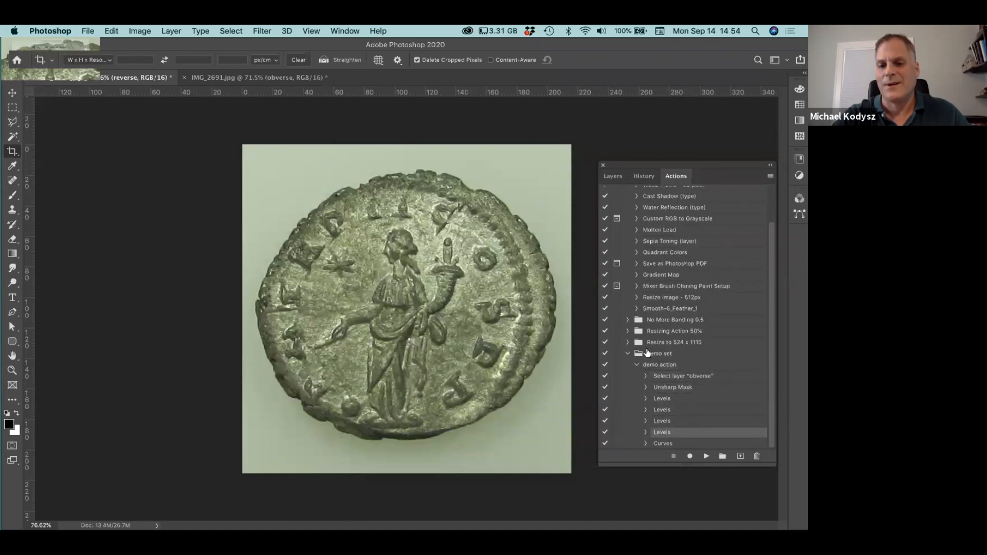
Delete the demo action and its demo set.
click(646, 364)
click(638, 364)
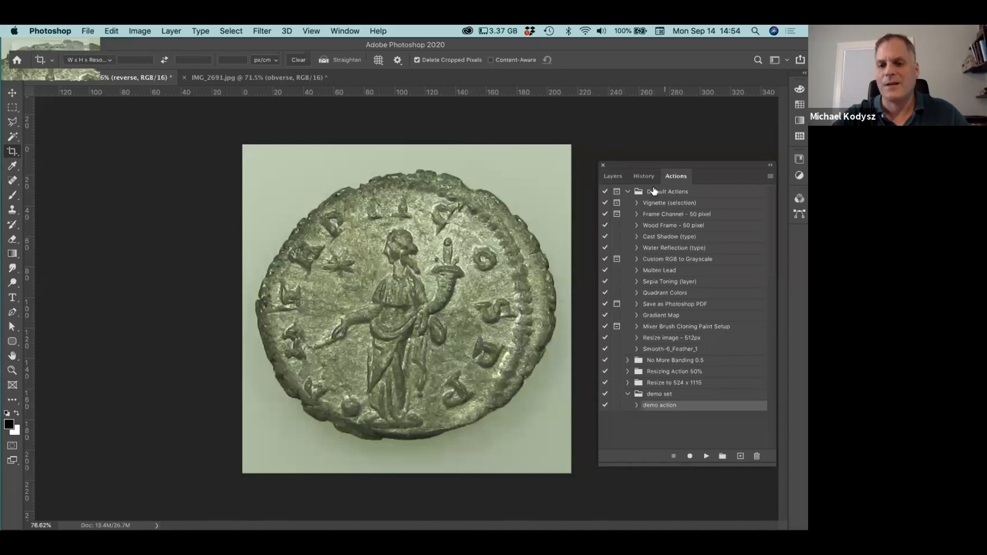
drag(652, 407, 756, 456)
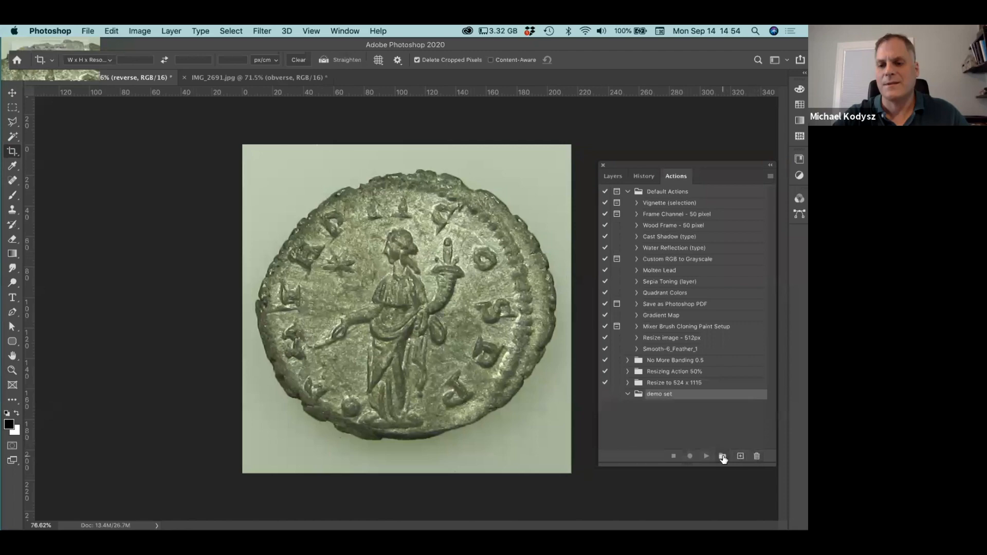
drag(643, 396, 757, 456)
Create a new empty action set named "demo set".
click(722, 456)
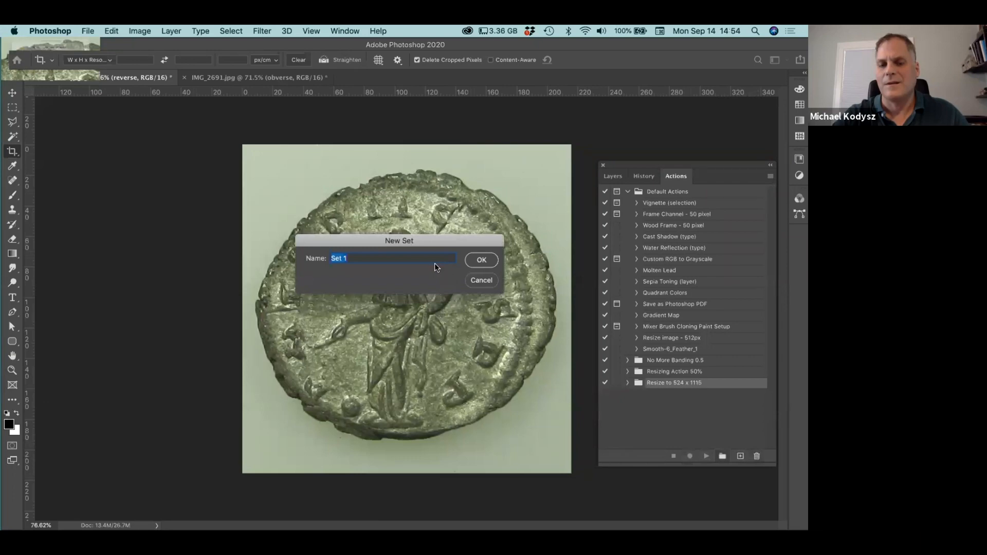
text(demo set)
click(481, 260)
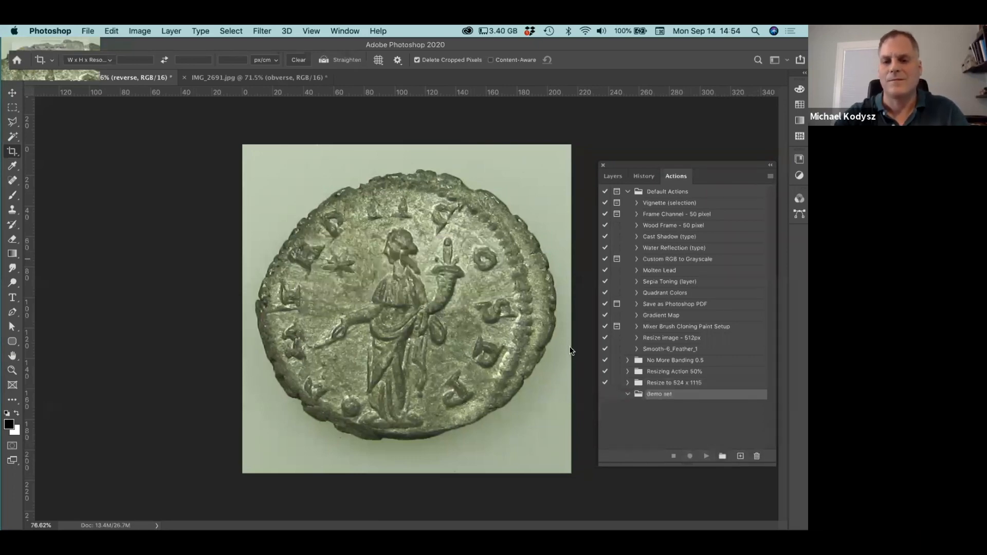
Create a new action named "demo actions" in the demo set and start recording it.
click(740, 456)
text(a)
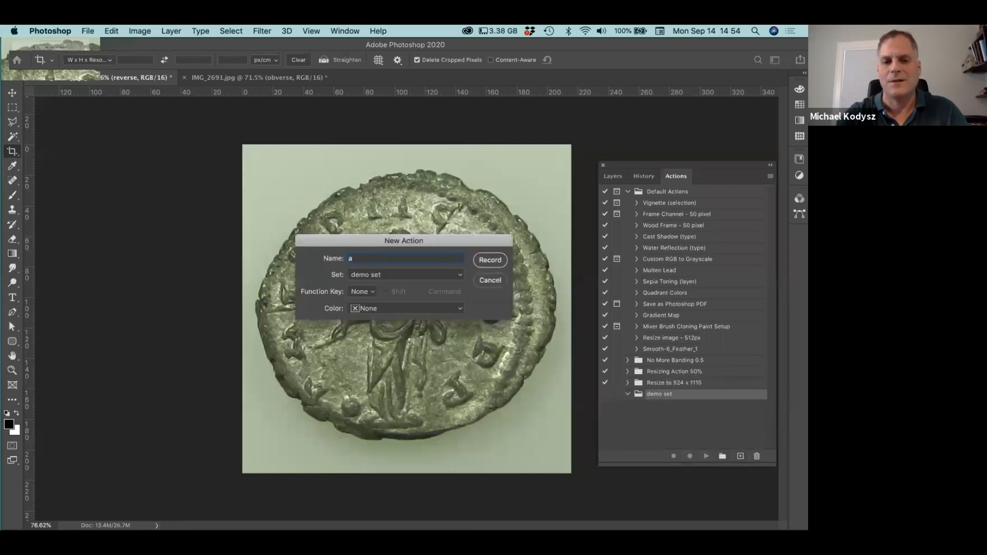
text(emo actions)
click(486, 260)
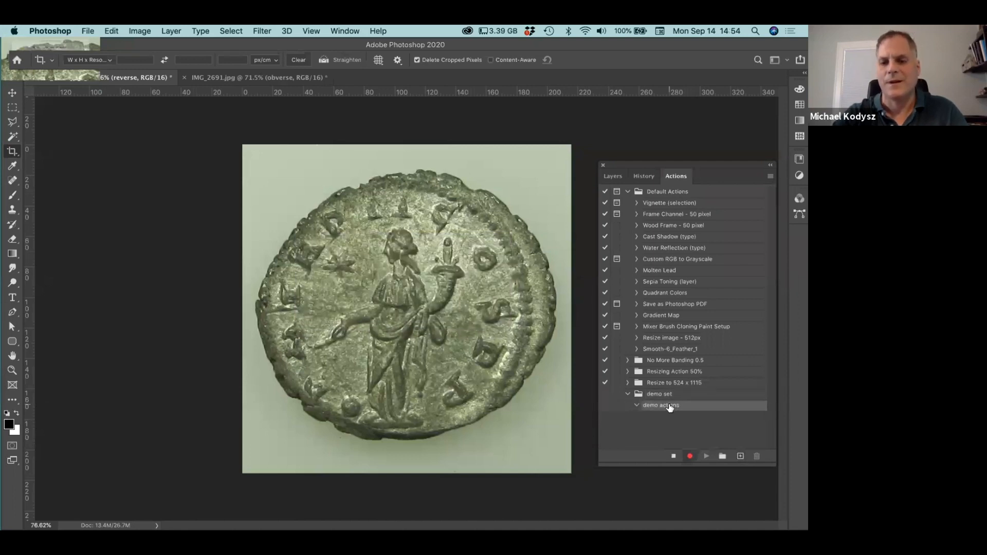
Record Unsharp Mask with its previous settings, followed by the automatic tone, contrast and color corrections, on the reverse layer.
click(263, 31)
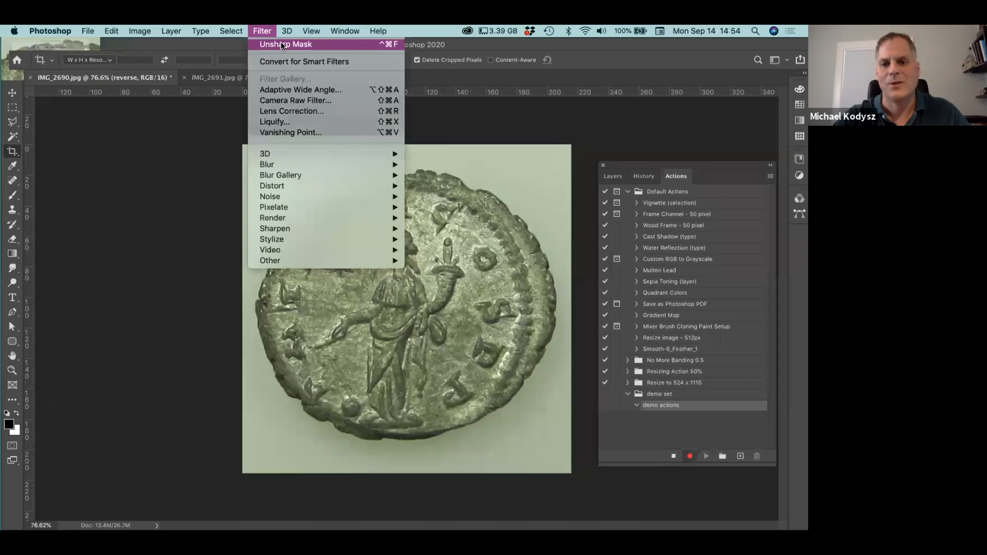
click(282, 44)
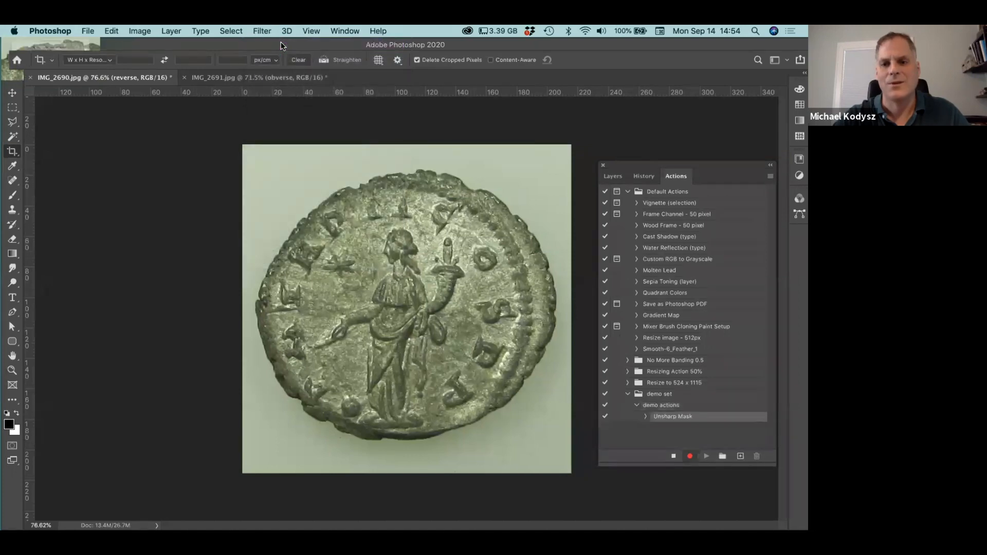
click(144, 31)
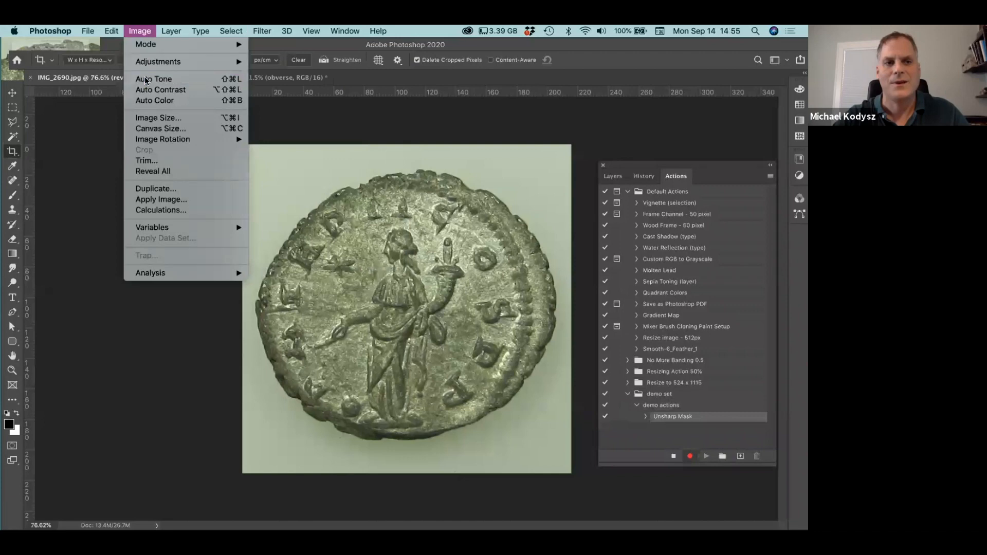
click(141, 89)
click(139, 30)
click(141, 89)
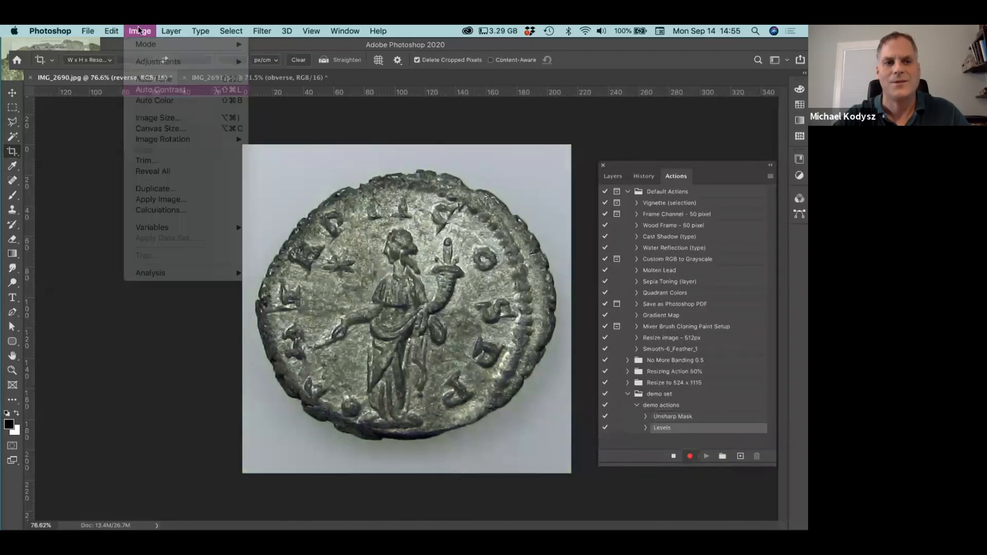
click(140, 31)
click(143, 30)
Record a Levels adjustment on the reverse layer using a built-in preset that brightens the coin.
click(143, 29)
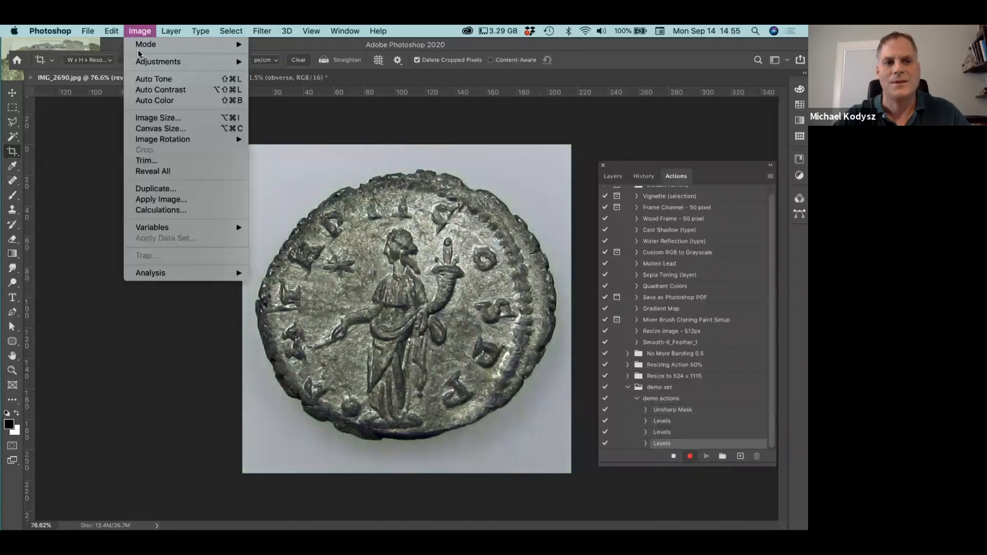
mouse_move(137, 61)
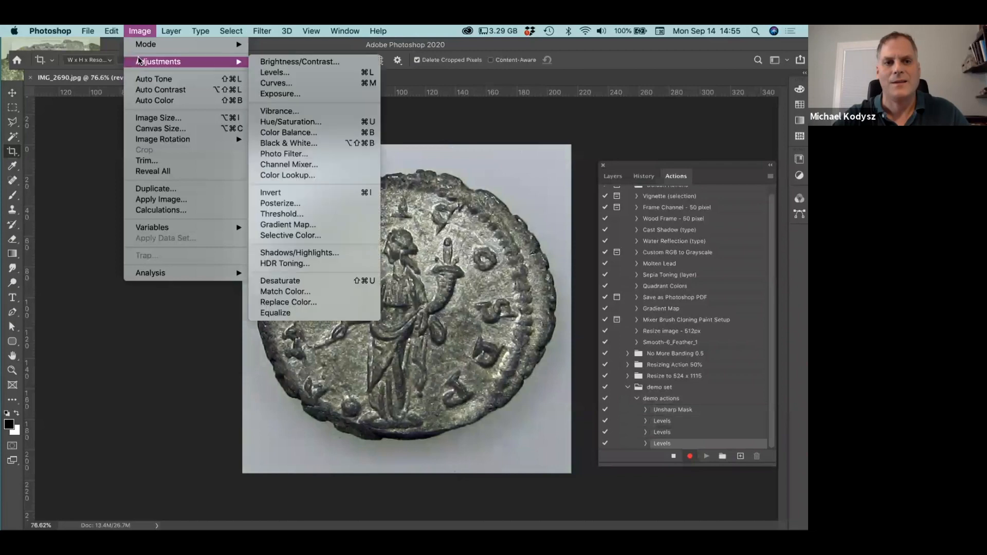
click(290, 72)
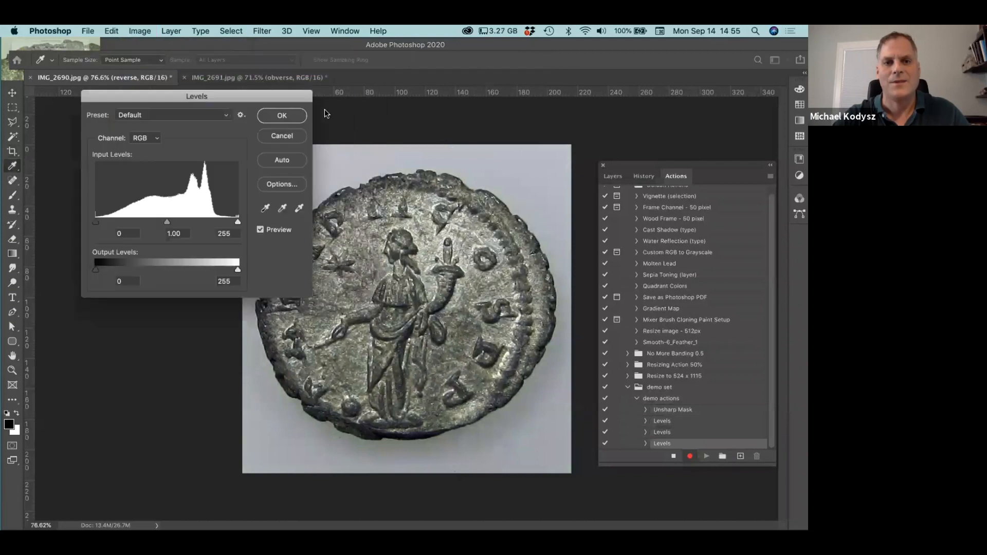
click(178, 115)
click(166, 185)
click(282, 115)
Record a Curves adjustment on the reverse layer using a built-in brightening preset, and stop recording the action.
click(140, 31)
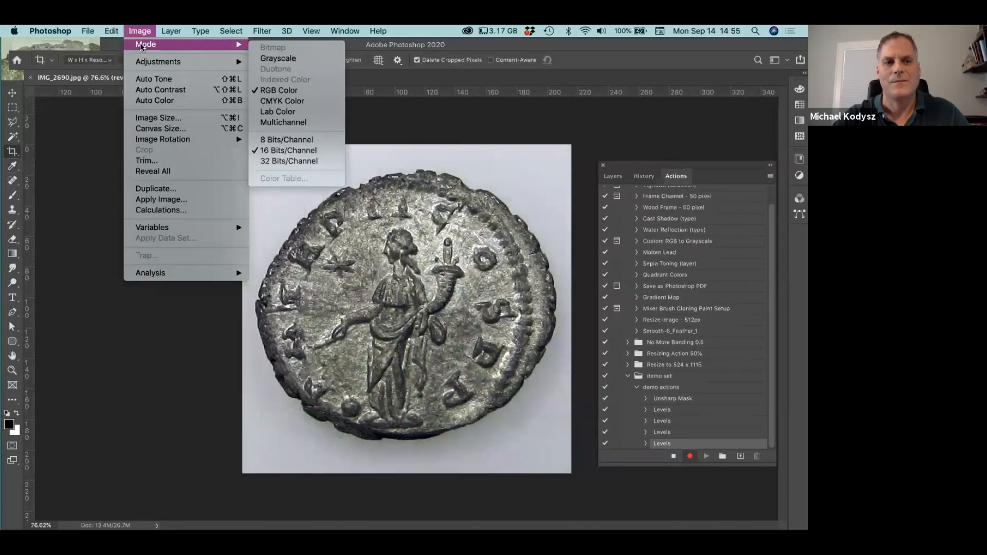
mouse_move(152, 62)
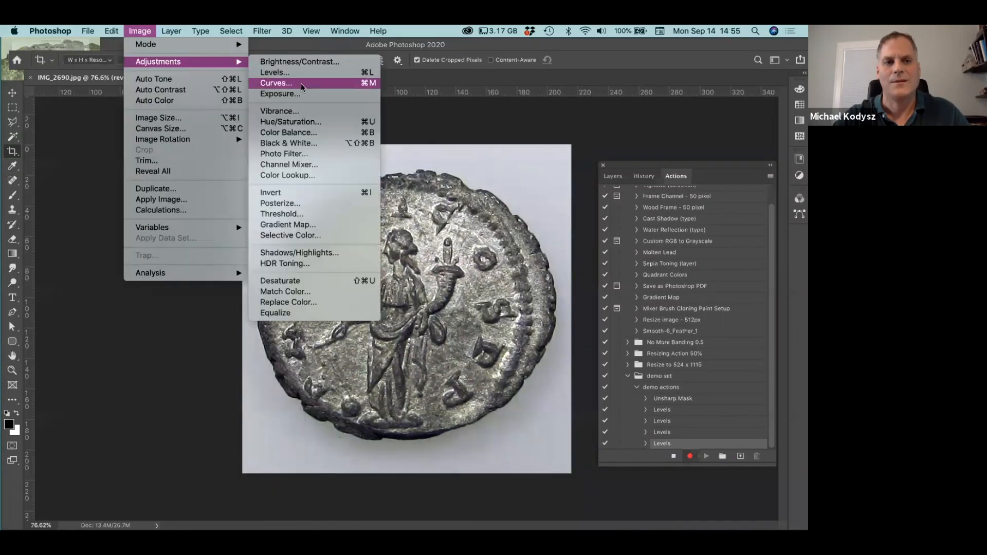
click(301, 83)
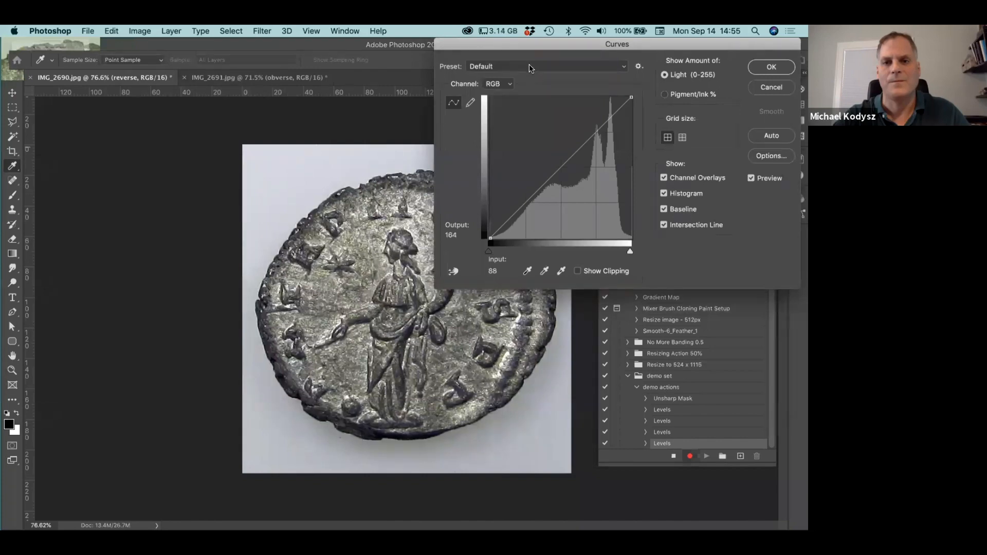
click(529, 65)
click(516, 130)
click(774, 67)
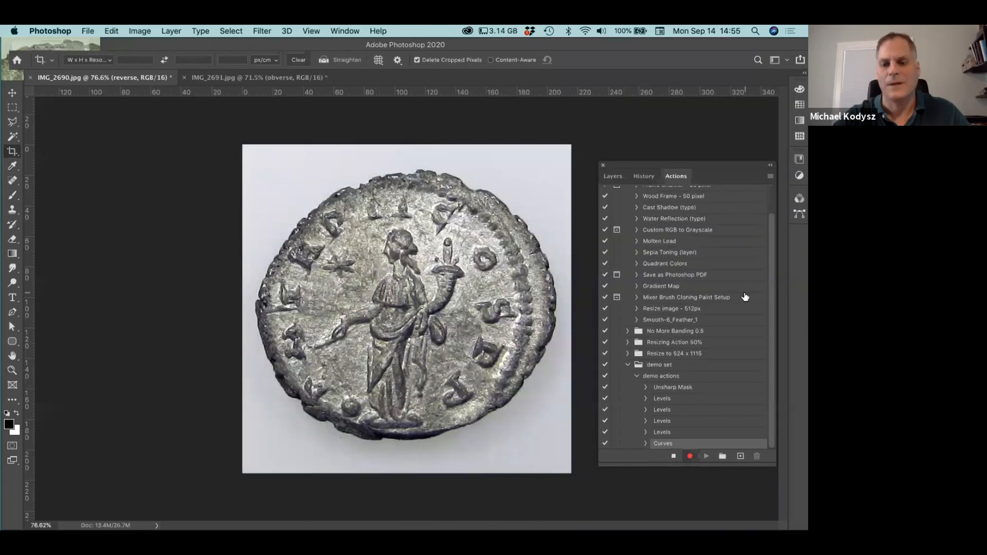
click(673, 457)
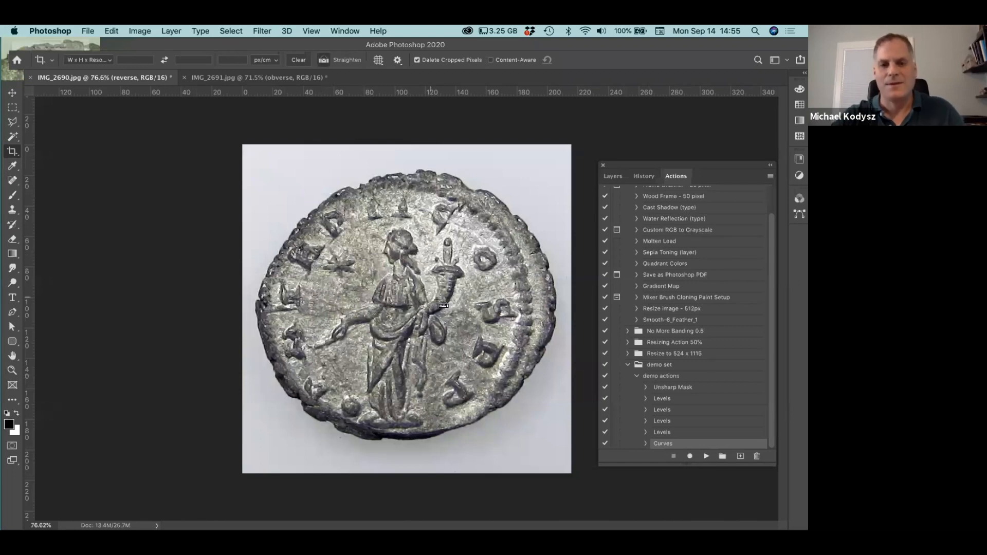
Undo the recorded sharpening and color corrections on the reverse layer, back to its greenish uncorrected look.
key(super+z)
key(super+z)
key(super+z)
key(super+z)
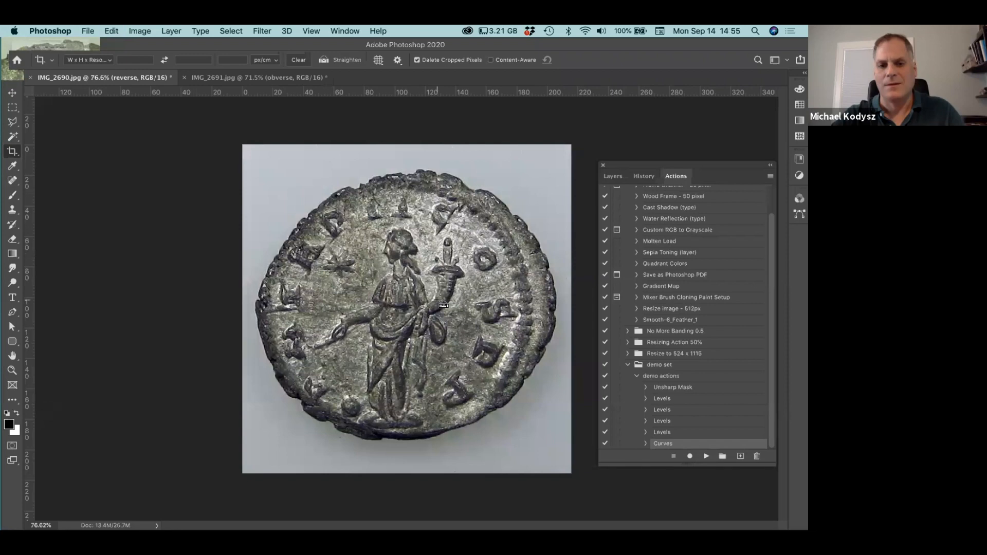
key(super+z)
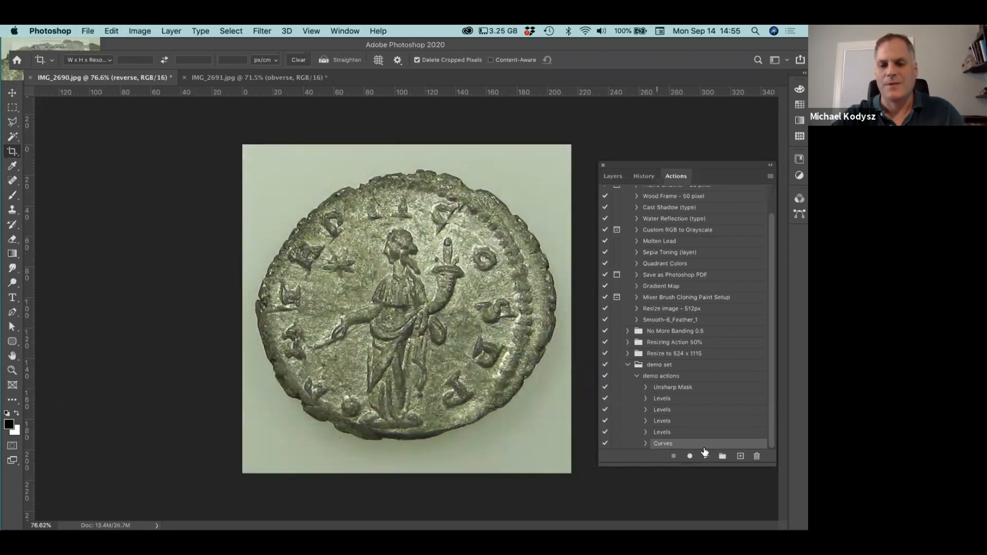
Play the whole "demo actions" action on the reverse layer.
click(663, 377)
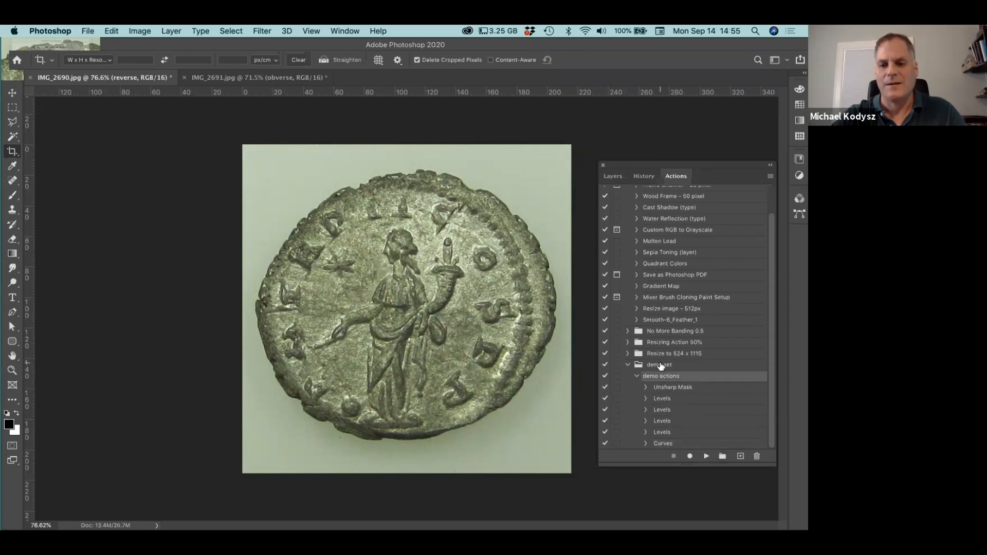
click(662, 365)
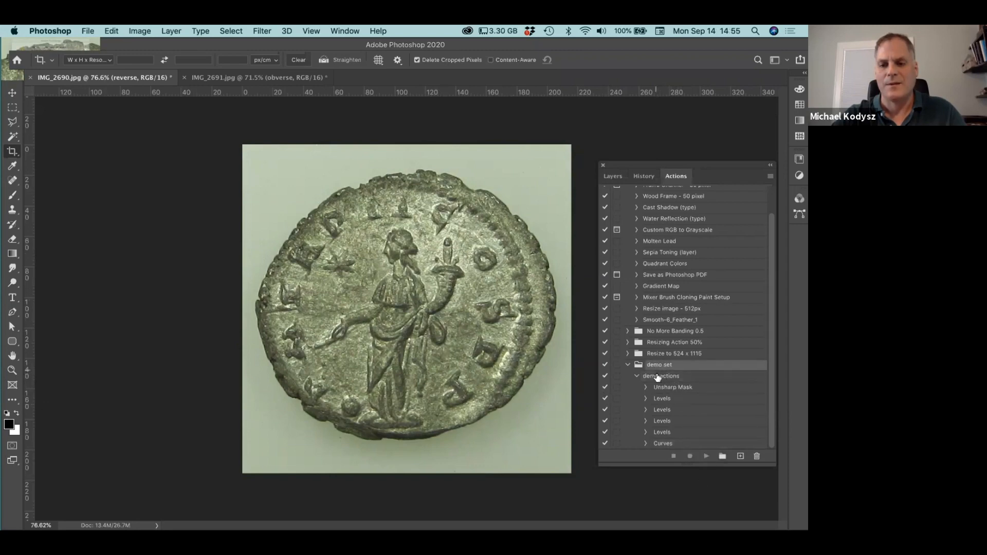
click(658, 377)
click(706, 456)
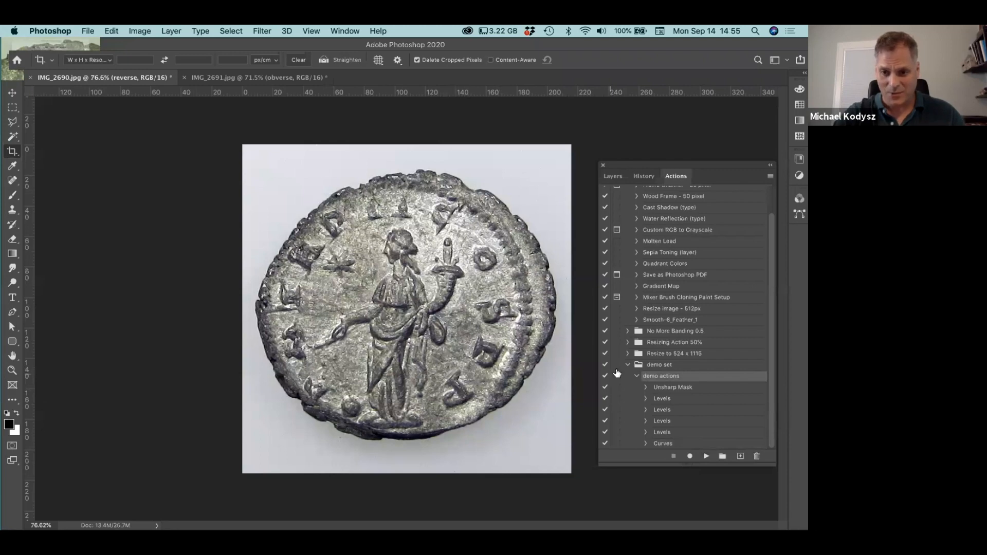
Collapse the demo set, show the layers, and switch to the obverse image IMG_2691.jpg.
click(627, 365)
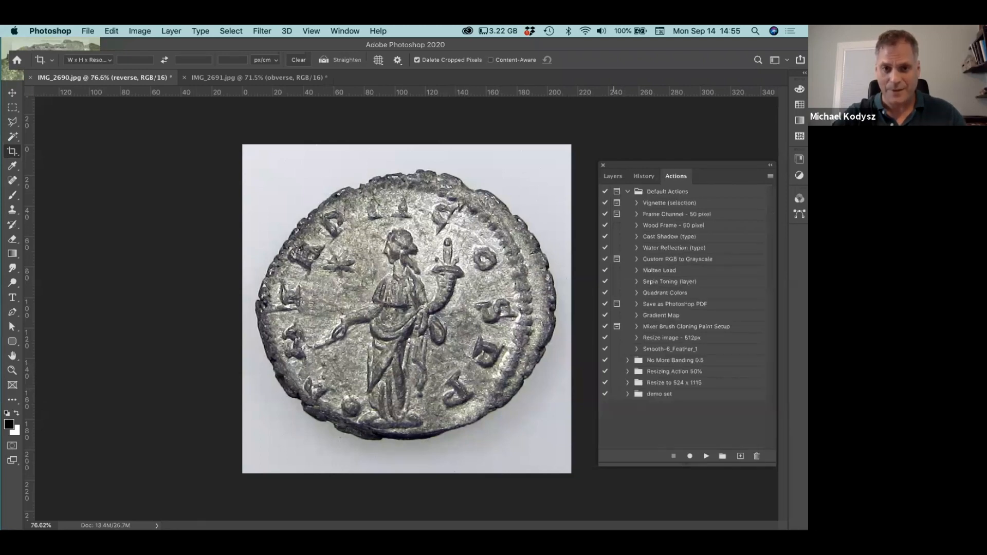
mouse_move(397, 303)
mouse_down()
mouse_move(381, 299)
mouse_move(391, 297)
mouse_up()
click(613, 176)
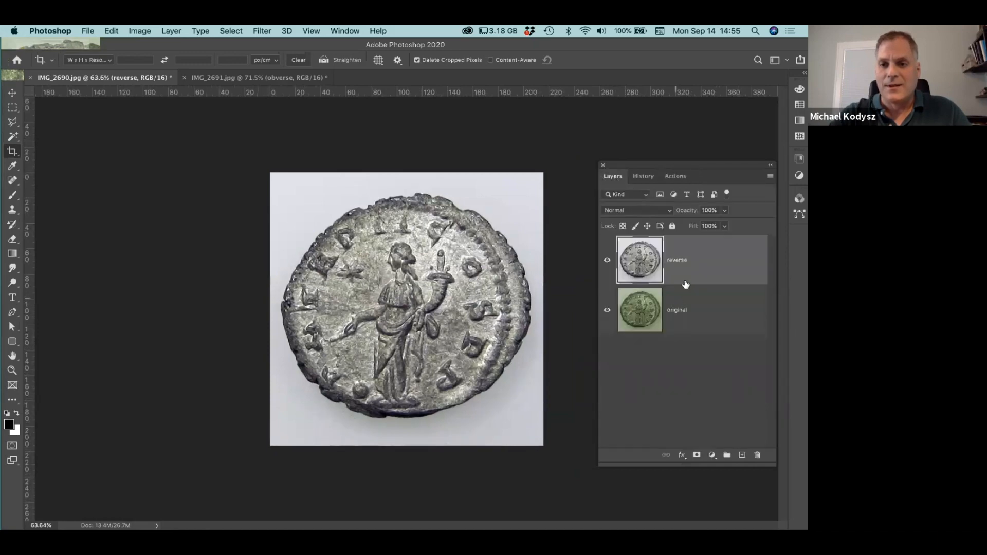
click(233, 79)
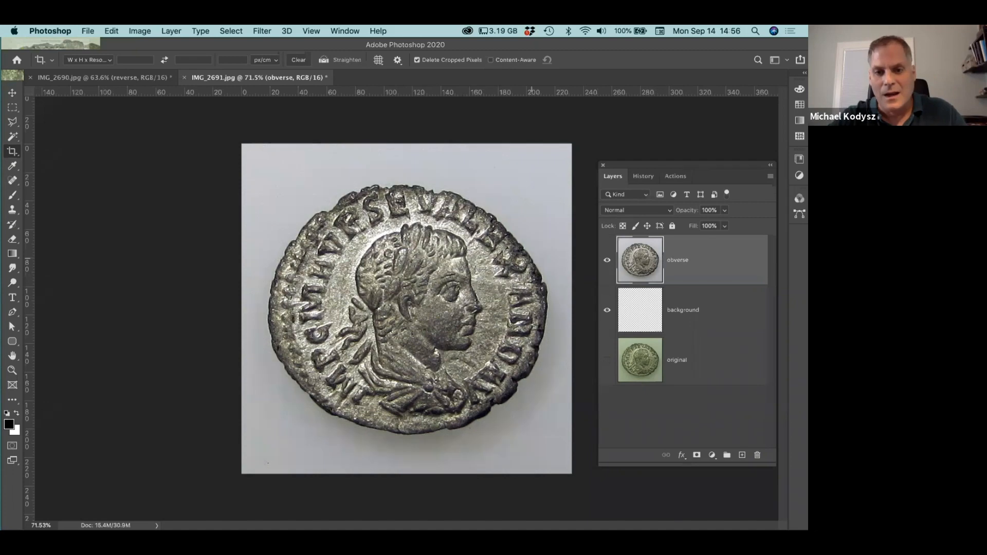
Try straightening the obverse image by about 2° along a line from the portrait's forehead to the coin's lower rim, and undo the crop.
key(super)
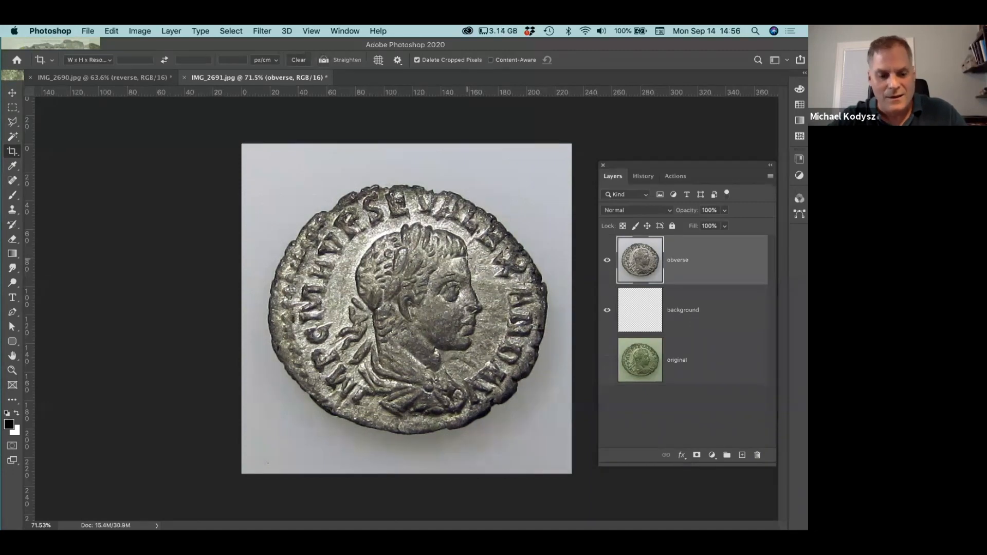
key(super)
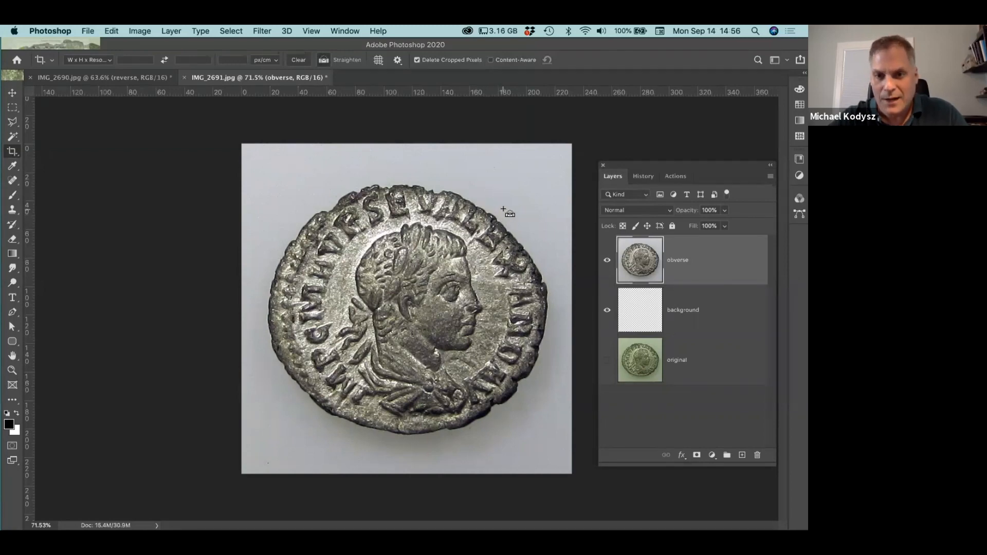
drag(468, 255, 474, 425)
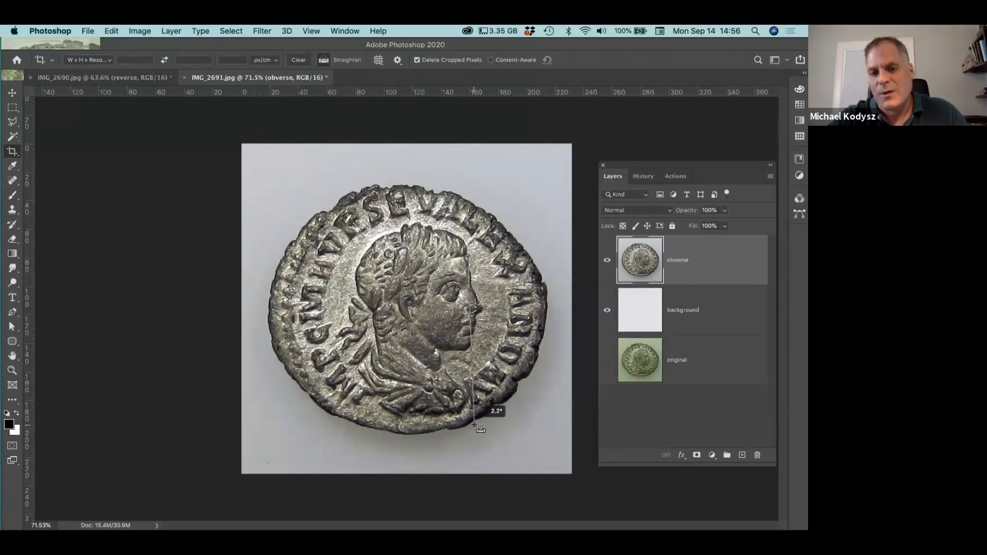
drag(474, 425, 473, 425)
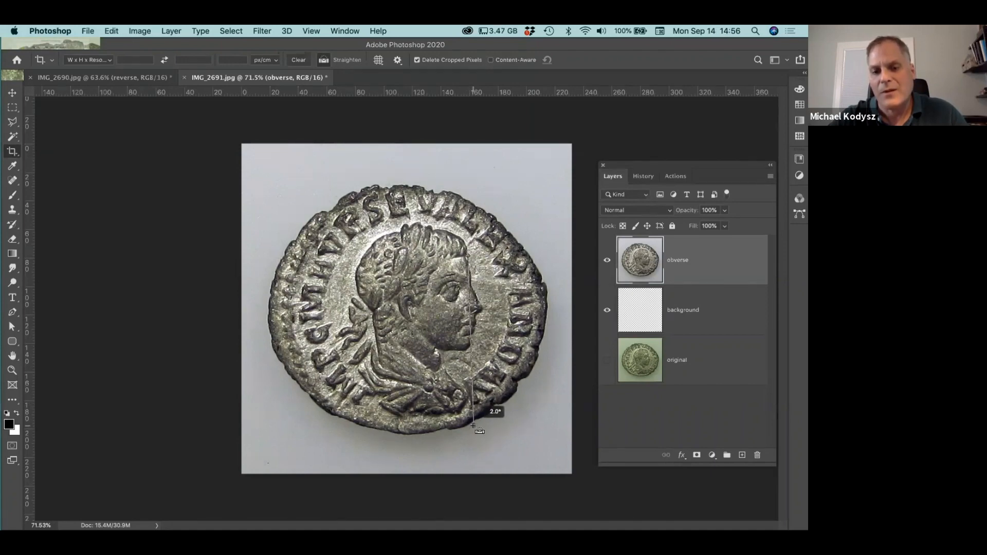
drag(473, 426, 472, 424)
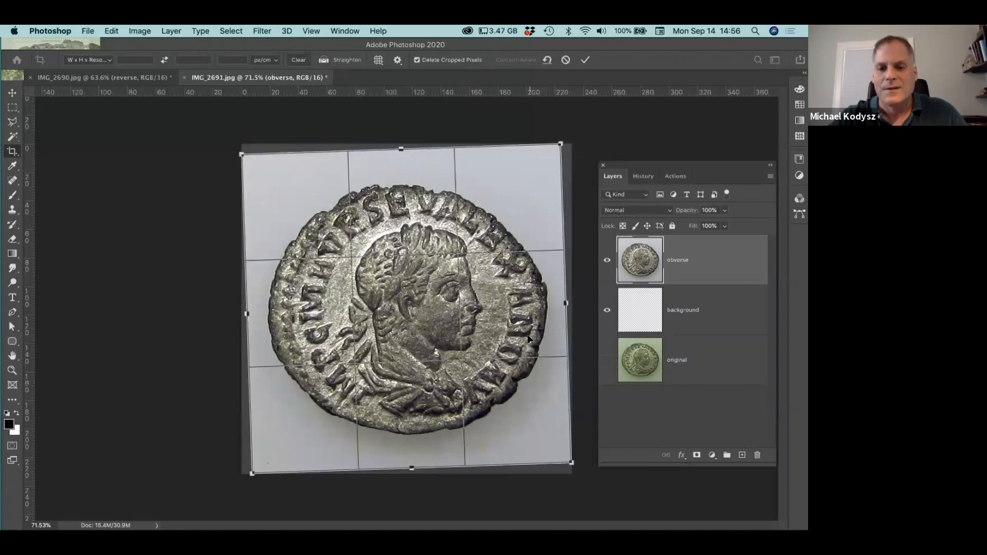
key(Return)
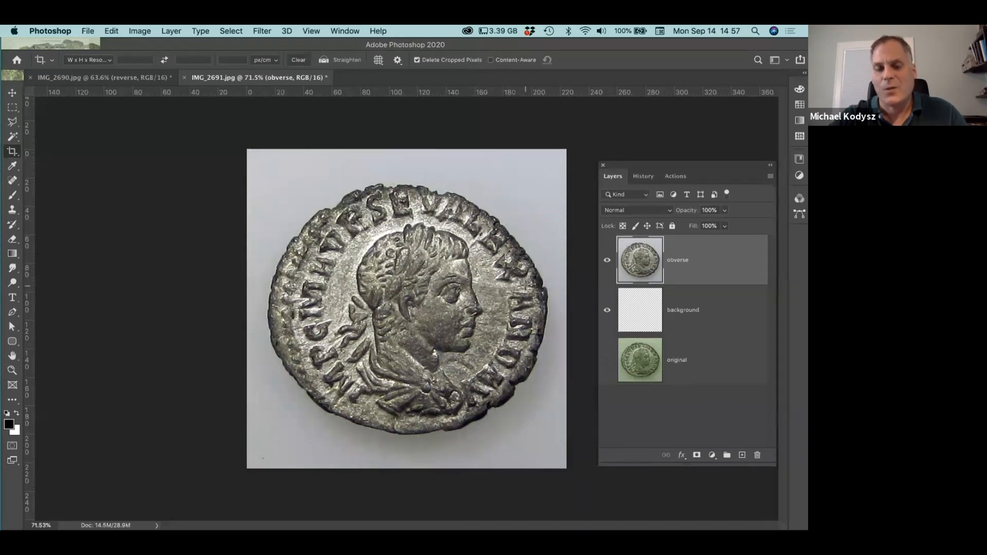
key(super+z)
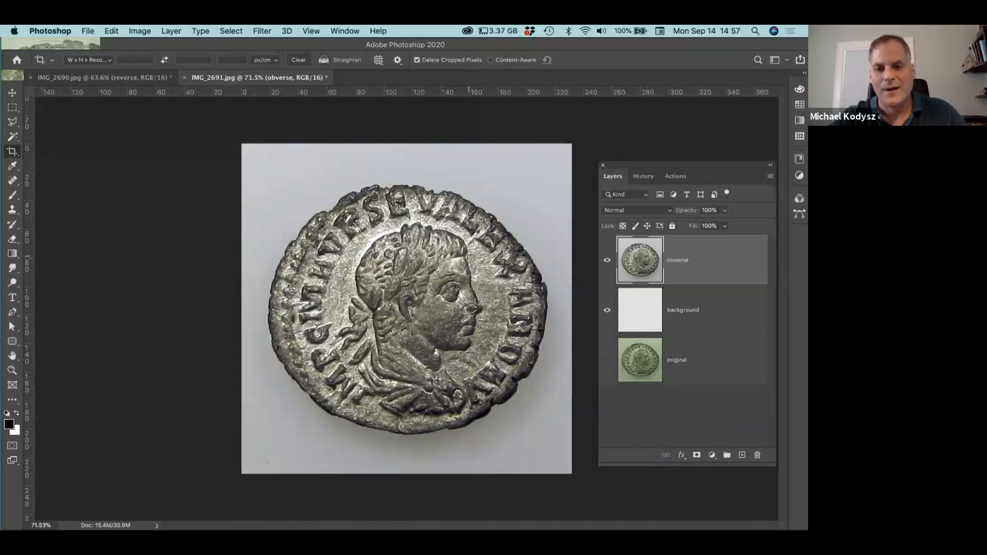
Straighten and crop the obverse image along a near-vertical line from the portrait's forehead down to the coin's lower rim.
click(323, 60)
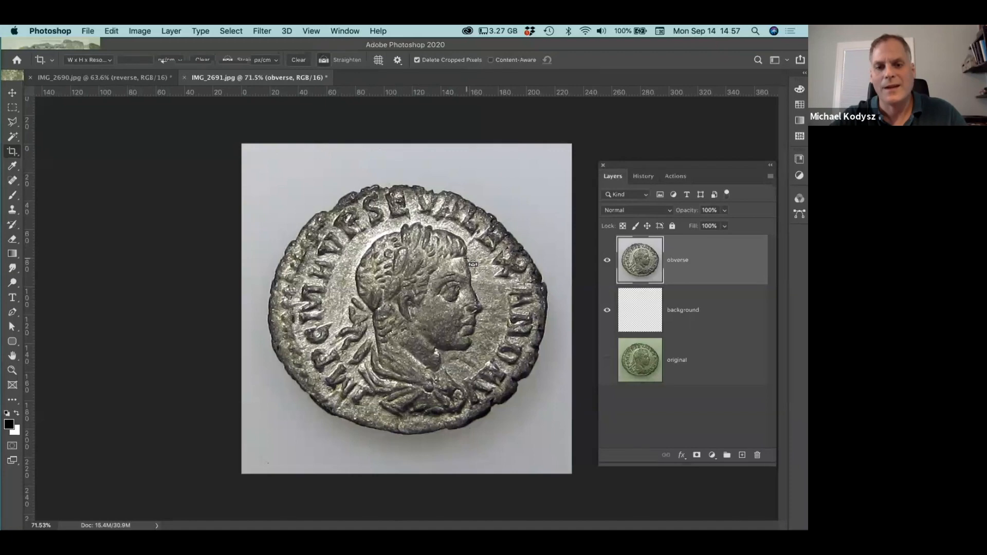
drag(466, 258, 472, 416)
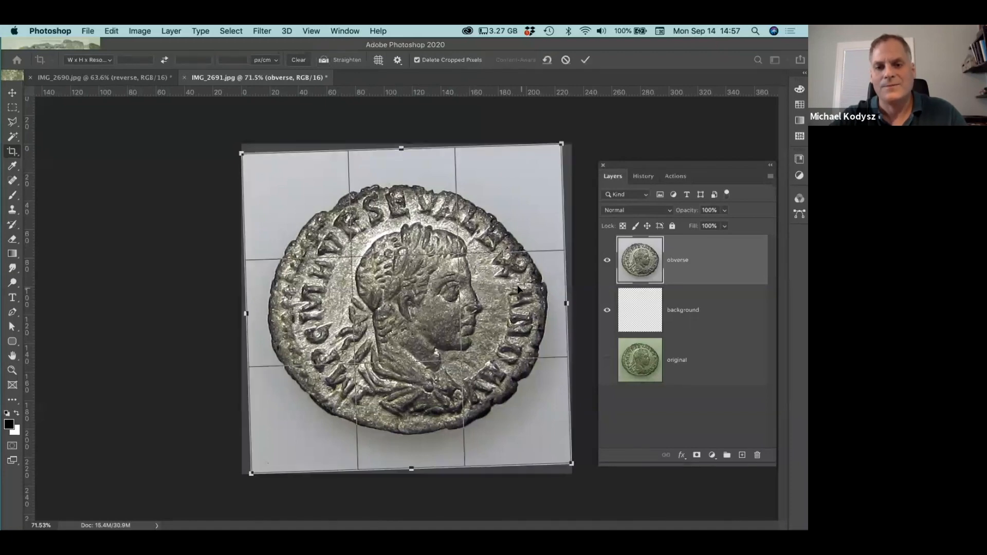
key(Return)
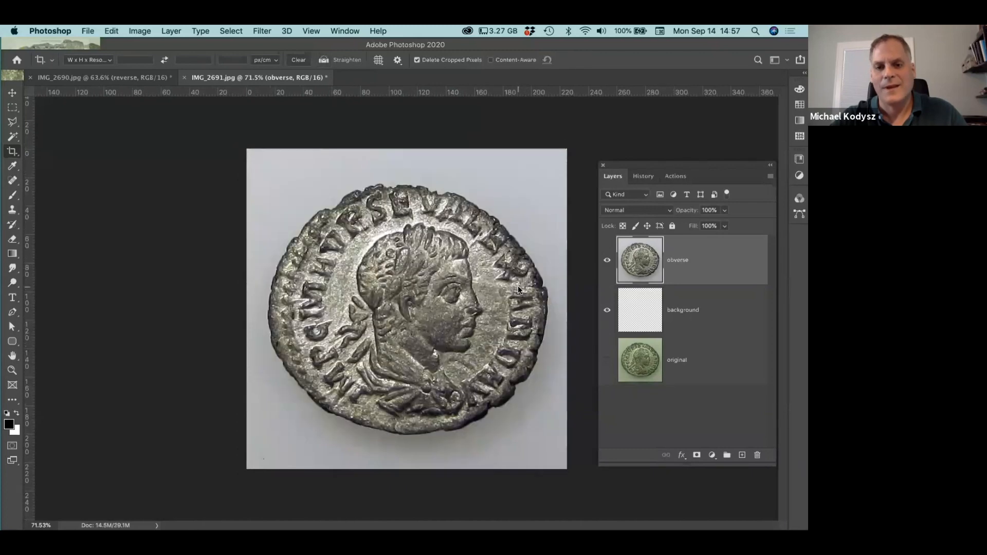
Switch to the reverse image IMG_2690.jpg and straighten it by about 0.5° along the ground line beneath the standing figure, applying the crop.
click(131, 78)
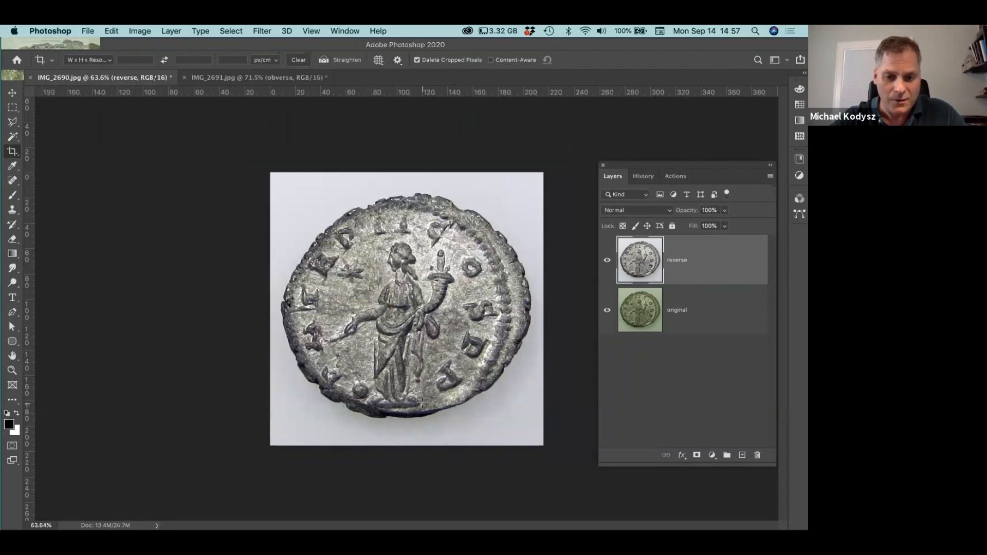
scroll(401, 404, up, 5)
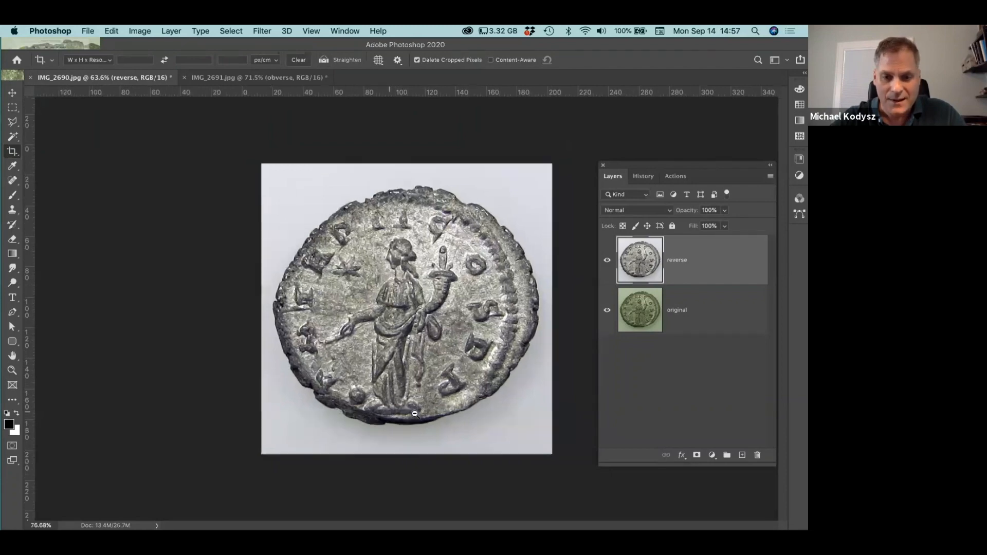
key(super)
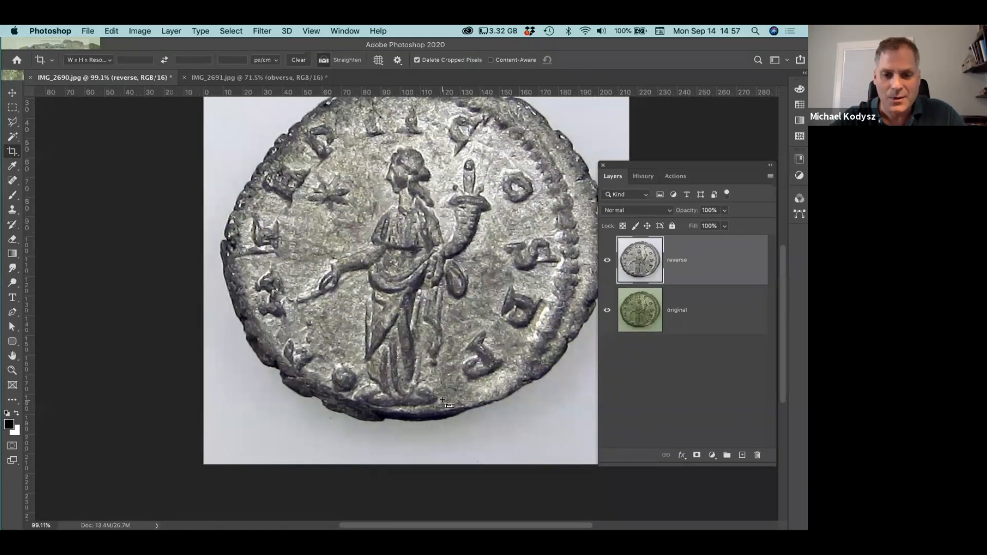
drag(440, 399, 253, 401)
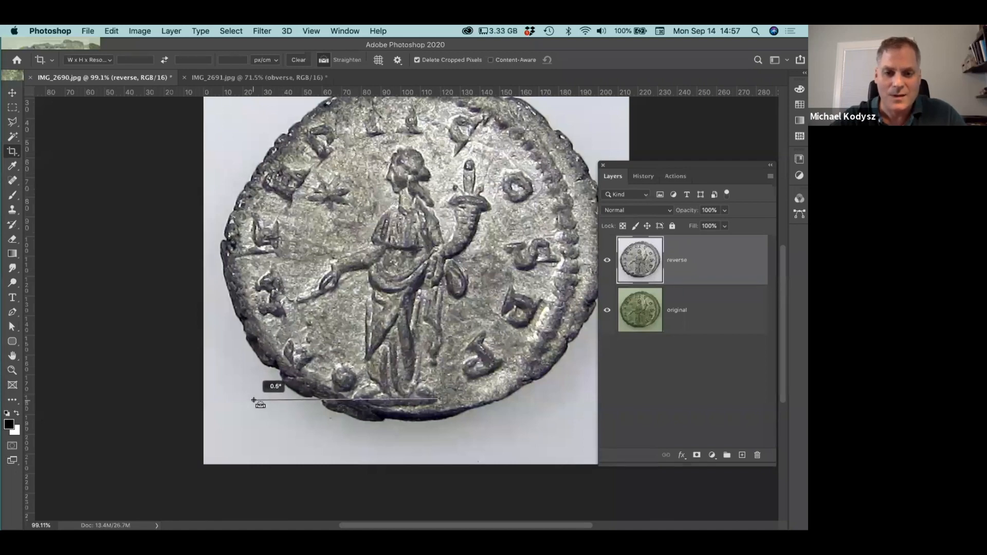
drag(253, 399, 254, 400)
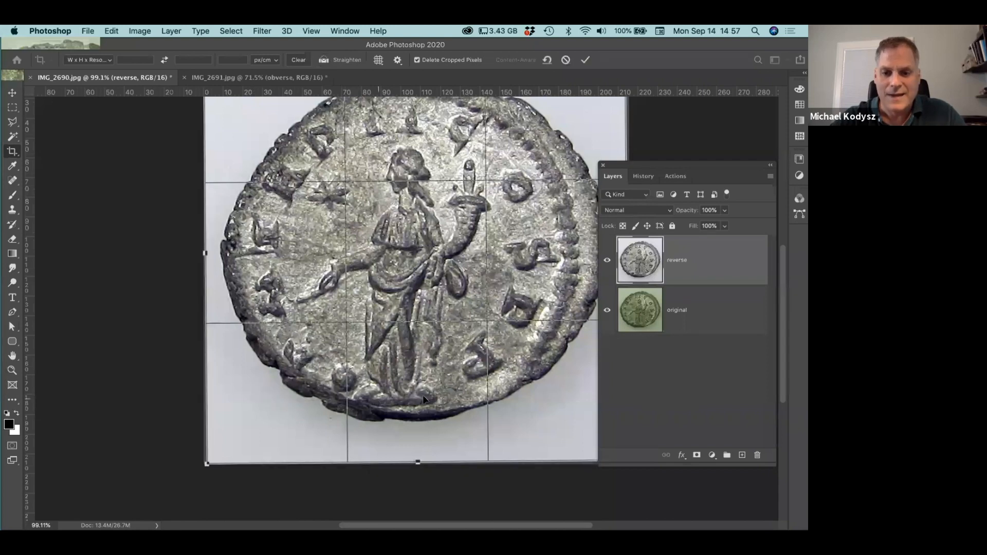
scroll(431, 383, down, 3)
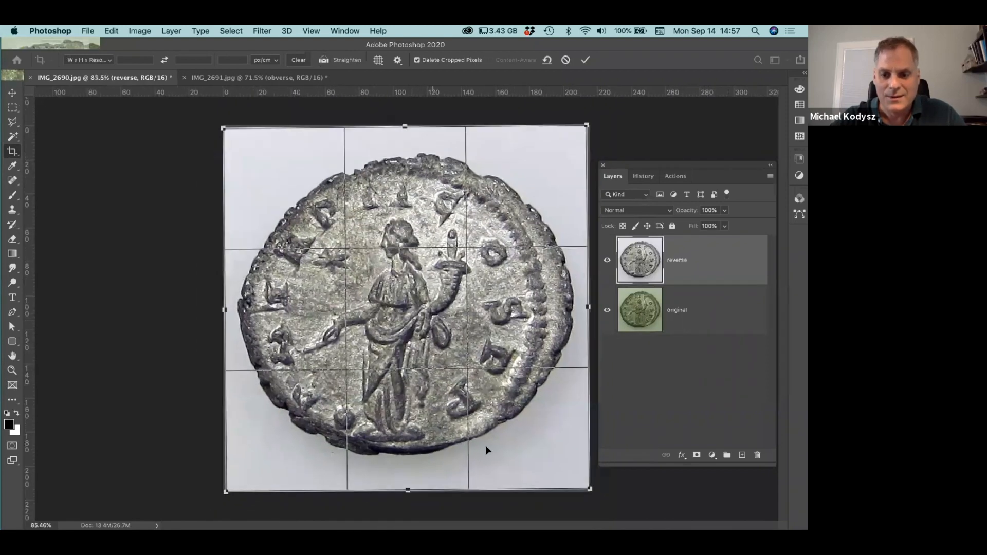
key(Return)
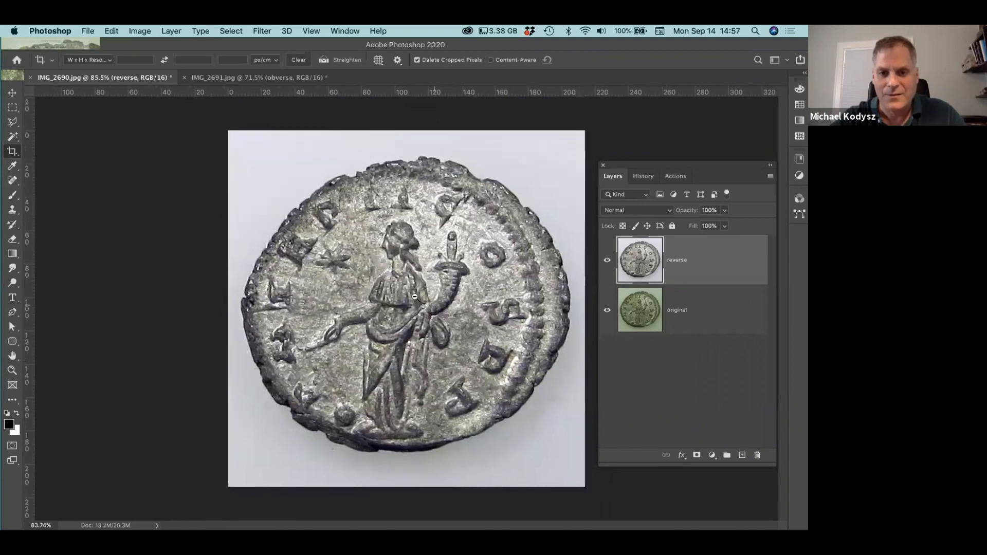
scroll(418, 299, down, 2)
Compare the straightened obverse and reverse images, ending on the obverse image IMG_2691.jpg.
click(231, 77)
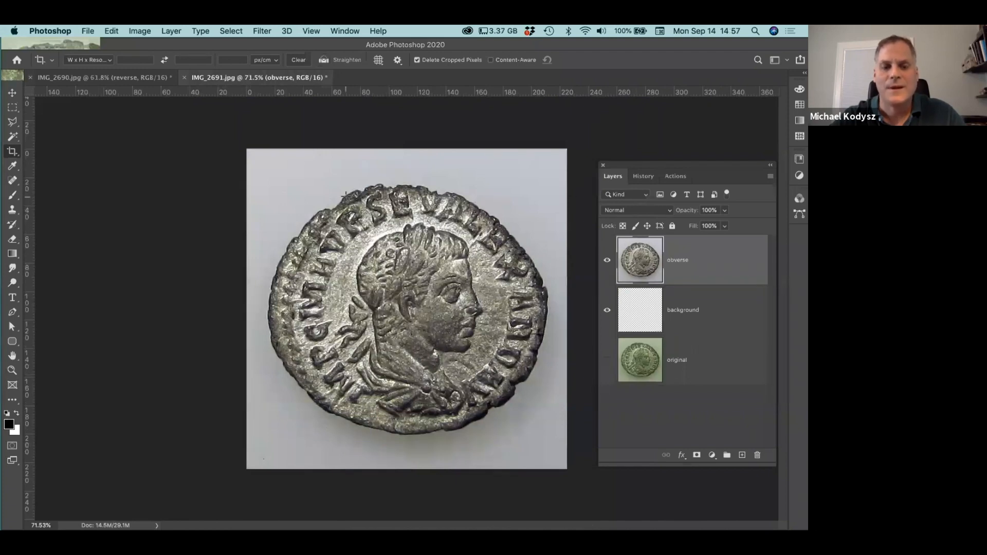
click(112, 78)
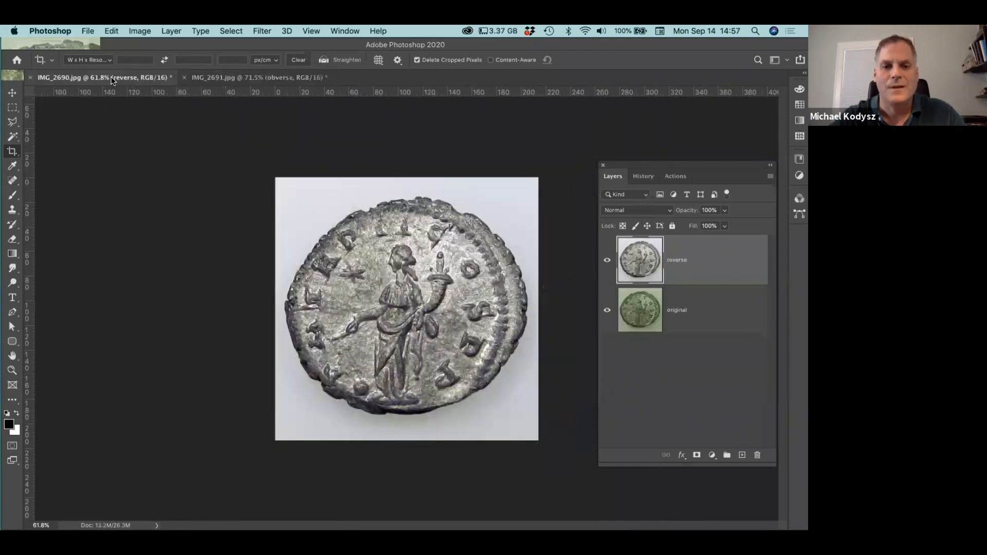
click(293, 78)
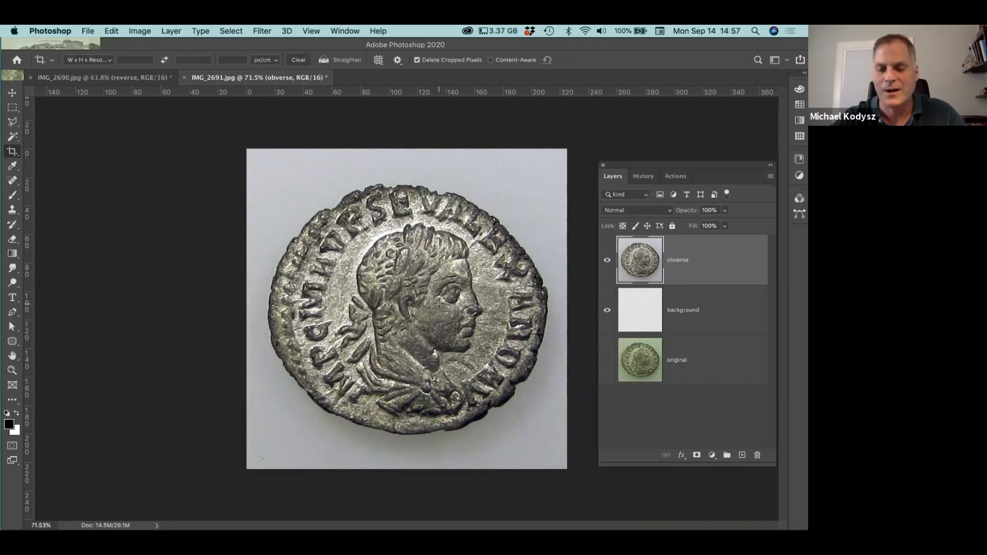
drag(462, 310, 478, 211)
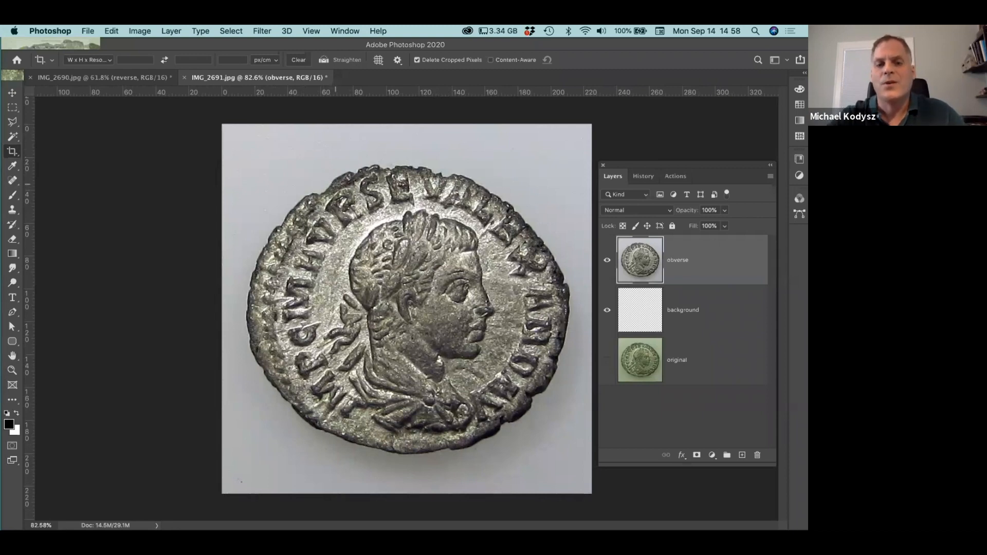
Try selecting the backdrop above the obverse coin with the Magic Wand at tolerance 20, inspect the selection's edge, and deselect.
click(13, 138)
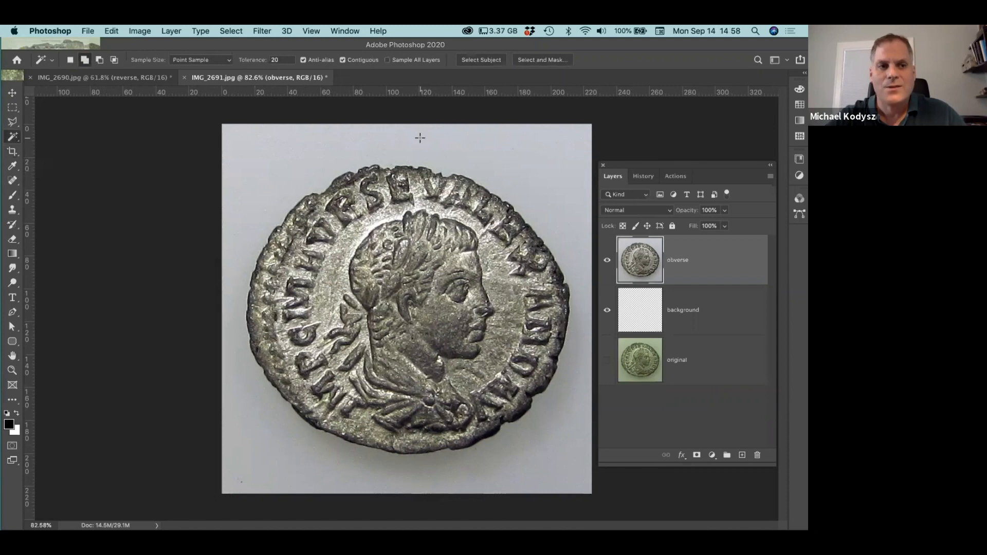
click(490, 149)
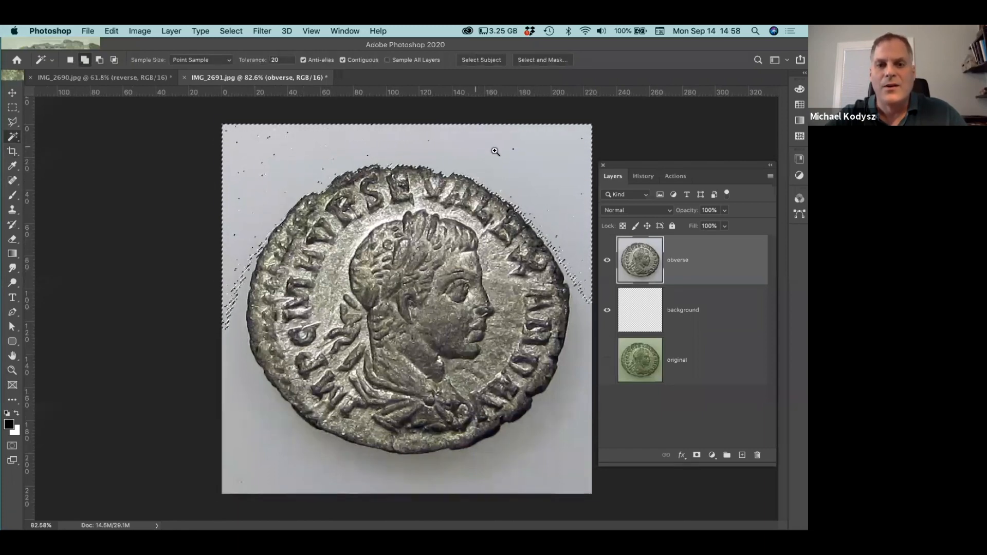
scroll(480, 148, up, 4)
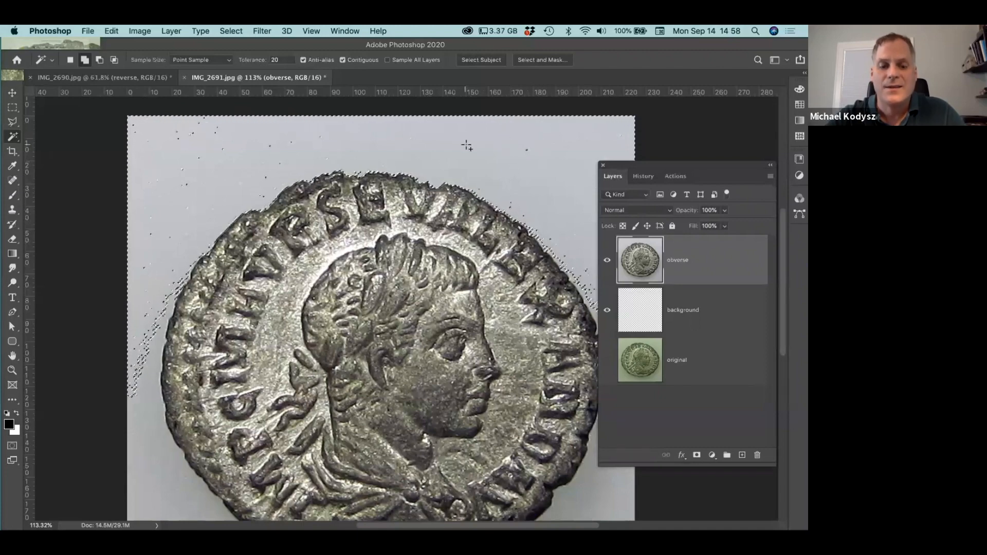
scroll(501, 150, up, 3)
scroll(501, 150, down, 2)
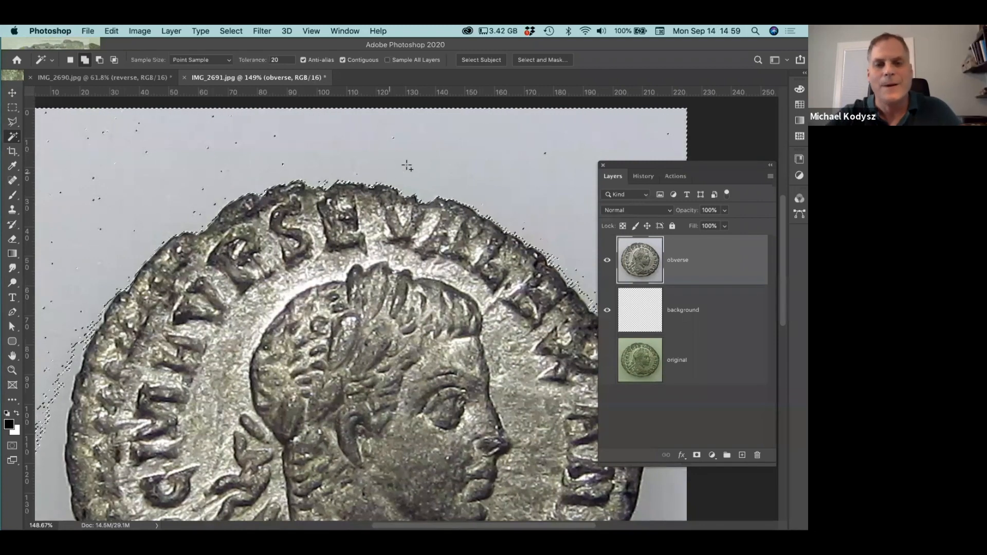
key(super+d)
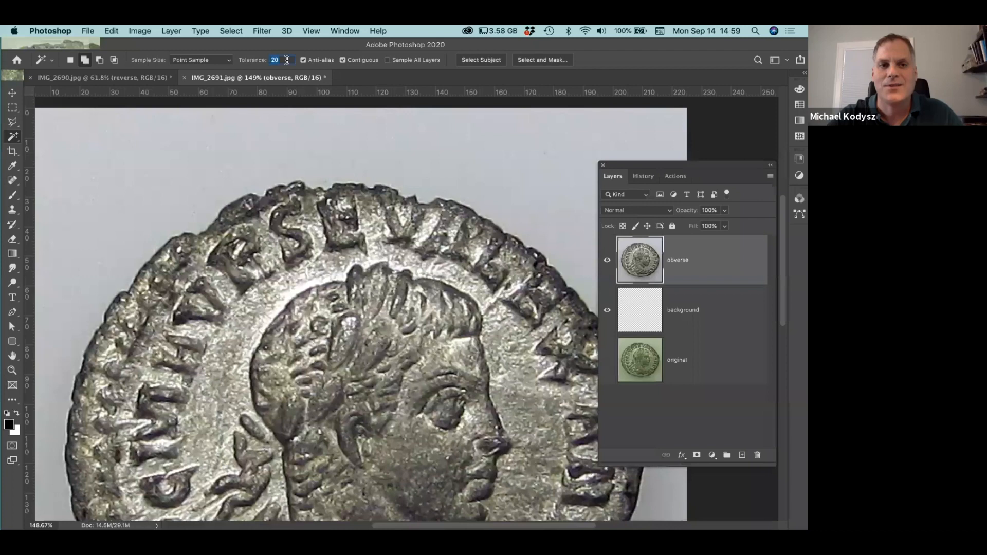
Try selecting the obverse backdrop with the Magic Wand tolerance set to 100, inspect the outline around the coin, and deselect.
text(100)
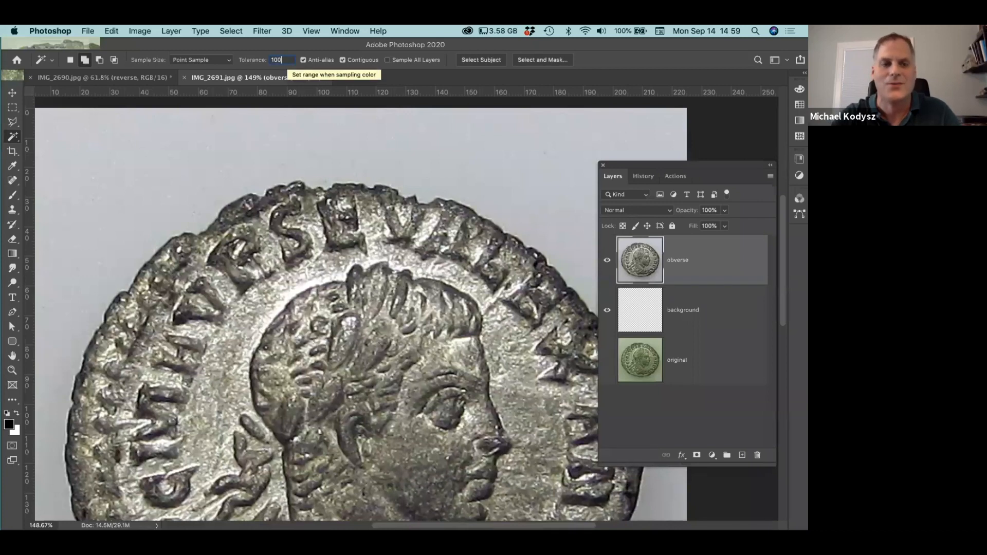
key(Return)
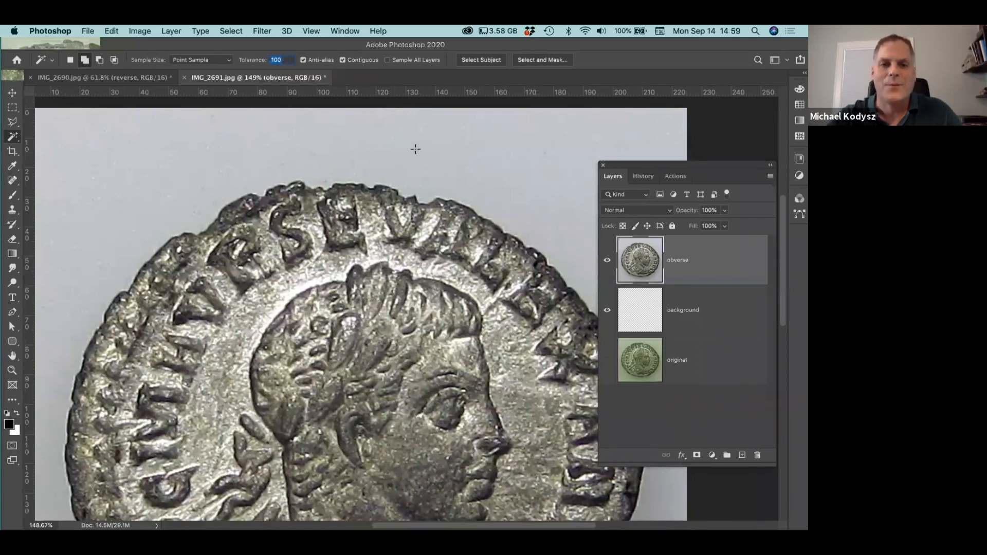
click(415, 149)
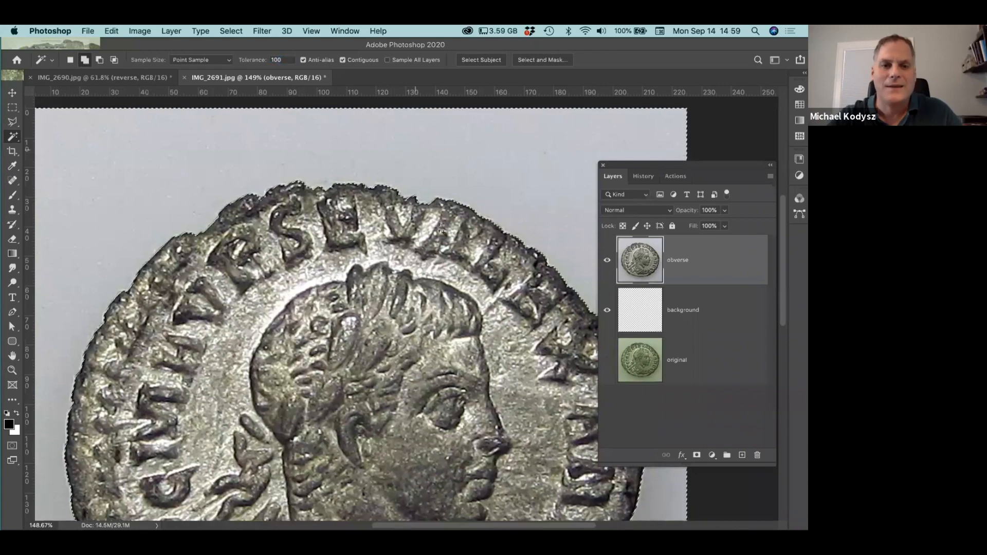
drag(452, 284, 431, 271)
scroll(432, 272, down, 5)
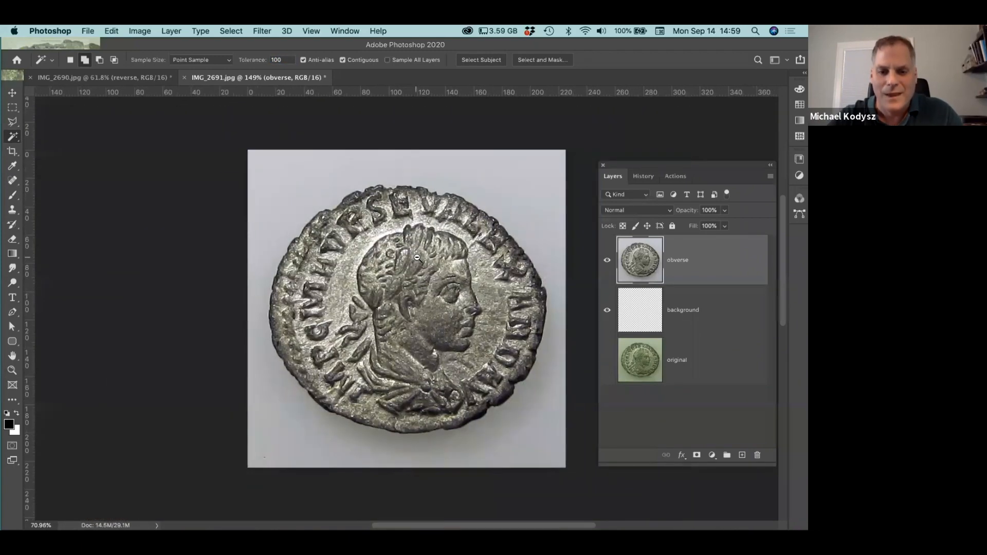
scroll(446, 334, up, 5)
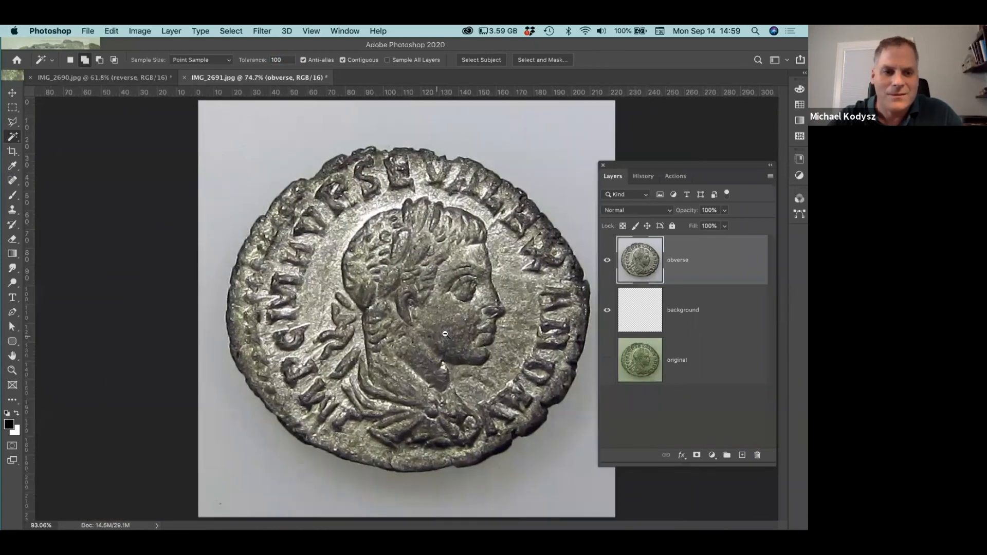
scroll(473, 341, down, 3)
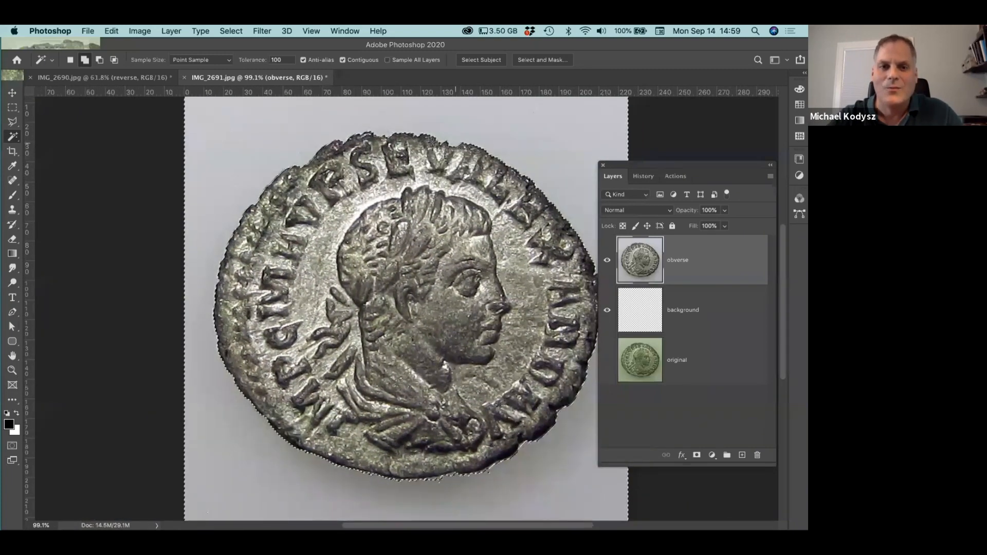
key(super+d)
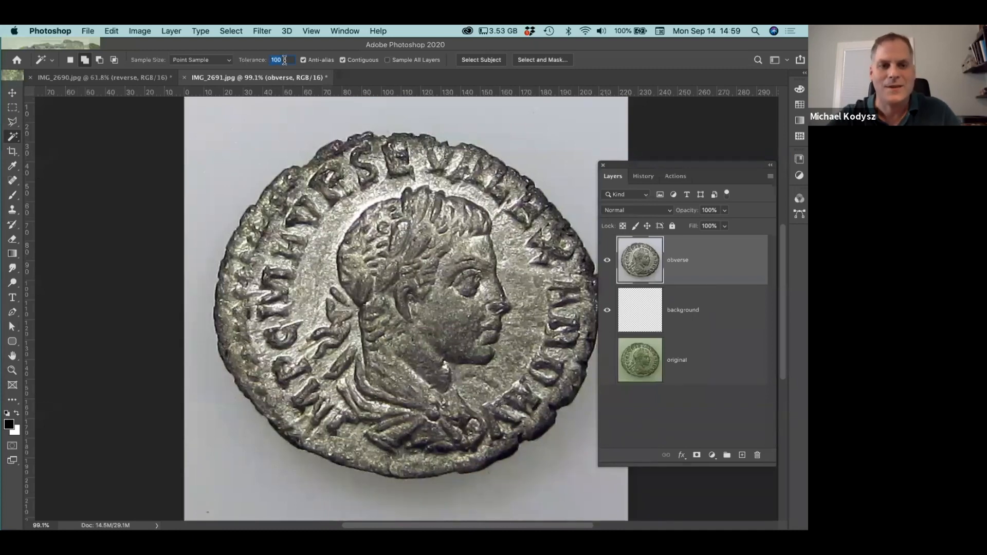
Try a Magic Wand tolerance of 300, accept the closest allowed value of 255, and select from the obverse backdrop.
text(300)
key(Return)
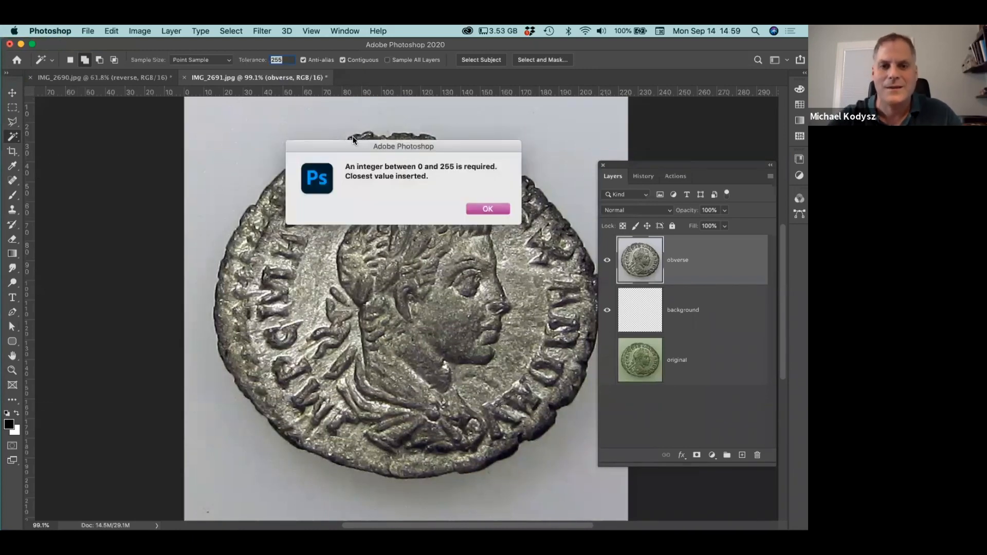
click(480, 210)
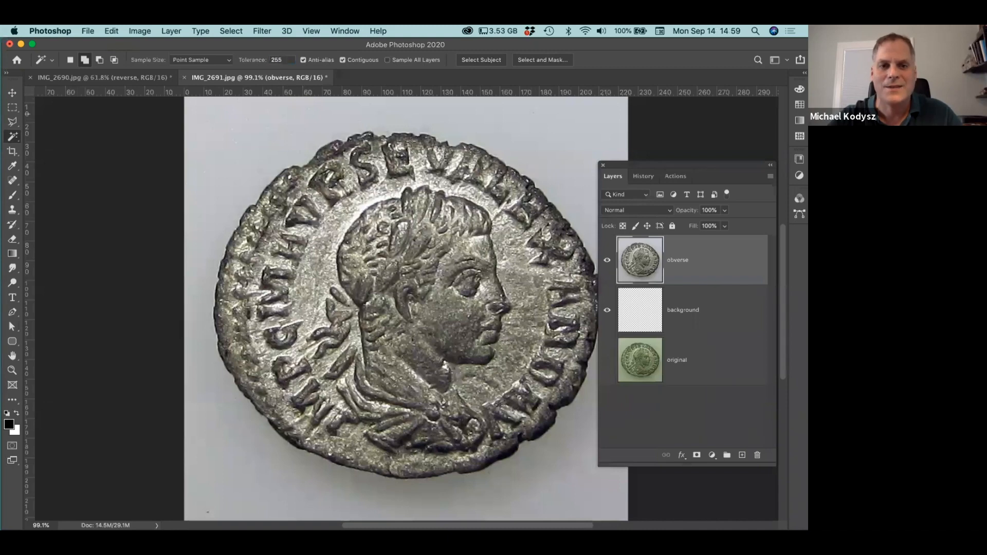
super+click(442, 127)
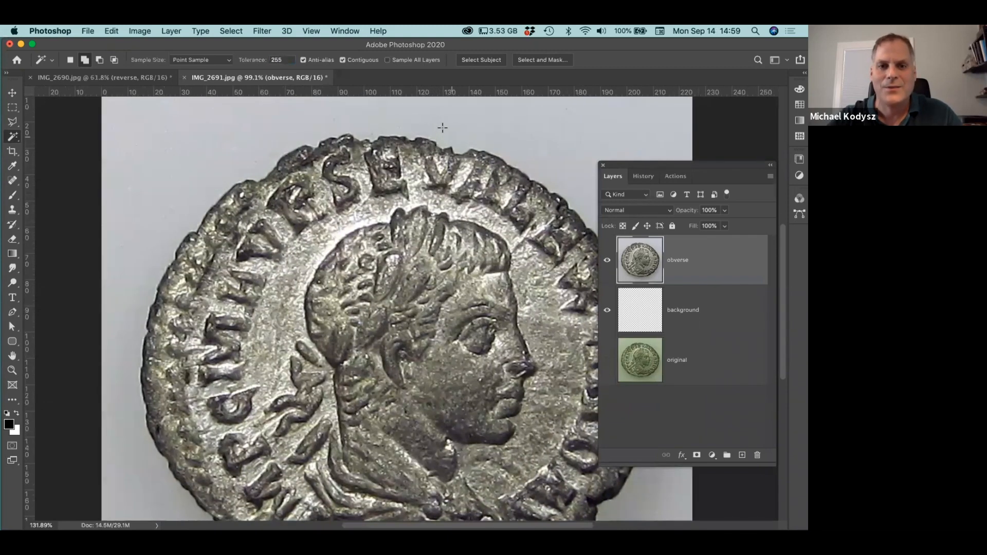
click(442, 127)
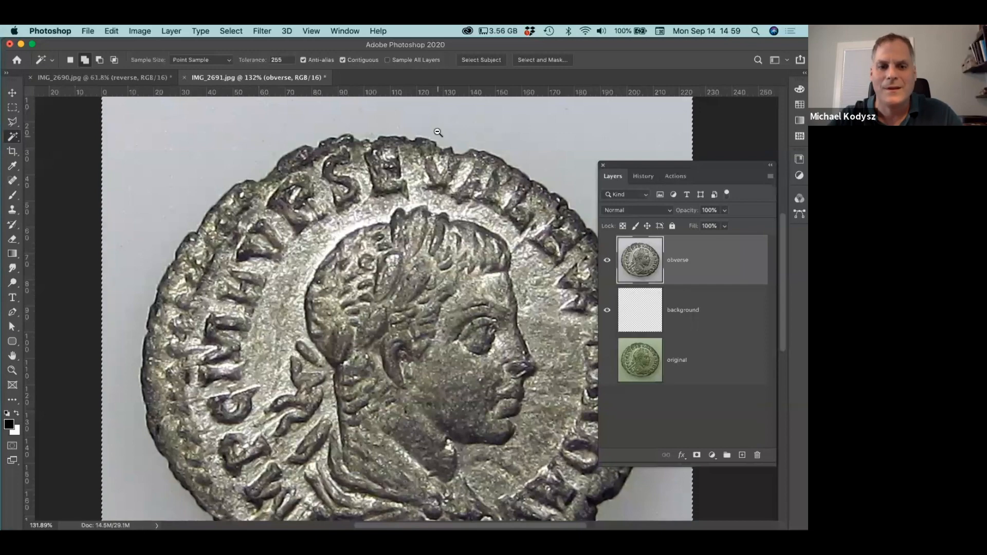
key(super+minus)
key(super+minus)
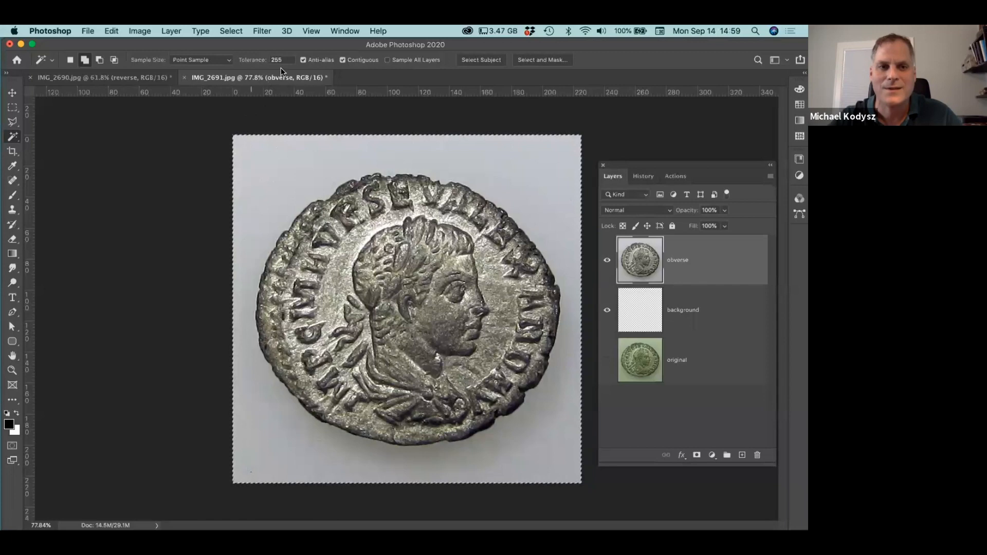
Try reselecting the obverse backdrop with the Magic Wand tolerance set to 200, inspect the selection, and dismiss the save dialog.
click(279, 60)
text(200)
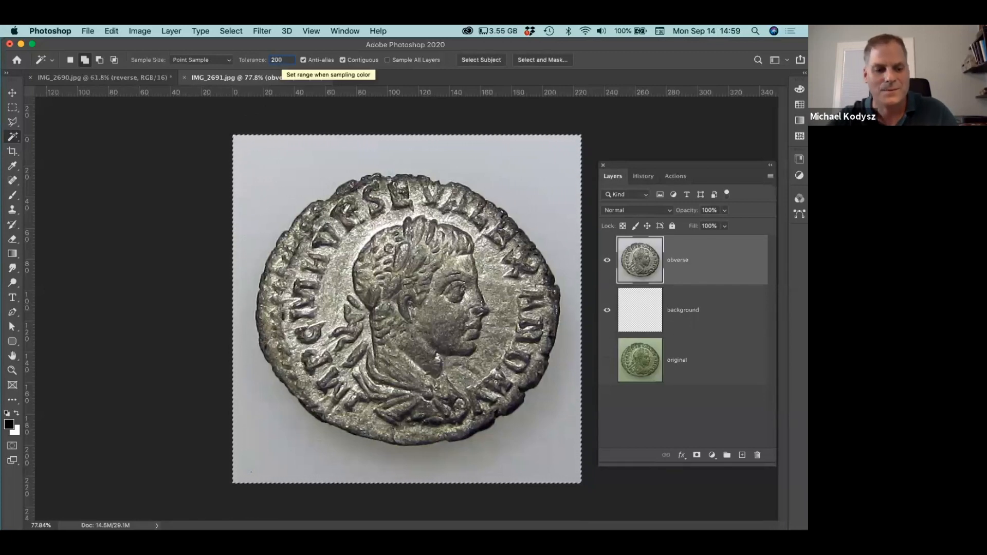
key(Return)
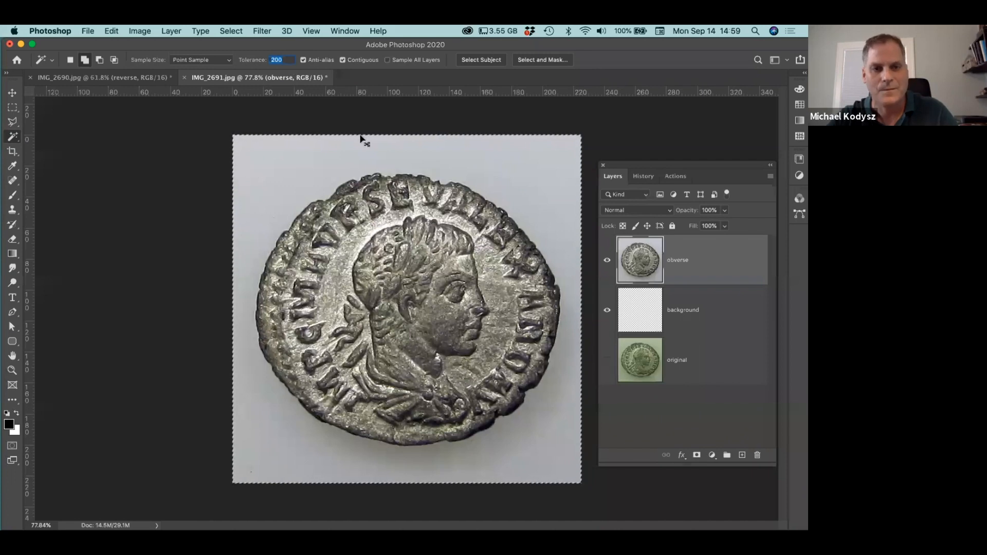
key(super+d)
click(392, 152)
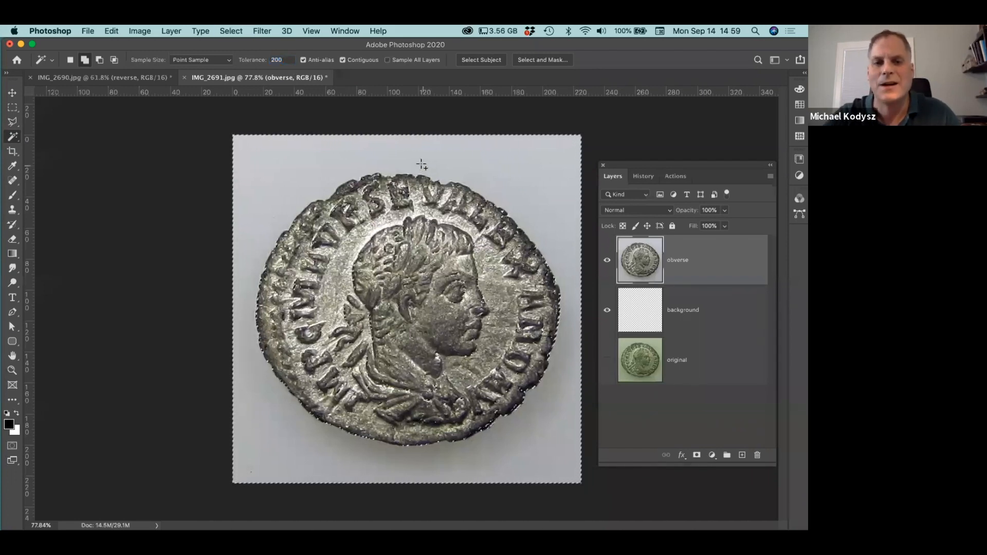
drag(419, 155, 426, 159)
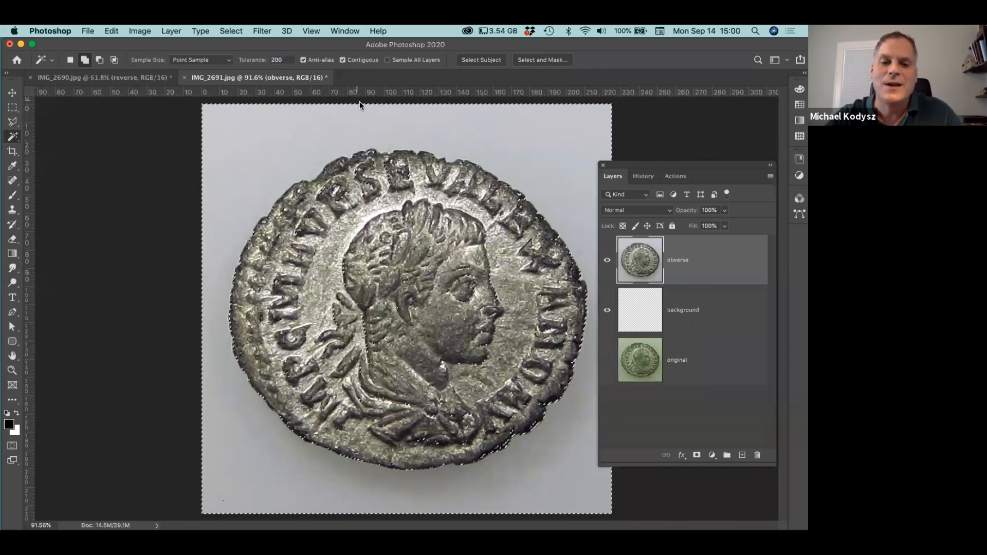
scroll(396, 128, up, 5)
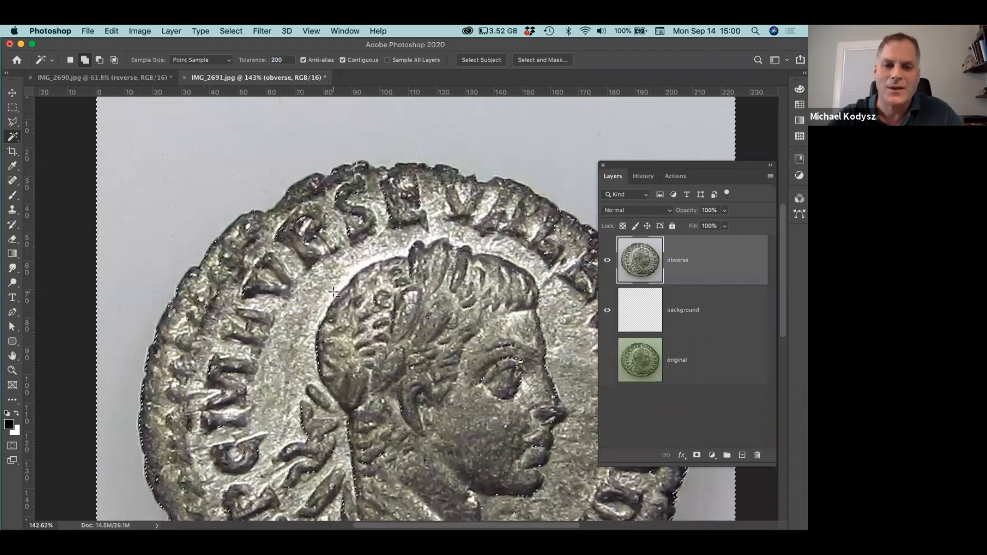
key(super+s)
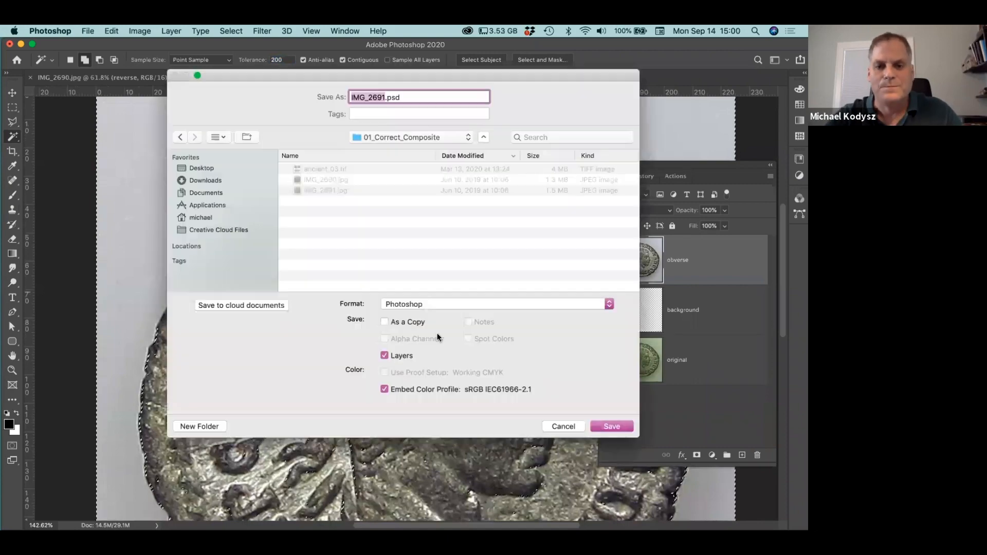
click(560, 426)
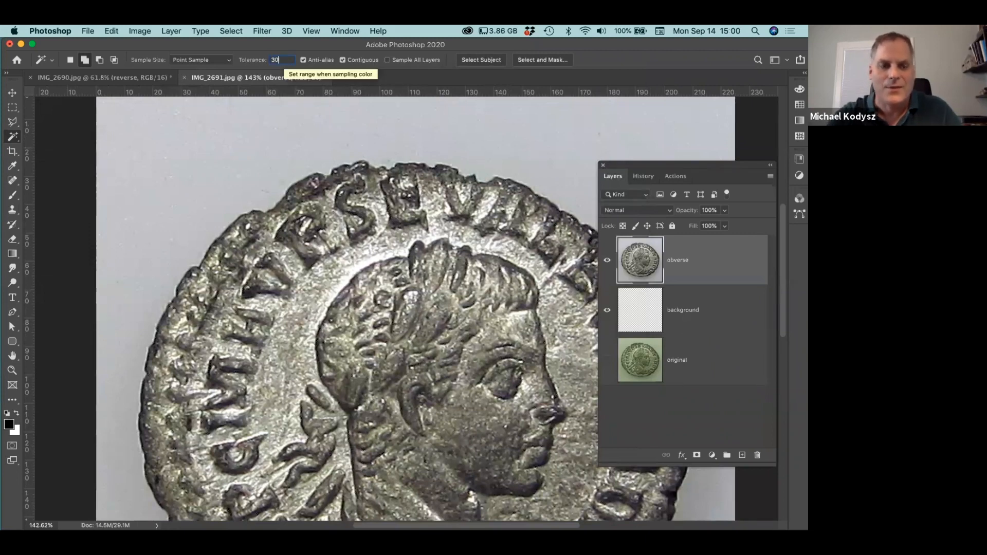
Select the obverse coin's whole backdrop with the Magic Wand at tolerance 30, adding the shadowed areas beside and beneath the coin.
click(358, 122)
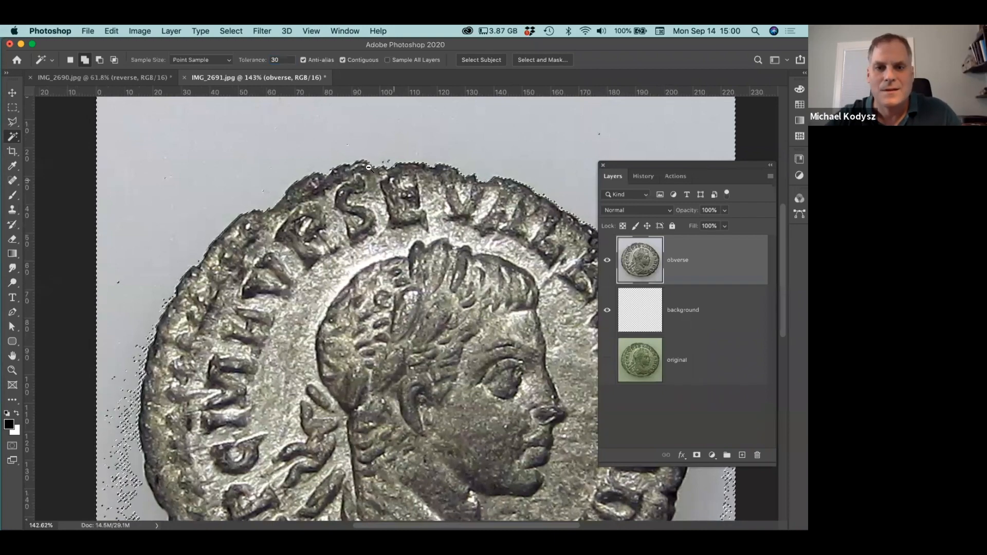
scroll(368, 167, down, 3)
scroll(368, 167, down, 1)
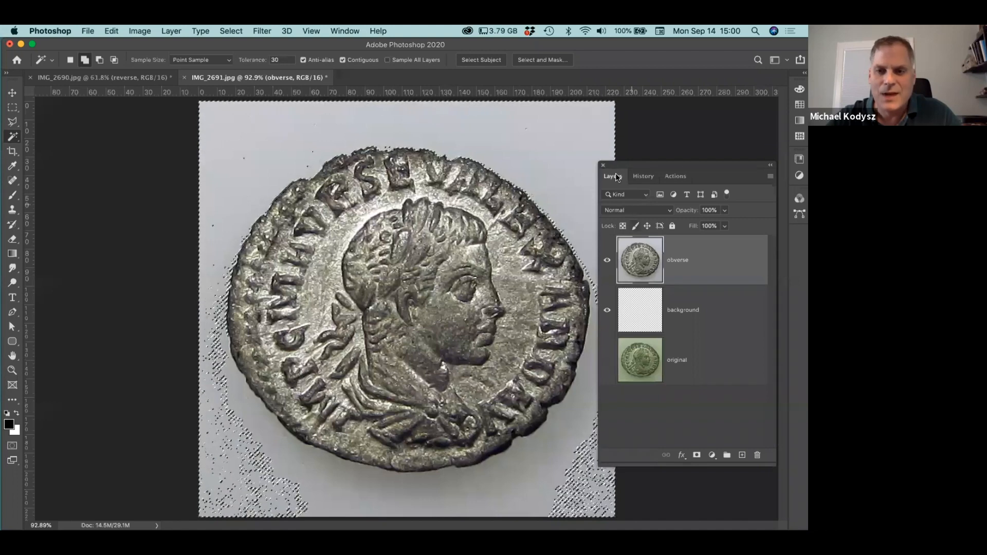
drag(615, 165, 646, 158)
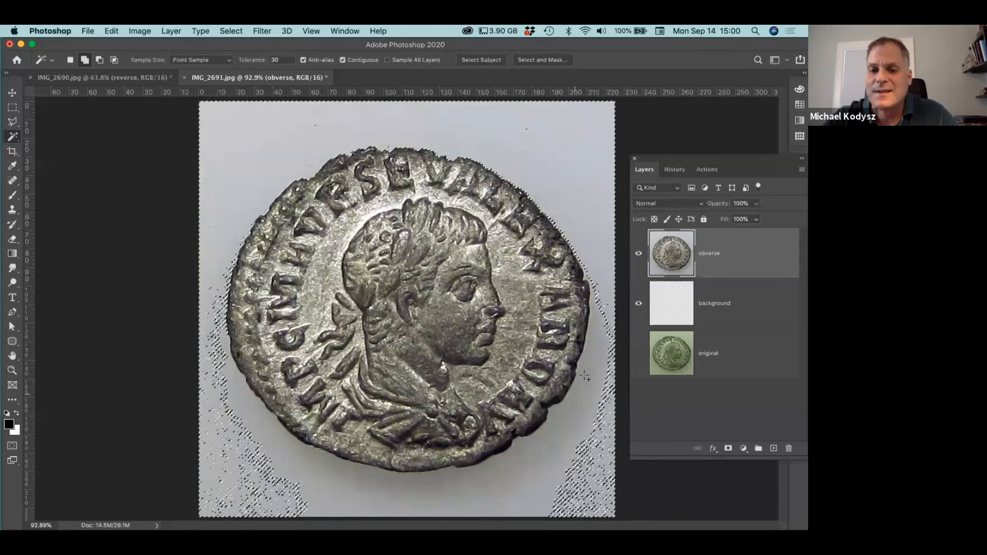
click(592, 363)
click(480, 474)
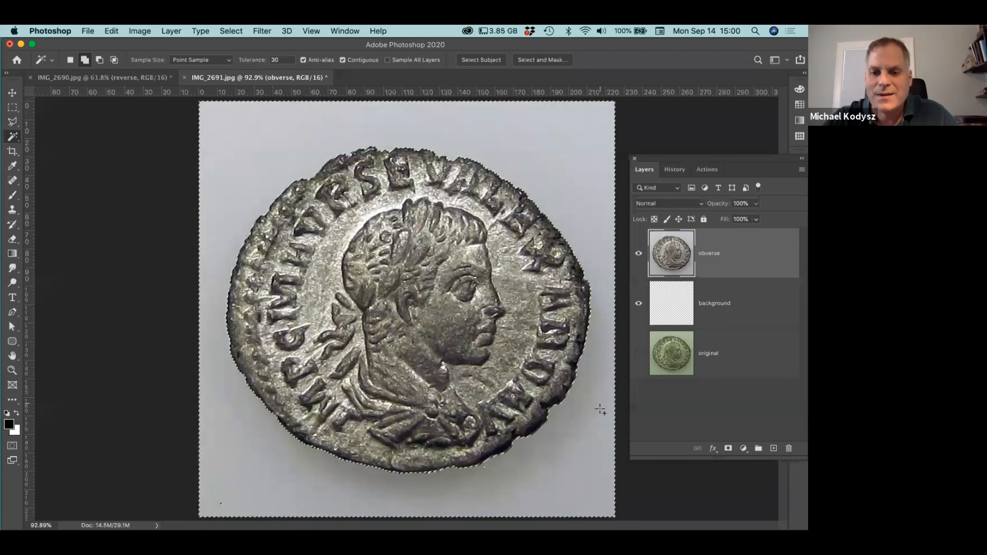
Examine the backdrop selection around the obverse coin's edge for stray unselected specks.
drag(214, 505, 291, 491)
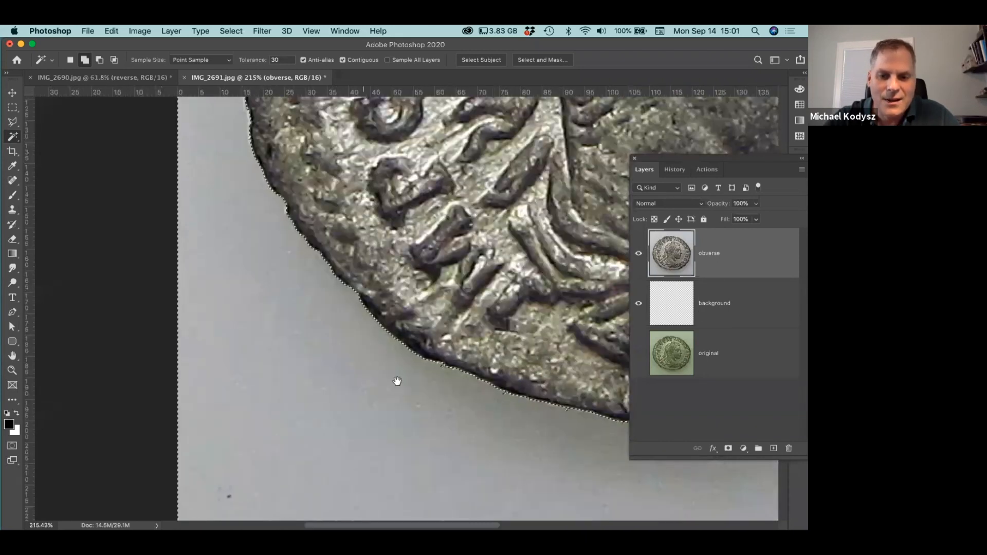
scroll(440, 383, up, 6)
scroll(440, 384, right, 3)
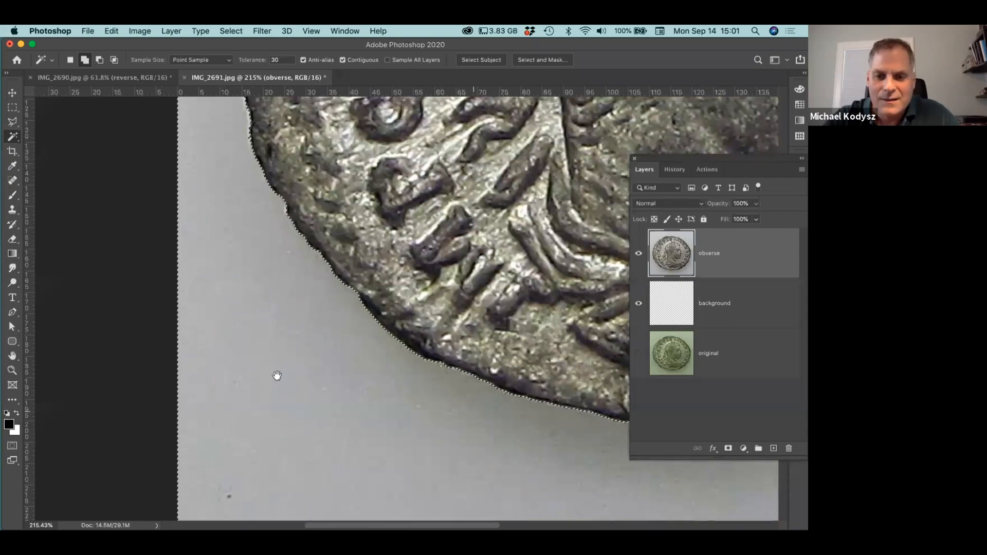
scroll(342, 375, up, 6)
scroll(424, 370, up, 4)
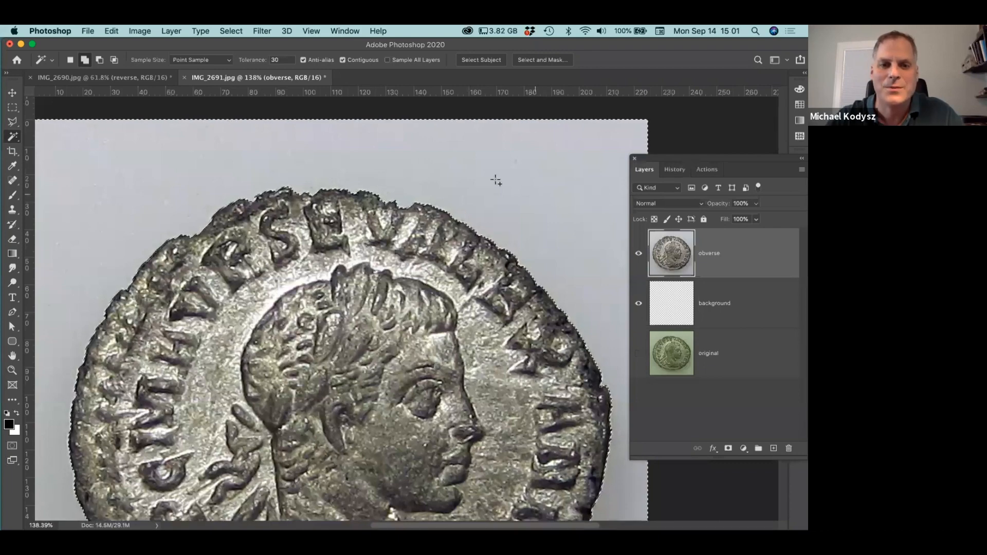
scroll(418, 218, down, 5)
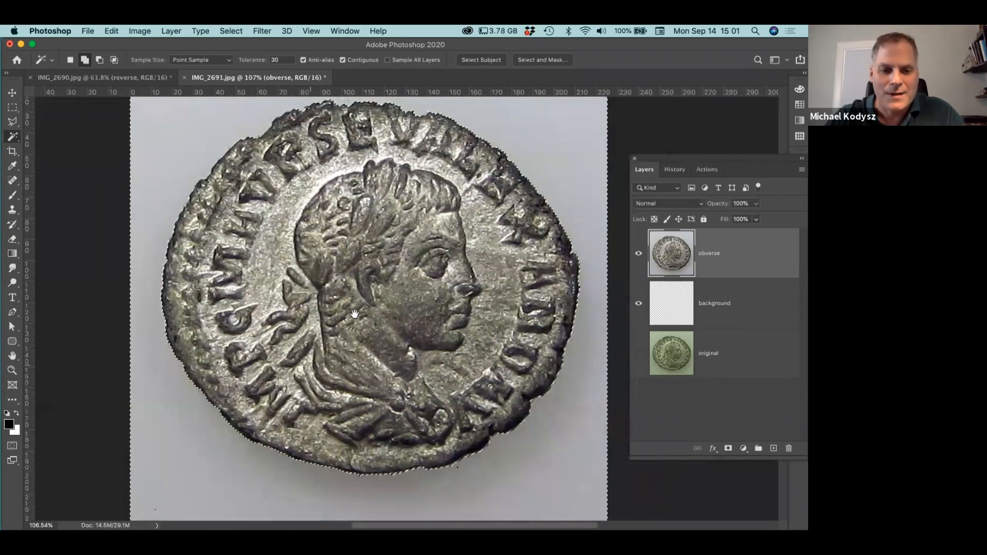
drag(355, 313, 399, 265)
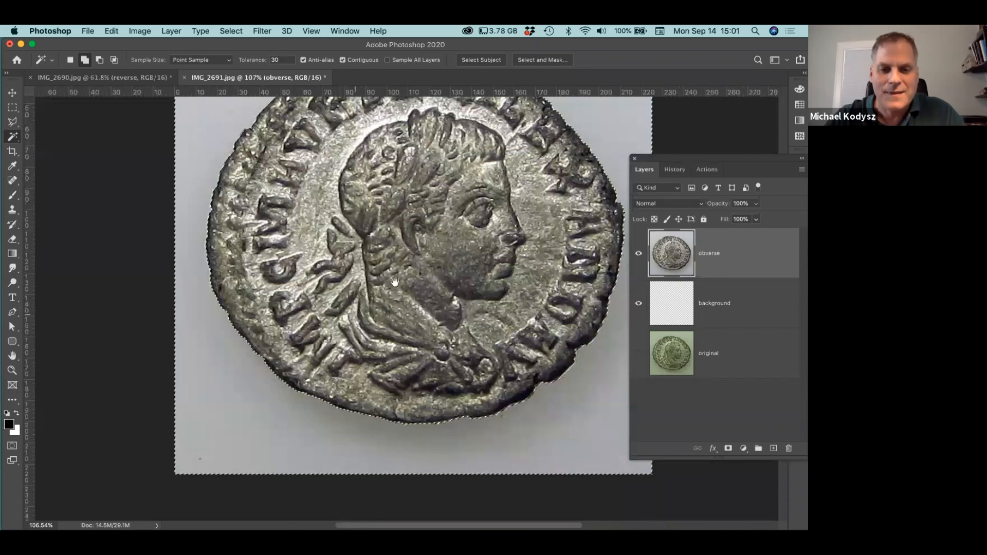
scroll(545, 445, up, 4)
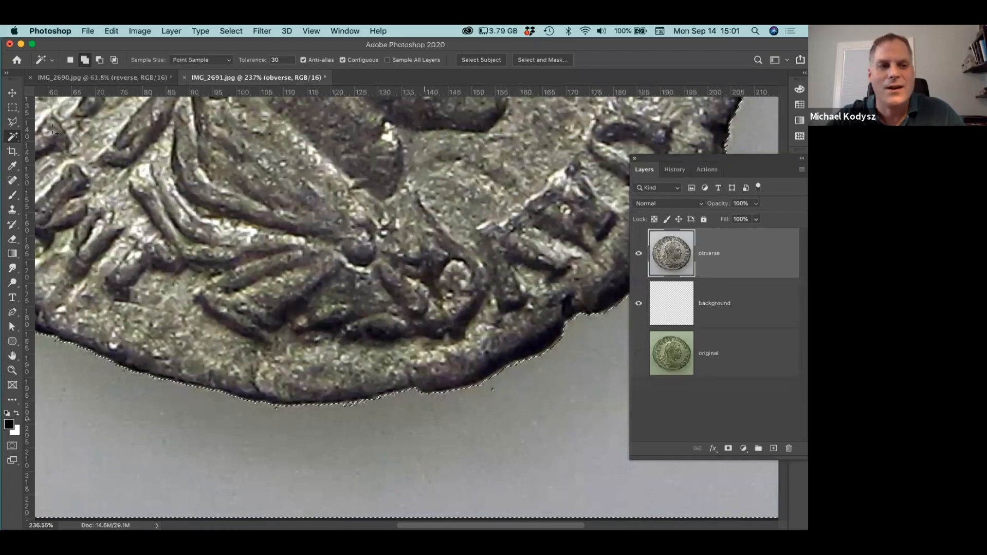
Add the stray speck below the obverse coin's lower-right edge to the selection with an Elliptical Marquee about 12 mm across.
click(12, 108)
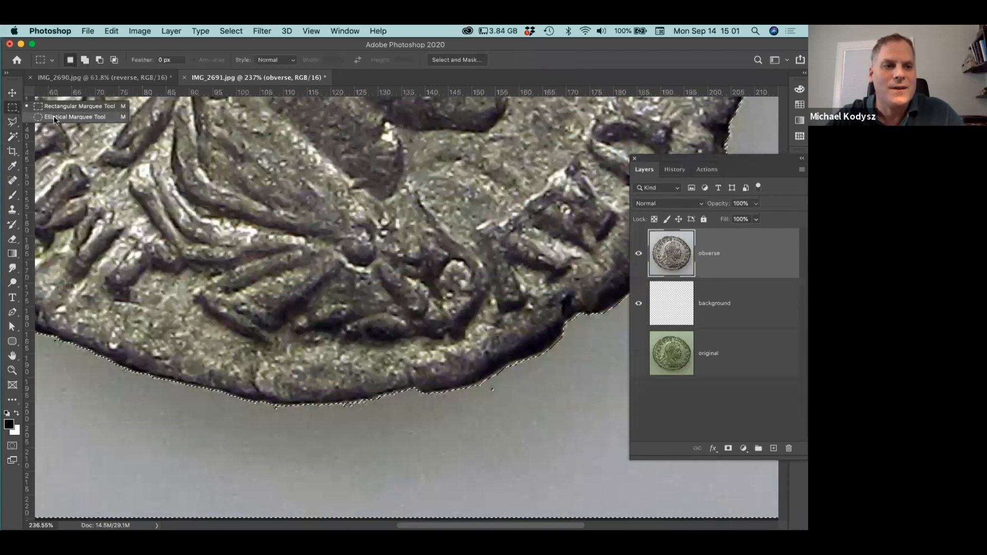
click(70, 116)
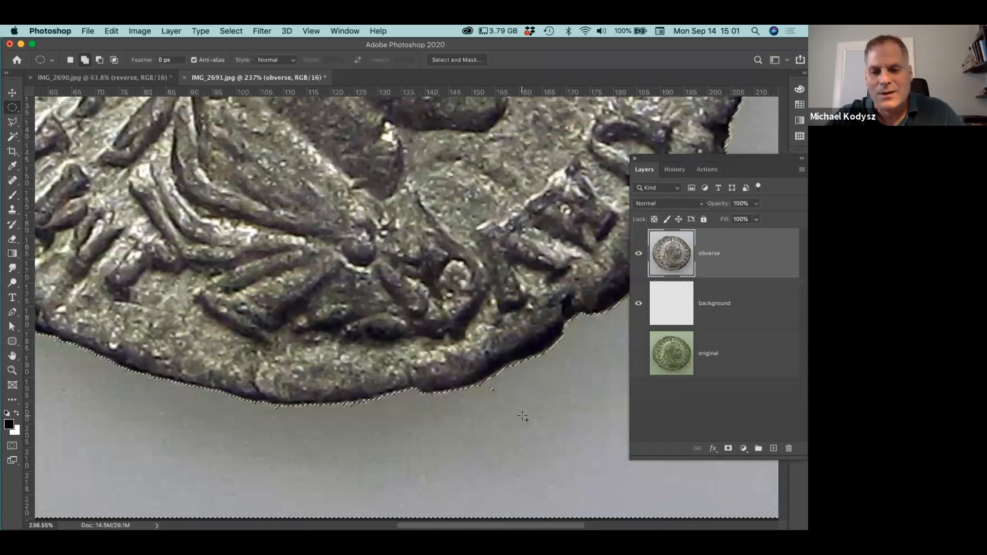
key(shift)
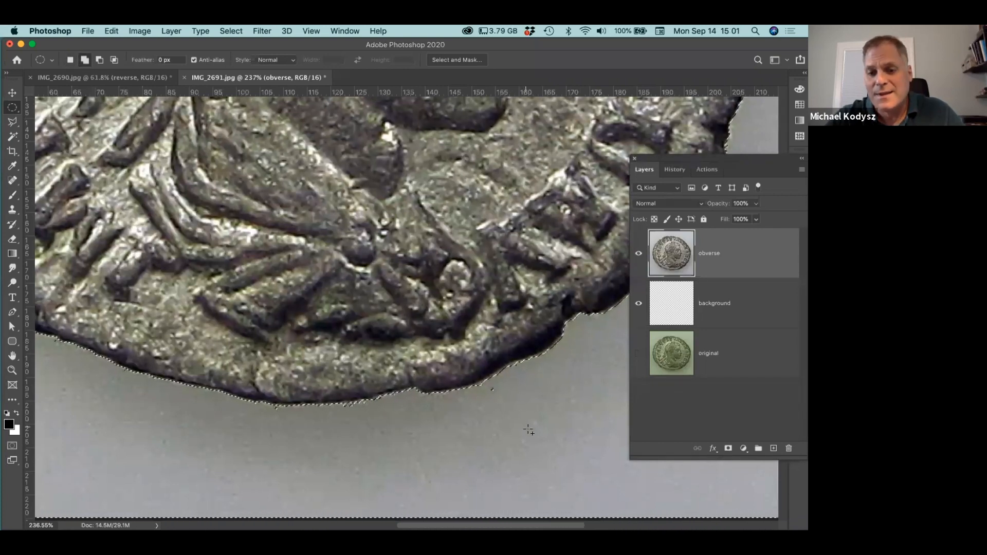
drag(531, 431, 475, 377)
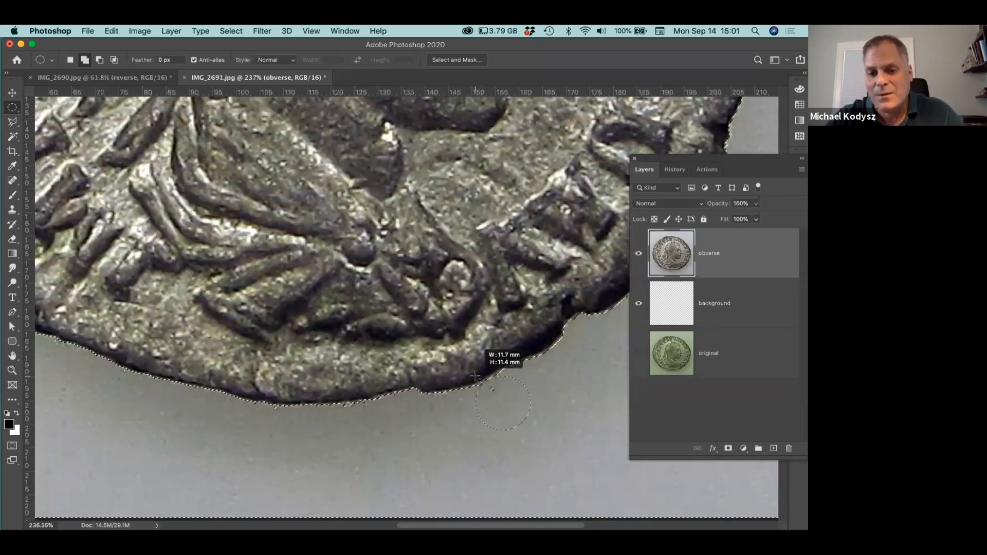
drag(475, 377, 474, 377)
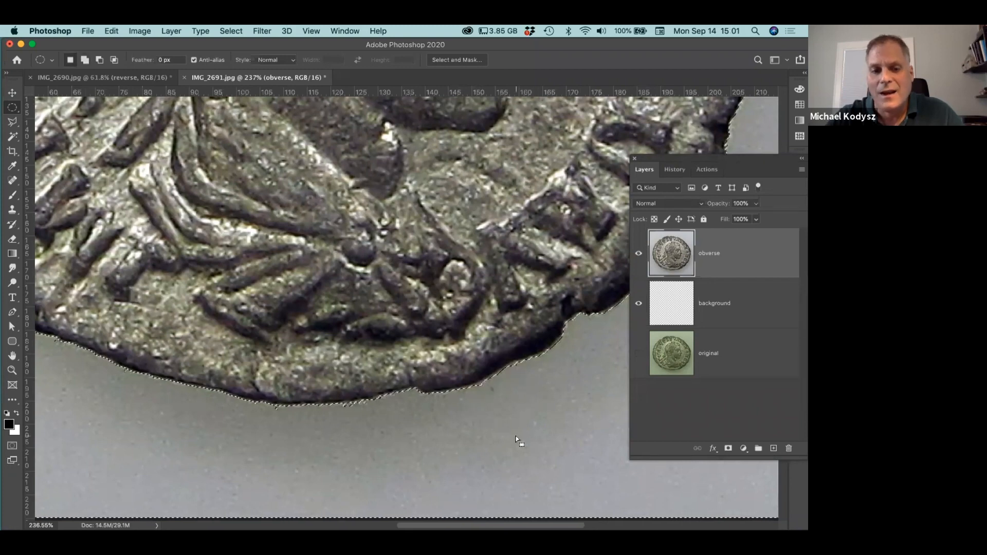
Add the remaining specks below the obverse coin's bottom and lower-left edge to the selection with elliptical marquees.
drag(461, 481, 213, 418)
drag(302, 478, 210, 404)
scroll(210, 403, left, 10)
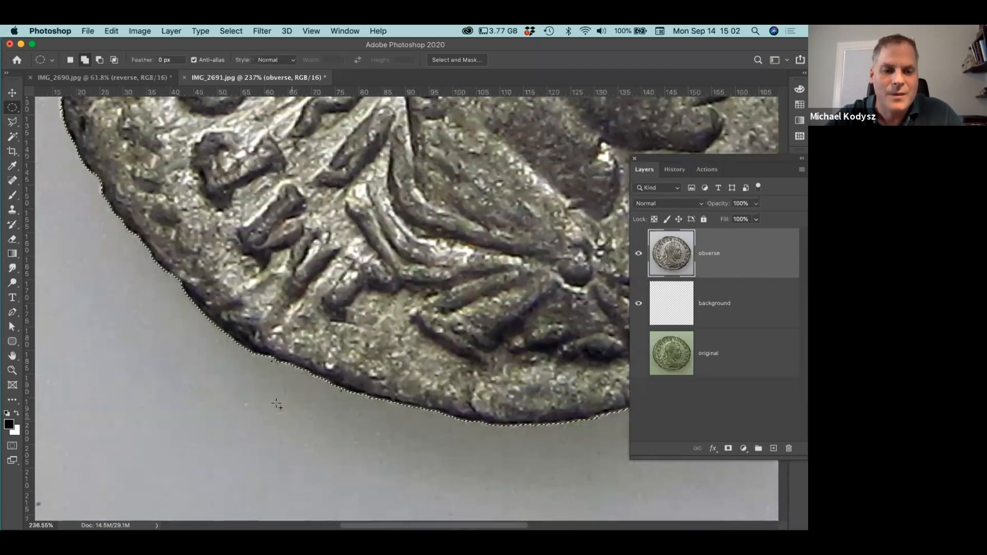
drag(277, 405, 234, 331)
drag(371, 464, 299, 389)
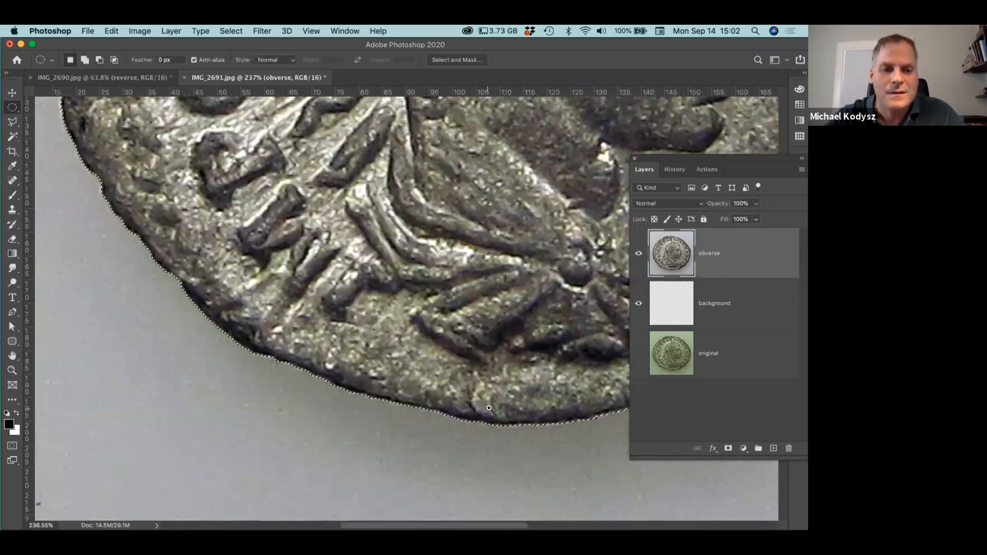
Delete the selected backdrop from the obverse layer and deselect.
key(super+0)
scroll(459, 247, up, 3)
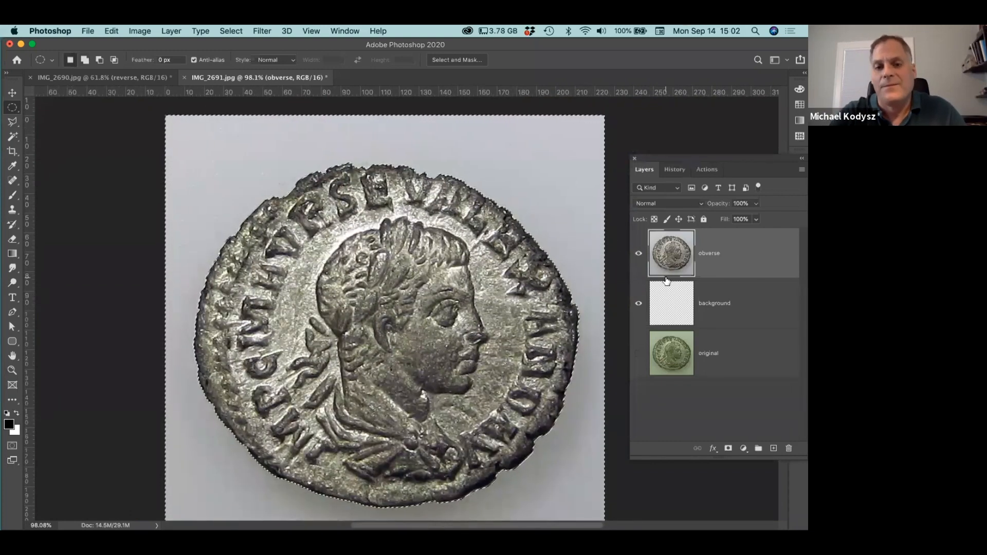
key(Delete)
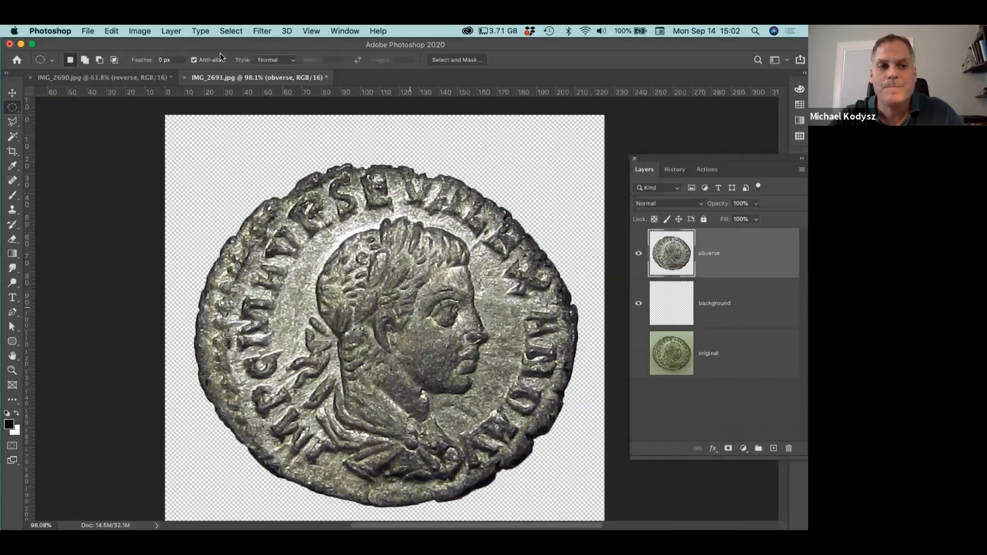
Switch to IMG_2690.jpg and select the reverse coin's backdrop with the Magic Wand at tolerance 30.
click(126, 78)
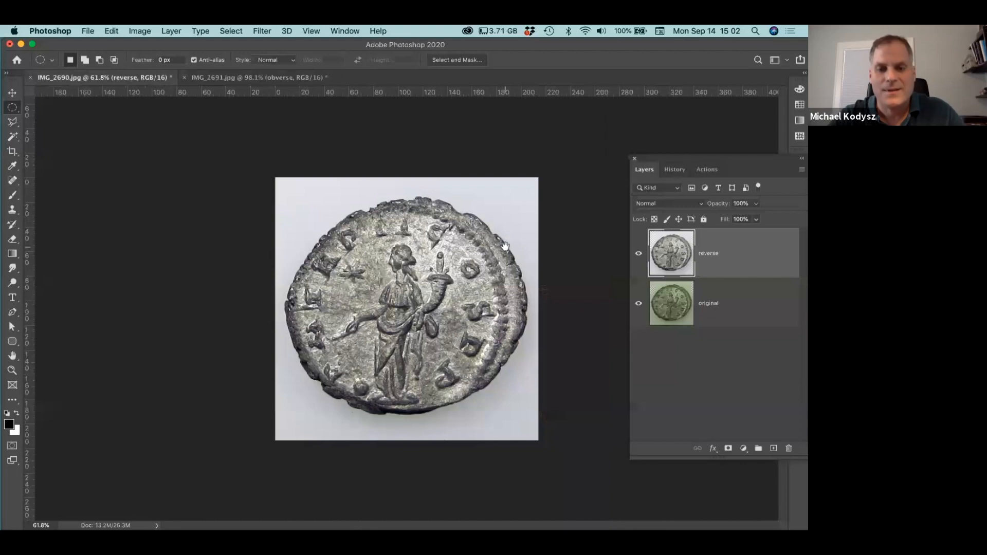
drag(479, 213, 520, 156)
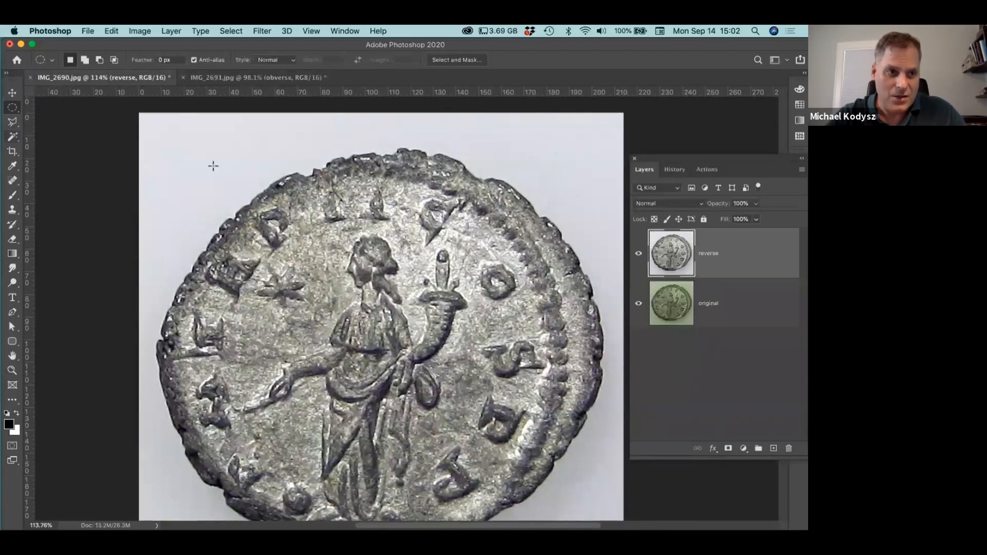
key(w)
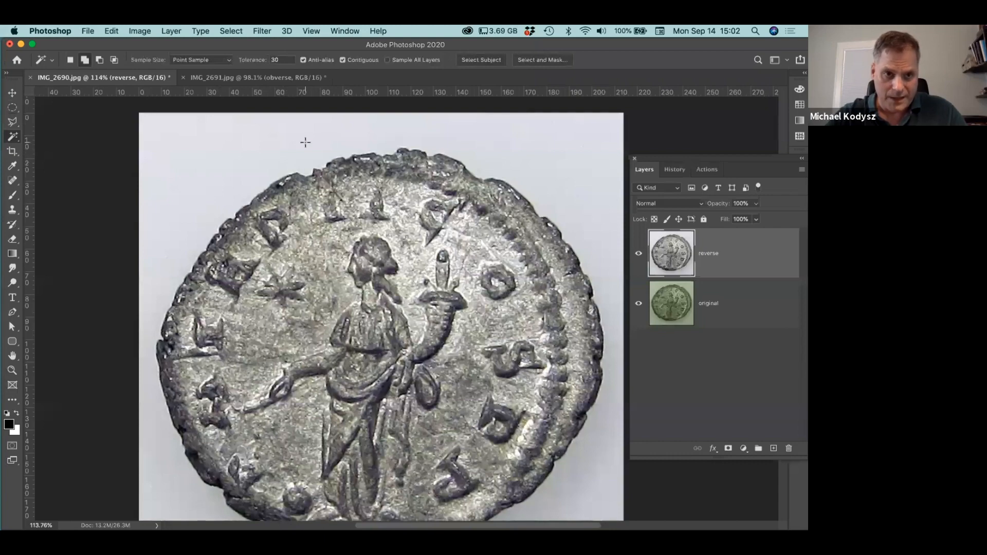
click(345, 135)
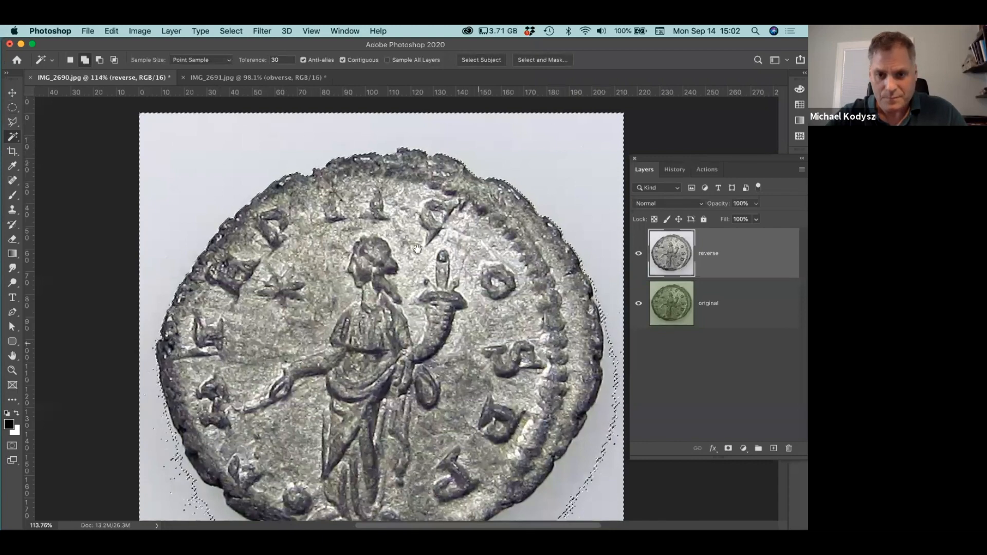
Add the shadow beneath the reverse coin to the backdrop selection with the Magic Wand.
scroll(595, 328, down, 3)
scroll(594, 328, right, 2)
scroll(595, 328, down, 3)
scroll(595, 328, right, 1)
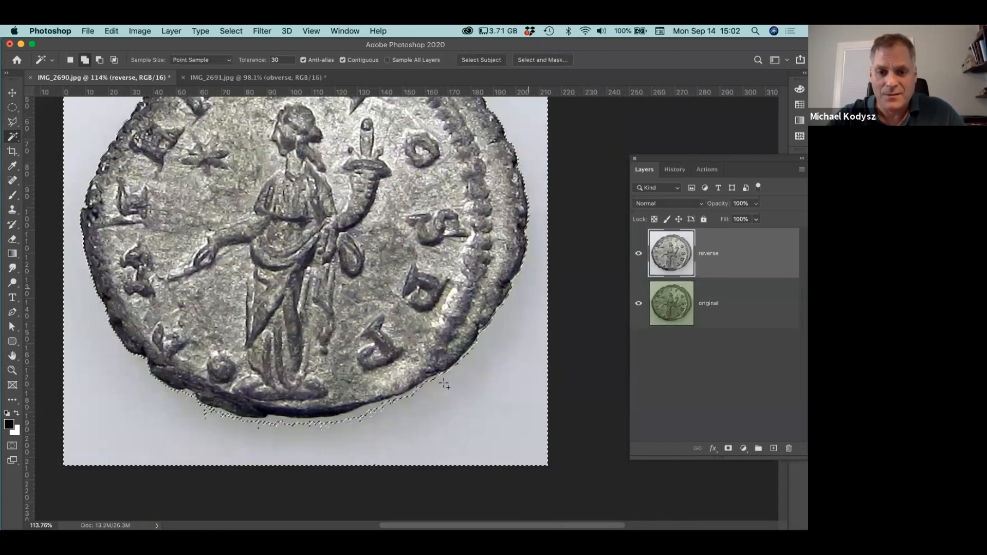
click(386, 415)
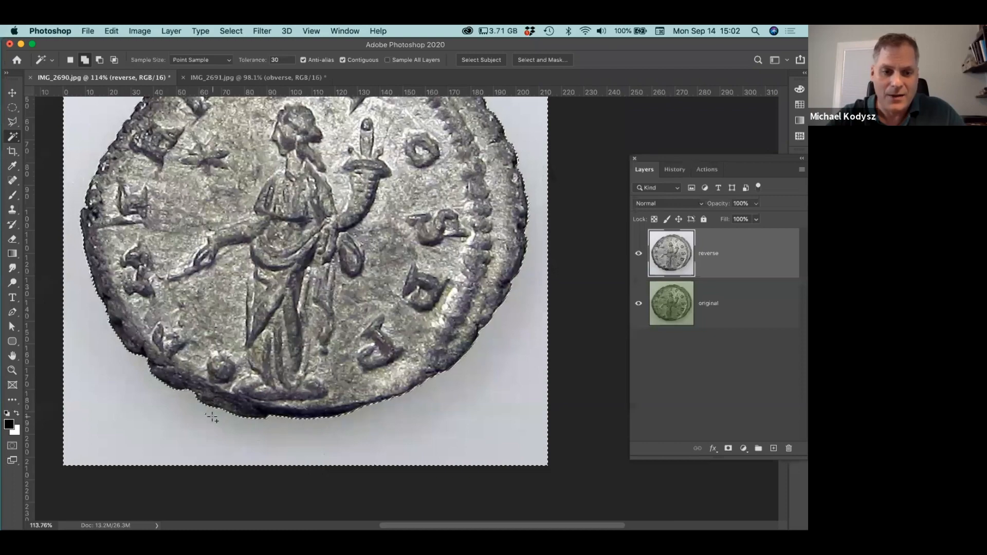
Add the stray speck below the reverse coin's lower-left edge to the selection with the Elliptical Marquee.
scroll(231, 370, up, 2)
scroll(232, 370, left, 4)
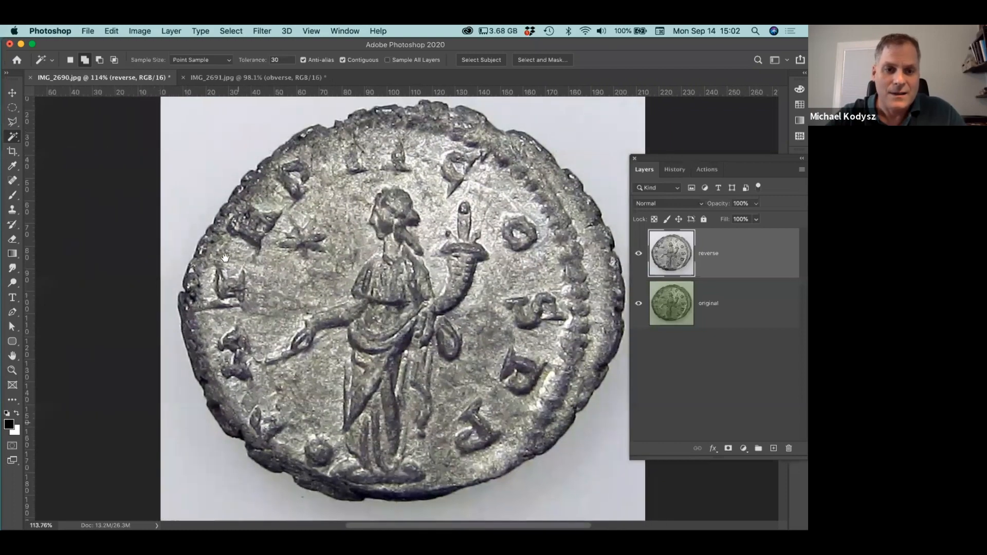
scroll(303, 337, down, 3)
scroll(324, 344, up, 5)
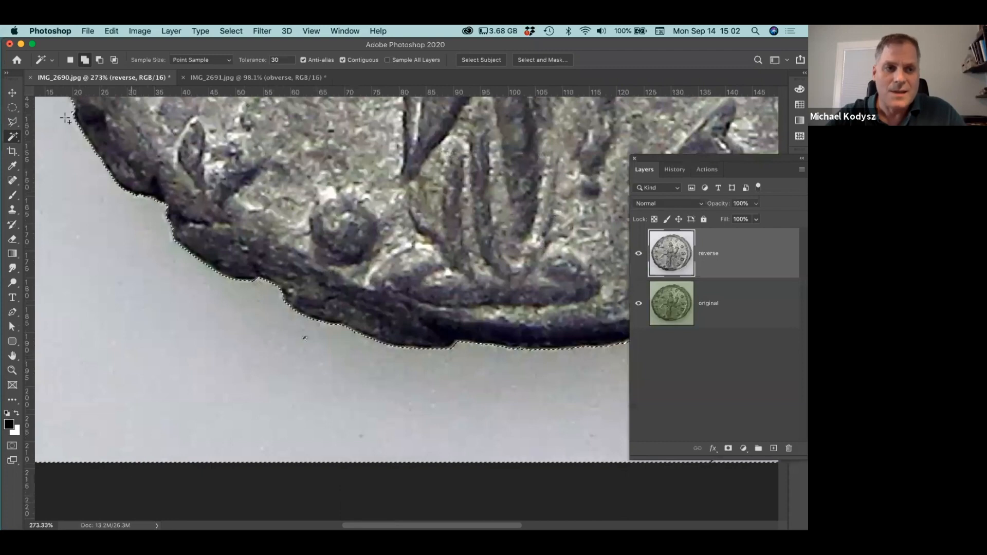
click(13, 108)
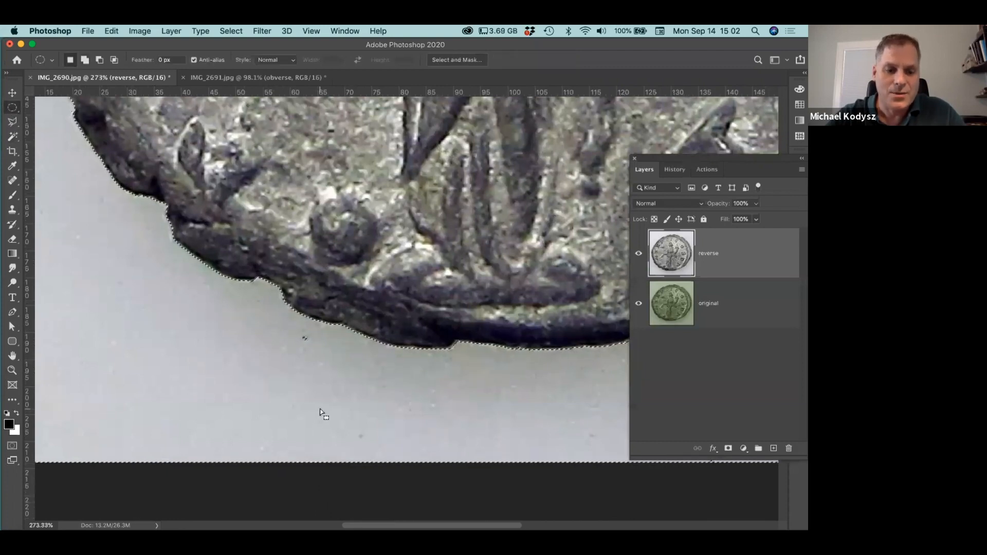
key(shift)
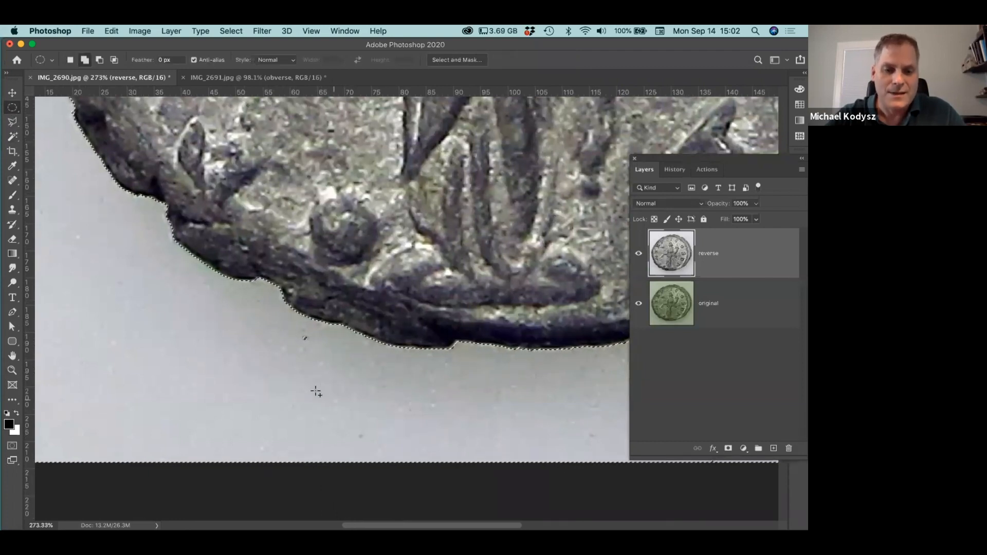
drag(334, 415, 245, 327)
Add the backdrop areas below the reverse coin's bottom and lower-right edge to the selection with elliptical marquees.
scroll(165, 363, right, 10)
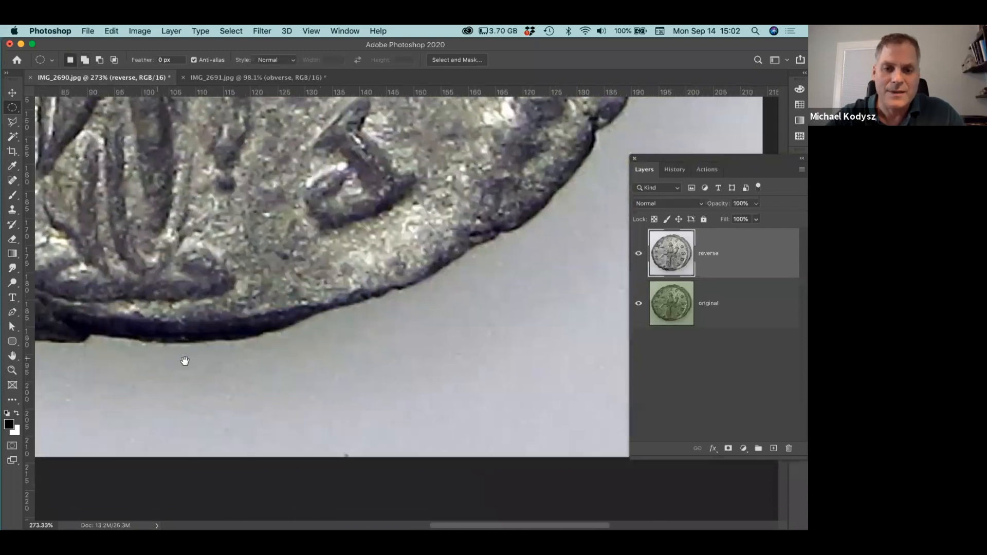
key(shift)
drag(402, 381, 242, 330)
drag(433, 373, 275, 304)
drag(518, 355, 409, 267)
Delete the selected backdrop from the reverse layer, deselect, and hide the original layer.
key(space)
drag(128, 368, 403, 394)
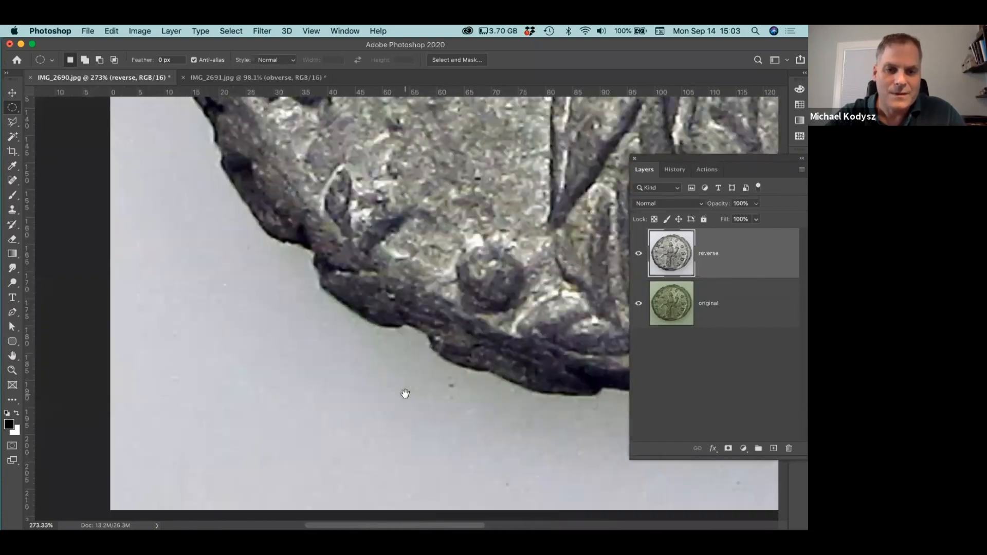
mouse_move(382, 349)
mouse_down()
mouse_move(364, 343)
mouse_move(401, 349)
mouse_up()
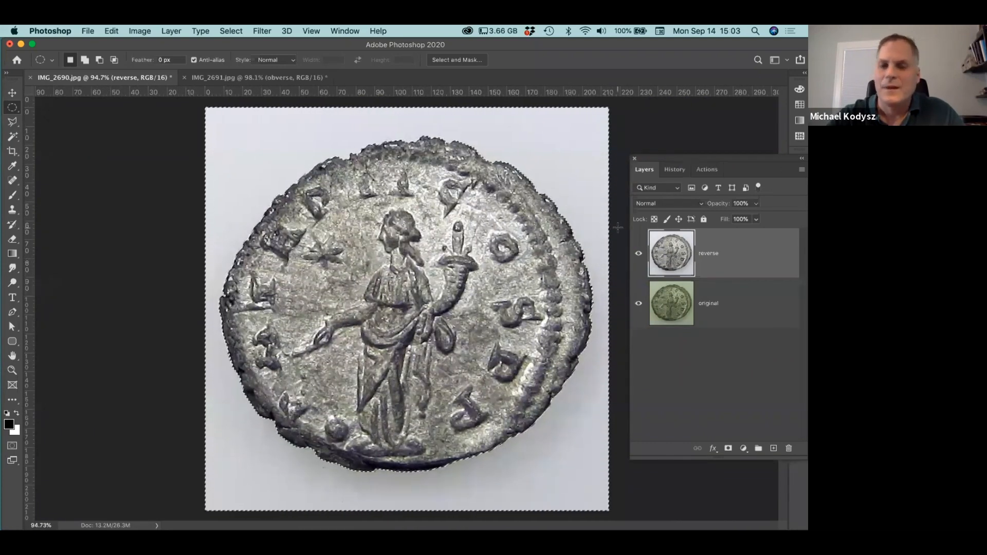
key(Delete)
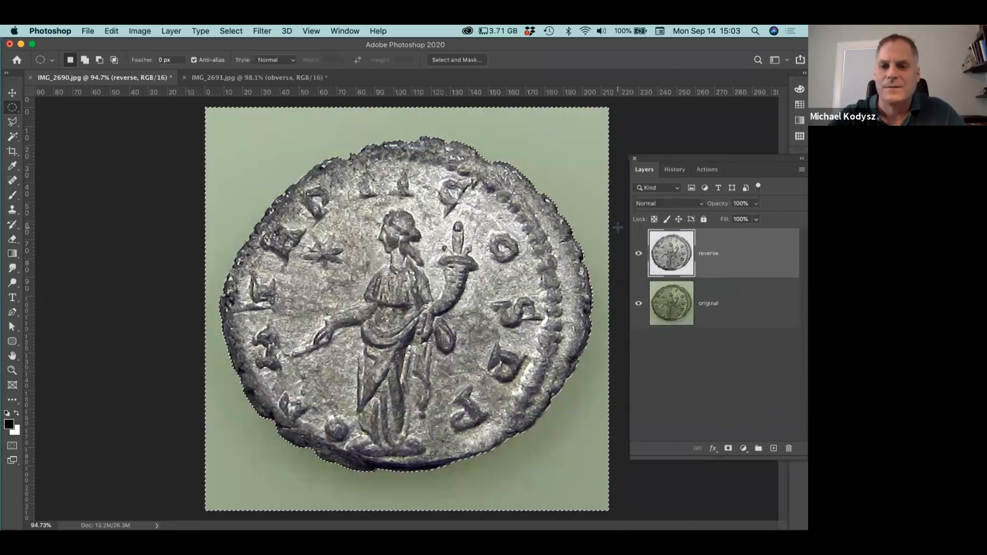
key(super+d)
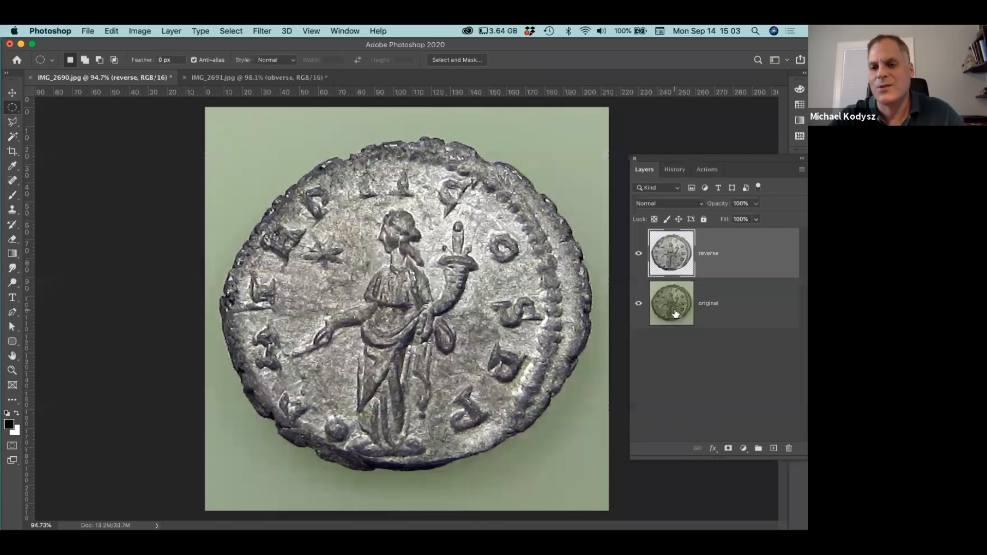
click(638, 306)
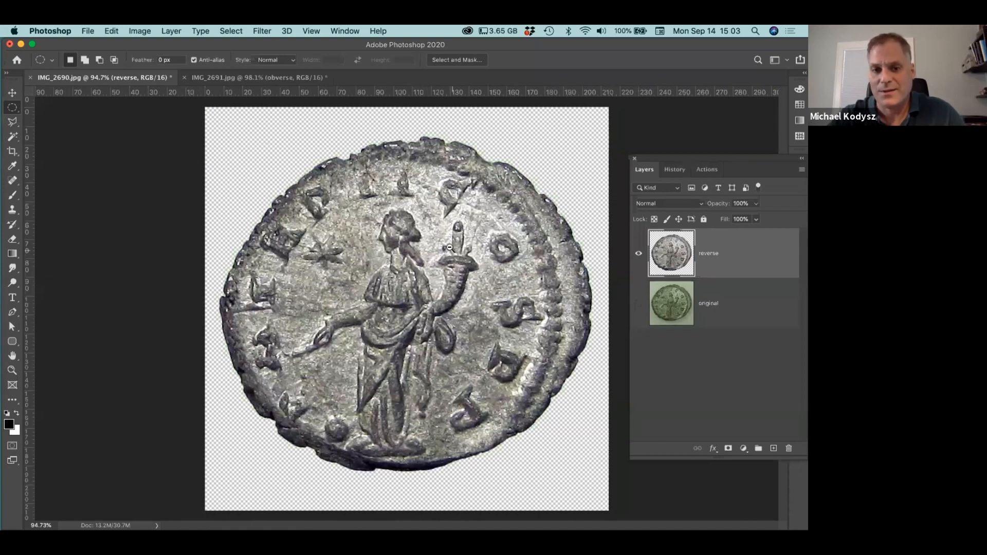
In the obverse image, extend the canvas to 200 percent width at 100 percent height, anchoring the existing content at its left-middle edge.
scroll(449, 247, down, 3)
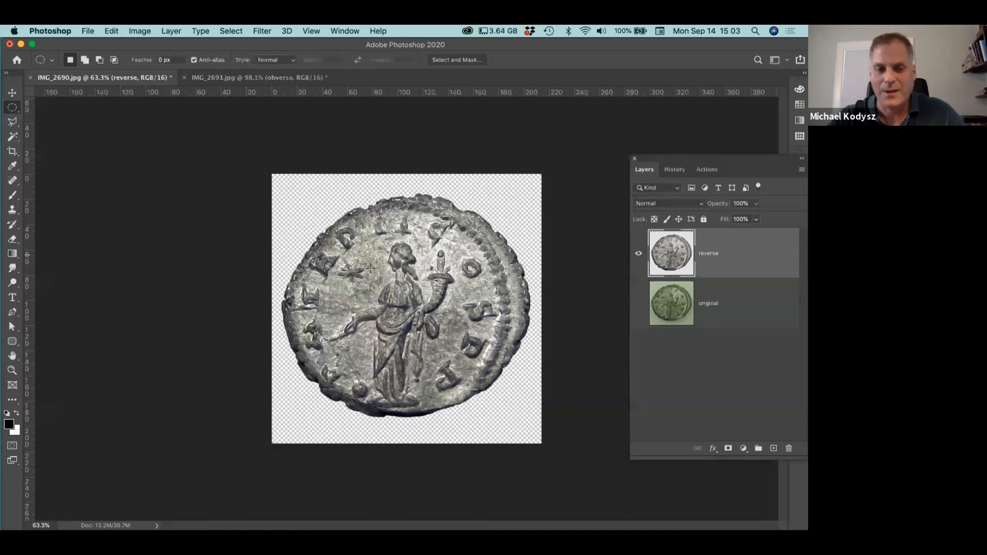
click(239, 77)
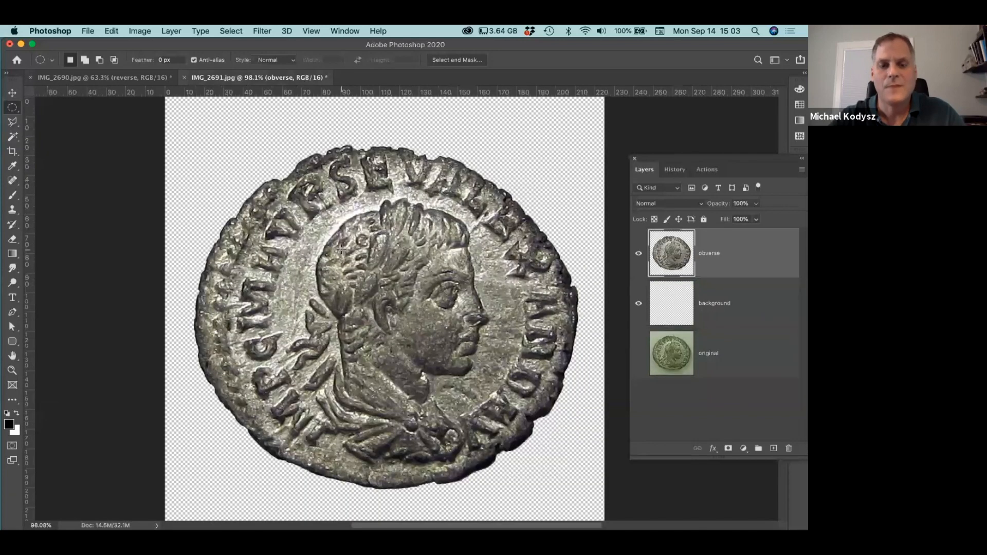
scroll(430, 318, down, 3)
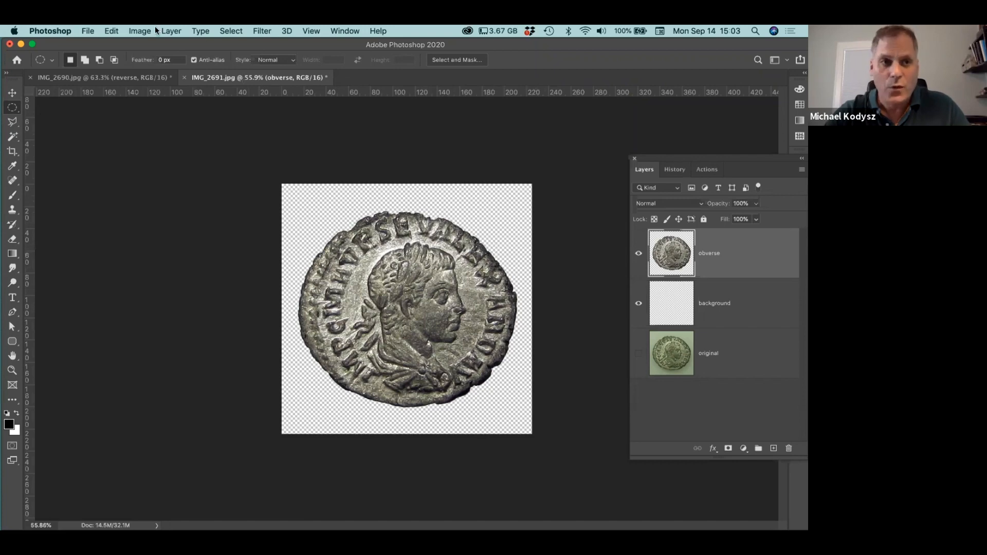
click(142, 30)
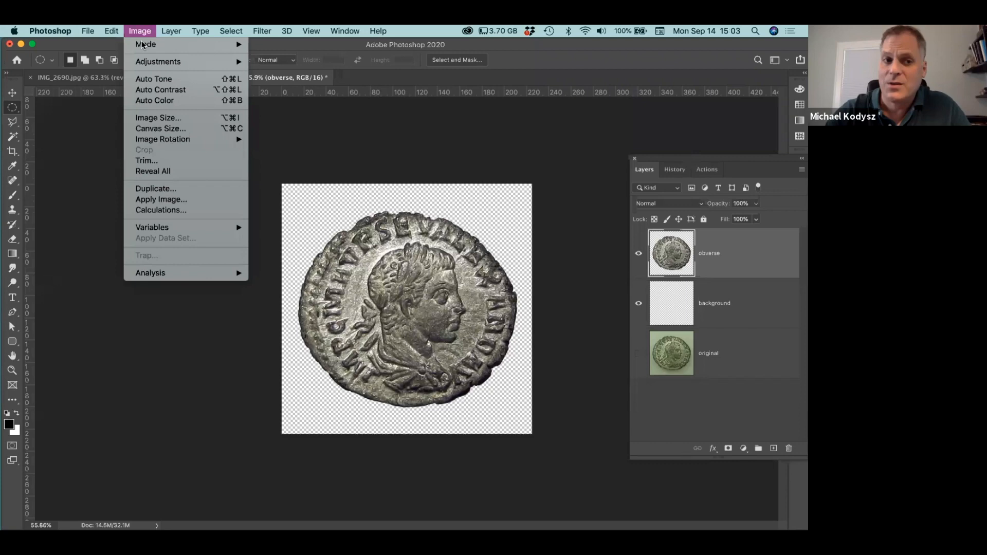
click(149, 128)
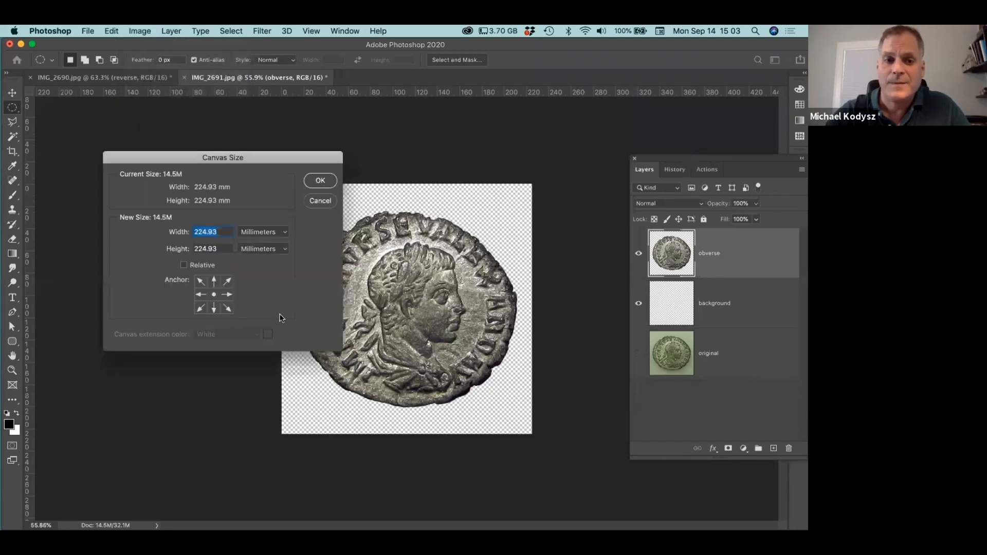
click(259, 231)
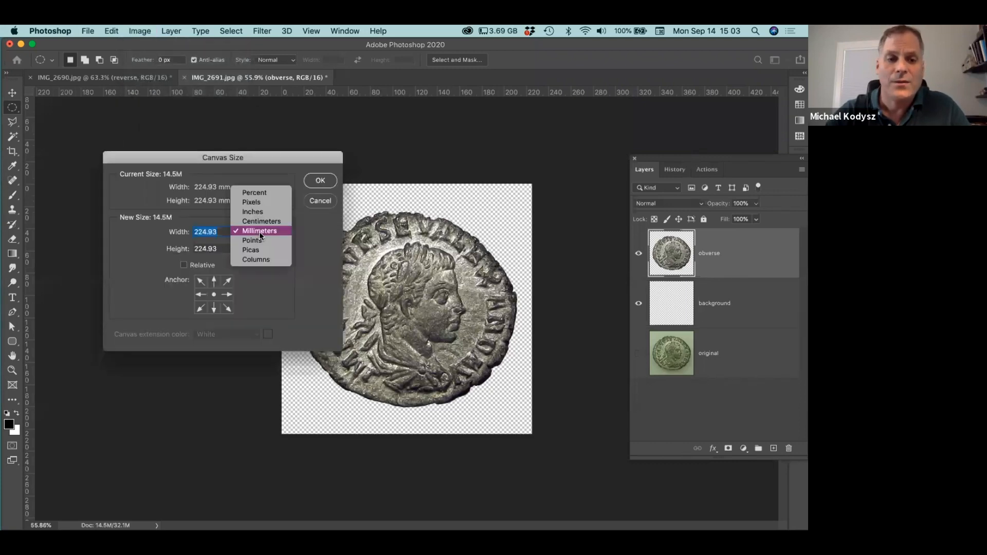
click(263, 191)
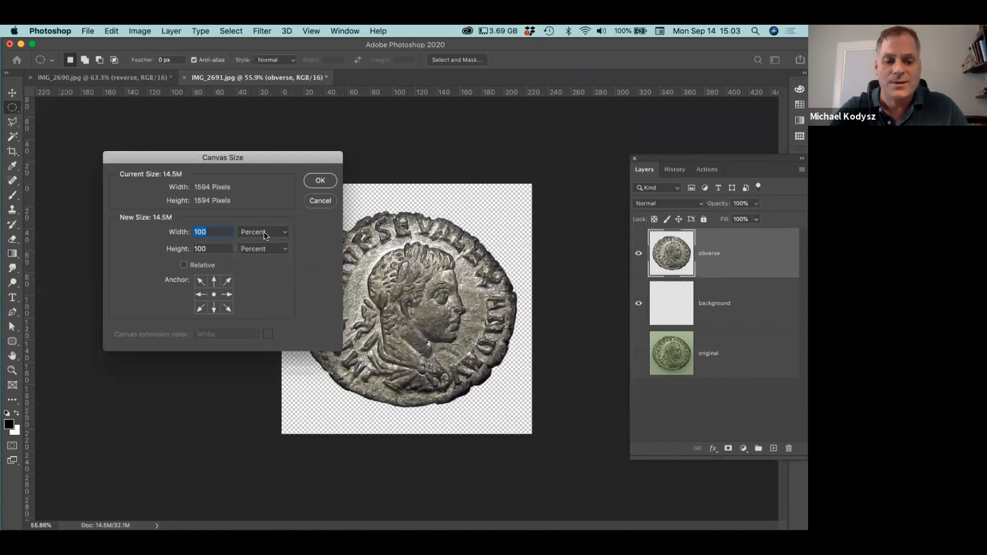
text(200)
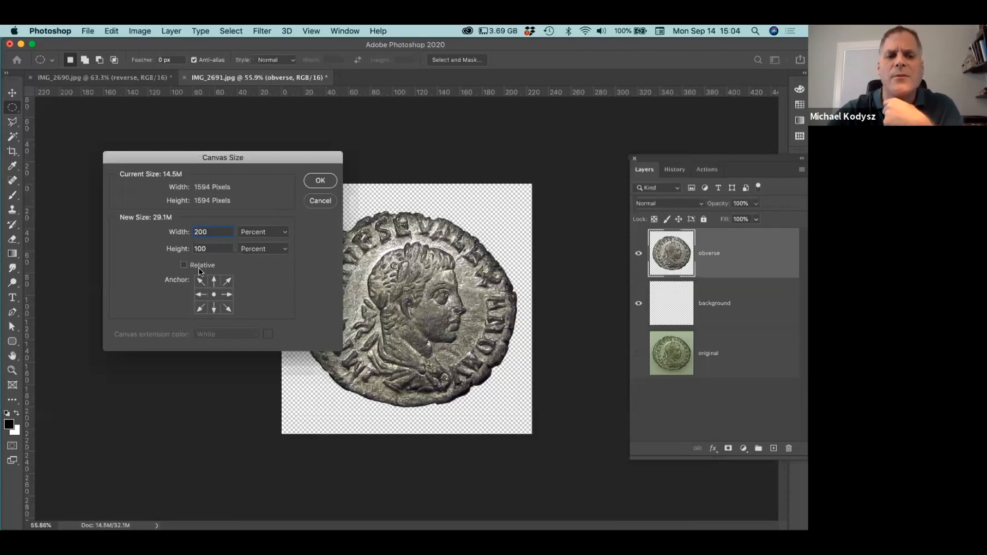
click(200, 294)
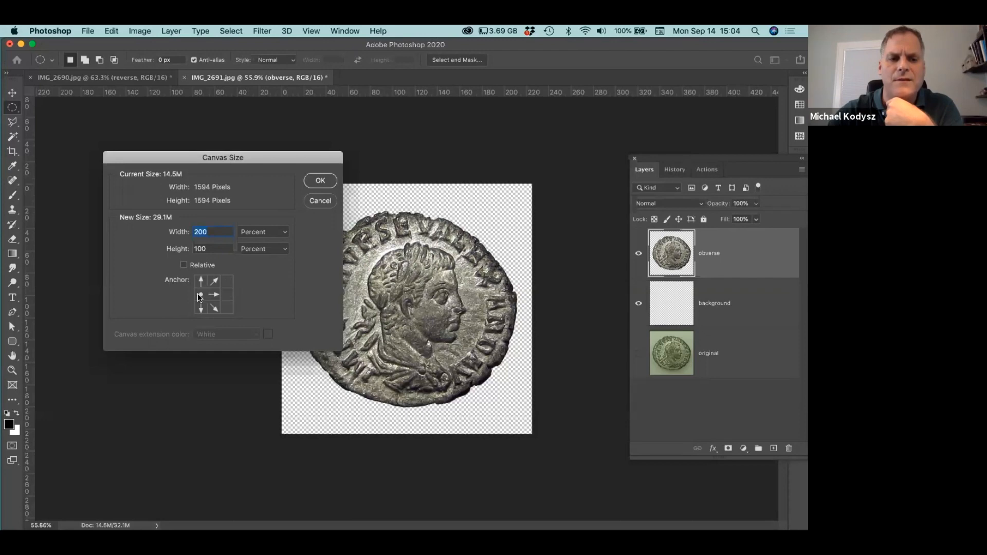
click(319, 181)
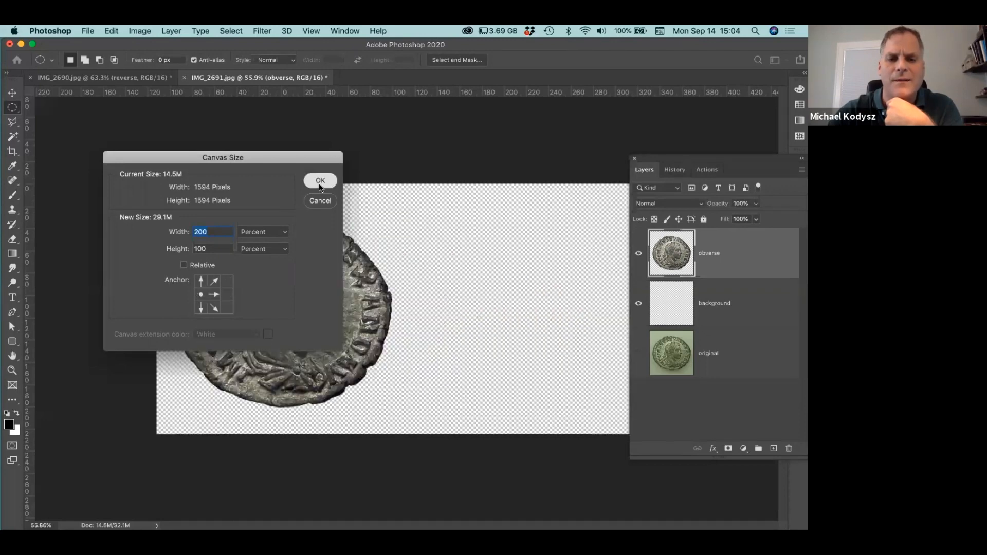
drag(496, 307, 480, 295)
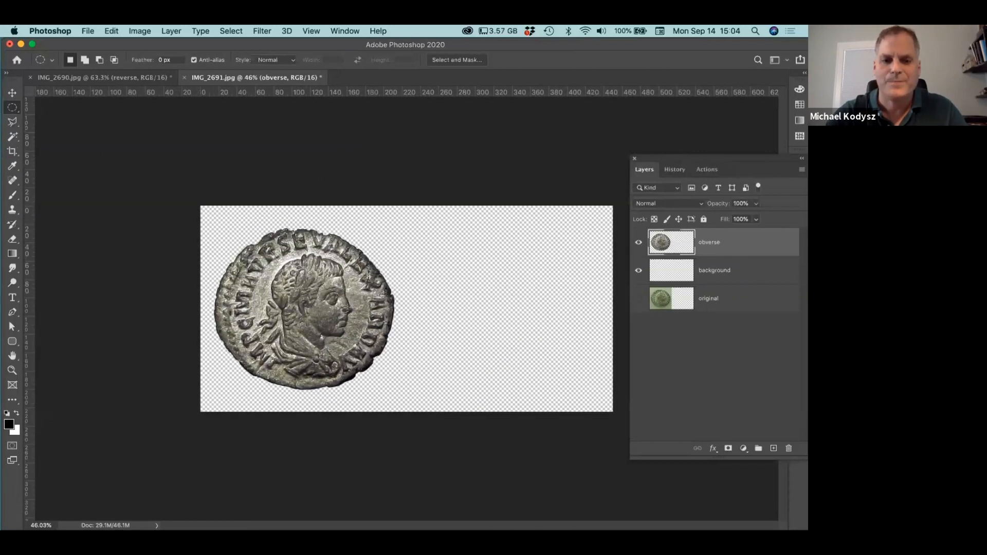
Float the IMG_2690.jpg document in its own window and copy its reverse layer into the IMG_2691.jpg document with the Move tool.
click(107, 80)
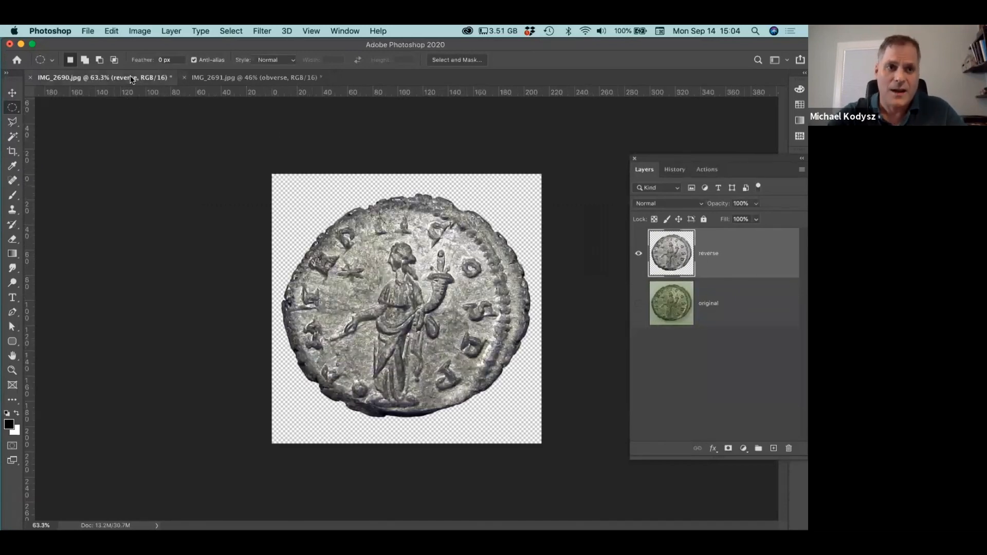
drag(129, 78, 455, 113)
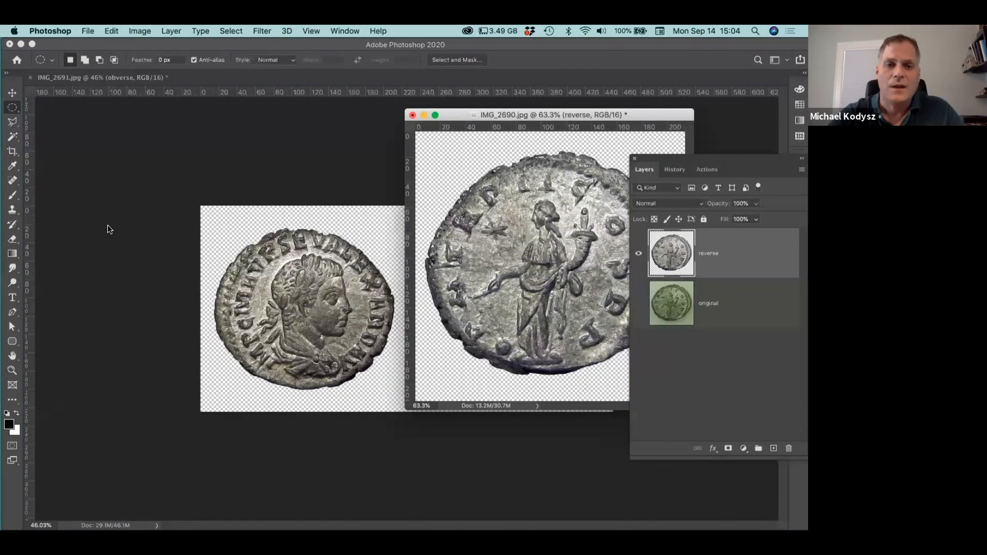
click(12, 93)
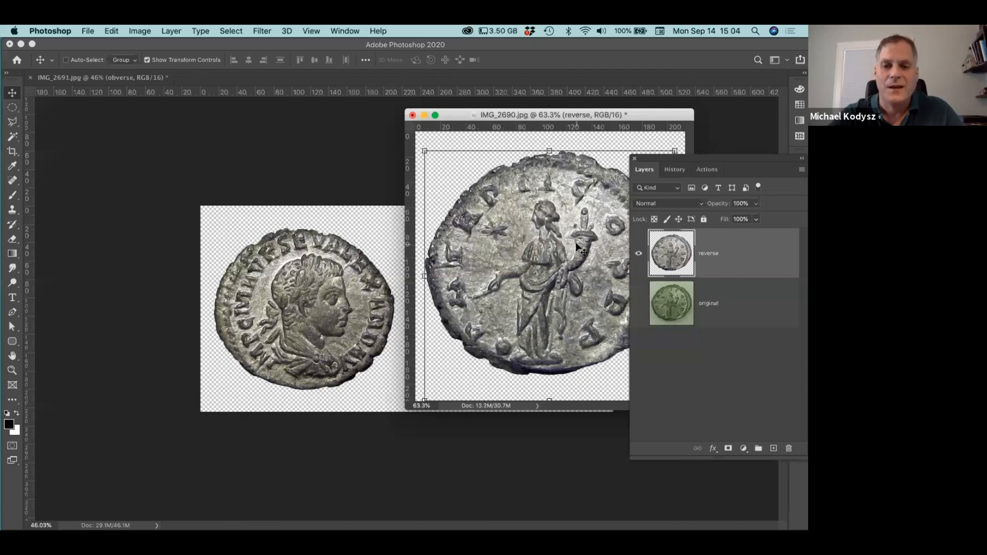
drag(579, 248, 556, 271)
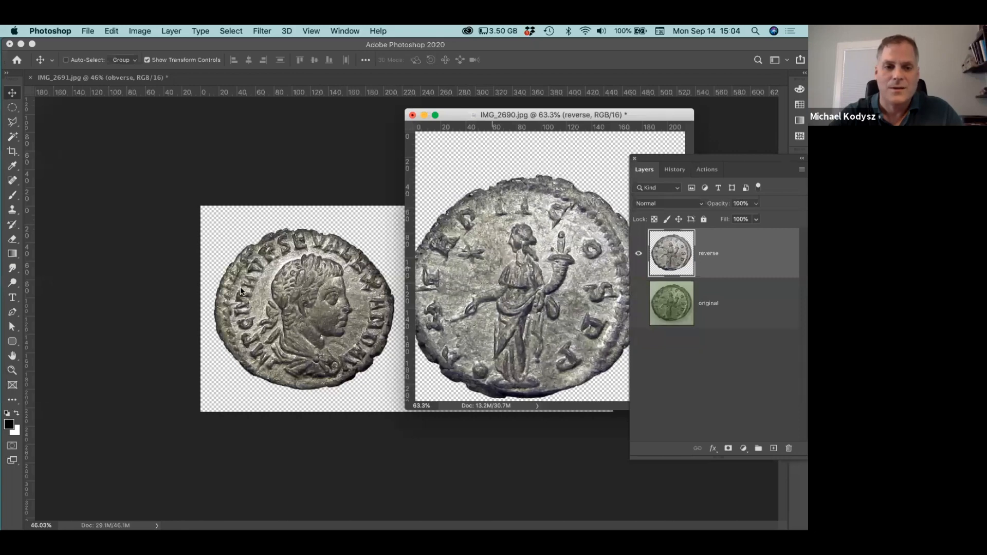
drag(299, 277, 299, 277)
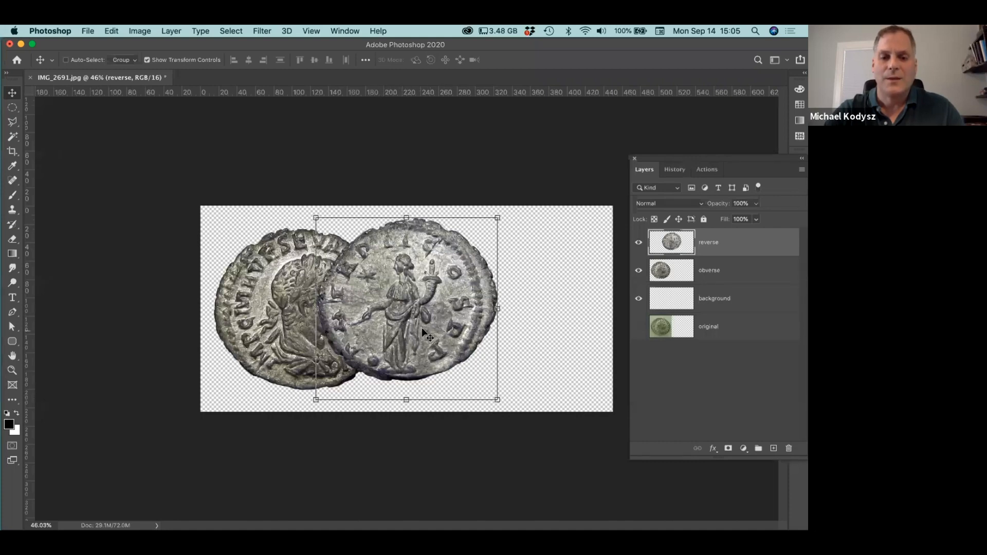
Move the reverse coin to the empty right half of the canvas, level with the obverse coin and with a small gap between them.
drag(411, 268, 412, 280)
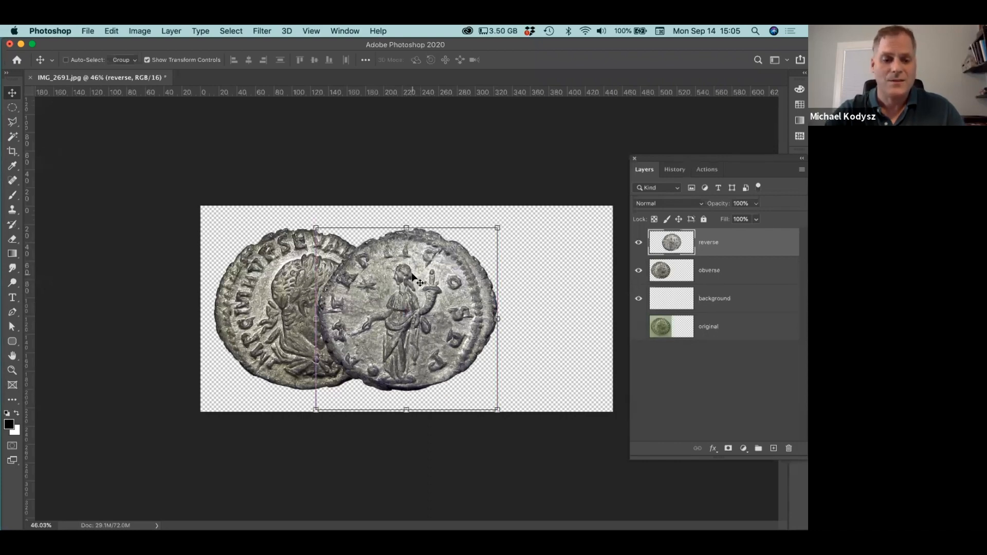
drag(374, 315, 469, 322)
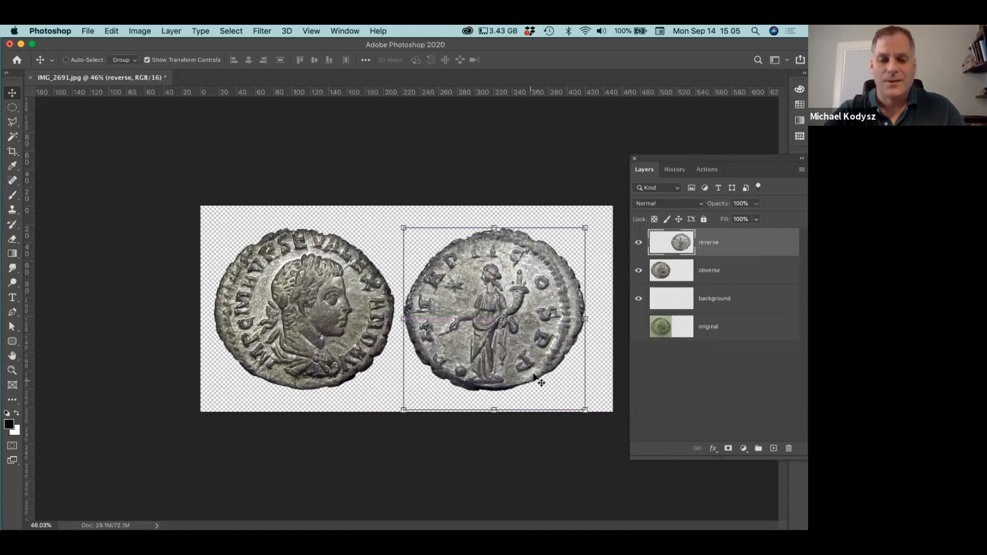
key(super+plus)
key(super+plus)
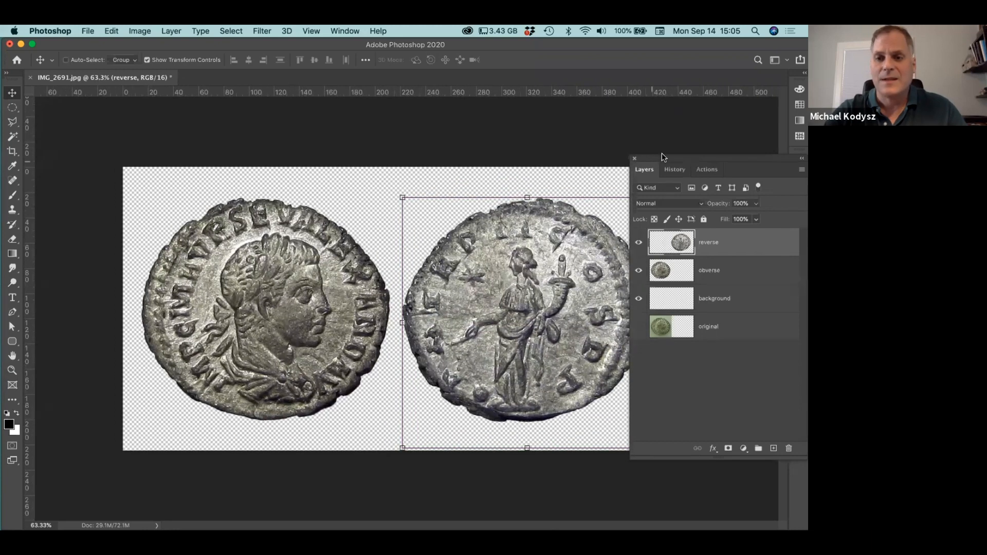
drag(650, 158, 694, 126)
drag(574, 313, 528, 303)
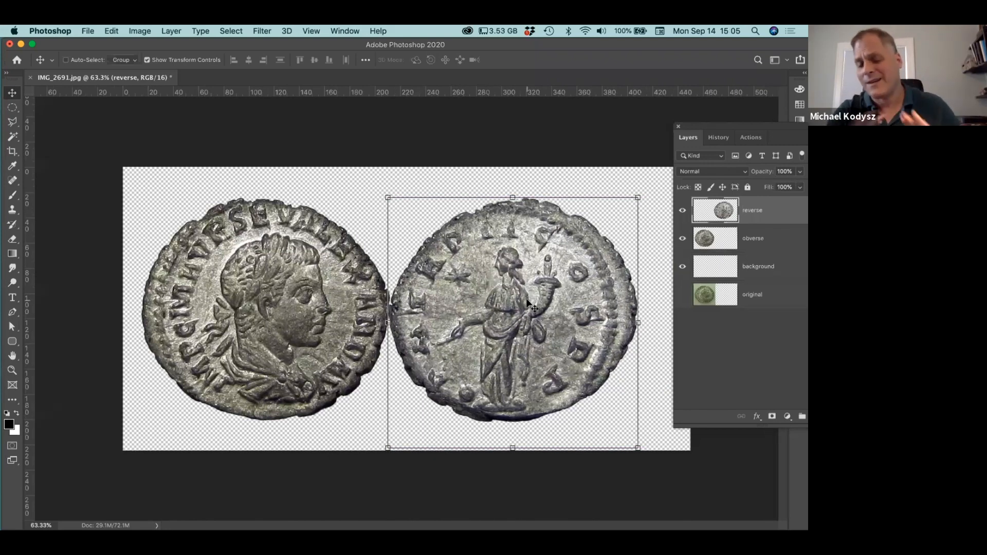
drag(487, 307, 513, 330)
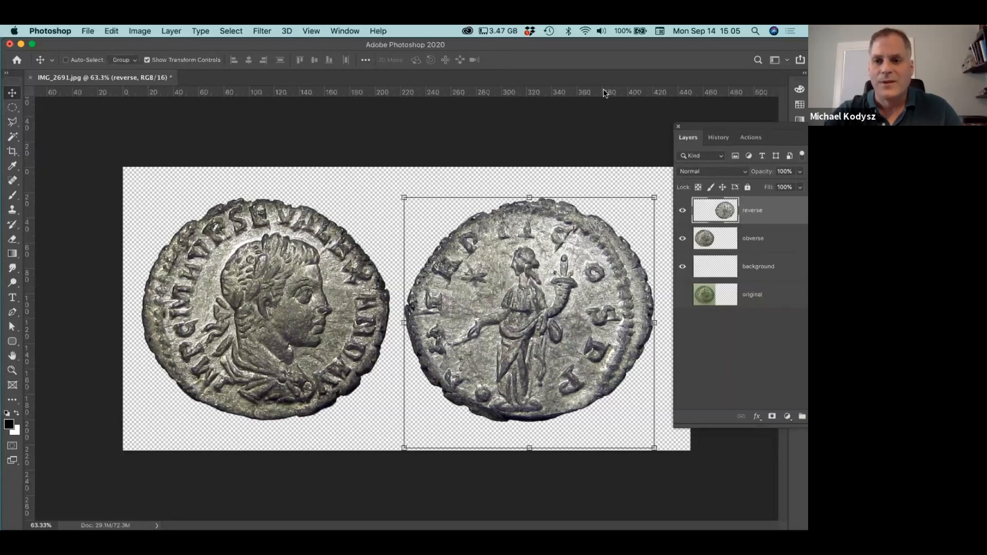
Try different positions for the reverse layer and settle it just right of the obverse coin, keeping a narrow gap.
drag(699, 128, 731, 139)
mouse_move(523, 363)
mouse_down()
mouse_move(455, 355)
mouse_move(547, 353)
mouse_move(390, 354)
mouse_move(528, 355)
mouse_move(540, 343)
mouse_move(434, 343)
mouse_move(571, 345)
mouse_move(449, 342)
mouse_move(538, 342)
mouse_move(530, 350)
mouse_up()
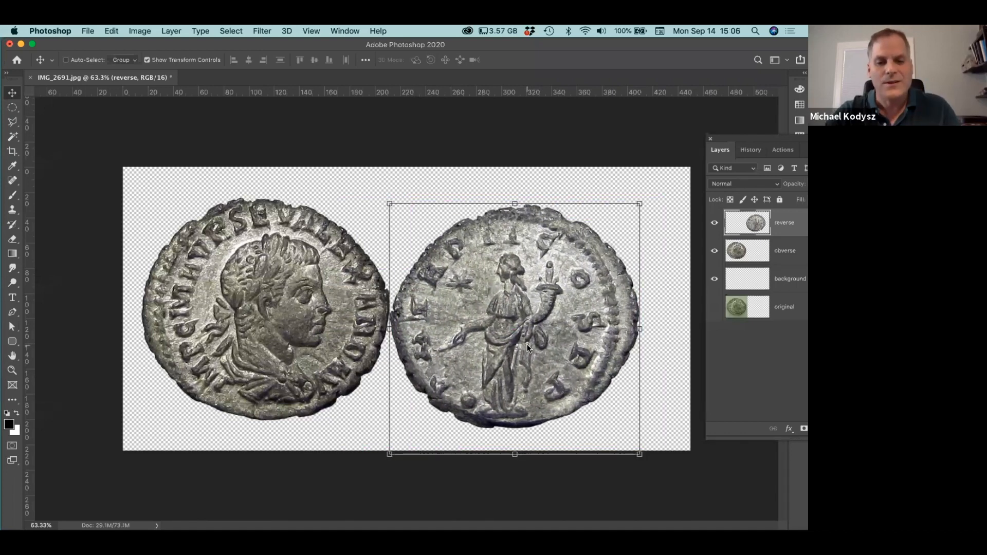
key(super+v)
drag(474, 327, 599, 363)
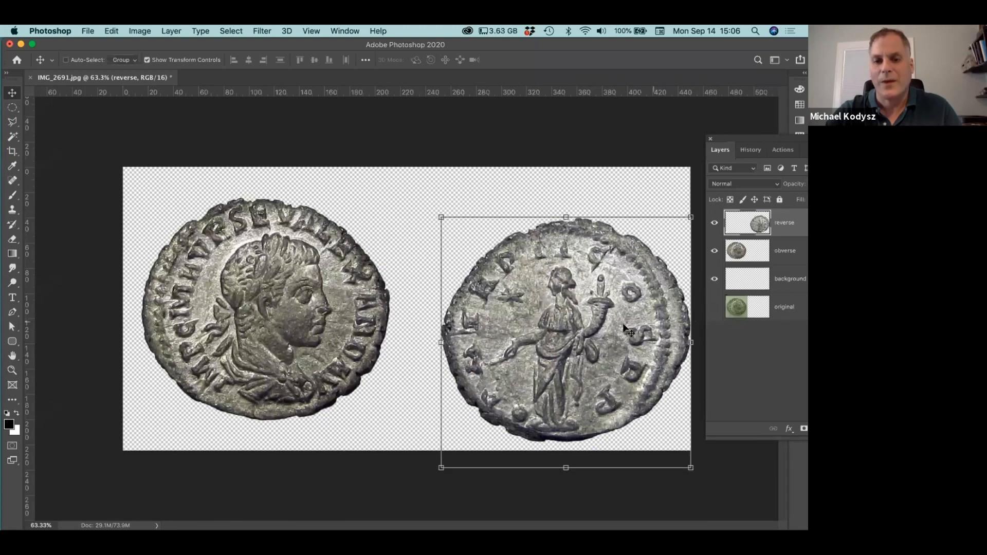
drag(624, 329, 381, 307)
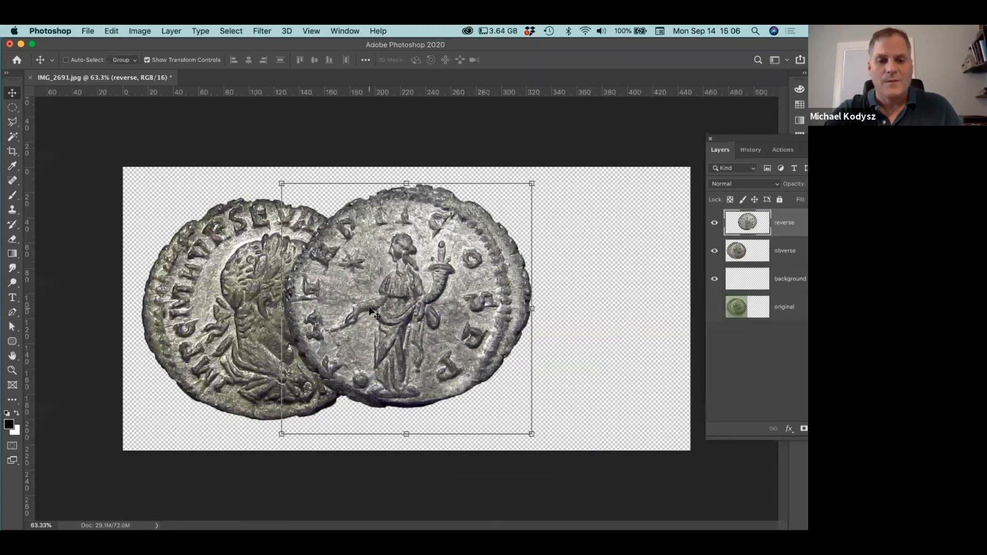
drag(368, 307, 500, 325)
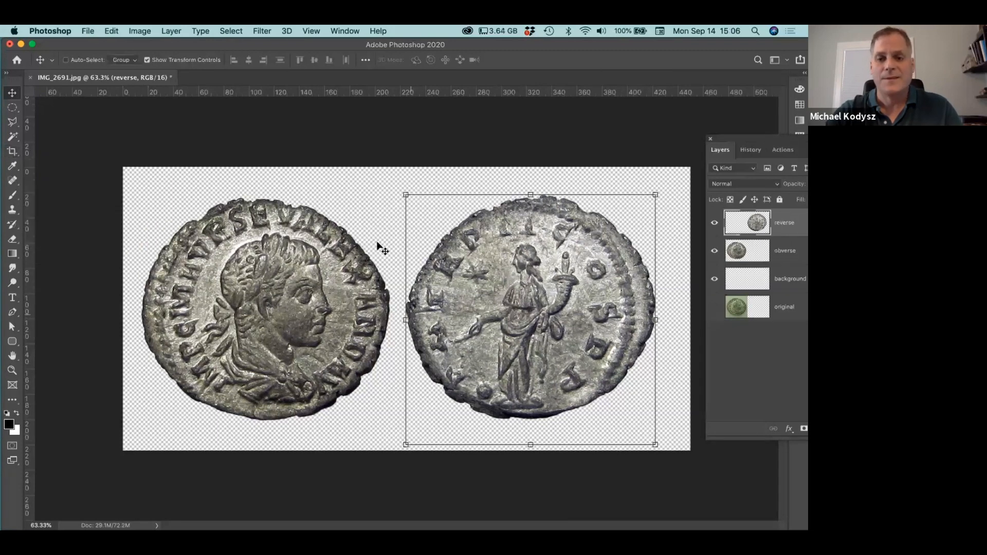
Crop the canvas closer around both coins, trimming all four sides to leave a narrow, even margin.
click(12, 151)
drag(114, 145, 674, 506)
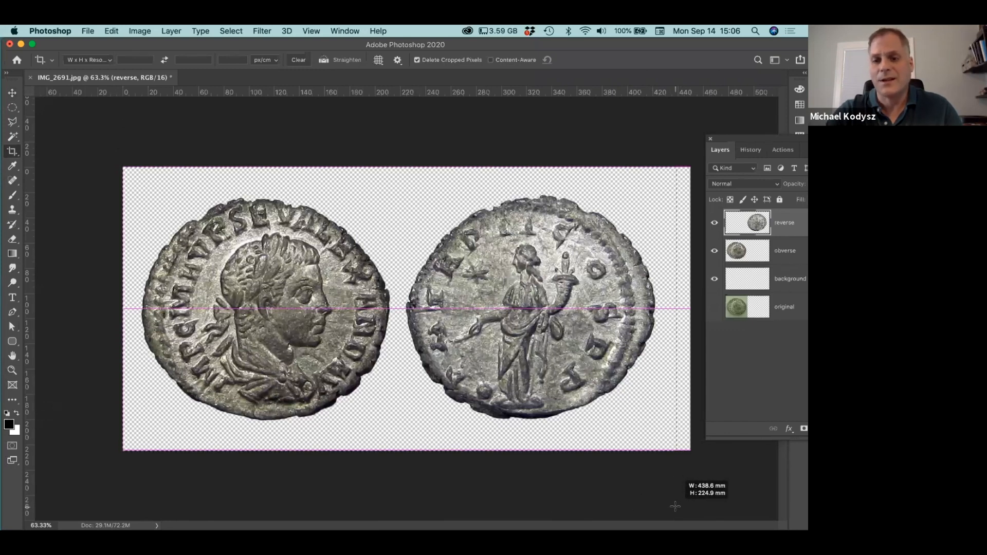
drag(674, 507, 675, 506)
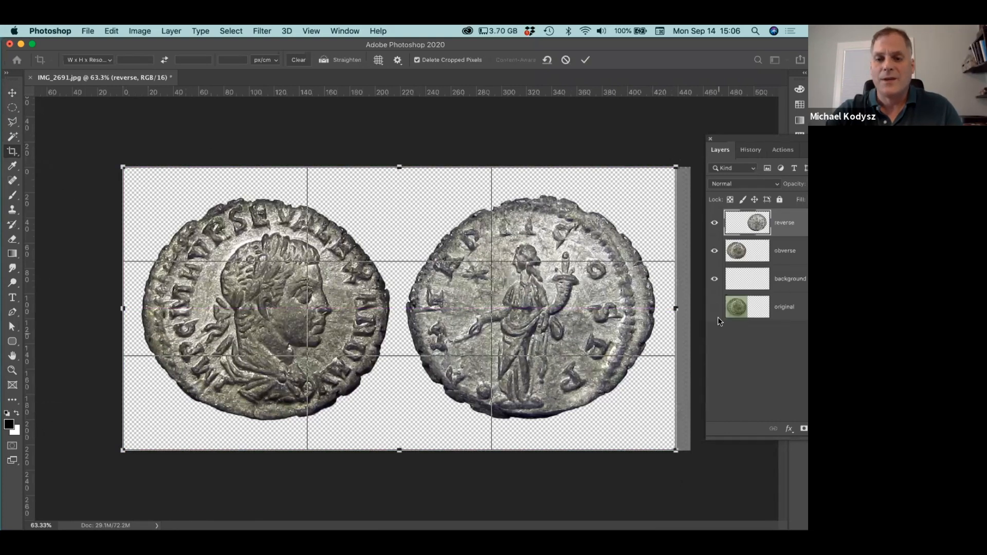
mouse_move(665, 309)
mouse_down()
mouse_move(652, 308)
mouse_move(671, 307)
mouse_up()
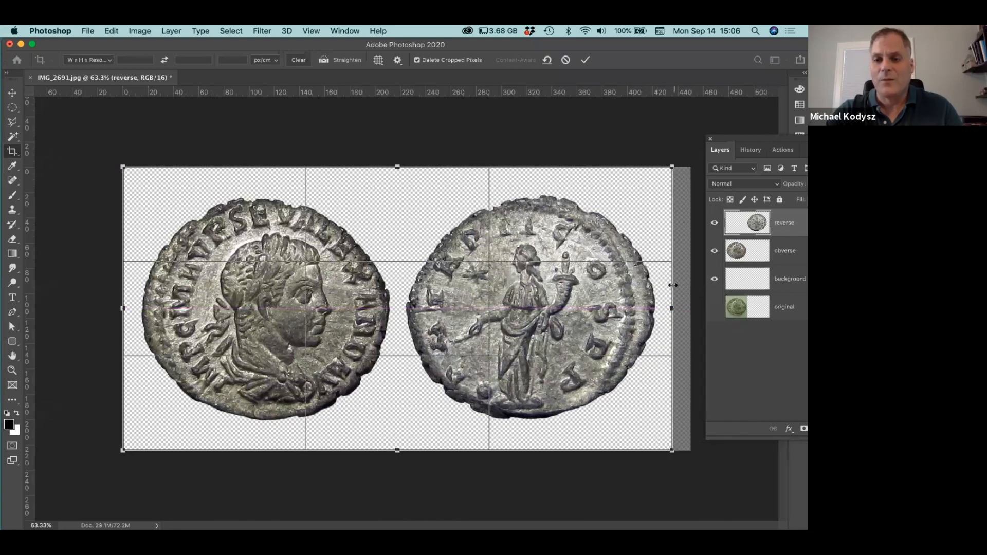
drag(670, 308, 669, 308)
drag(122, 309, 126, 308)
drag(398, 166, 396, 178)
drag(397, 441, 397, 433)
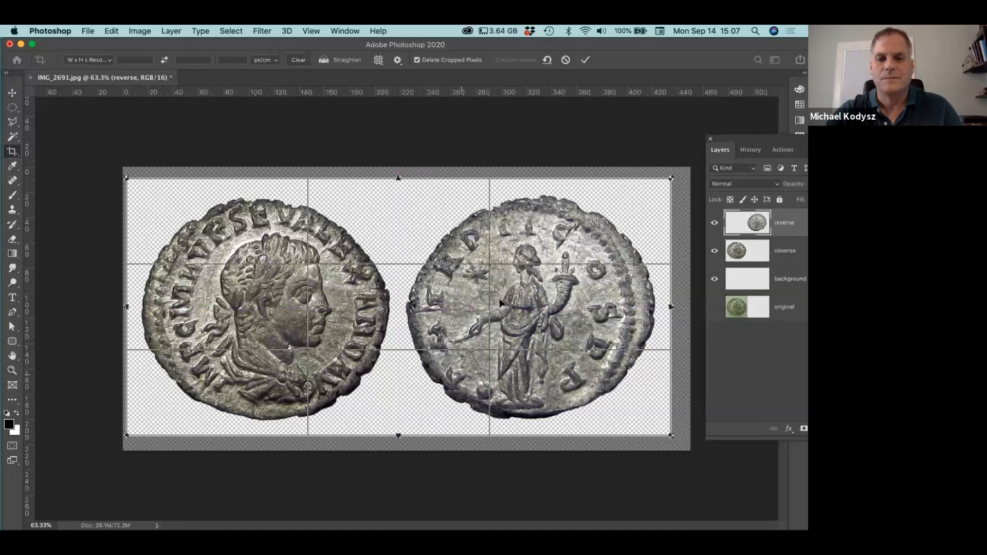
key(Return)
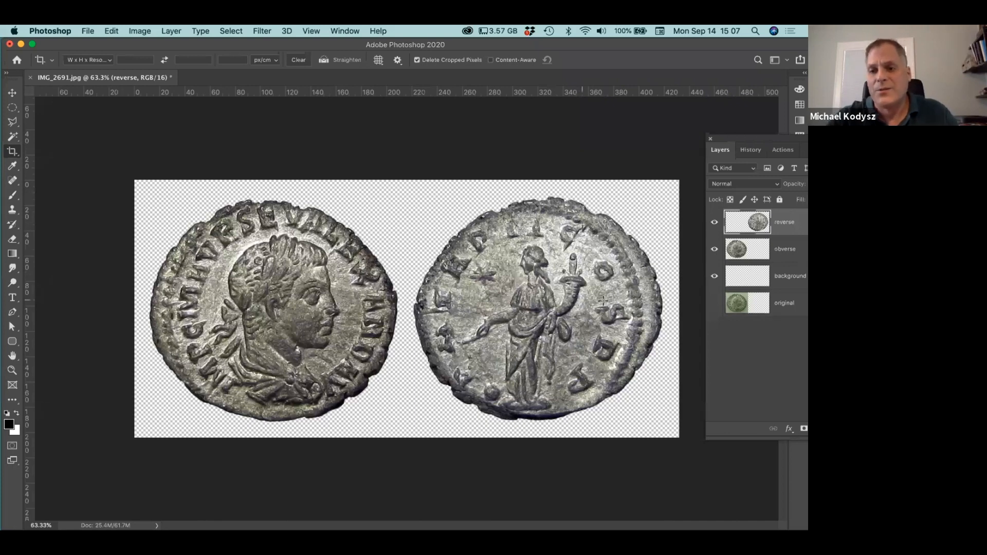
Select the whole canvas on the background layer, fill it with white at 100% opacity in Normal mode, and deselect.
drag(736, 137, 686, 111)
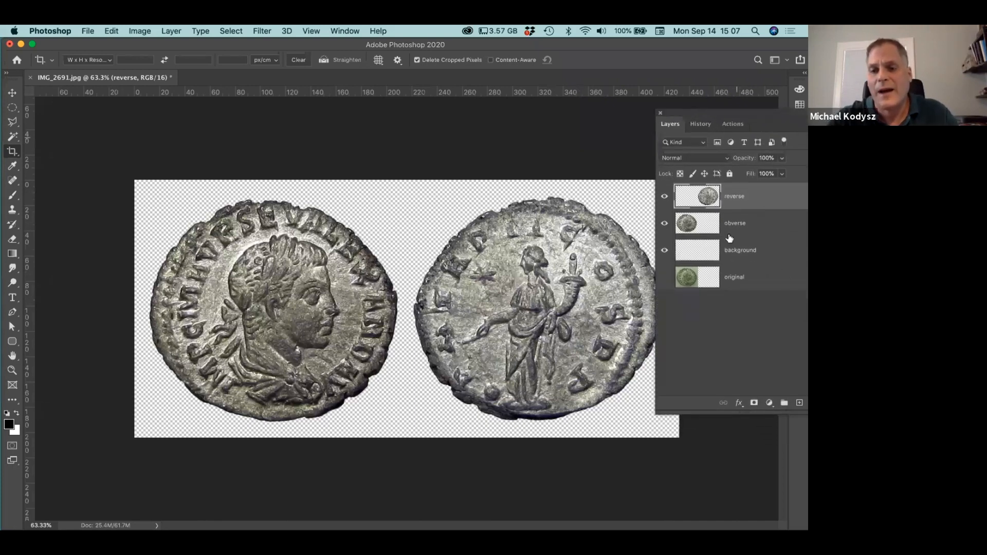
click(746, 255)
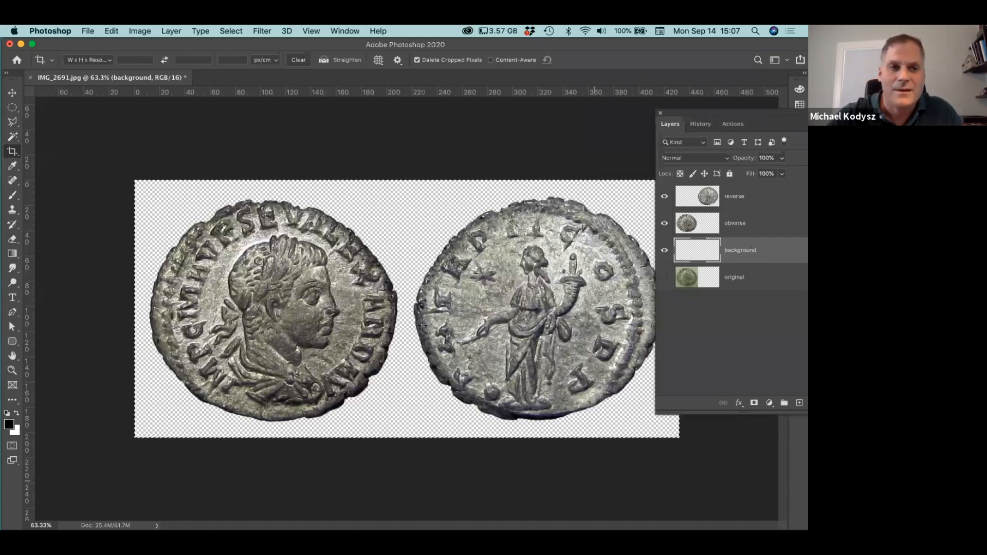
click(119, 31)
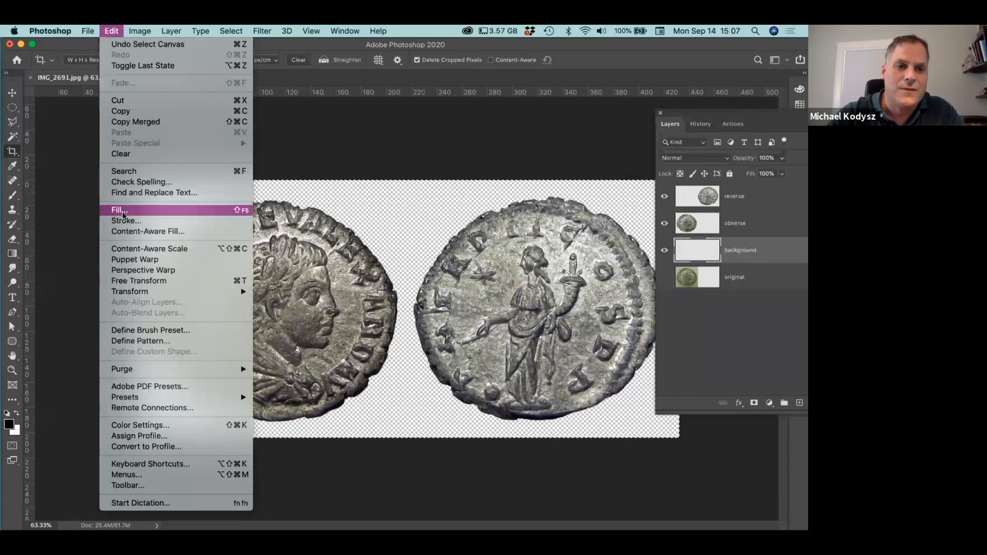
click(149, 209)
click(205, 154)
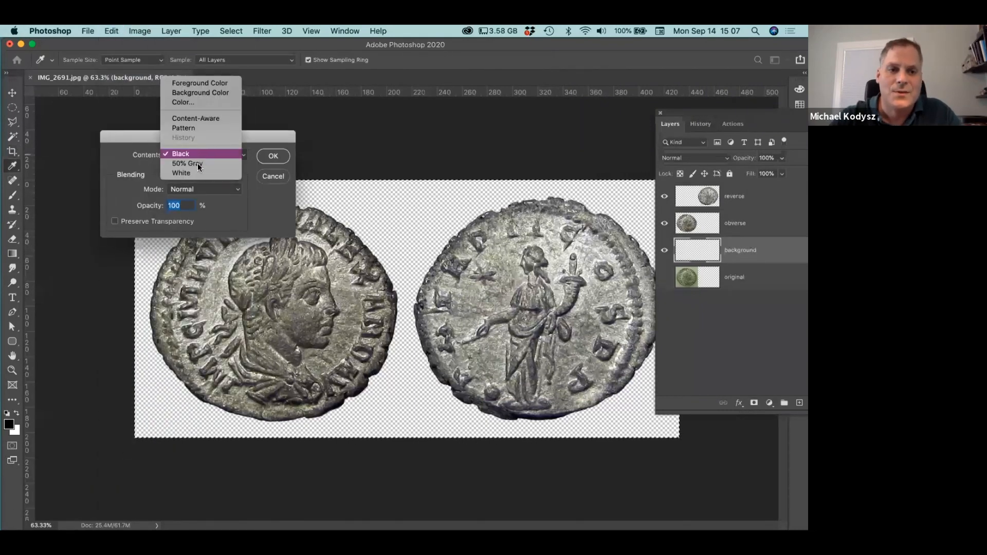
click(197, 171)
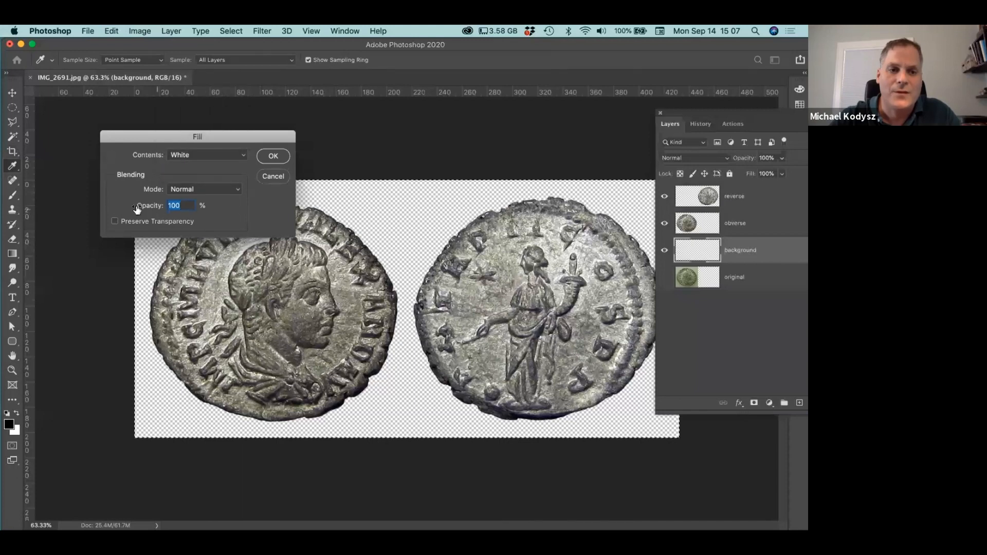
click(269, 158)
key(c)
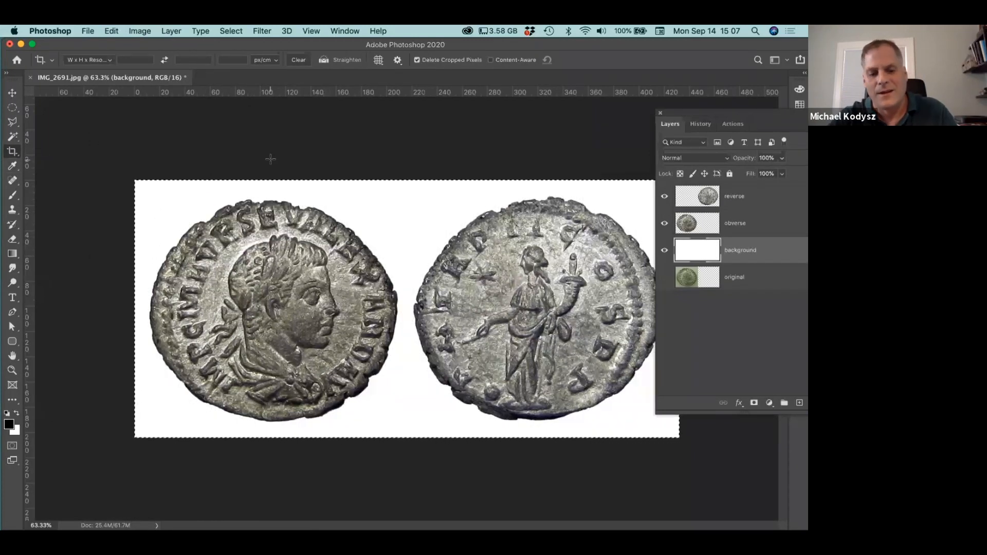
key(super+d)
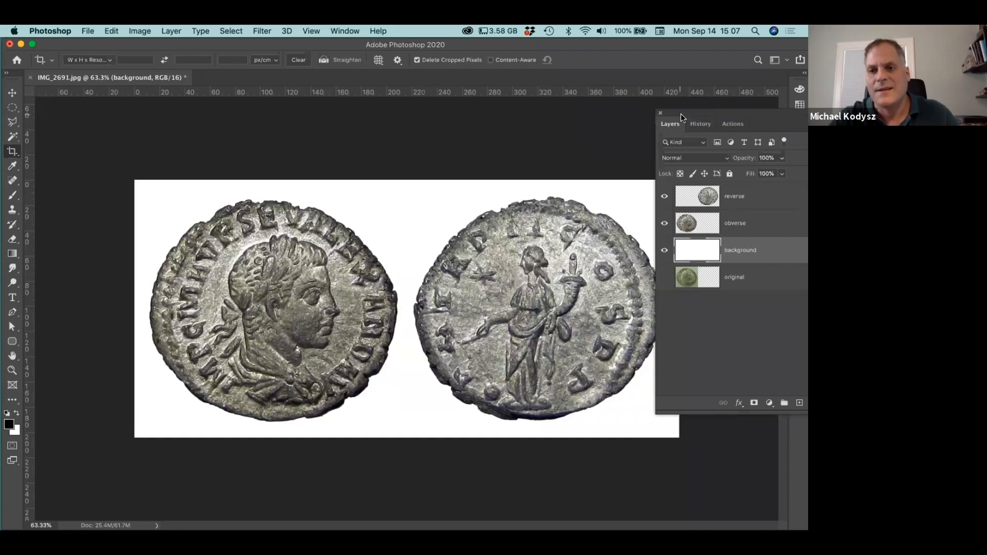
drag(679, 113, 727, 155)
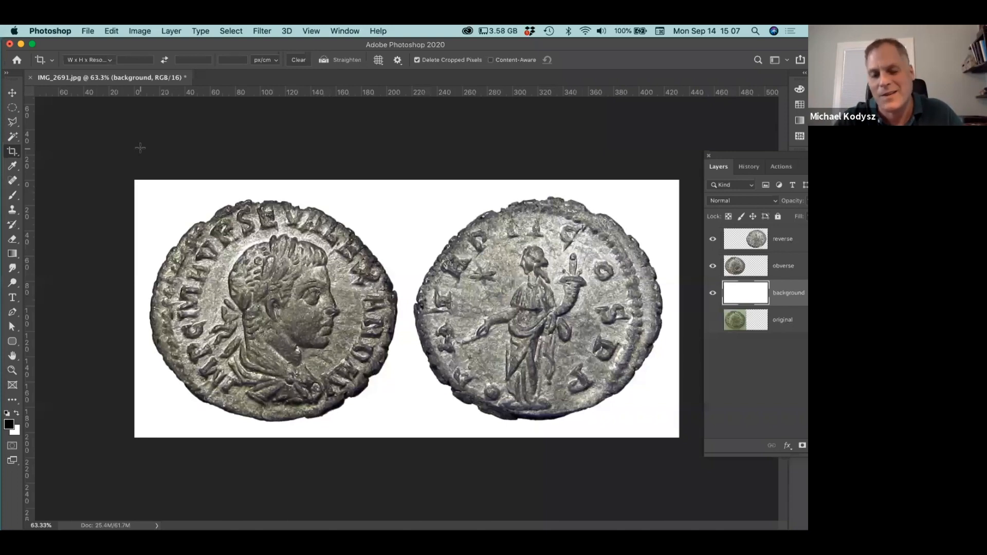
Start saving the composite as a separate layered Photoshop file in the 01_Correct_Composite folder and select the file name for replacement.
click(90, 28)
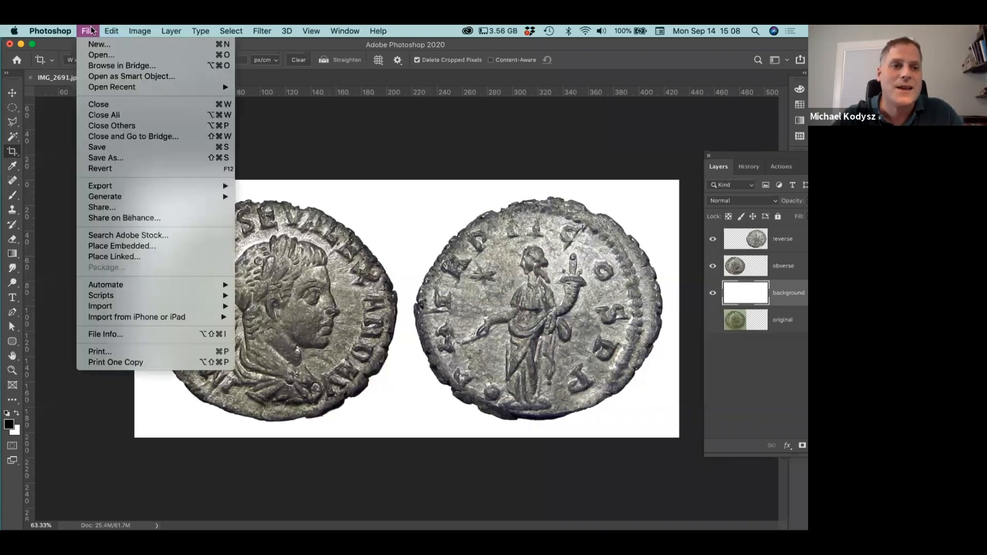
click(107, 158)
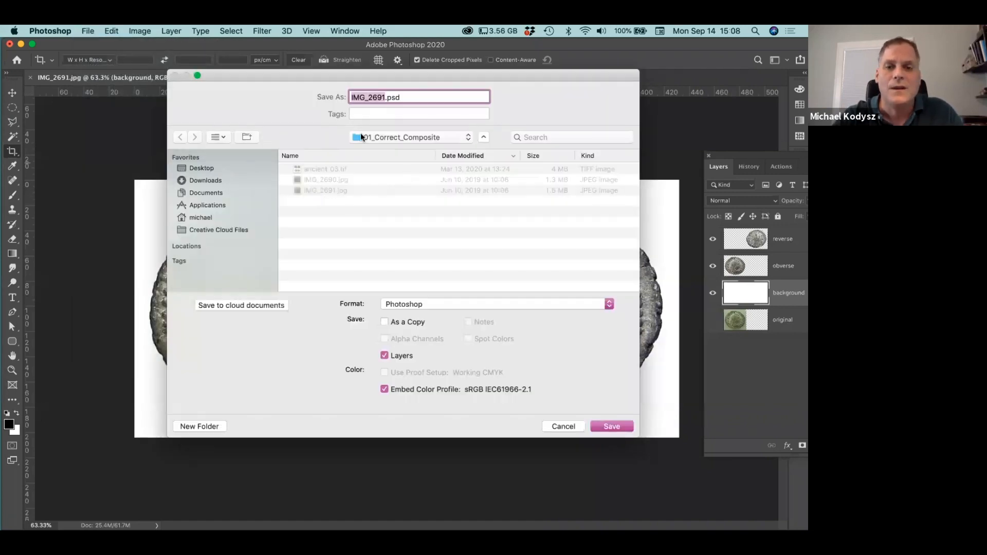
click(383, 97)
drag(383, 96, 319, 97)
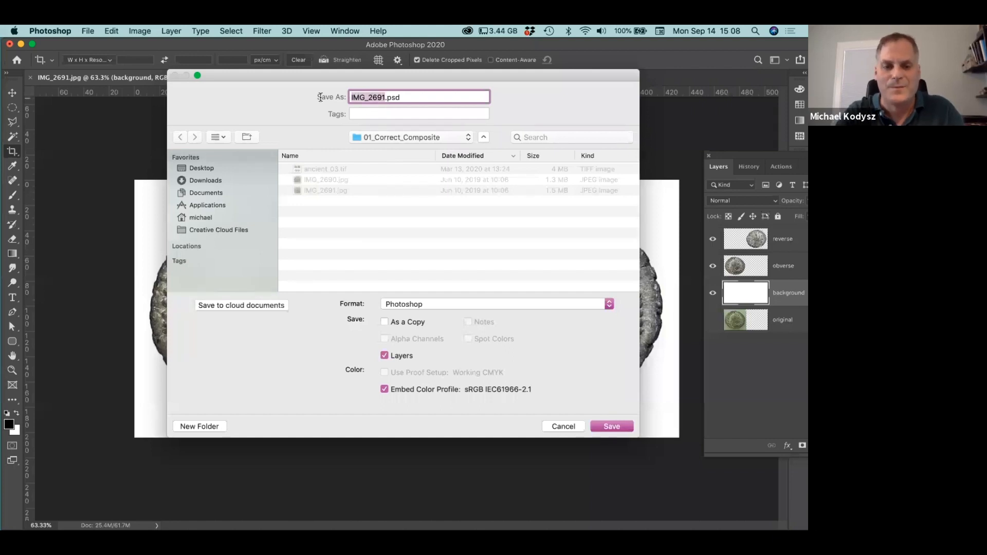
Save the coin composite as demo_01.psd in layered Photoshop format in the 01_Correct_Composite folder, with Maximize Compatibility on.
text(demo_)
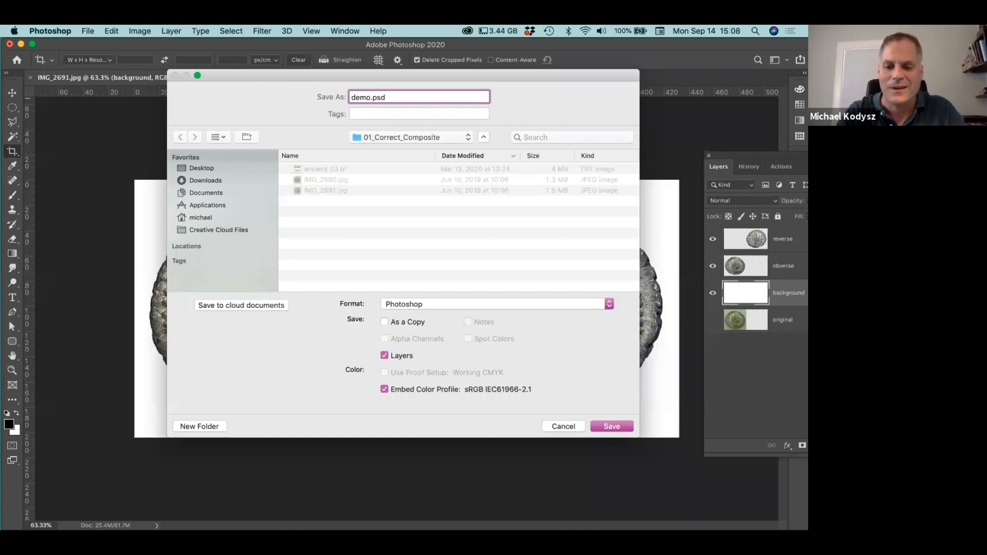
text(01)
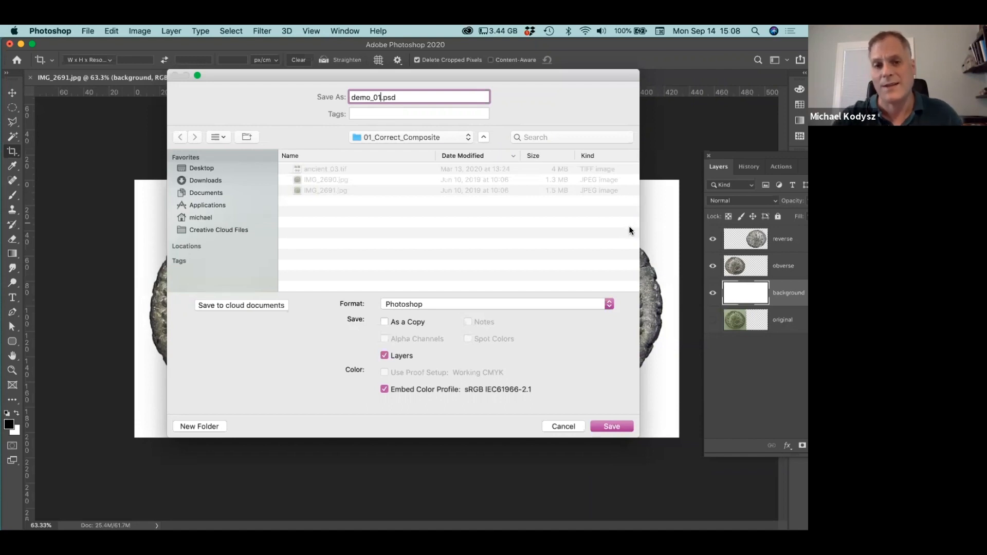
click(604, 424)
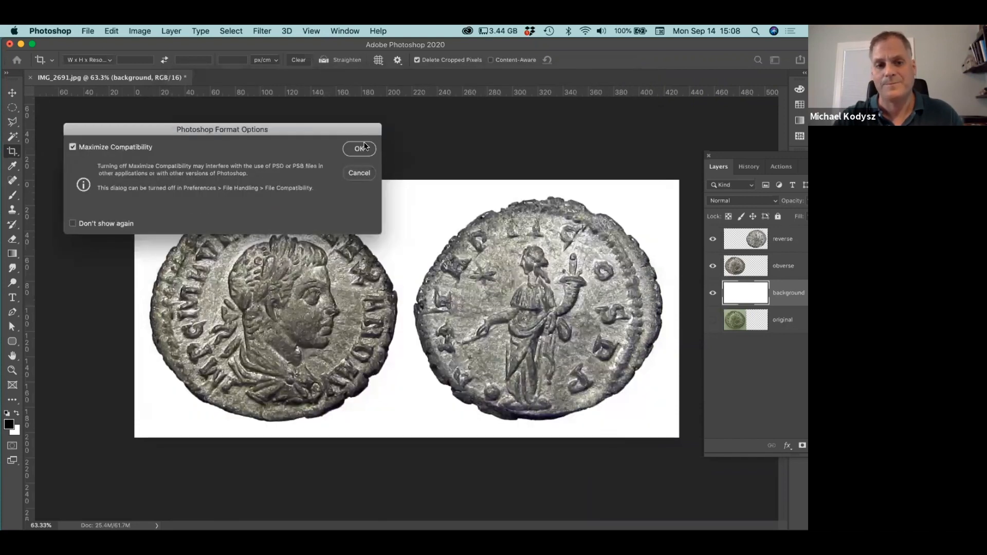
click(363, 146)
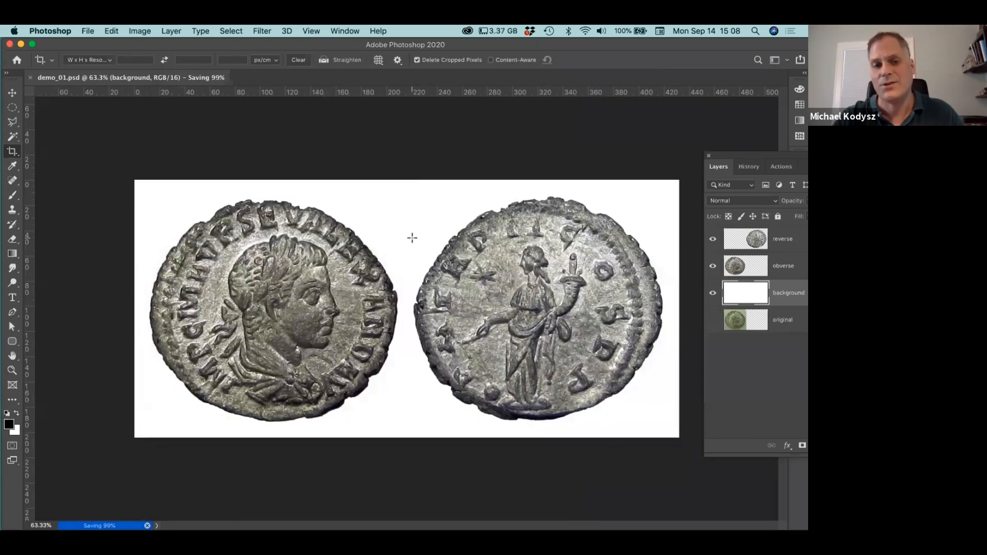
click(140, 31)
mouse_move(146, 60)
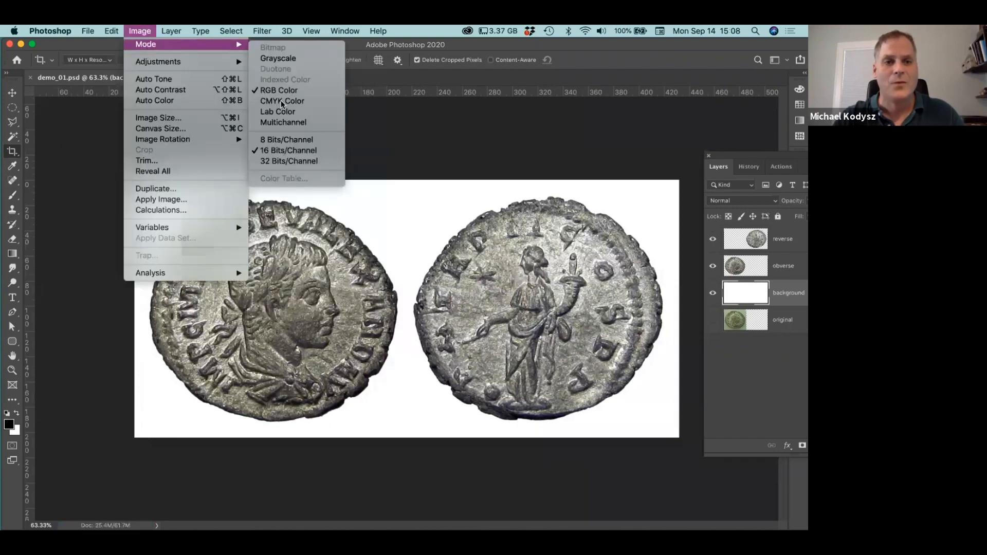
click(135, 29)
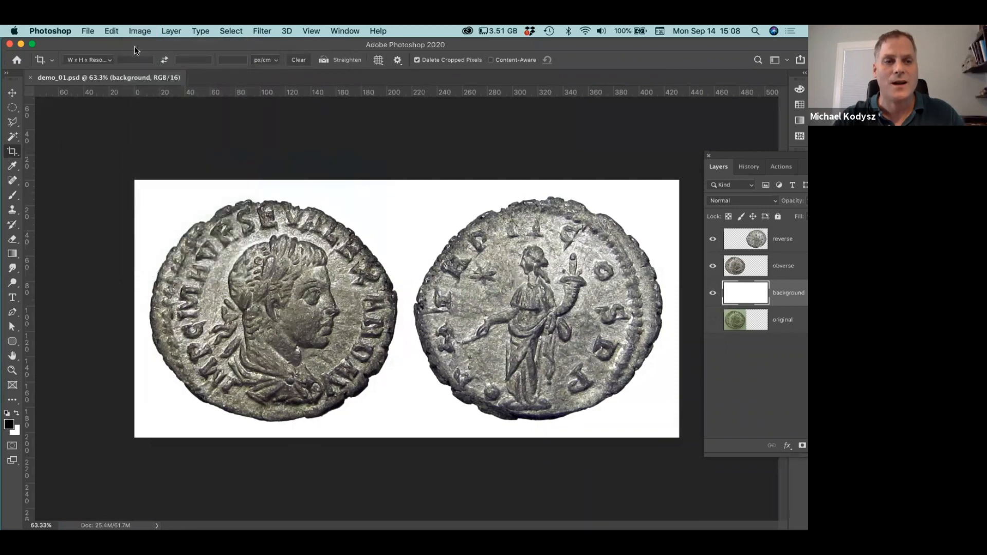
click(87, 31)
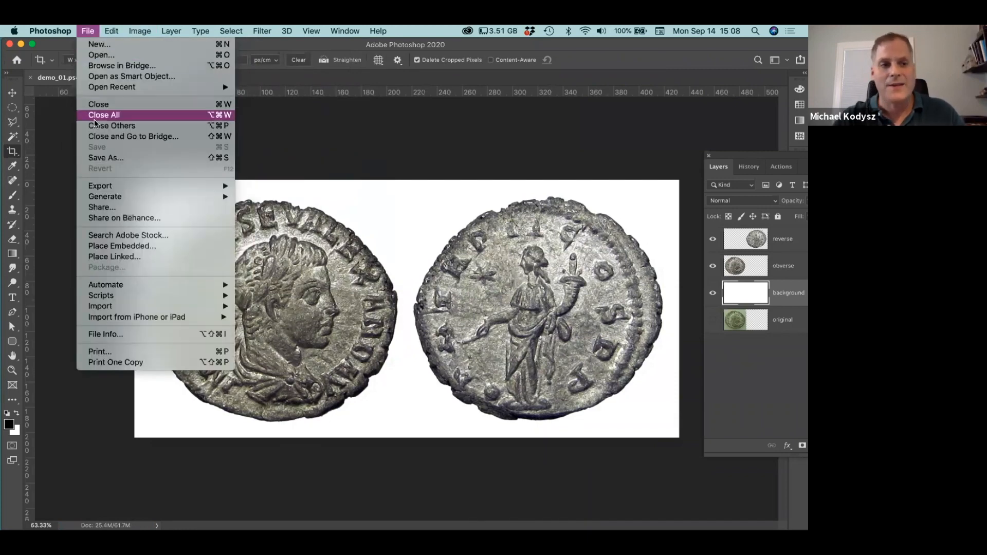
click(356, 224)
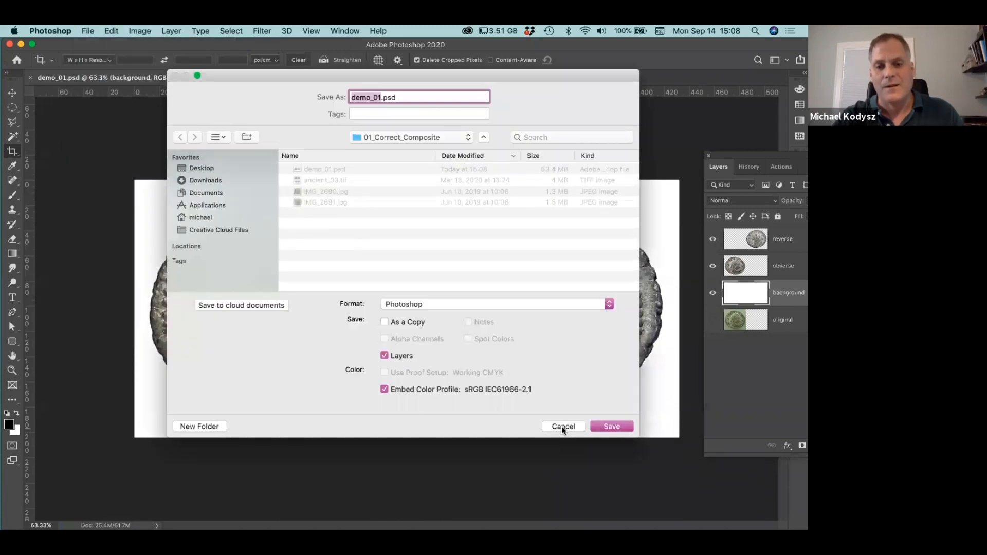
click(562, 427)
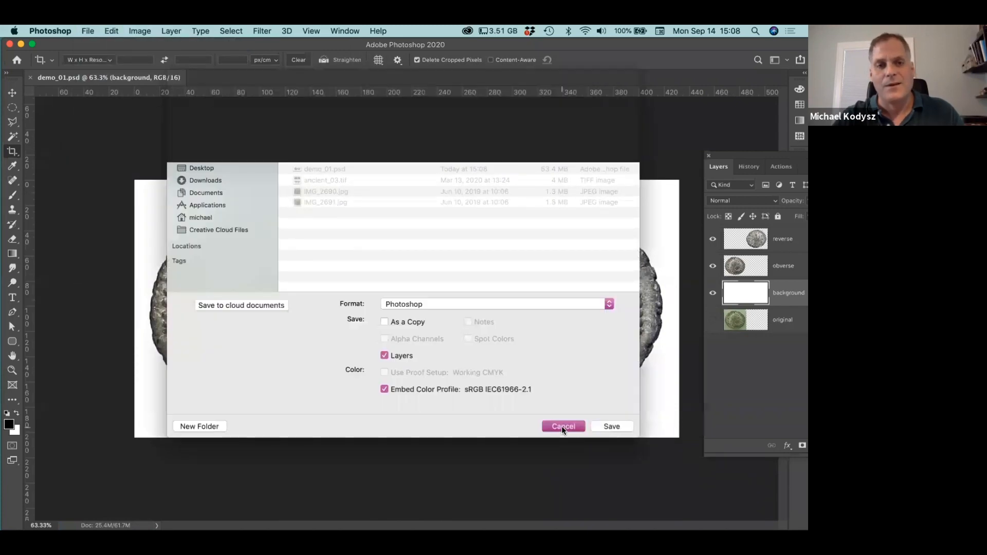
Resample the coin composite to a resolution of 72 pixels/inch using Preserve Details (enlargement).
click(139, 31)
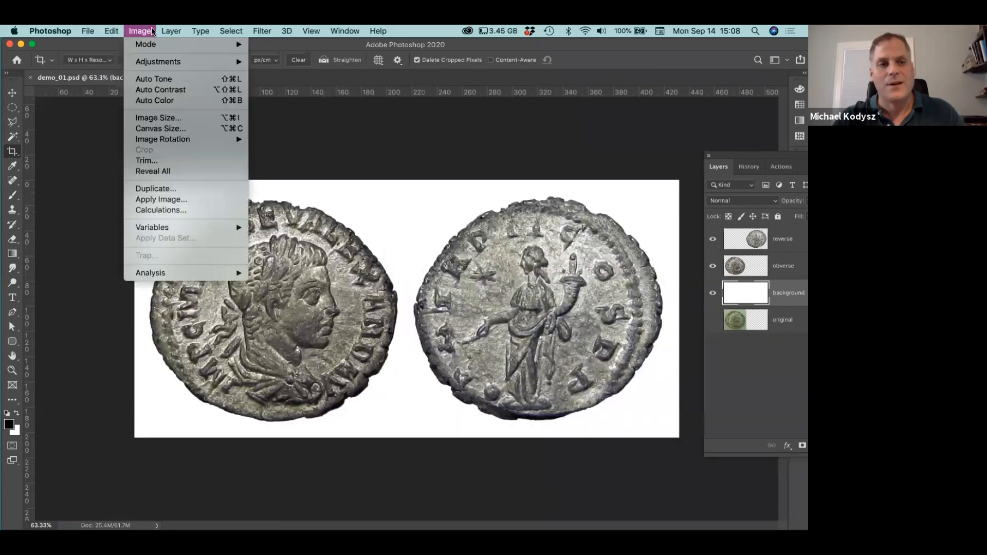
click(153, 122)
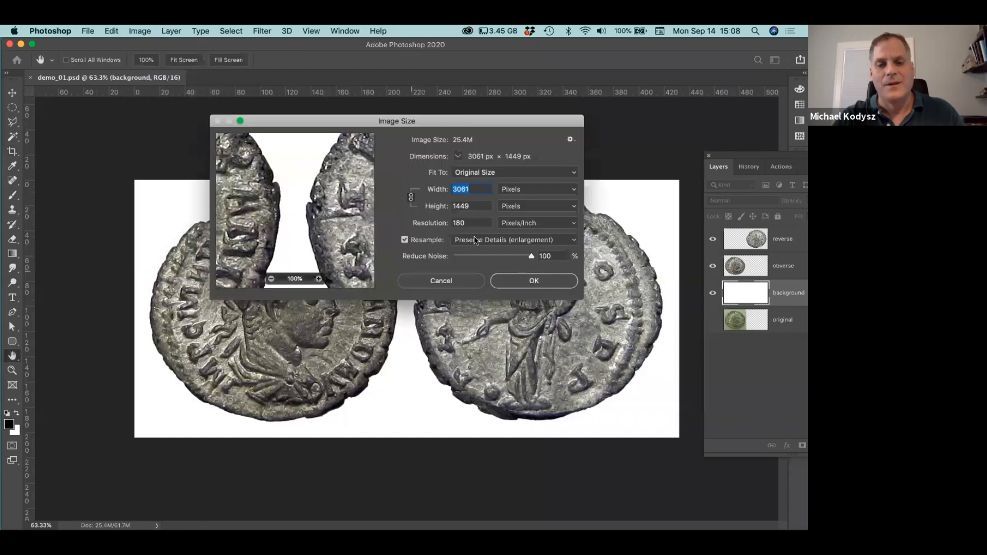
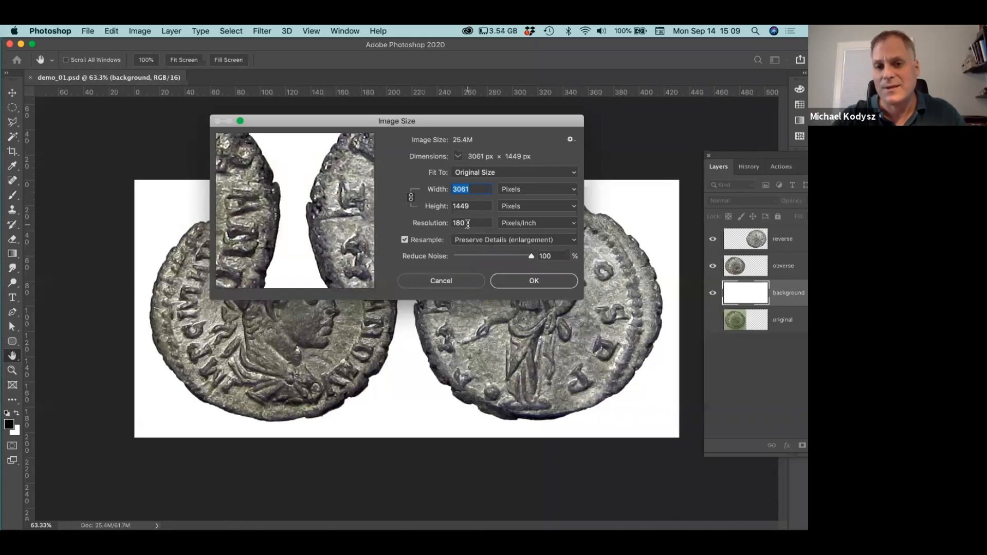
double_click(467, 224)
text(7)
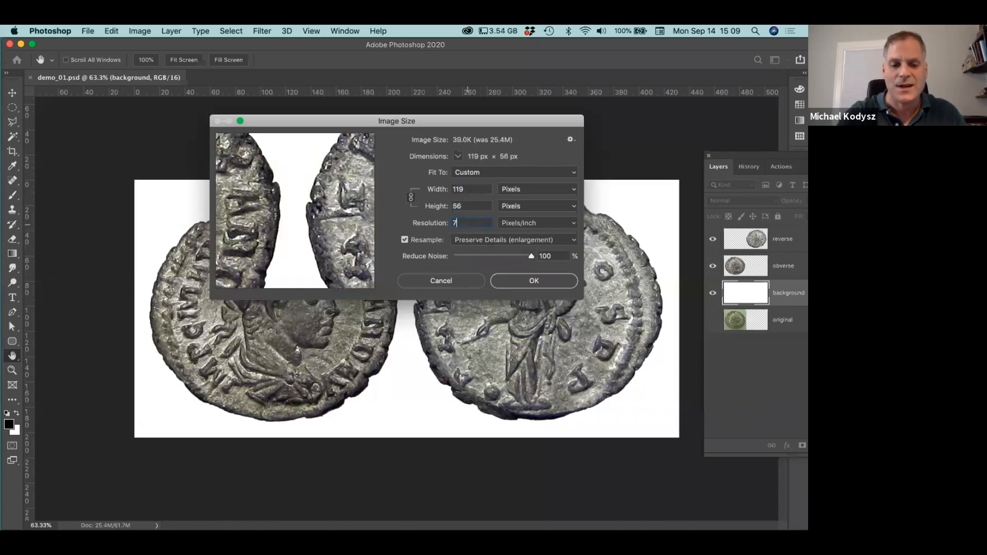
text(2)
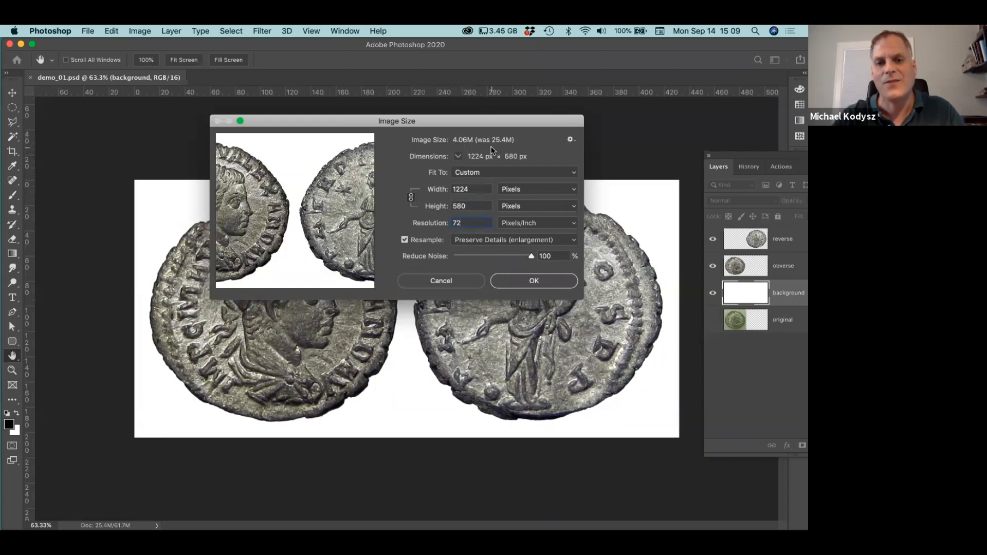
click(525, 280)
key(c)
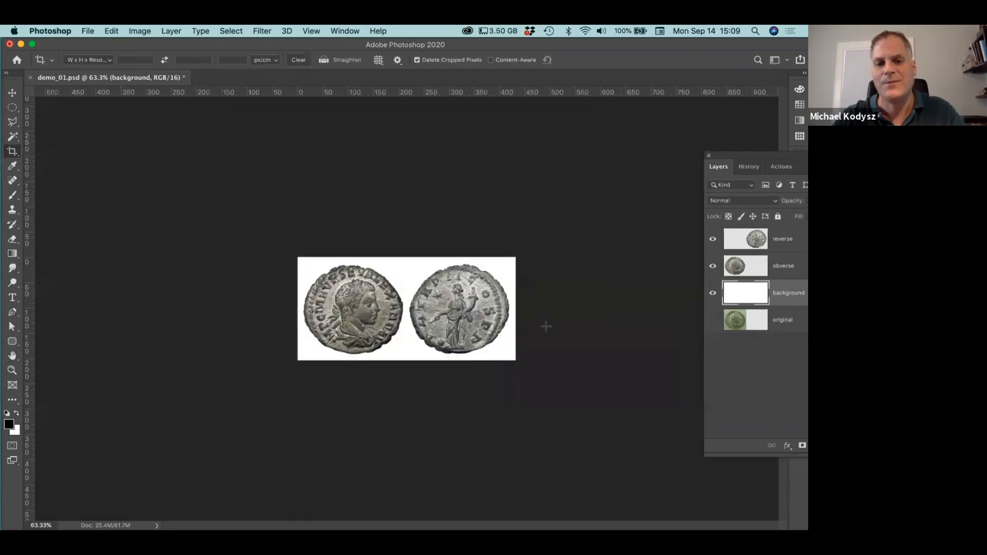
drag(494, 306, 513, 310)
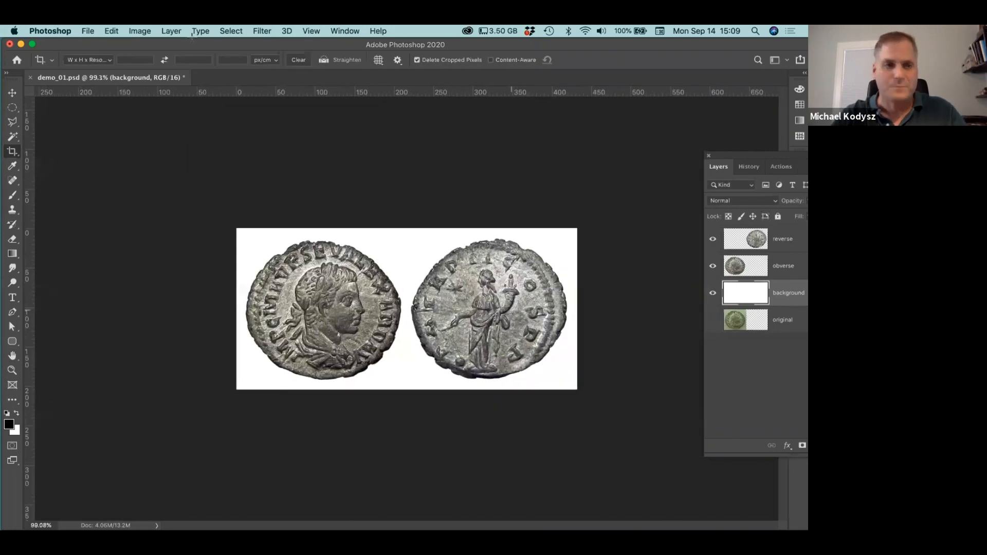
Save a JPEG copy as demo_01.jpg at quality 12 (Maximum) with the Baseline ("Standard") format.
click(90, 31)
click(100, 157)
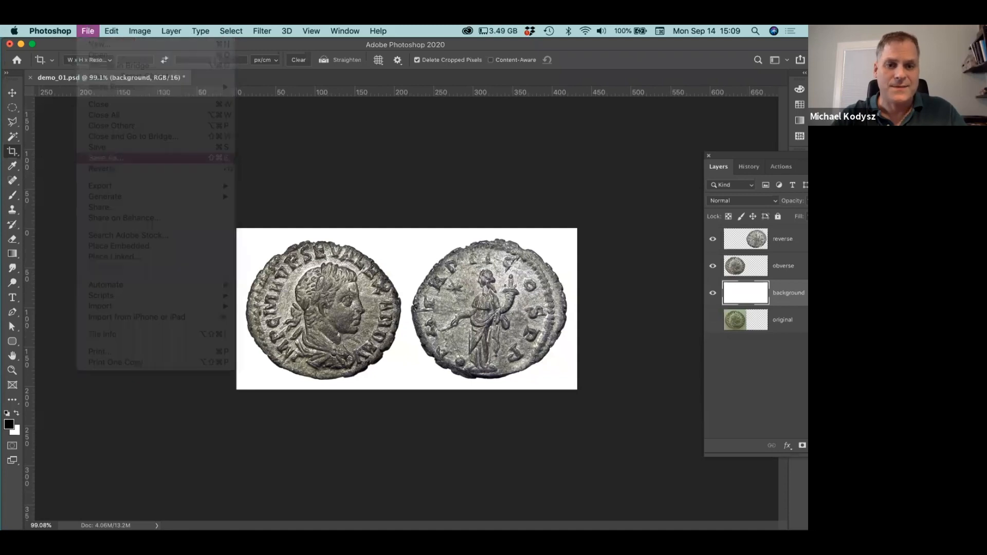
click(423, 303)
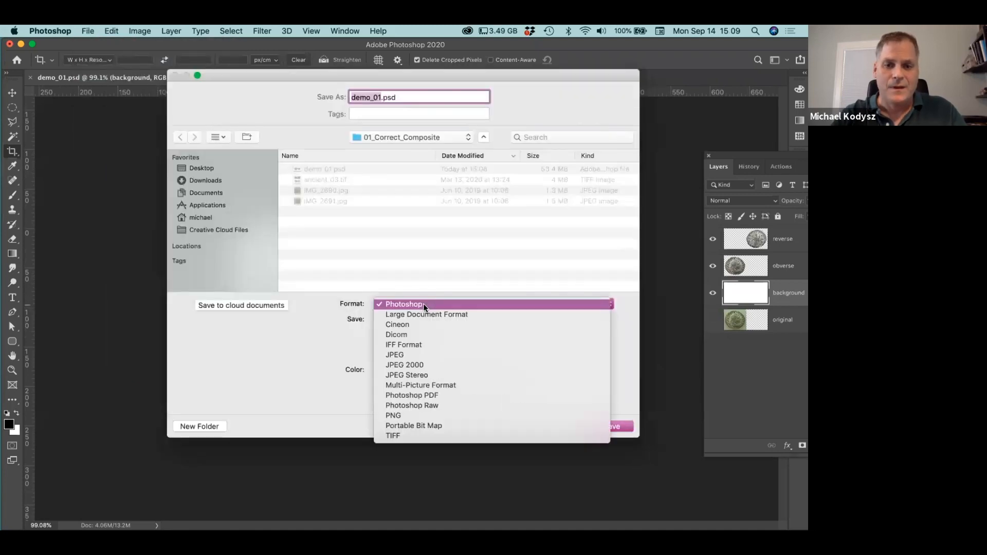
click(411, 356)
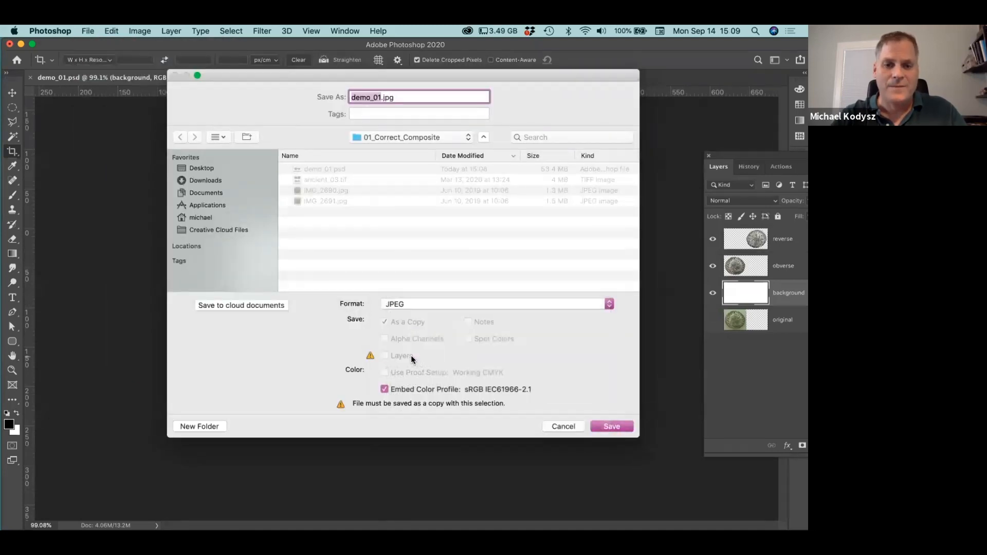
click(611, 426)
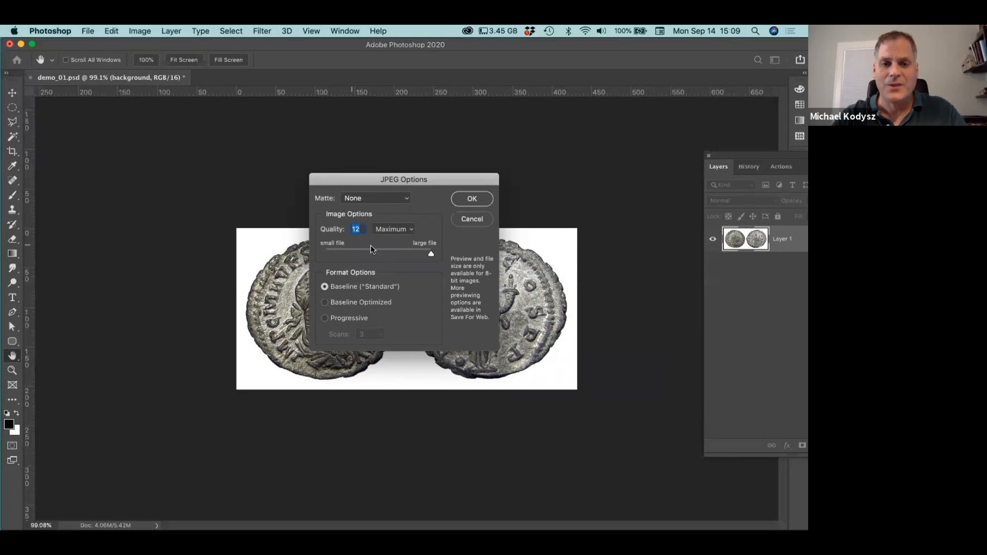
click(471, 199)
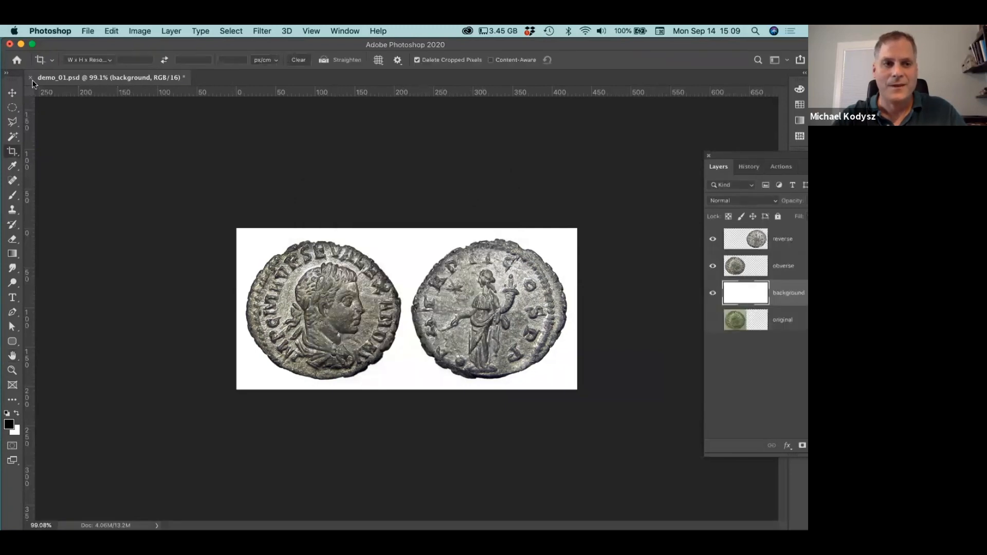
Save the resized demo_01.psd and close it, and close IMG_2690.jpg without saving its changes.
key(super+s)
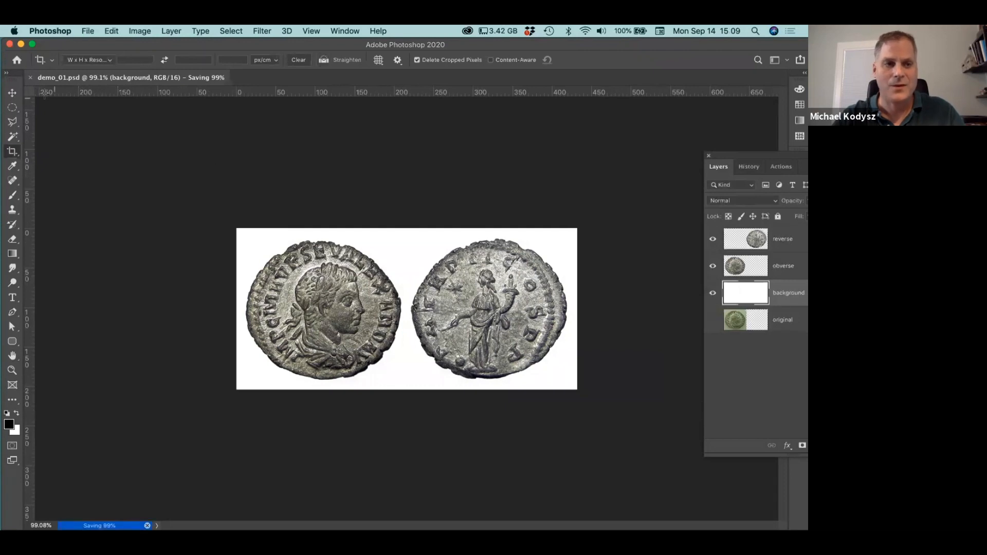
click(30, 79)
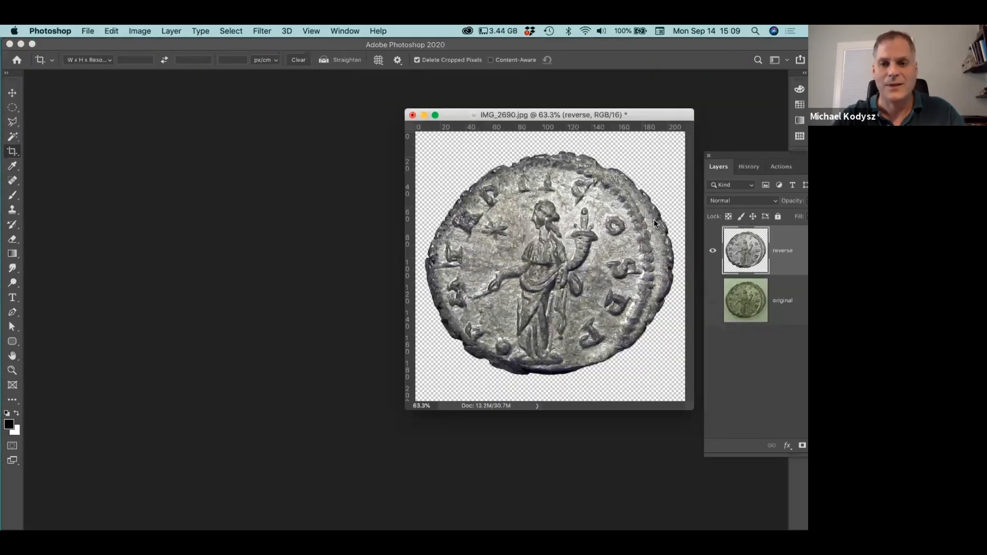
click(411, 114)
click(366, 209)
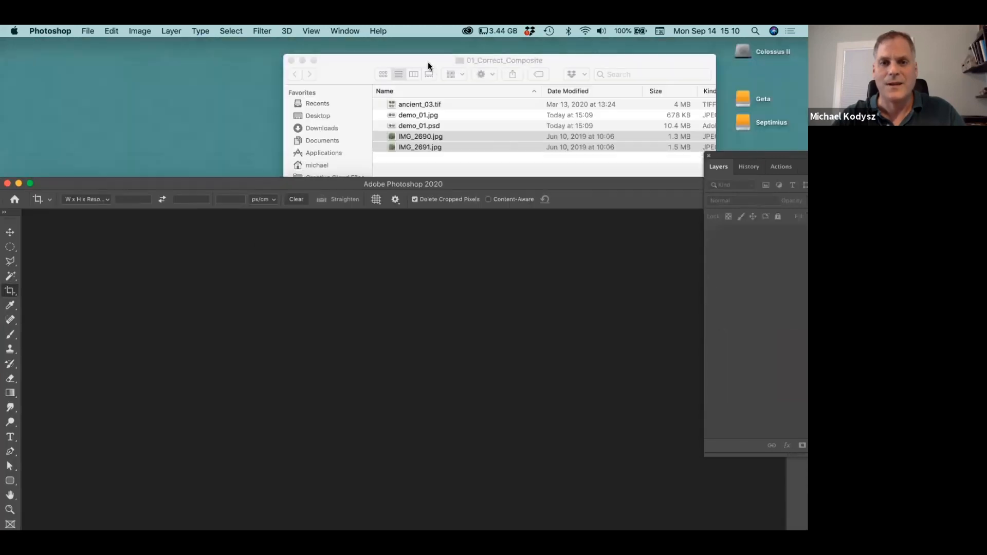
Switch to Finder, view demo_01.jpg in Preview, and close both the image and the 01_Correct_Composite folder window.
click(428, 61)
click(444, 200)
click(404, 114)
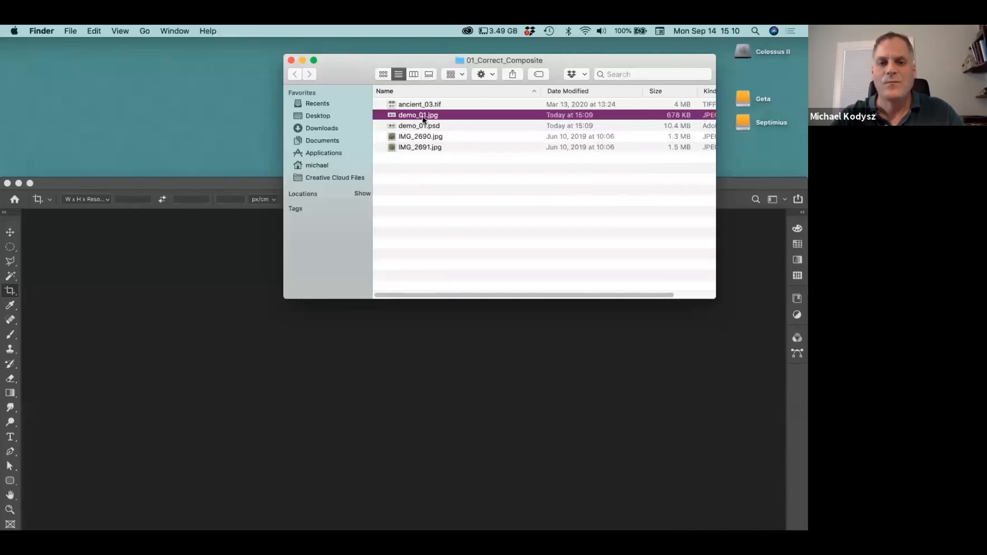
double_click(408, 115)
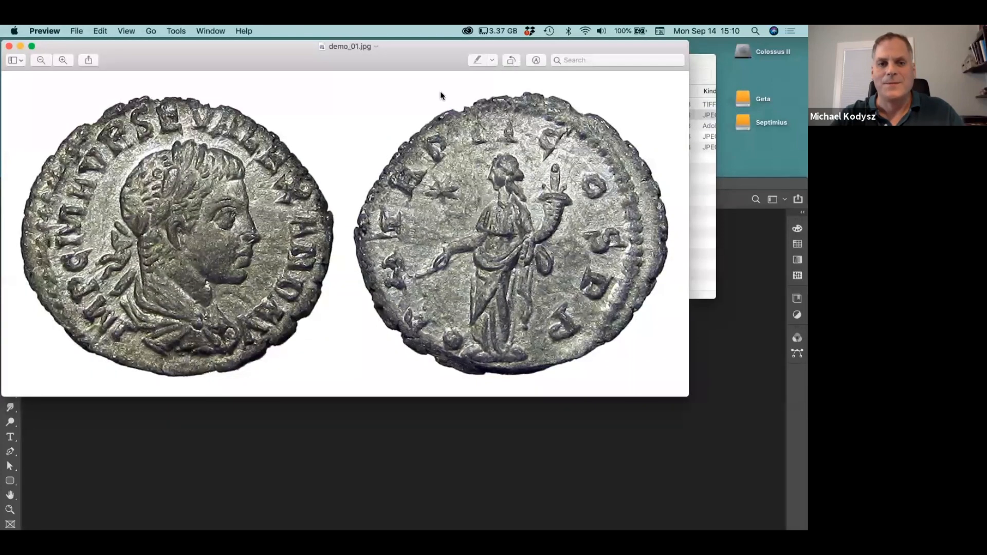
drag(246, 61, 296, 91)
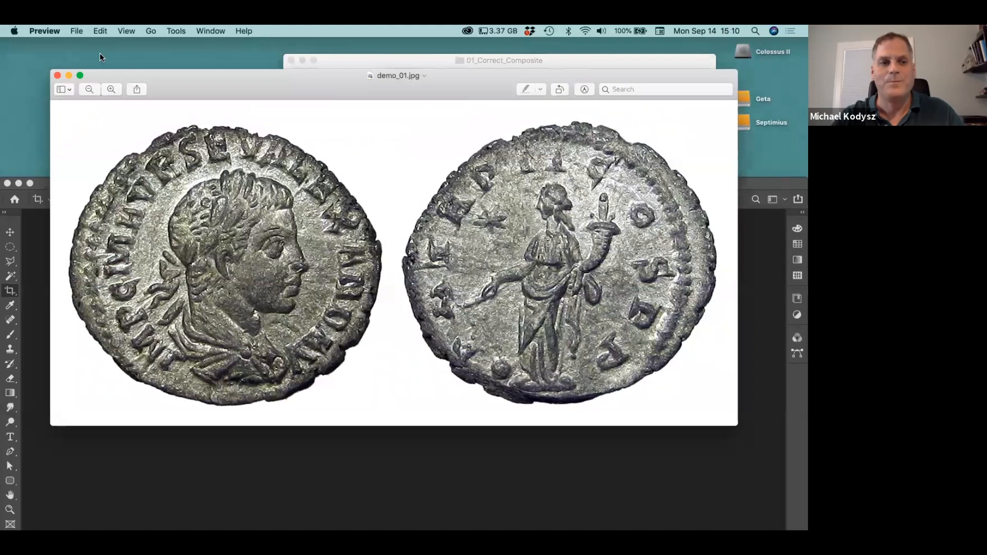
click(58, 76)
click(326, 69)
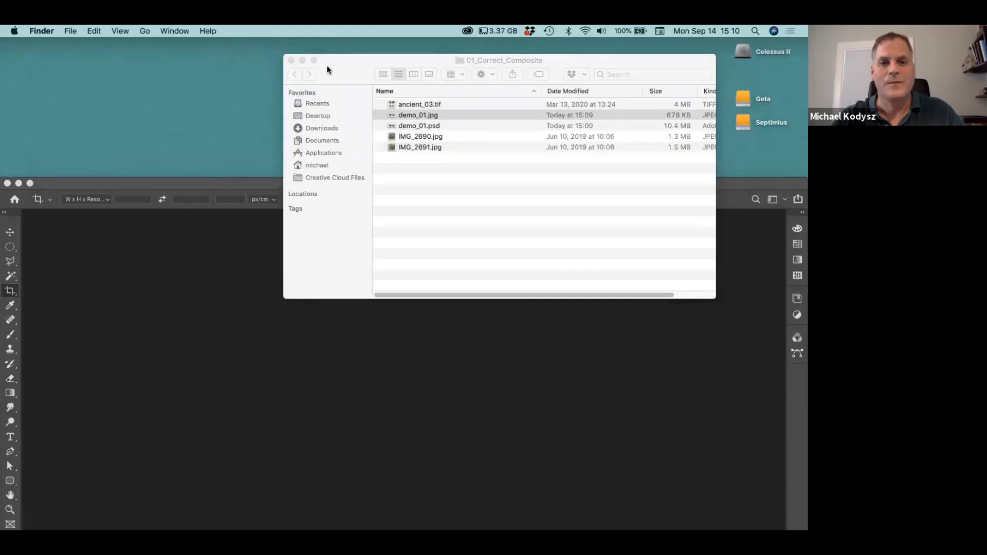
click(290, 61)
Place the 02_Retouching_Composite folder in the visible desktop area above the Photoshop window and open it.
mouse_move(331, 179)
mouse_down()
mouse_move(341, 129)
mouse_move(338, 165)
mouse_up()
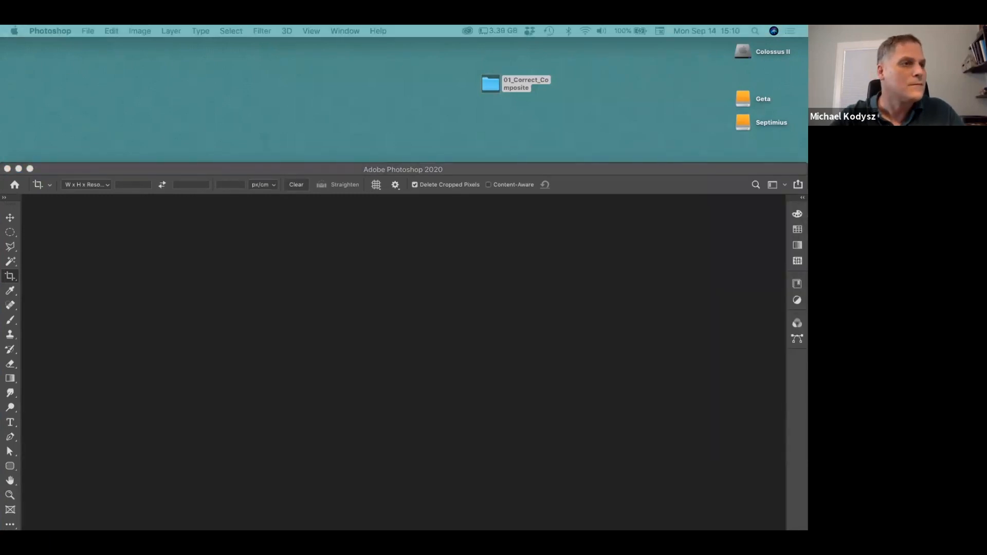
drag(396, 180, 440, 125)
click(440, 125)
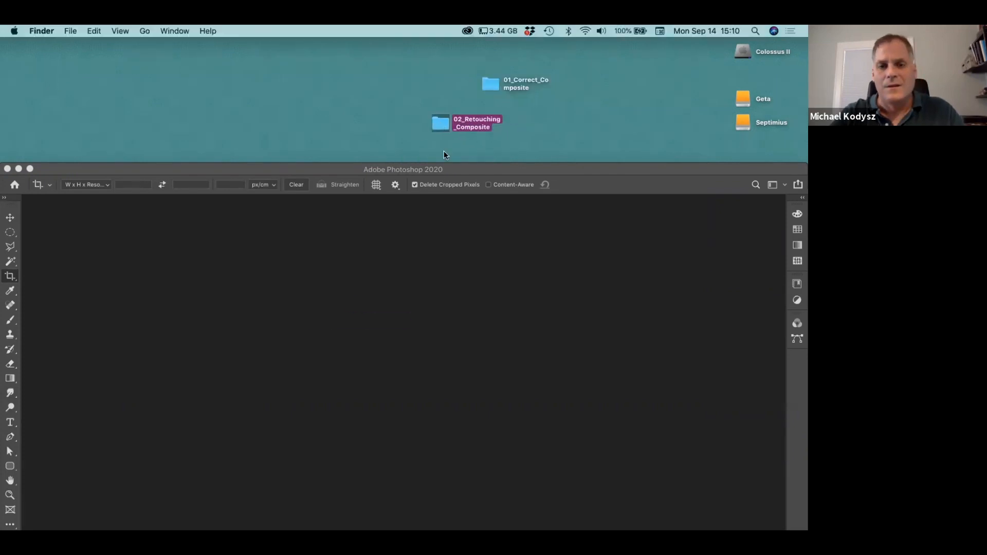
double_click(439, 125)
drag(384, 103, 459, 61)
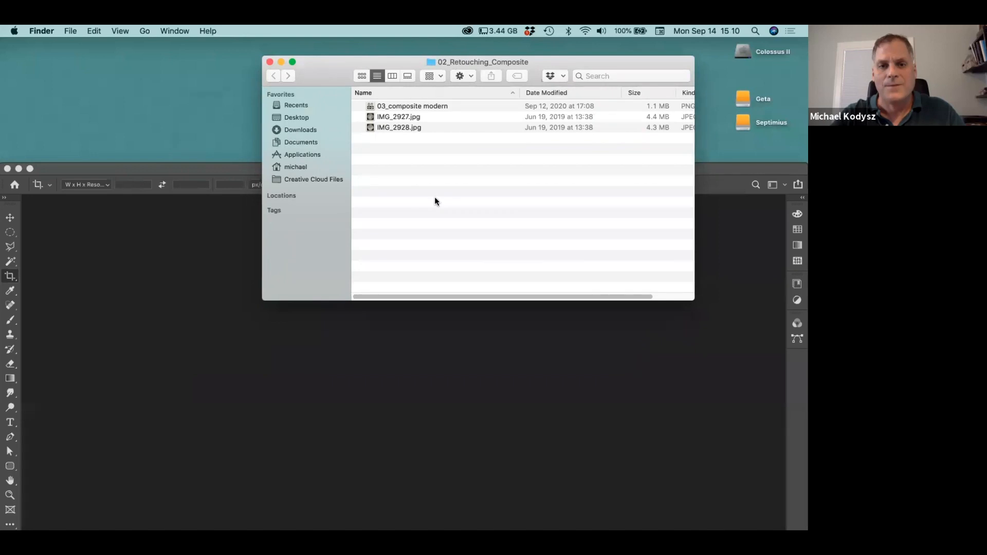
View the reference image 03_composite modern in an enlarged Preview window and return to the 02_Retouching_Composite folder.
click(402, 106)
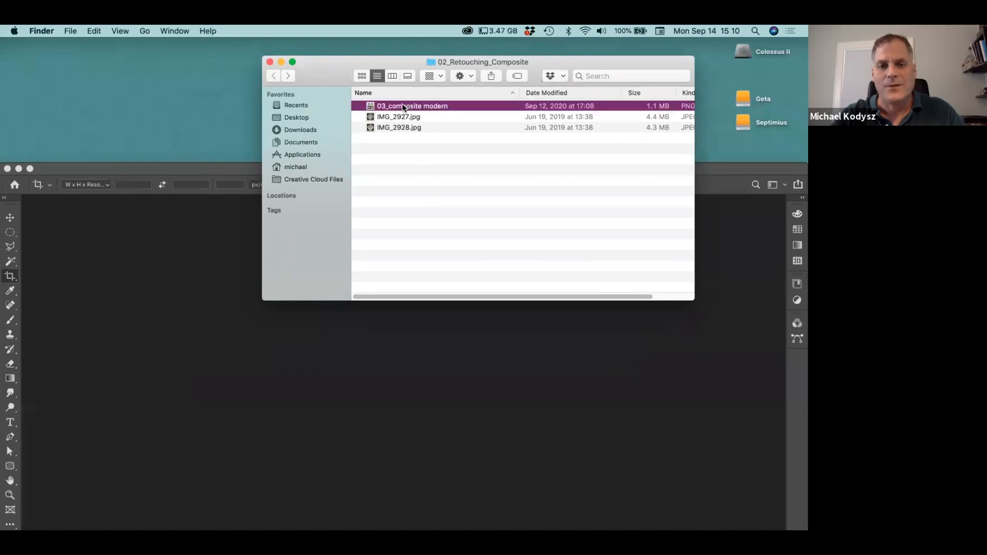
double_click(402, 105)
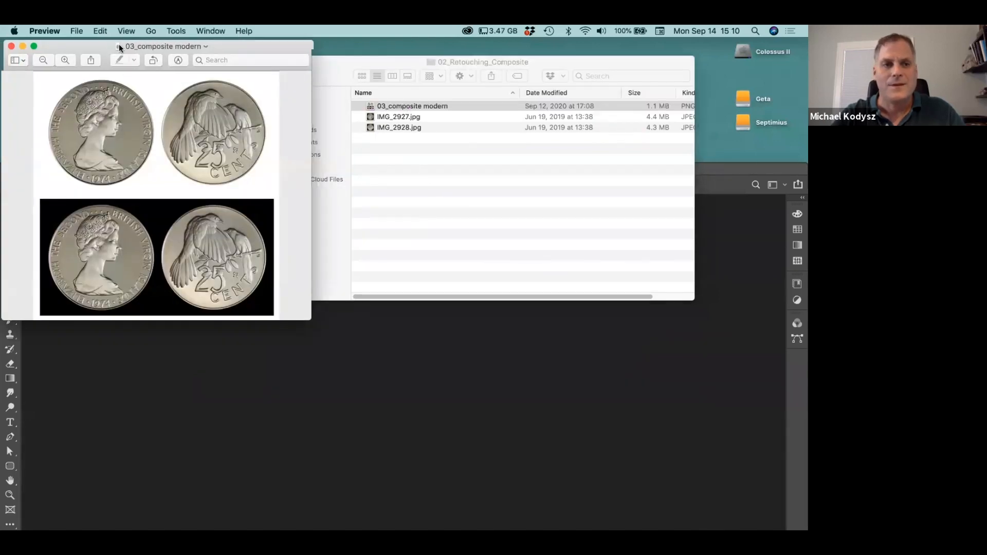
drag(118, 44, 255, 51)
drag(447, 324, 580, 430)
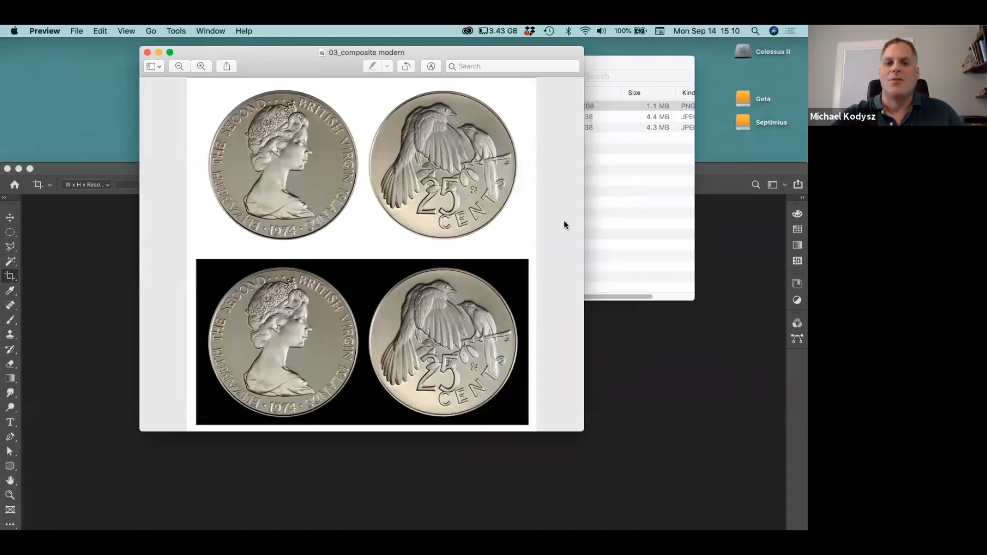
click(602, 218)
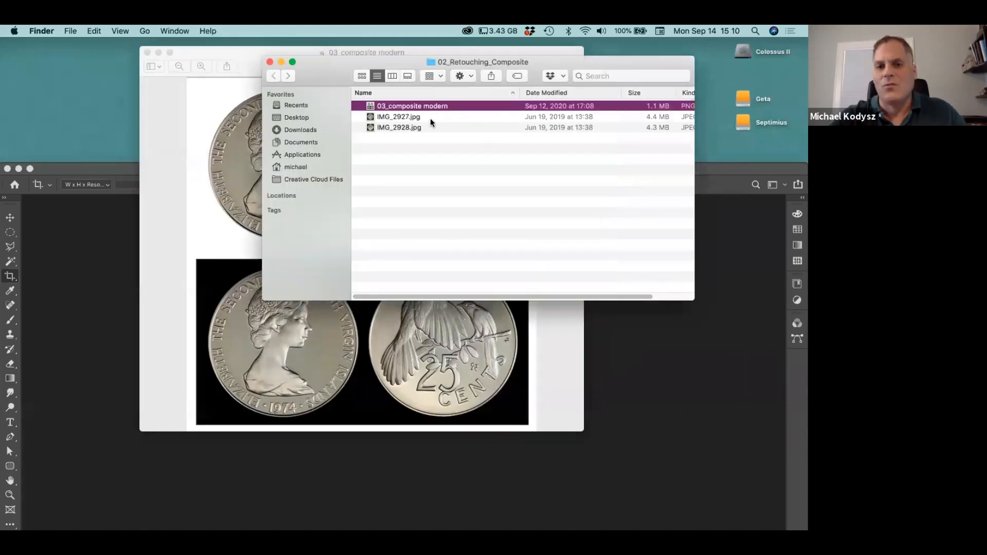
Open IMG_2927.jpg and IMG_2928.jpg from the 02_Retouching_Composite folder together in Photoshop.
click(397, 116)
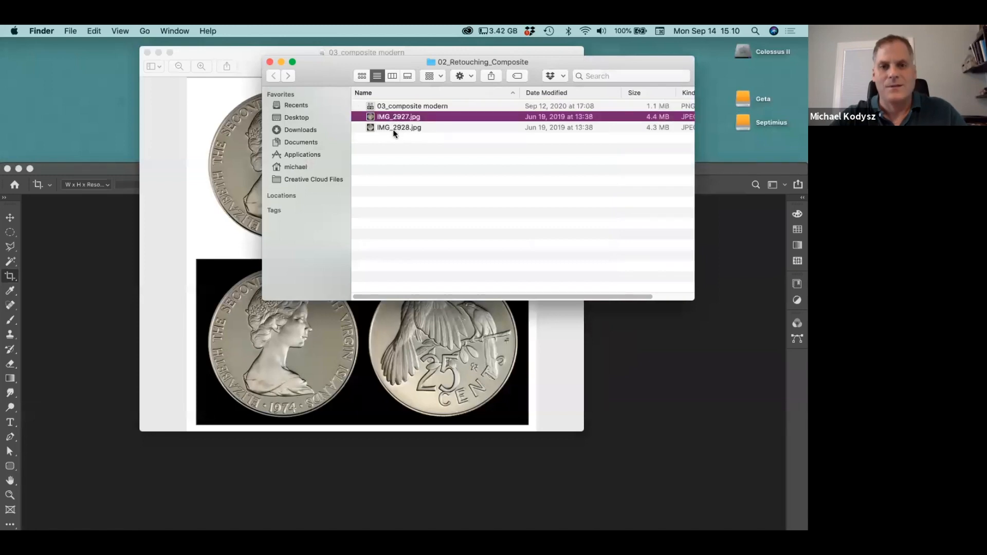
shift+click(393, 130)
right_click(392, 130)
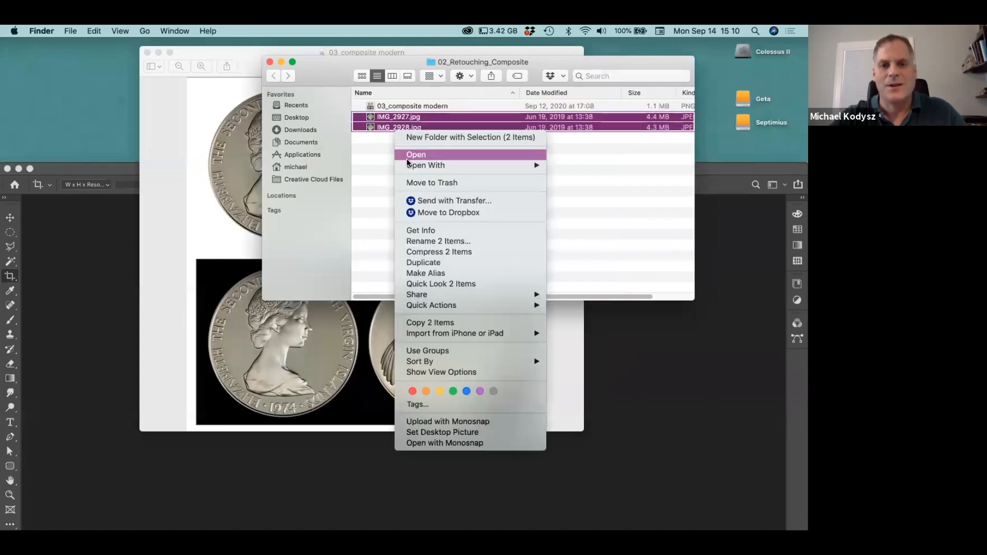
mouse_move(409, 165)
click(627, 205)
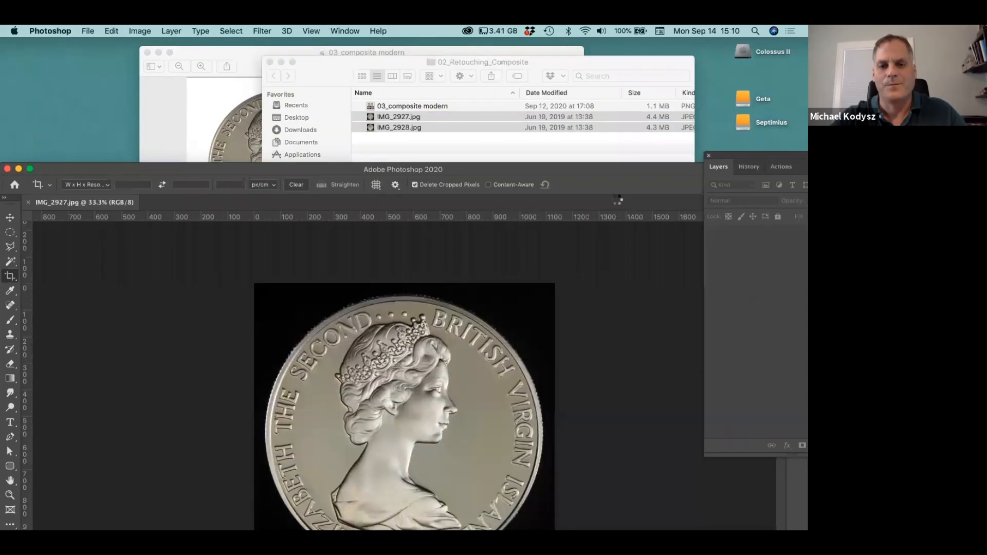
Take another look at the 03_composite modern reference, close it, and enlarge the Photoshop window to fill the screen.
drag(371, 122, 365, 93)
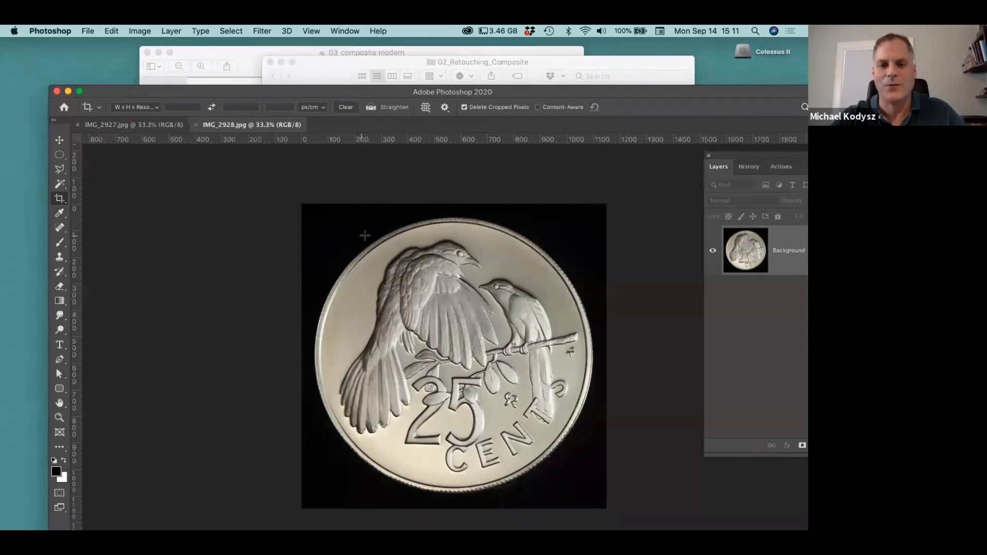
drag(347, 92, 363, 286)
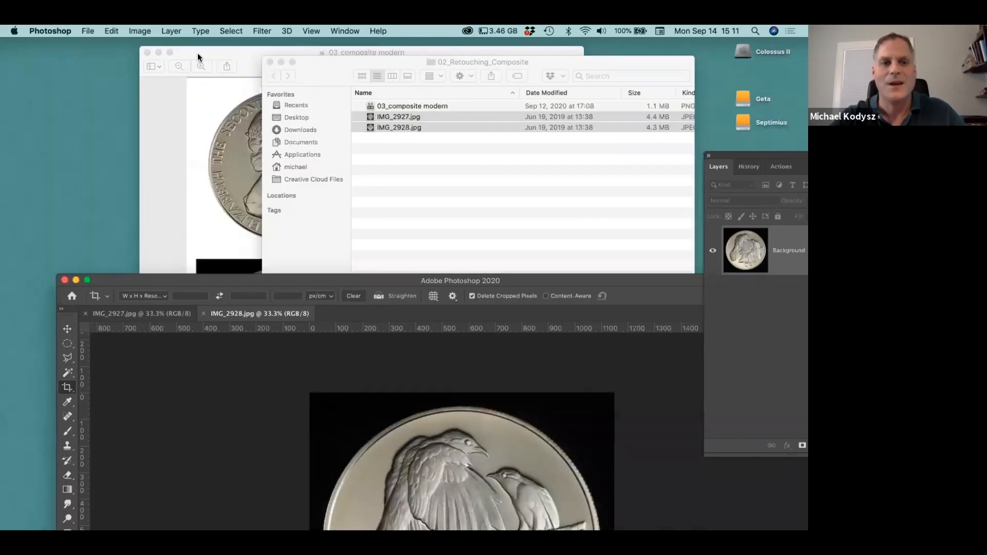
click(197, 53)
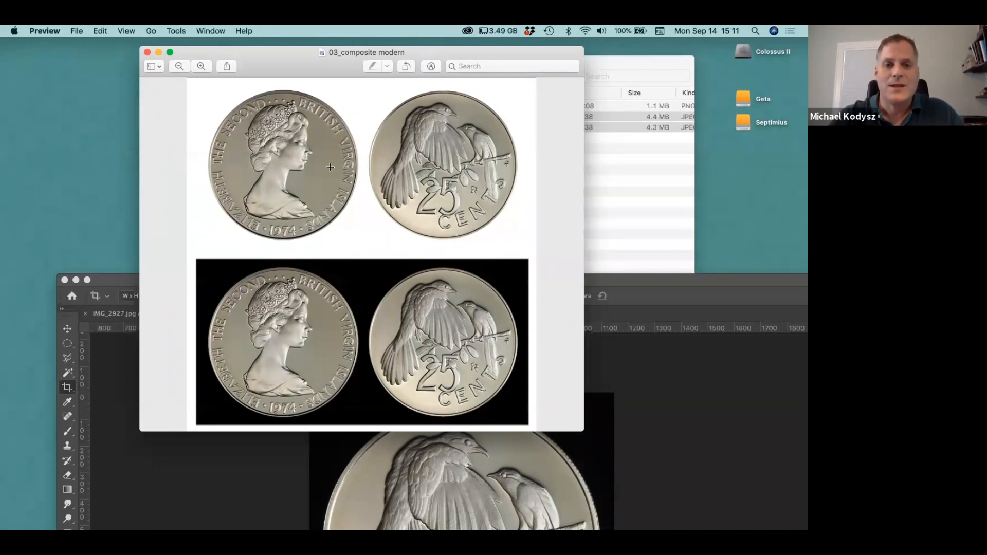
click(649, 282)
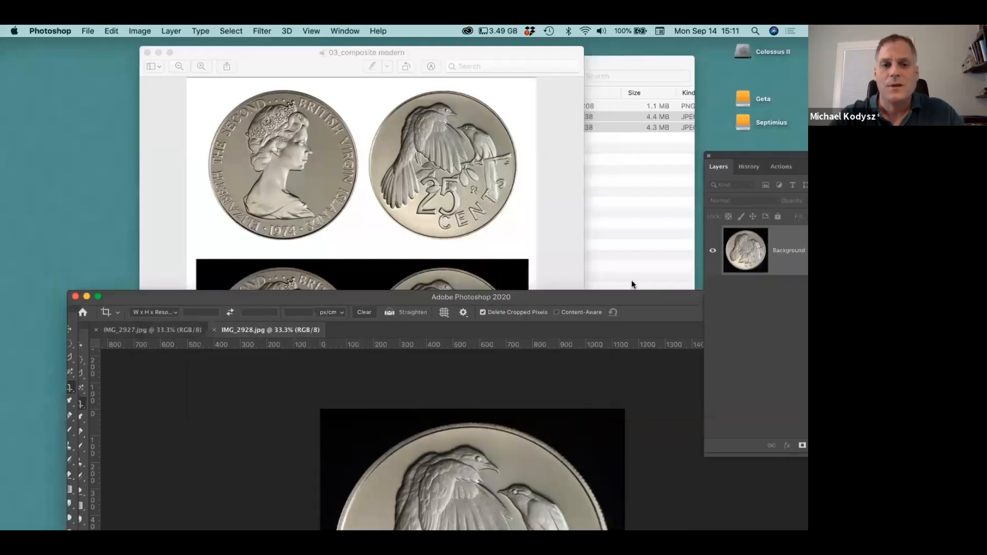
click(148, 53)
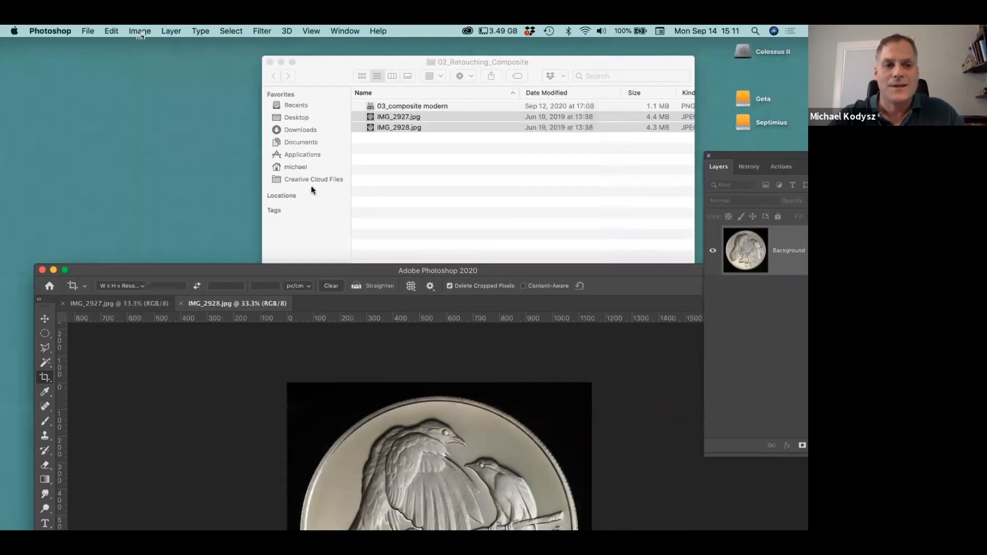
double_click(390, 271)
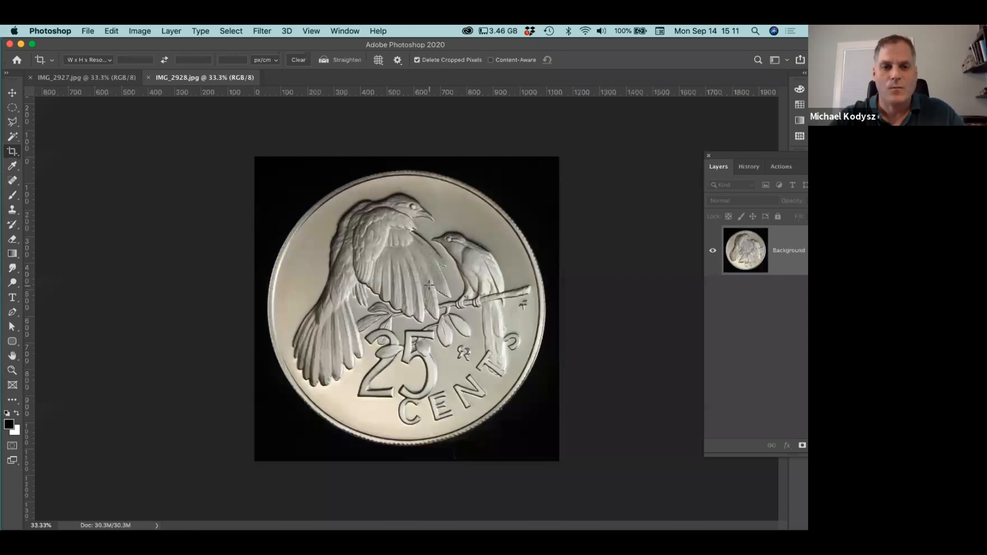
Convert IMG_2928.jpg and IMG_2927.jpg to 16 Bits/Channel.
click(145, 31)
mouse_move(149, 44)
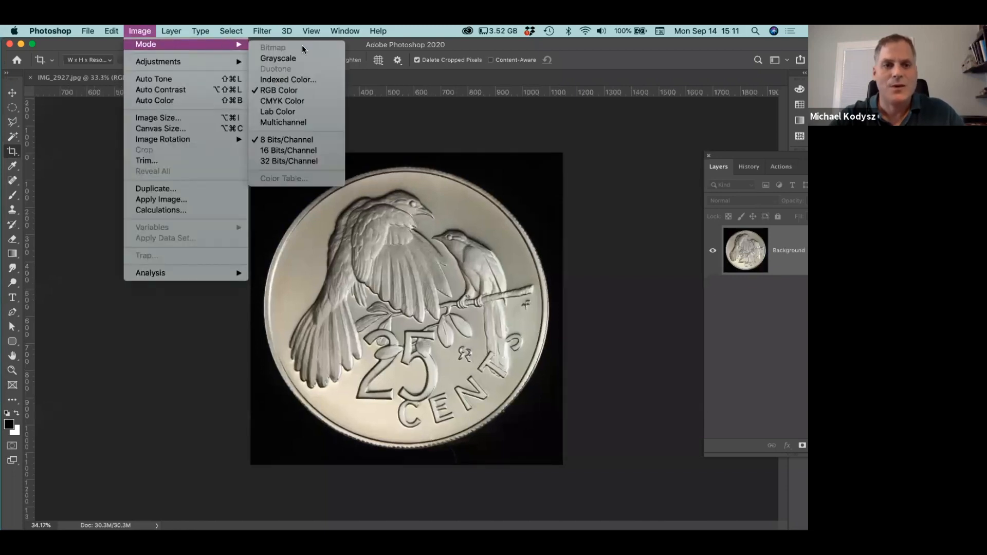
click(288, 150)
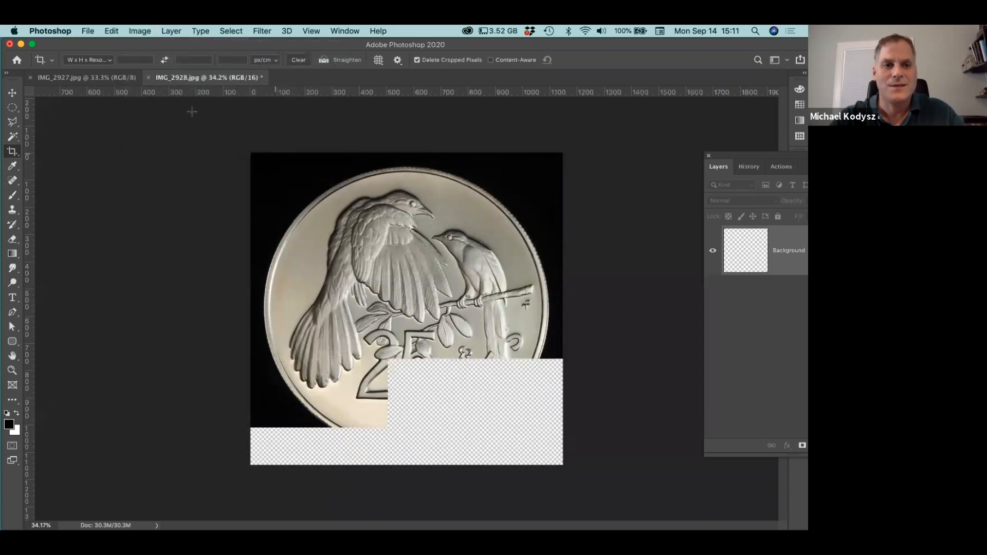
click(96, 78)
click(140, 31)
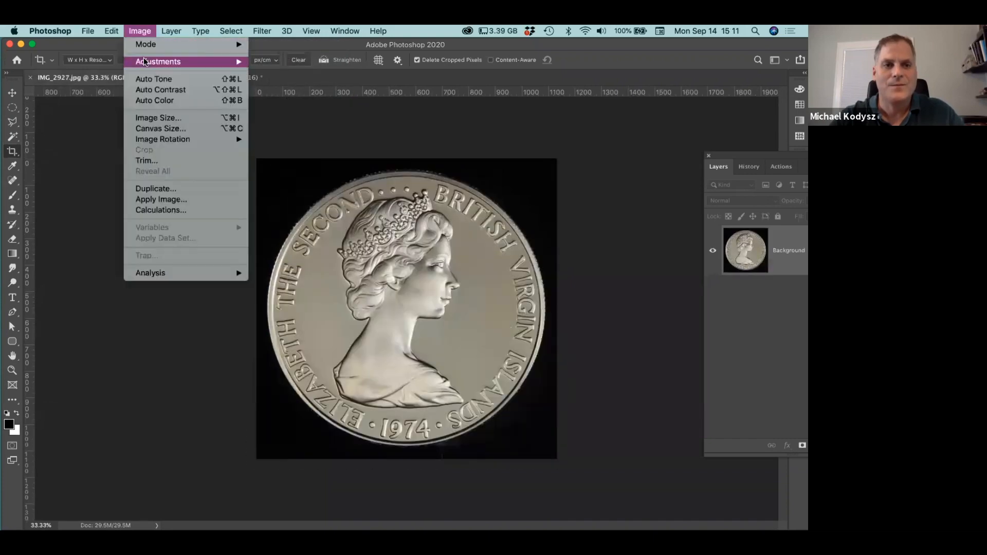
mouse_move(184, 46)
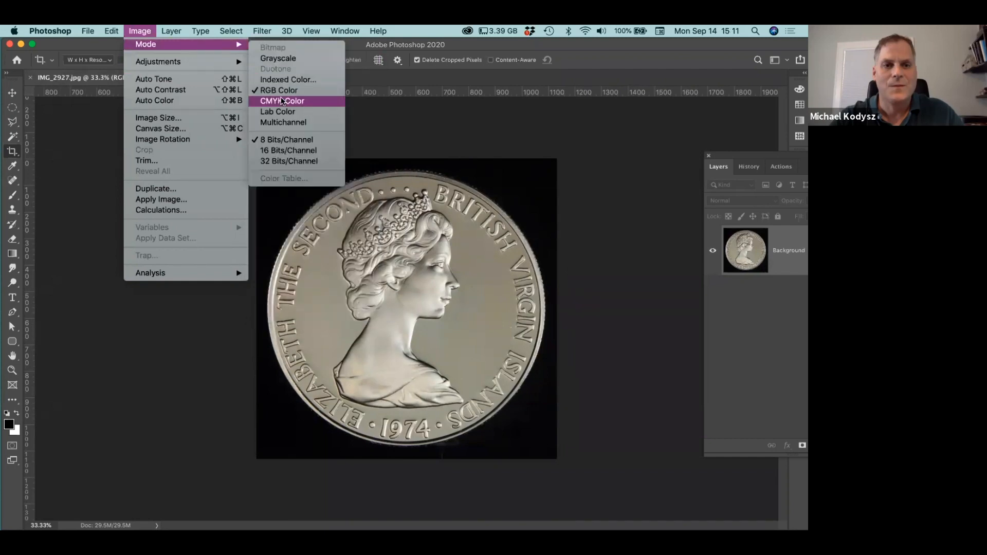
click(282, 151)
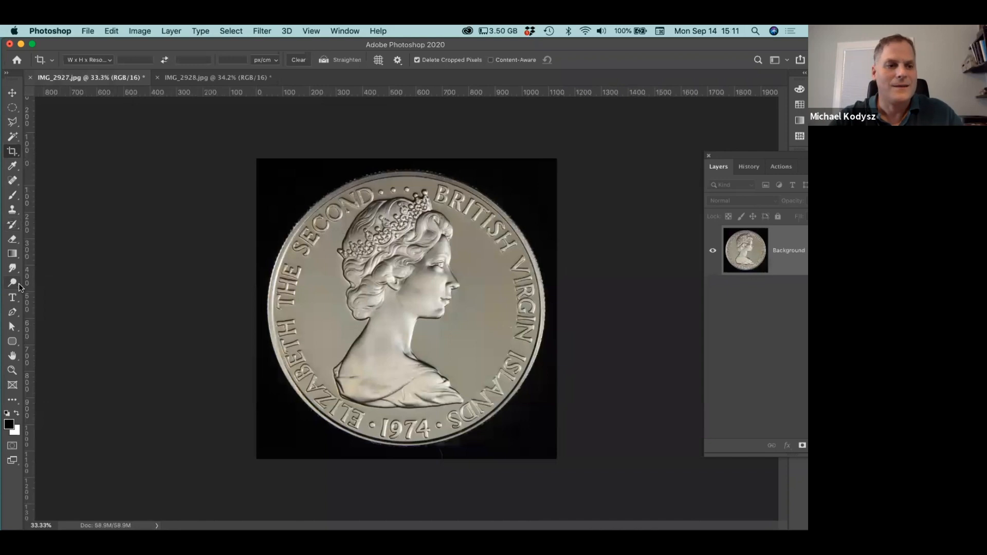
Activate the Move tool with Auto-Select off, and place a narrower Layers panel fully in view beside the coin image.
click(12, 92)
click(66, 59)
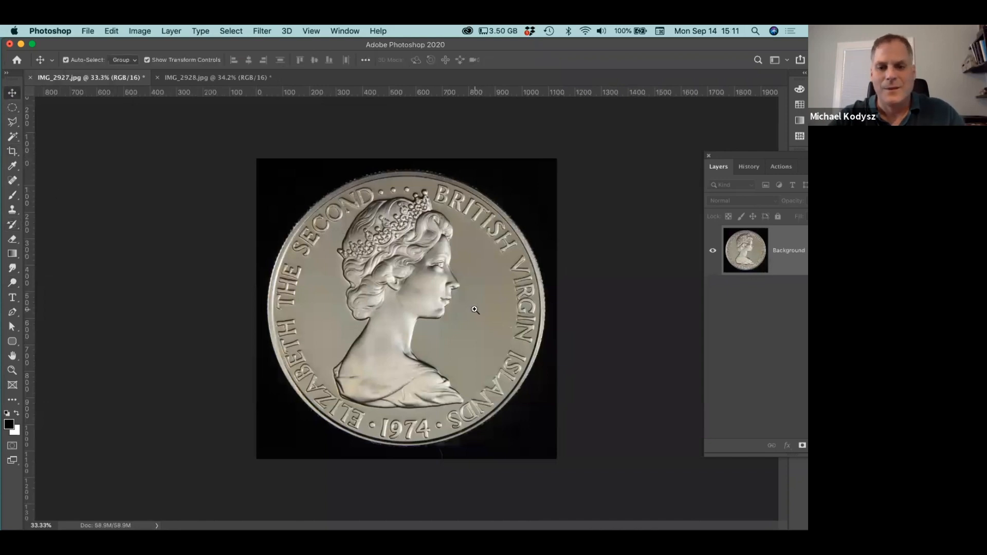
drag(730, 153, 640, 147)
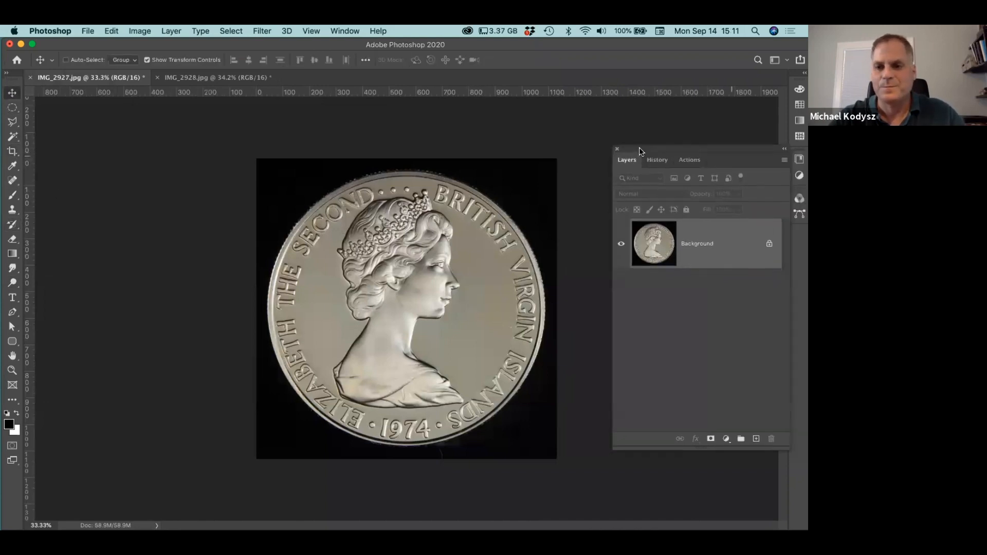
drag(611, 328, 658, 328)
Inspect the portrait, the surrounding field and the lettering in IMG_2927.jpg at high magnification for dust, marks and scratches.
drag(475, 296, 509, 309)
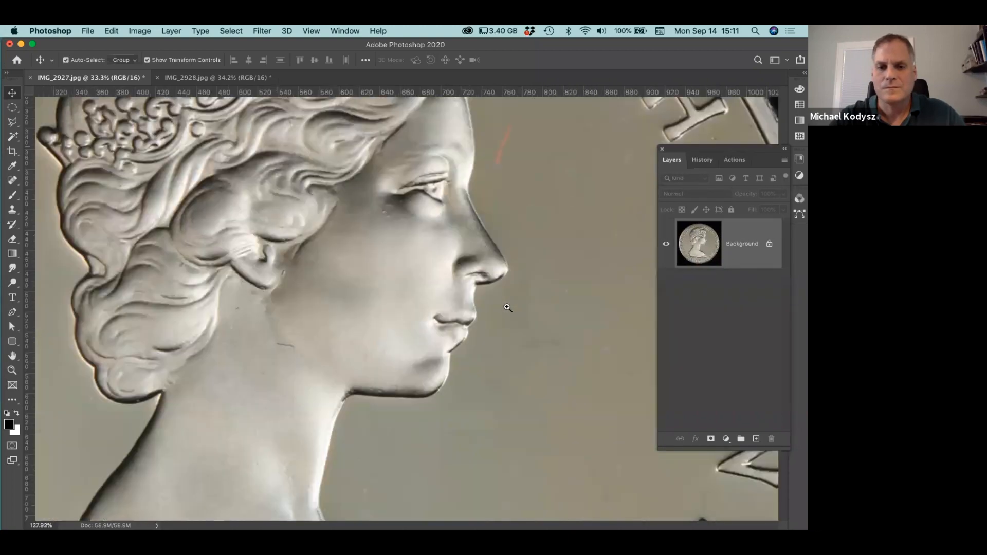
drag(532, 196, 455, 291)
drag(500, 323, 469, 319)
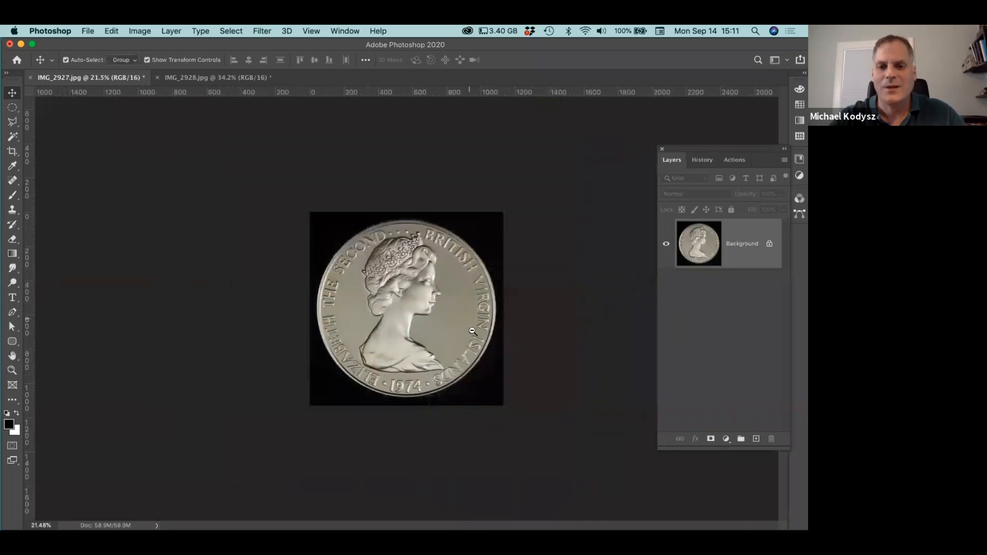
drag(438, 275, 460, 295)
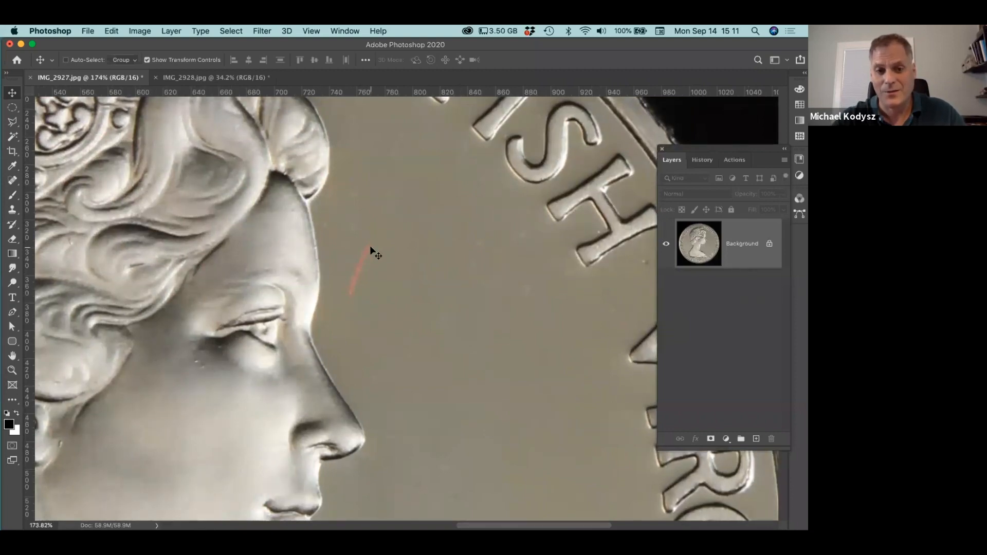
drag(524, 287, 418, 288)
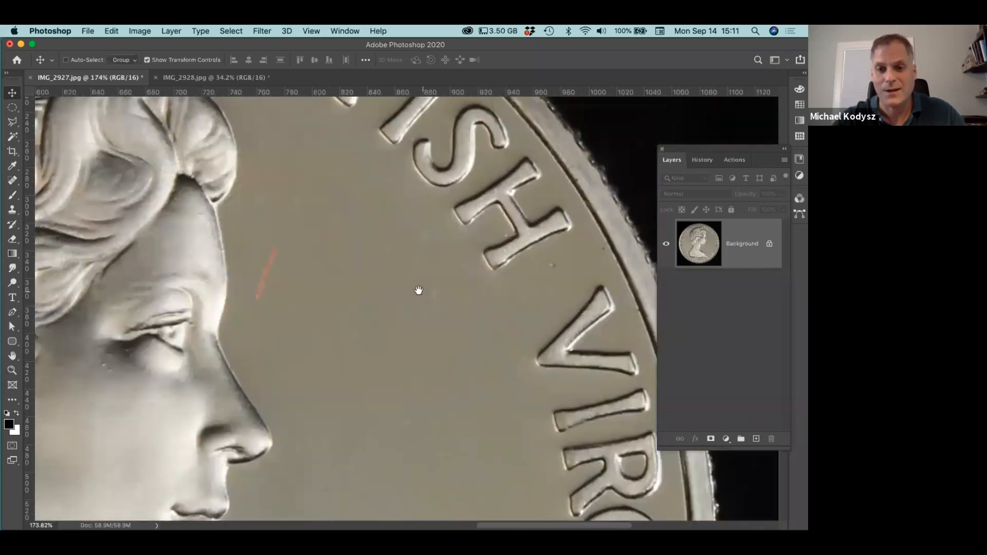
drag(480, 361, 441, 229)
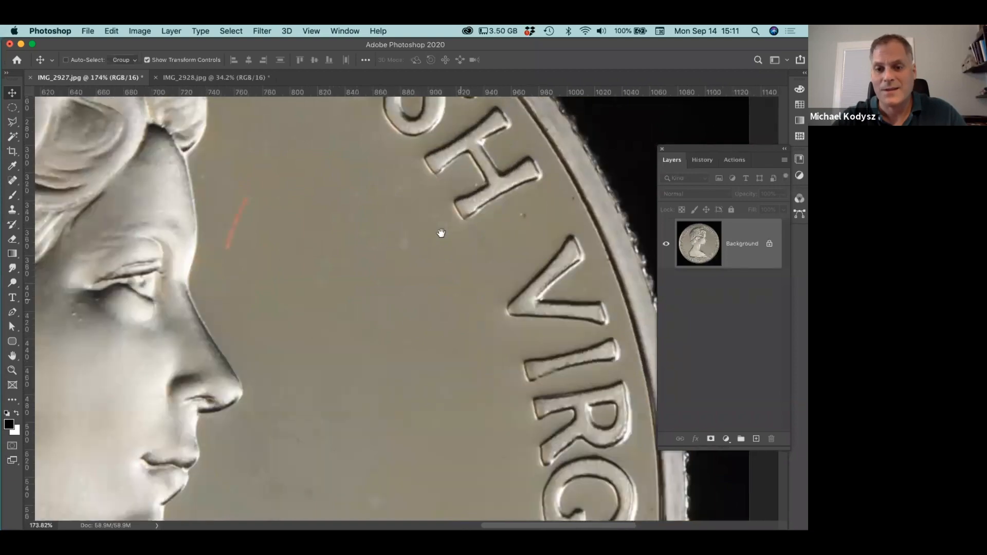
drag(428, 372, 564, 312)
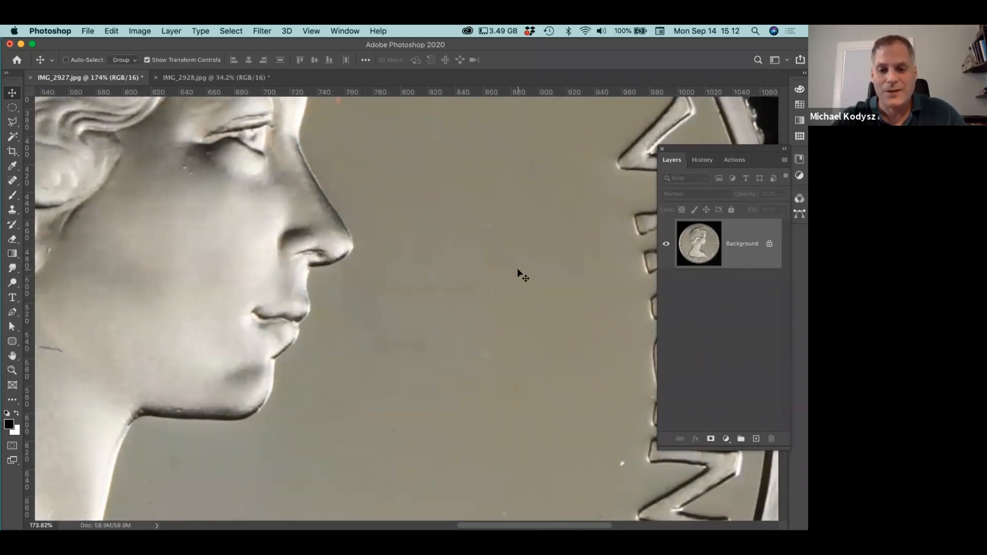
scroll(489, 377, down, 3)
scroll(537, 384, left, 2)
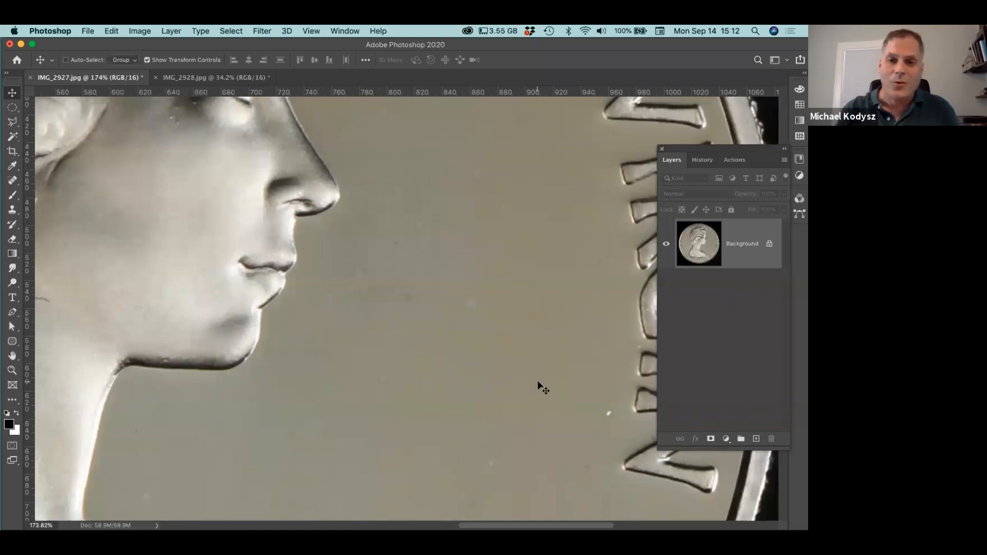
drag(371, 225, 487, 385)
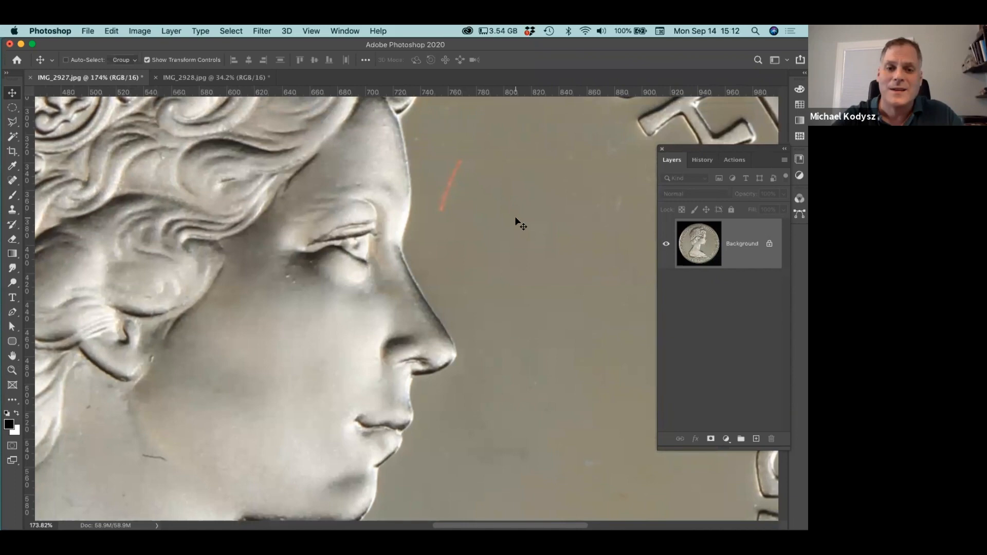
drag(505, 297, 456, 263)
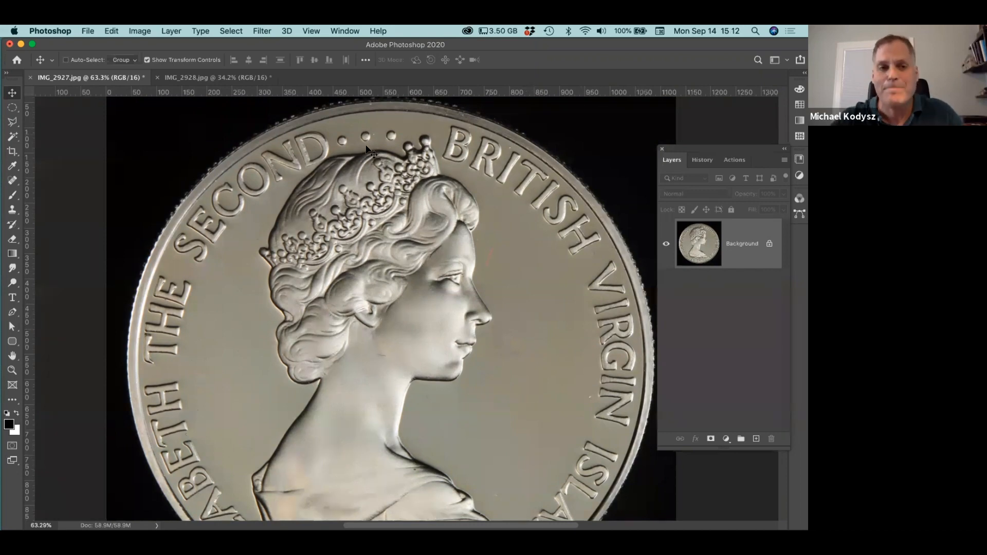
Inspect the birds, the branch and the surrounding field in IMG_2928.jpg up close for dust and blemishes.
click(208, 77)
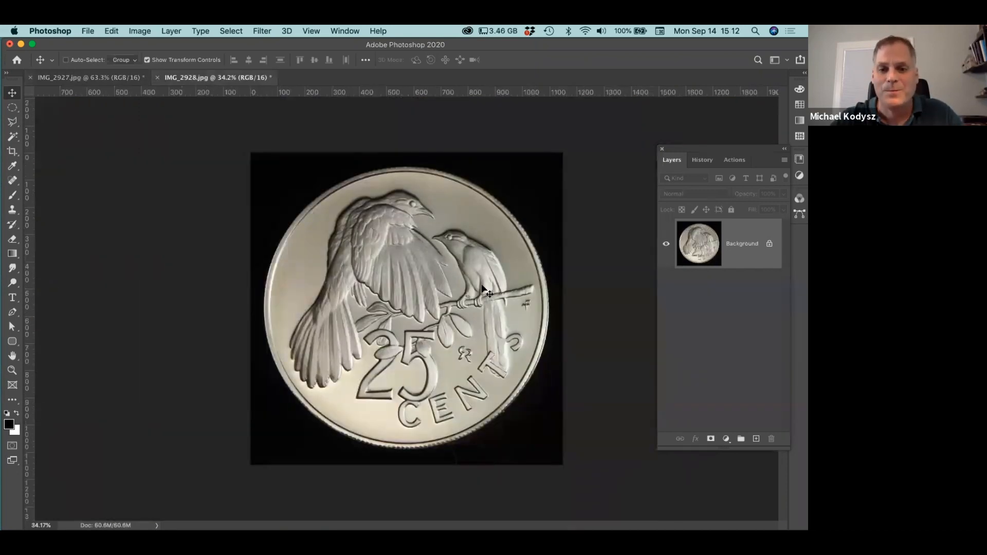
drag(511, 282, 559, 321)
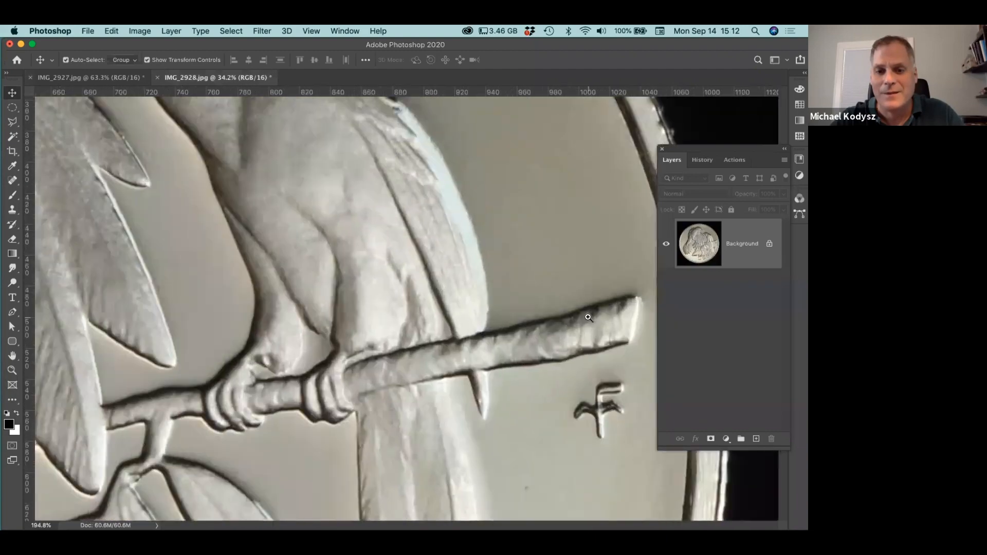
drag(452, 308, 443, 220)
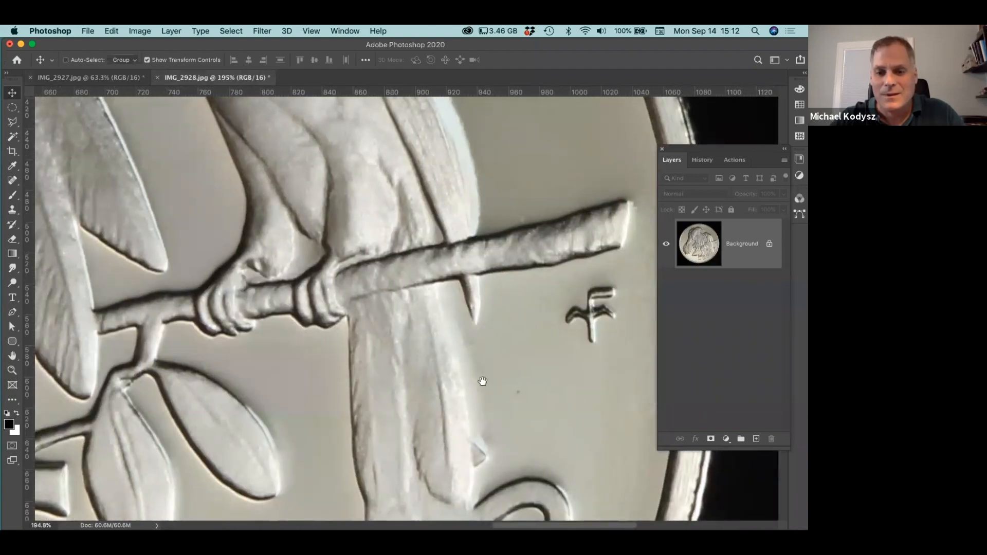
drag(382, 252, 464, 500)
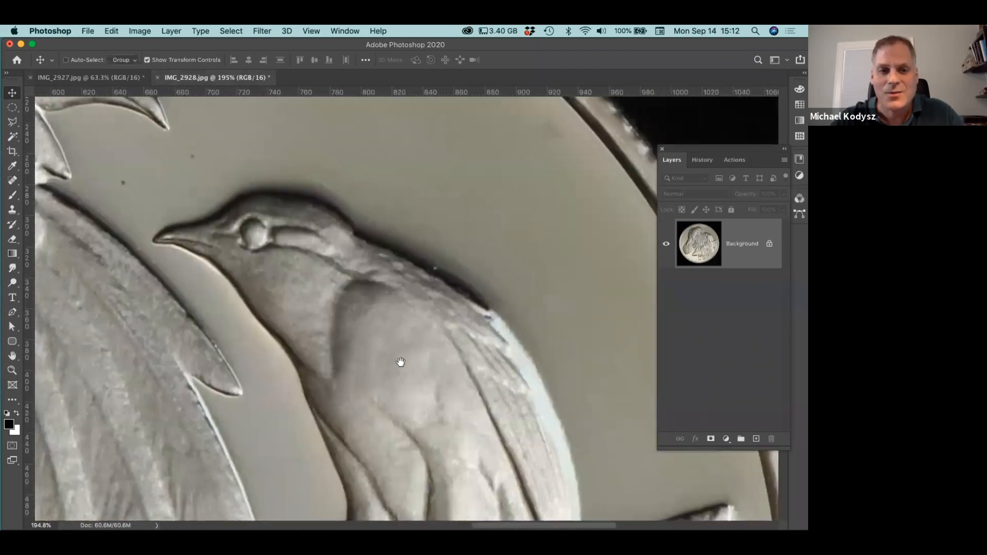
drag(402, 361, 441, 422)
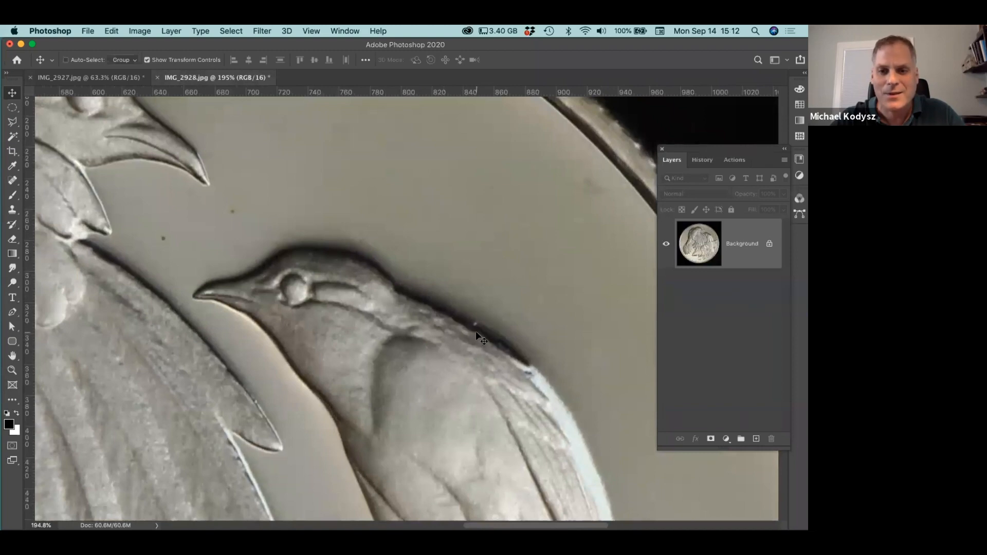
drag(286, 309, 458, 421)
scroll(456, 365, down, 8)
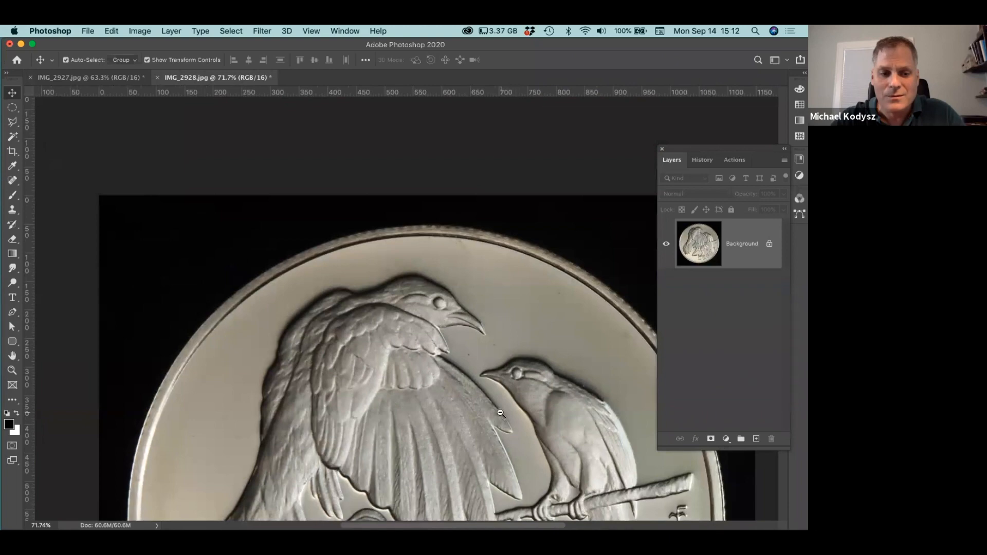
Return to IMG_2927.jpg and bring the red mark in front of the portrait's forehead into close view.
click(82, 78)
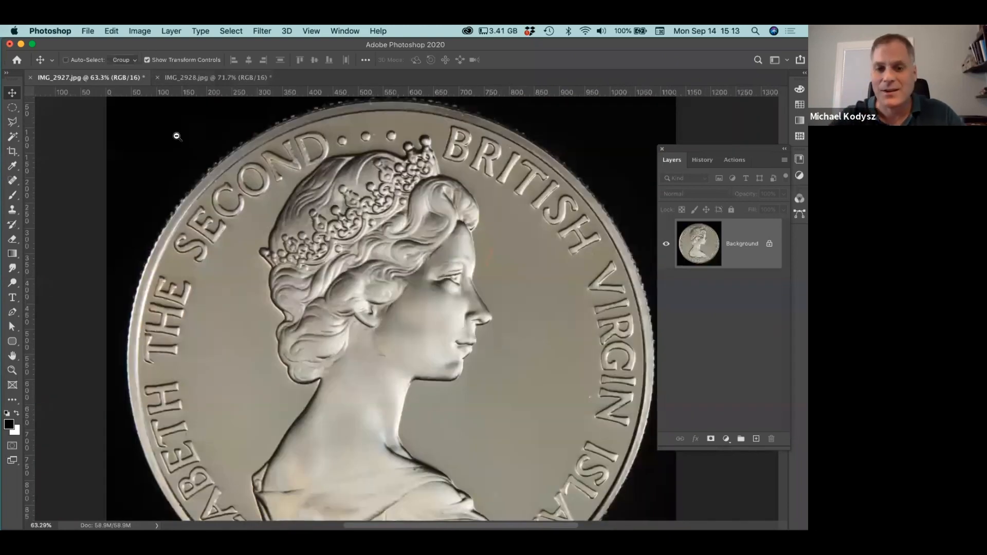
scroll(501, 232, up, 7)
scroll(486, 310, down, 4)
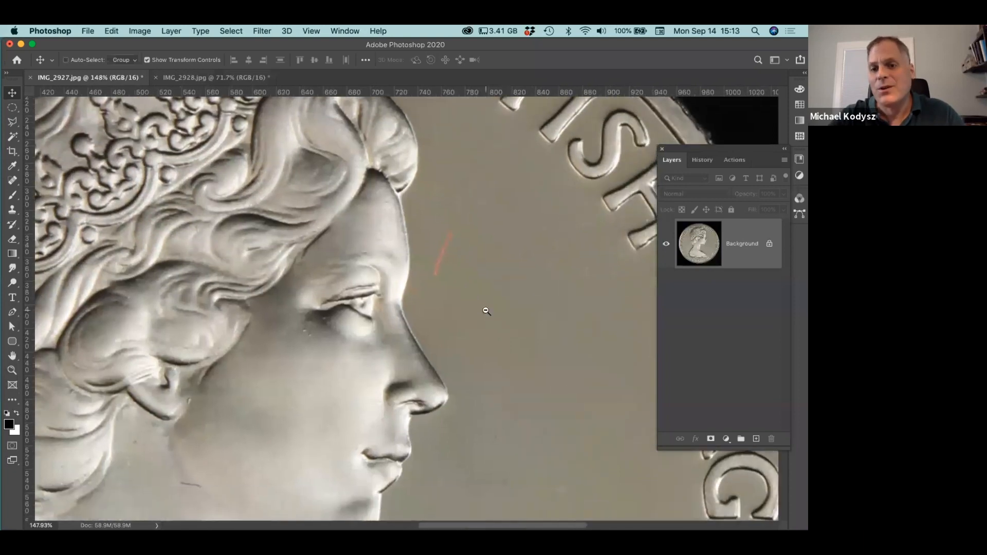
scroll(499, 311, up, 6)
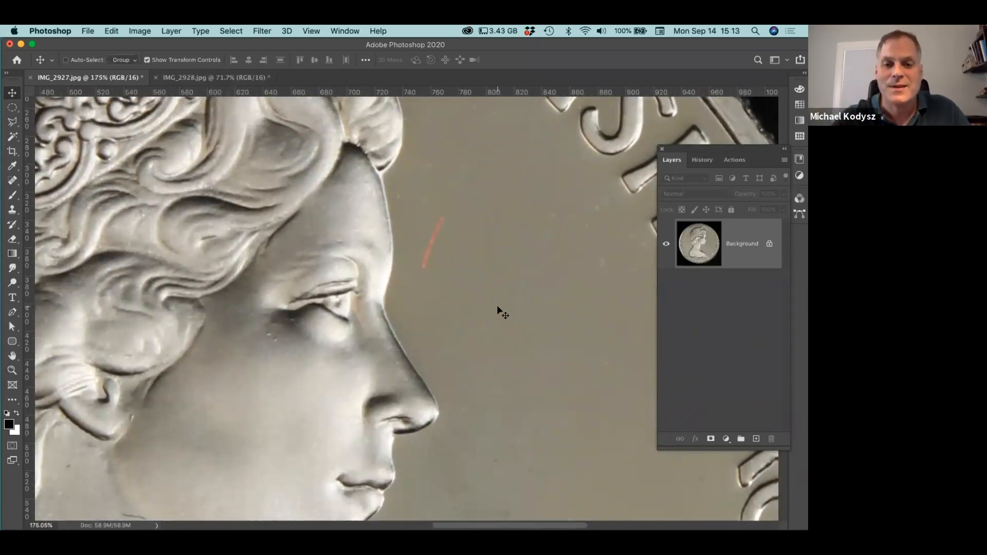
scroll(454, 238, up, 2)
scroll(453, 238, up, 1)
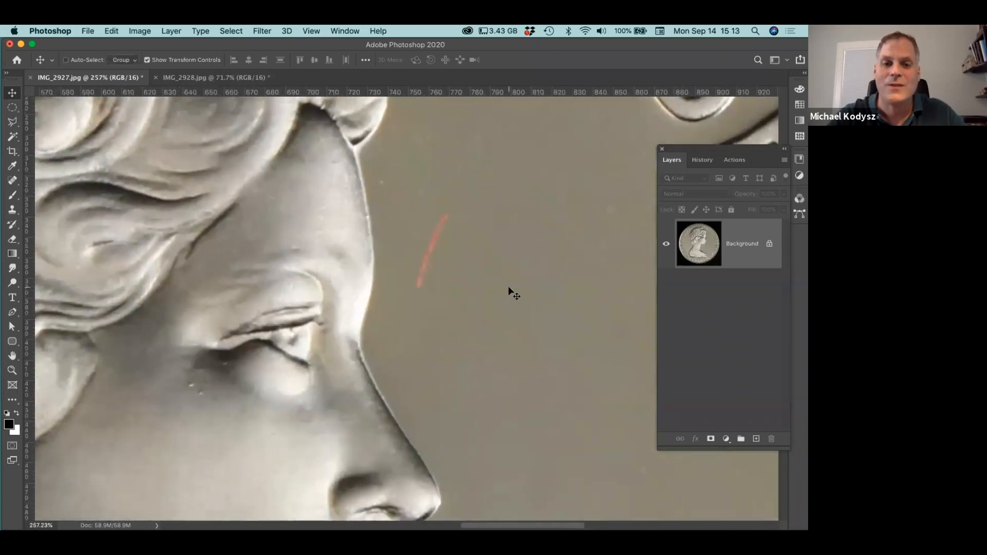
Activate the Spot Healing Brush in Content-Aware mode and set its brush size to 20 px.
click(12, 181)
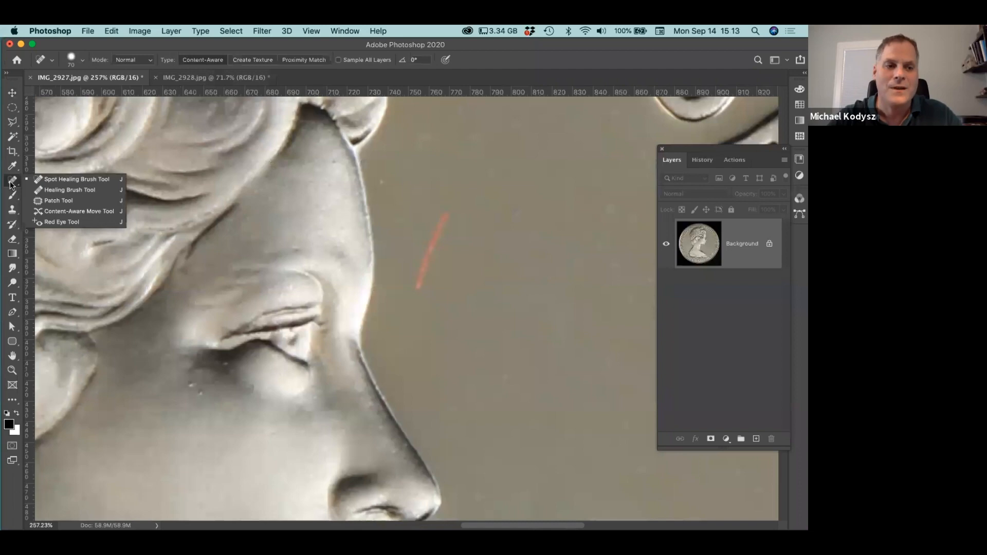
click(49, 181)
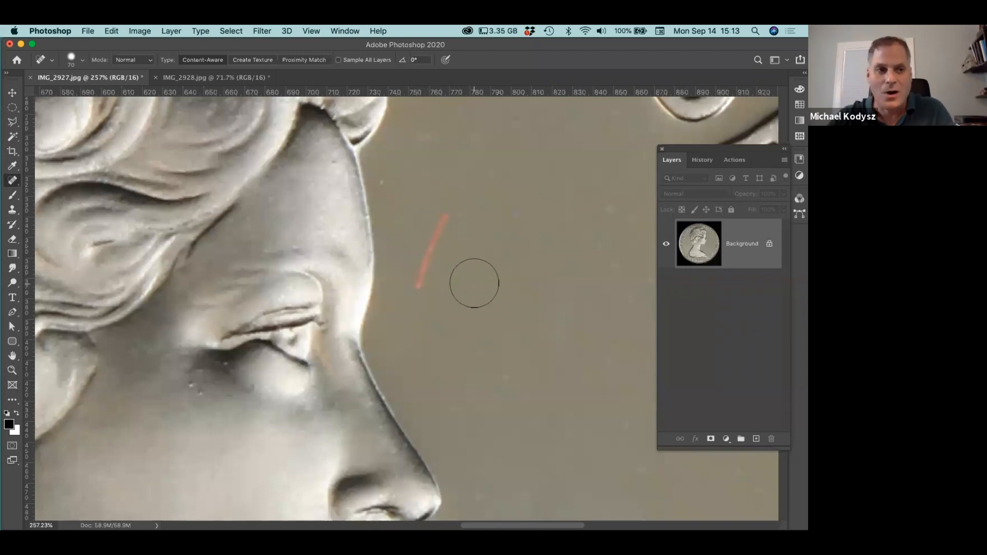
click(81, 61)
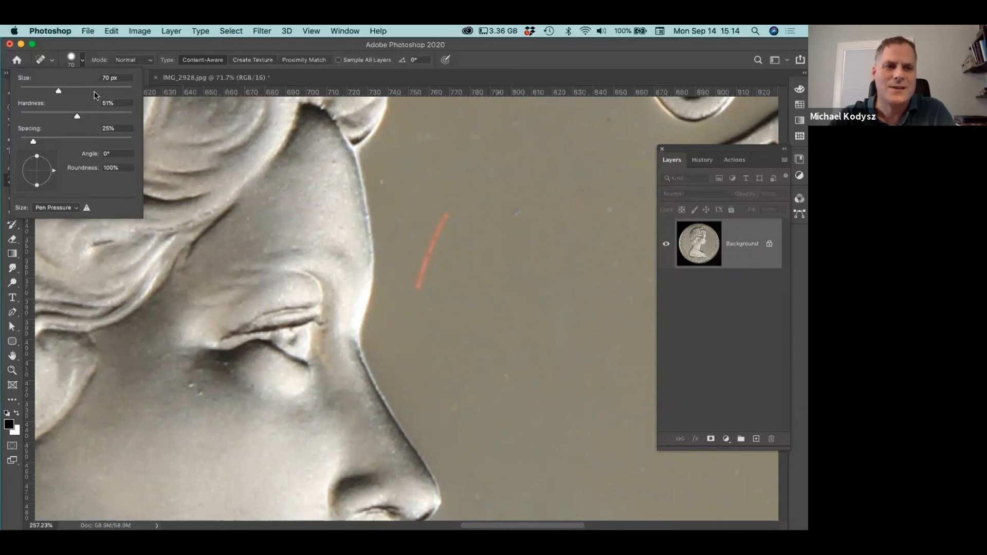
click(82, 47)
click(83, 61)
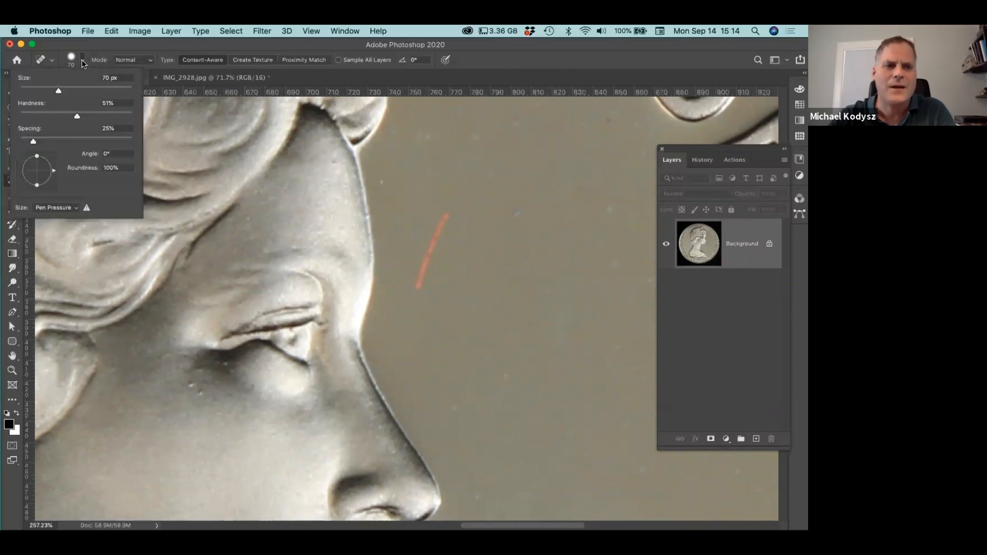
click(103, 78)
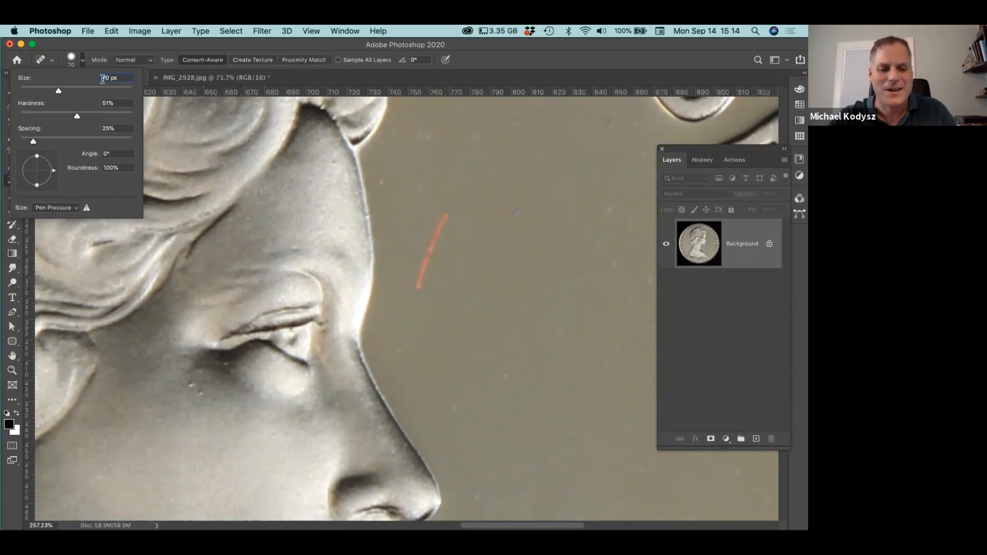
text(20)
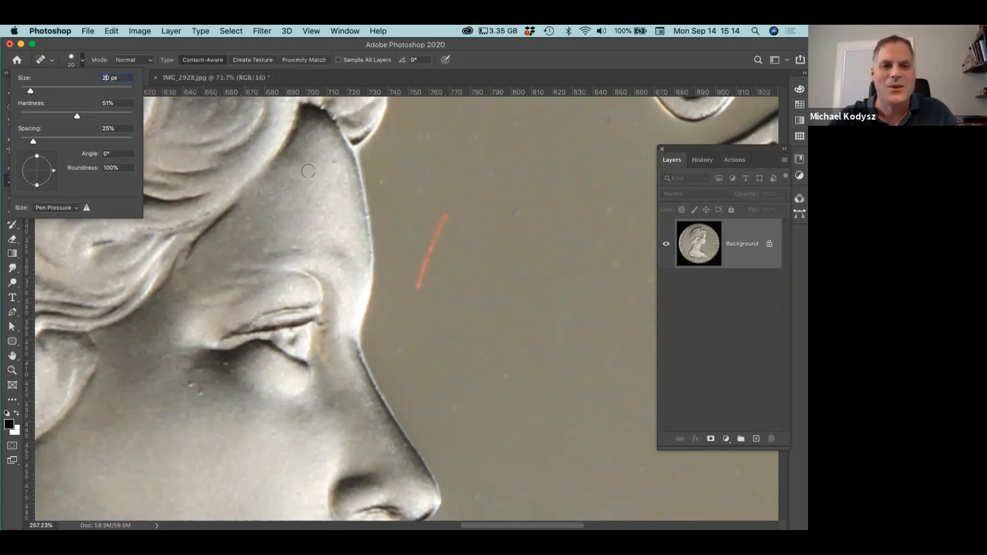
click(142, 50)
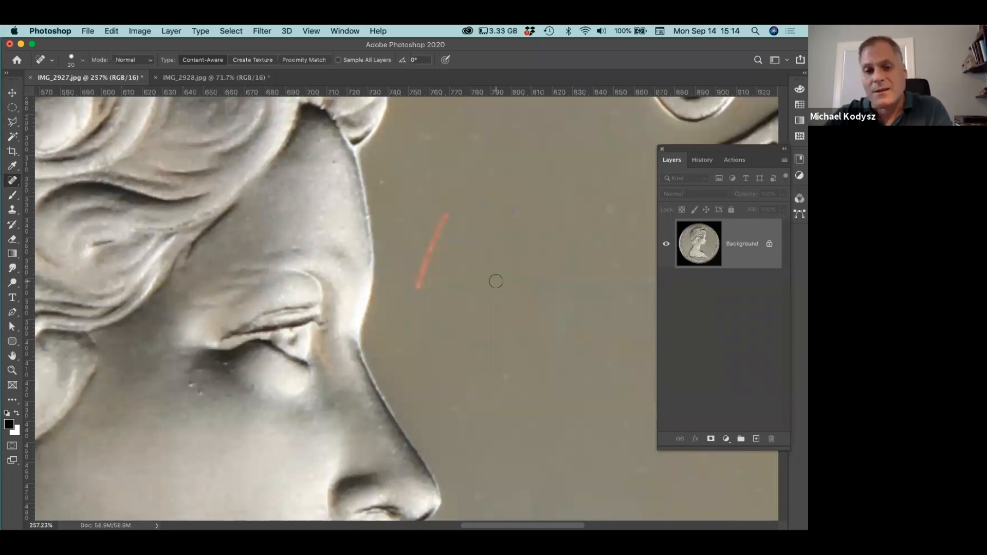
Enlarge the Spot Healing Brush to 200 px.
key(bracketright)
key(bracketright)
key(bracketright)
key(bracketright)
key(bracketright)
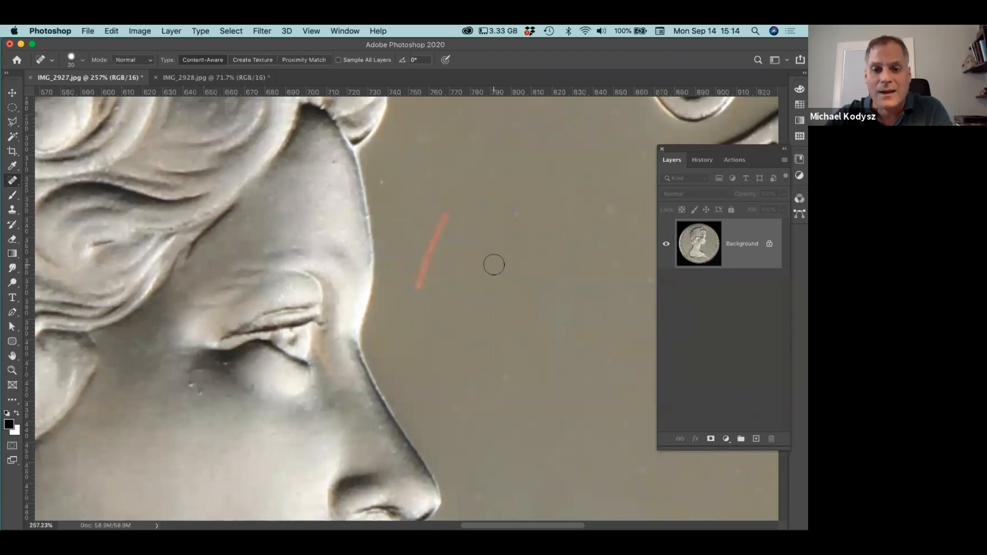
key(bracketright)
key(bracketright)
key(bracketright)
key(bracketright)
key(bracketright)
key(bracketright)
key(bracketright)
key(bracketright)
key(bracketright)
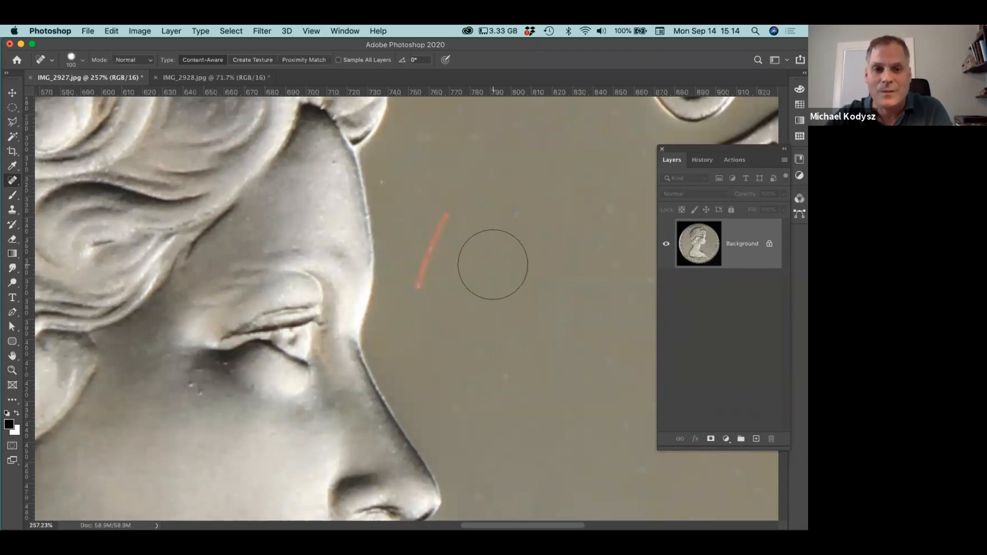
key(bracketright)
key(bracketright)
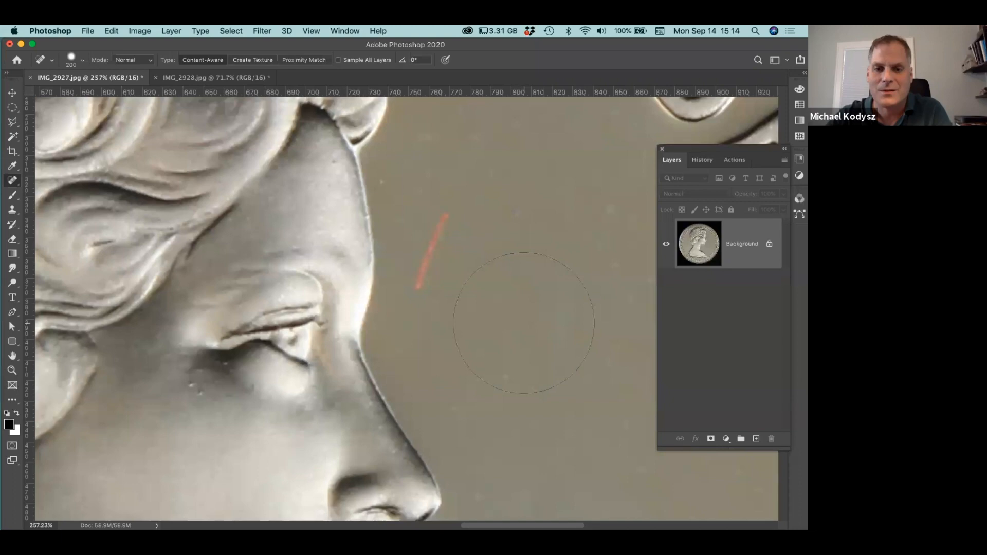
Reduce the healing brush to 20 px and heal the red mark in the field in front of the portrait's forehead.
key(bracketleft)
key(bracketleft)
key(bracketleft)
key(bracketleft)
key(bracketleft)
key(bracketleft)
key(bracketleft)
key(bracketleft)
key(bracketleft)
key(bracketleft)
key(bracketleft)
key(bracketleft)
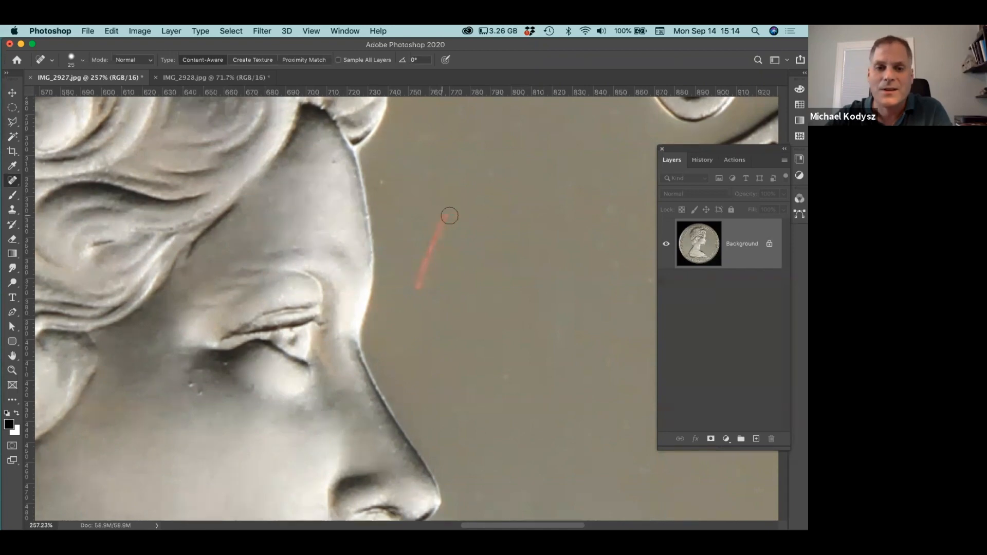
key(bracketleft)
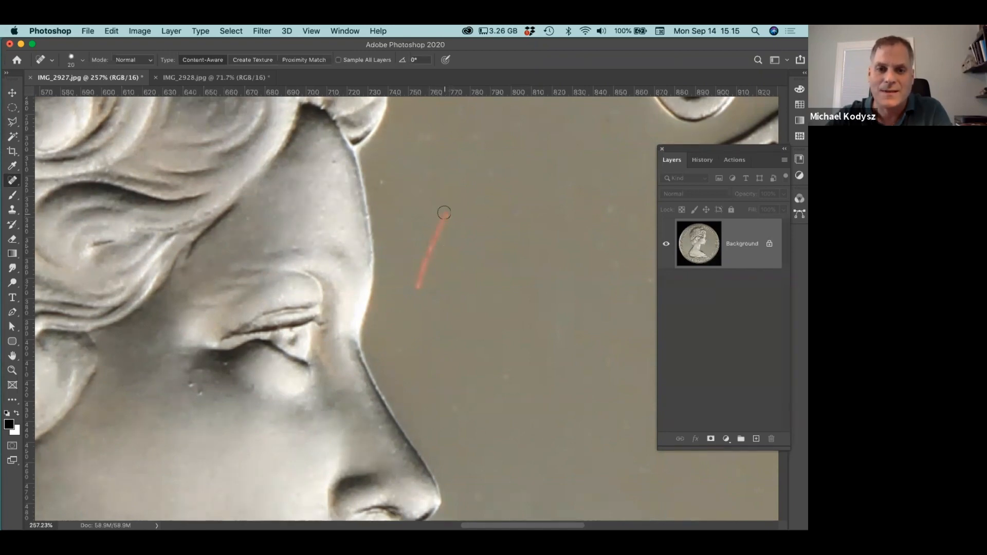
drag(446, 213, 416, 291)
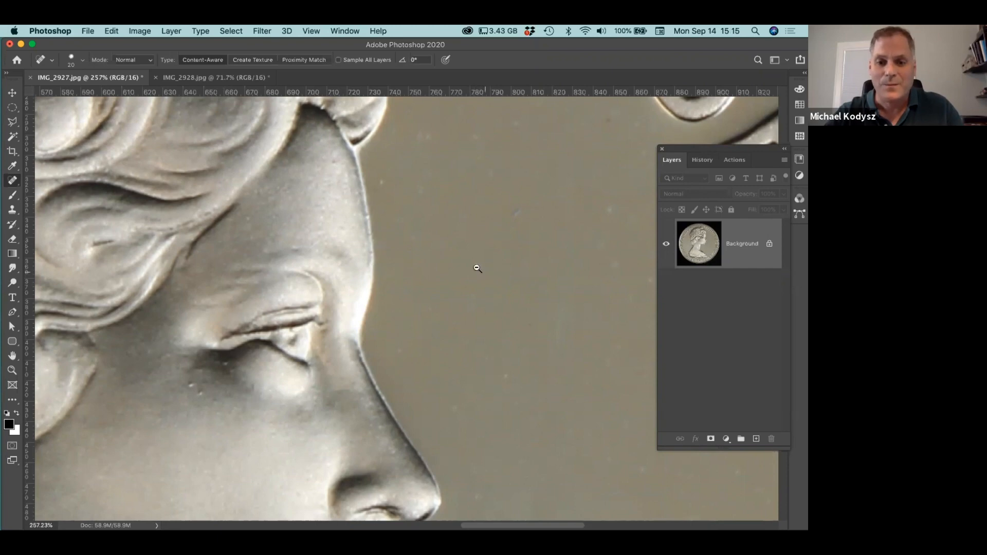
Heal the short dark scratch below the ear and the two dark specks on the portrait's neck.
drag(478, 268, 466, 261)
drag(291, 361, 517, 216)
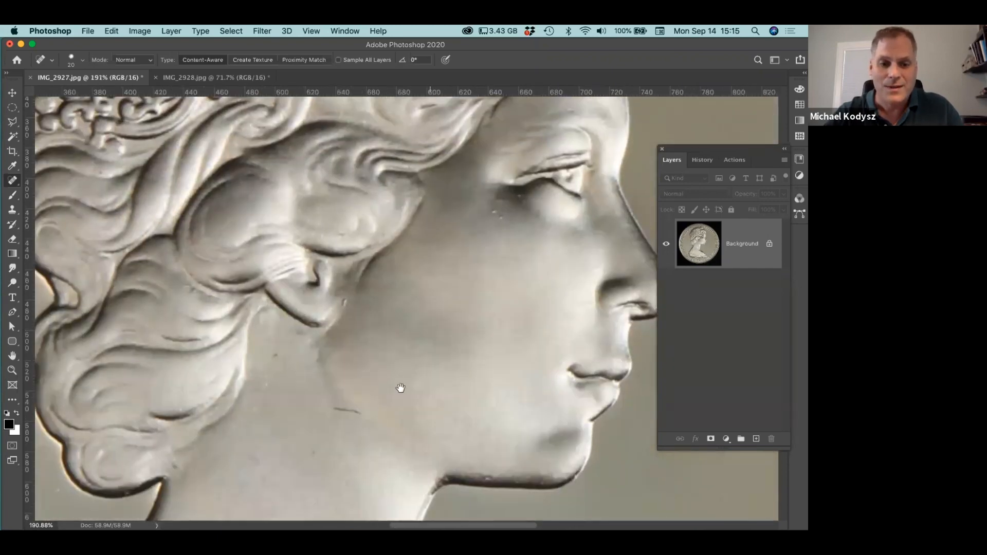
mouse_move(346, 410)
mouse_down()
mouse_move(392, 409)
mouse_move(430, 331)
mouse_move(366, 314)
mouse_up()
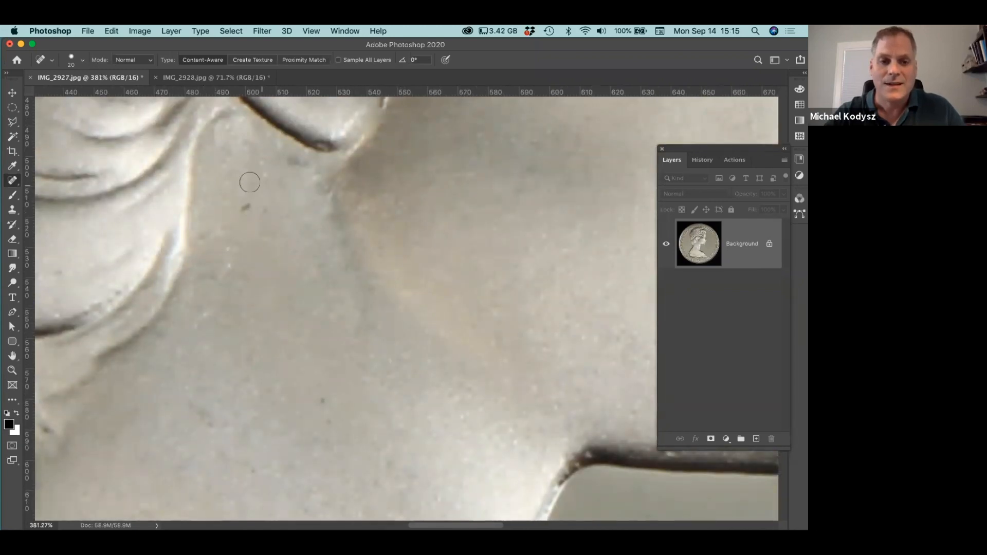
click(241, 206)
click(321, 402)
Heal the pale specks and marks in the field between the forehead and the letter H of BRITISH.
drag(461, 400, 409, 368)
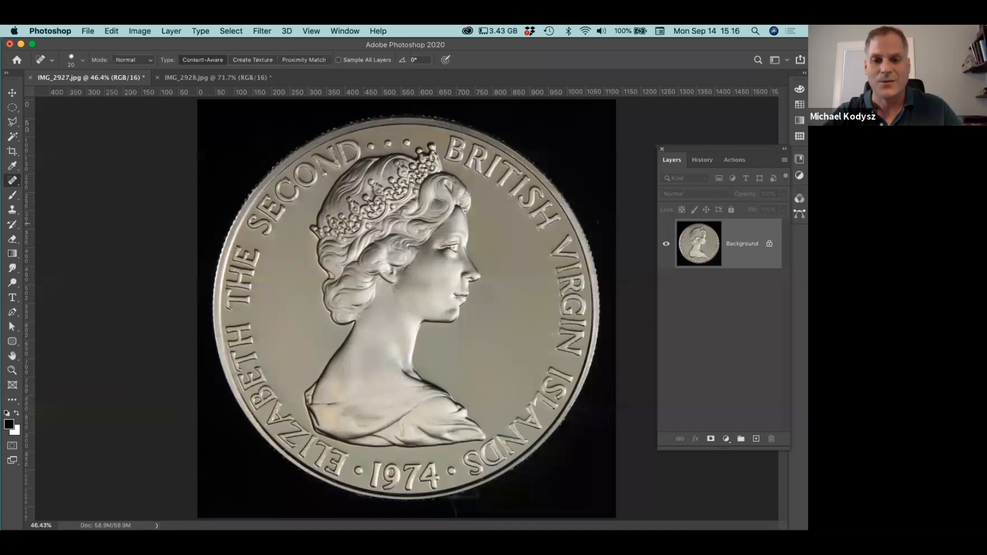
key(space)
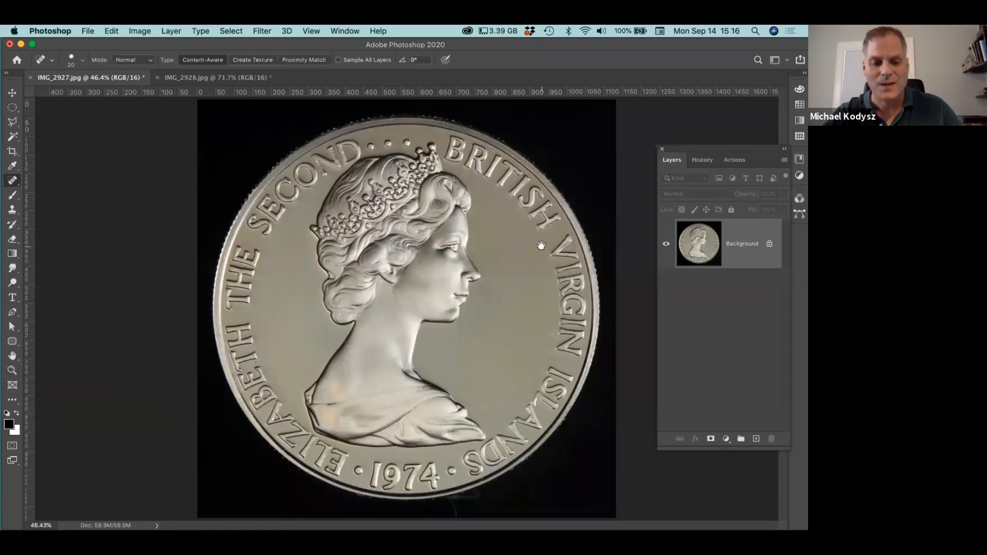
drag(519, 224, 627, 332)
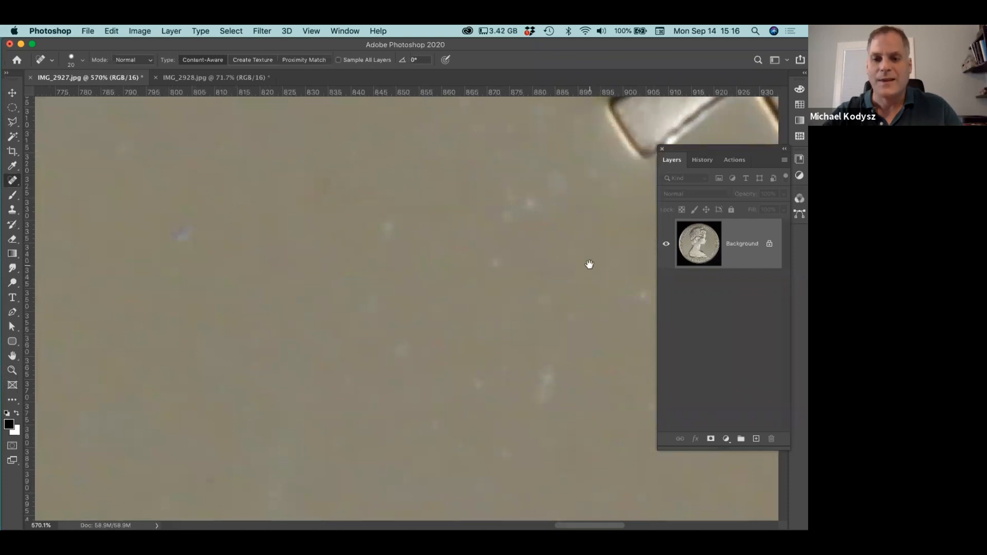
mouse_move(530, 274)
mouse_down()
mouse_move(473, 310)
mouse_move(430, 273)
mouse_move(282, 262)
mouse_move(425, 305)
mouse_move(465, 260)
mouse_move(491, 282)
mouse_move(436, 267)
mouse_move(522, 284)
mouse_move(482, 326)
mouse_move(437, 303)
mouse_move(451, 308)
mouse_up()
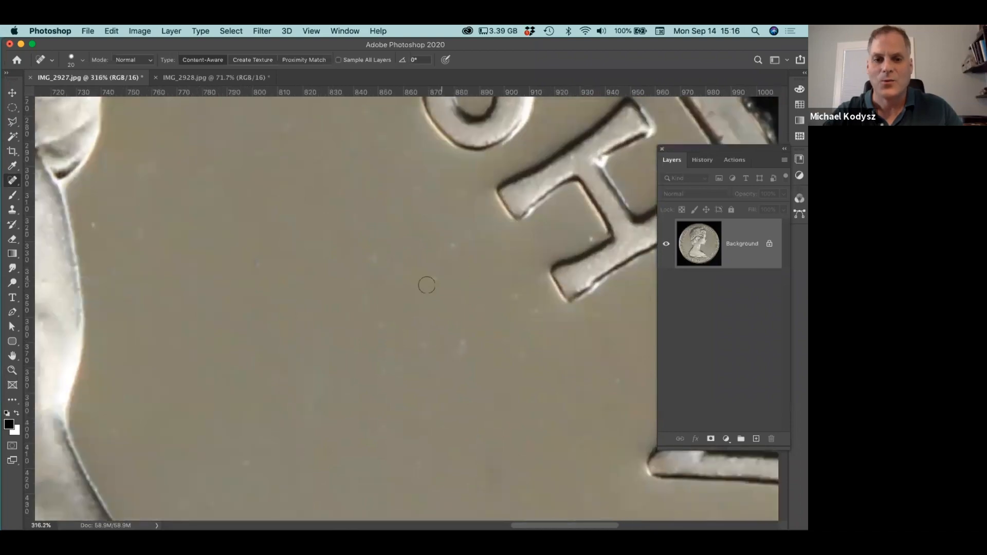
drag(257, 263, 265, 257)
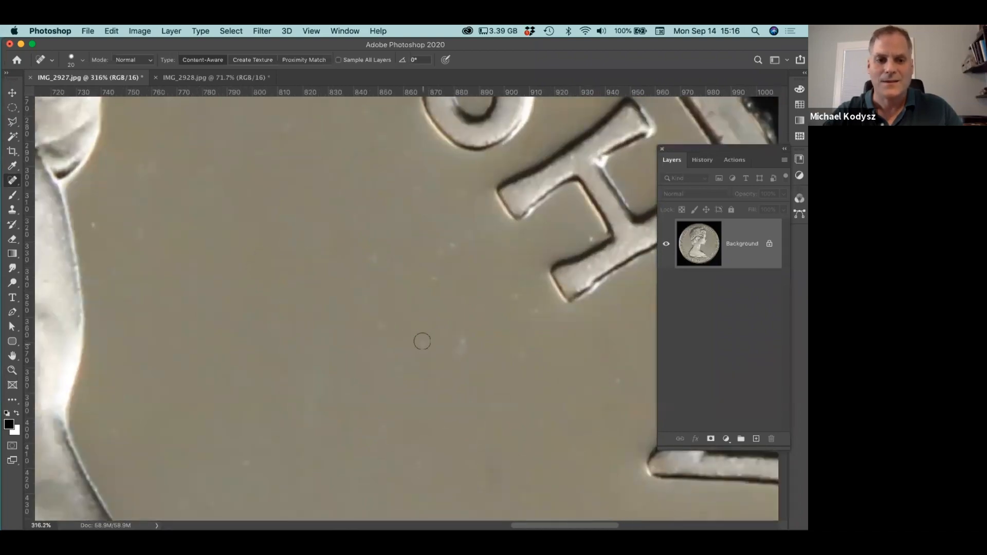
drag(466, 342, 454, 357)
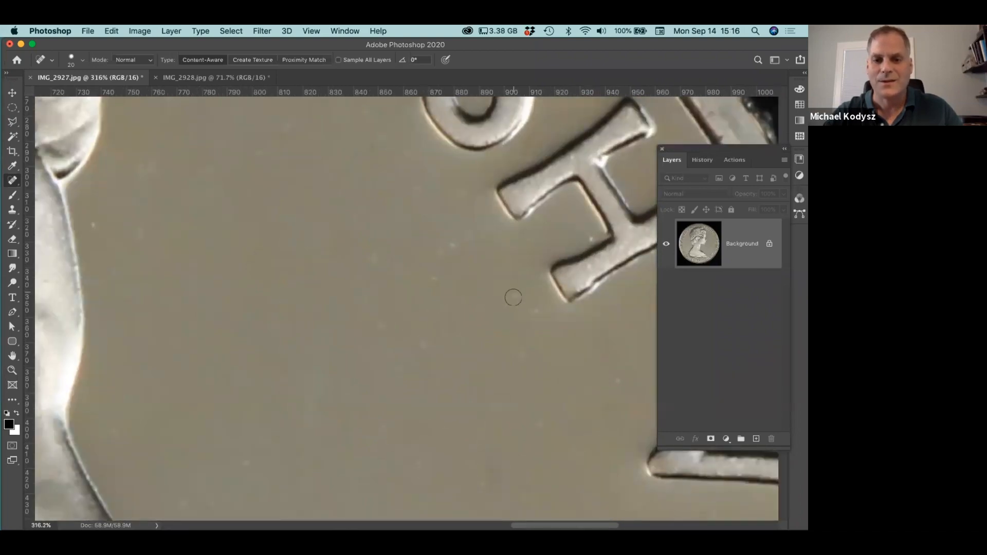
click(533, 304)
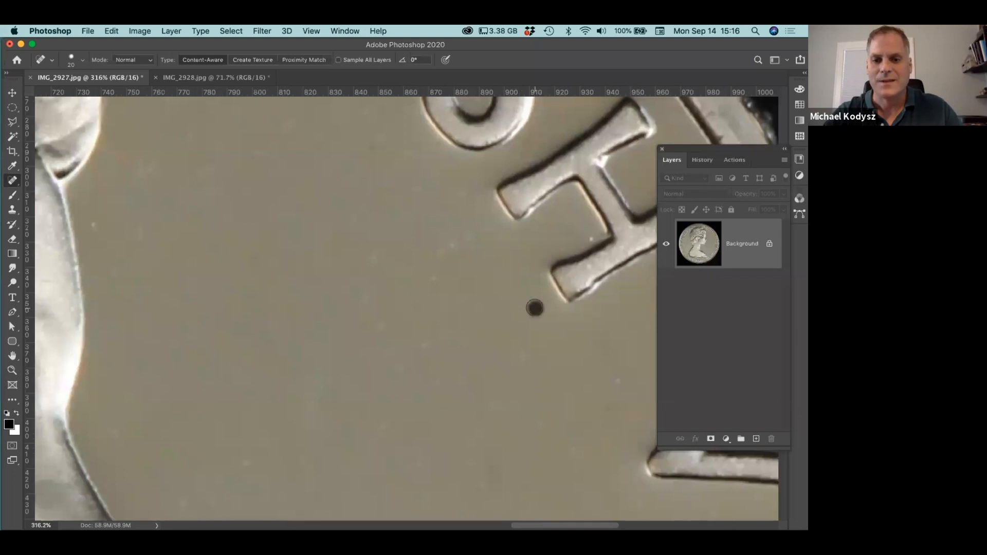
click(586, 236)
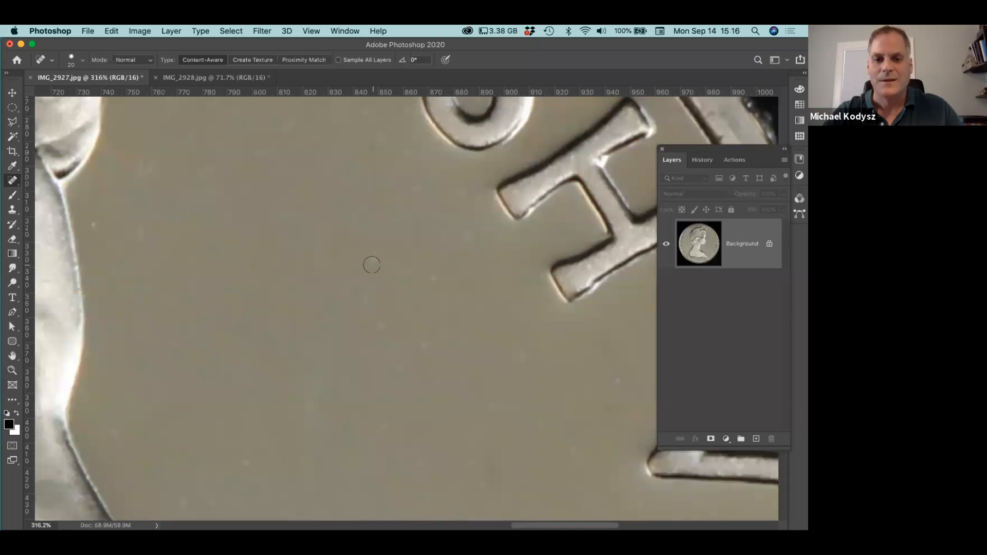
Enlarge the Spot Healing Brush to 500 px.
scroll(344, 260, right, 7)
scroll(344, 260, down, 3)
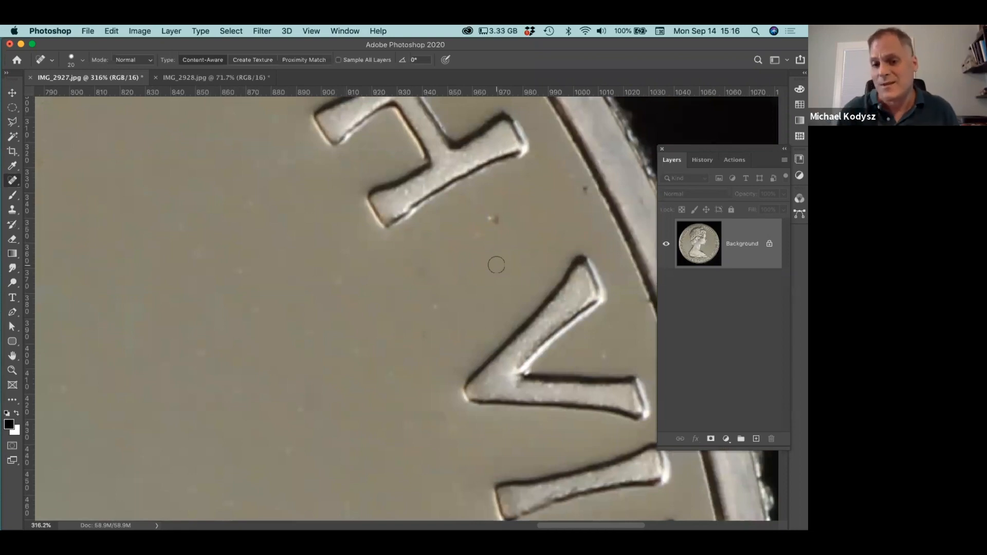
drag(496, 284, 439, 259)
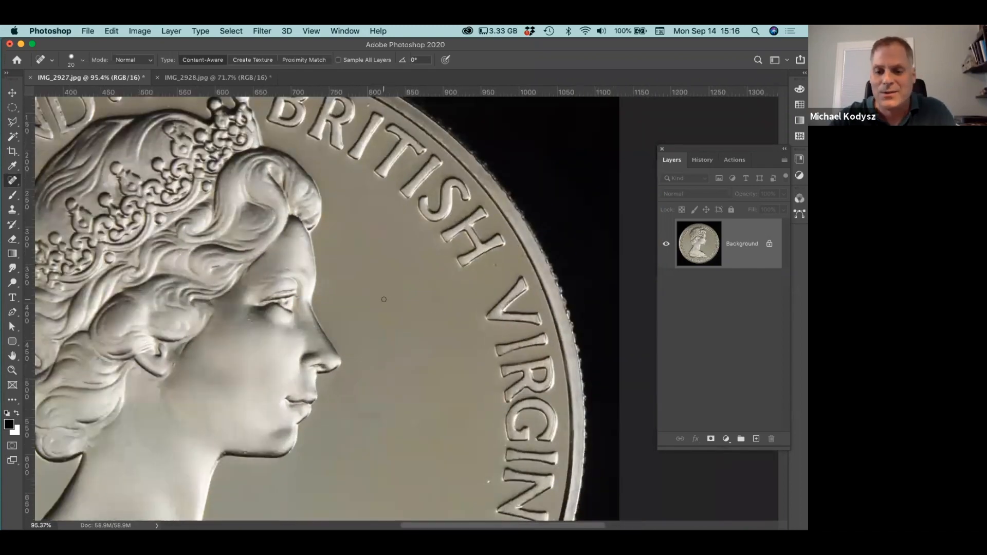
key(bracketright)
key(bracketright)
key(bracketright)
key(bracketright)
key(bracketright)
key(bracketright)
key(bracketright)
key(bracketright)
key(bracketright)
key(bracketright)
key(bracketright)
key(bracketright)
key(bracketright)
key(bracketright)
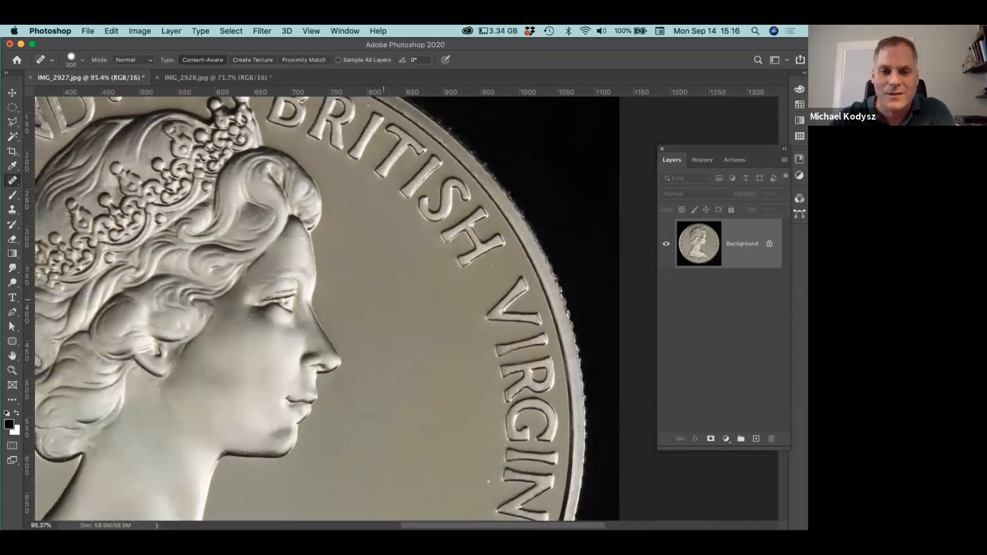
key(bracketright)
key(bracketright)
key(bracketright)
key(bracketright)
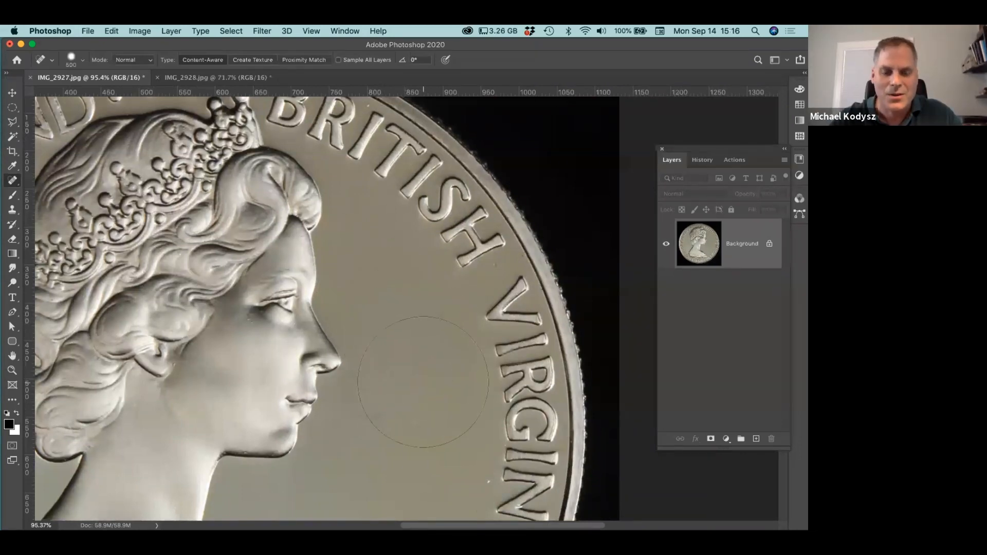
Try to heal the field below the chin with one oversized brush dab, and undo it.
drag(415, 424, 486, 359)
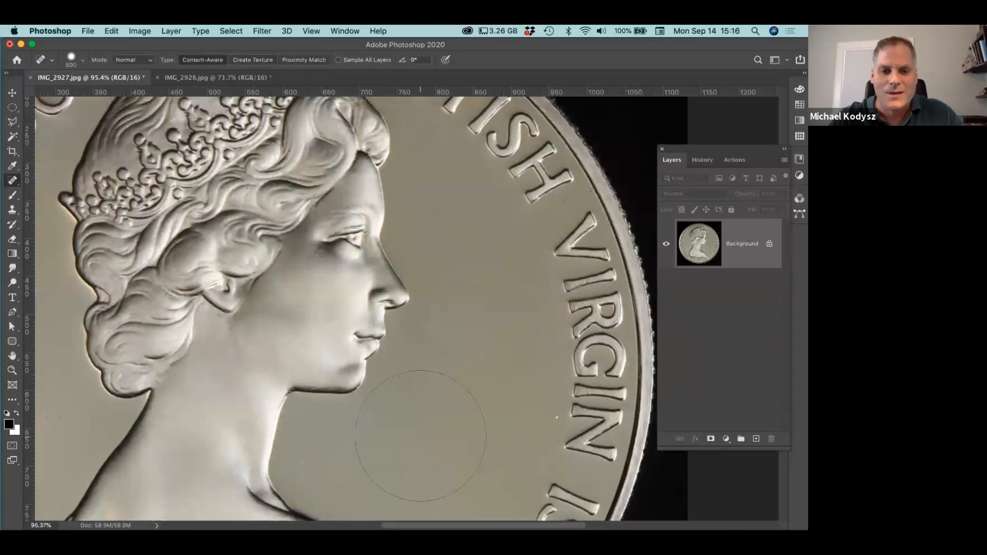
scroll(384, 425, up, 4)
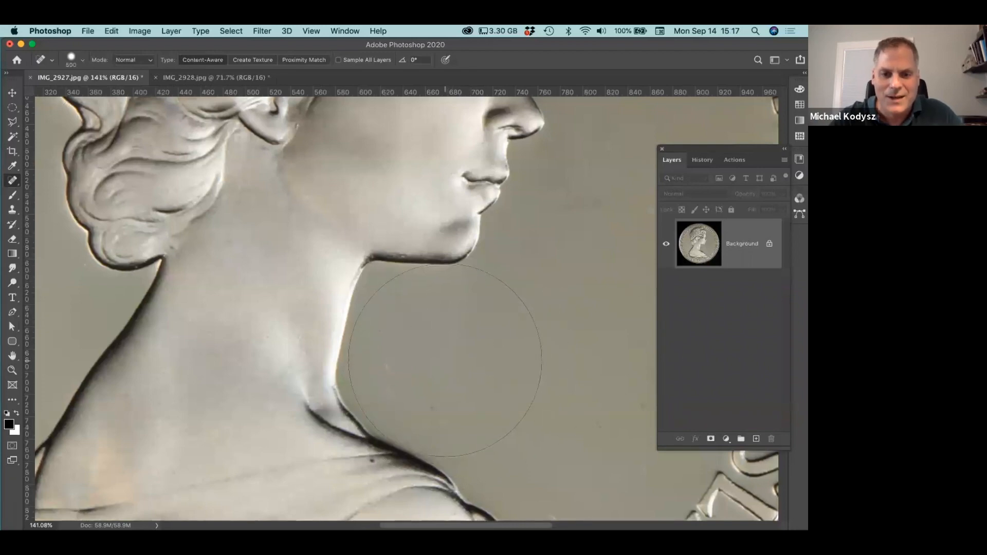
click(440, 360)
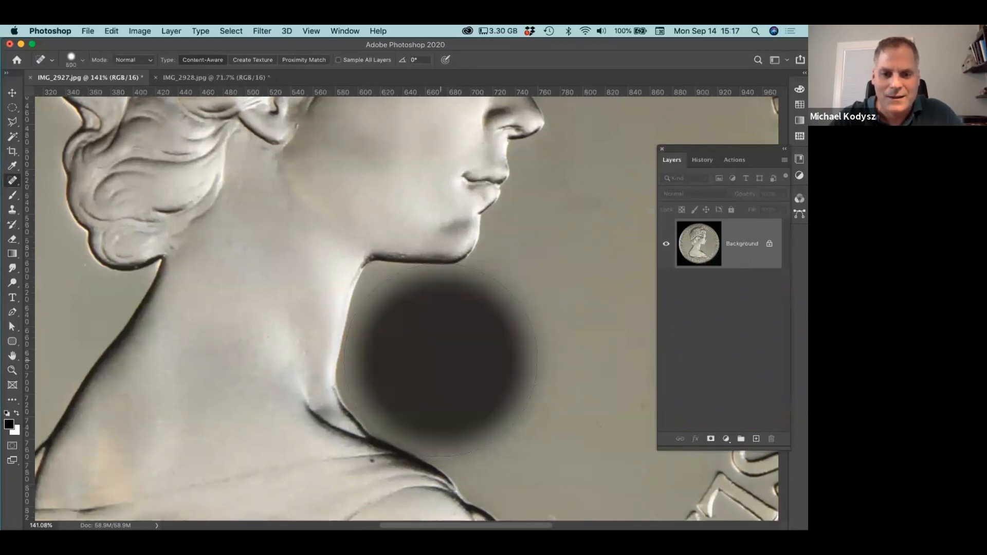
drag(441, 360, 458, 363)
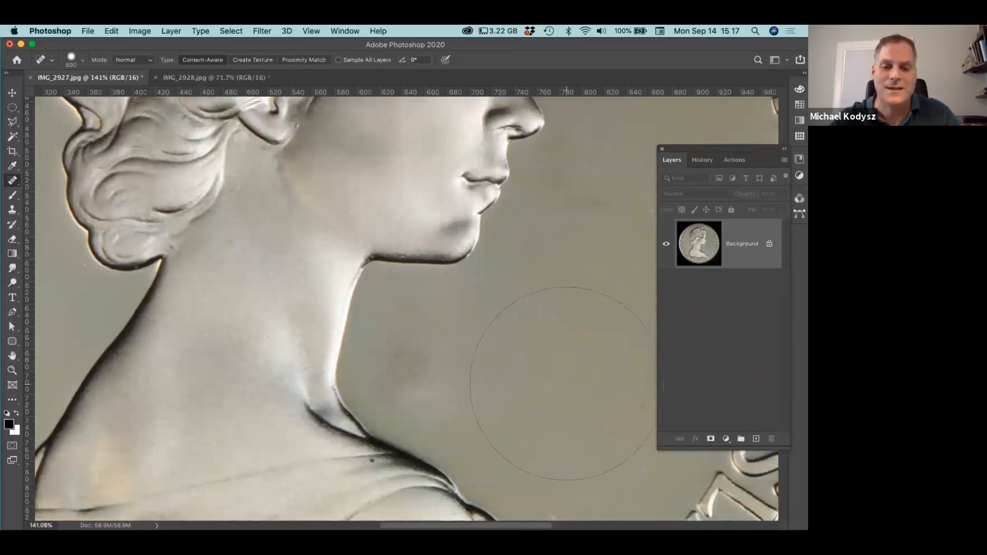
key(super+z)
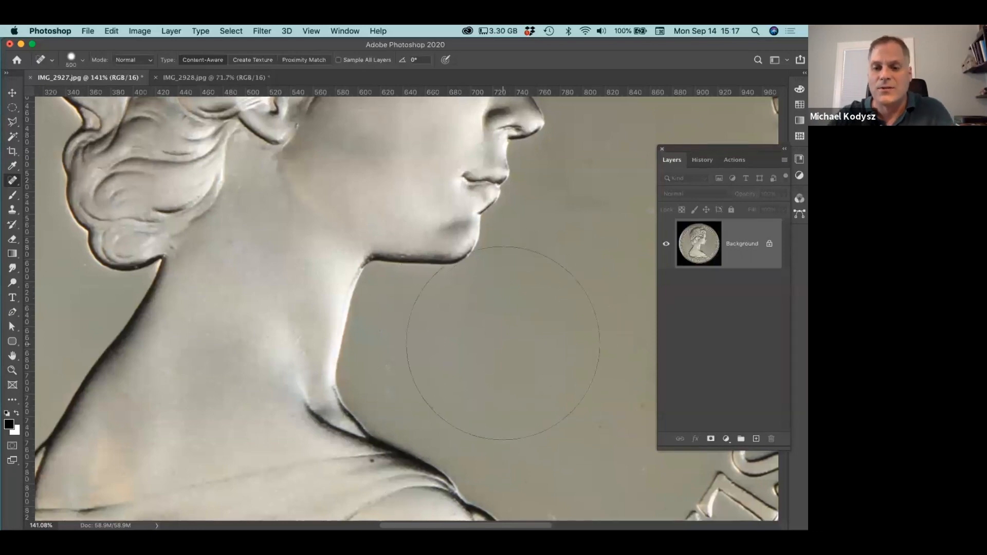
Reduce the Spot Healing Brush to 20 px for the small marks in the field below the chin.
key(bracketleft)
key(bracketleft)
key(bracketleft)
key(bracketleft)
key(bracketleft)
key(bracketleft)
key(bracketleft)
key(bracketleft)
key(bracketleft)
key(bracketleft)
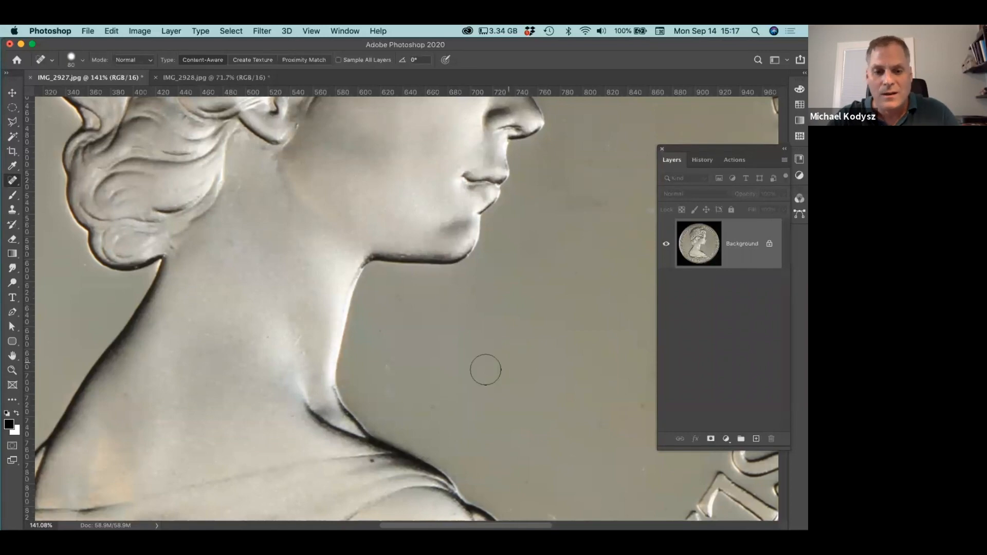
alt+scroll(442, 377, up, 5)
key(bracketleft)
key(bracketleft)
key(bracketleft)
key(bracketleft)
key(bracketleft)
key(bracketleft)
key(bracketleft)
key(bracketleft)
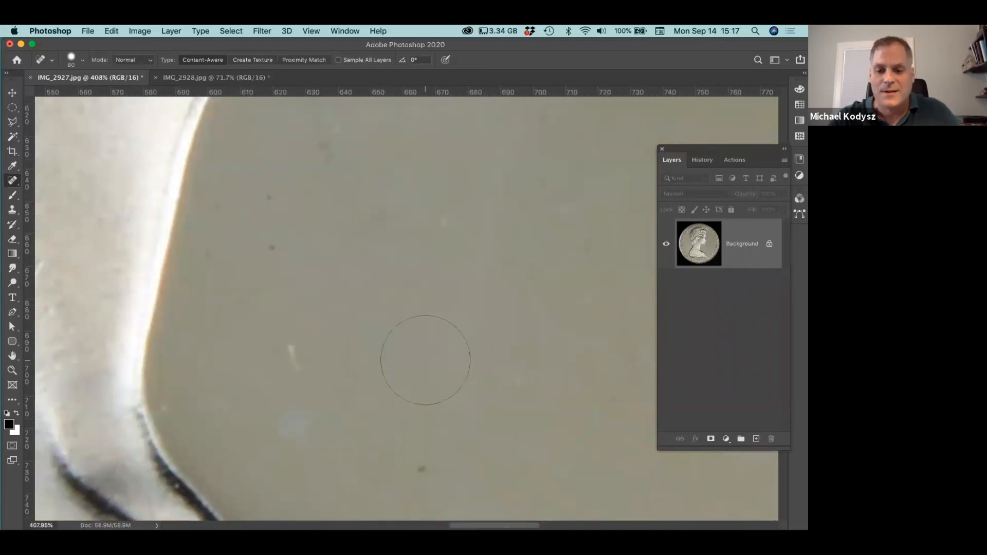
key(bracketleft)
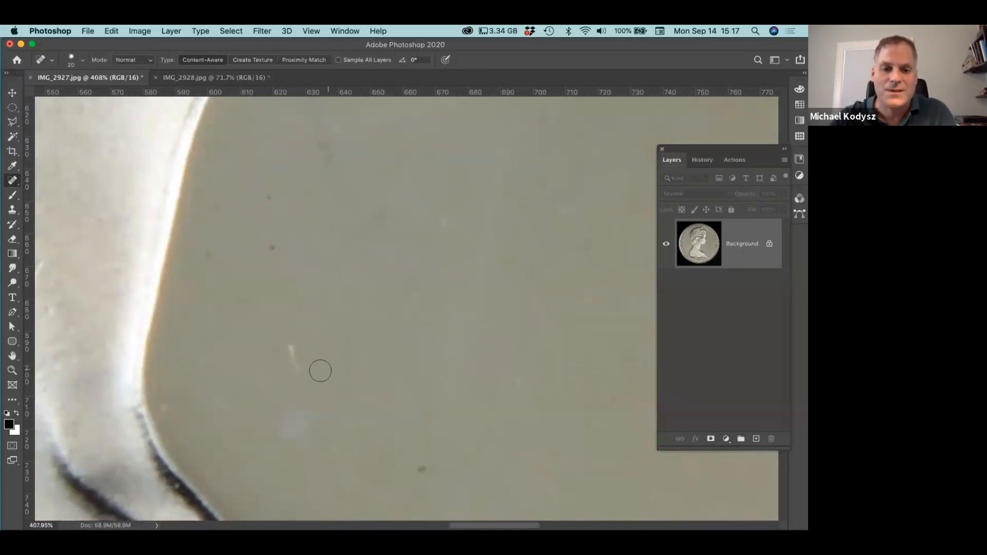
Heal the pale scratch and the scattered dark specks in the field in front of the portrait's neck.
drag(289, 343, 293, 366)
click(161, 404)
click(443, 219)
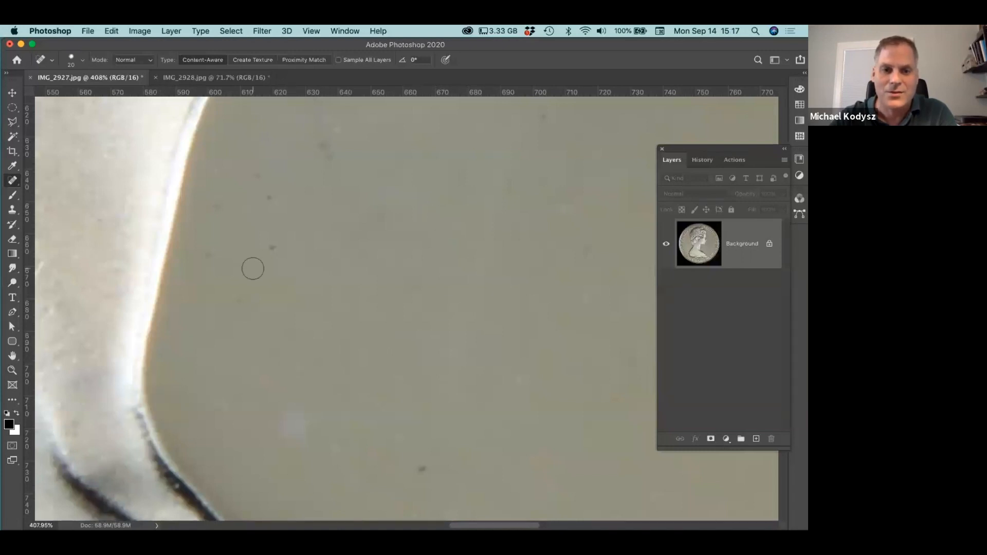
click(271, 247)
click(269, 196)
click(251, 170)
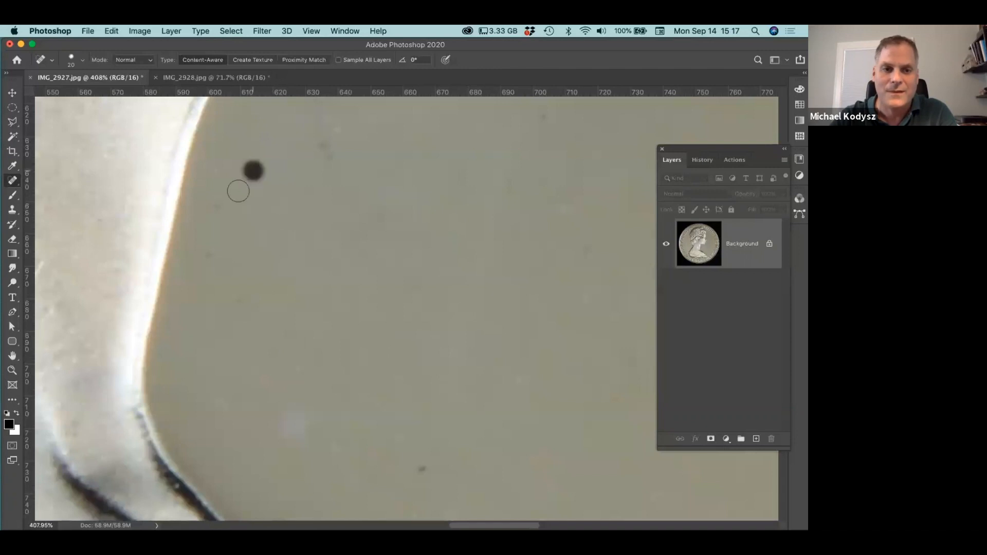
click(218, 200)
click(203, 253)
click(329, 162)
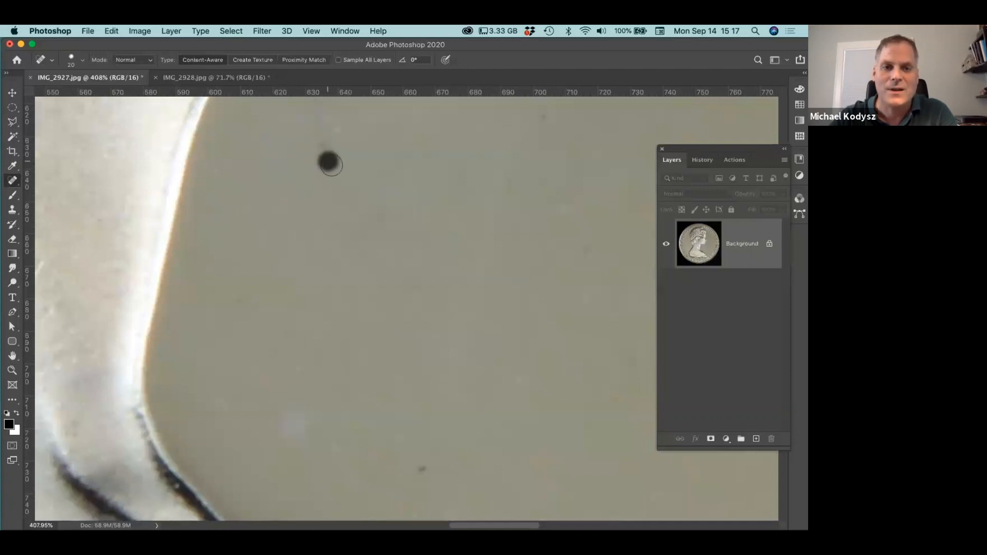
Enlarge the healing brush to 35 px and heal the white spots and dark specks around the letter N of VIRGIN.
scroll(455, 232, down, 3)
mouse_move(528, 221)
mouse_down()
mouse_move(407, 303)
mouse_move(364, 311)
mouse_up()
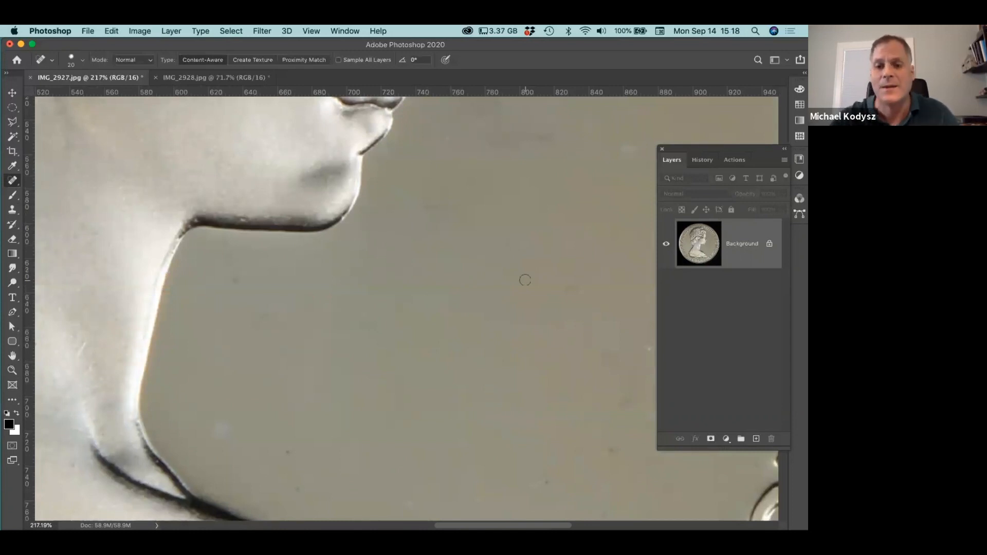
drag(588, 280, 386, 306)
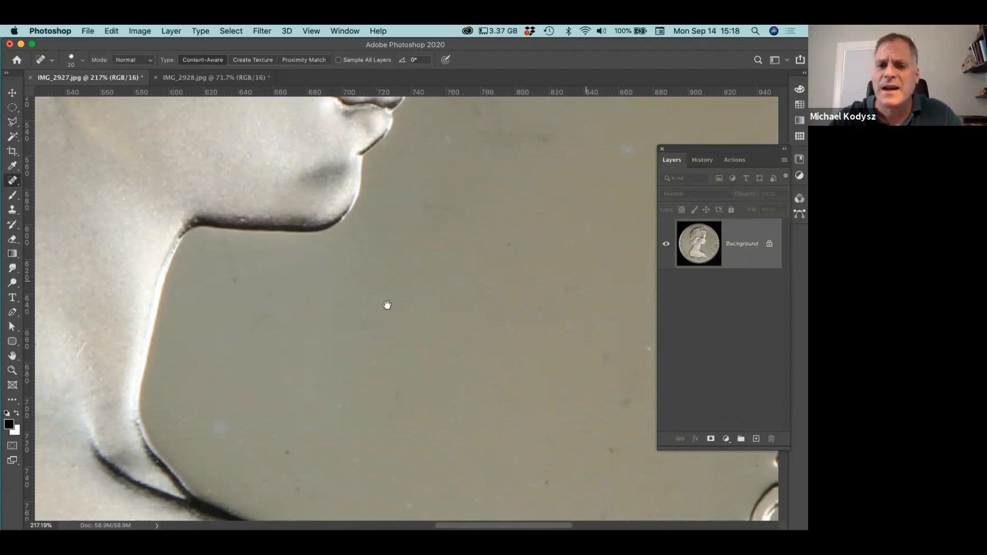
drag(535, 341, 425, 313)
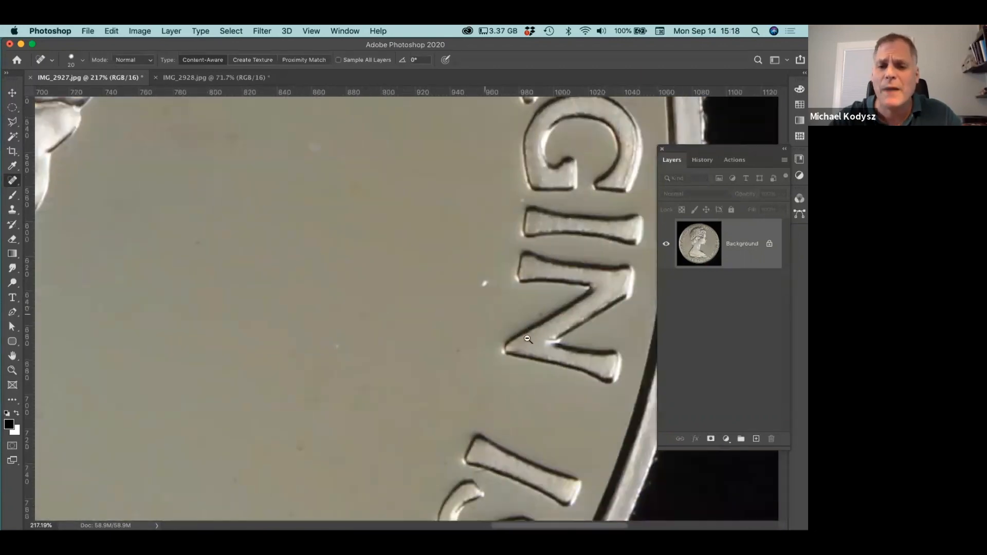
drag(486, 314, 534, 344)
key(bracketright)
key(bracketright)
key(bracketright)
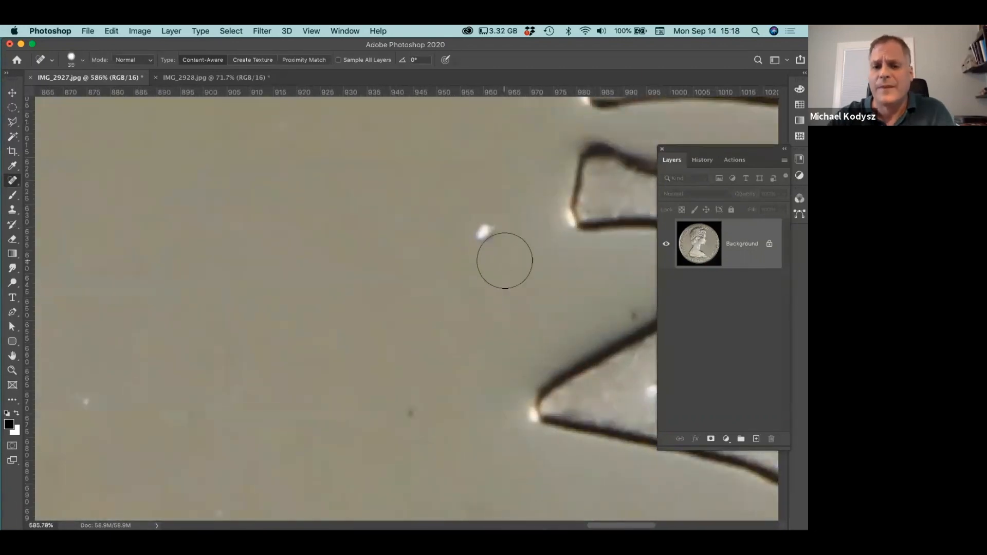
click(485, 234)
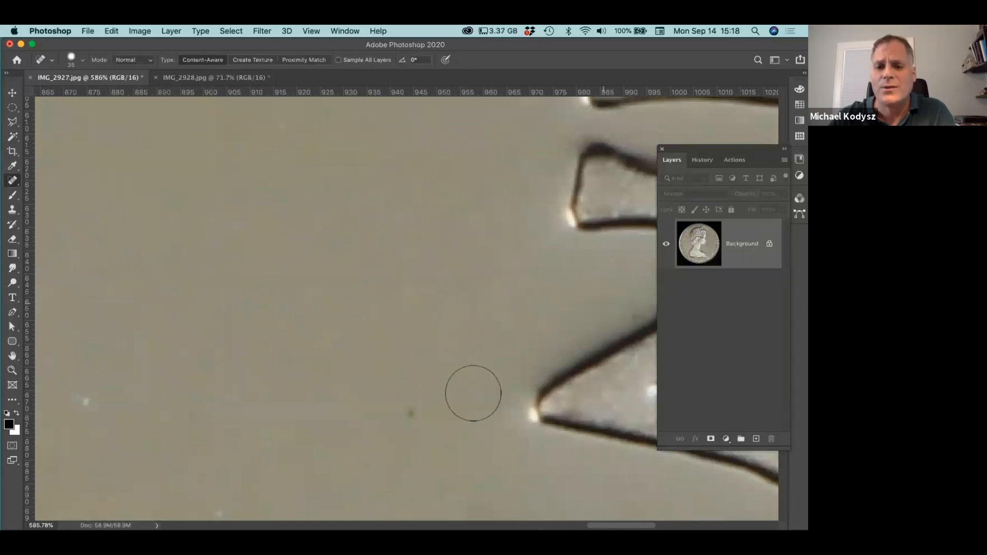
click(417, 411)
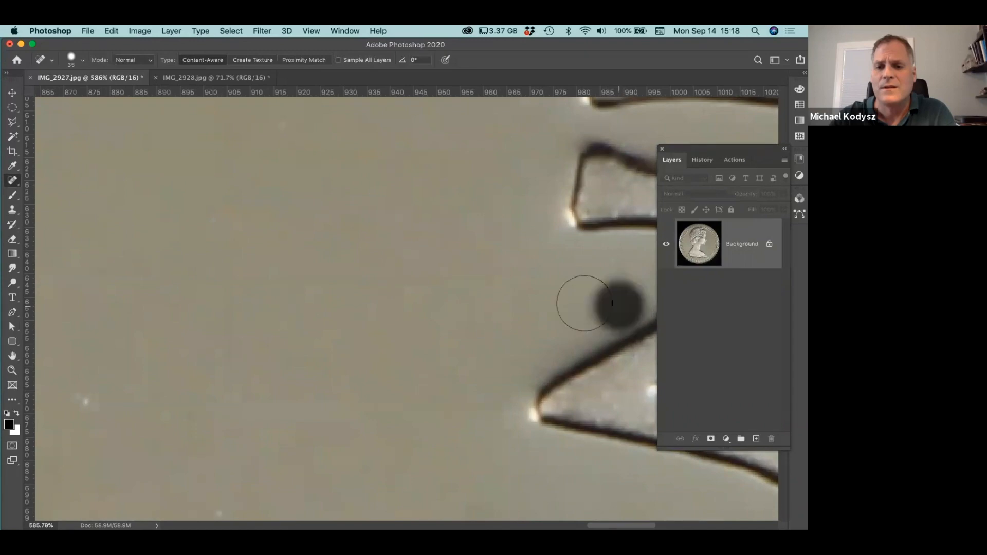
click(92, 395)
Heal the spot inside the letter V of VIRGIN.
mouse_move(407, 379)
mouse_down()
mouse_move(322, 334)
mouse_move(326, 316)
mouse_up()
scroll(536, 249, up, 5)
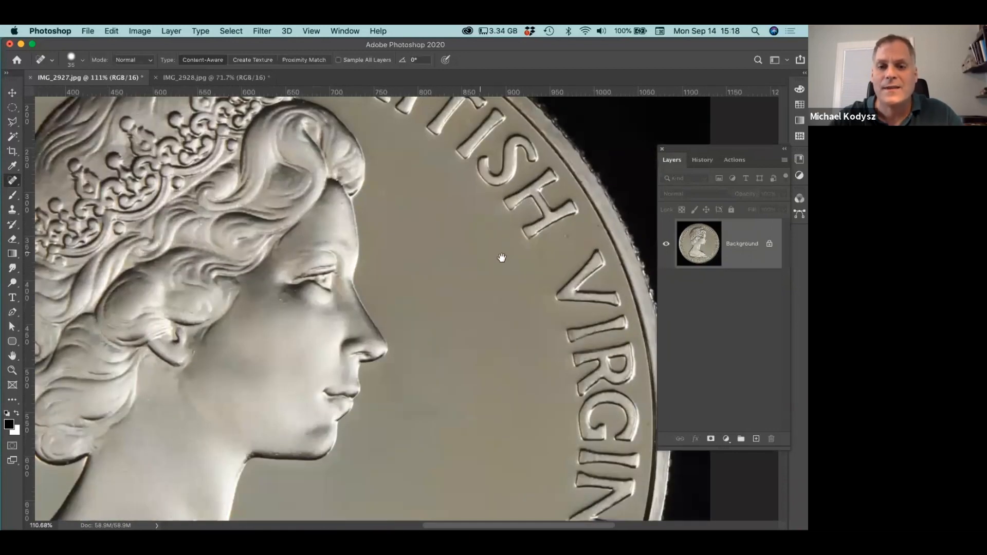
scroll(597, 246, up, 3)
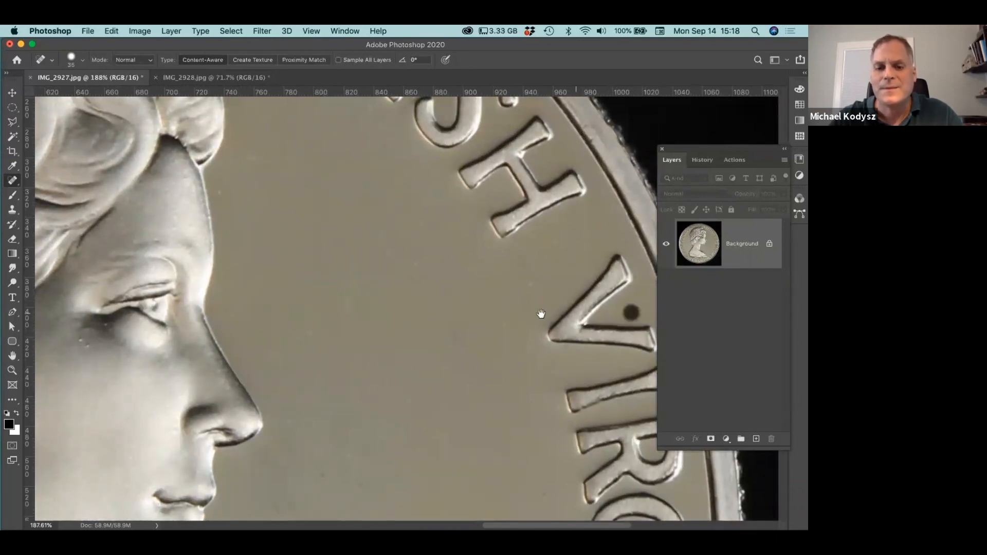
scroll(487, 293, down, 2)
scroll(487, 293, down, 5)
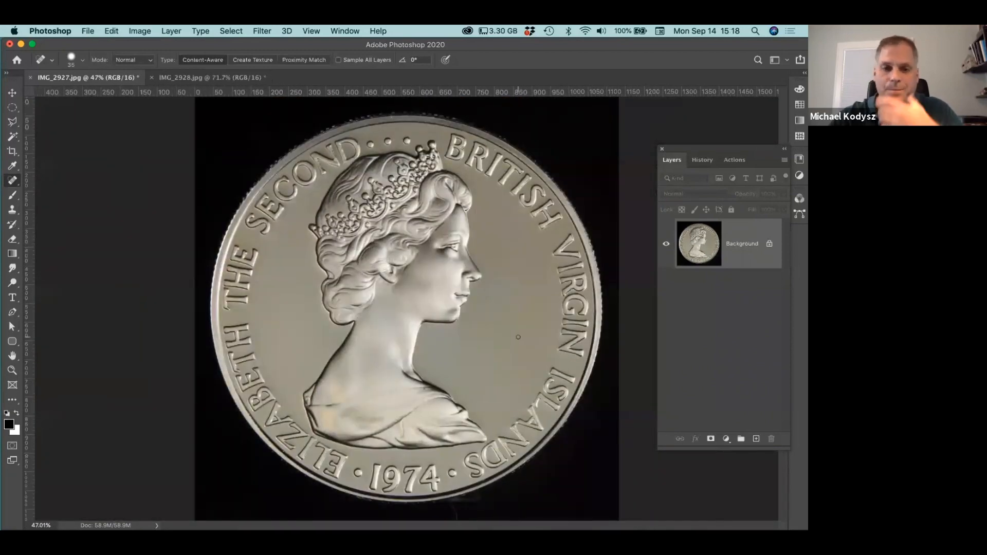
In IMG_2928.jpg, heal the pale speck on the dark edge of the small bird's back, finishing with a 10 px brush.
click(185, 82)
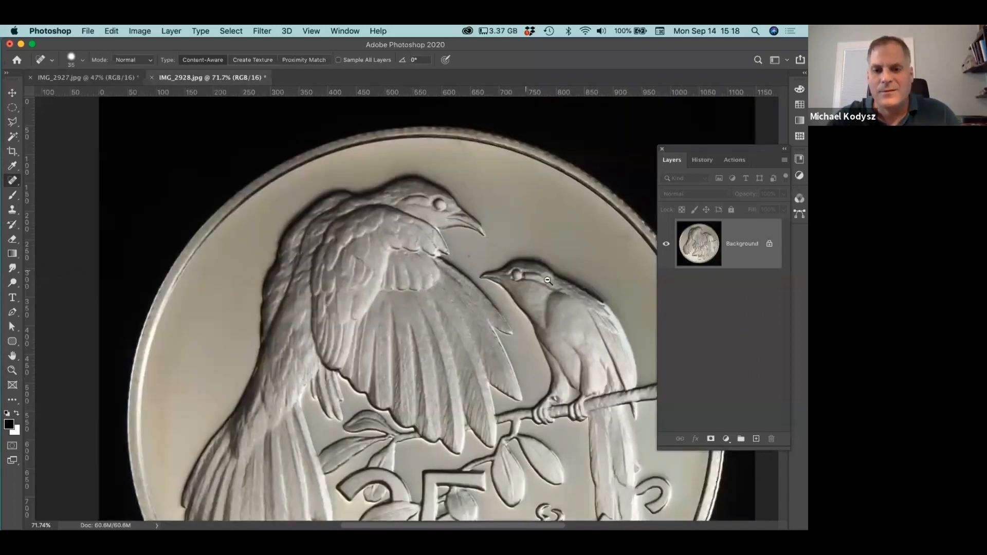
scroll(562, 290, up, 2)
scroll(562, 291, up, 1)
click(399, 238)
drag(532, 253, 326, 236)
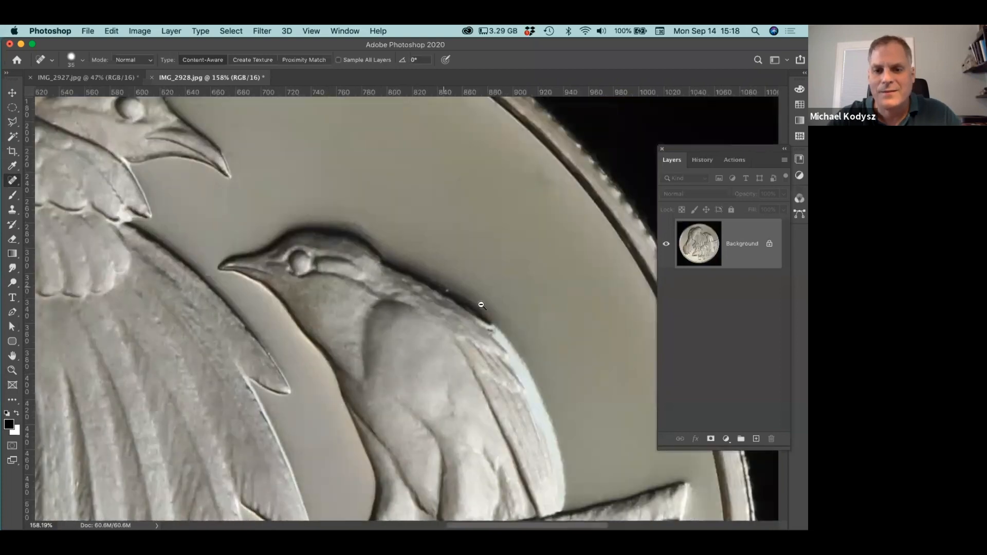
scroll(448, 290, up, 4)
key(bracketleft)
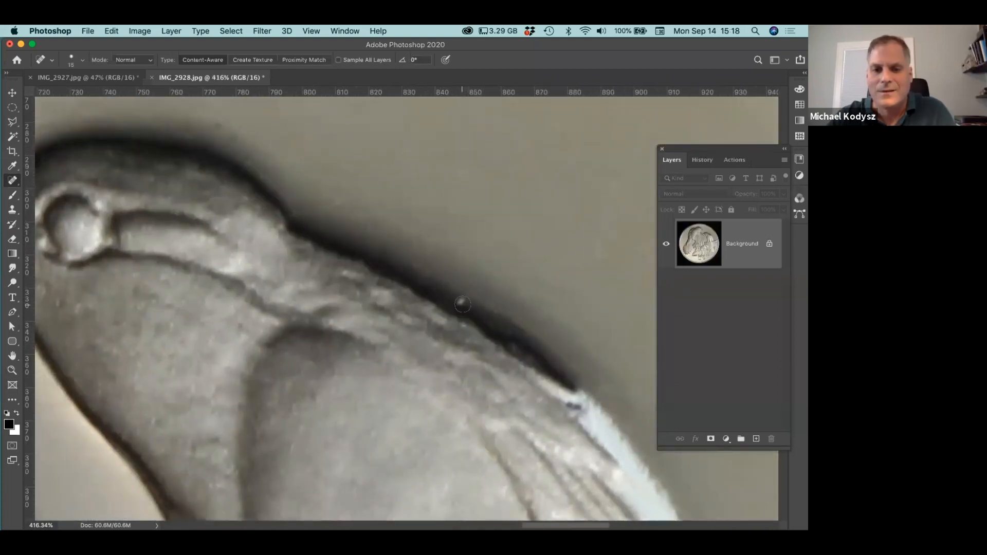
key(bracketright)
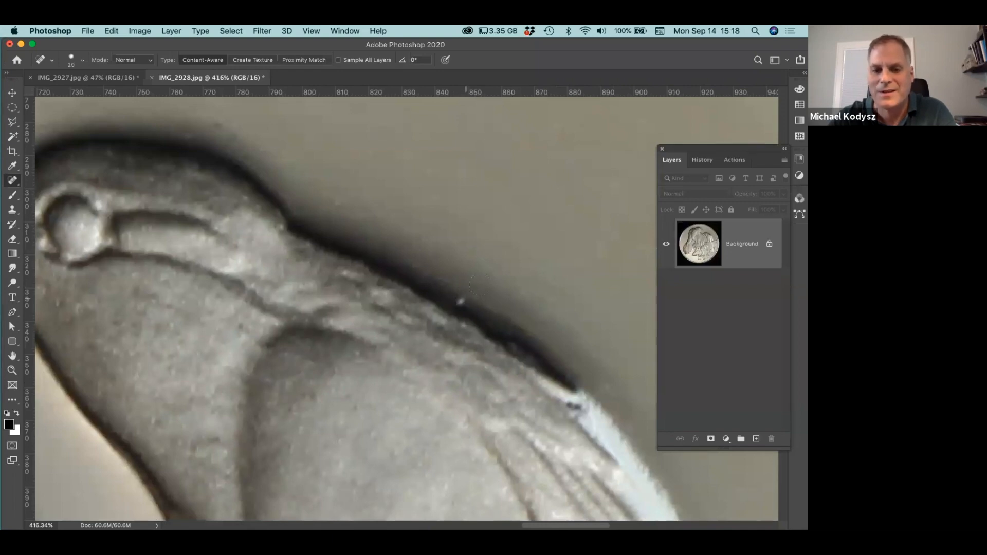
click(461, 300)
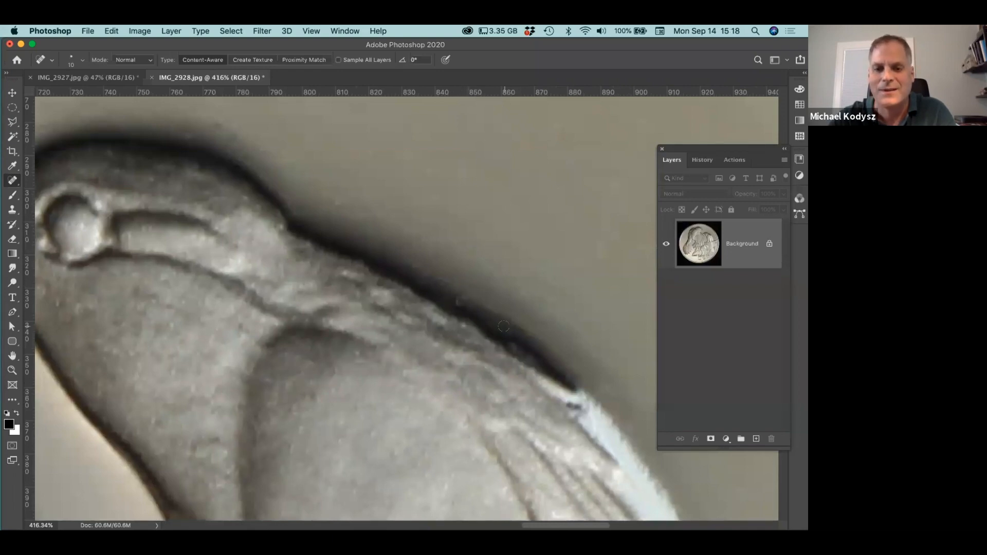
click(461, 301)
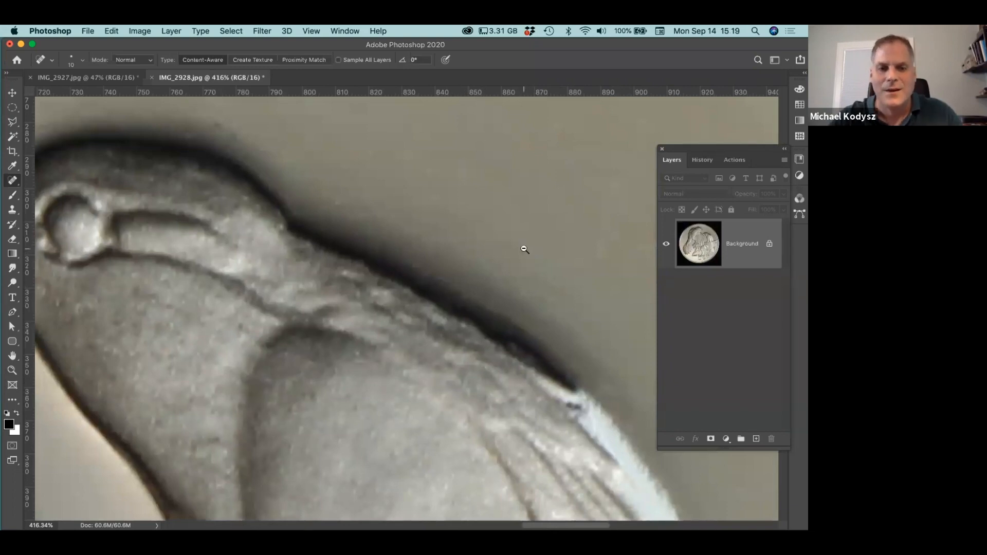
Switch to IMG_2927.jpg and duplicate its Background layer.
drag(484, 255, 437, 225)
drag(492, 345, 516, 291)
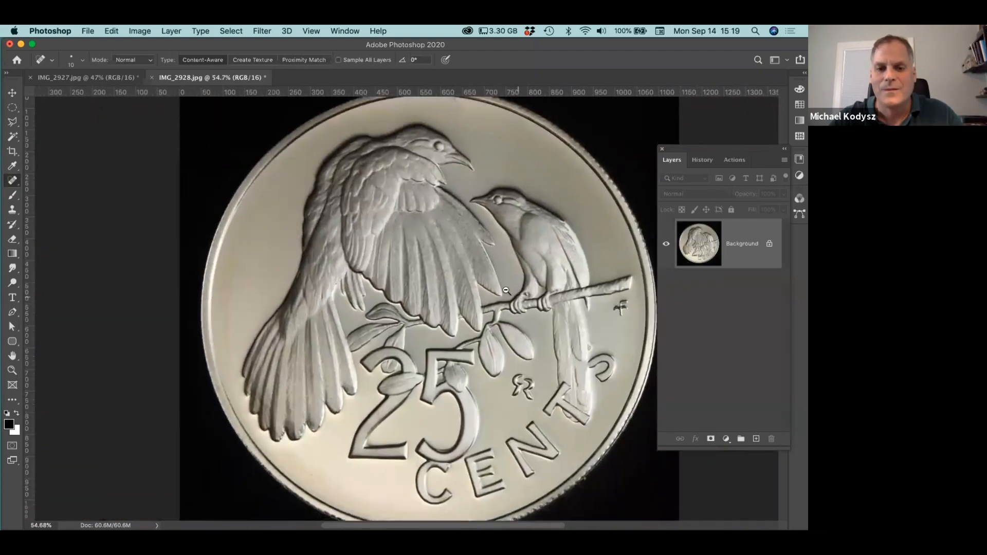
scroll(507, 290, down, 1)
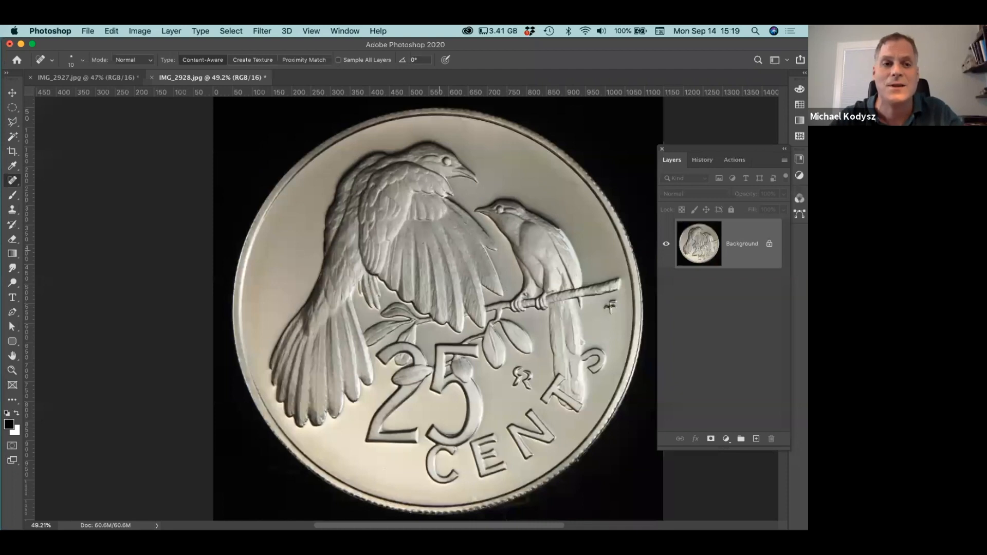
scroll(390, 293, down, 3)
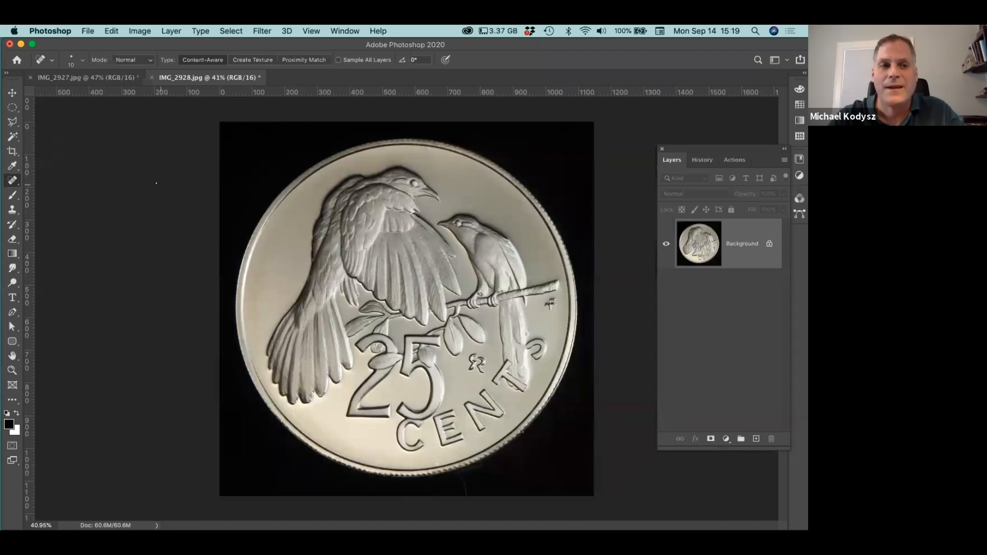
click(101, 77)
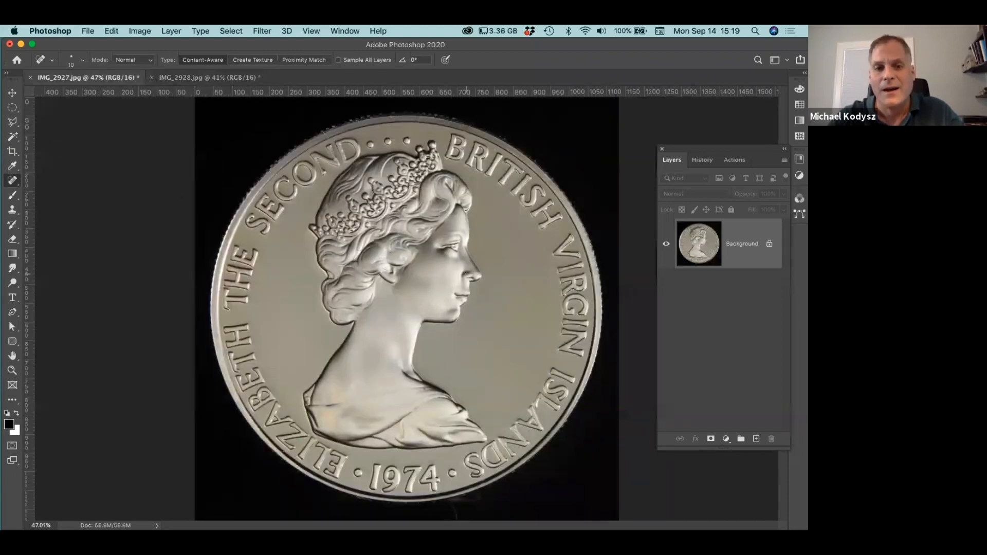
scroll(464, 273, down, 2)
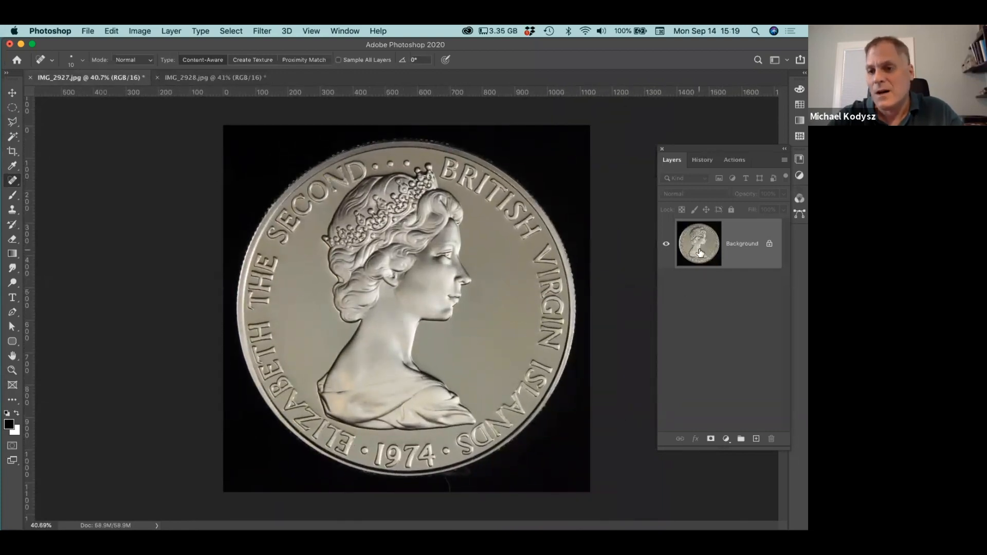
drag(700, 247, 755, 438)
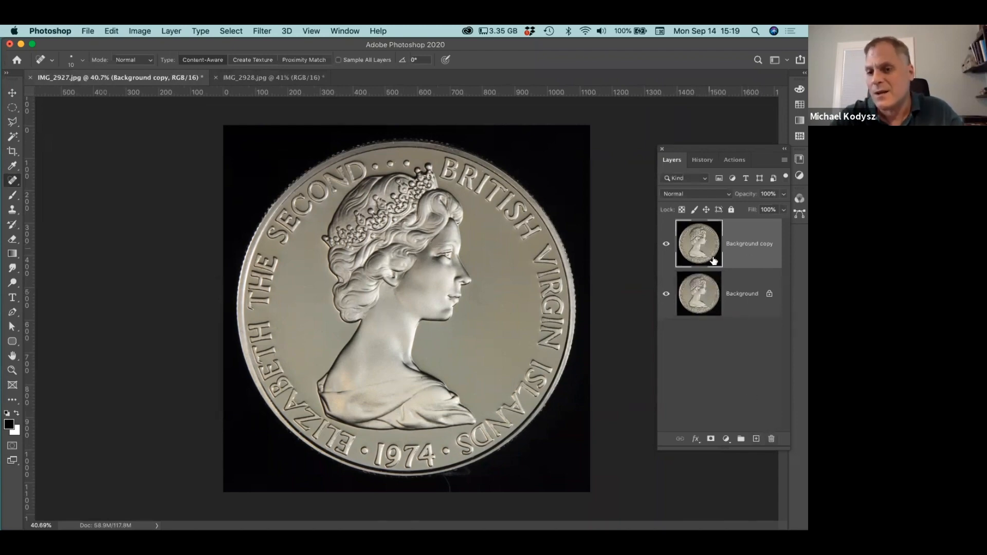
Convert the Background layer to a regular layer named "orginal" and rename its copy "obverse".
double_click(742, 295)
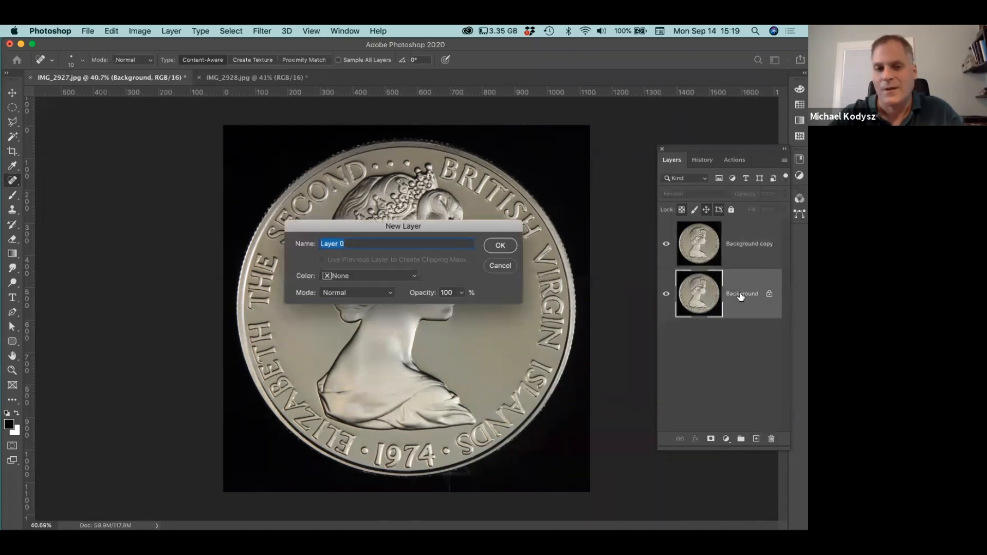
text(orginal)
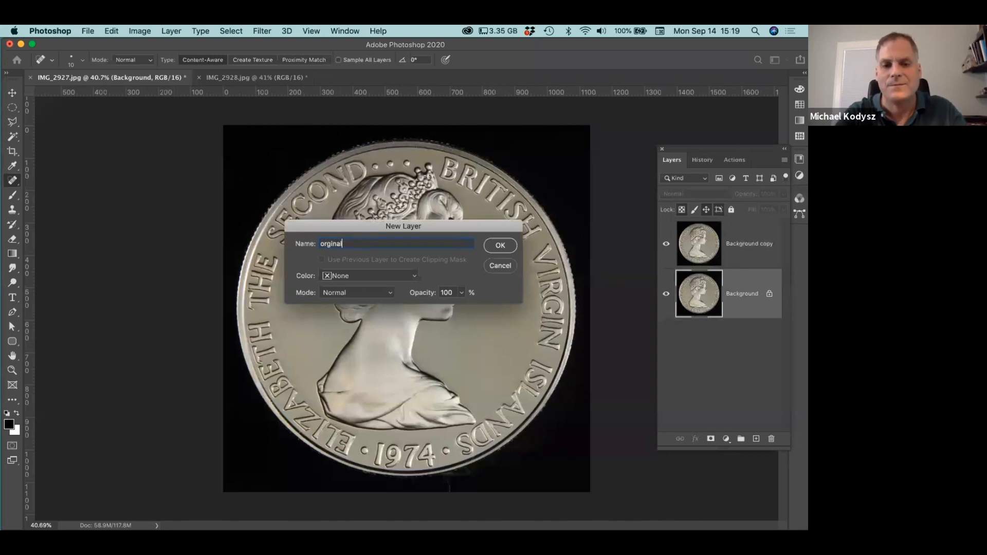
key(Return)
double_click(749, 243)
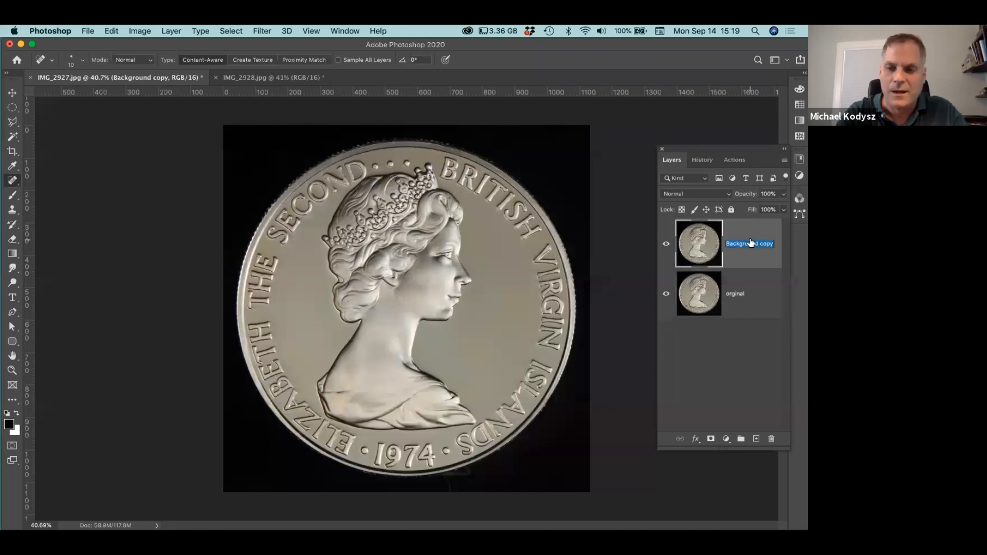
text(obverse)
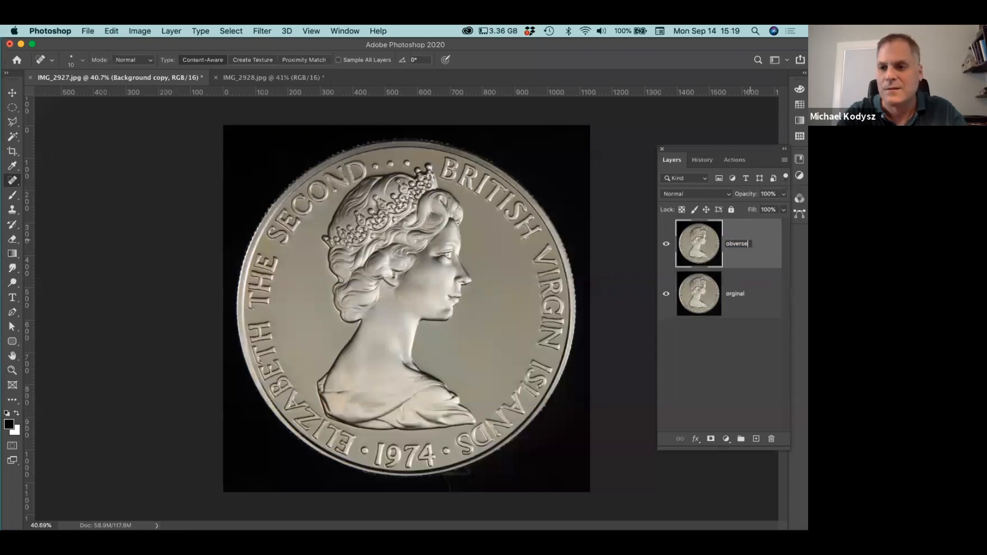
key(Return)
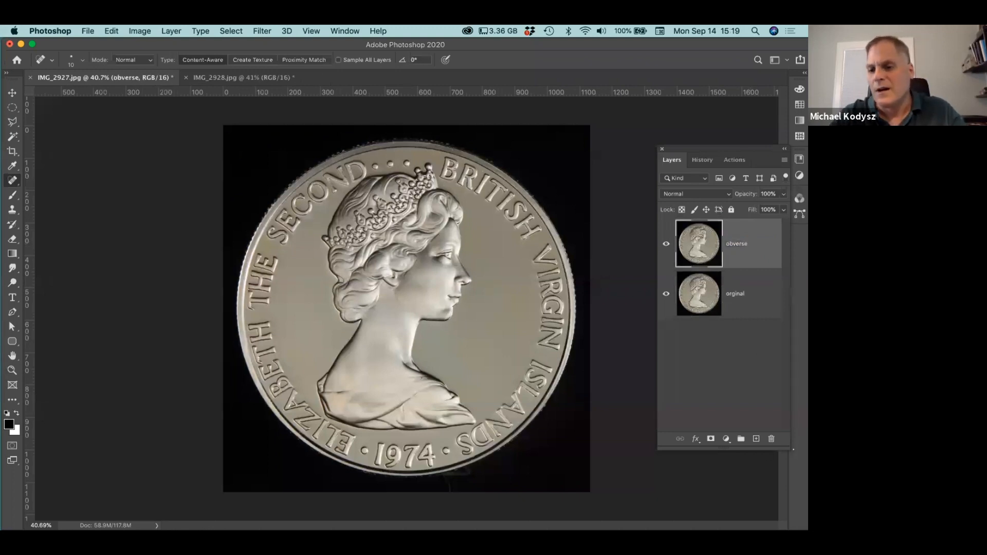
Add a new layer above the obverse layer and name it "background".
click(757, 440)
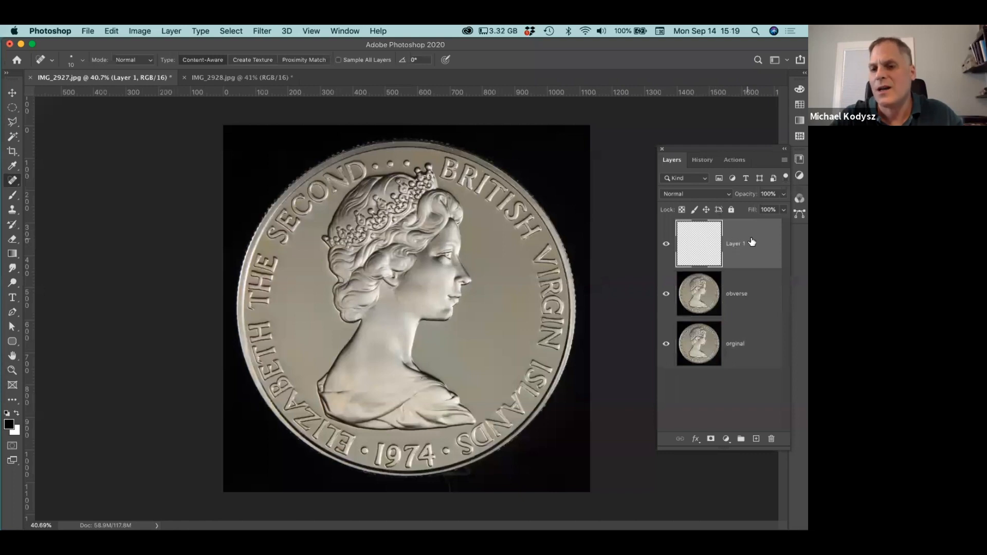
mouse_move(756, 234)
mouse_down()
mouse_move(742, 267)
mouse_move(742, 315)
mouse_move(730, 321)
mouse_move(749, 226)
mouse_up()
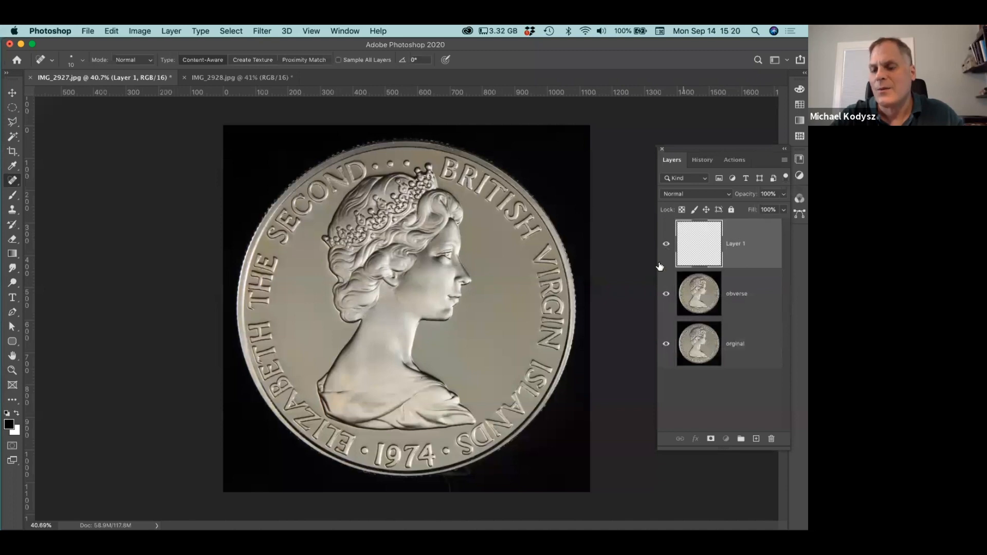
double_click(734, 245)
text(backgroun)
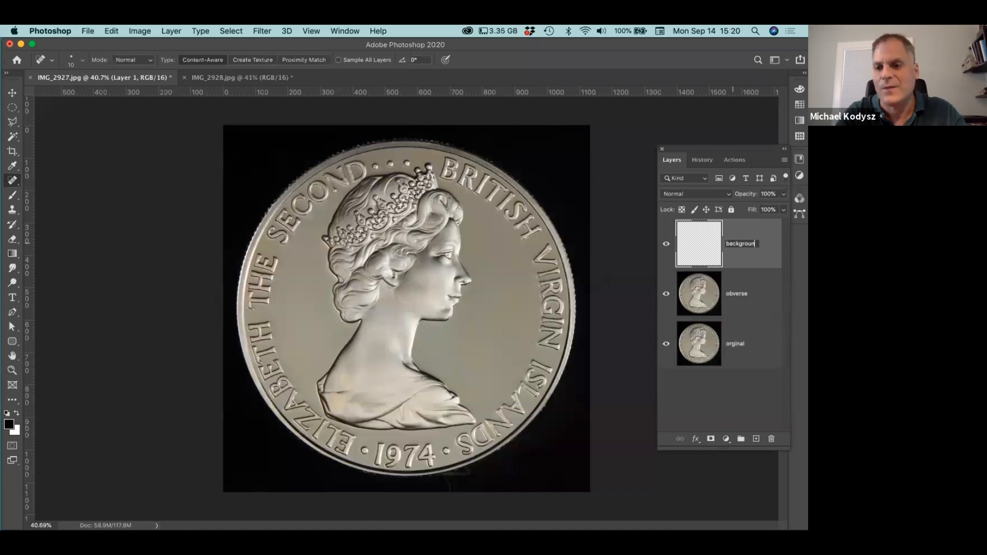
key(Return)
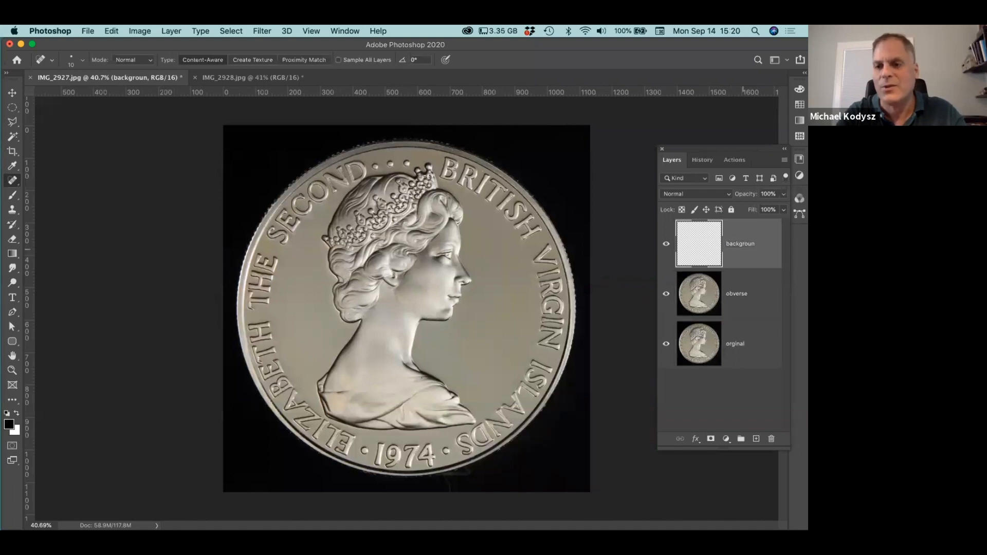
double_click(745, 244)
key(Right)
text(d)
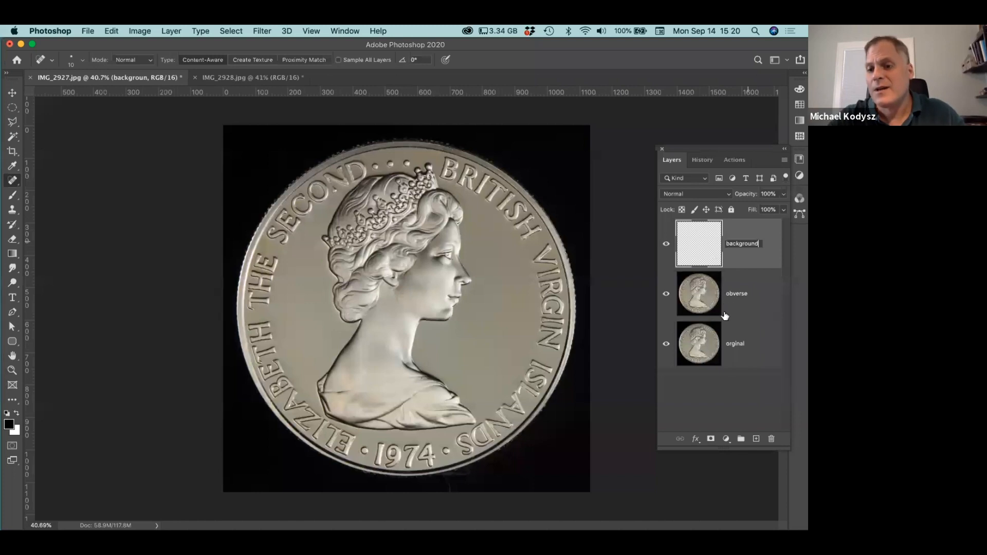
click(744, 255)
Move the background layer between the obverse and orginal layers, leaving no layer selected.
drag(738, 234, 743, 320)
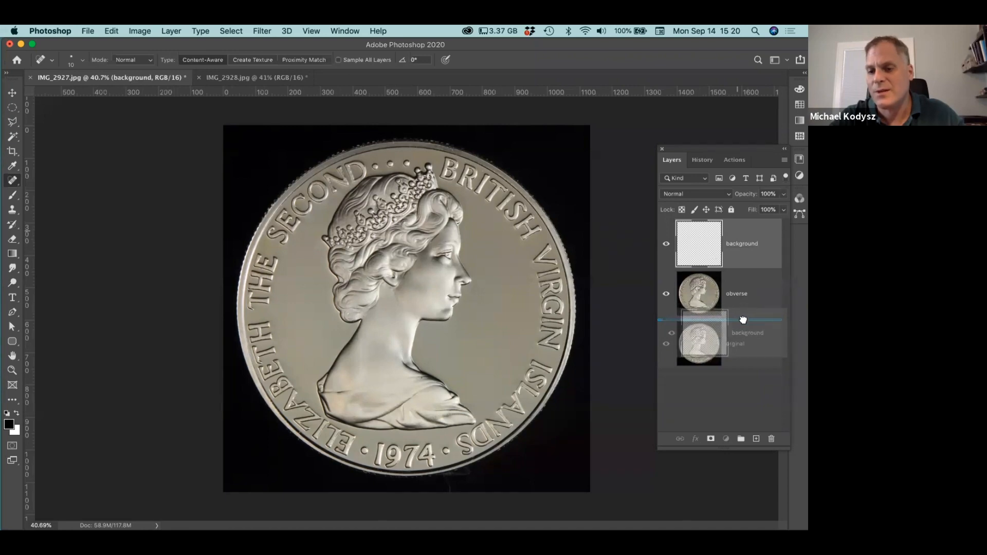
drag(743, 320, 744, 323)
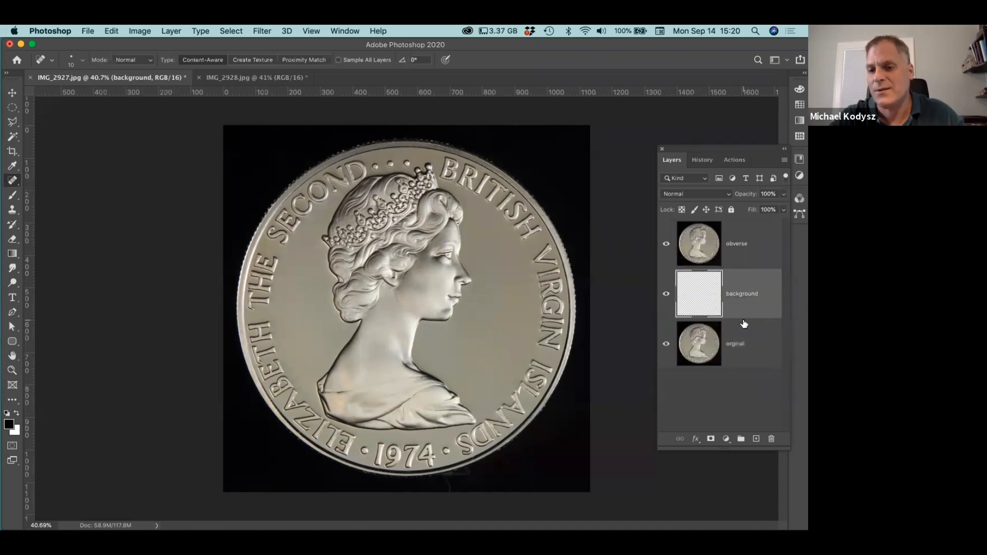
click(750, 398)
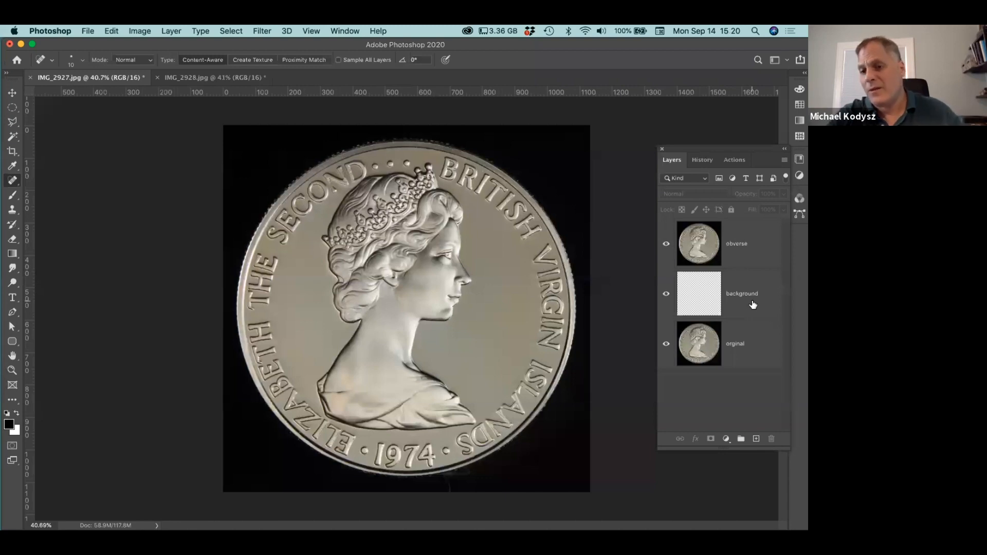
Add an empty layer above the obverse layer, and delete both it and the background layer.
click(750, 245)
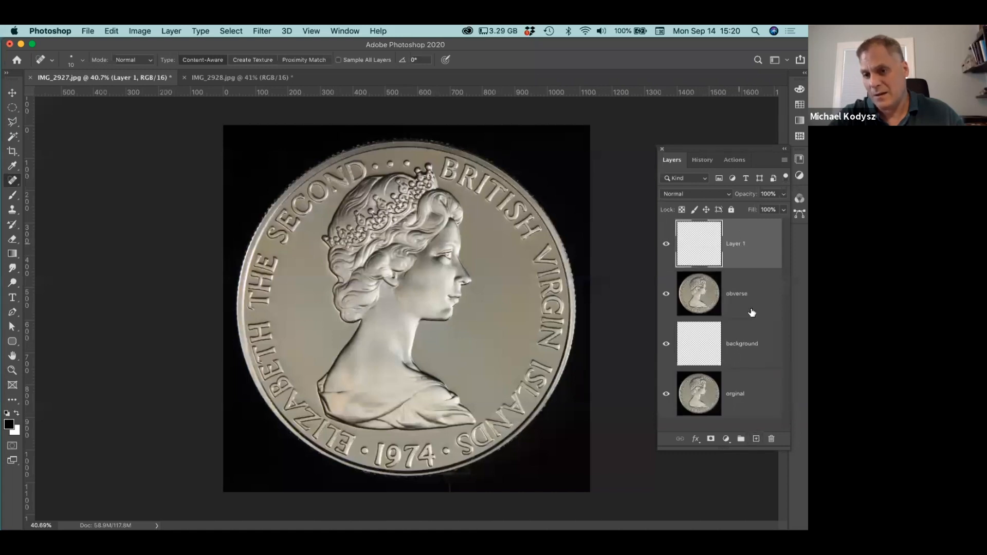
drag(748, 238, 772, 439)
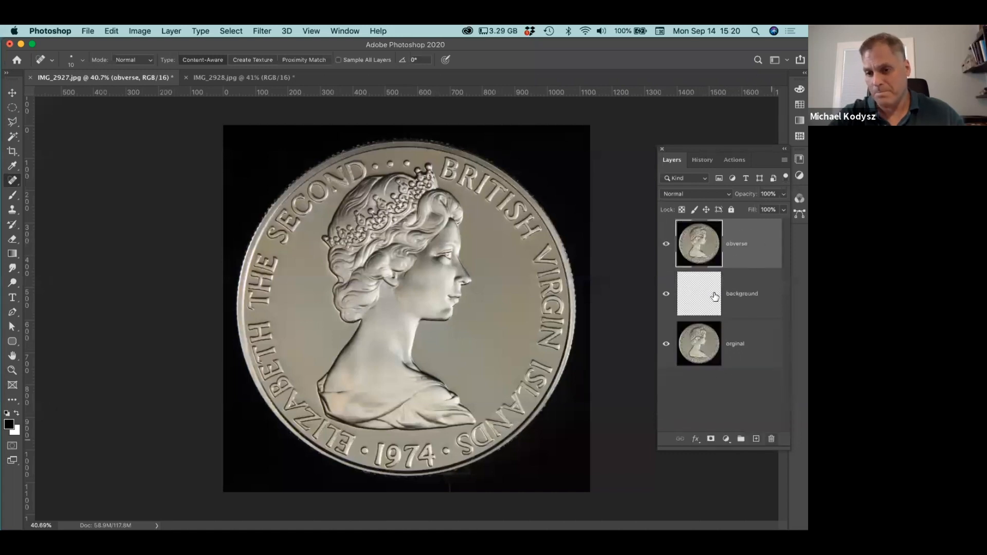
drag(710, 287, 771, 436)
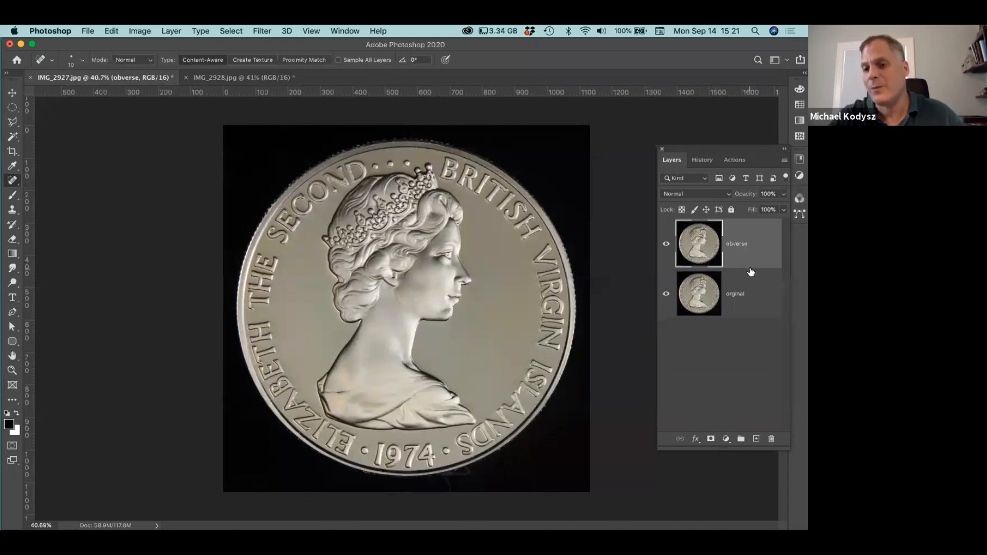
Create a new layer directly above the orginal layer and name it "background".
click(759, 301)
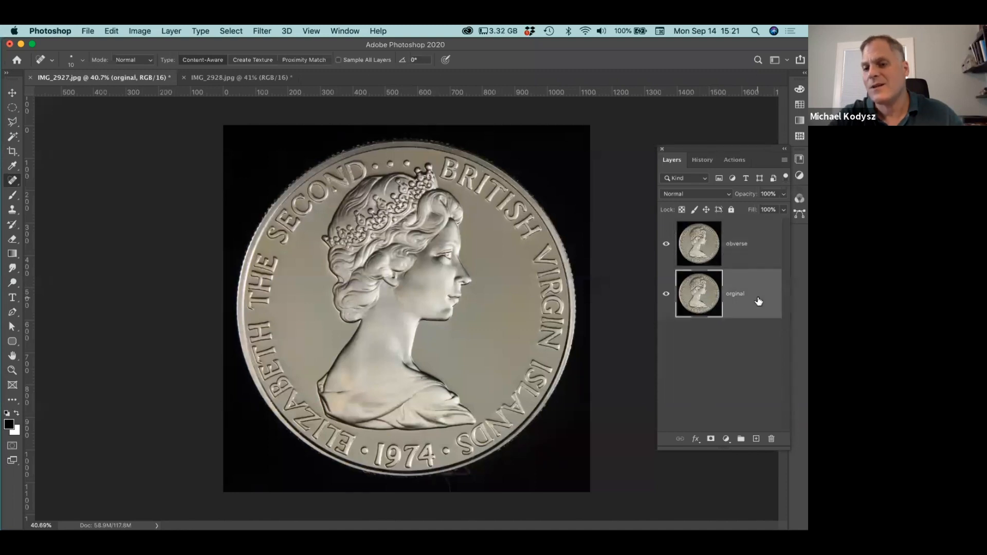
click(755, 439)
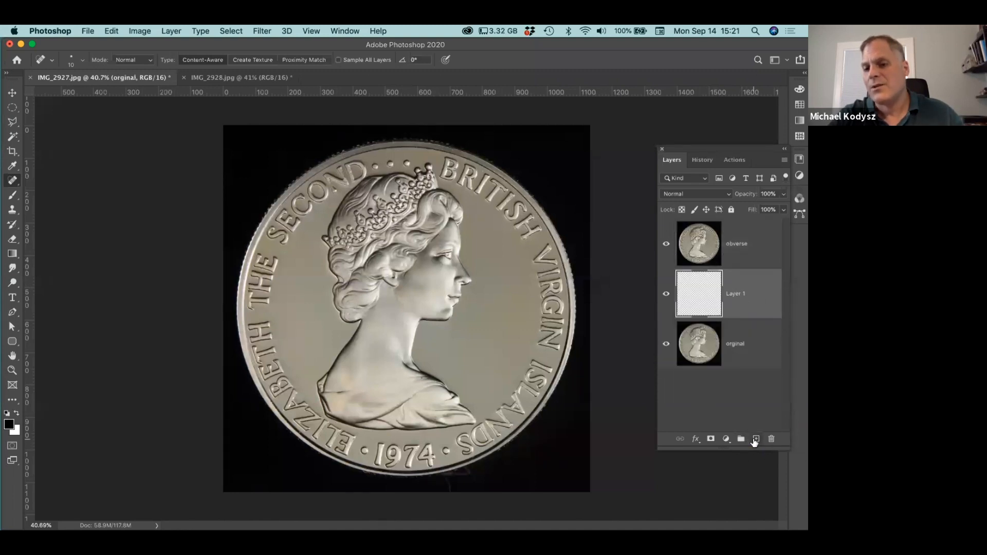
double_click(735, 293)
text(background)
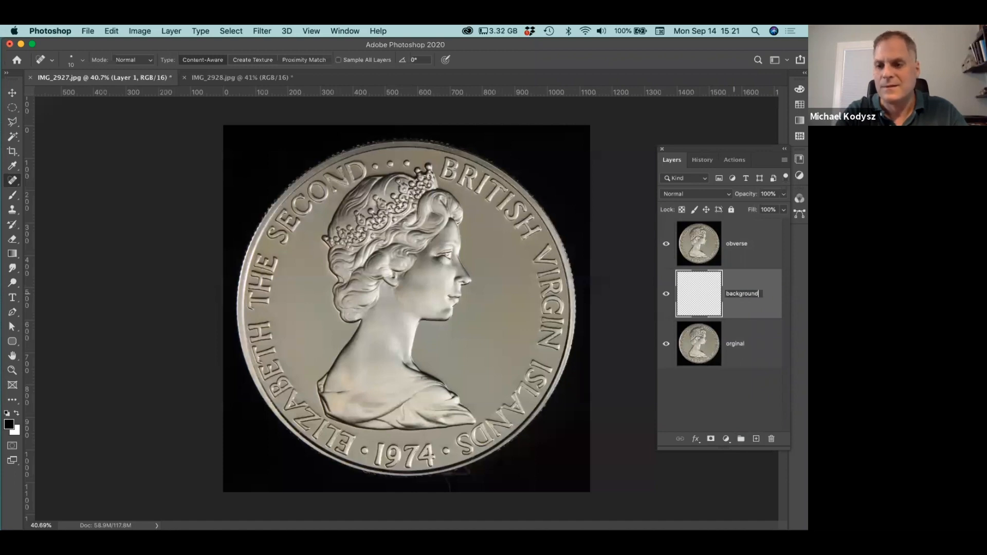
key(Return)
Hide the orginal layer and toggle the obverse layer off and on to view the transparent background.
click(733, 405)
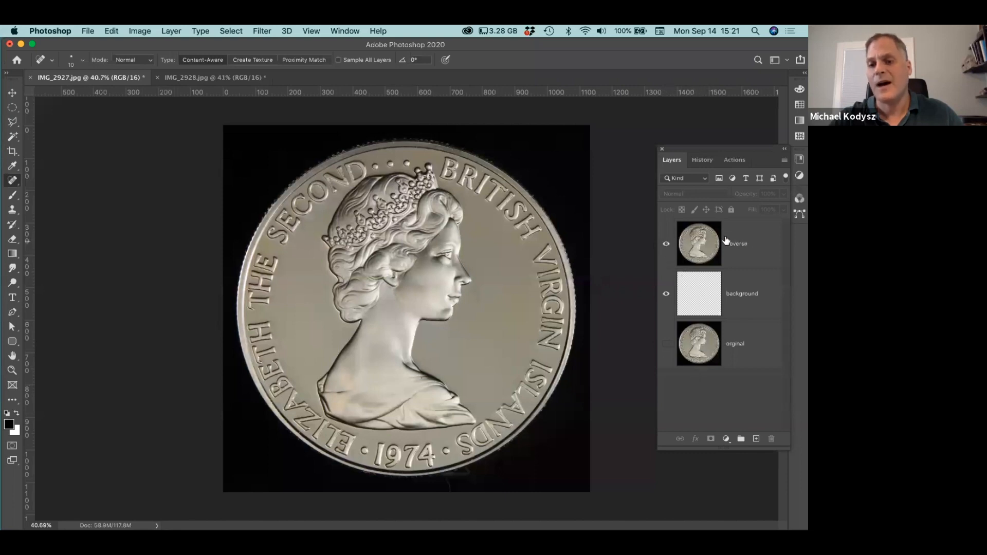
click(666, 245)
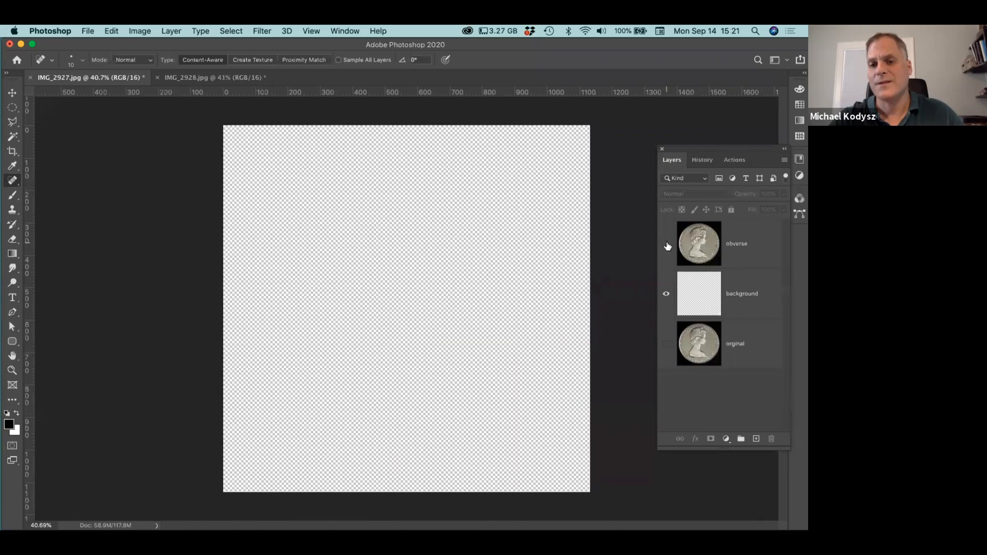
click(666, 245)
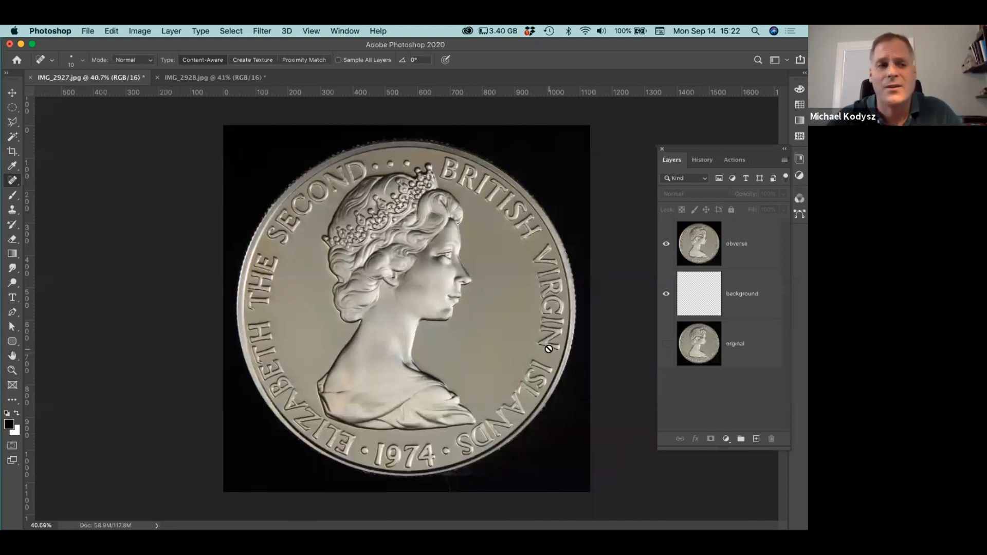
Draw a circular Elliptical Marquee selection about 1034 mm in diameter, fitted to the coin's outer edge.
click(11, 109)
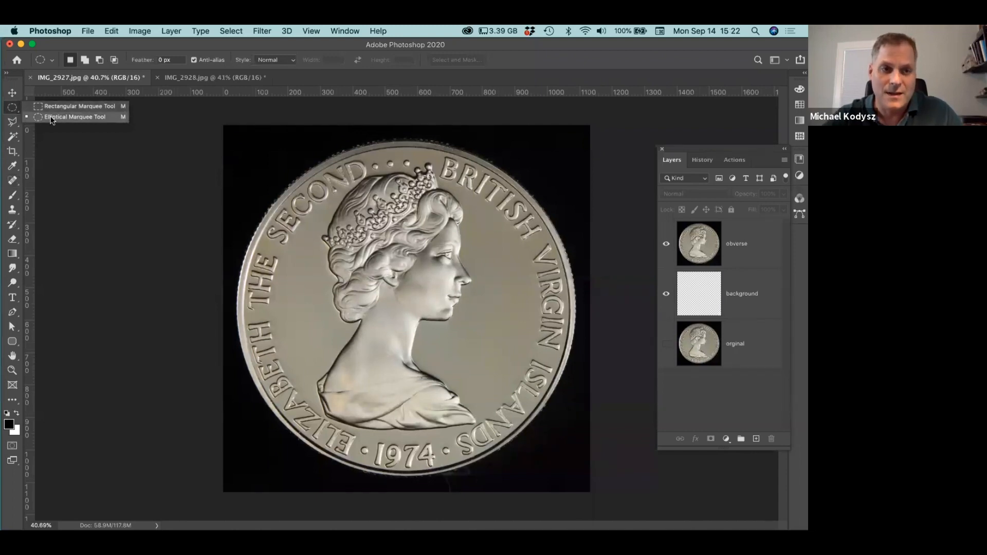
click(52, 118)
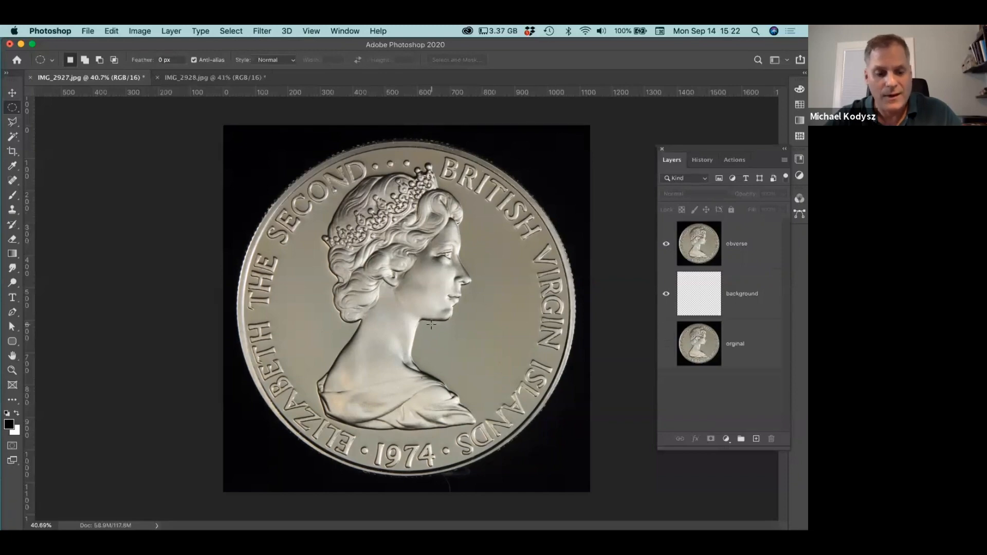
drag(430, 323, 477, 413)
drag(538, 418, 531, 419)
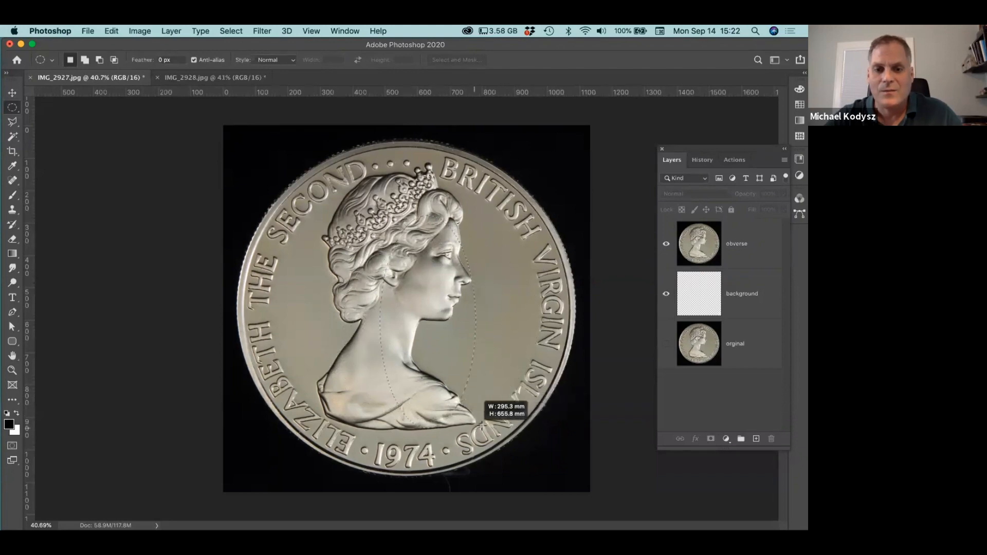
drag(539, 364, 533, 395)
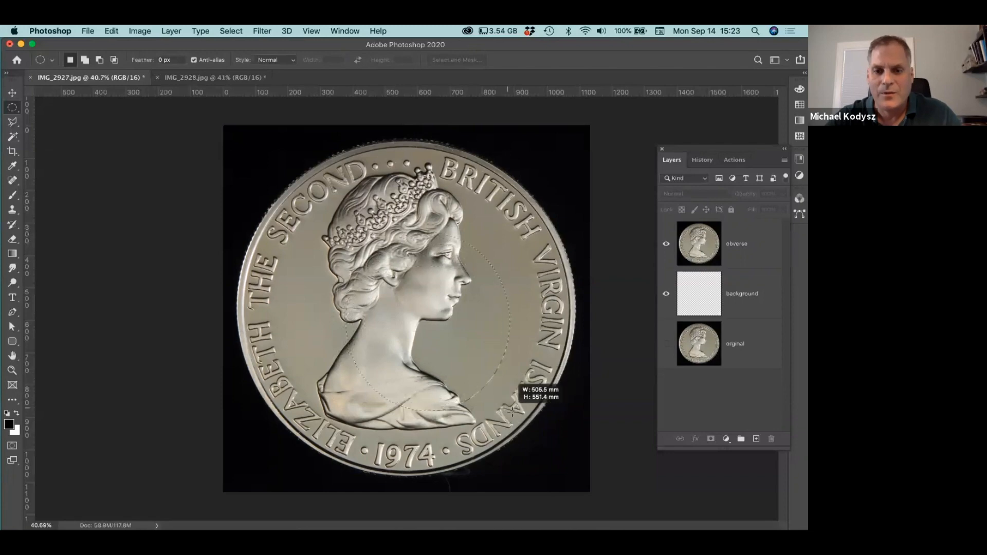
drag(523, 415, 626, 489)
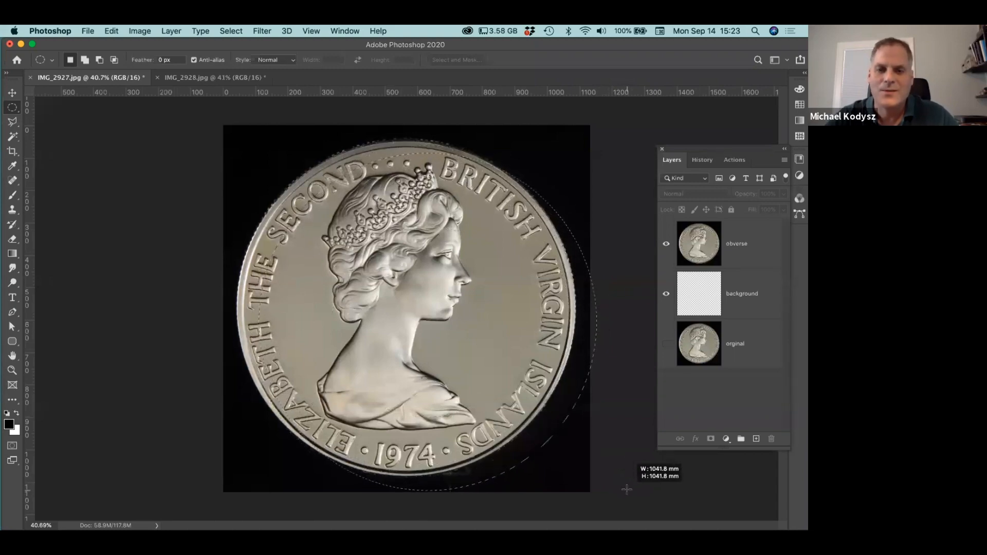
drag(627, 488, 626, 489)
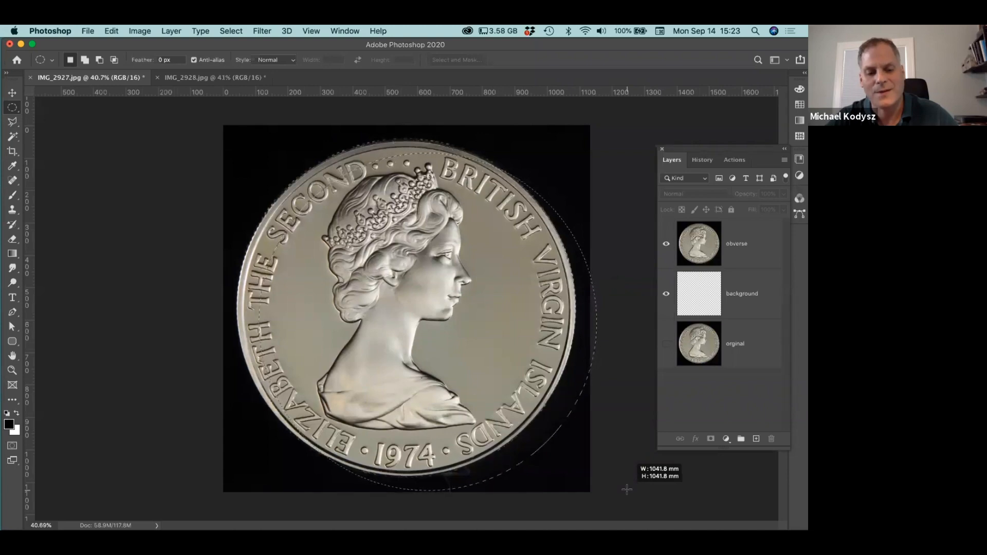
drag(626, 489, 603, 478)
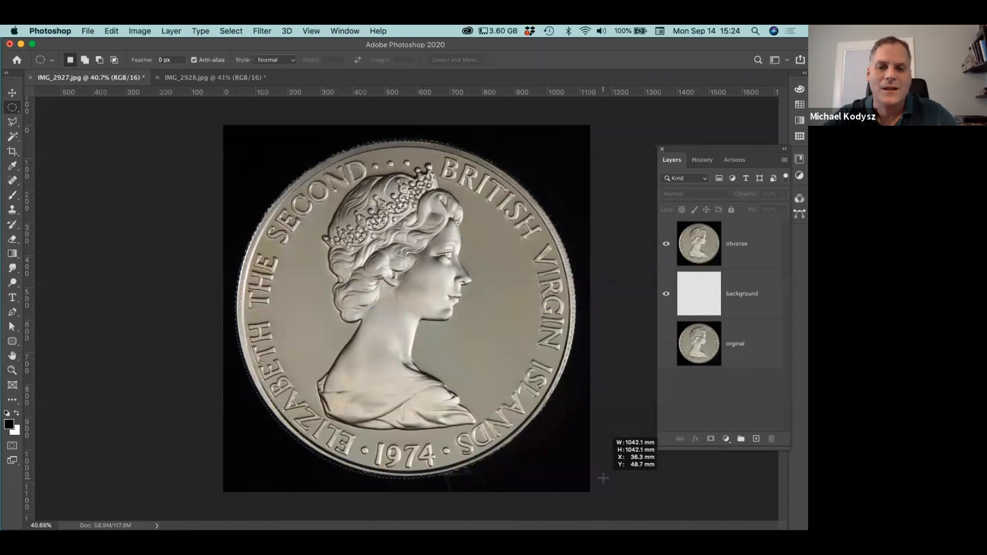
drag(602, 478, 601, 476)
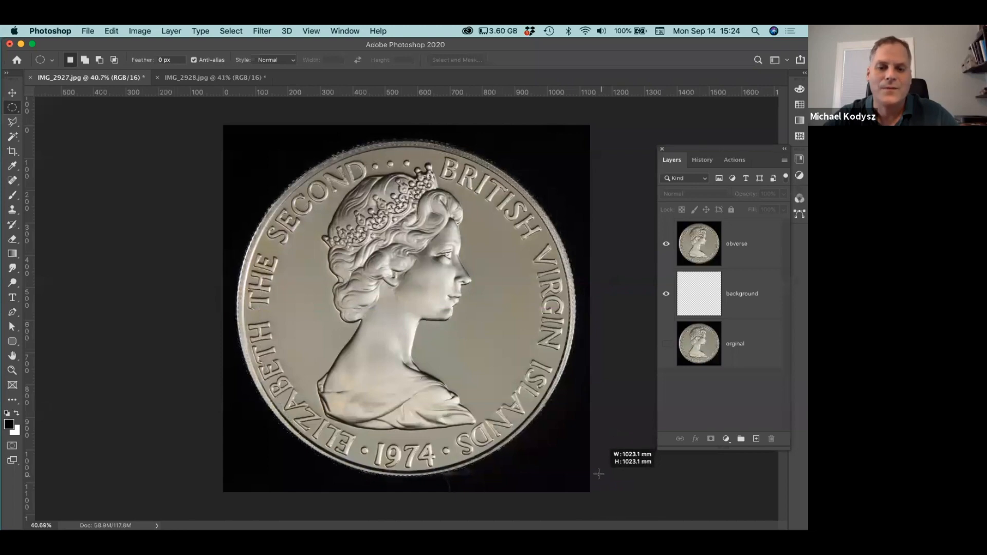
drag(595, 469, 602, 475)
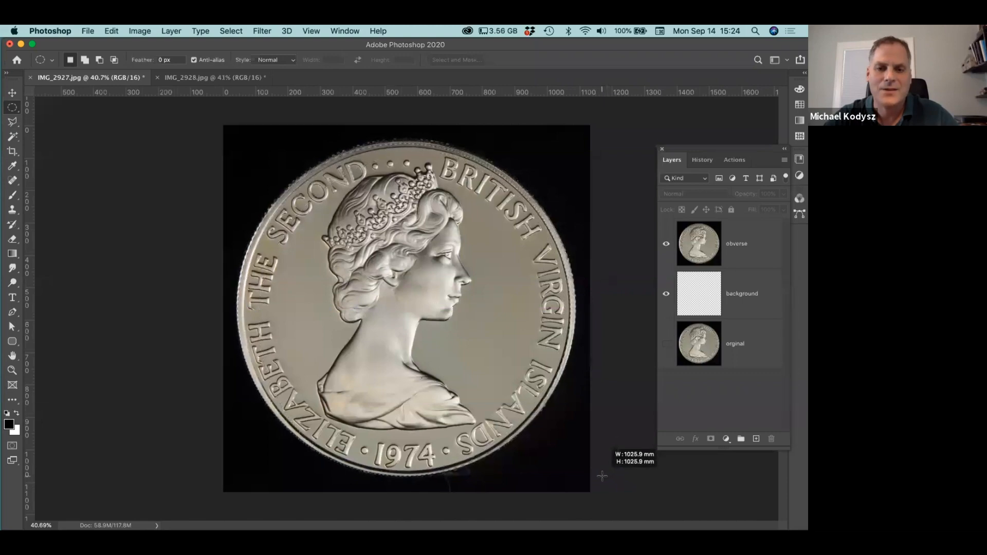
drag(603, 474, 611, 474)
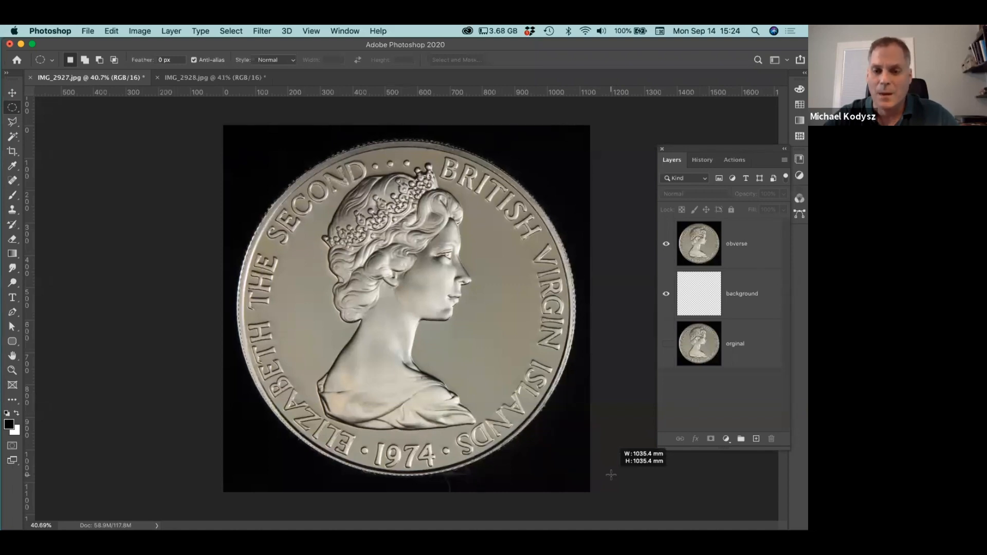
drag(611, 474, 610, 474)
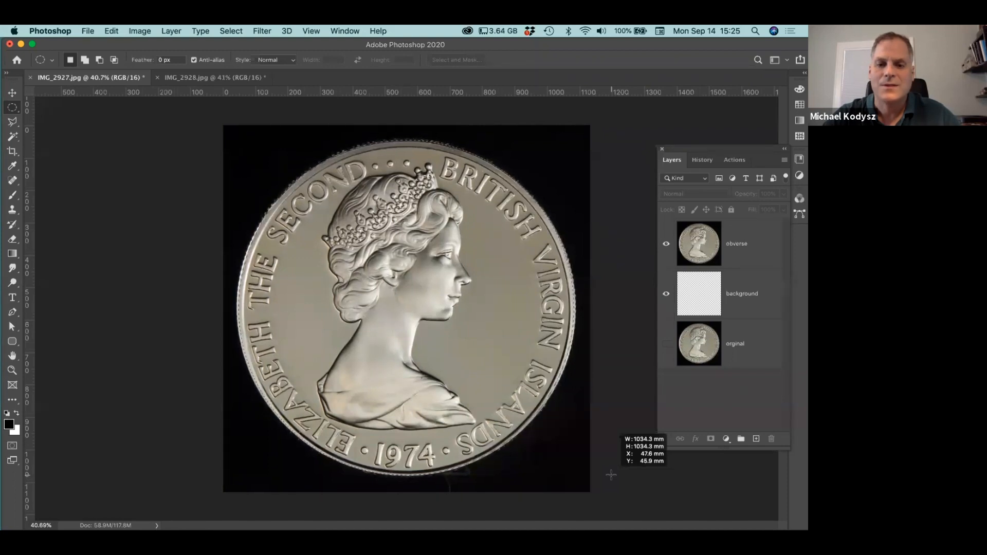
drag(610, 475, 611, 475)
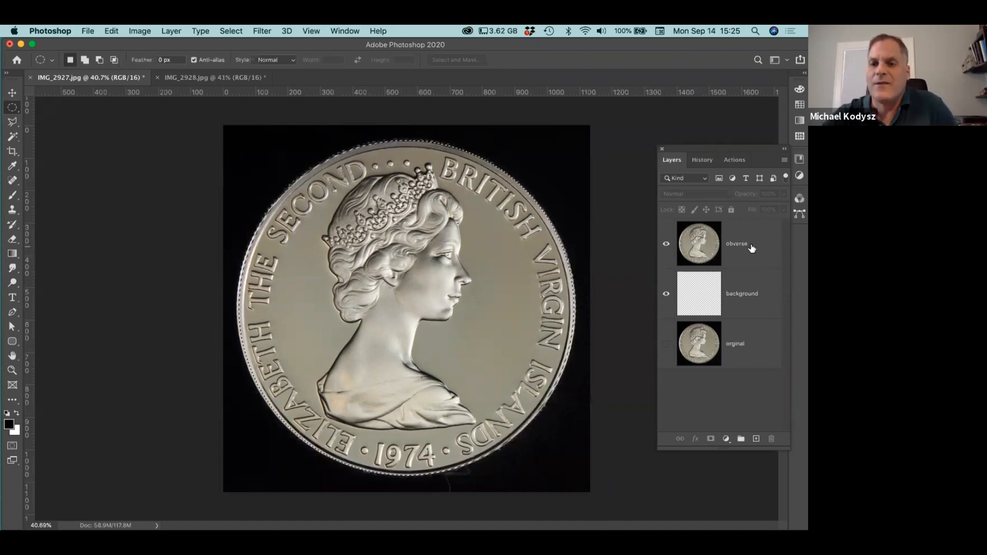
Make the obverse layer active, try deleting the selected coin area from it, and undo the deletion.
drag(742, 150, 710, 143)
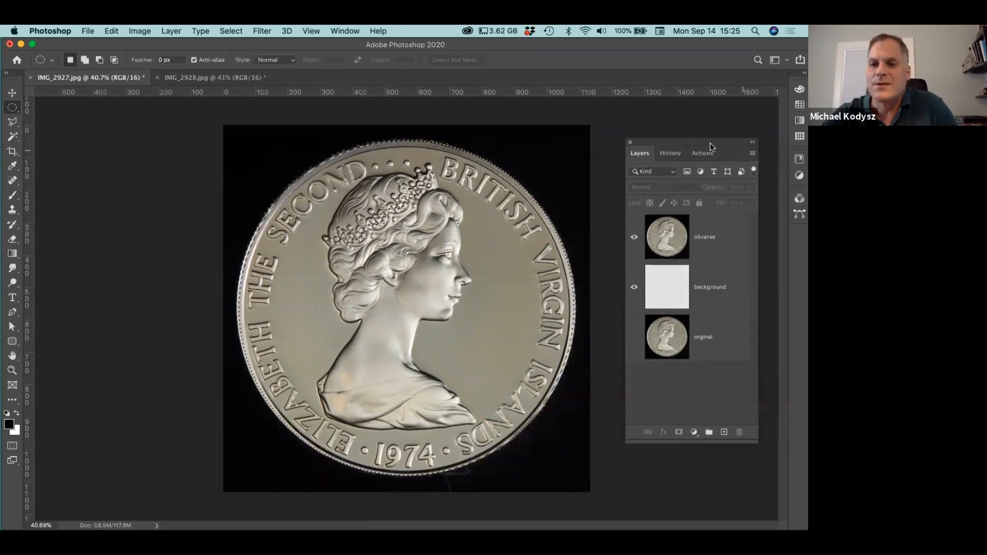
click(710, 237)
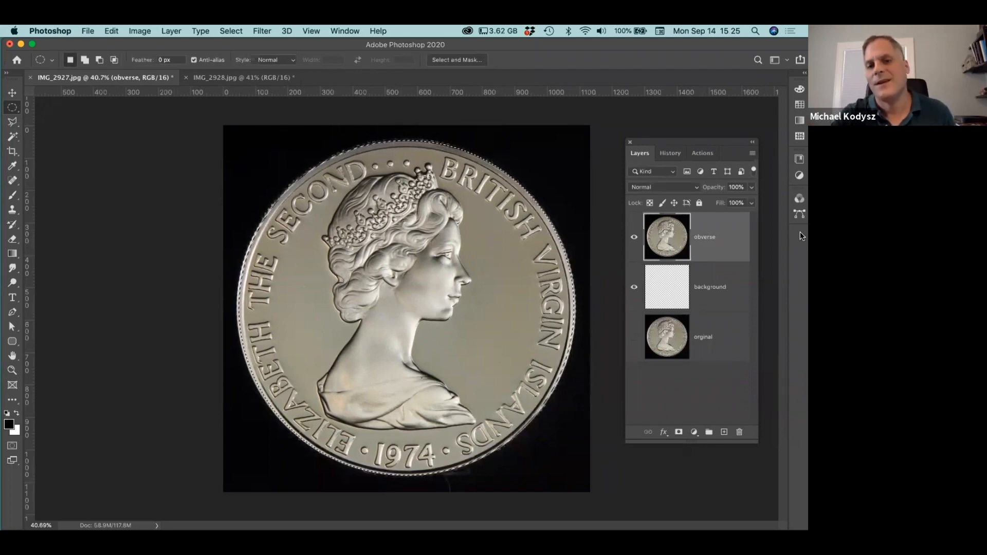
key(Delete)
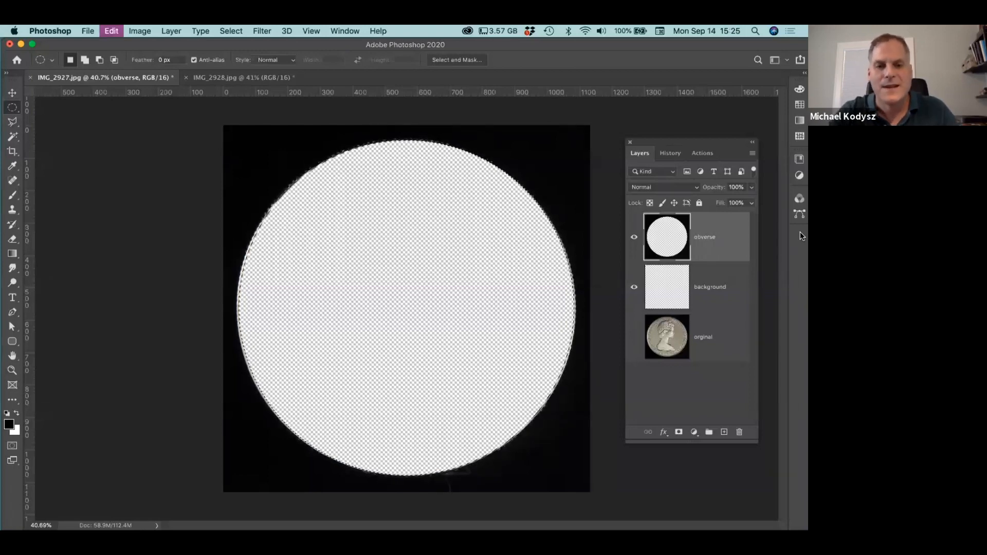
key(super+z)
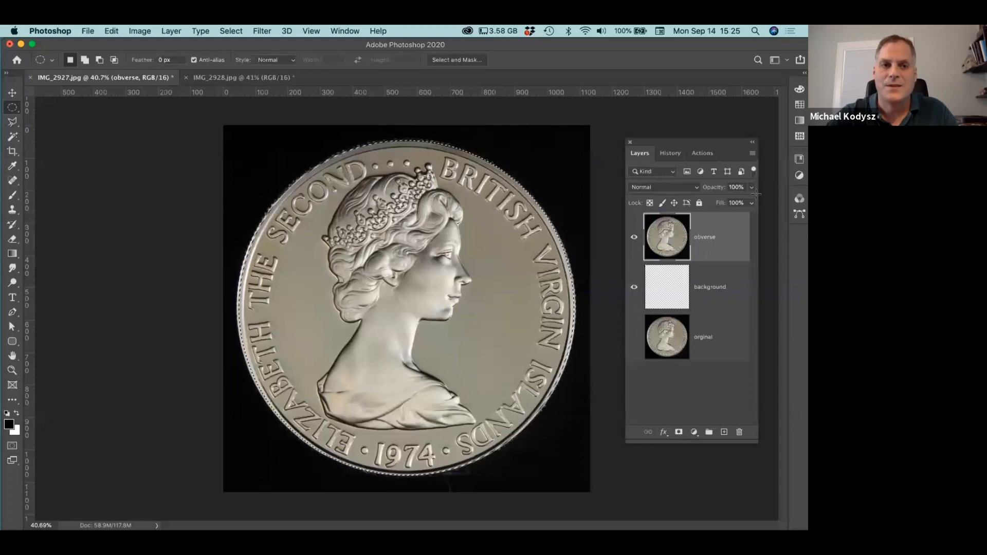
Invert the selection to cover the black surroundings outside the coin.
click(231, 31)
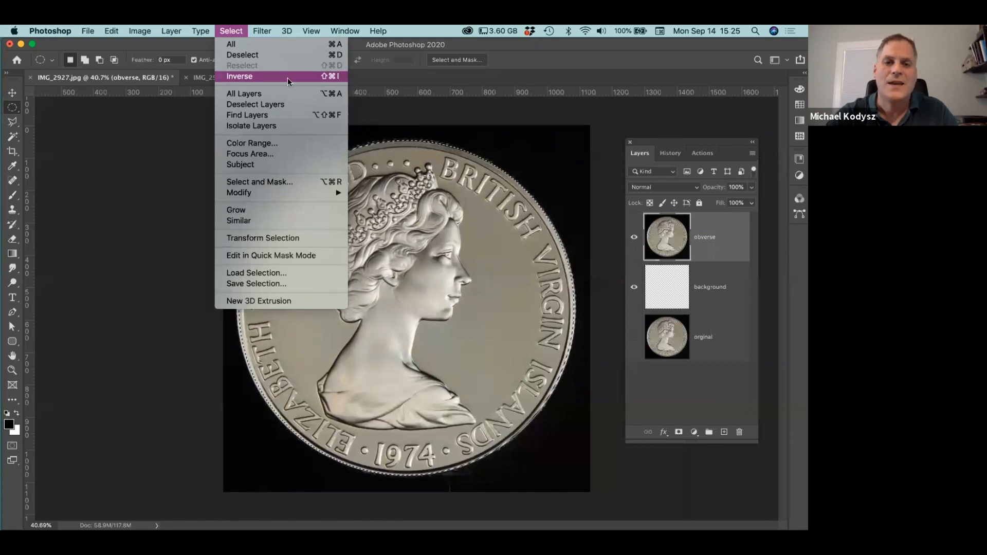
click(241, 77)
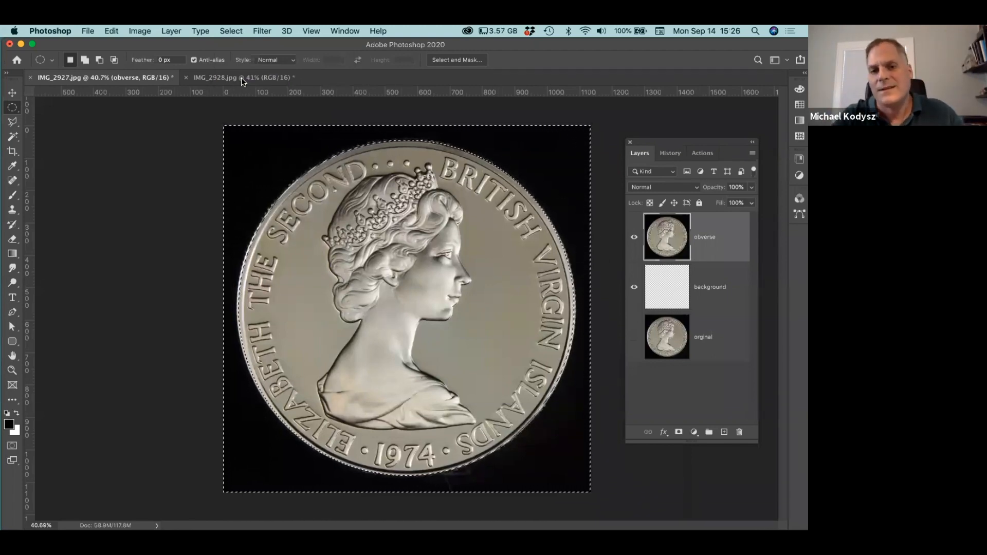
Delete the black surroundings from the obverse layer and clear the selection.
key(Delete)
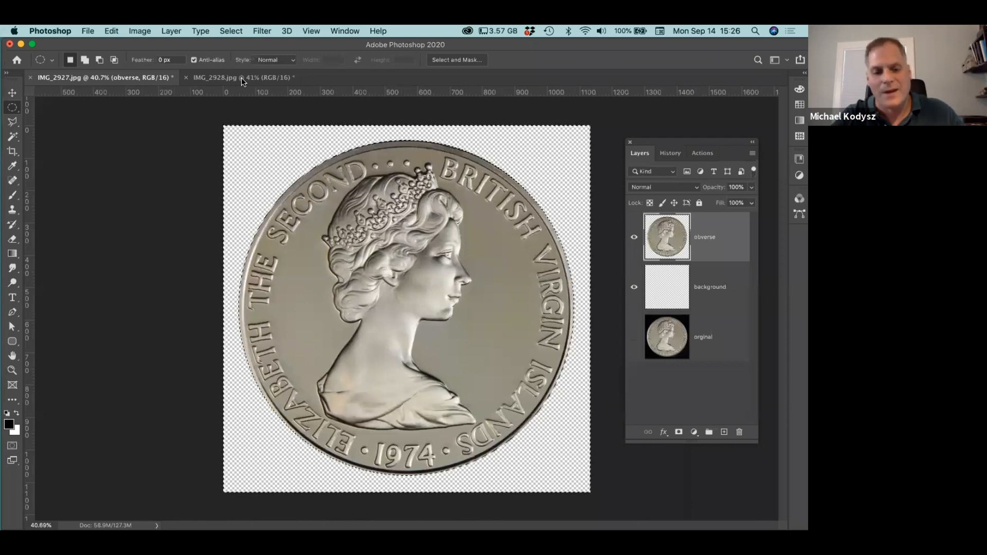
key(super+d)
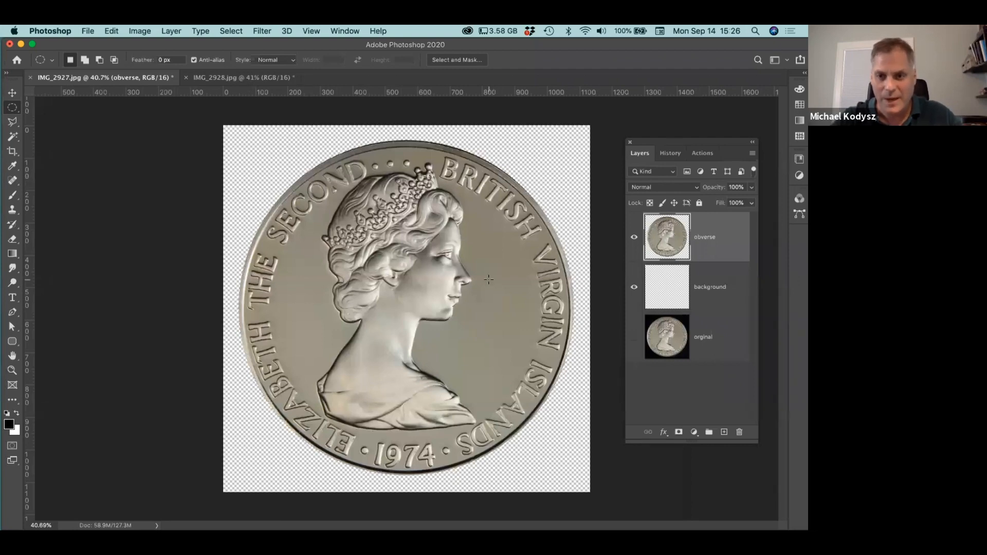
Switch to IMG_2928.jpg, unlock its coin layer and duplicate it.
click(235, 77)
click(738, 237)
drag(667, 237, 728, 433)
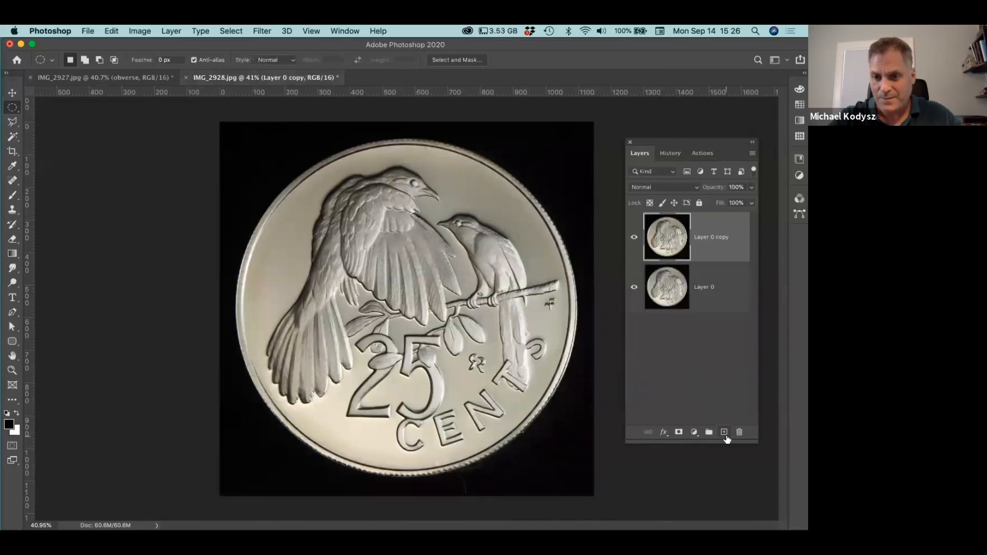
Rename the lower coin layer to original and its copy above to reverse.
double_click(704, 288)
text(original)
key(Return)
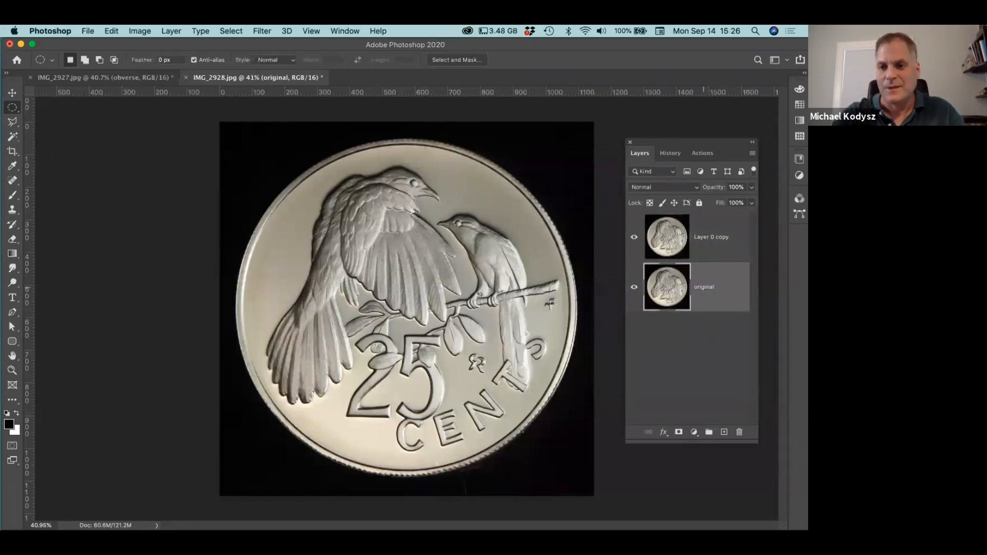
double_click(714, 237)
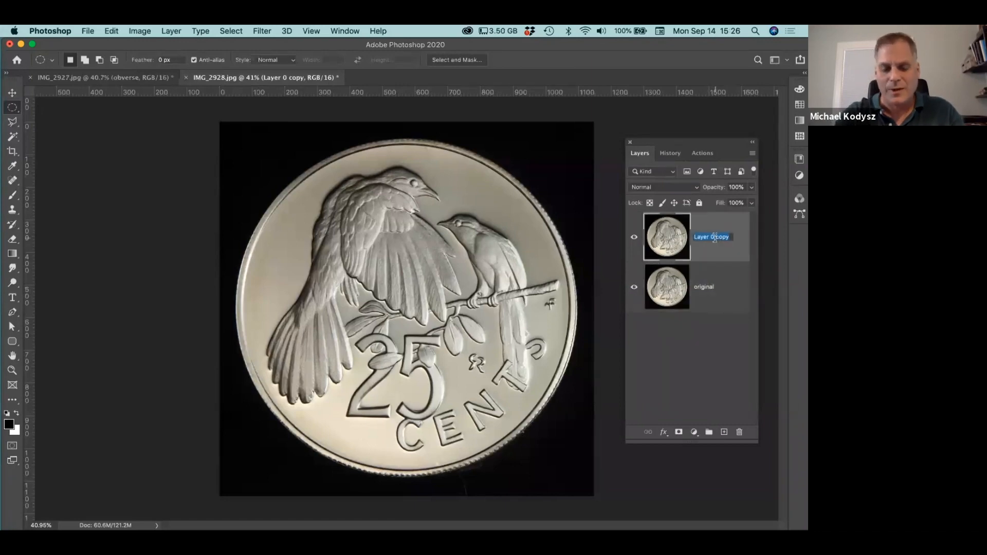
text(reverse)
key(Return)
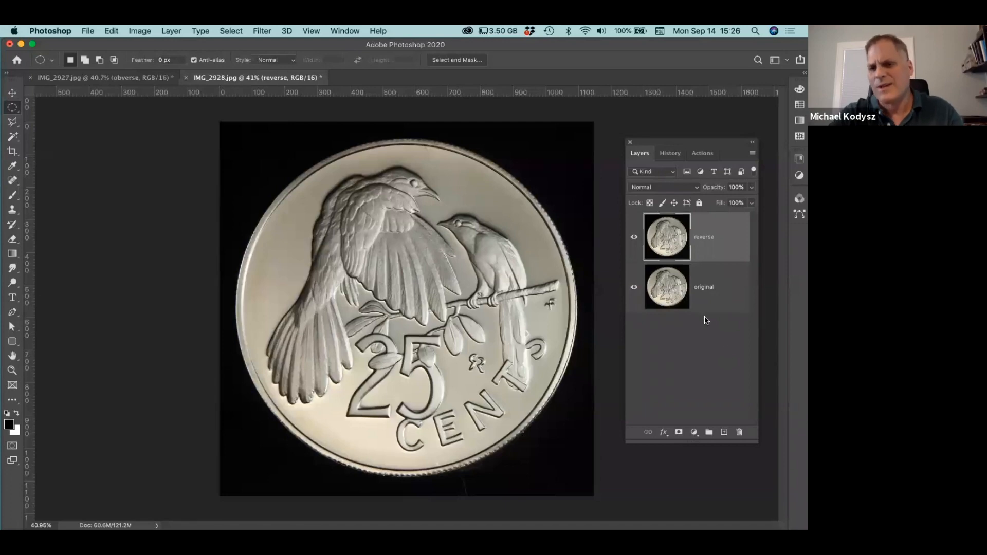
Hide the original layer and toggle the reverse layer off and on to check the transparency beneath it.
click(634, 287)
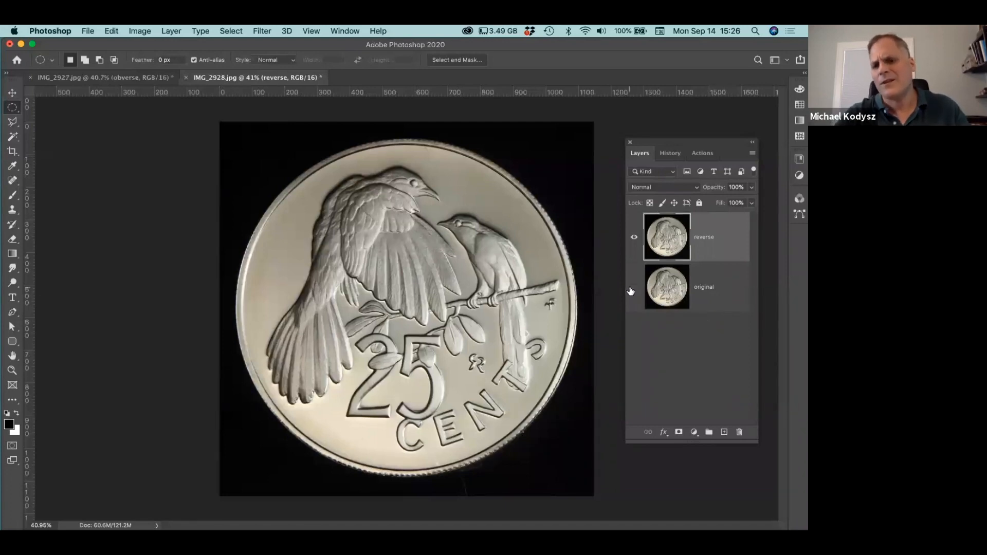
click(633, 236)
click(634, 237)
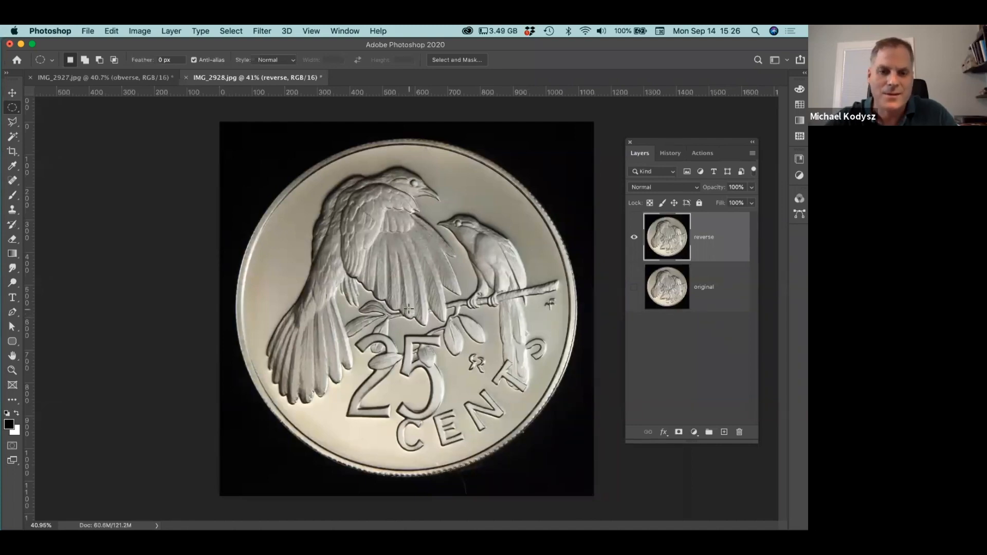
Draw a circular Elliptical Marquee selection about 1032 mm in diameter, fitted to the outer edge of the bird coin.
drag(408, 309, 661, 475)
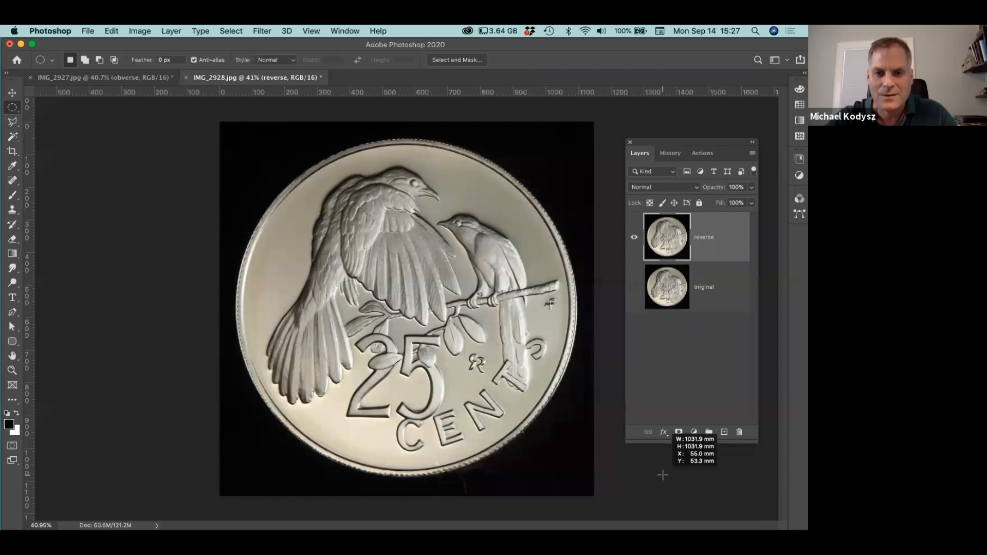
drag(663, 474, 663, 475)
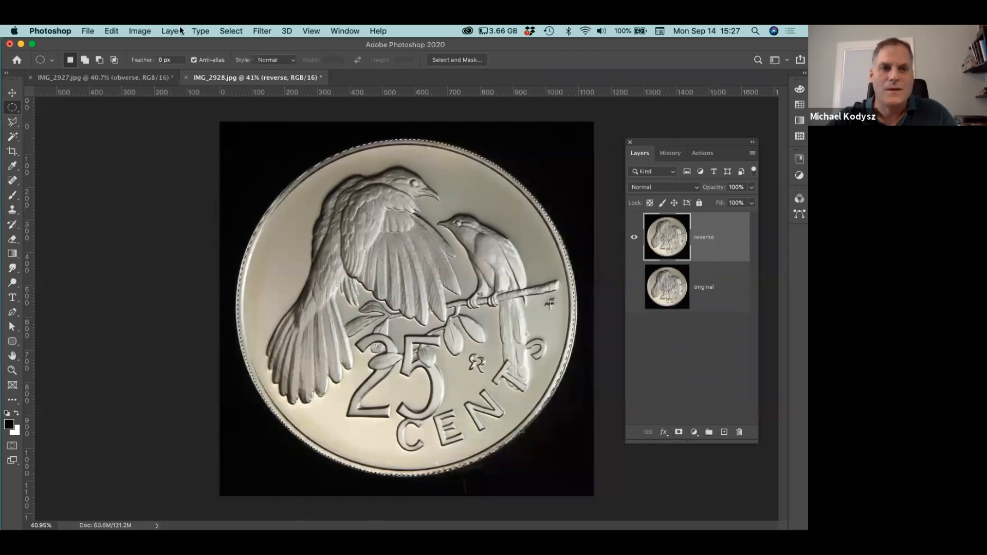
Invert the selection, delete the black surroundings from the reverse layer and deselect.
click(230, 31)
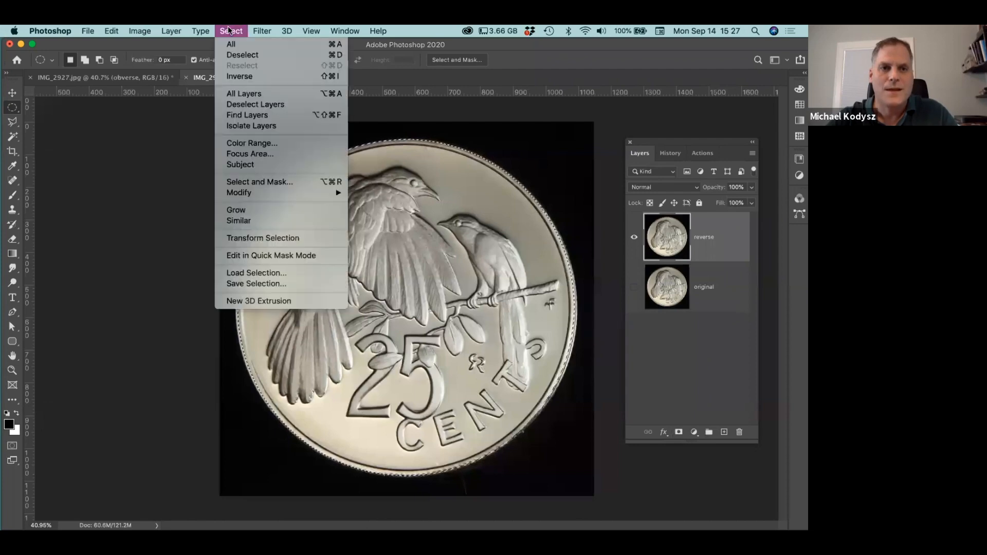
click(234, 76)
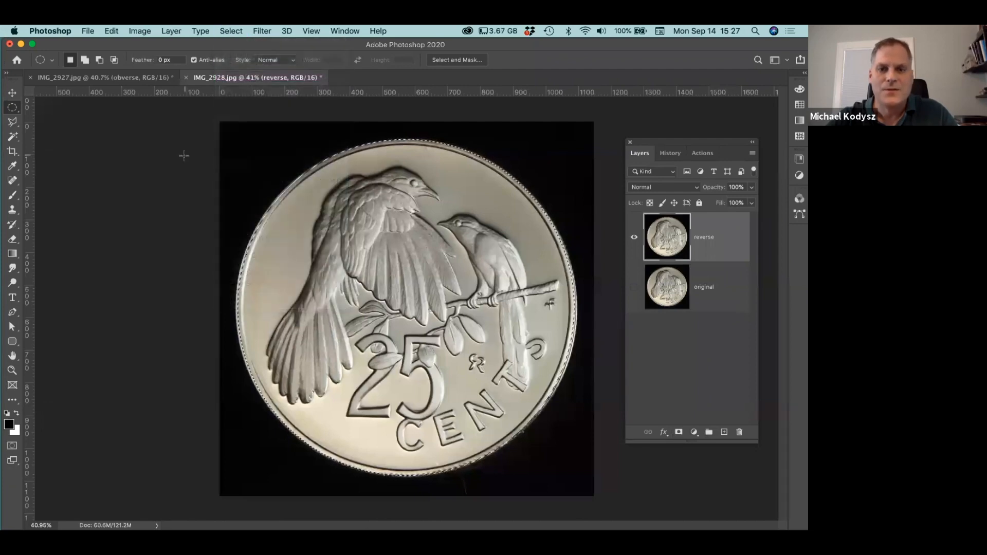
key(Delete)
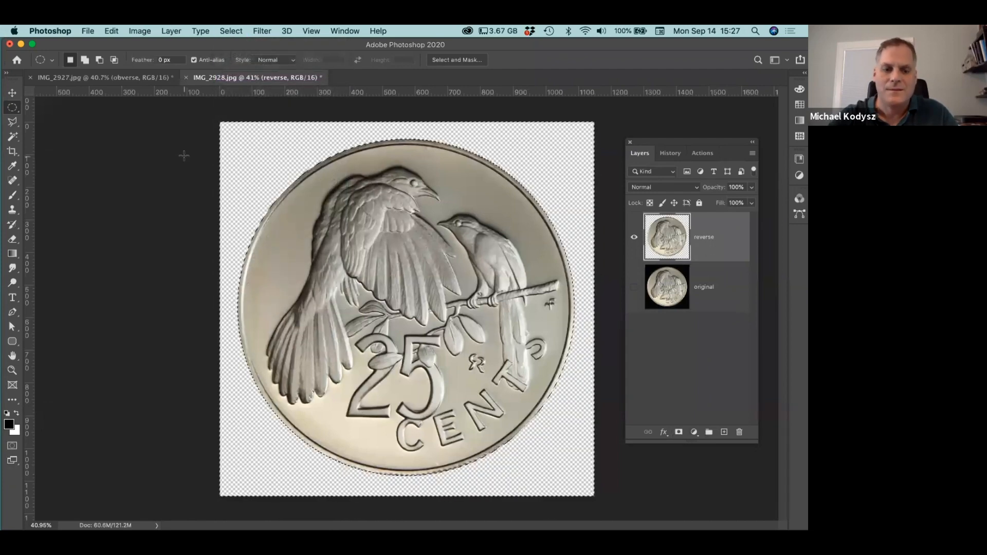
key(super+d)
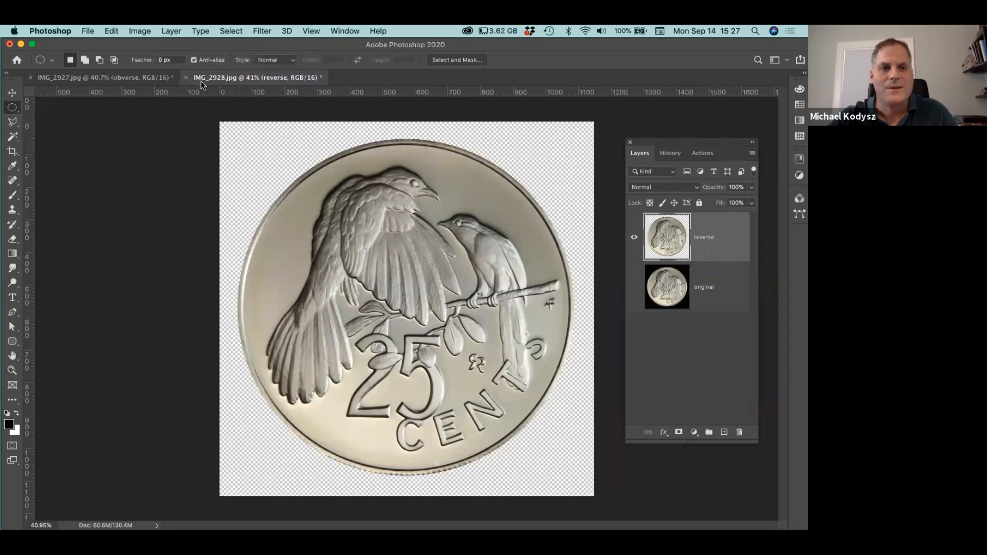
Straighten IMG_2927.jpg with the Crop tool, using a level line between the lower inscription letters on either side of 1974.
click(101, 80)
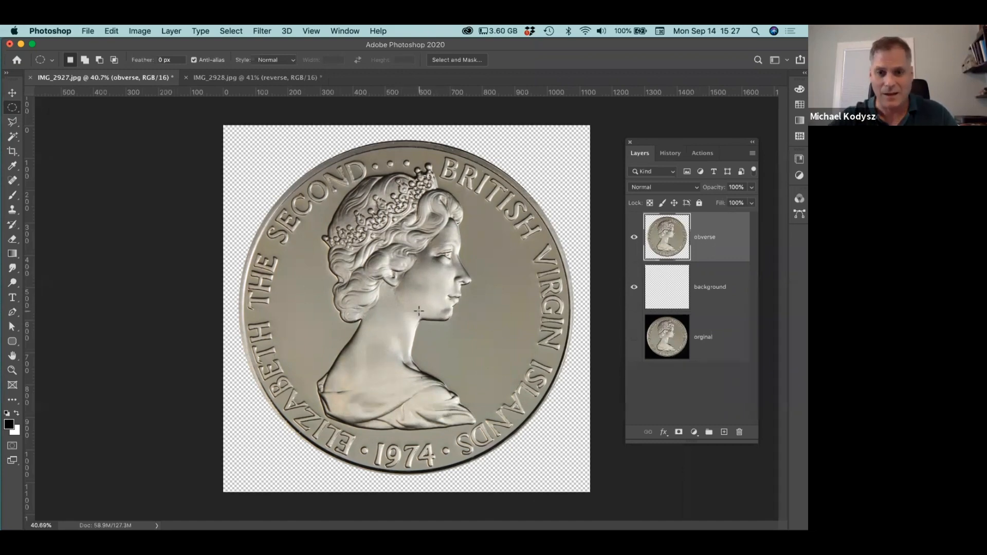
click(11, 153)
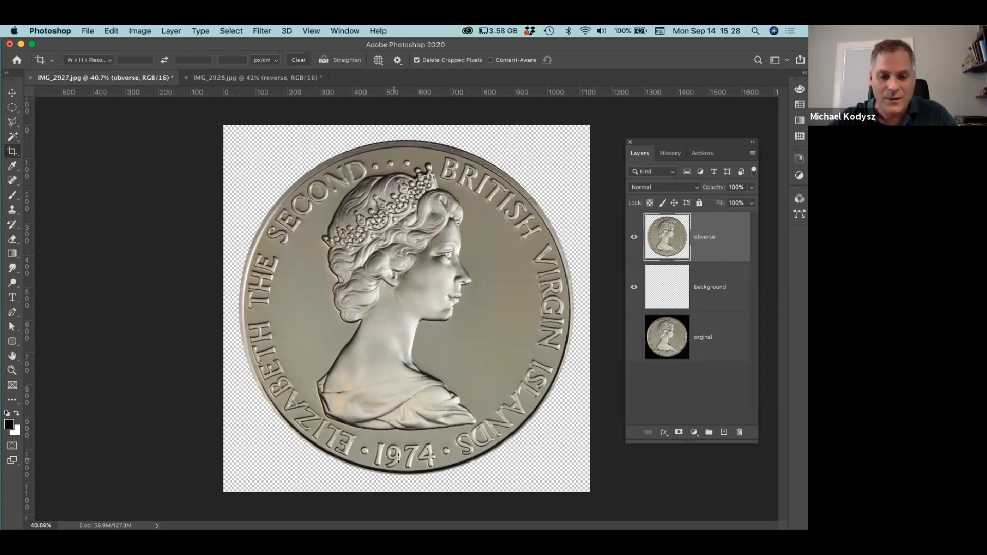
key(super)
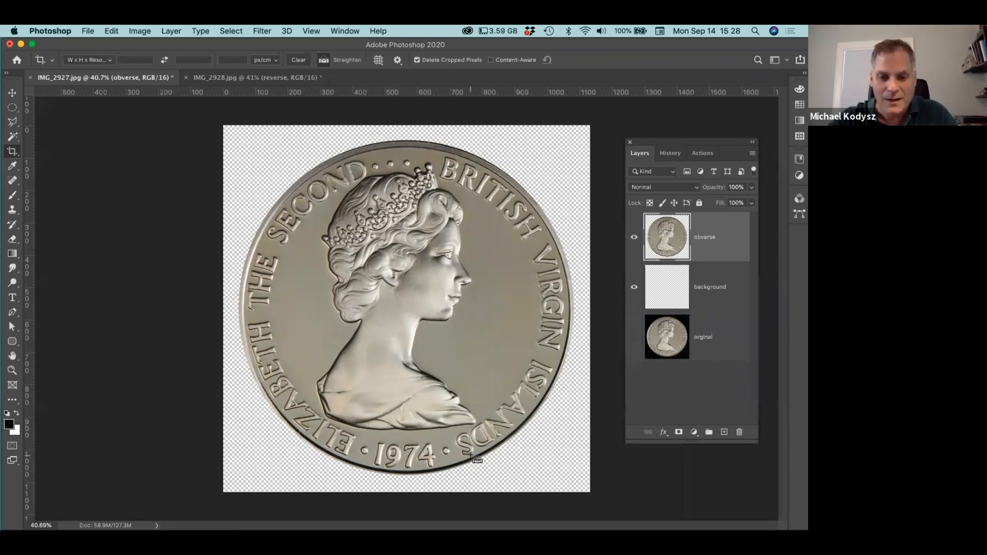
drag(464, 454, 321, 455)
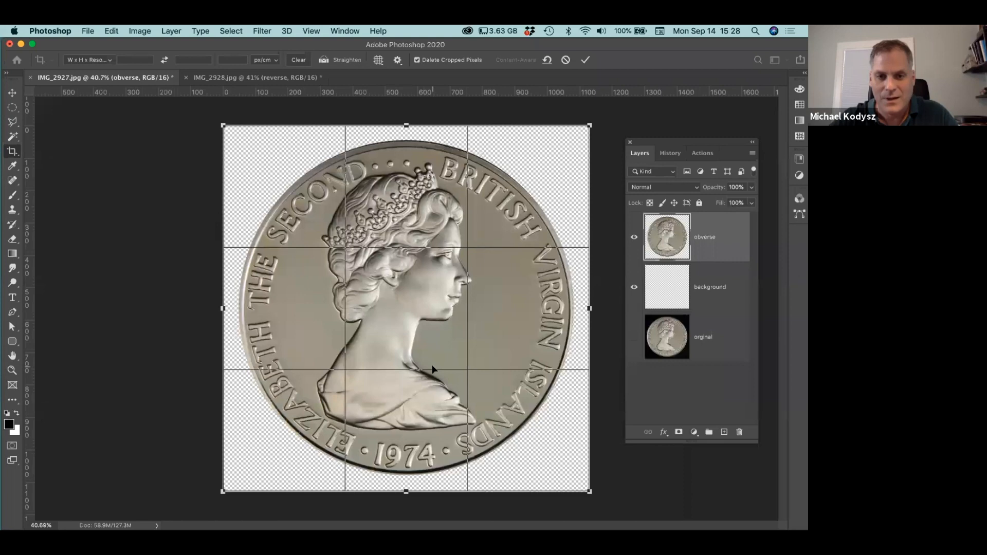
key(Return)
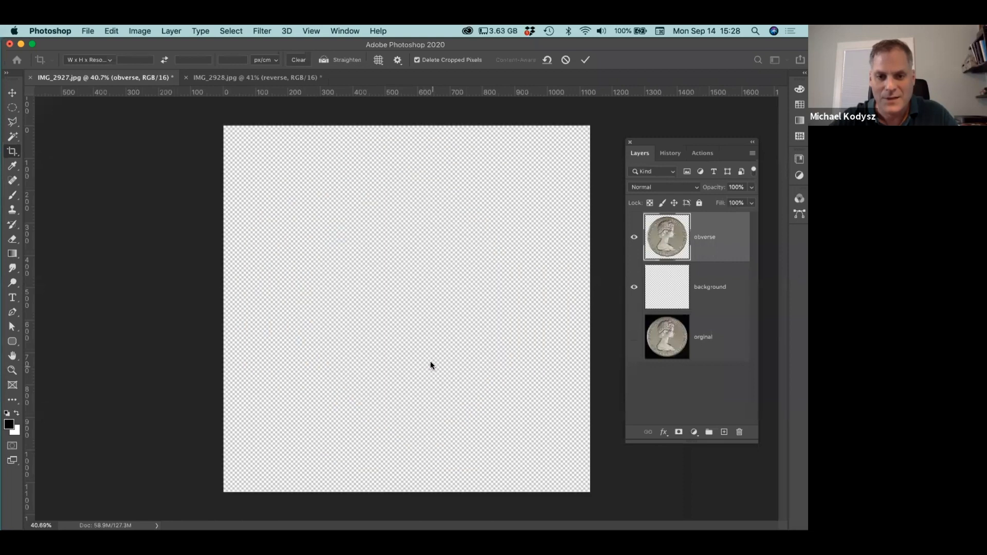
Straighten IMG_2928.jpg with the Crop tool, using a line along the base of the numeral 25.
click(232, 77)
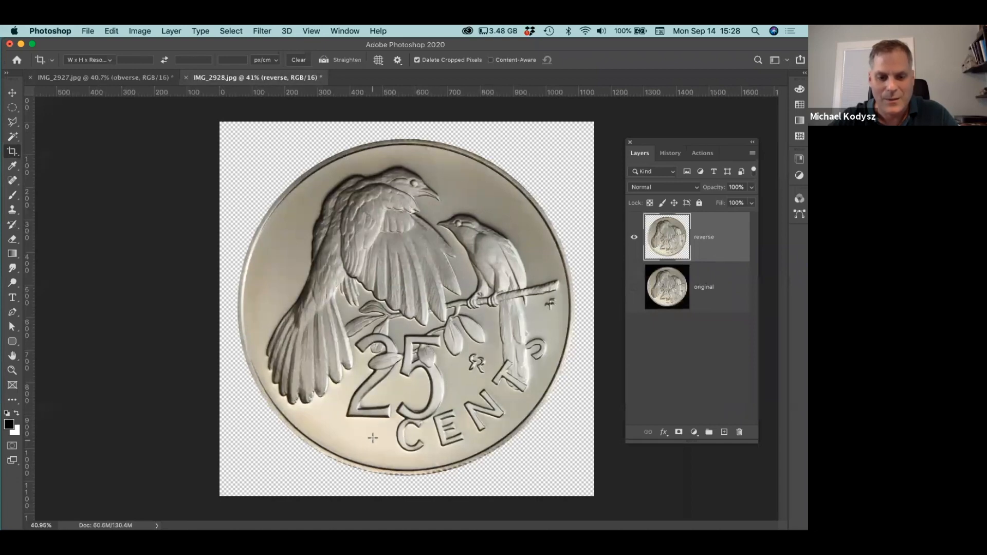
key(super)
drag(345, 418, 416, 417)
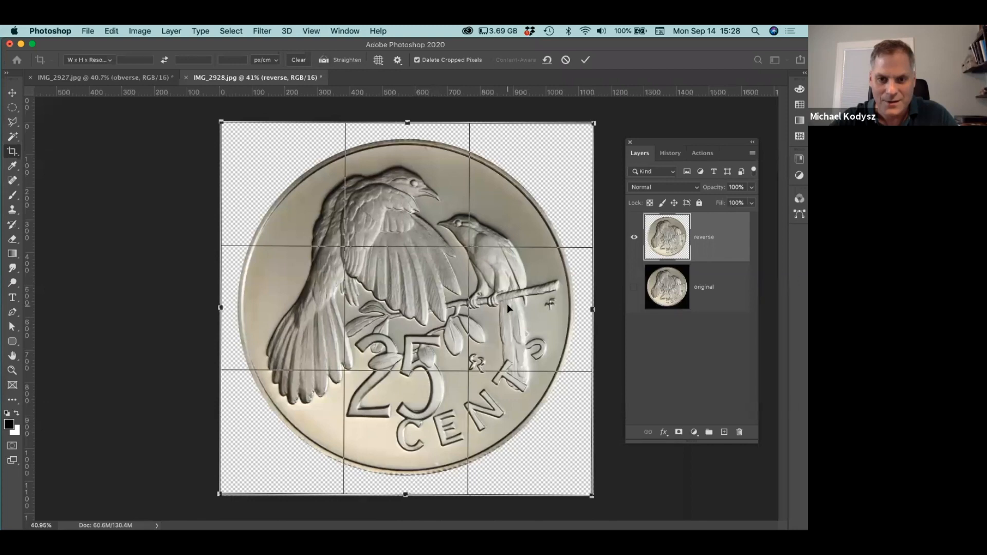
key(Return)
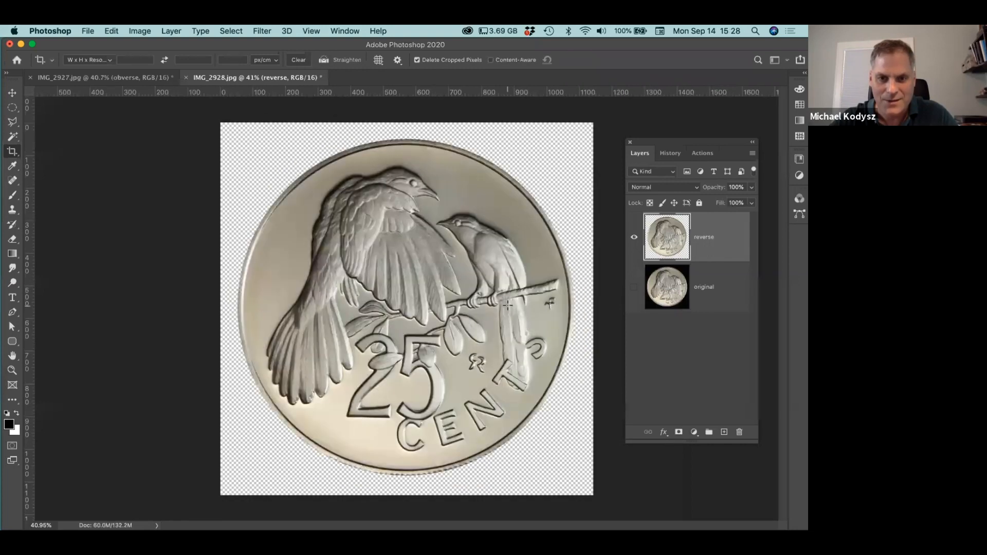
Enlarge the canvas of IMG_2927.jpg to 200 percent width, anchored so the new space is added to the right of the coin.
click(128, 77)
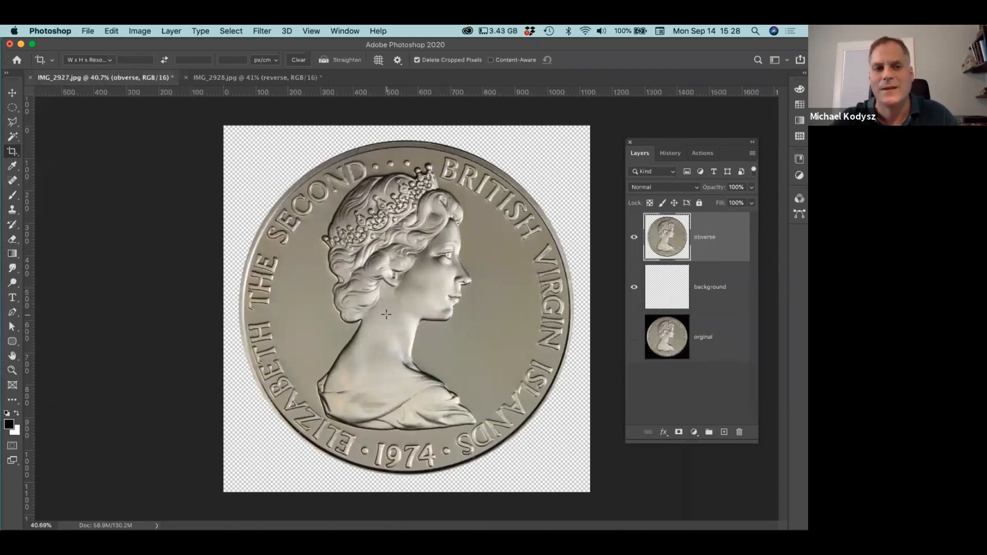
click(138, 32)
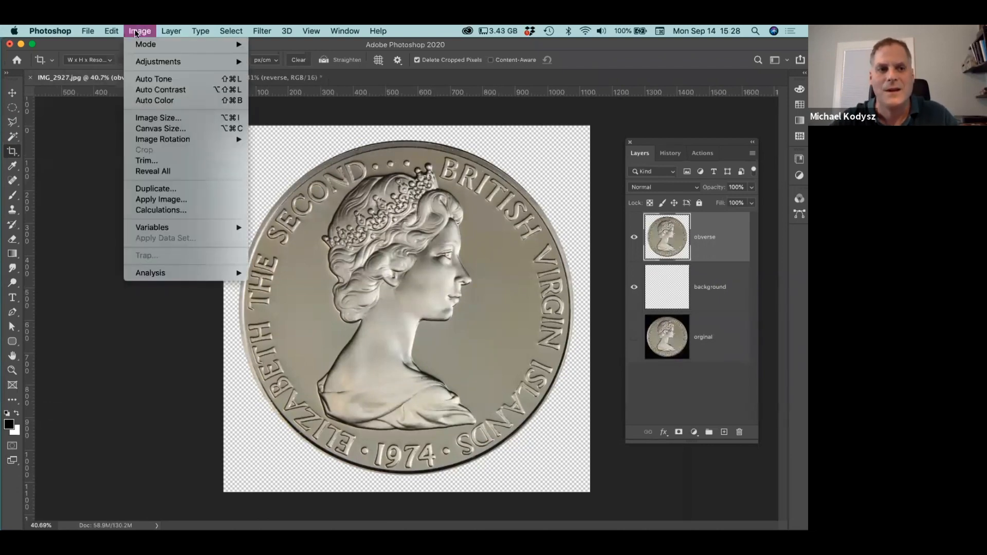
click(145, 128)
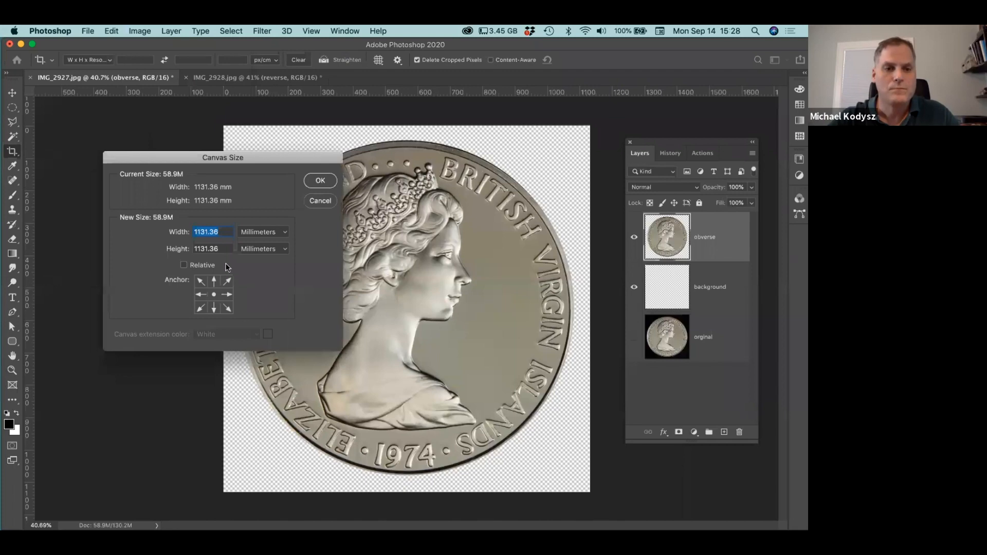
click(252, 232)
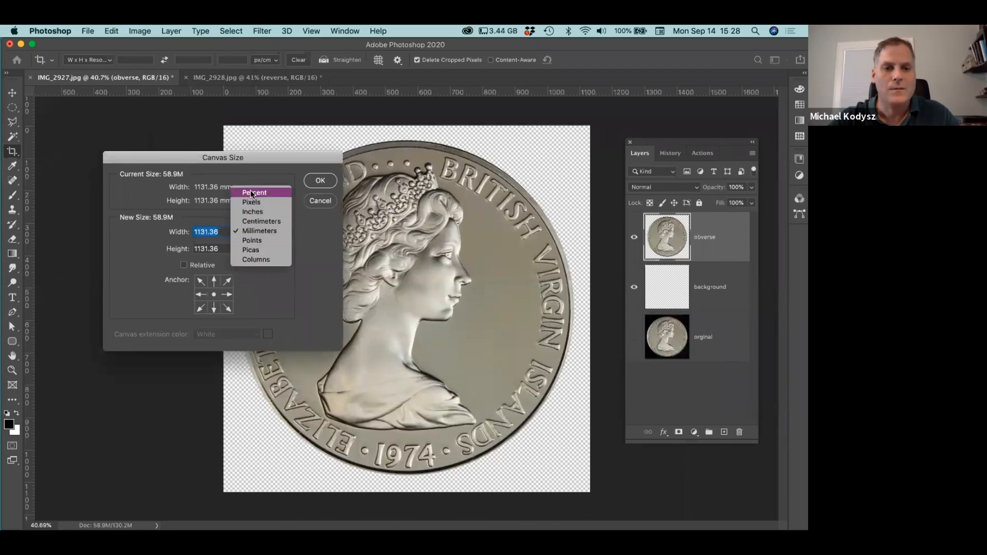
click(254, 189)
text(200)
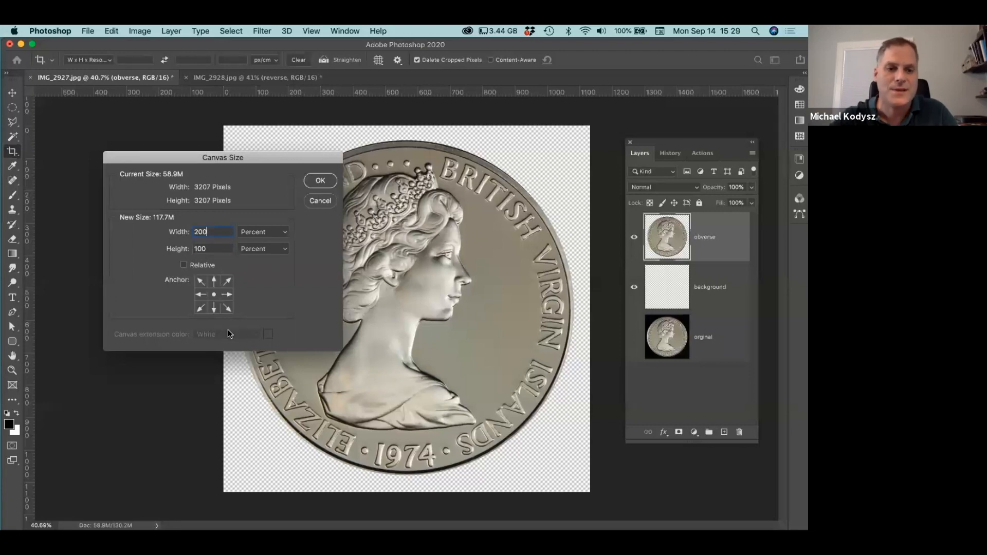
click(199, 294)
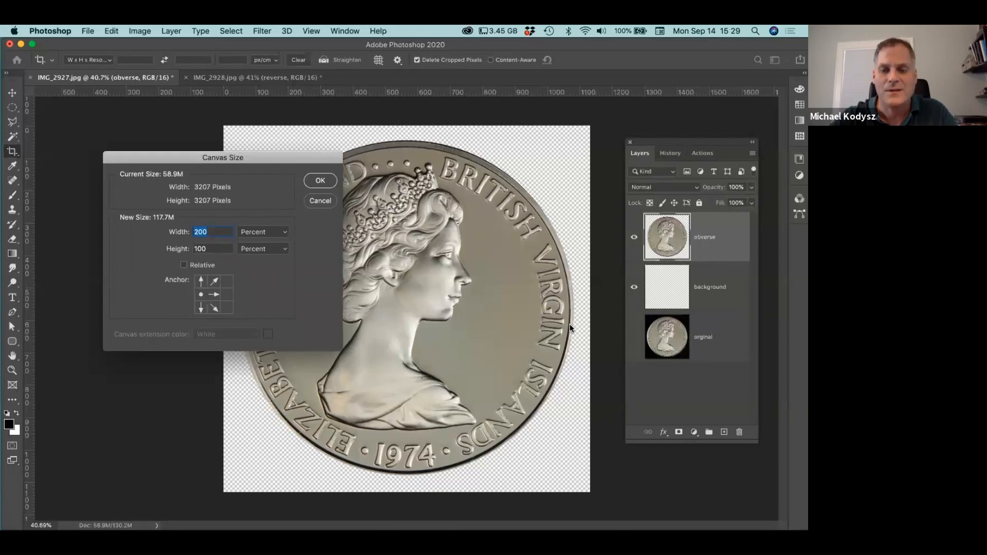
click(321, 181)
drag(600, 346, 531, 339)
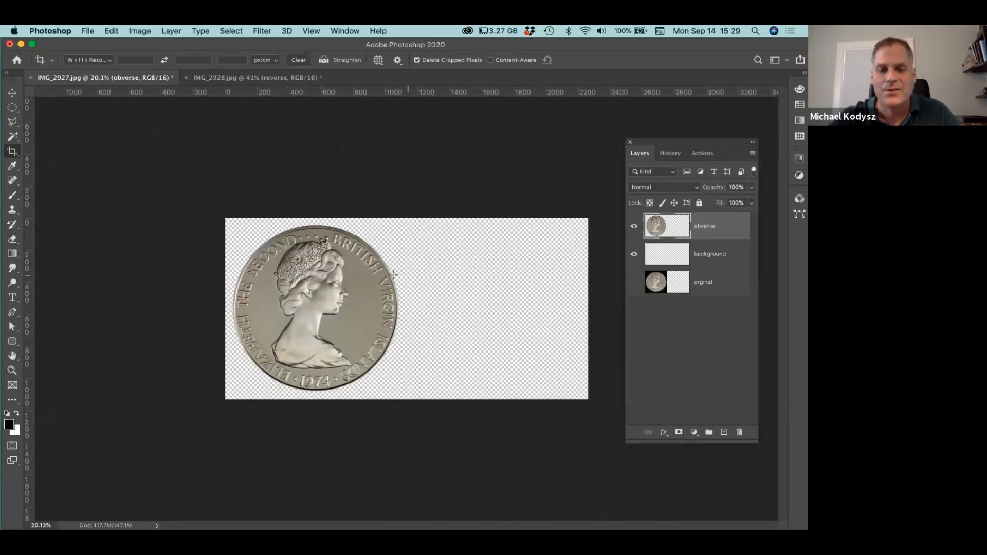
Float IMG_2928.jpg in its own window, copy its reverse layer into IMG_2927.jpg and place it beside the obverse coin.
click(245, 77)
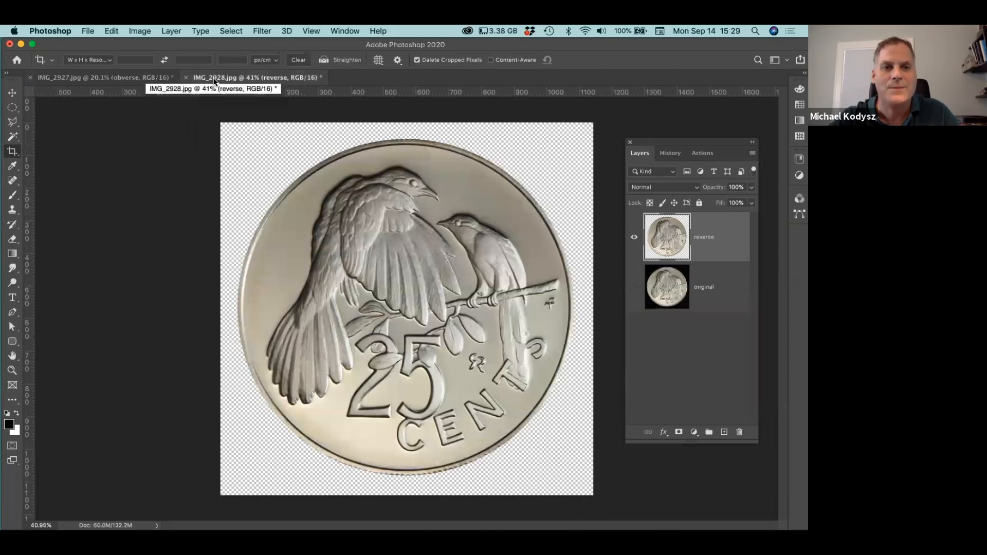
drag(216, 78, 482, 57)
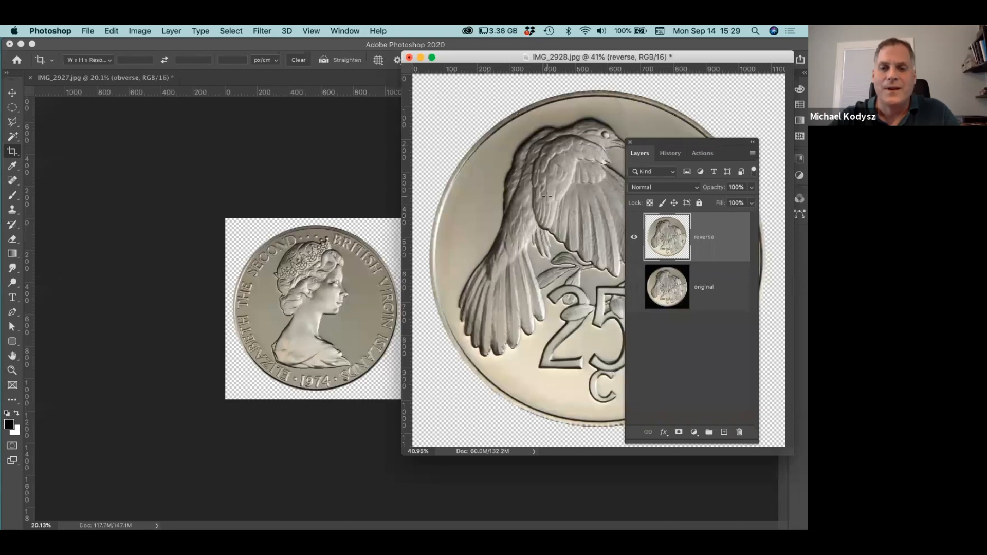
click(12, 93)
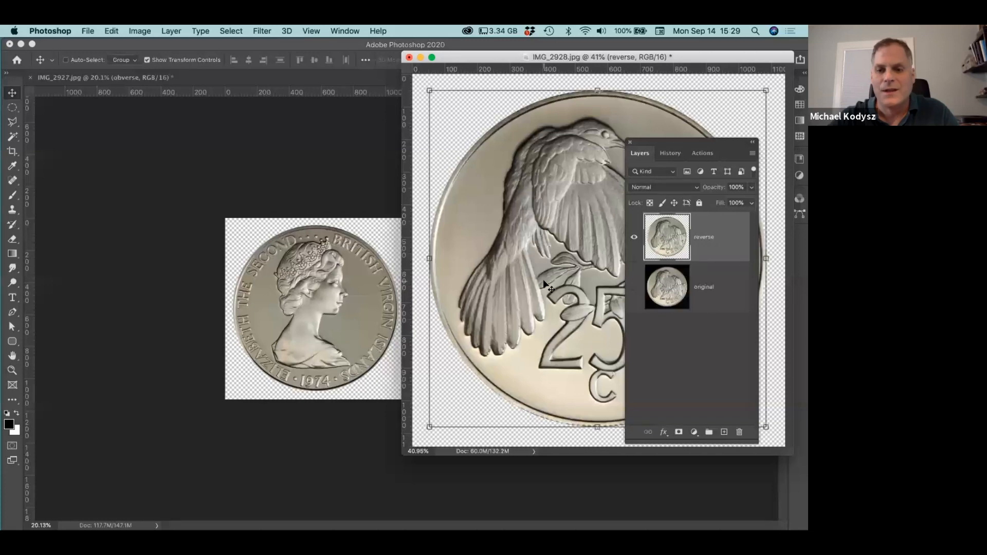
drag(578, 278, 321, 308)
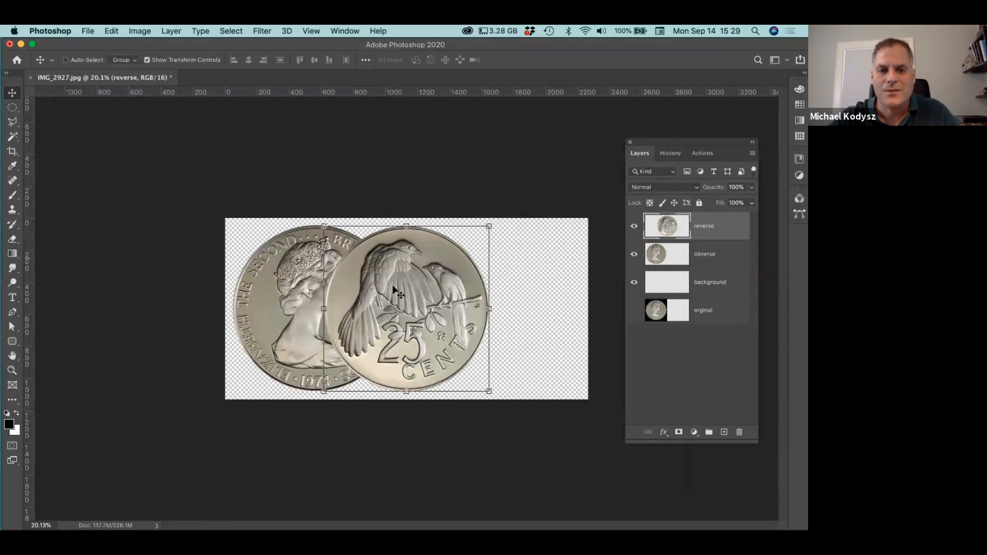
drag(397, 298, 478, 305)
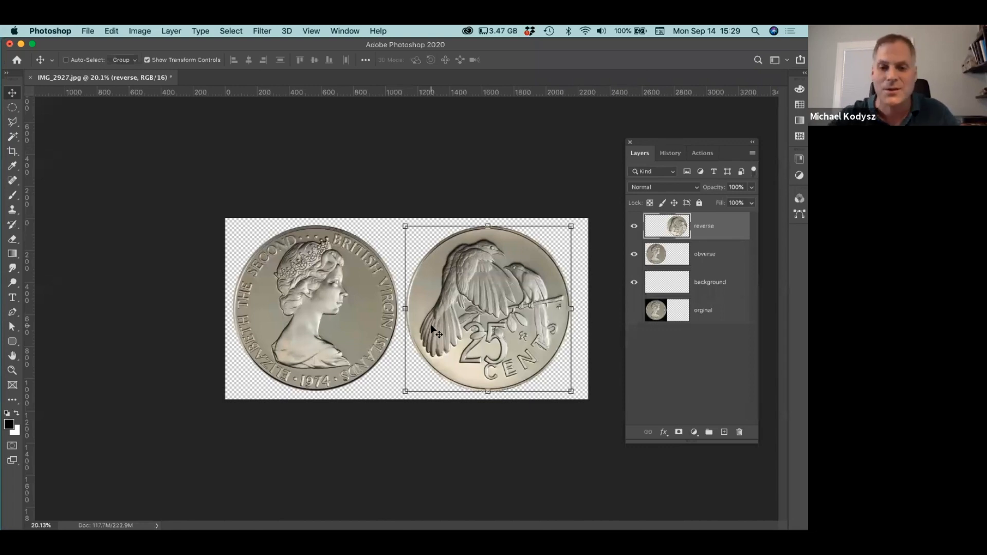
Crop the excess canvas beyond the reverse coin so its outer margin matches the obverse side's margin.
click(13, 151)
drag(194, 196, 577, 465)
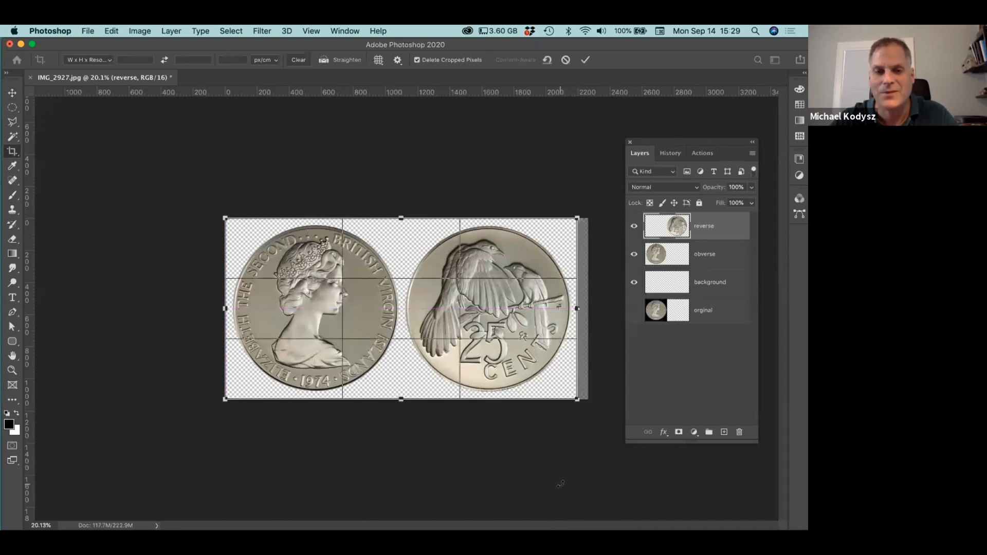
drag(579, 308, 581, 309)
key(Return)
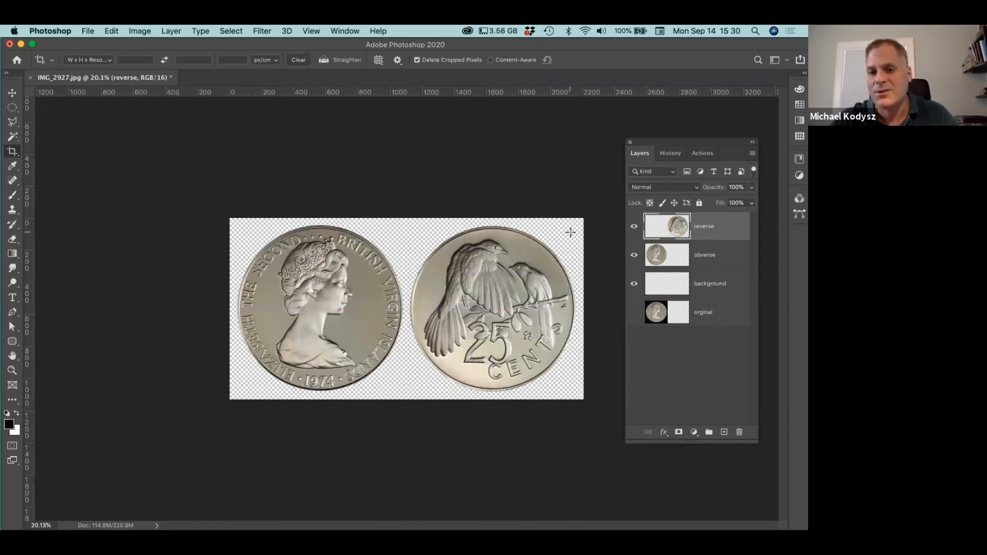
Fill the entire background layer with white at 100% opacity in Normal mode, and deselect.
click(704, 286)
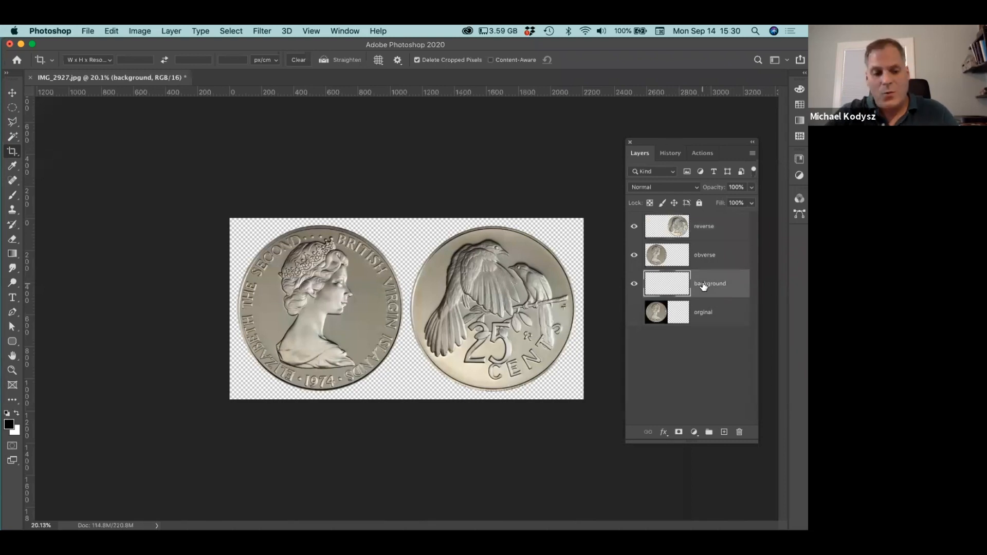
key(super+a)
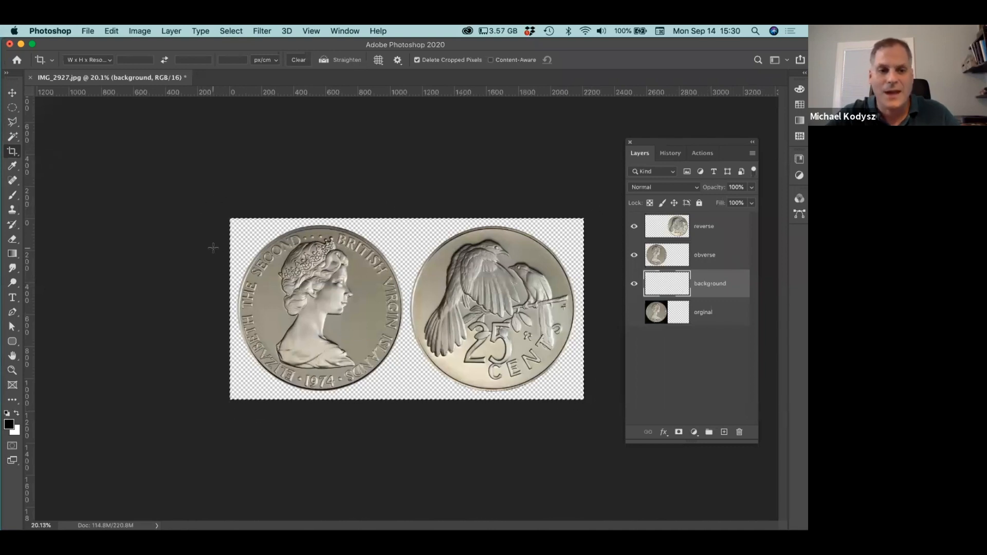
click(143, 30)
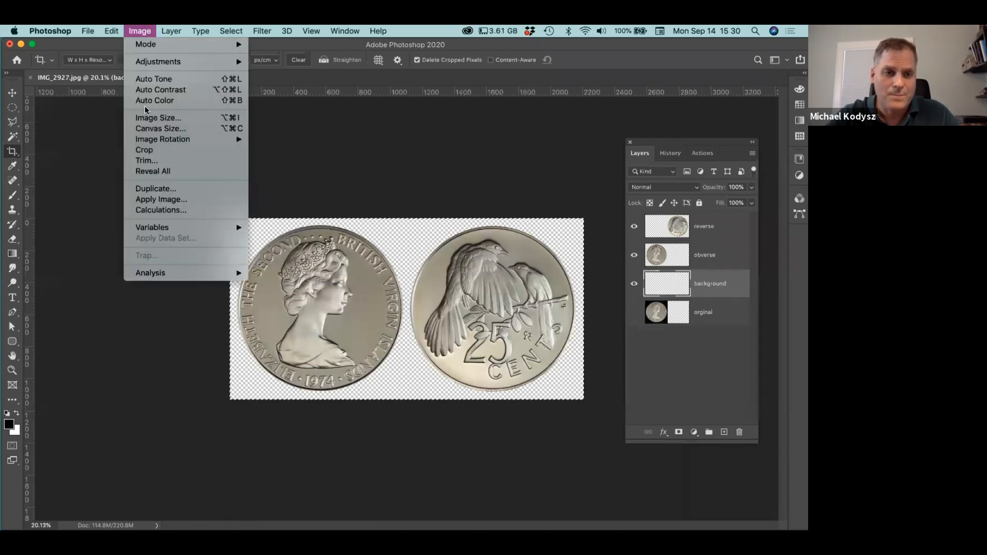
mouse_move(117, 31)
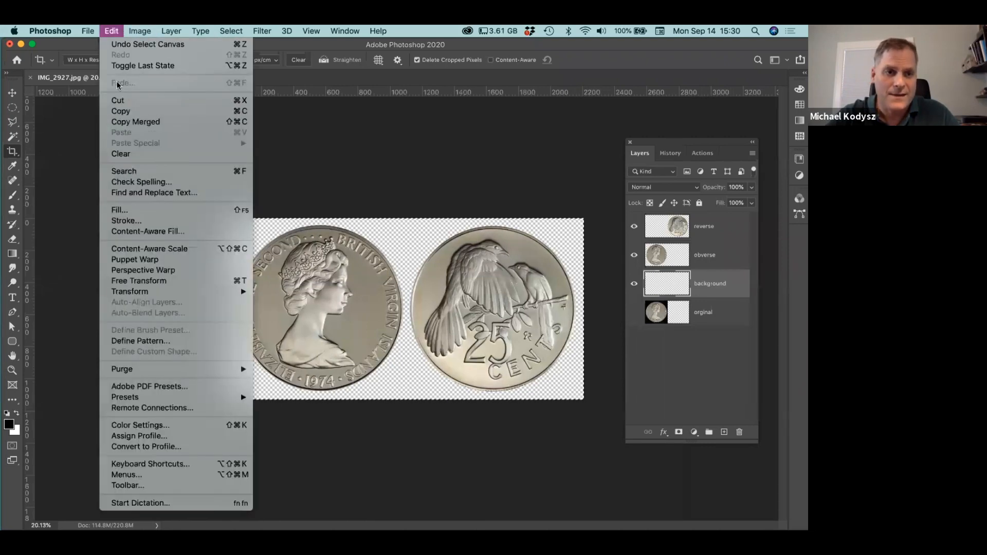
click(128, 210)
click(193, 154)
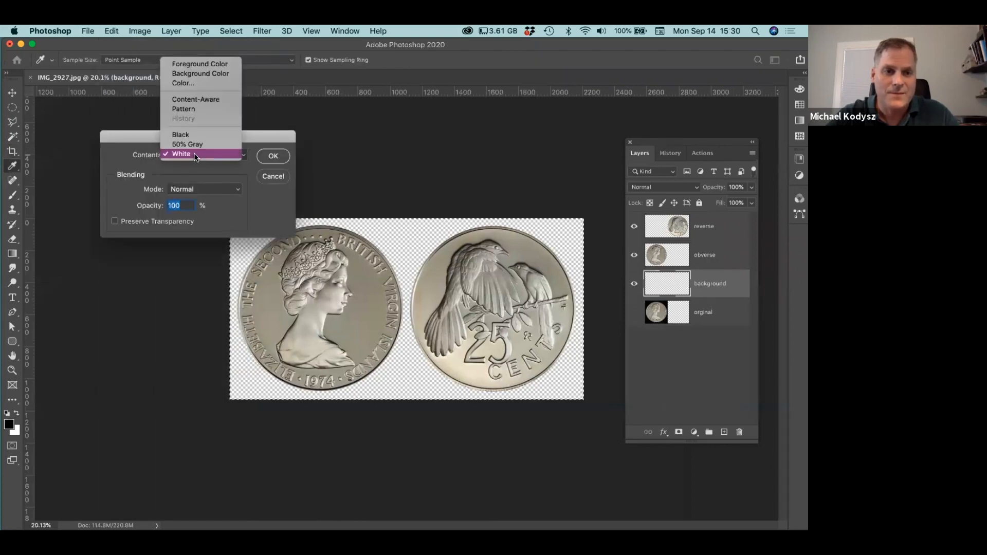
click(193, 154)
click(273, 156)
key(c)
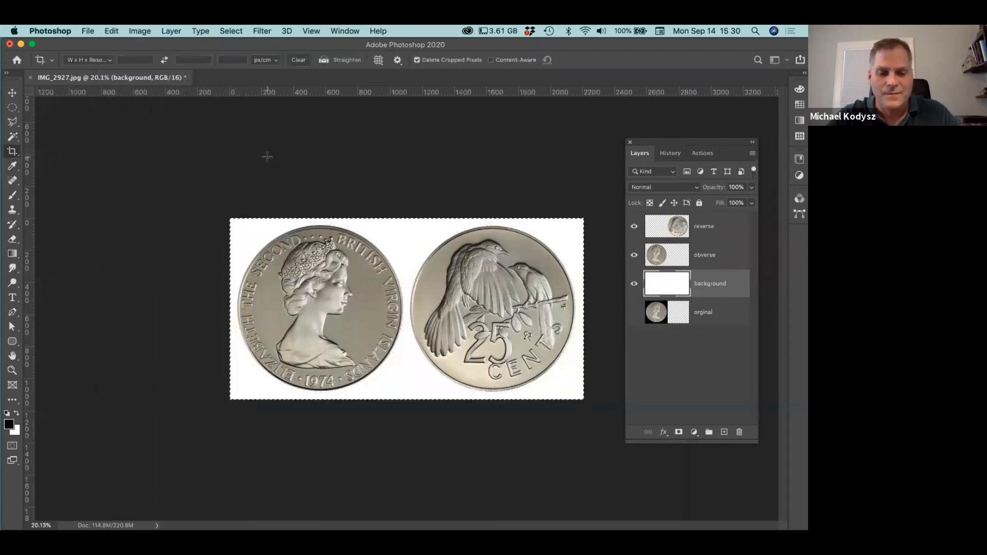
key(super+d)
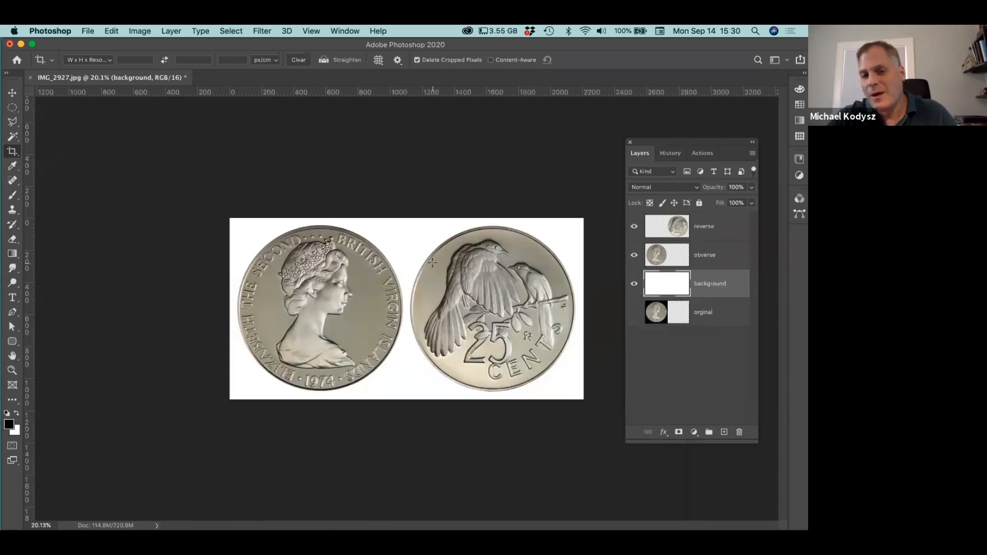
Duplicate the background layer, naming the copy "background white" and the lower one "background black".
drag(710, 288, 725, 431)
double_click(716, 283)
drag(728, 283, 745, 283)
text(white)
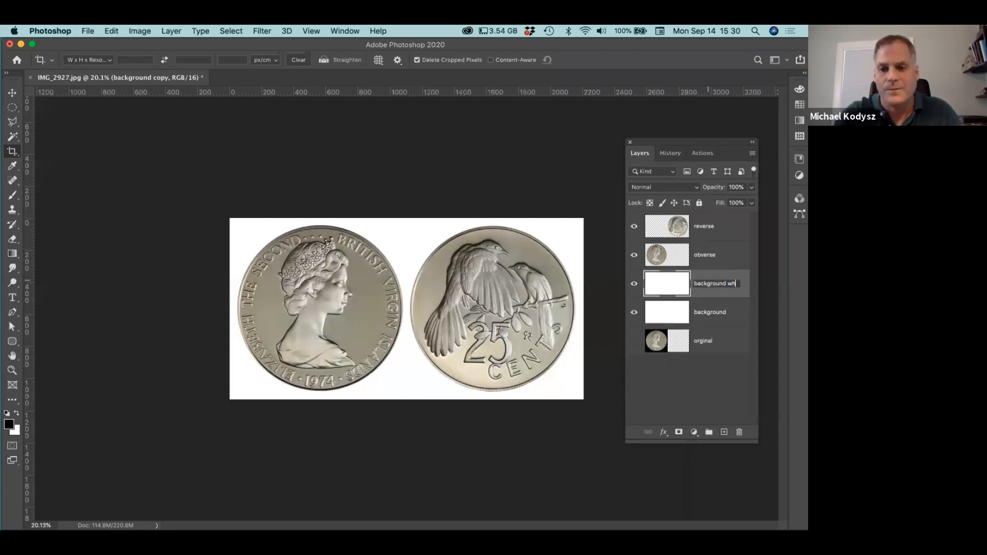
click(712, 313)
double_click(729, 312)
text(black)
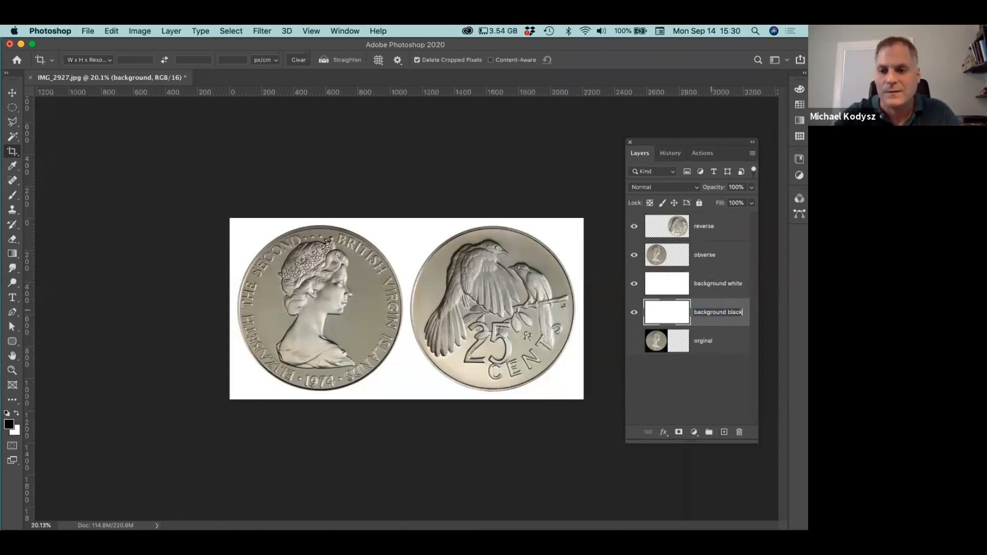
key(Return)
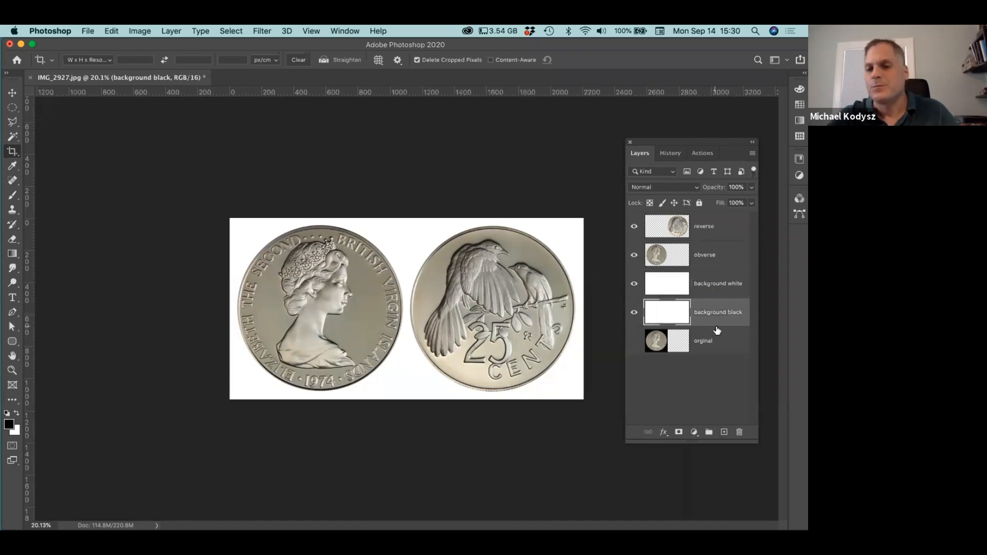
Hide the background white layer, fill the background black layer with black, and compare the coins against both backgrounds.
click(634, 285)
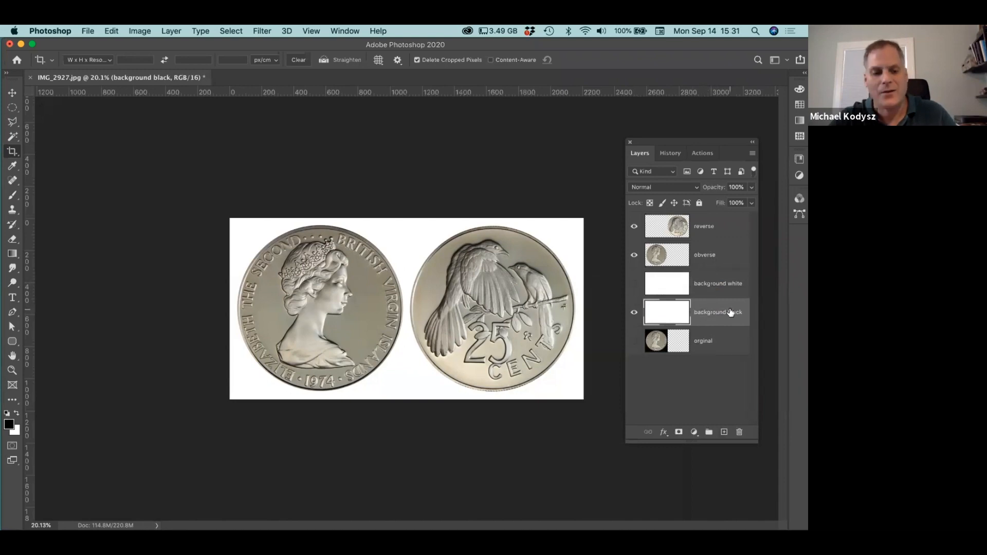
key(super+a)
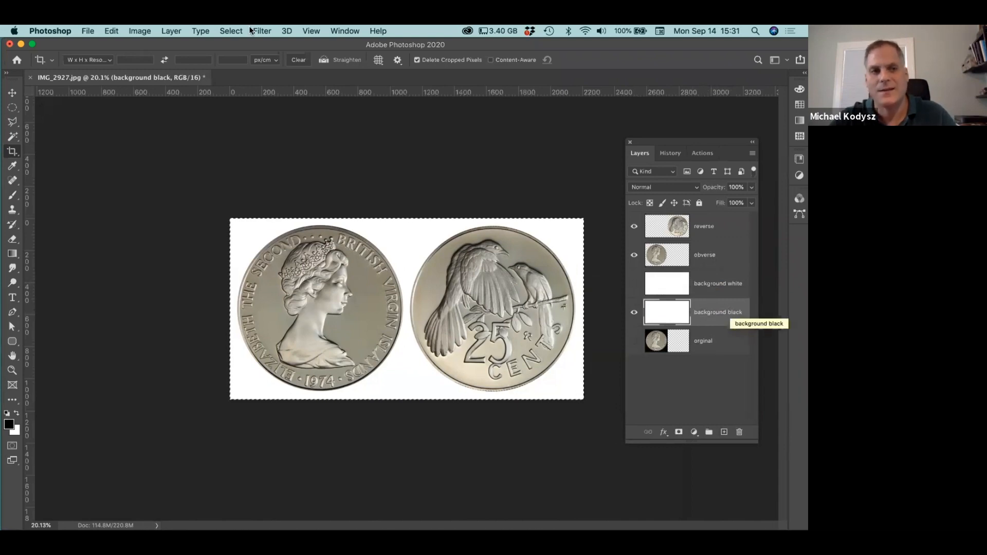
click(111, 30)
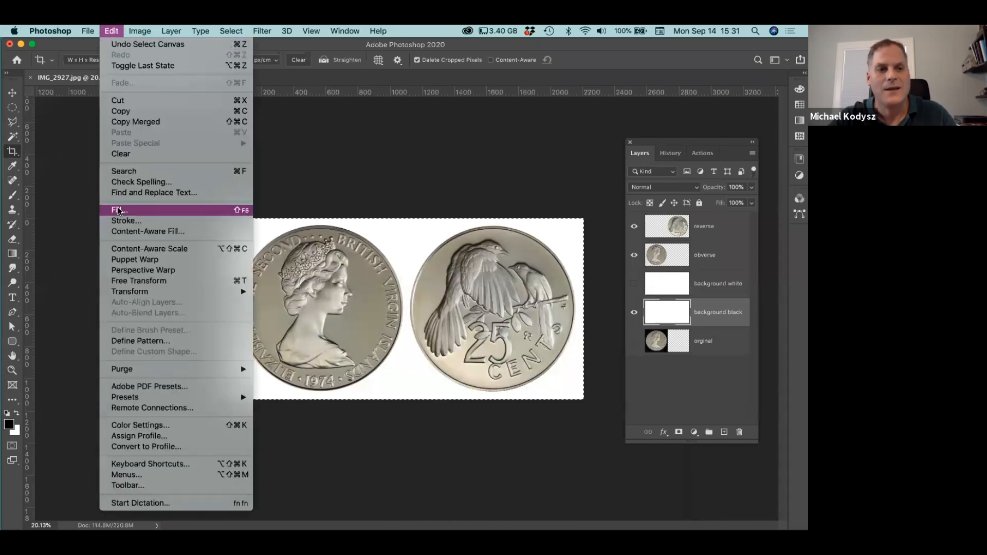
click(134, 210)
click(187, 154)
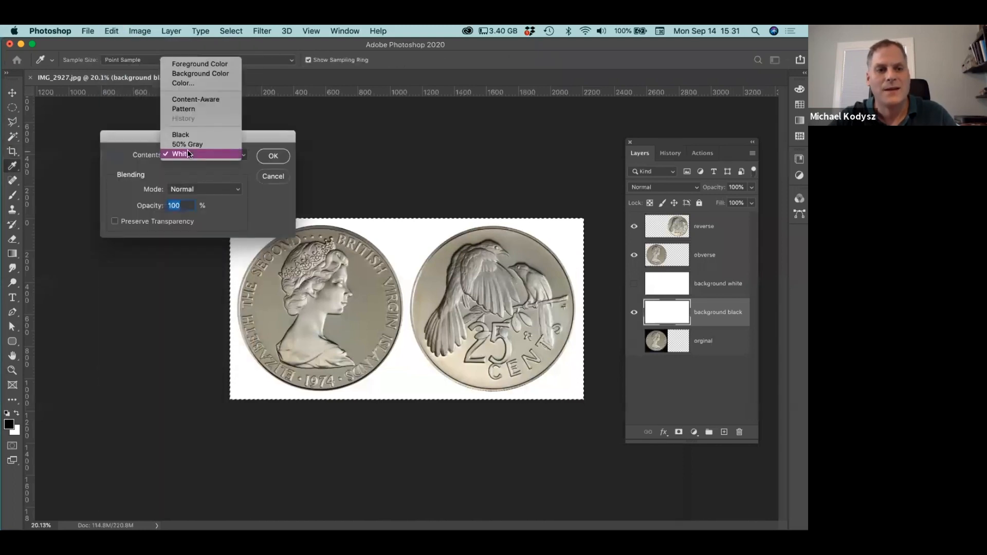
click(188, 134)
click(273, 156)
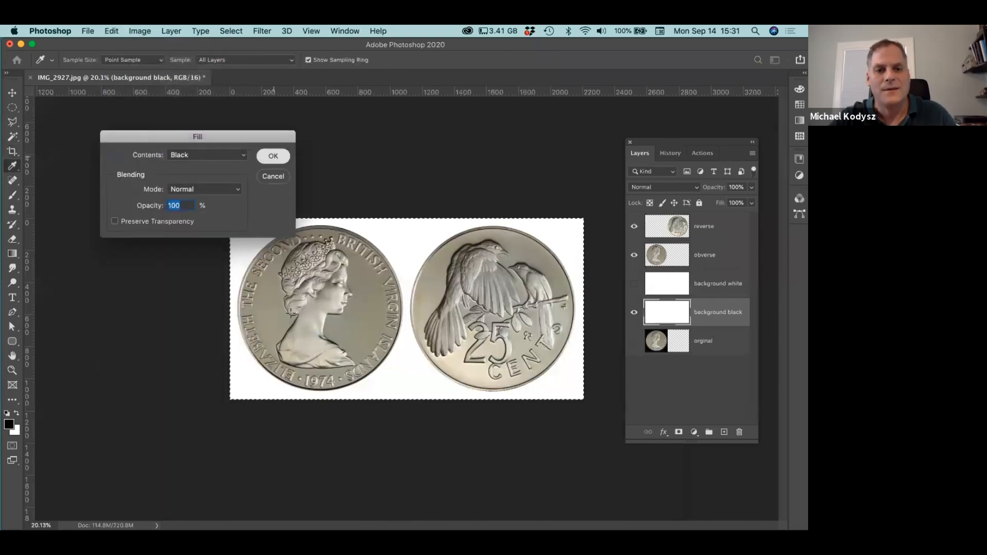
key(c)
key(super+d)
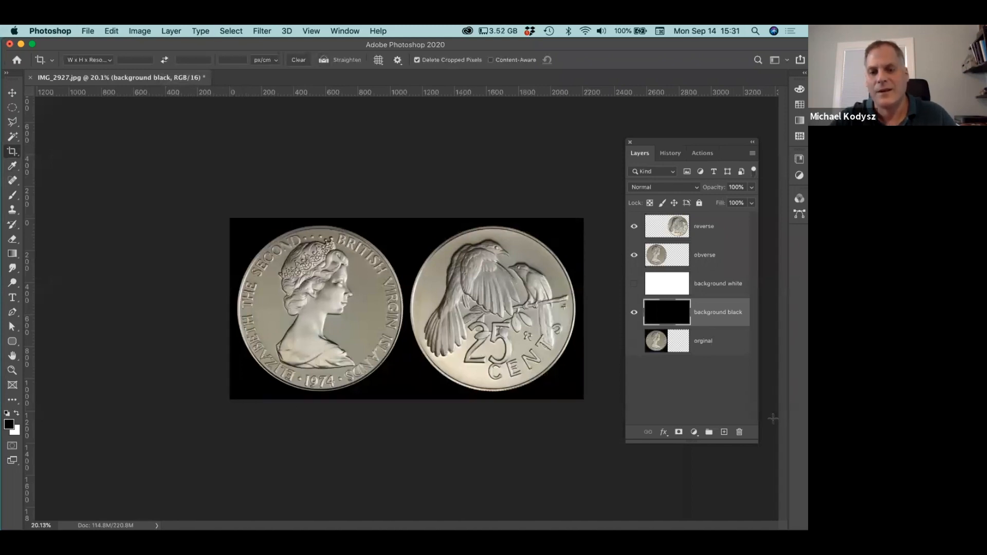
click(633, 284)
click(633, 285)
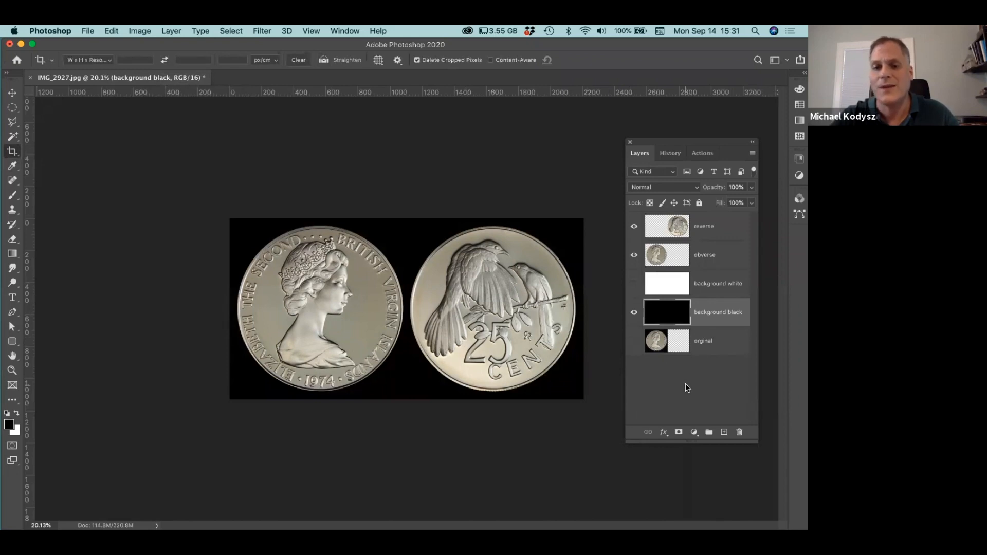
Save the layered composite in Photoshop format as demo_02.psd in the 02_Retouching_Composite folder.
click(88, 31)
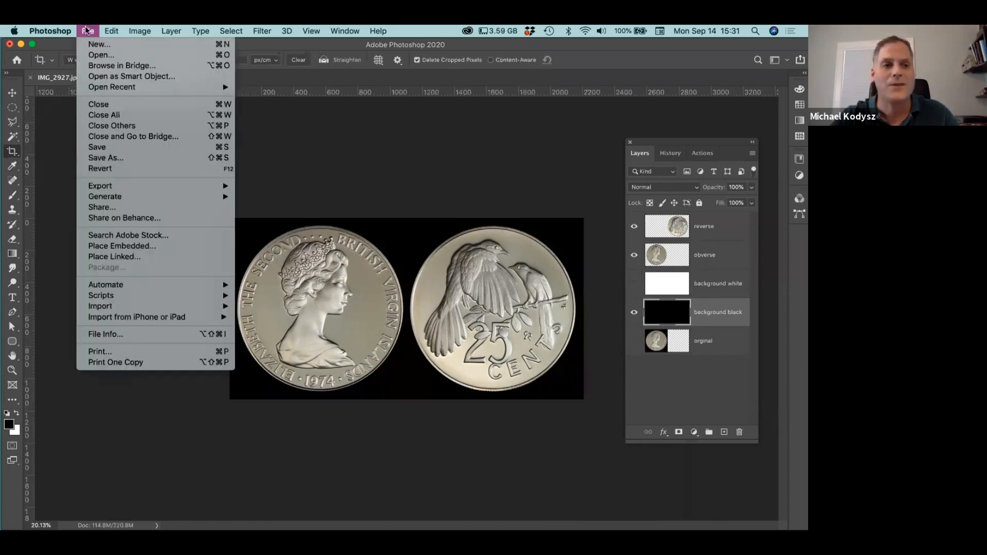
click(98, 159)
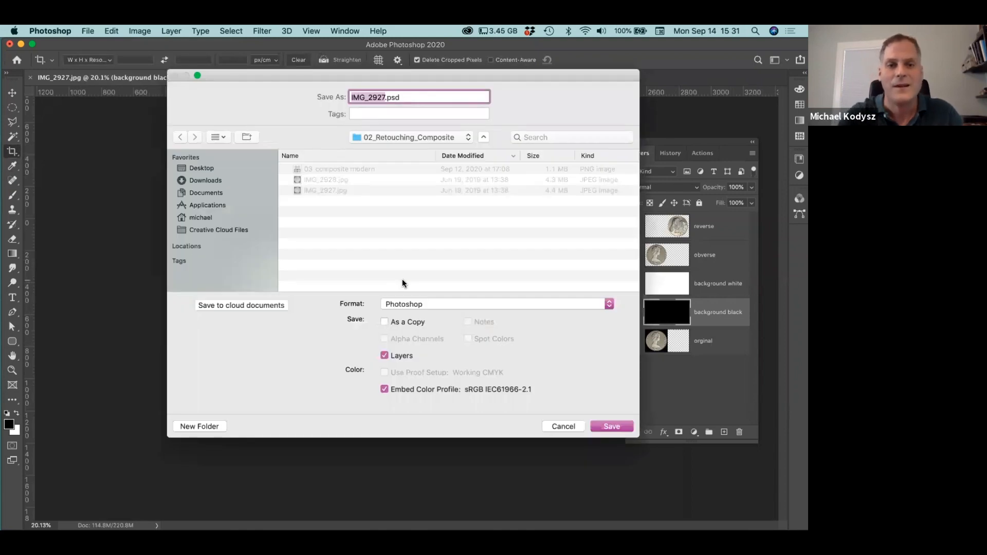
text(demo_02)
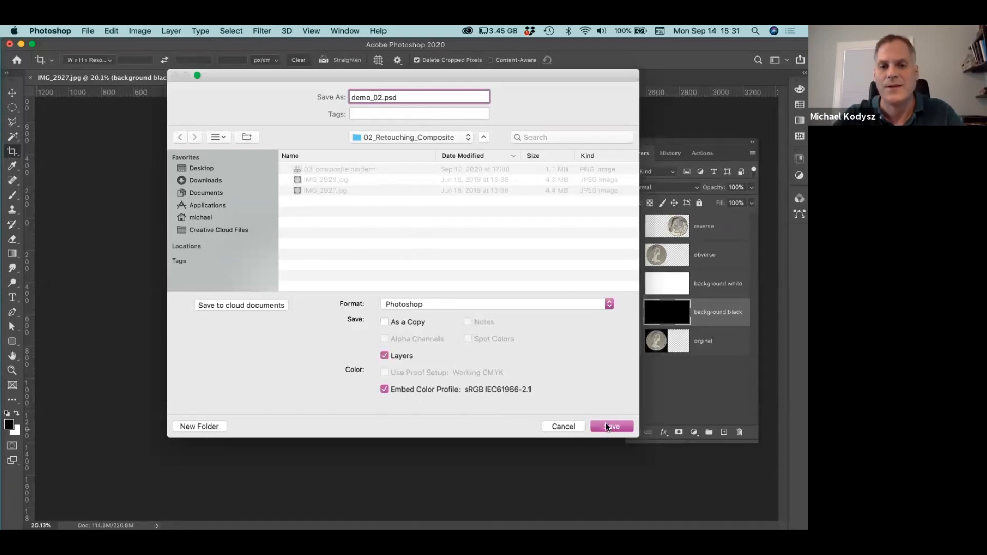
click(607, 426)
click(360, 150)
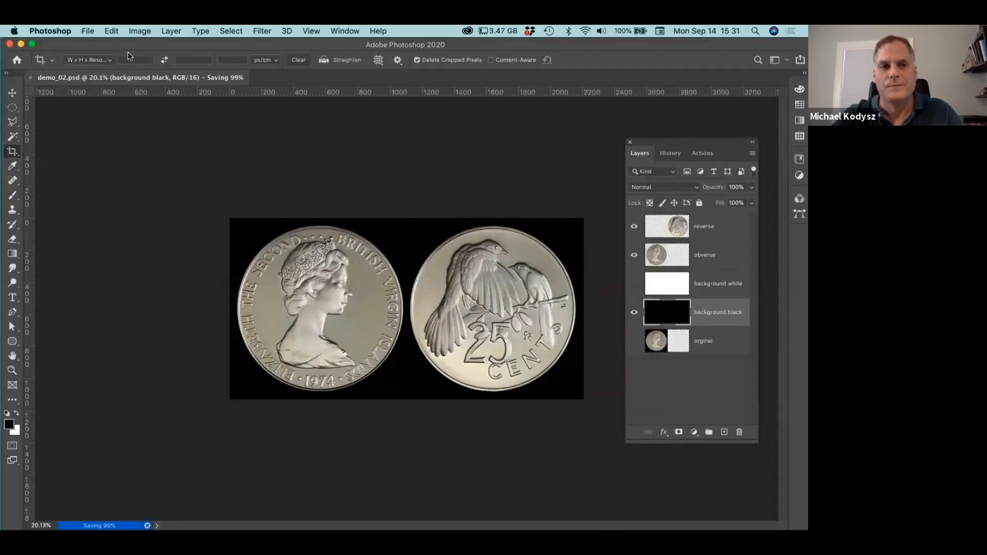
Check the composite's pixel dimensions and resolution in Image Size without changing them.
click(135, 30)
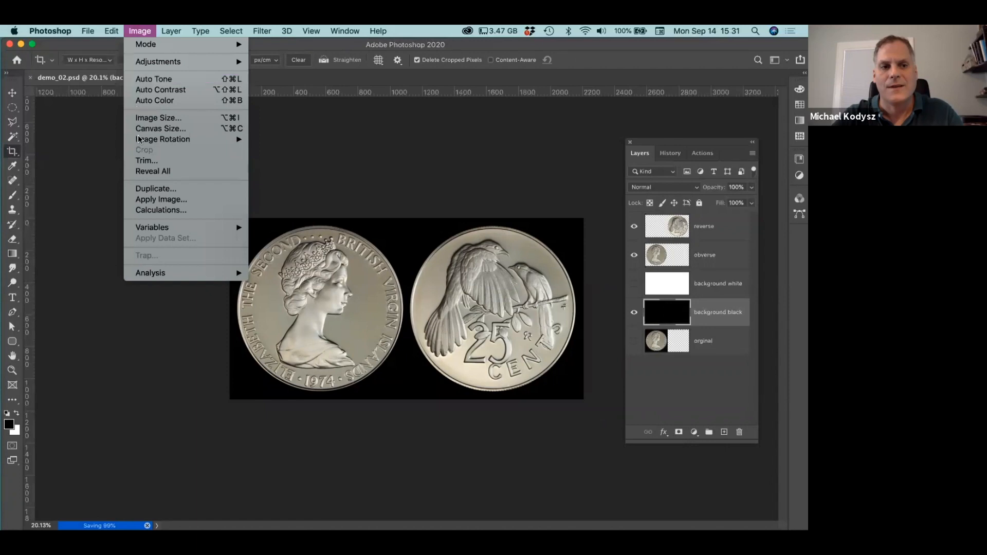
mouse_move(139, 144)
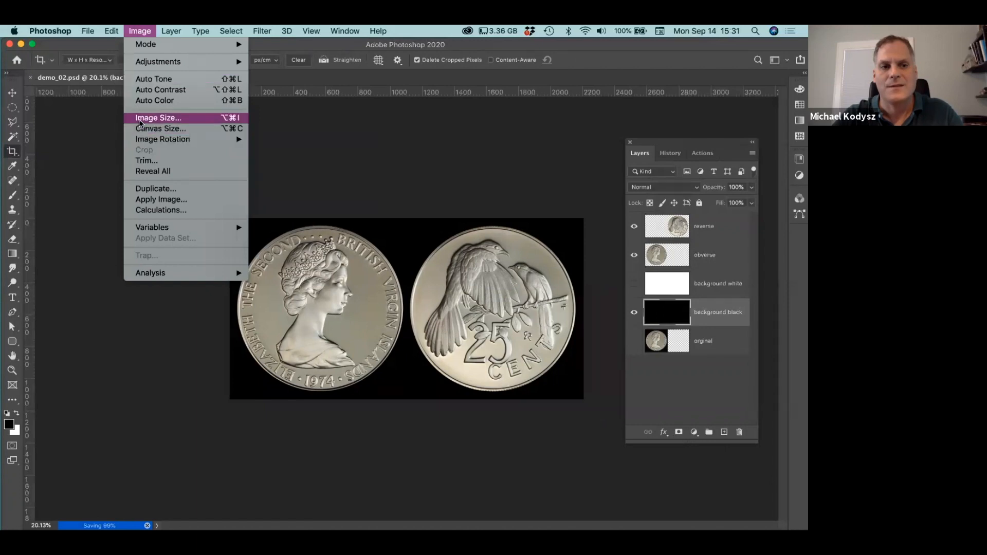
click(139, 120)
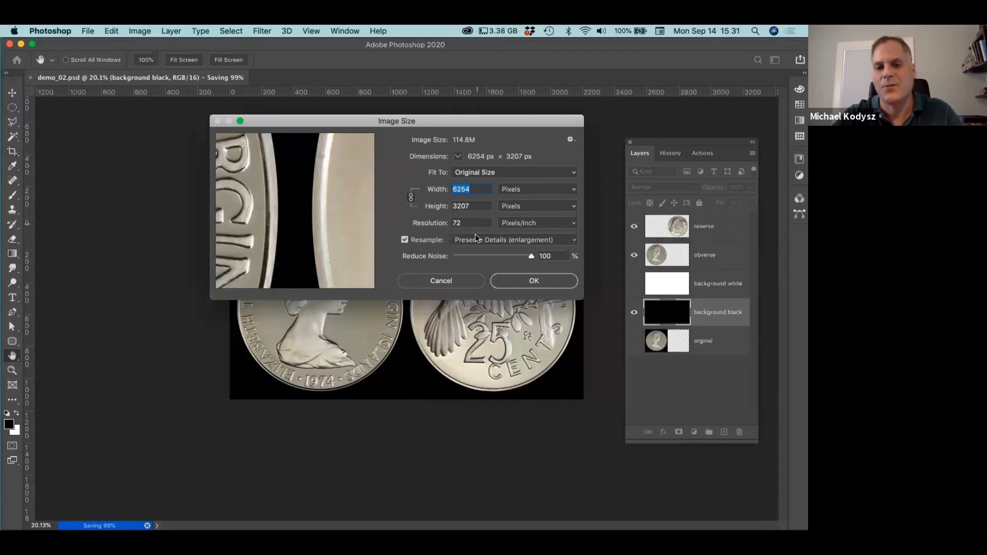
click(454, 283)
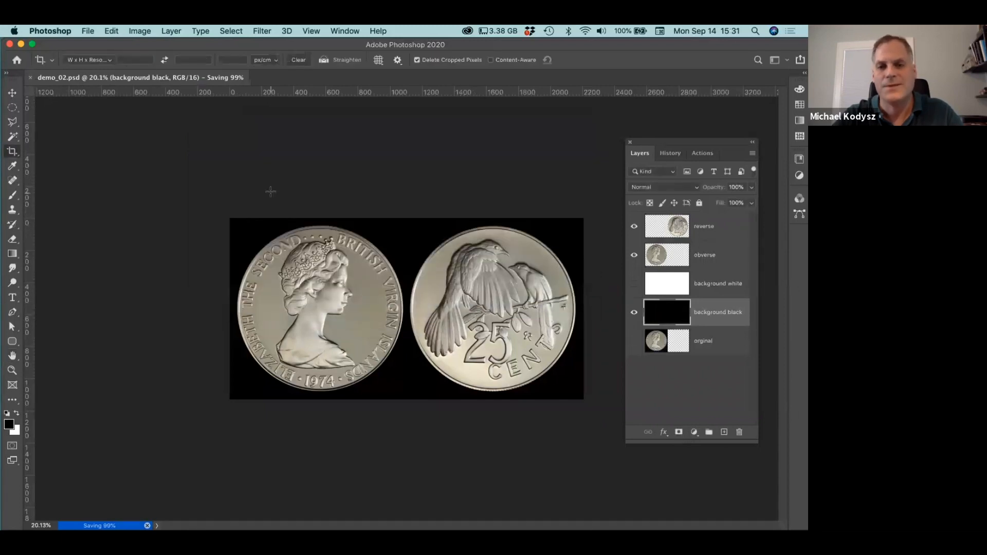
Save a JPEG copy of the black-background version as demo_02-black.jpg in the 02_Retouching_Composite folder.
click(89, 30)
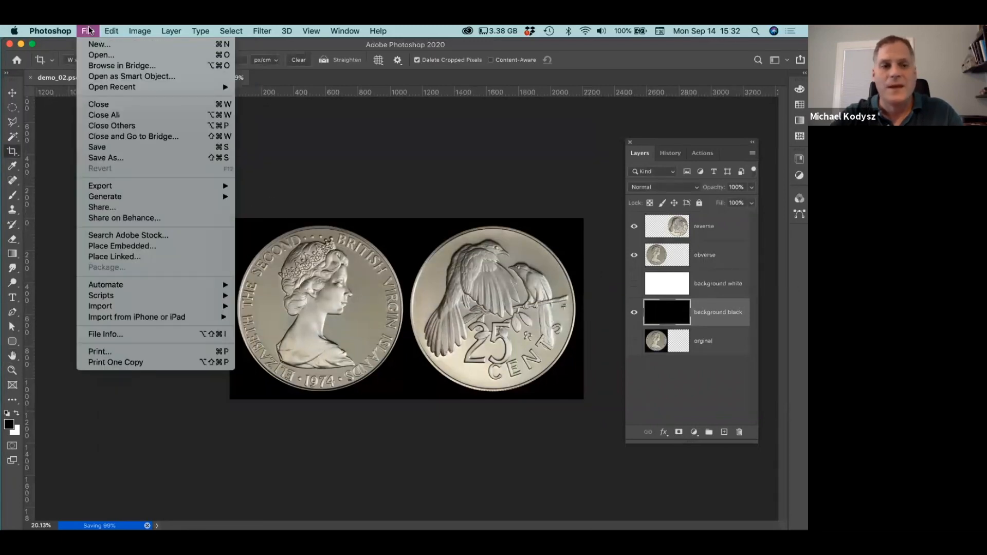
click(96, 160)
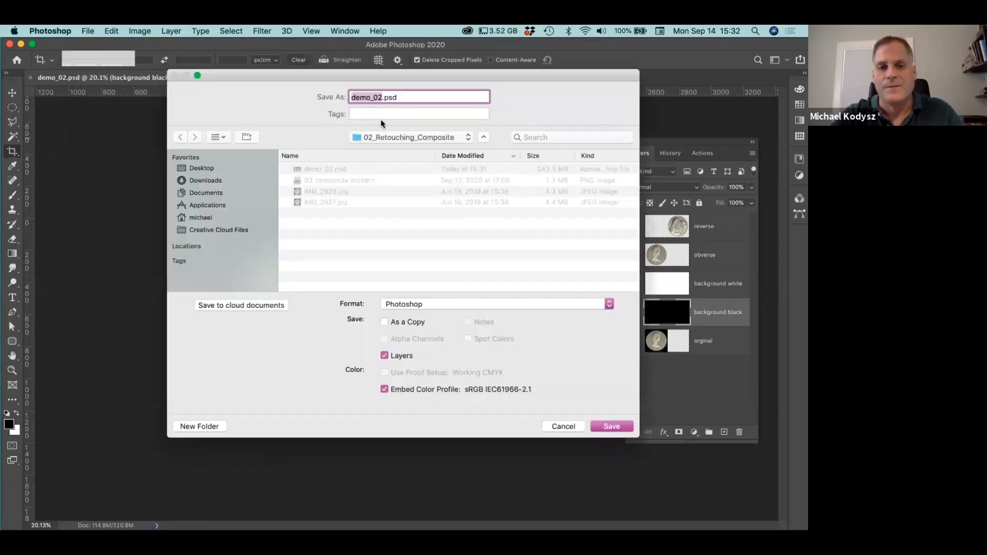
click(440, 303)
click(433, 354)
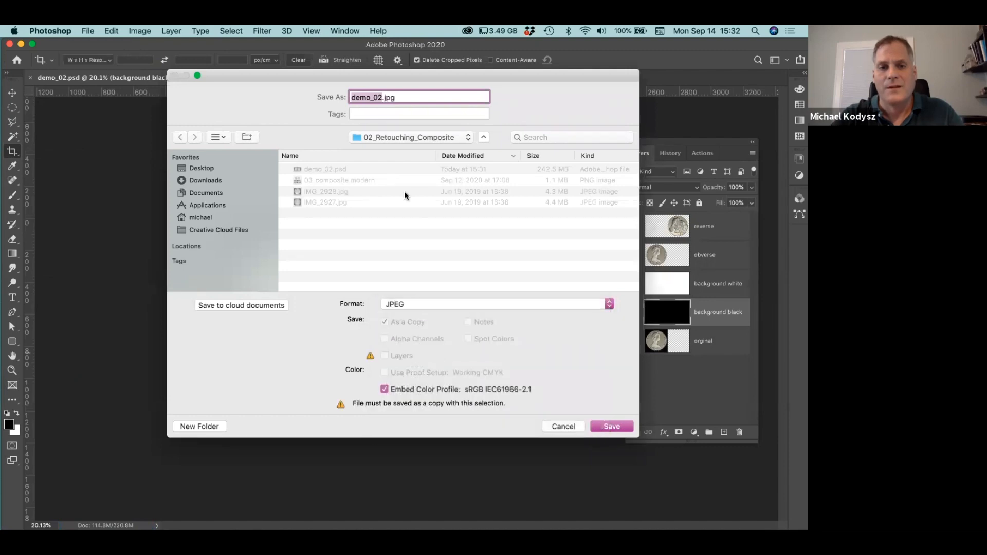
click(380, 97)
text(-black)
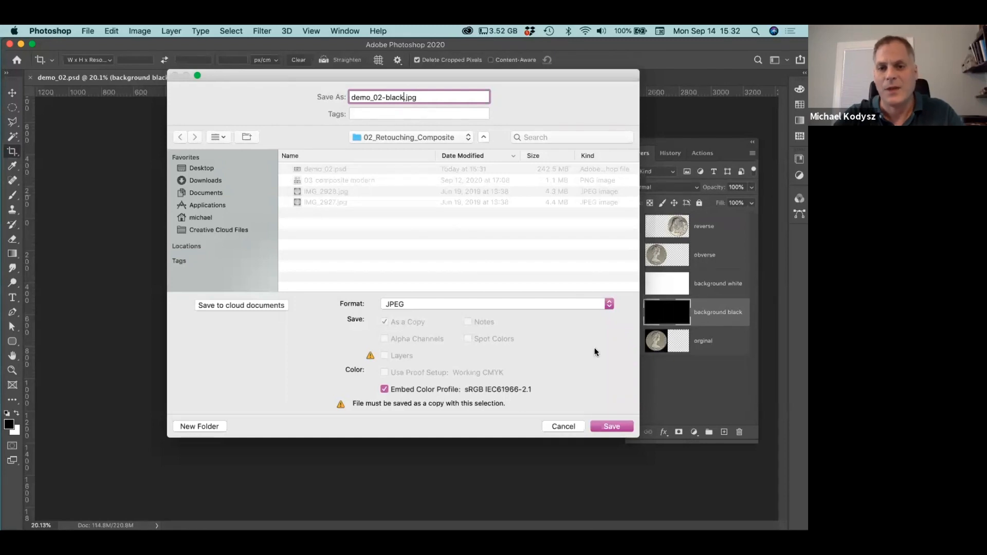
click(612, 426)
click(470, 199)
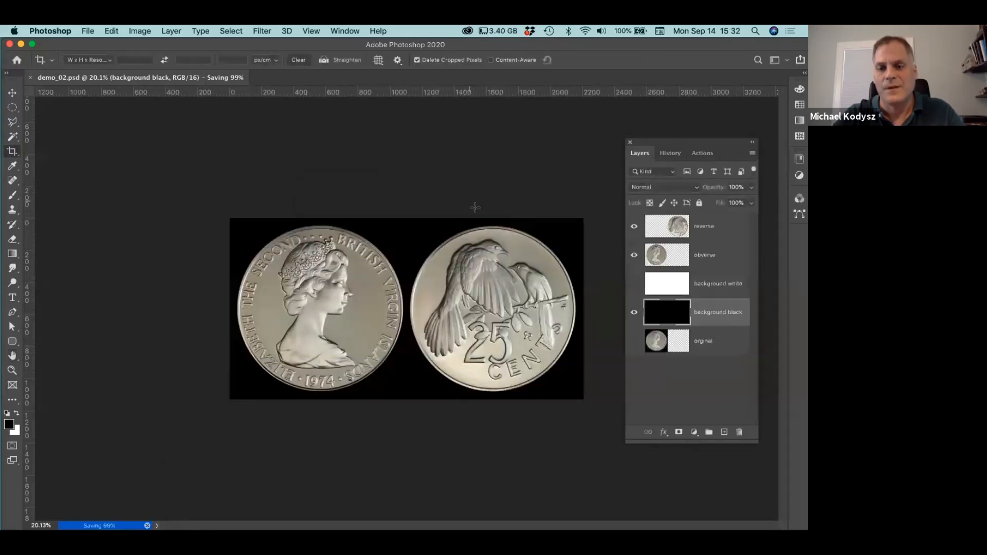
Show the background white layer and save a JPEG copy as demo_02-white.jpg in the 02_Retouching_Composite folder.
click(634, 283)
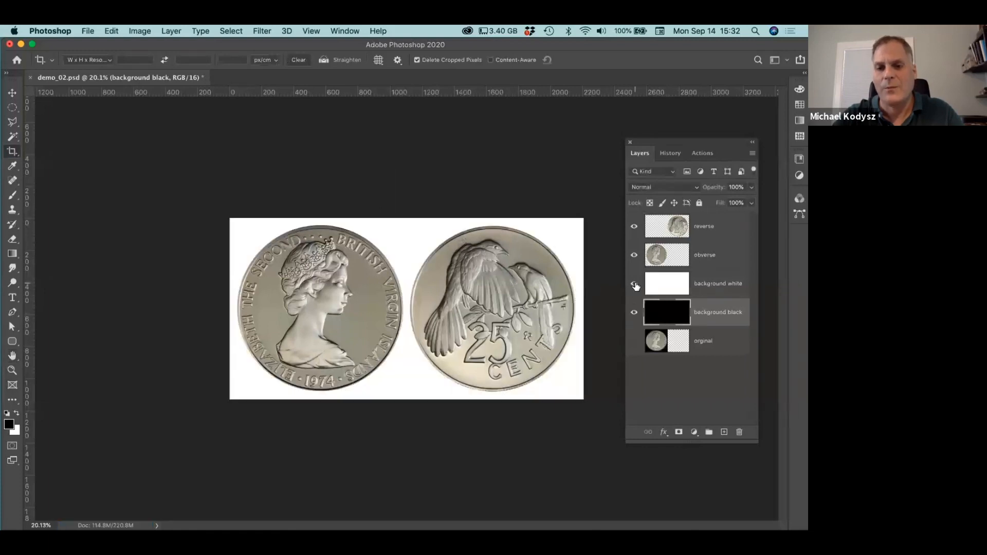
click(85, 28)
click(94, 160)
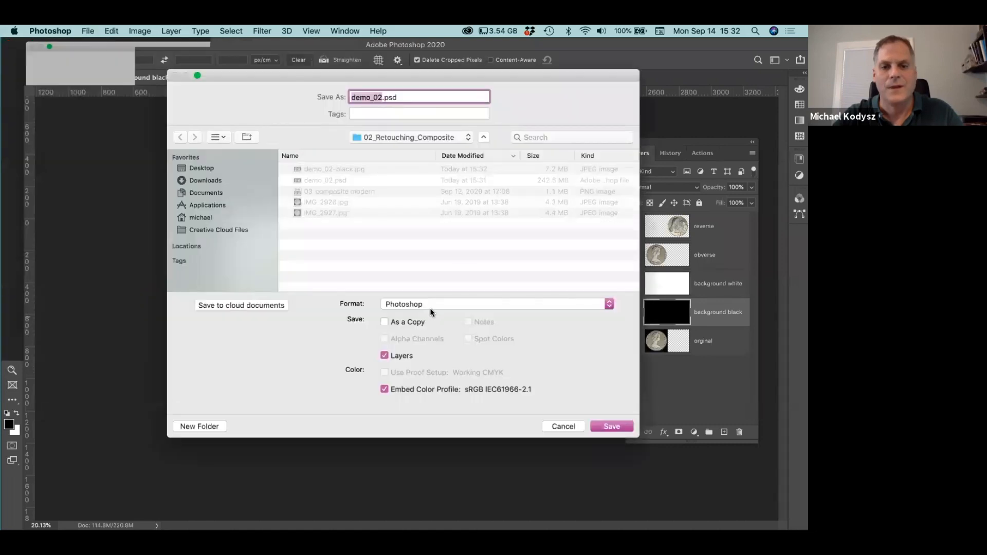
click(430, 304)
click(433, 349)
key(Right)
text(-white)
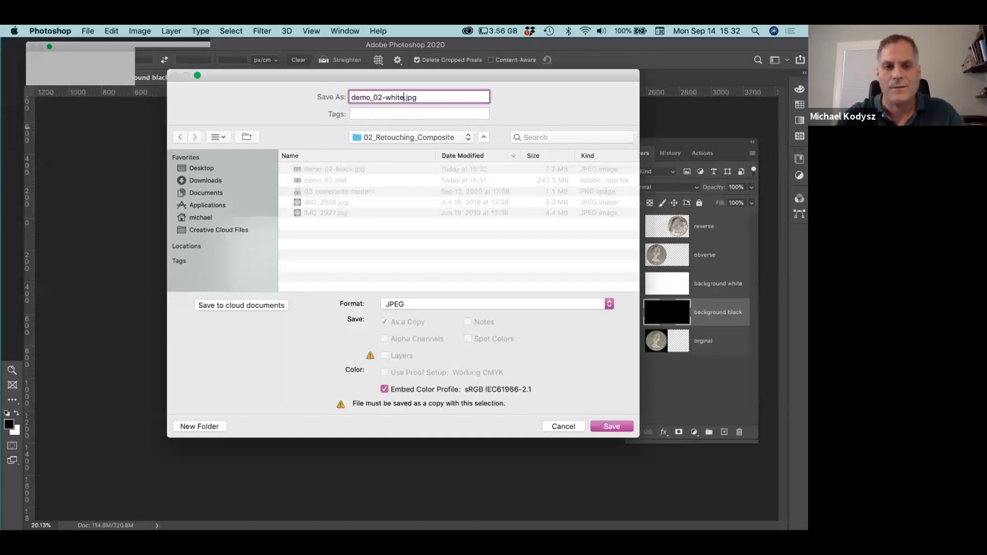
click(606, 426)
click(471, 199)
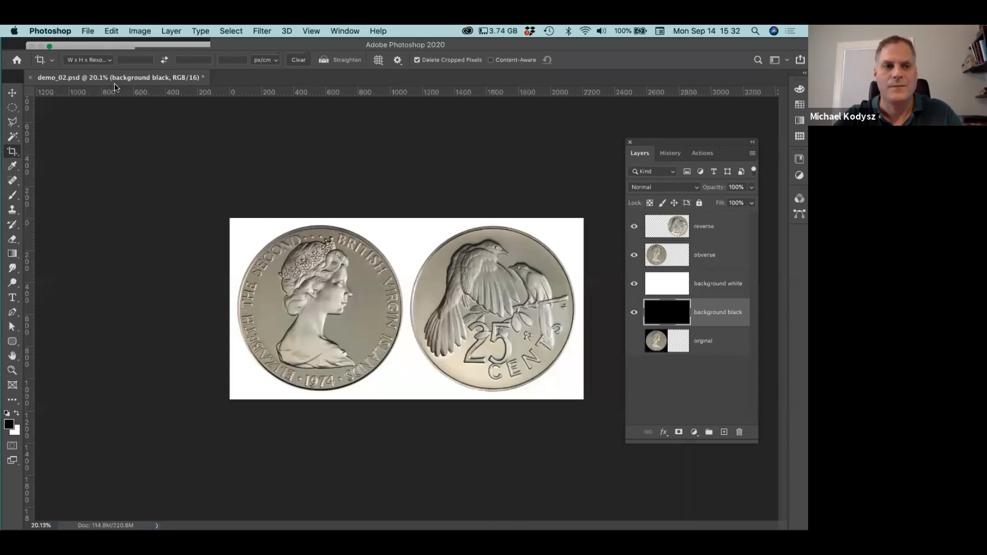
Save the layered demo_02.psd and close IMG_2928.jpg without saving its changes.
key(super+s)
drag(146, 45, 157, 235)
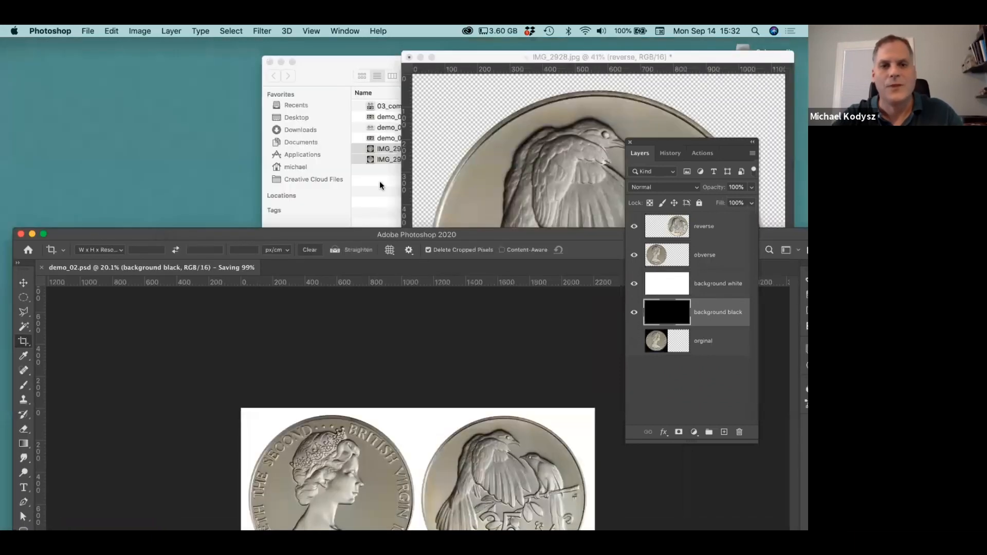
click(409, 57)
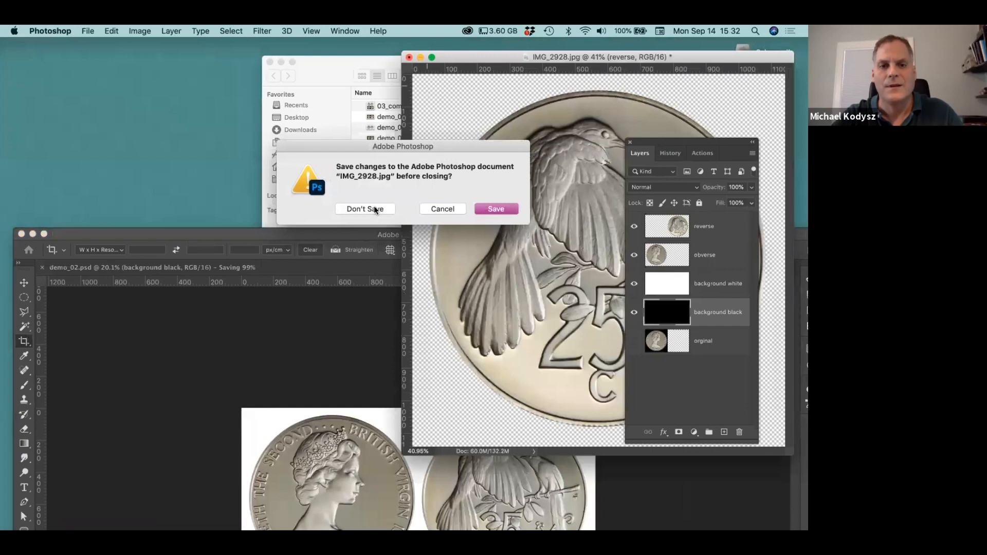
click(376, 209)
Switch to Finder, open demo_02-black.jpg and demo_02-white.jpg together in Preview, and compare the two versions before closing them.
click(485, 183)
click(438, 199)
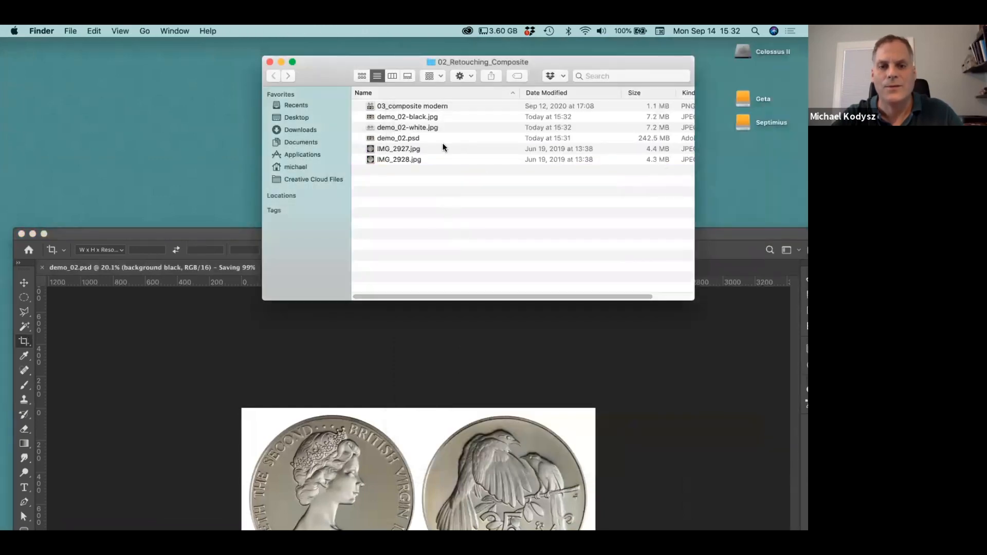
shift+click(420, 120)
click(431, 124)
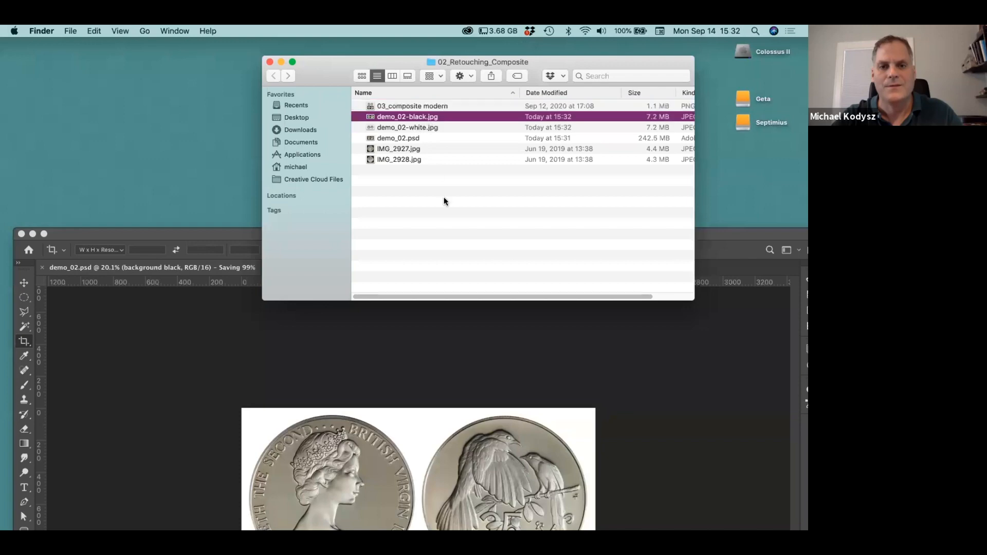
shift+click(426, 128)
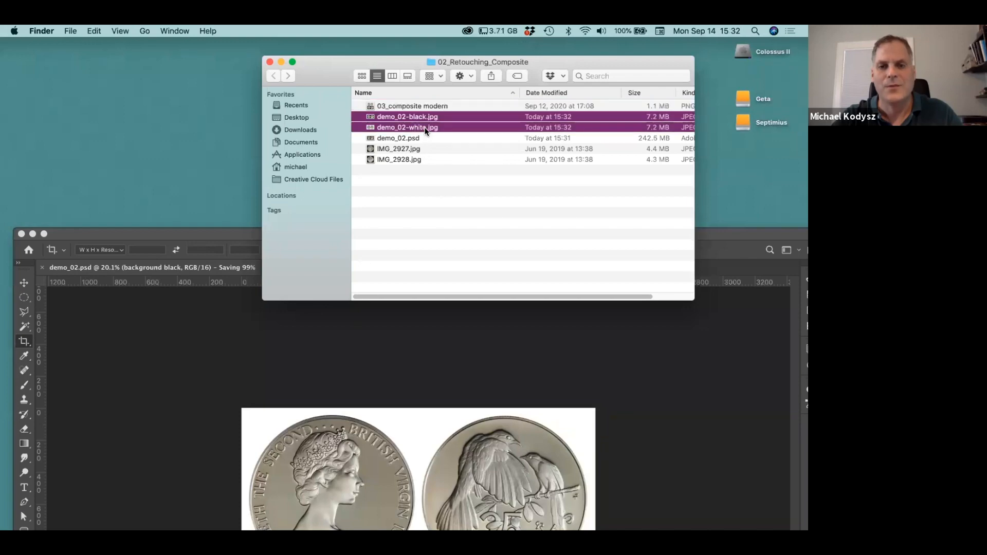
double_click(426, 129)
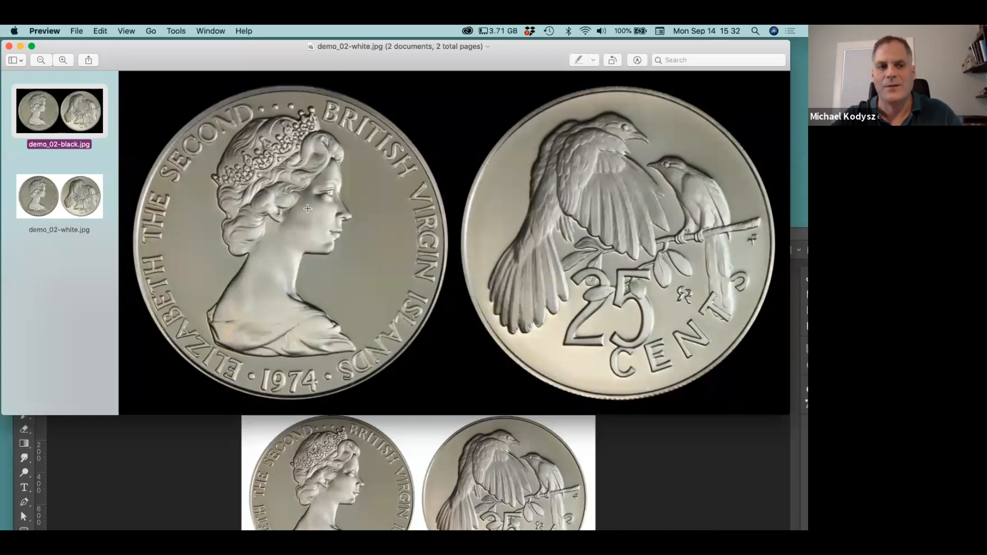
key(Down)
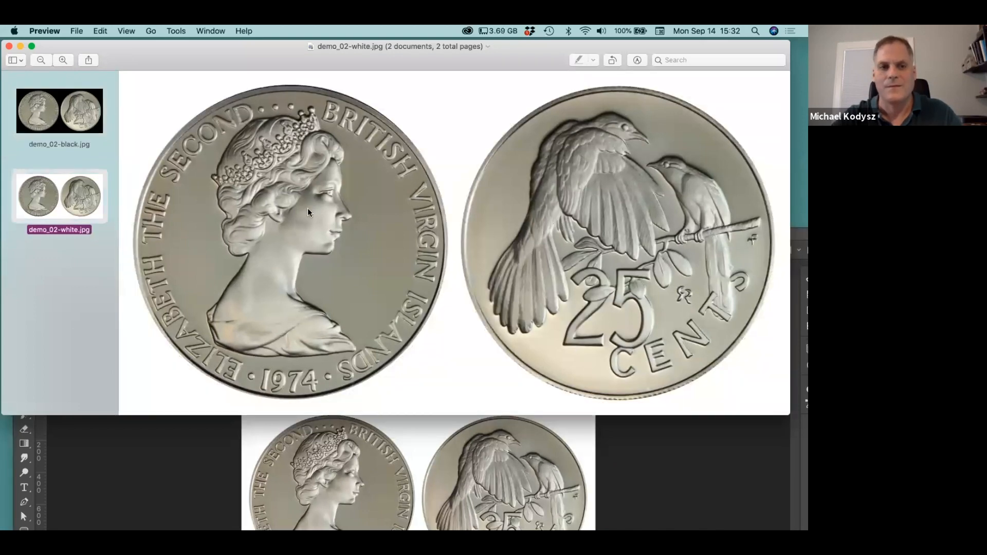
key(Up)
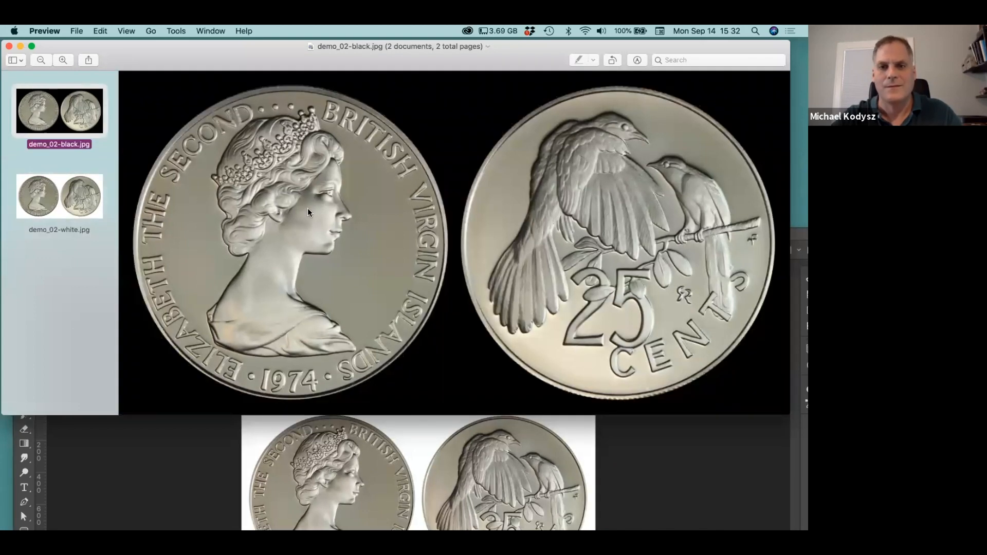
click(9, 46)
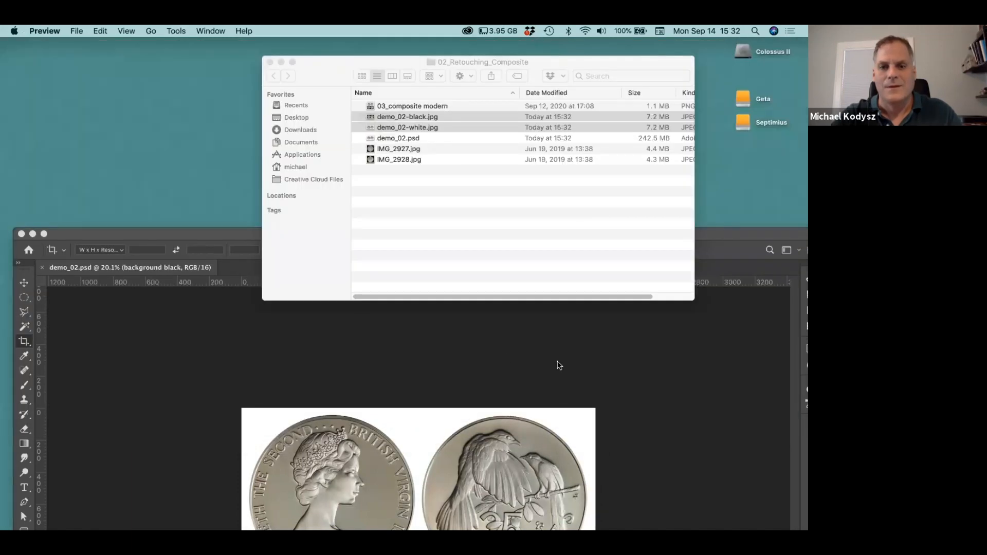
Switch back to Photoshop, restore its window position, and close demo_02.psd.
click(557, 363)
drag(279, 234, 269, 45)
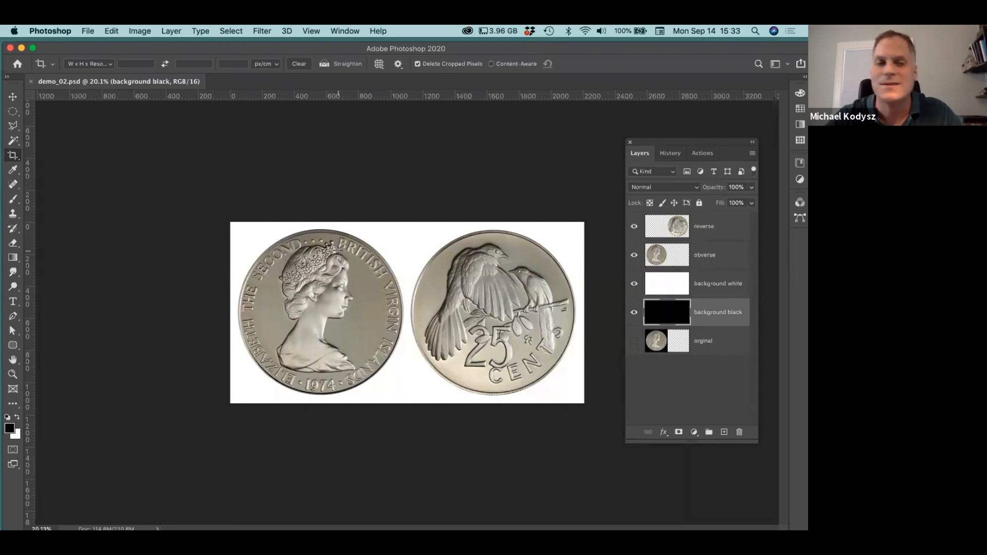
click(32, 82)
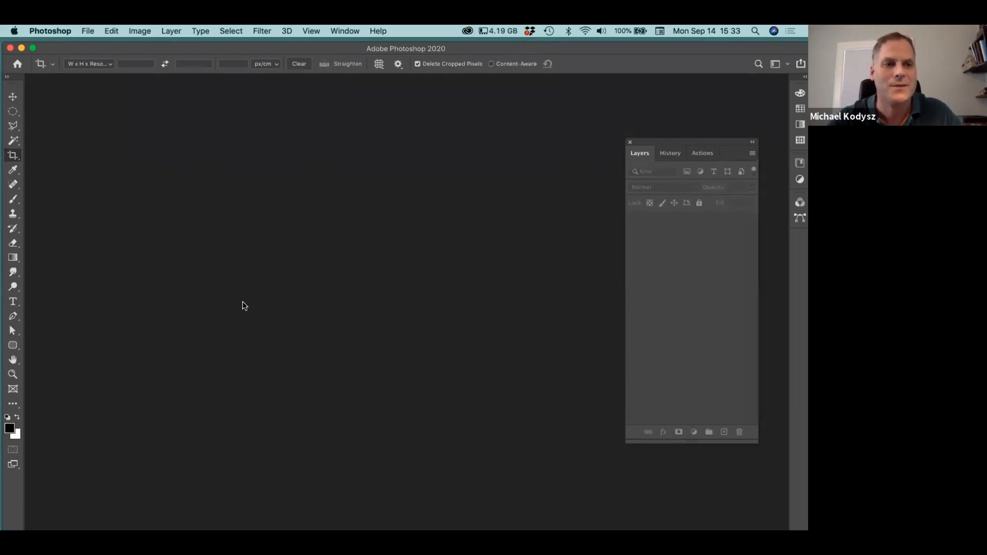
Close the 02_Retouching_Composite folder window and place that folder beneath 01_Correct_Composite on the desktop.
double_click(77, 49)
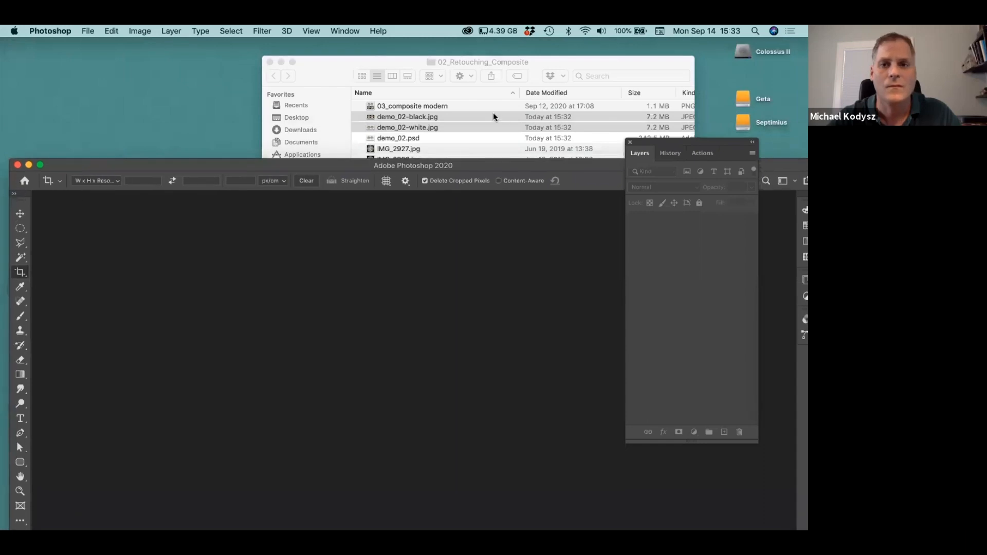
click(591, 60)
drag(596, 63, 617, 125)
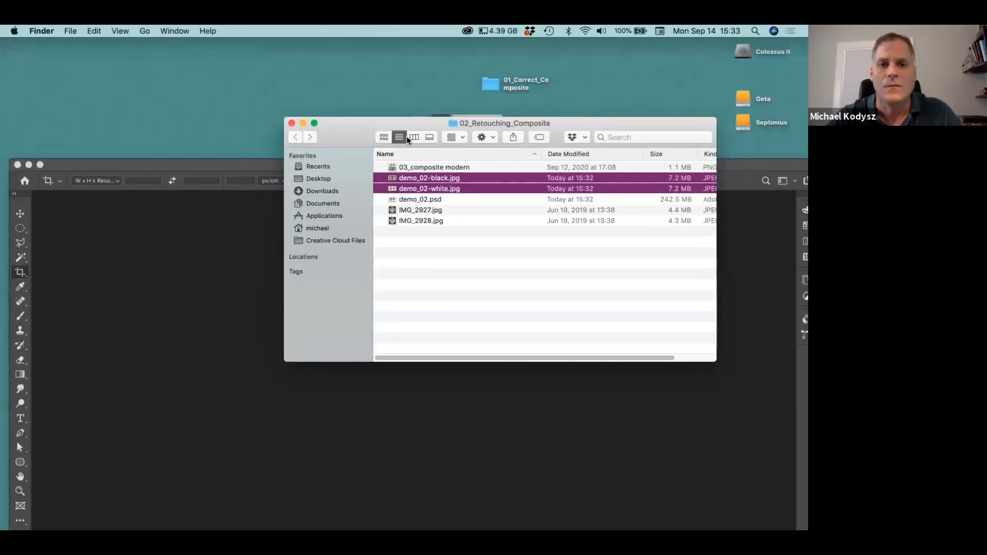
click(291, 123)
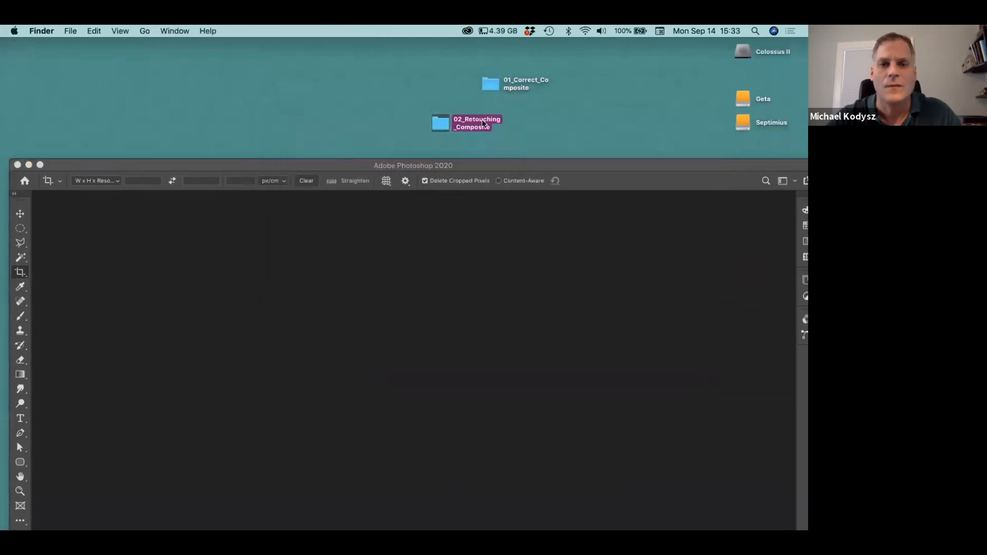
drag(482, 119, 529, 115)
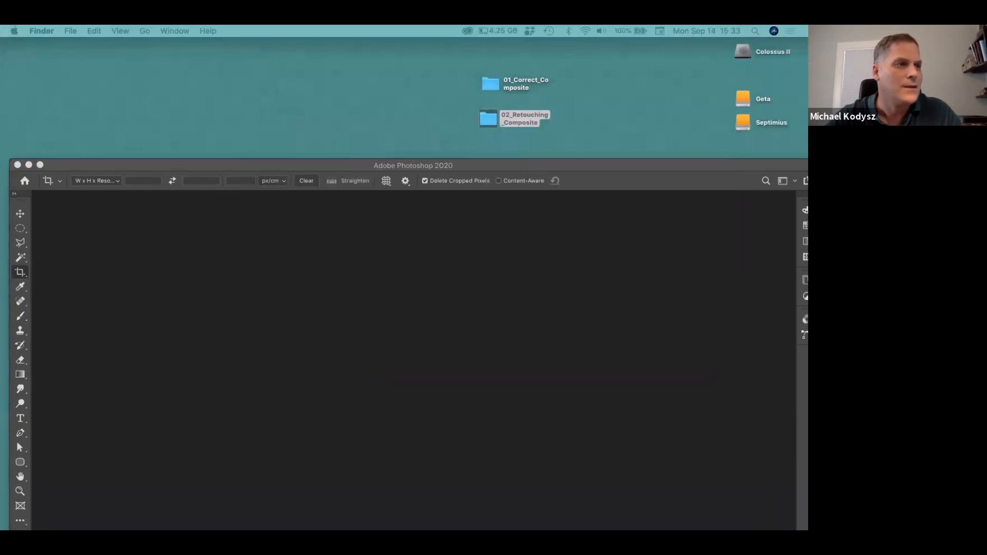
Place the 03_Composite_PaperMoney folder beside the other project folders on the desktop and open it.
drag(509, 227, 400, 102)
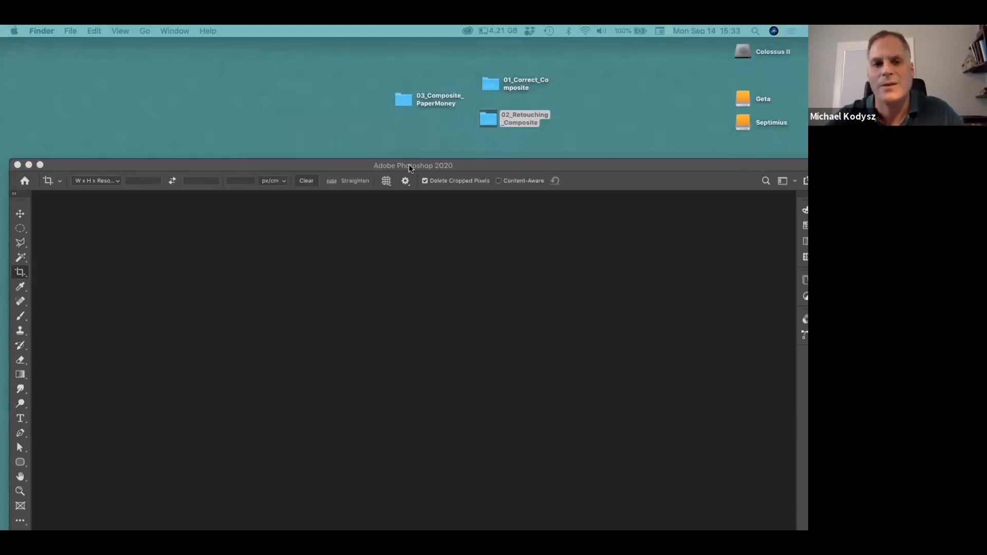
double_click(405, 102)
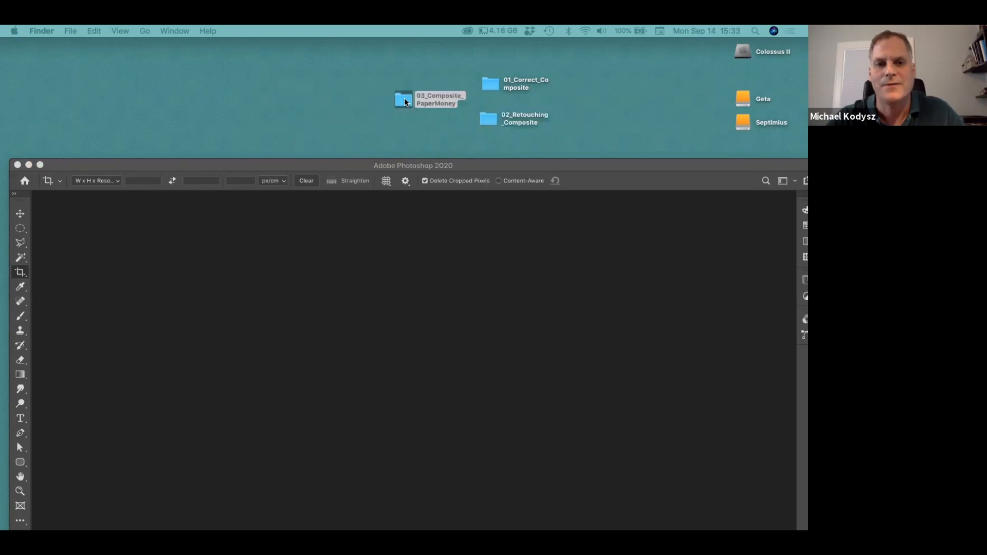
drag(260, 110, 296, 100)
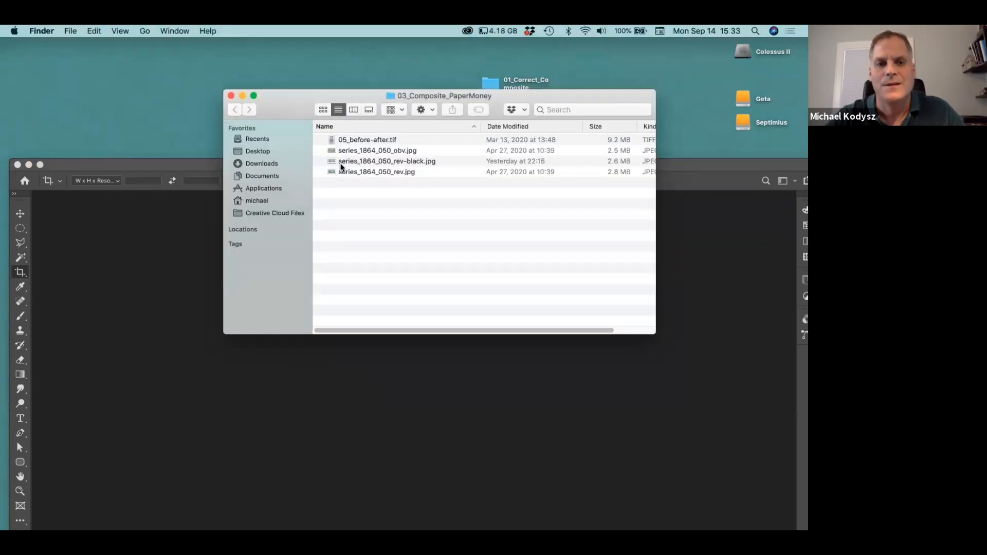
View 05_before-after.tif in Preview to compare the original banknote scans with the seamless composite, and close it.
click(330, 141)
double_click(330, 140)
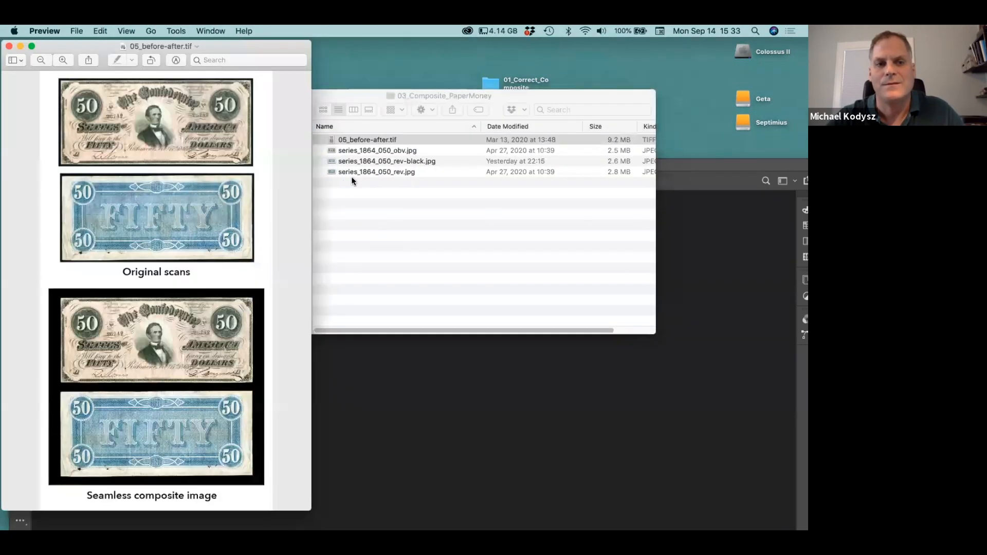
drag(179, 54, 437, 57)
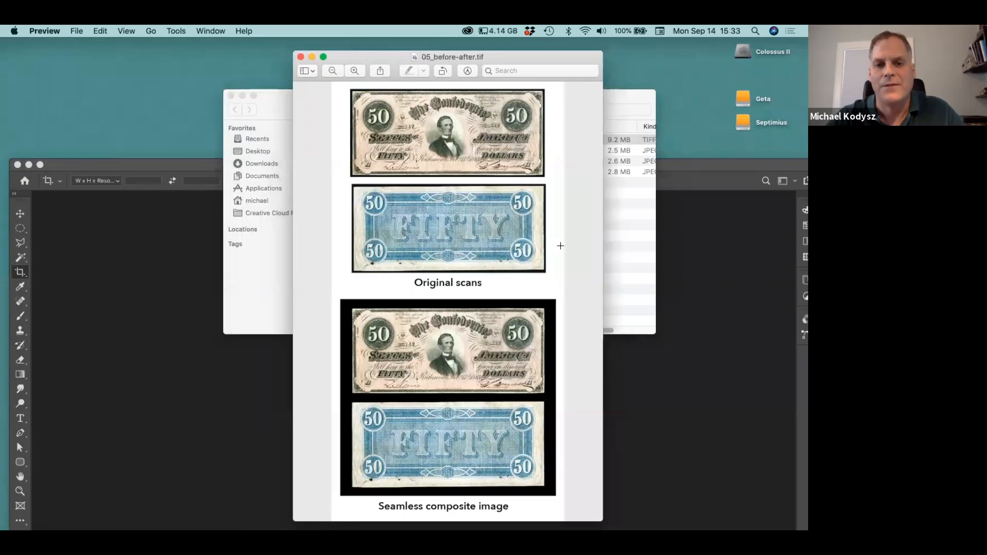
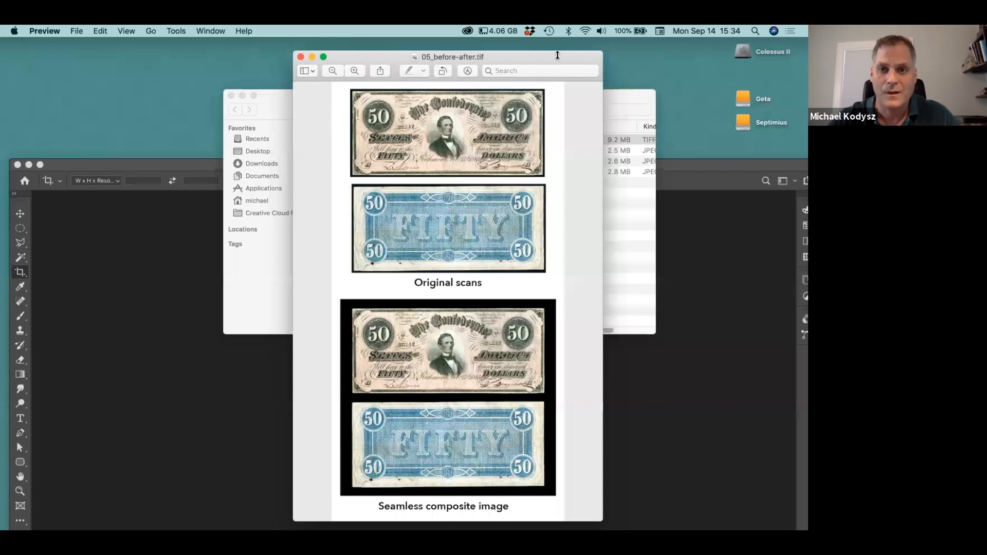
drag(563, 59, 634, 102)
click(373, 100)
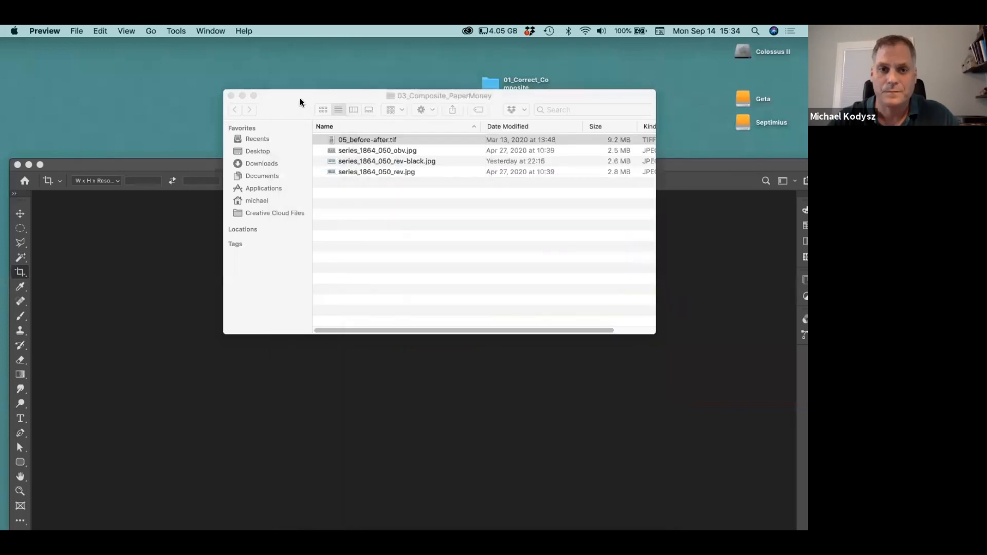
Open series_1864_050_obv.jpg and series_1864_050_rev-black.jpg from the 03_Composite_PaperMoney folder in Adobe Photoshop 2020.
click(300, 100)
click(393, 214)
click(378, 151)
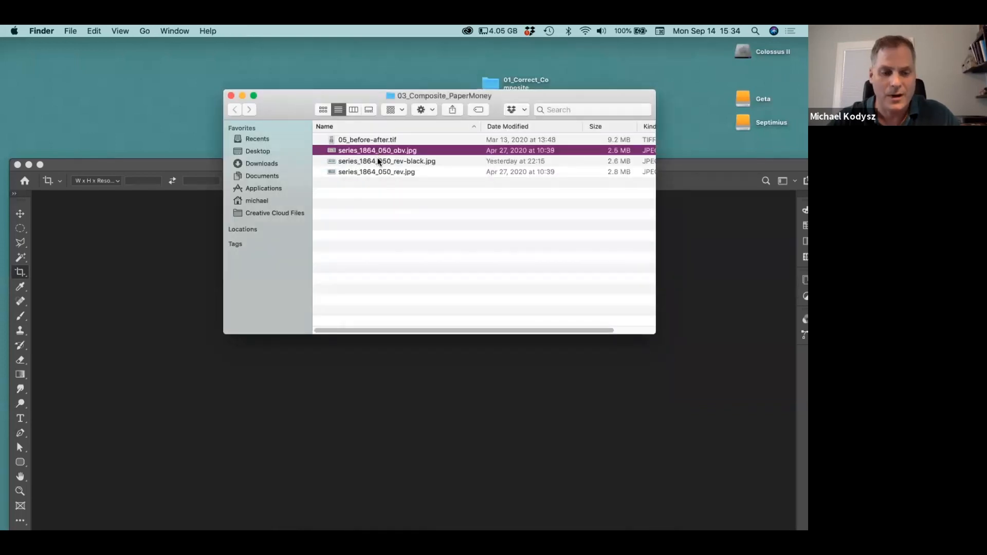
super+click(377, 162)
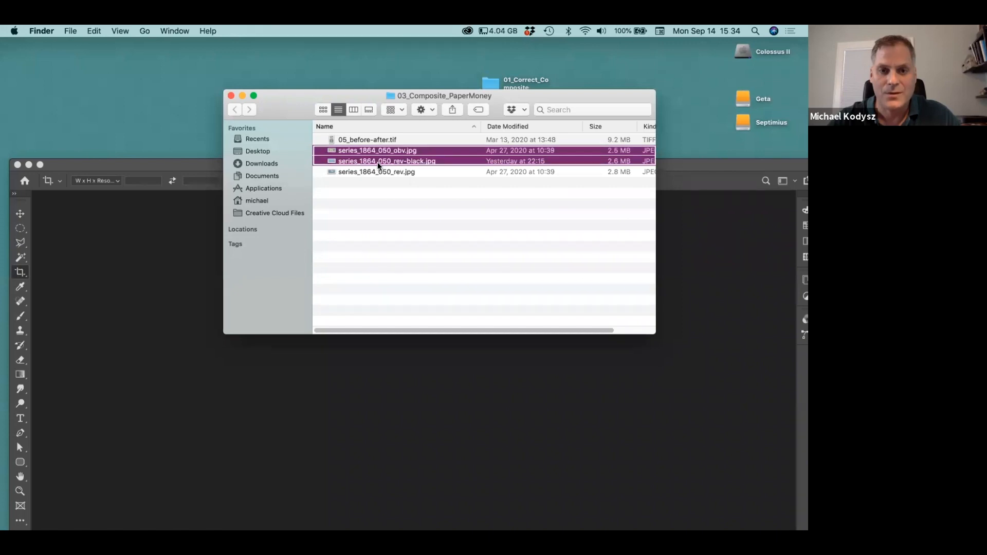
right_click(377, 161)
mouse_move(529, 199)
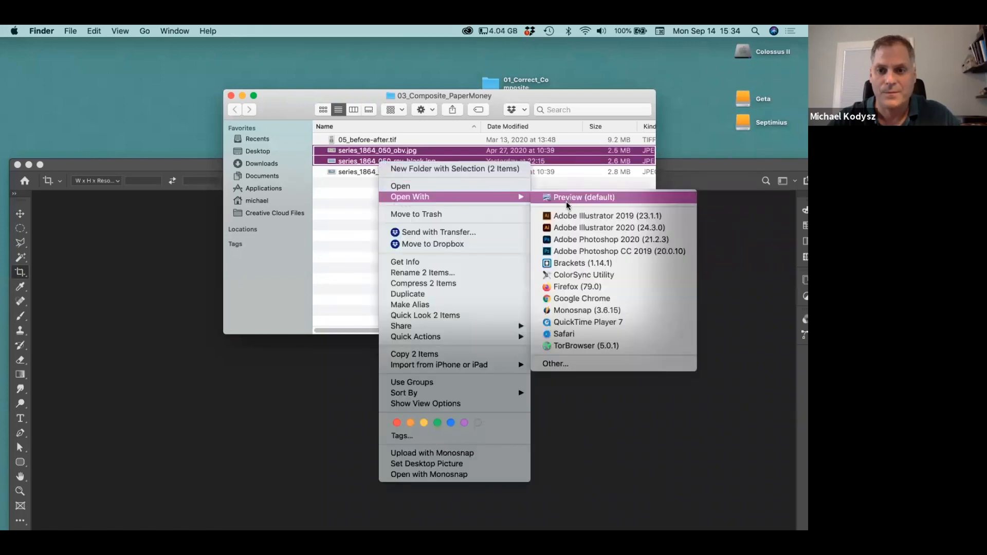
click(568, 238)
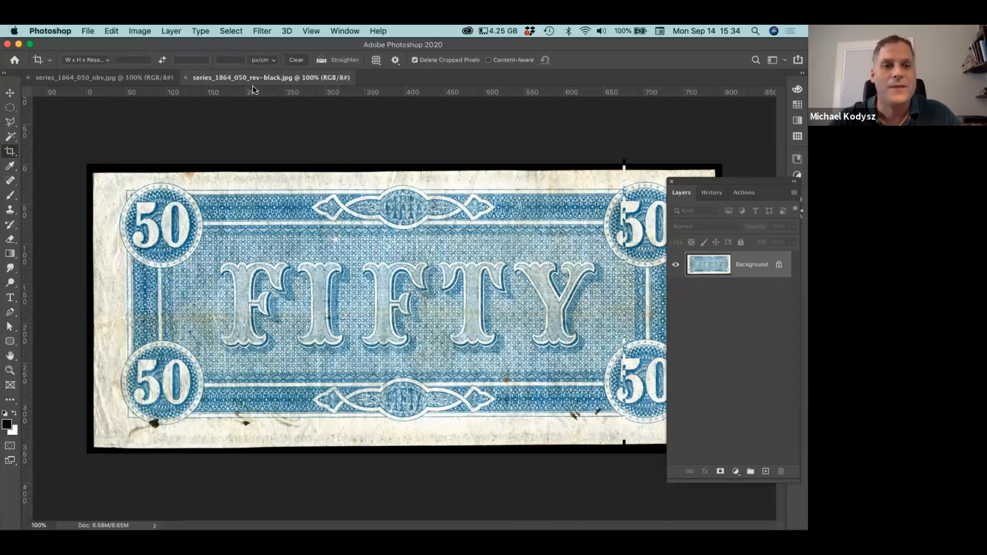
Examine the upper edge and dark border of the banknote in series_1864_050_obv.jpg, with the Layers panel moved off the note.
click(118, 78)
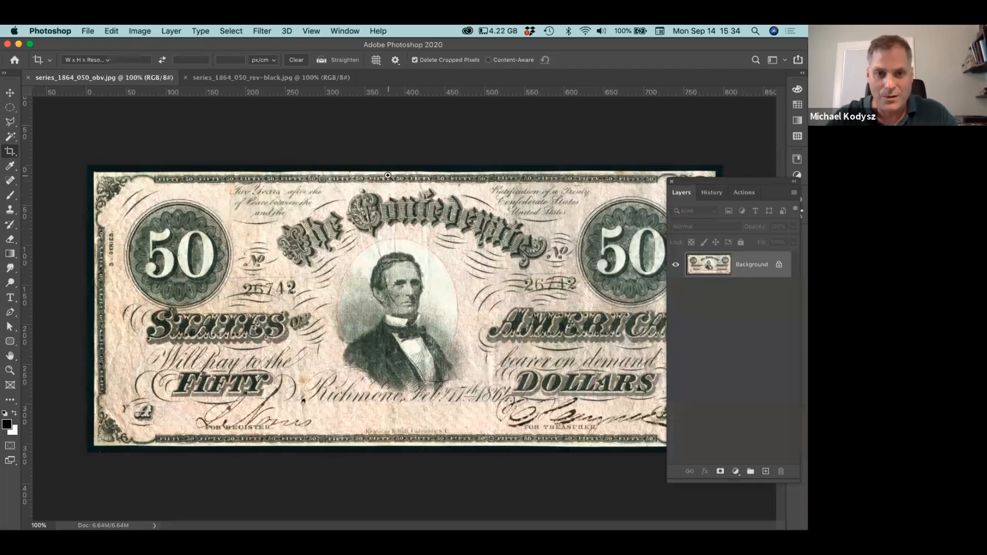
drag(398, 174, 414, 172)
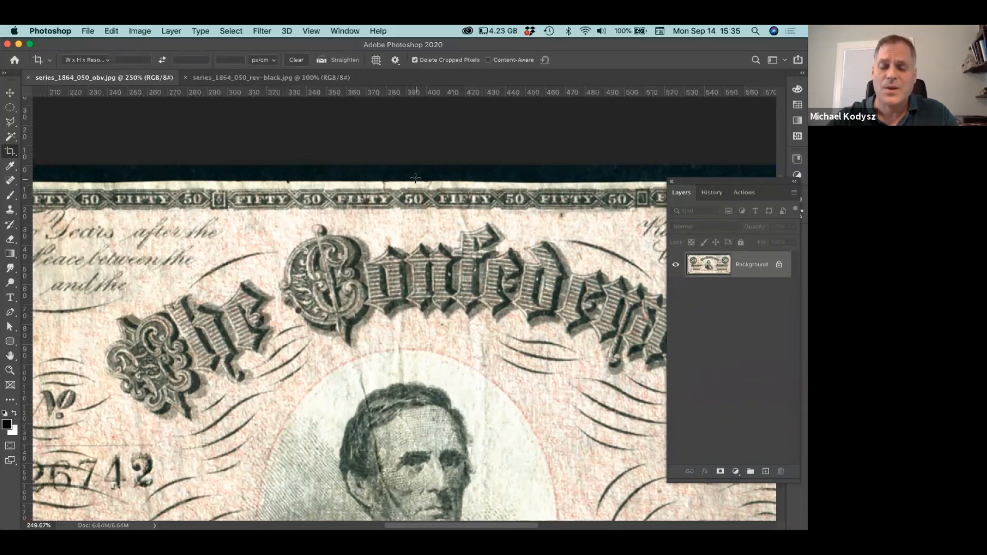
drag(457, 223, 450, 252)
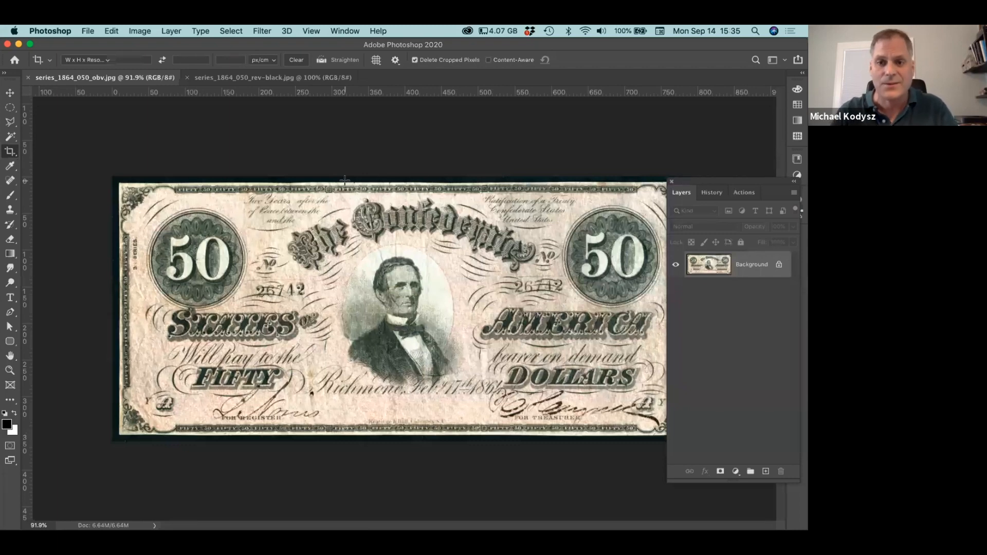
drag(678, 183, 719, 173)
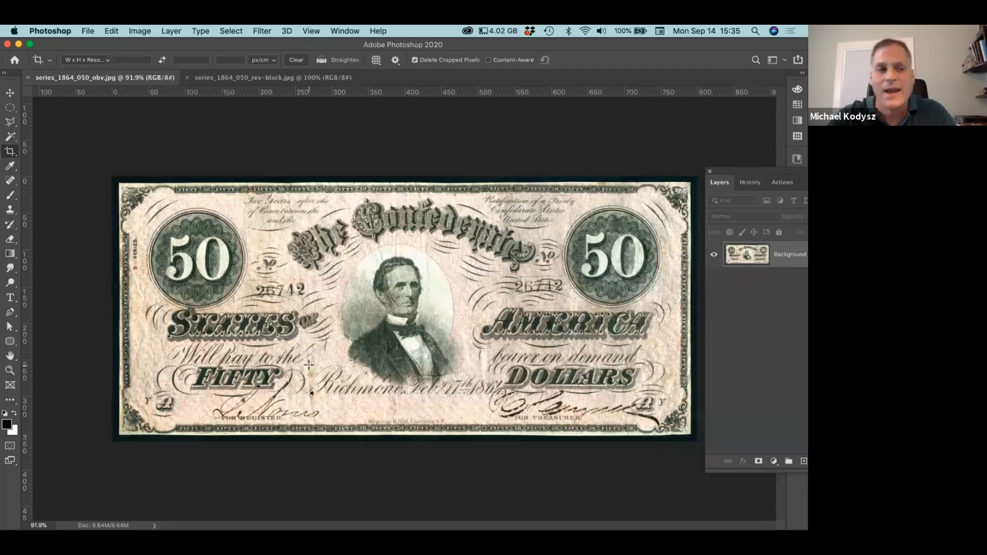
Select the dark border around the banknote with the Magic Wand tool at tolerance 30, contiguous pixels only.
click(11, 109)
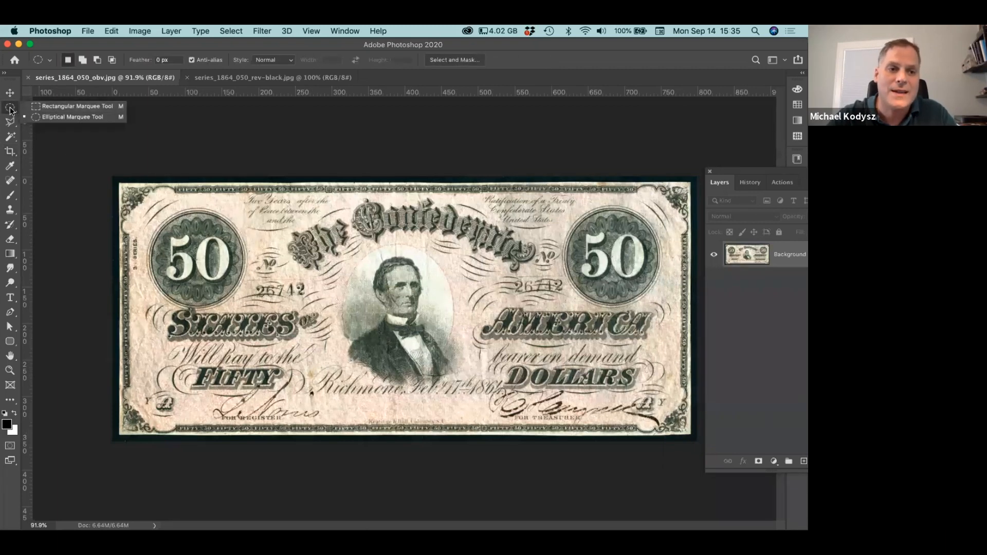
click(10, 109)
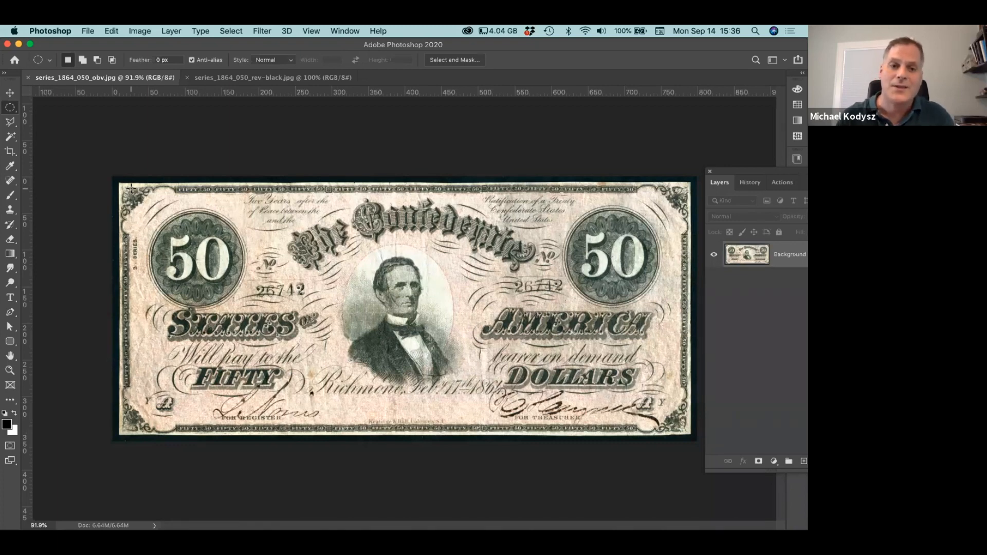
click(11, 138)
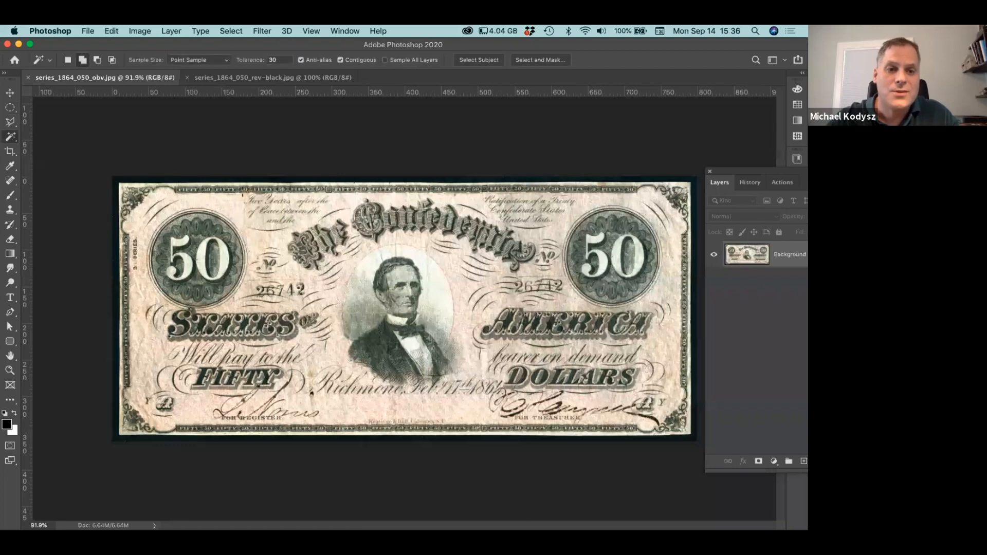
scroll(288, 189, up, 5)
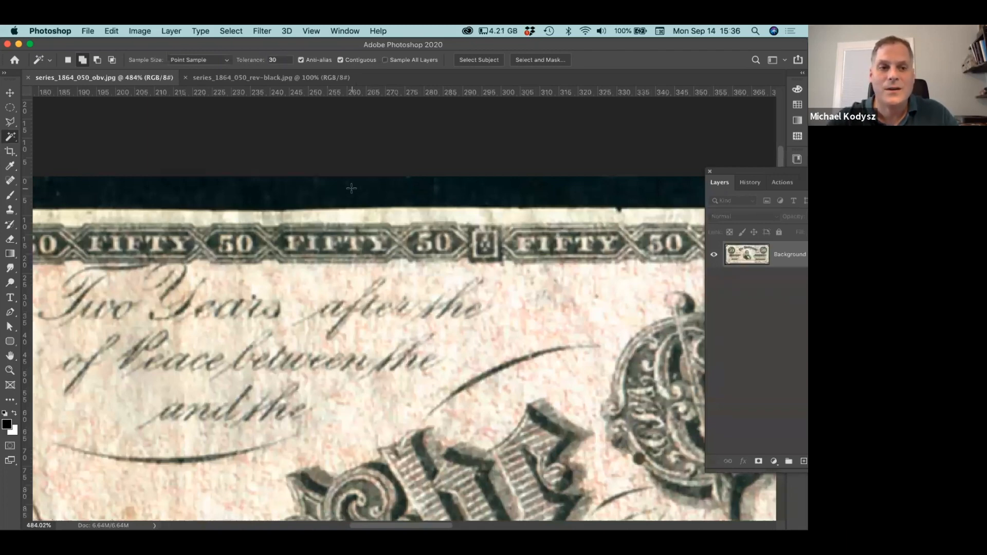
scroll(399, 210, down, 3)
scroll(399, 211, down, 2)
click(399, 211)
drag(564, 239, 335, 239)
scroll(334, 239, right, 10)
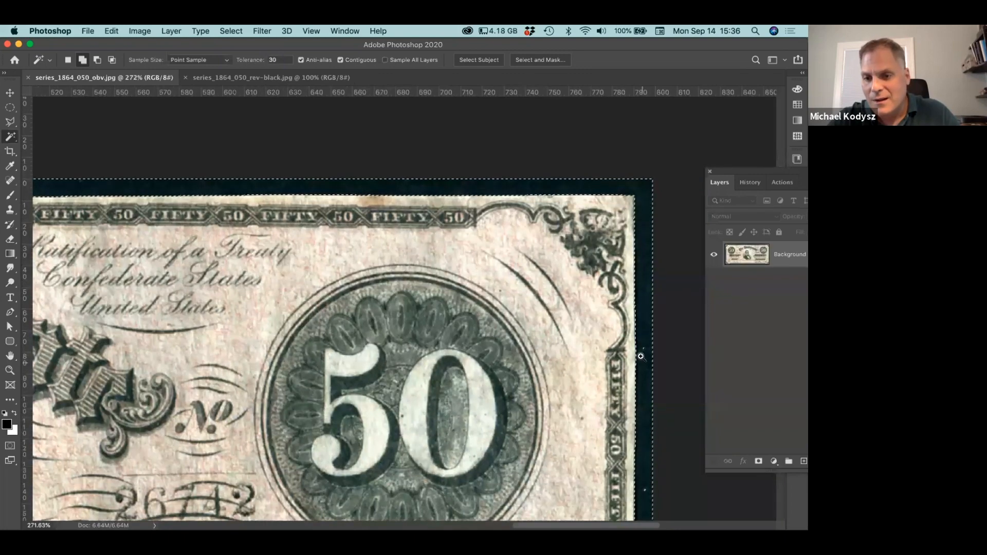
Examine the selection outline along the banknote's right edge for missed specks in the dark border.
scroll(666, 394, up, 5)
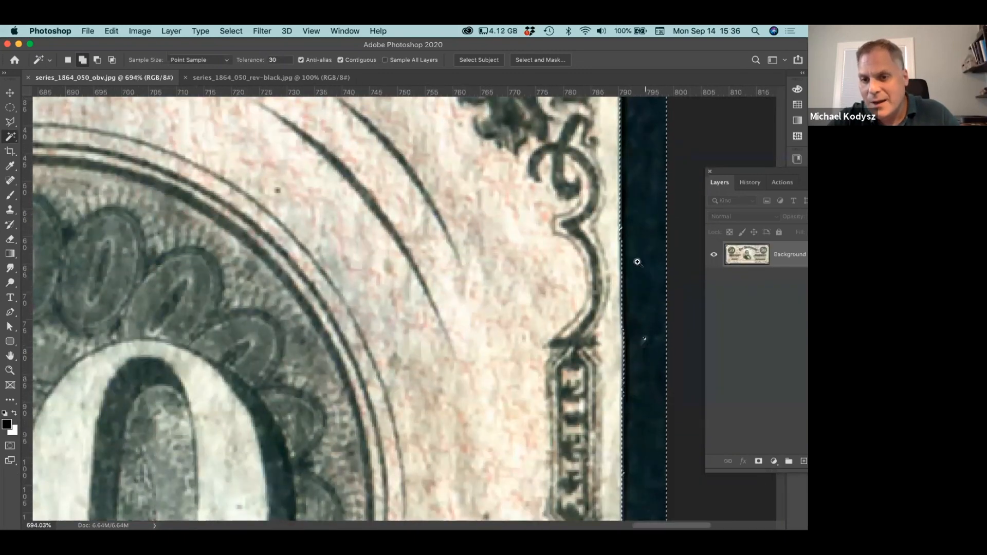
scroll(664, 277, up, 2)
scroll(664, 277, up, 1)
click(662, 275)
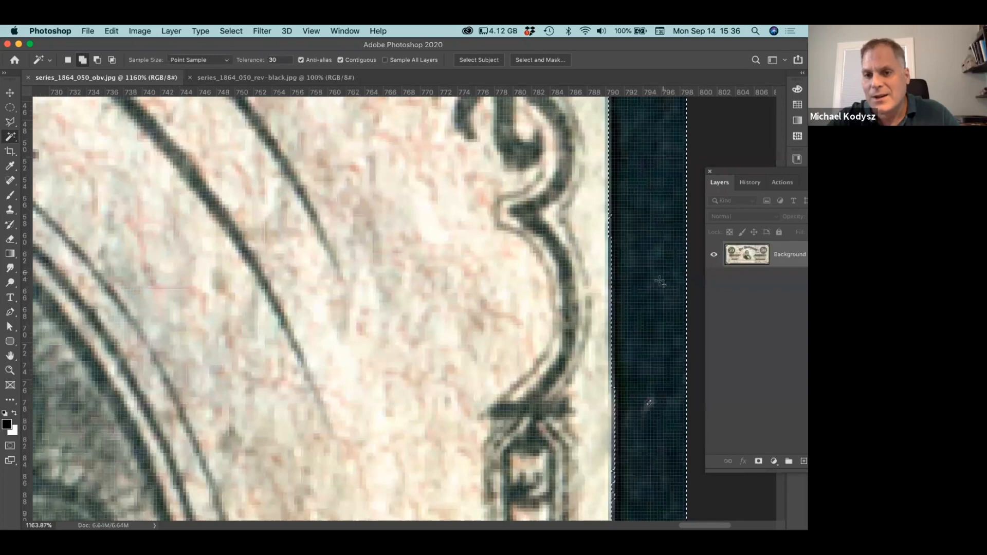
scroll(632, 306, down, 2)
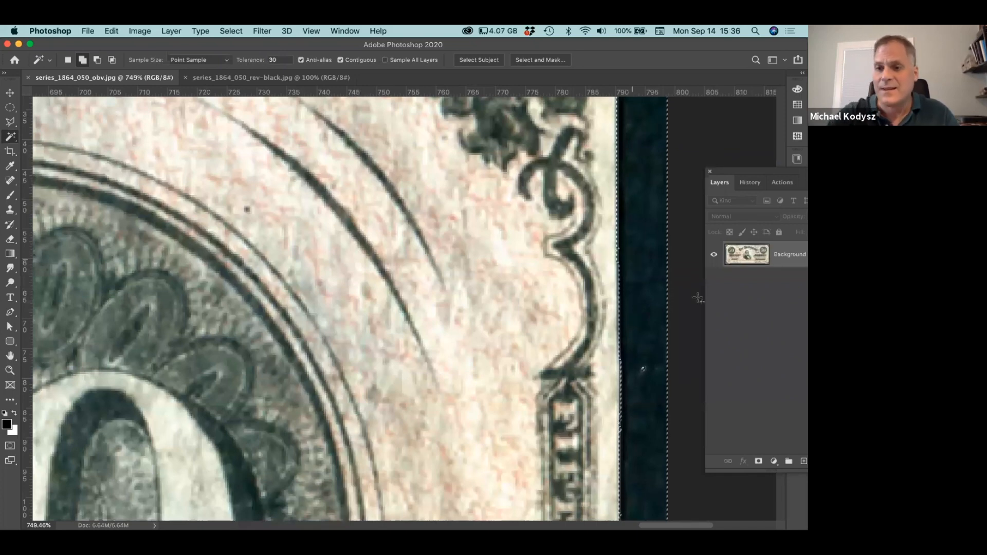
Duplicate the Background layer and convert the locked Background into a regular layer named original, with the Layers panel moved fully into view.
drag(749, 173, 638, 125)
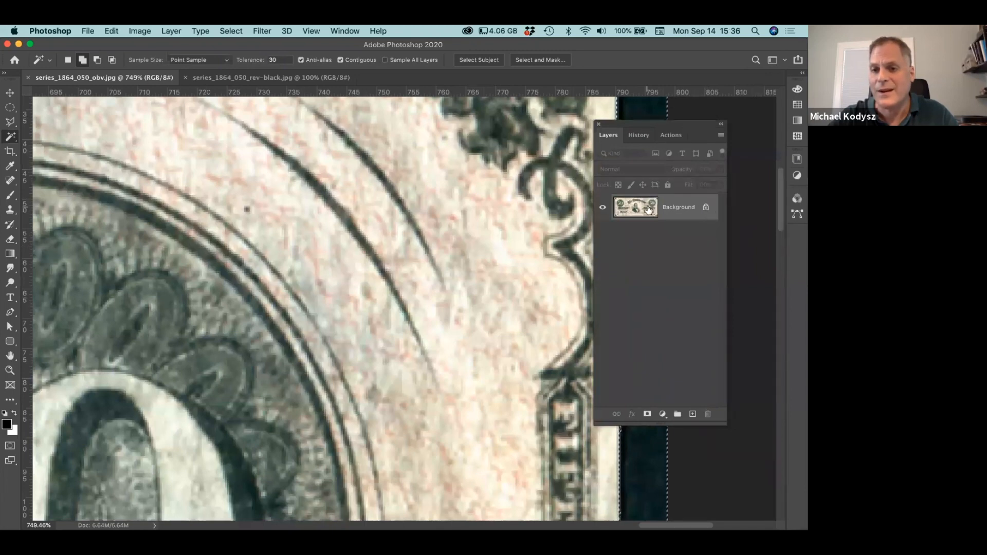
drag(648, 209, 692, 414)
double_click(674, 234)
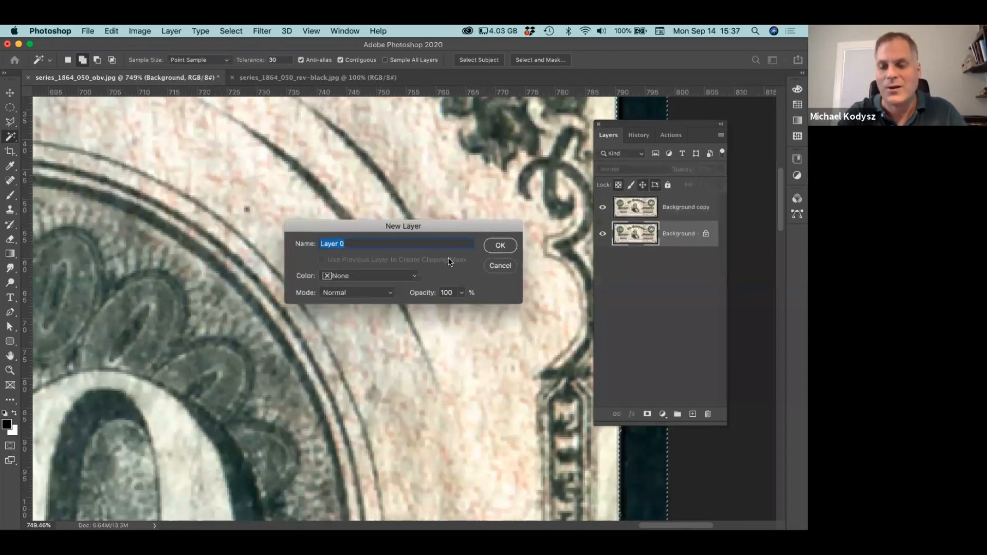
text(origia)
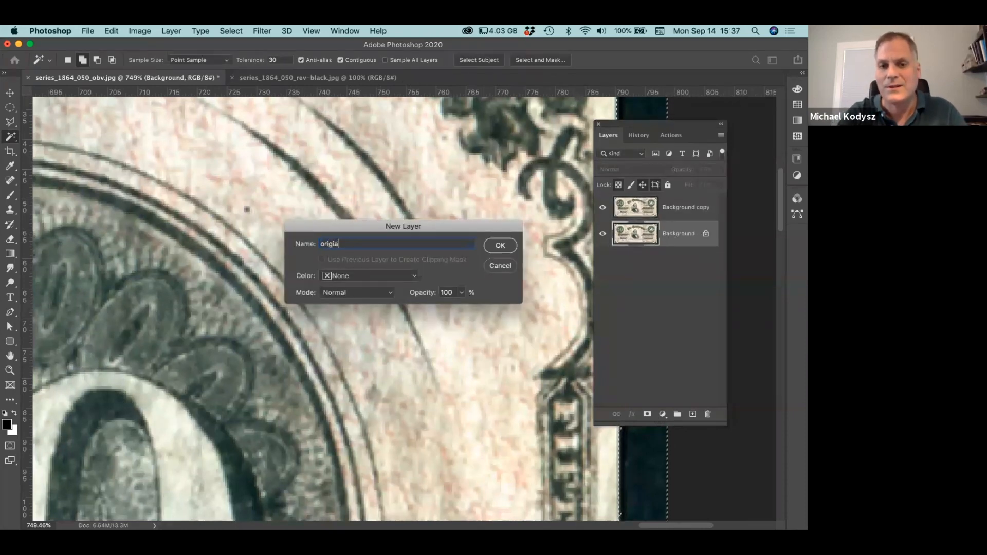
Name the background layer "original" and rename its copy "obverse".
key(Return)
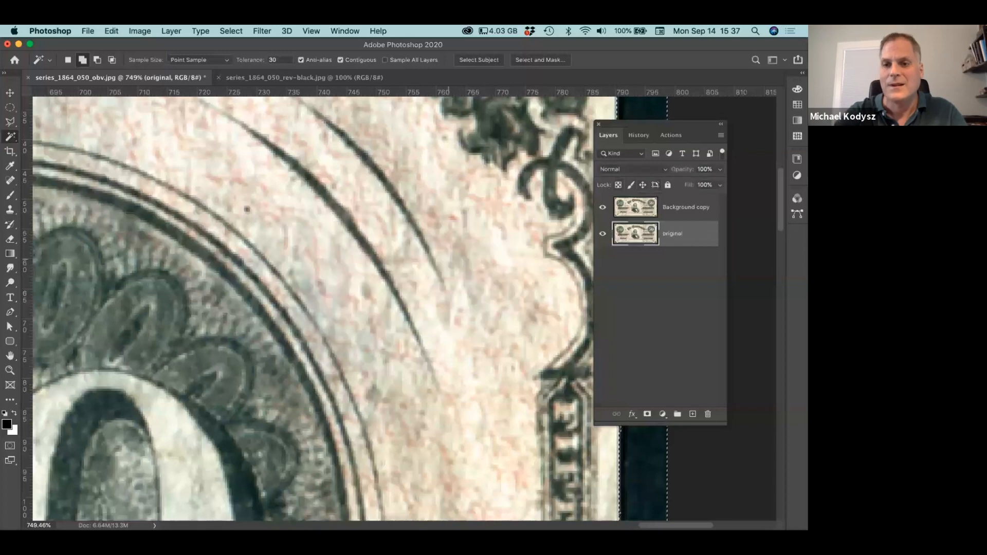
double_click(681, 206)
text(obverse)
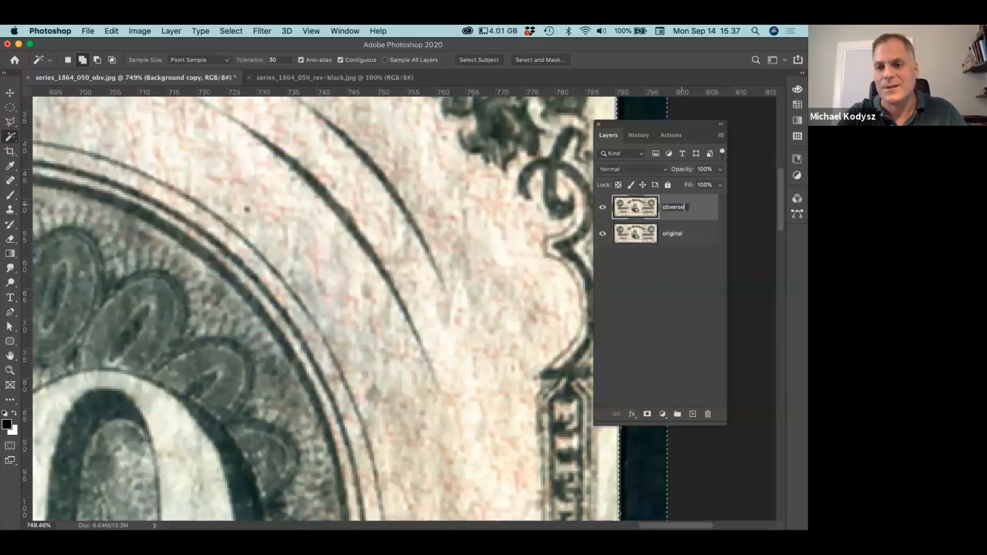
key(Return)
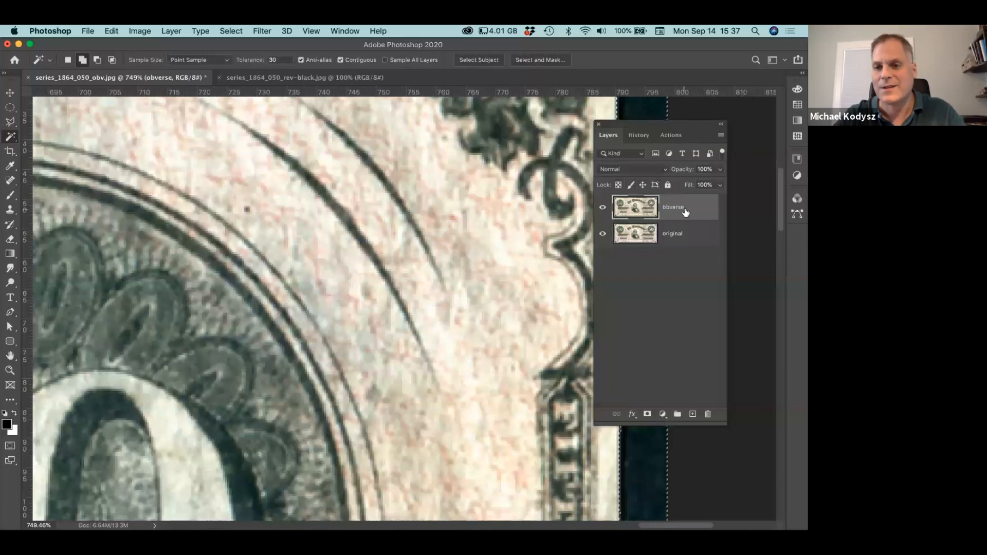
Hide the original layer, then delete the selected dark border from the obverse layer and clear the selection.
drag(625, 126, 703, 162)
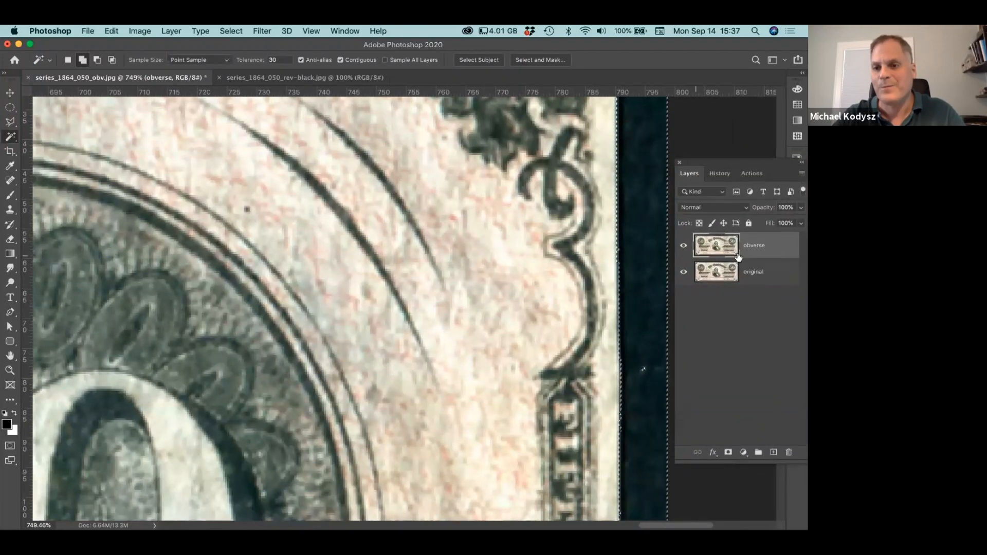
click(683, 272)
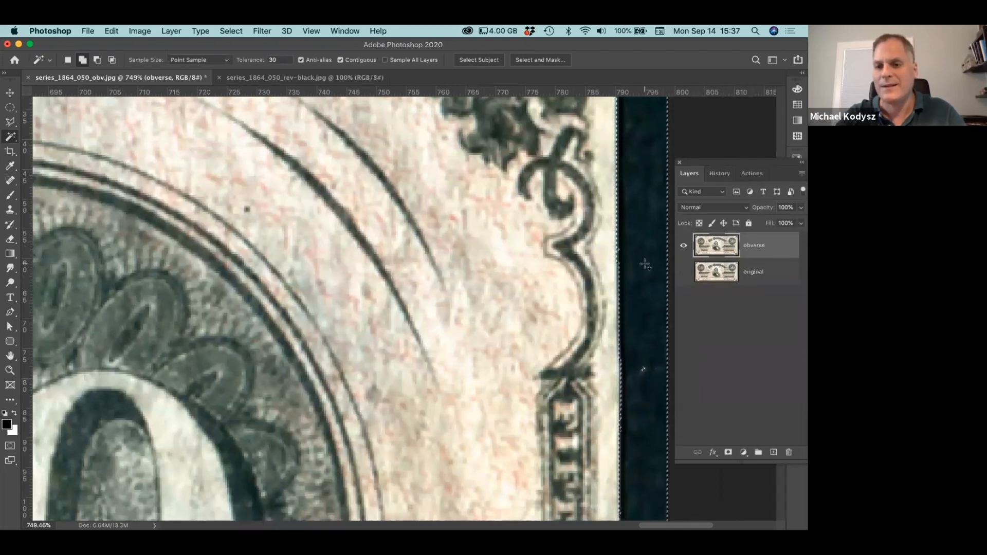
key(Delete)
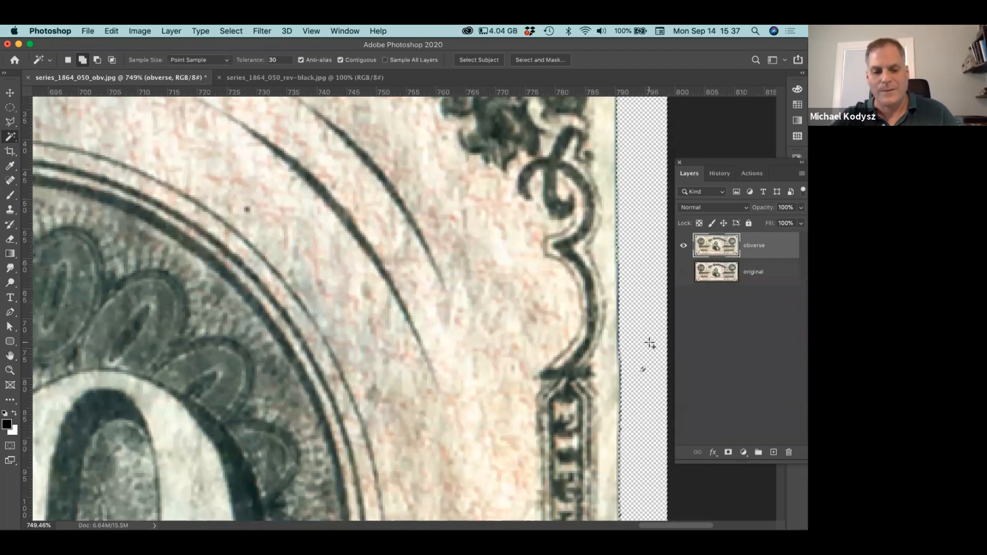
key(super+d)
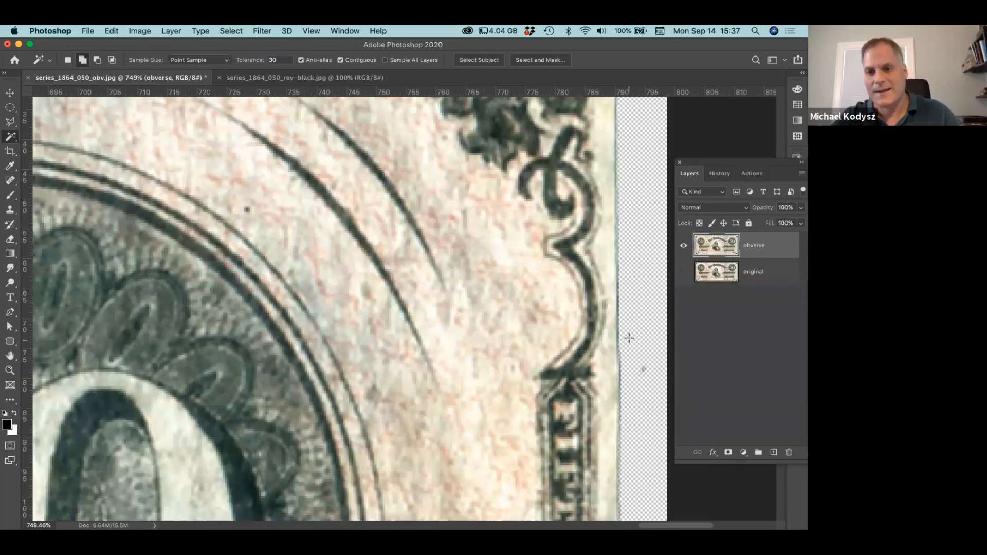
Inspect the banknote's cut edges along the right side, bottom corner and top against the transparent surround.
drag(623, 371, 606, 136)
drag(576, 298, 565, 96)
drag(563, 462, 553, 98)
drag(560, 501, 551, 140)
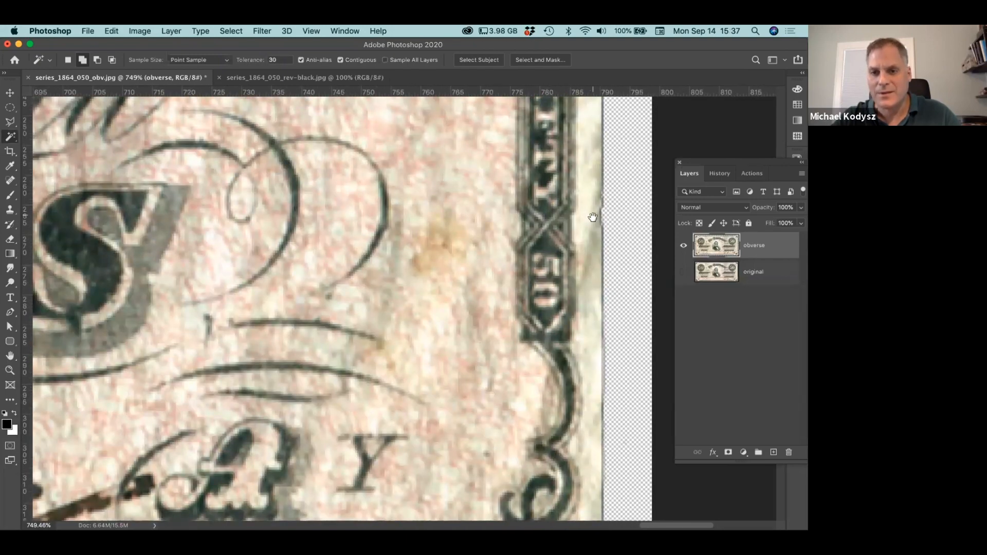
drag(588, 245, 527, 246)
drag(362, 262, 575, 401)
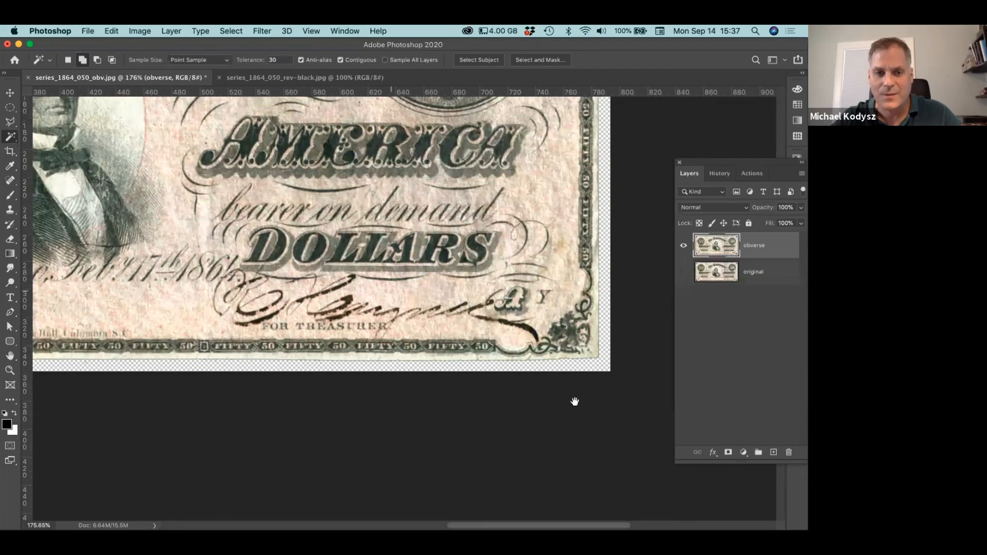
drag(493, 308, 519, 335)
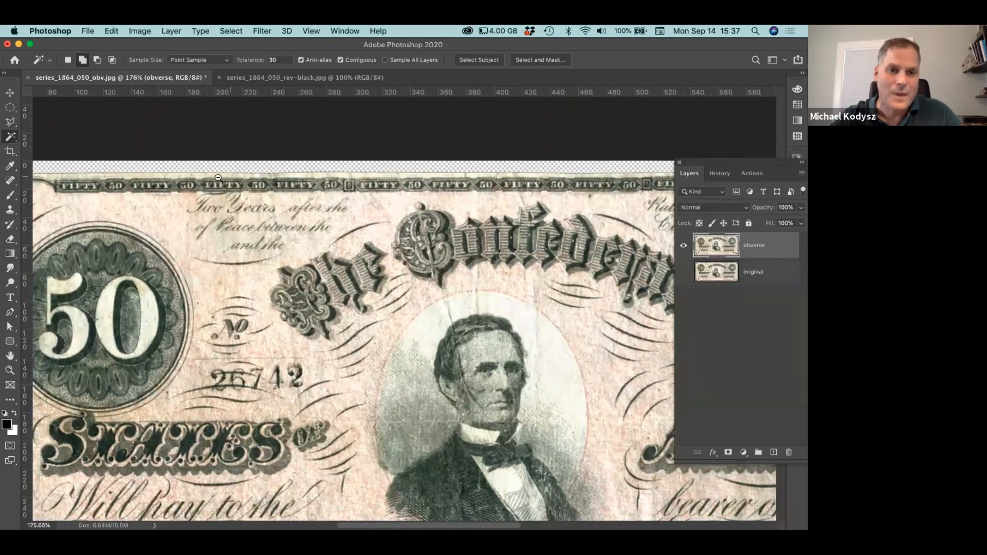
drag(206, 180, 208, 247)
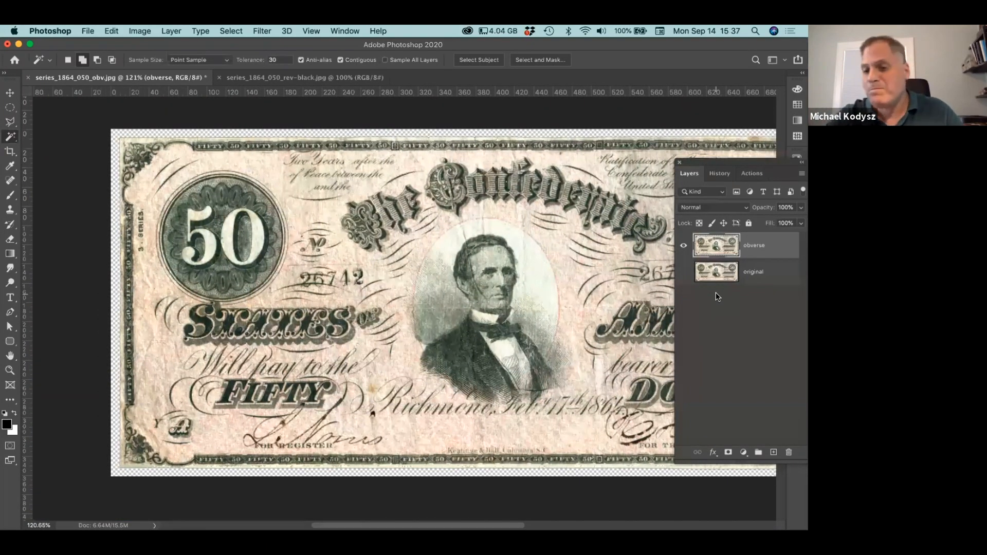
Undo the deselection and the deletion of the dark border, then clear the restored selection.
key(super+z)
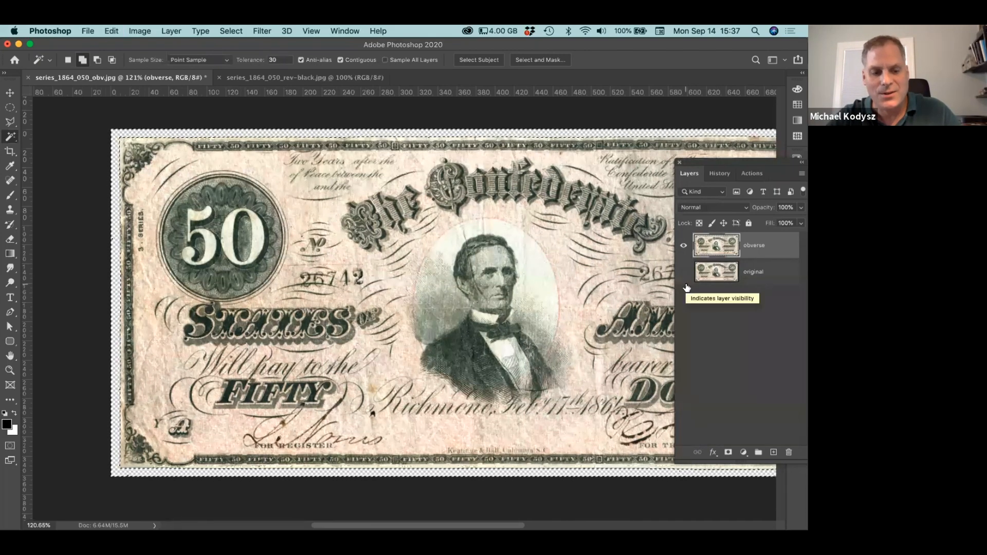
key(super+z)
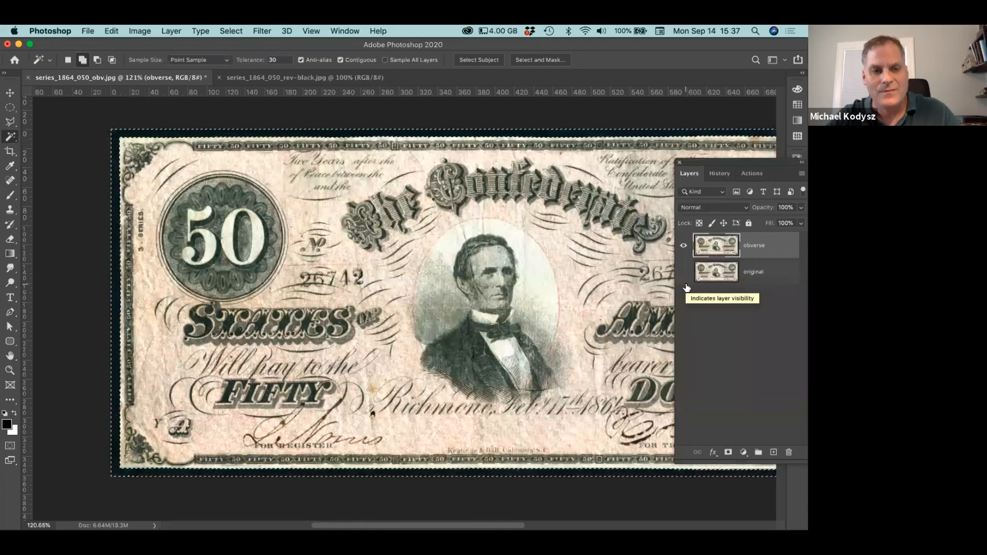
key(super+d)
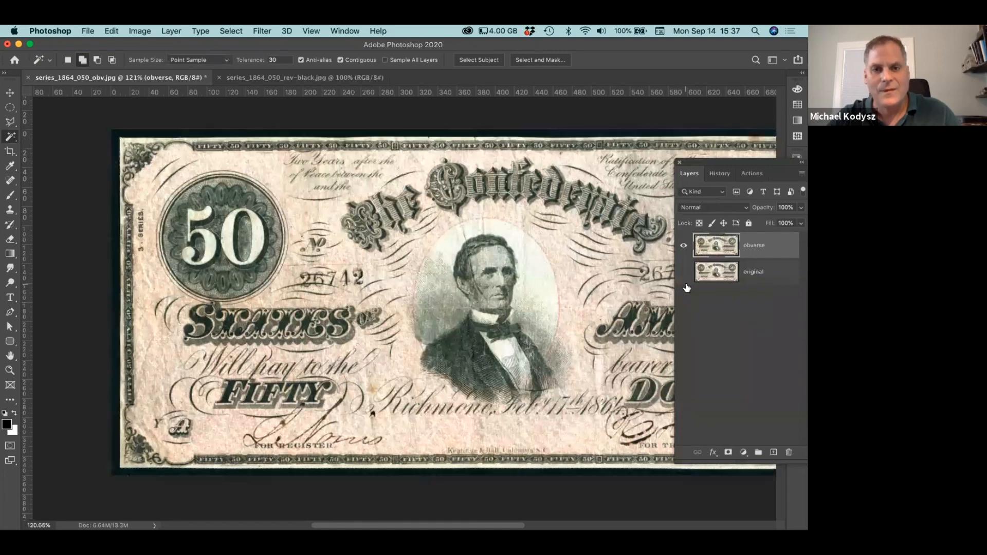
View the whole obverse note, then examine the black border of the series_1864_050_rev-black.jpg image for comparison.
drag(497, 171, 417, 219)
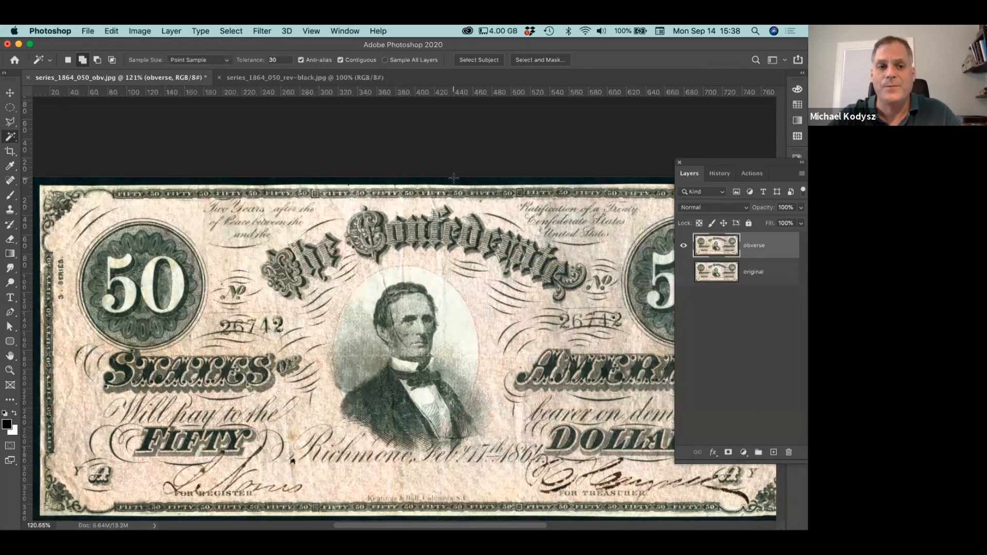
scroll(478, 181, down, 5)
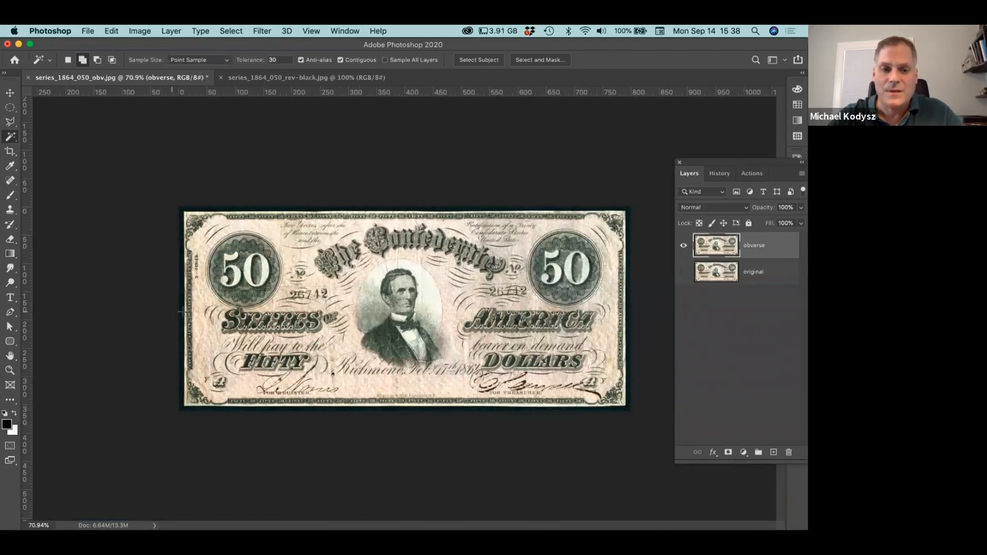
click(287, 77)
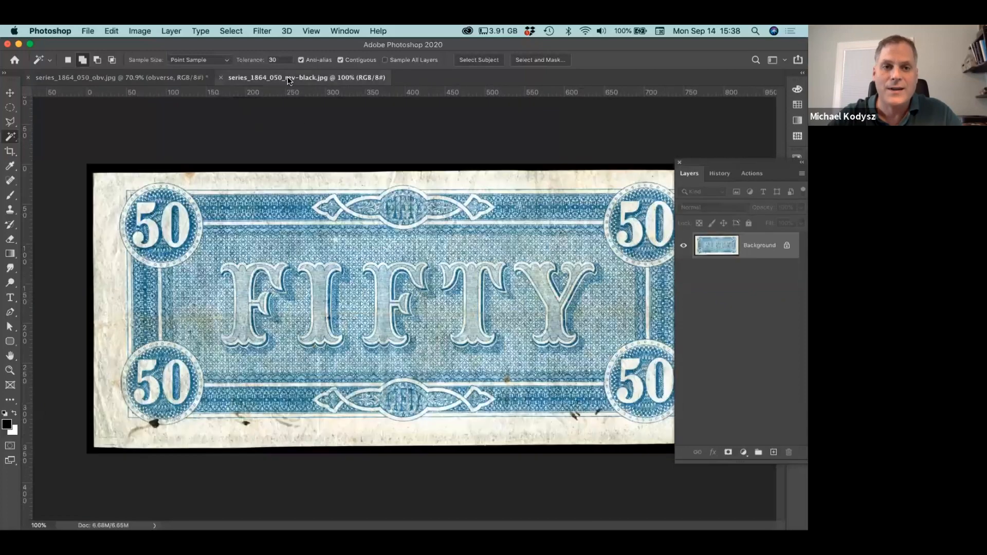
drag(266, 164, 395, 224)
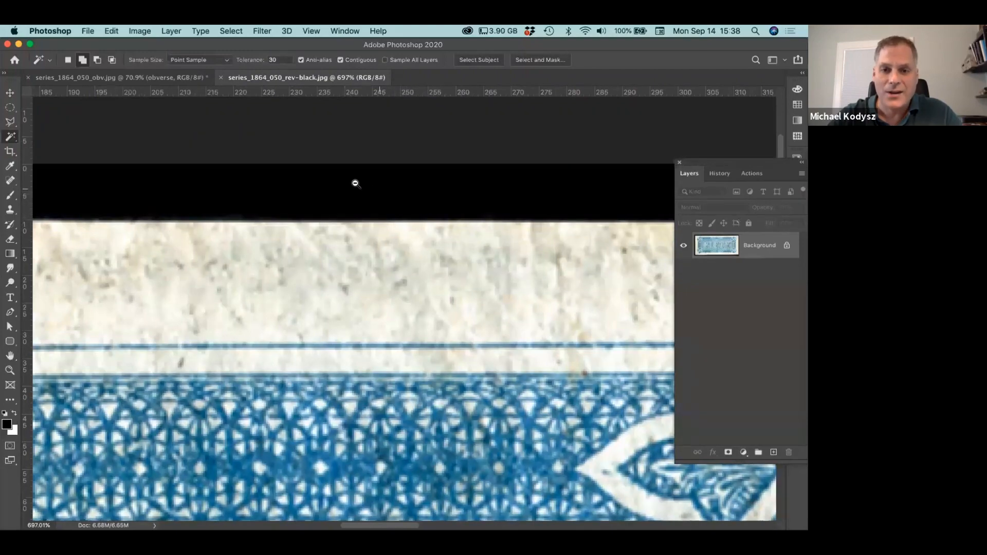
scroll(359, 184, down, 6)
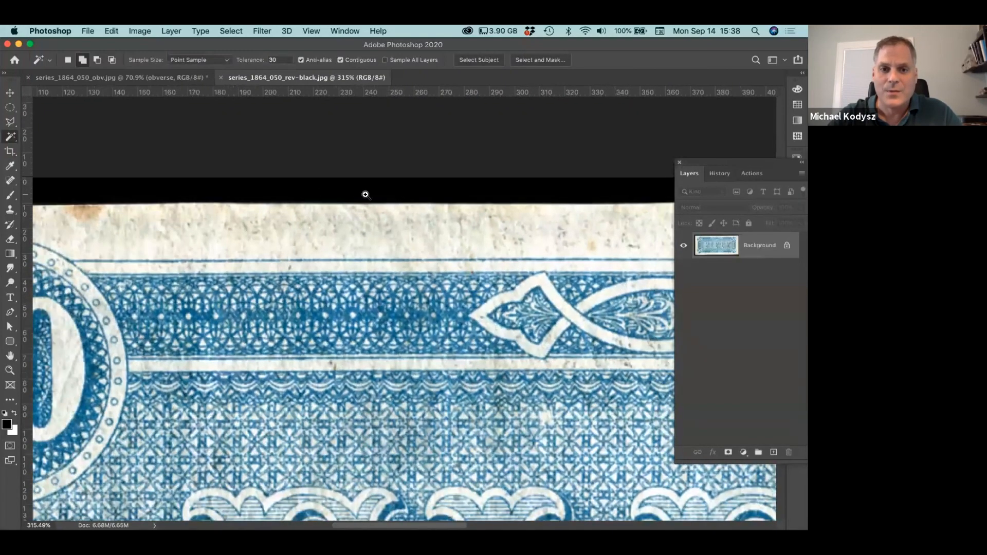
scroll(358, 192, down, 6)
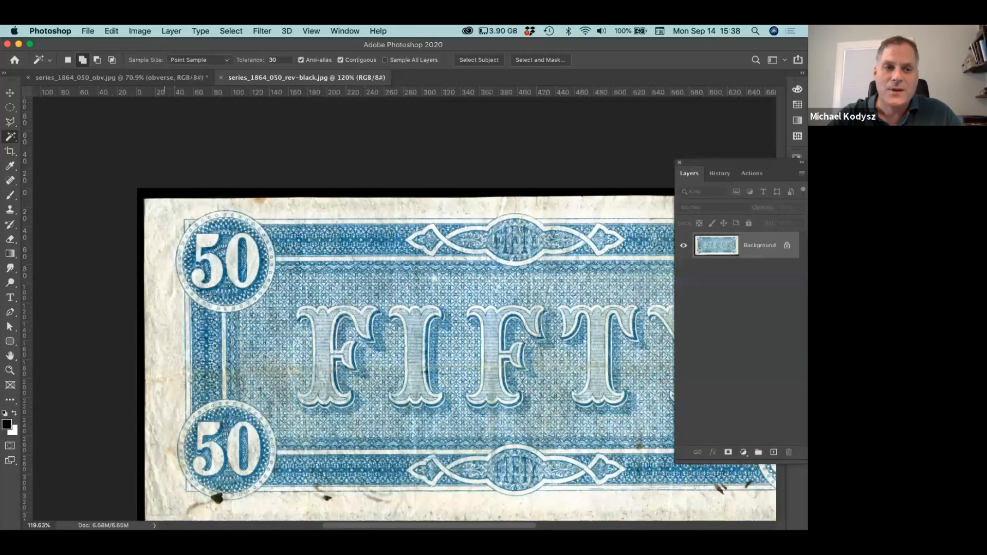
Return to the obverse image at the note's upper-left corner and choose the Brush tool.
click(168, 78)
scroll(177, 199, up, 12)
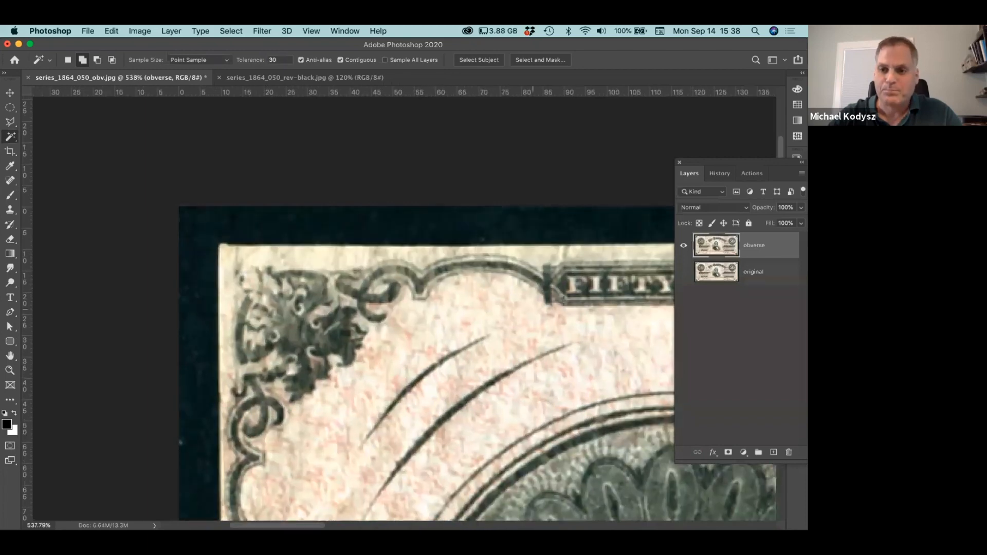
drag(704, 163, 695, 149)
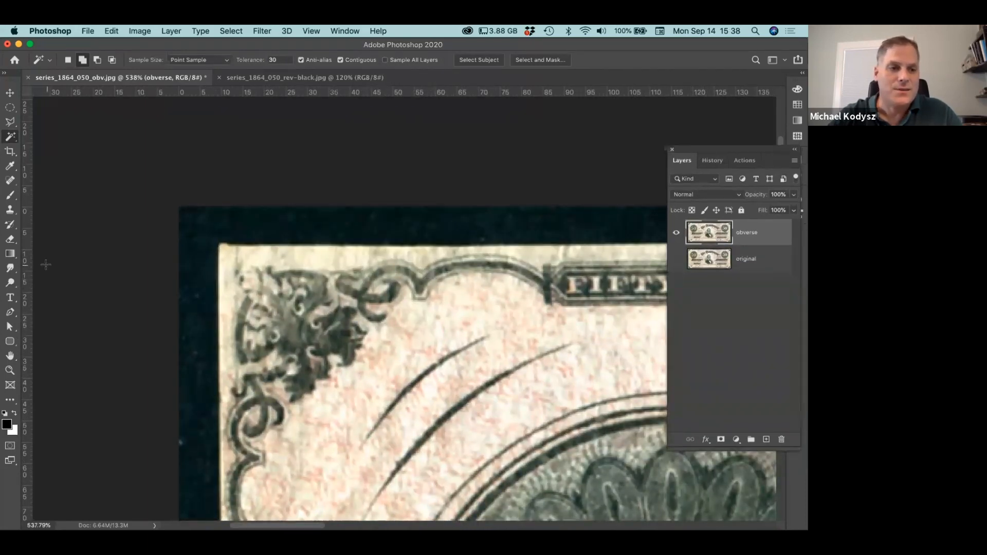
click(9, 196)
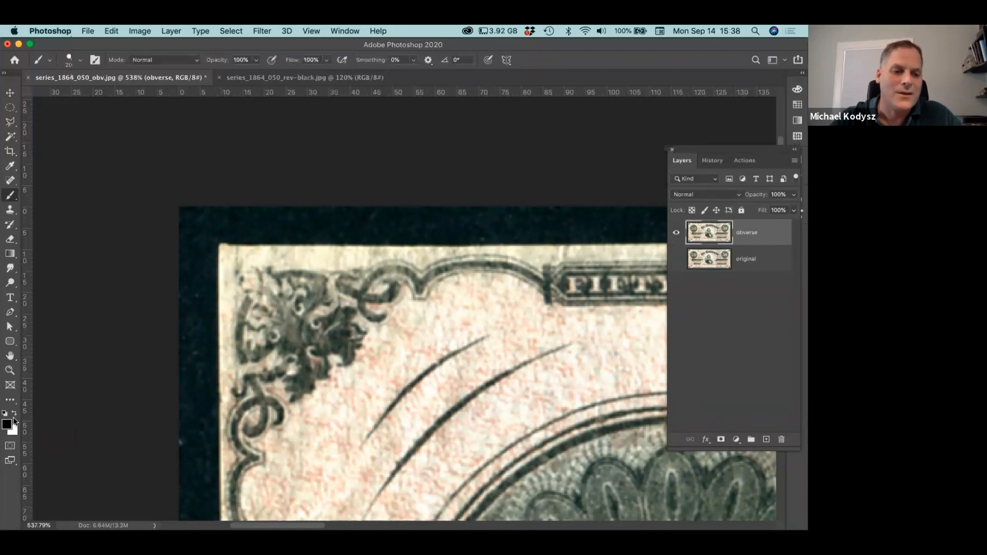
Make white the foreground colour, paint a test stroke across the note's corner ornament, and undo it.
click(15, 417)
click(15, 416)
click(15, 417)
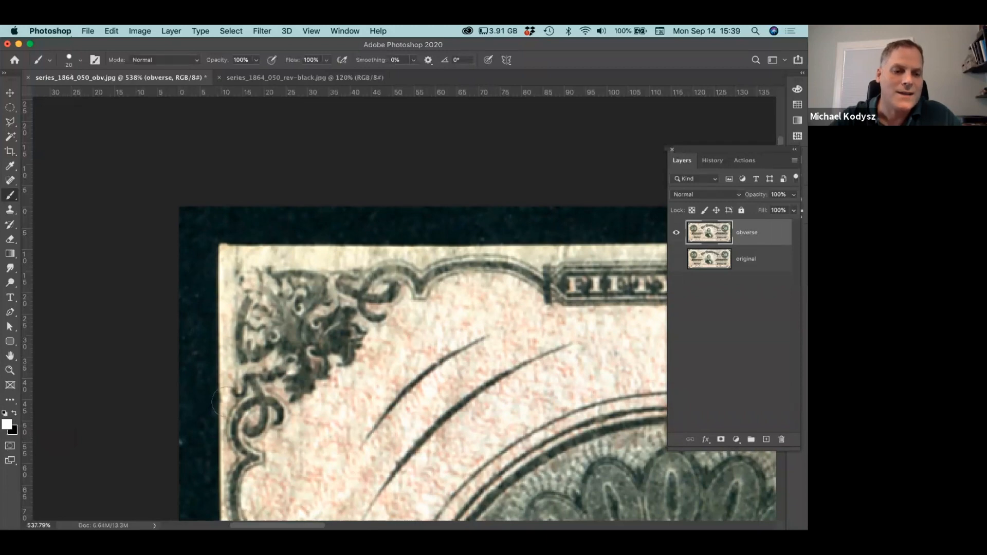
drag(234, 339, 549, 340)
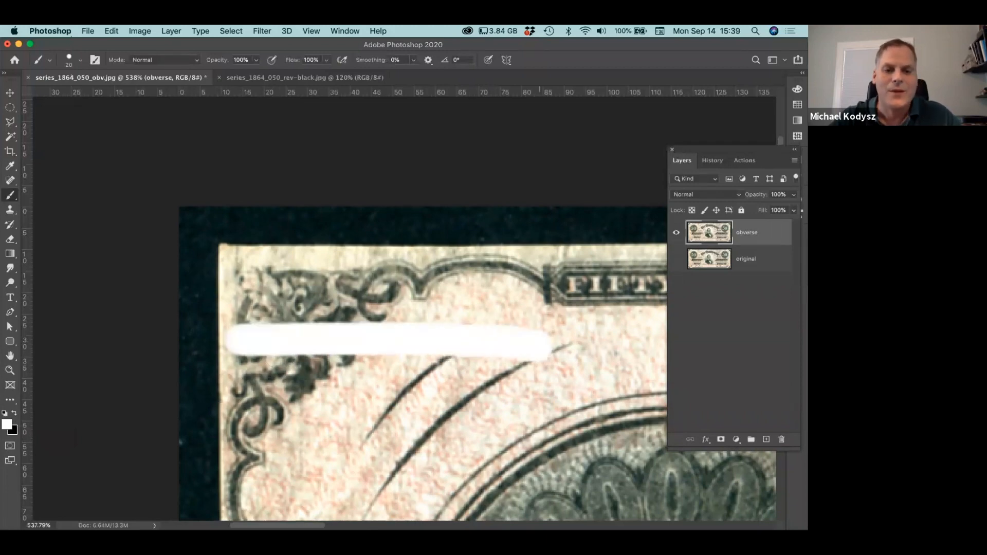
key(super+z)
Switch the foreground colour to black, paint test strokes along the note's top edge, and undo them.
click(14, 417)
drag(203, 242, 370, 242)
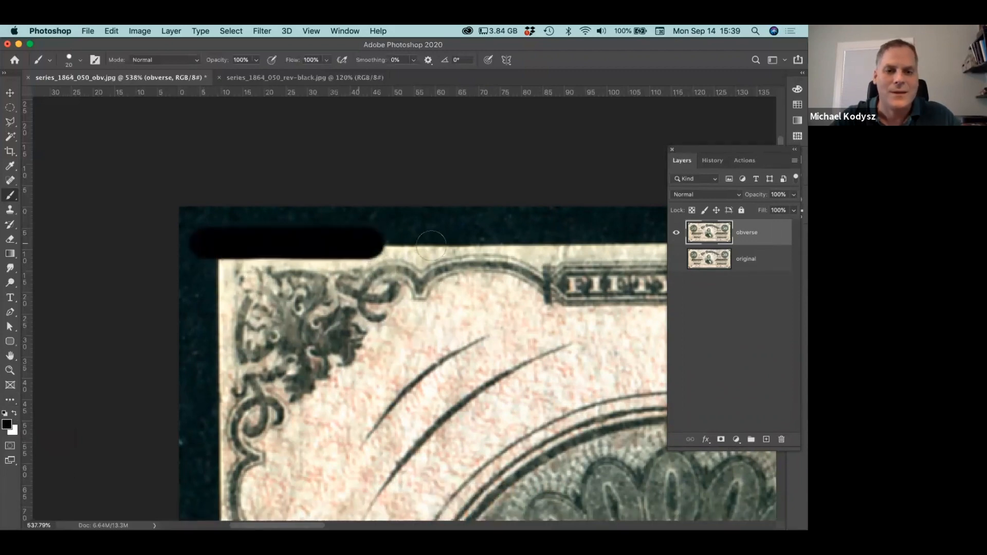
drag(431, 244, 480, 243)
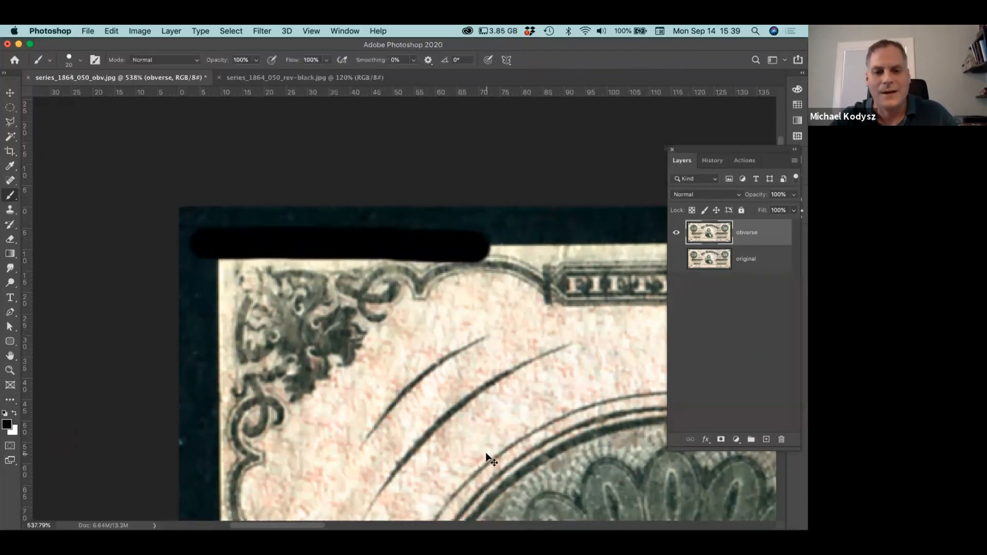
key(super+z)
key(super+z)
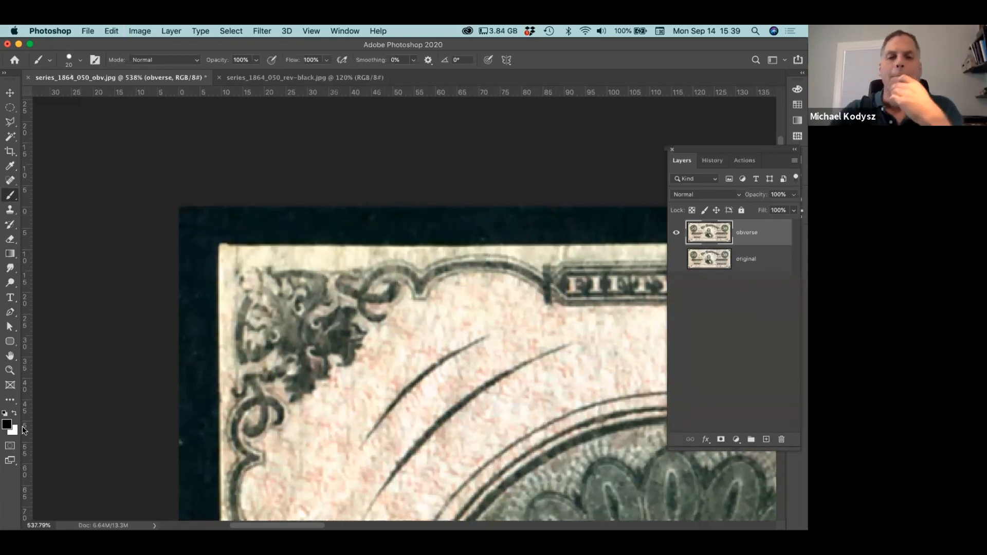
Examine the dark border and the paper edge around the note's upper-left corner at close range.
drag(276, 244, 293, 273)
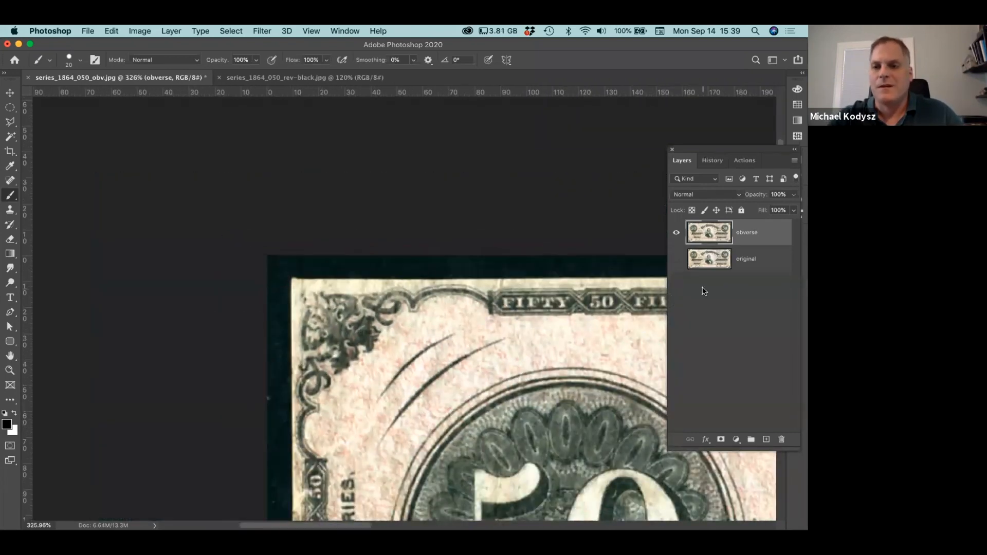
mouse_move(749, 149)
mouse_down()
mouse_move(721, 142)
mouse_move(750, 152)
mouse_up()
drag(342, 258, 365, 265)
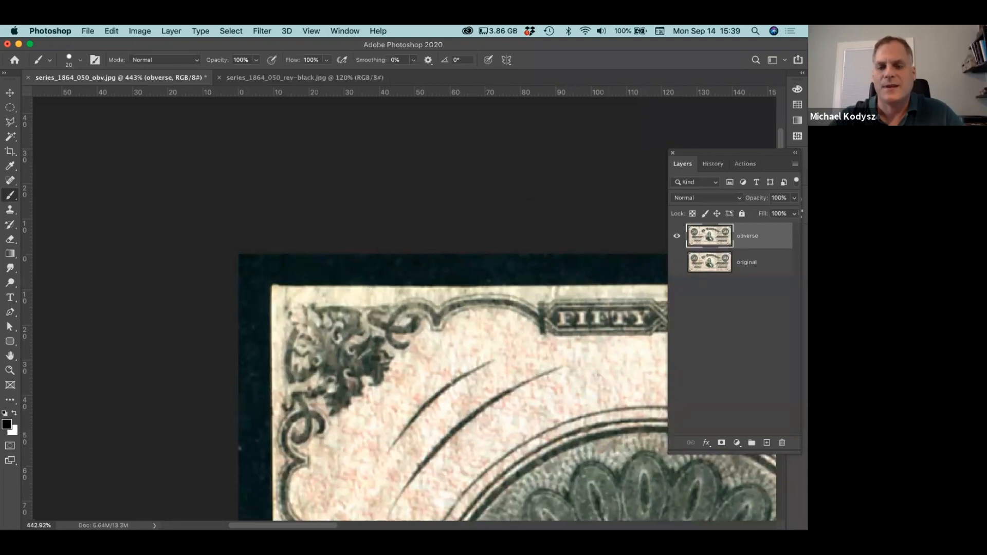
drag(308, 291, 343, 317)
drag(193, 232, 183, 226)
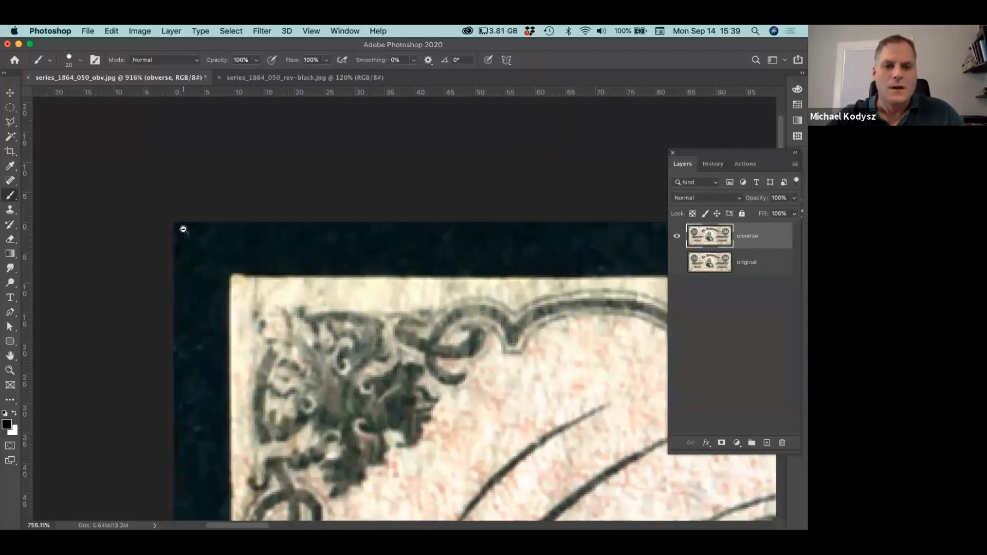
drag(467, 301, 370, 242)
drag(261, 205, 320, 238)
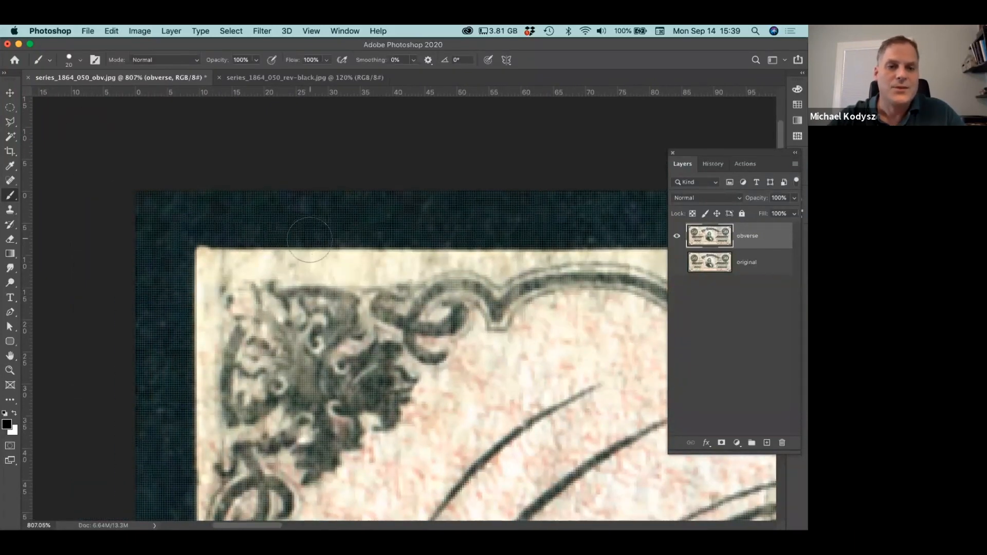
drag(304, 238, 300, 238)
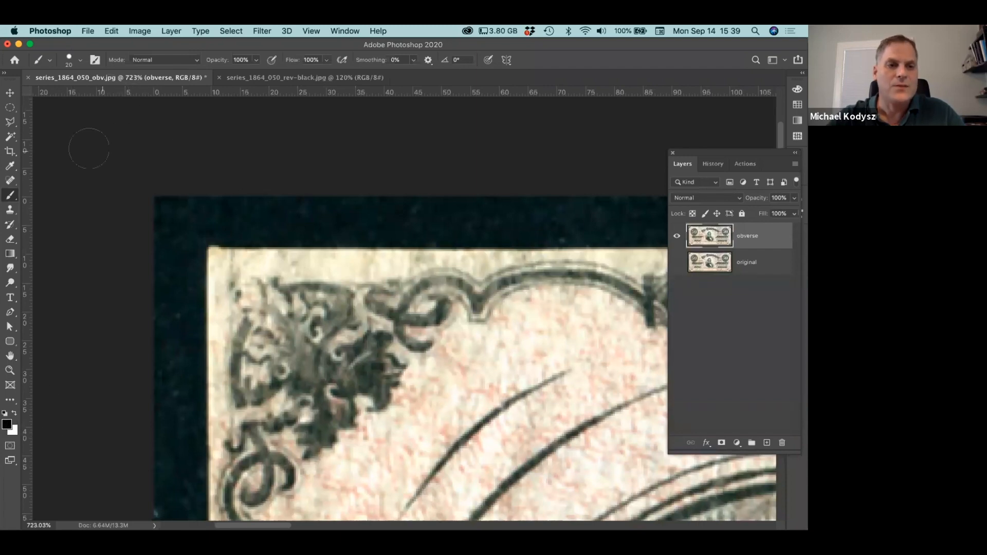
Set the brush to 20 px with 80% hardness and paint a black stroke along the outer part of the top border near the upper-left corner.
click(80, 61)
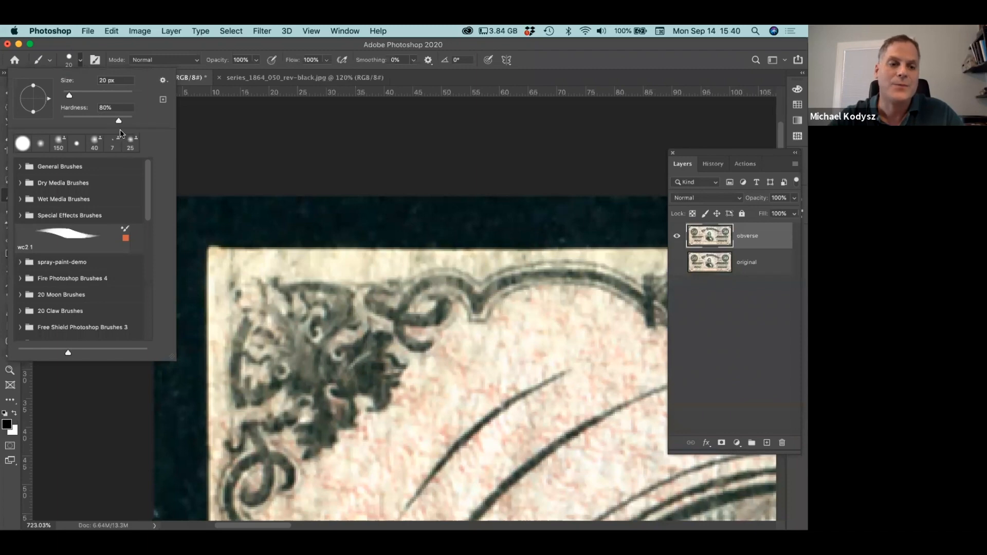
click(239, 205)
drag(215, 208, 526, 207)
Try painting freehand black strokes down to the note's top paper edge, and undo them.
drag(447, 207, 474, 223)
scroll(403, 220, right, 3)
scroll(403, 220, down, 1)
mouse_move(408, 206)
mouse_down()
mouse_move(217, 209)
mouse_move(373, 214)
mouse_up()
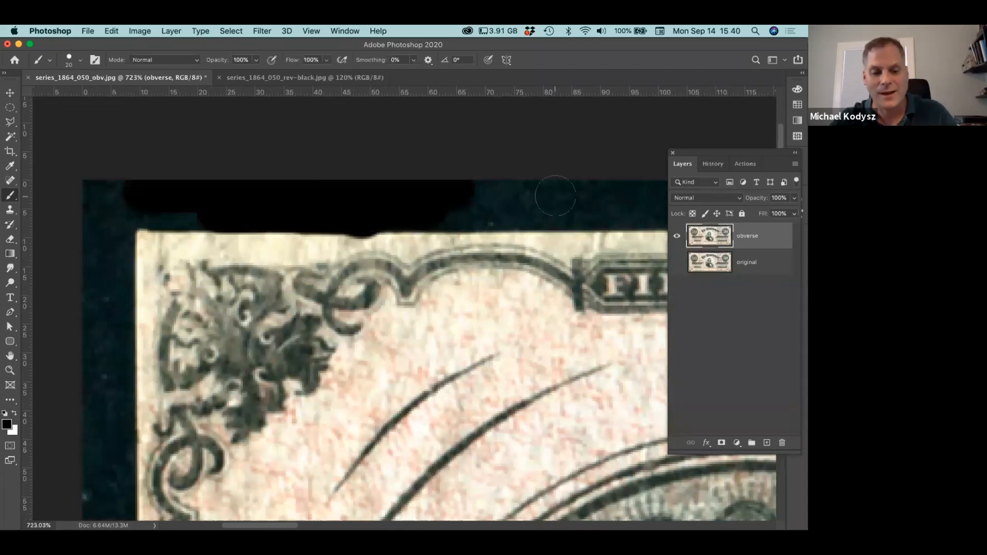
key(super+z)
key(super+z)
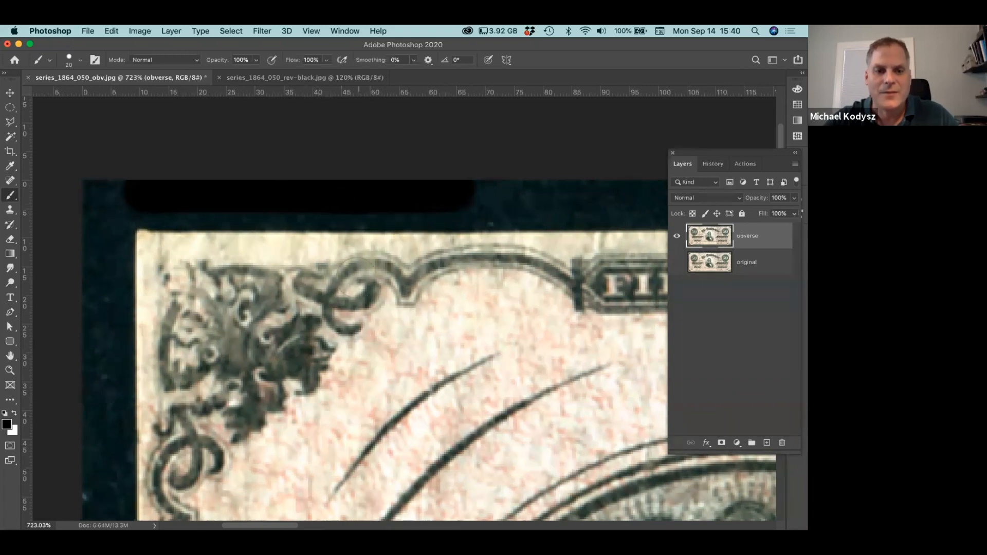
Paint a straight black test line from the upper-left corner ornament across the note, and undo it.
click(239, 299)
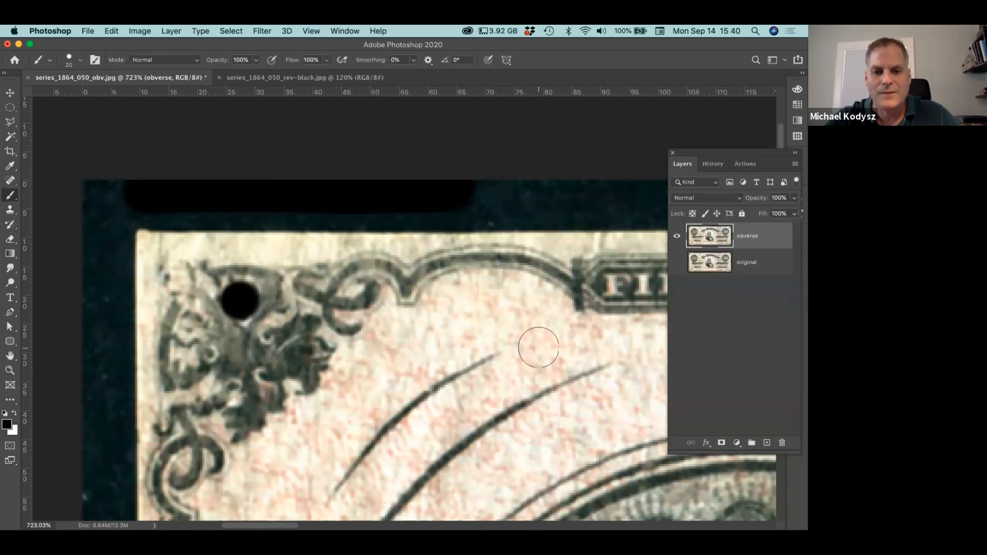
shift+click(538, 347)
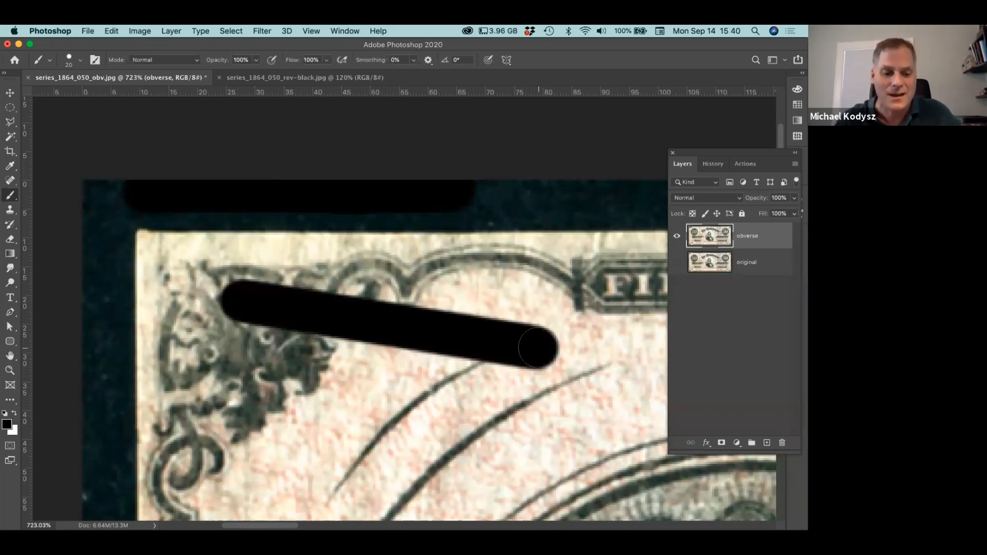
key(super+z)
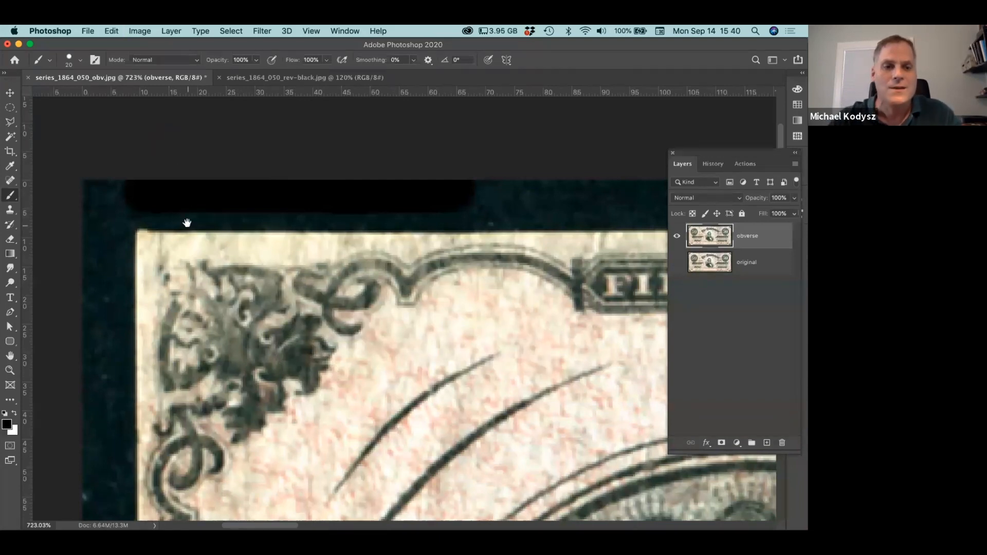
Reduce the brush to 15 px and paint connected straight black segments just above the paper edge, starting at the upper-left corner.
scroll(186, 222, up, 3)
key(bracketleft)
key(bracketleft)
key(bracketright)
key(bracketright)
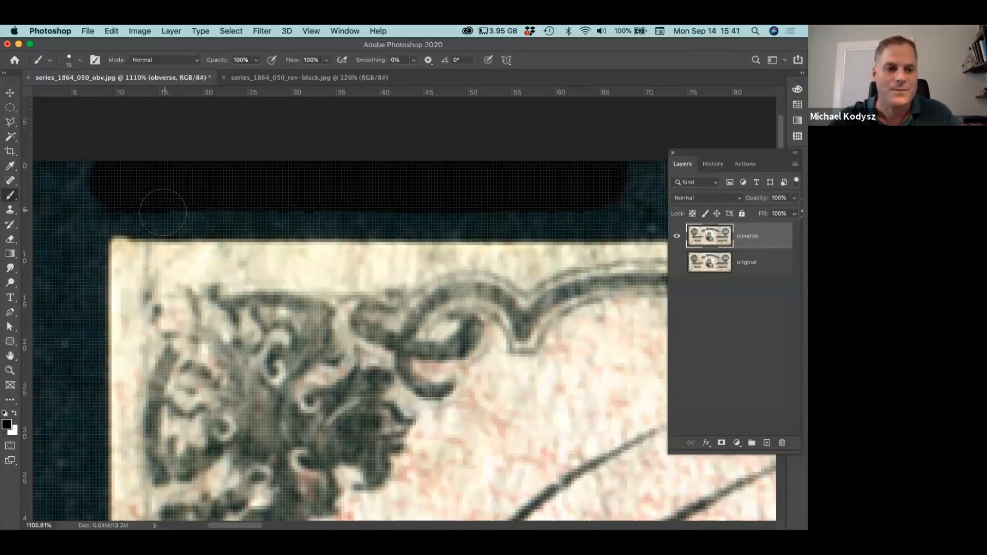
click(162, 211)
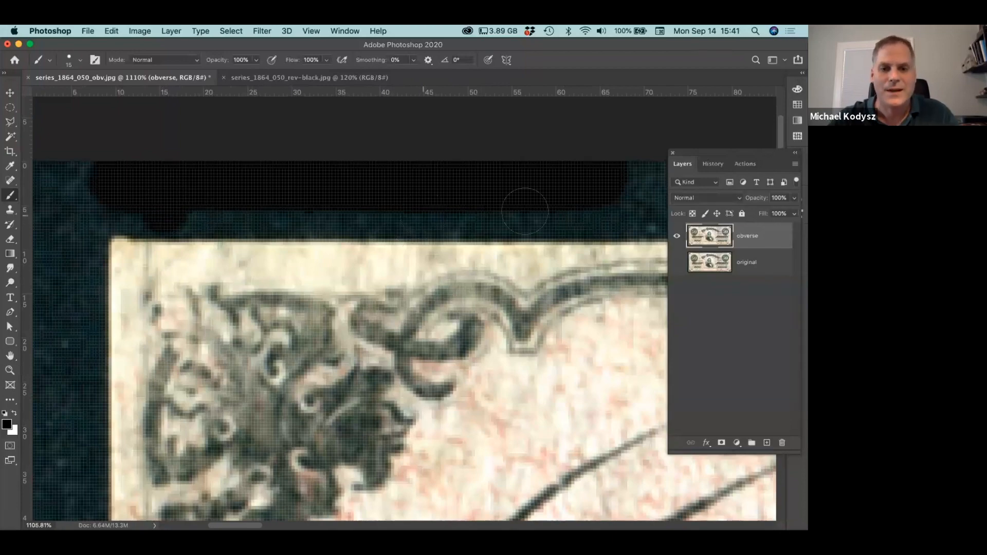
shift+click(424, 214)
shift+click(607, 215)
drag(611, 215, 564, 210)
drag(612, 214, 254, 215)
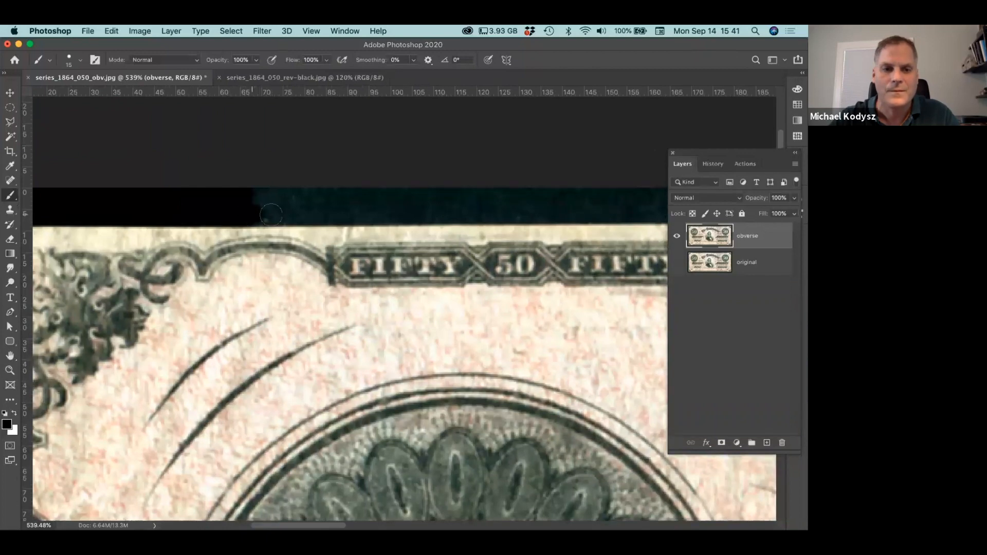
Extend the straight black line along the top paper edge, past the left medallion to above the words "Two Years".
shift+click(410, 212)
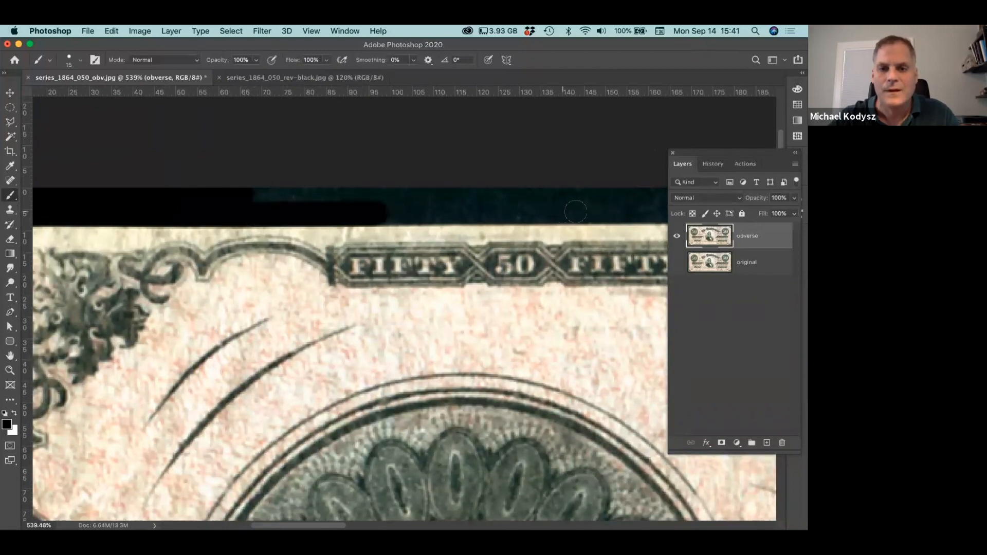
shift+click(575, 211)
shift+click(630, 211)
scroll(383, 209, right, 10)
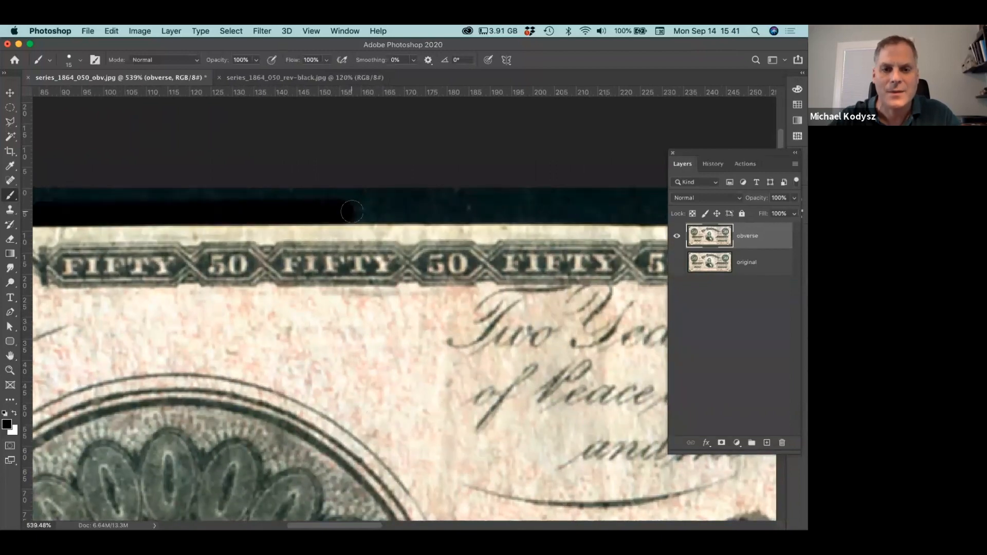
shift+click(557, 212)
drag(583, 214, 316, 212)
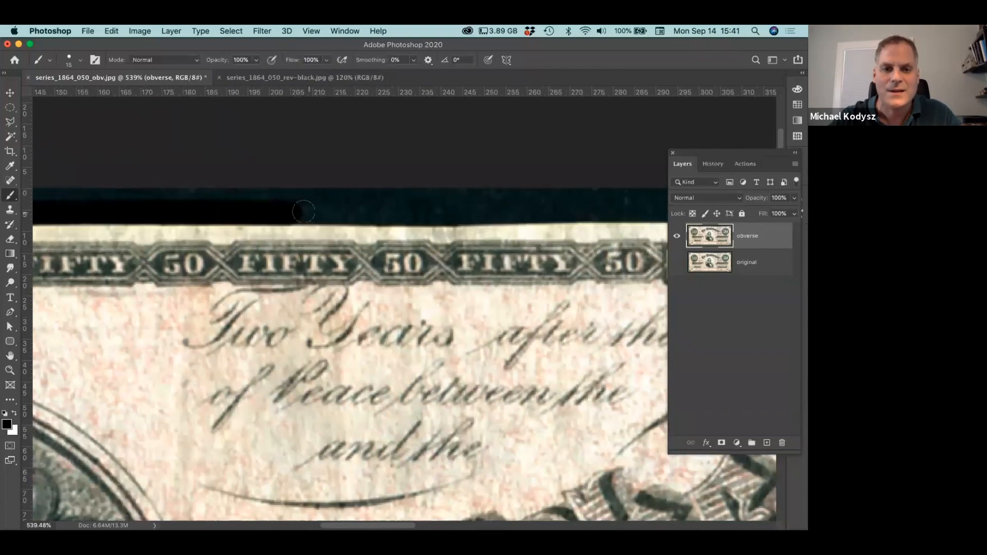
Continue the black line in straight segments along the top paper edge, above and beyond "Two Years after the".
click(302, 211)
shift+click(423, 212)
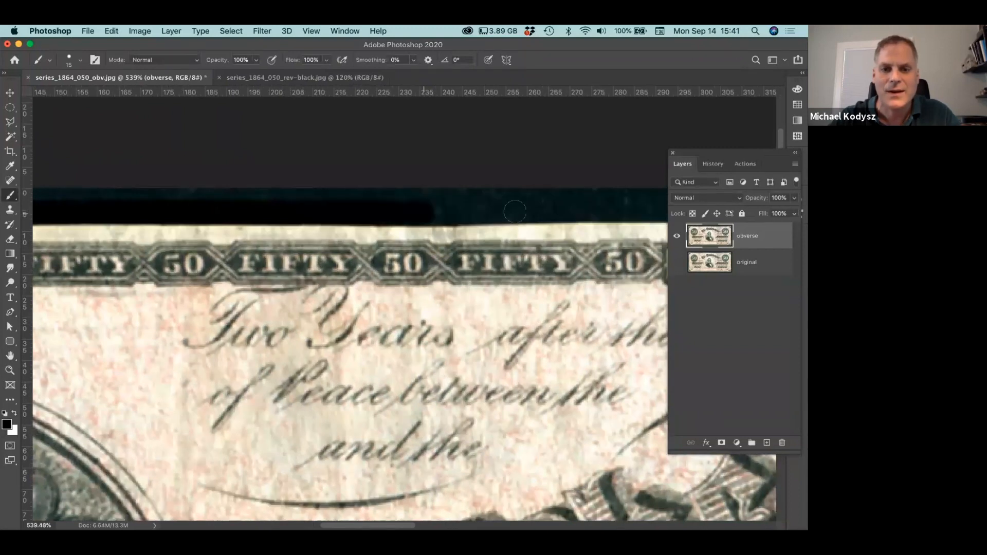
shift+click(523, 212)
drag(582, 220, 372, 220)
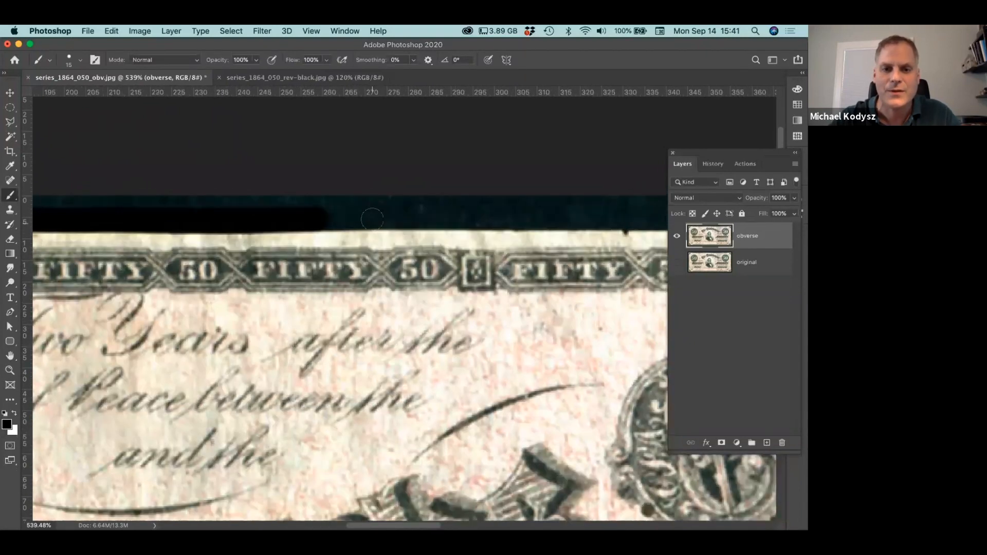
shift+click(372, 216)
shift+click(489, 216)
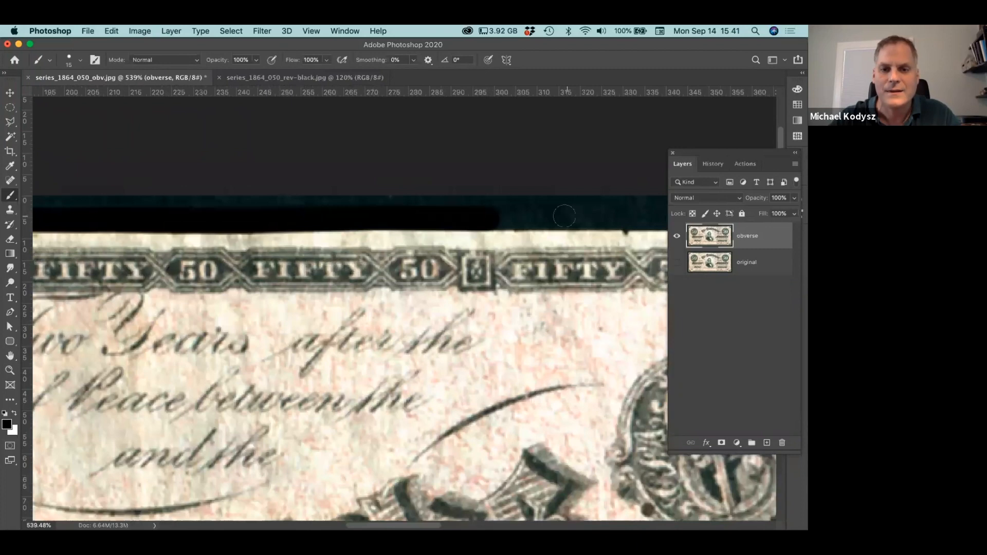
shift+click(578, 216)
drag(590, 220, 358, 222)
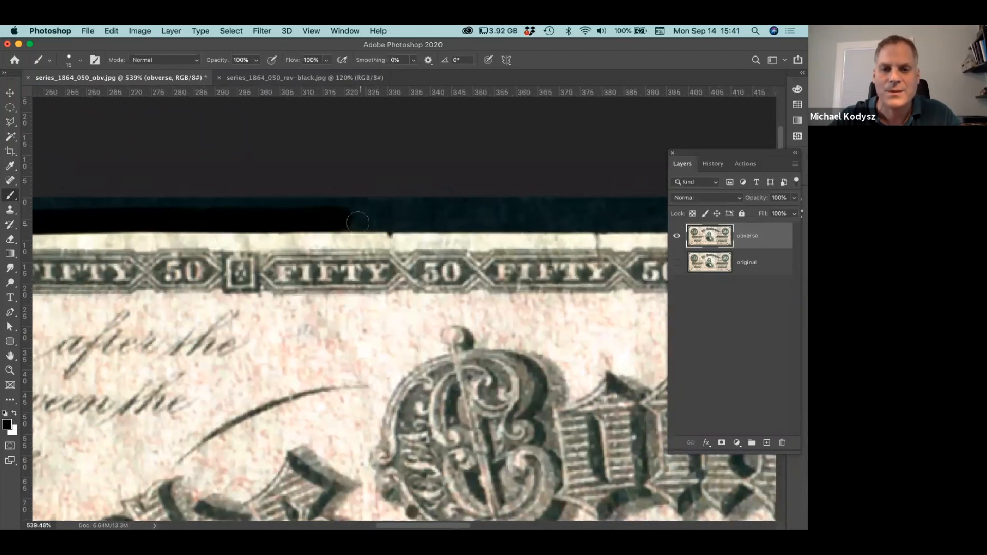
Continue the straight black segments along the top paper edge above the large "Confederate" lettering.
shift+click(483, 216)
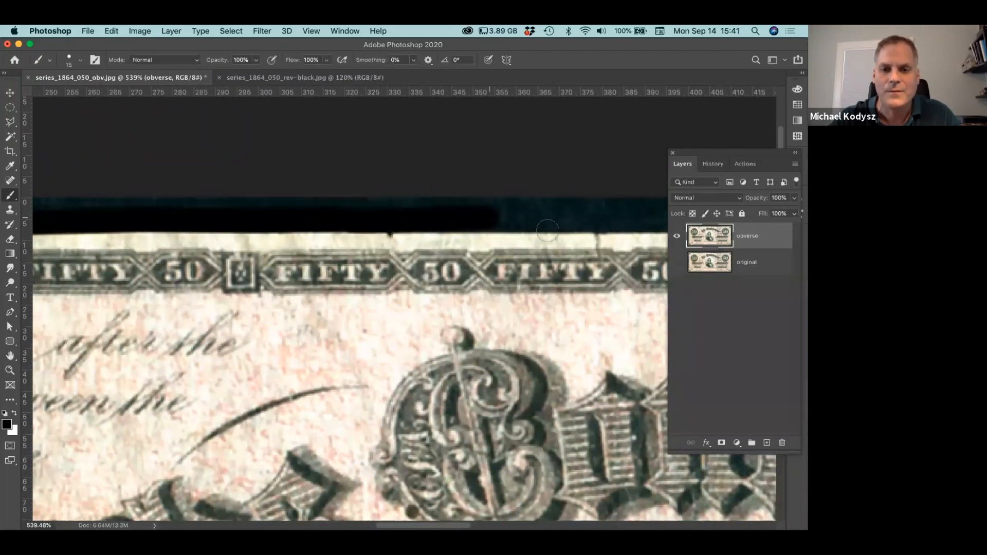
drag(546, 232, 375, 226)
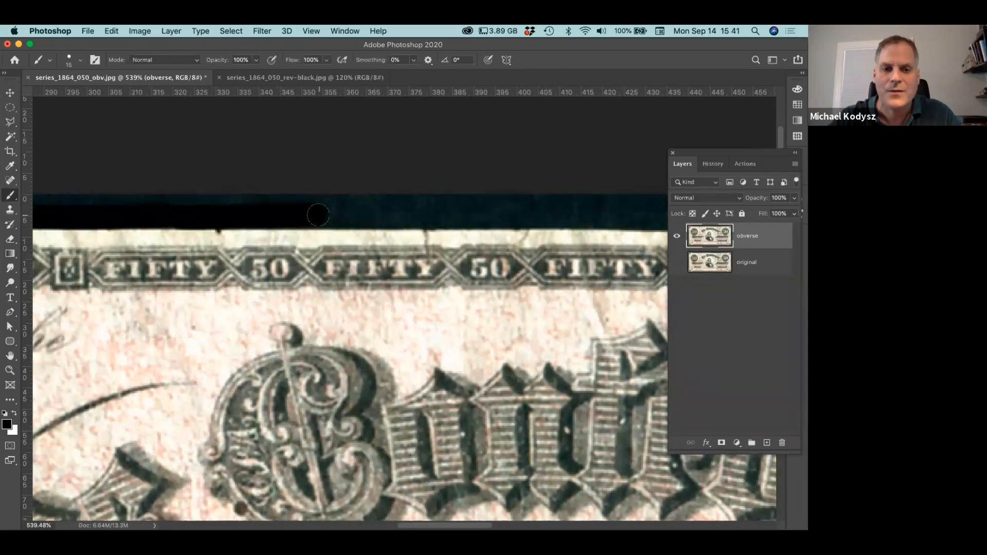
shift+click(464, 215)
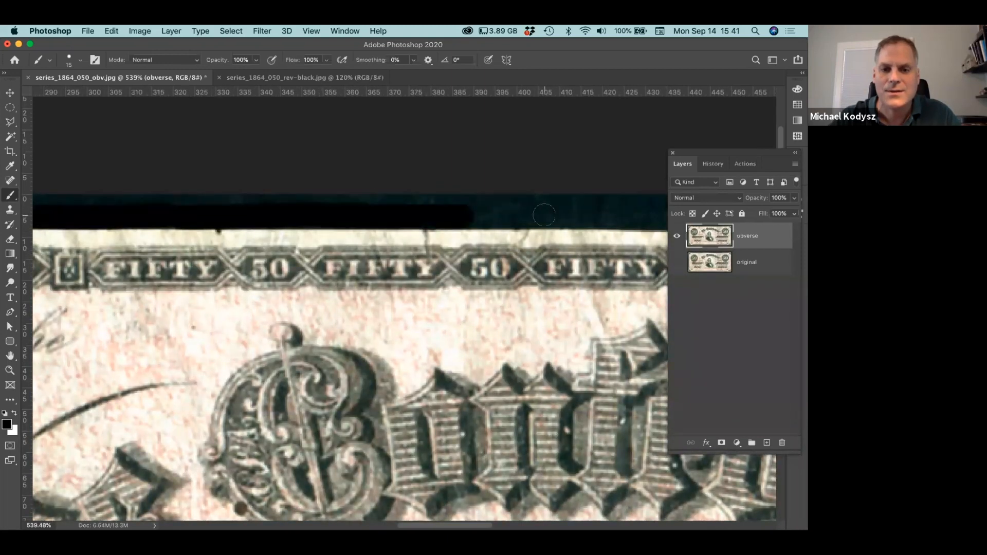
shift+click(543, 216)
mouse_move(579, 240)
mouse_down()
mouse_move(322, 241)
mouse_move(296, 213)
mouse_up()
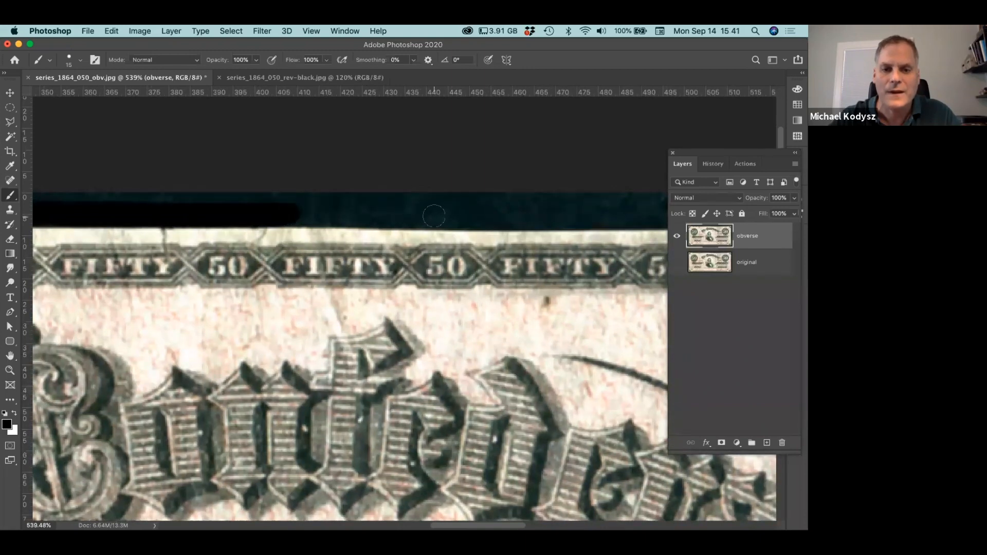
shift+click(449, 217)
shift+click(501, 217)
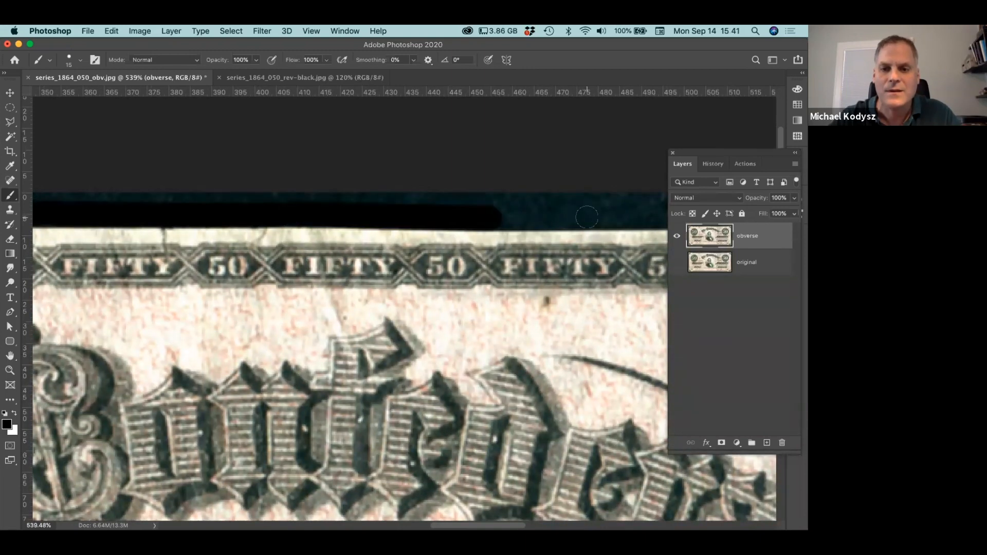
shift+click(587, 217)
drag(617, 249, 304, 250)
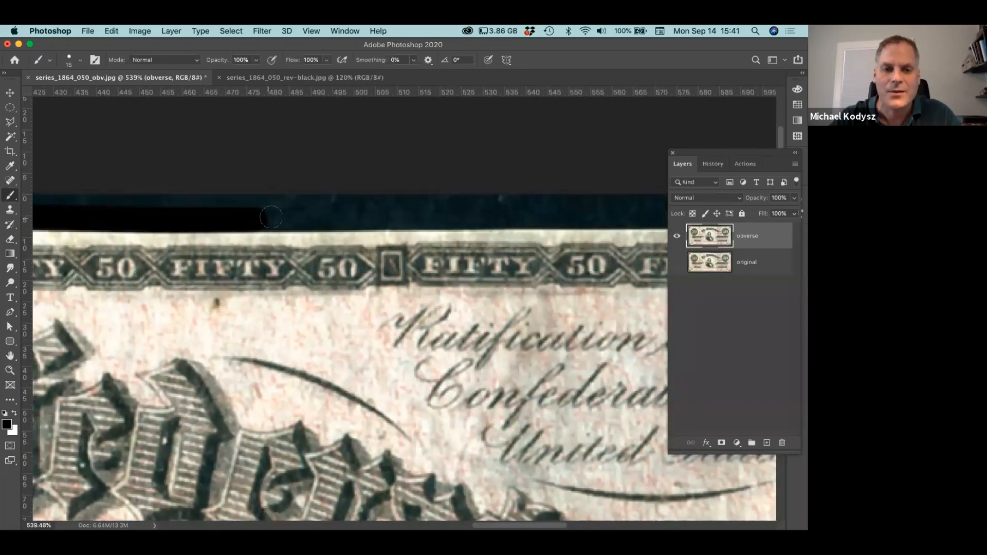
Continue the straight black segments along the top paper edge above the "Ratification of a Treaty" text.
shift+click(266, 219)
shift+click(405, 217)
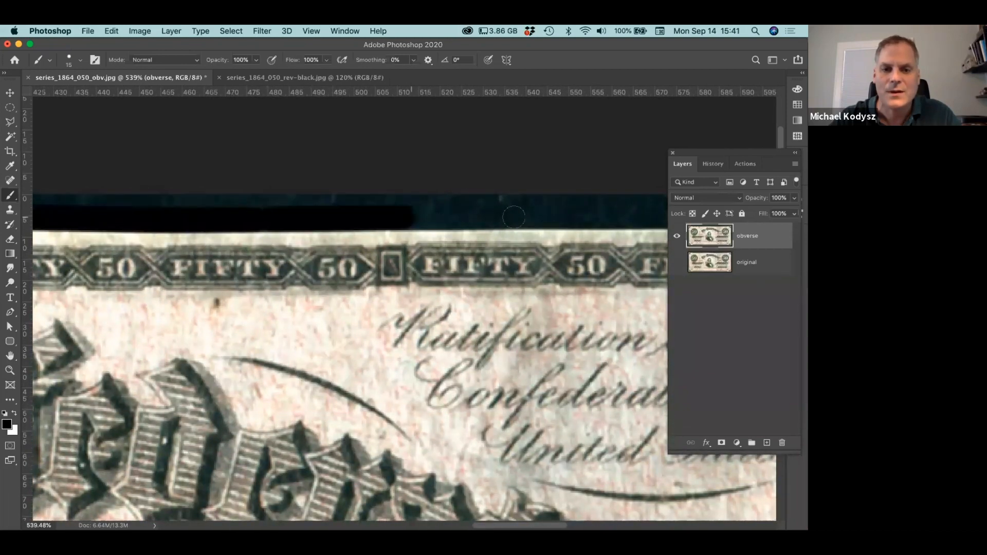
shift+click(539, 215)
drag(512, 231, 239, 232)
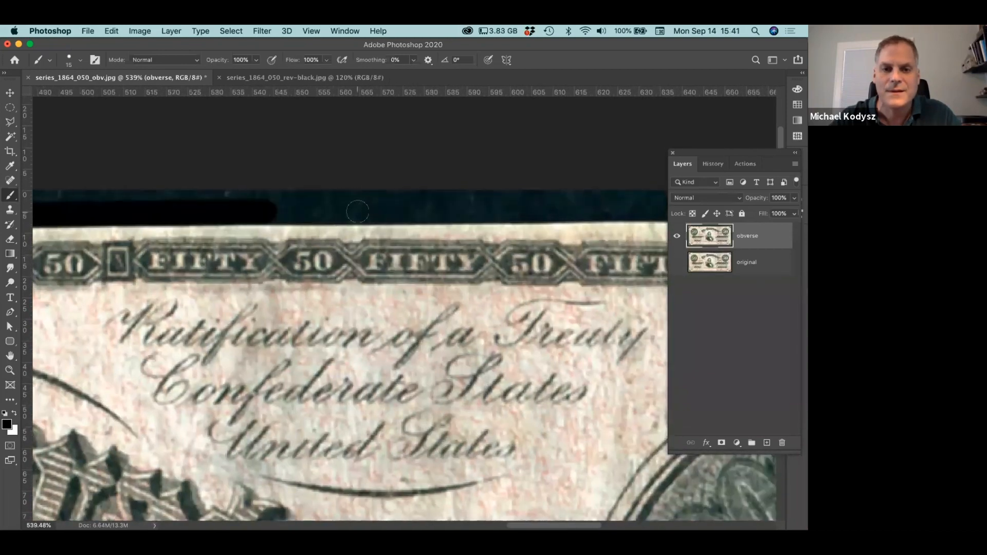
shift+click(376, 213)
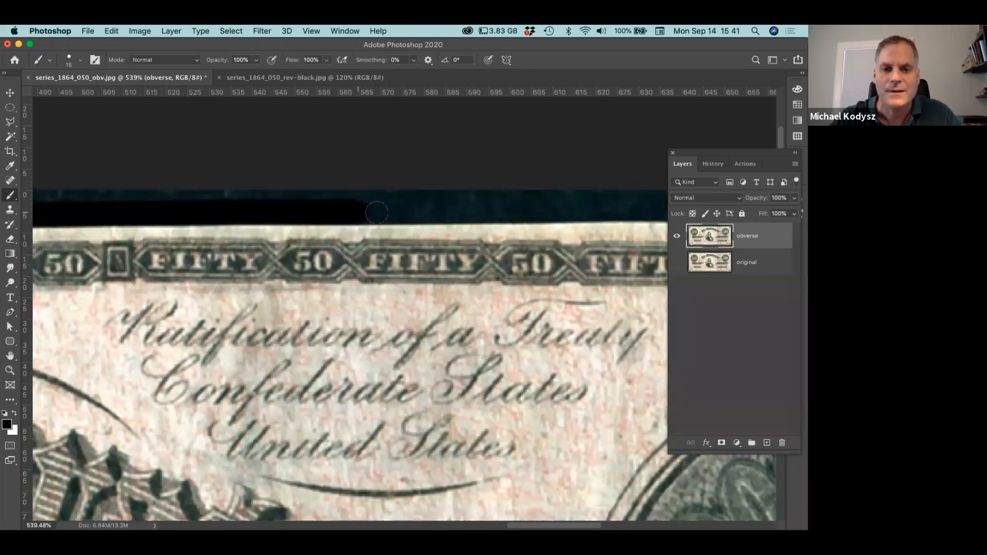
shift+click(545, 210)
drag(621, 208, 291, 204)
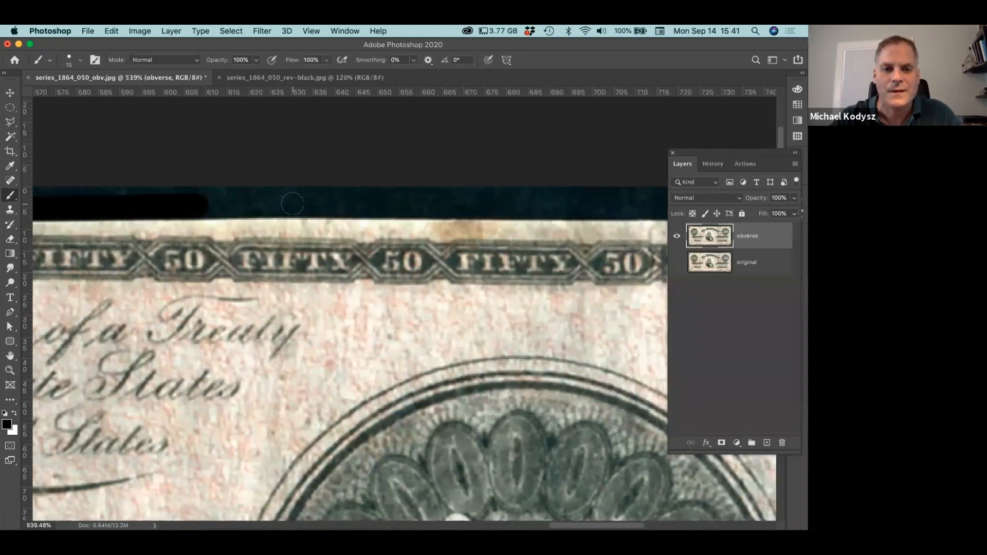
Carry the black line above the right medallion to the note's upper-right corner, and paint the border's corner solid black.
shift+click(292, 203)
shift+click(520, 205)
drag(520, 206, 264, 204)
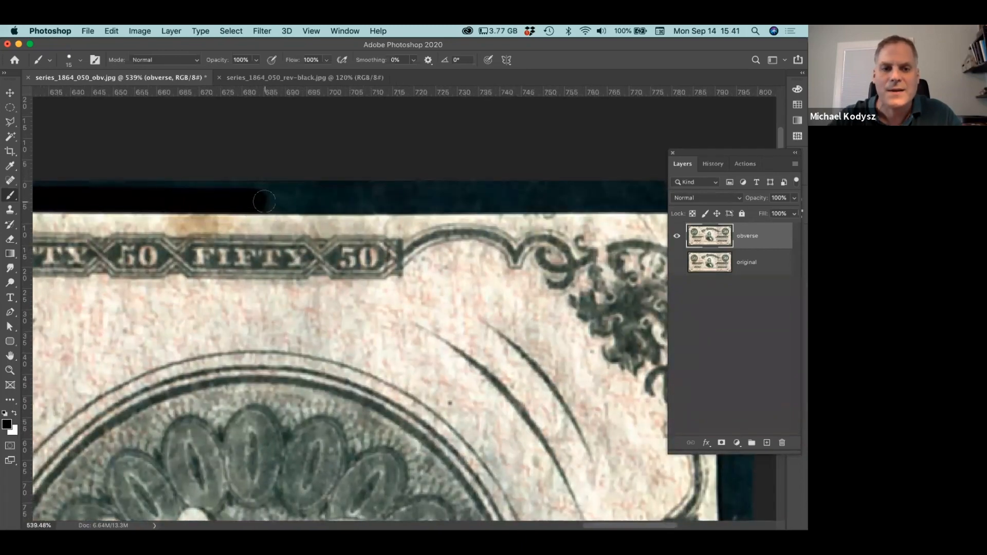
shift+click(520, 201)
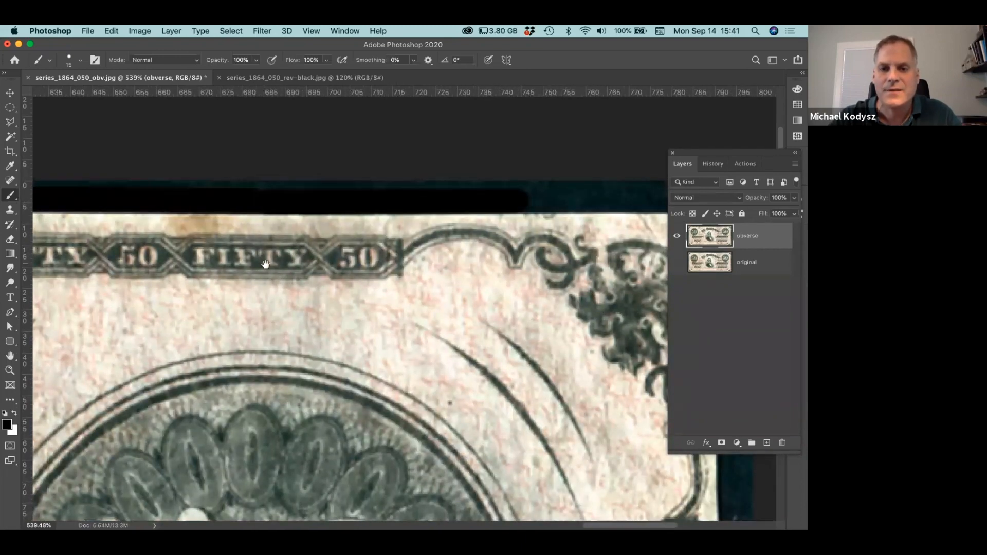
drag(265, 264, 260, 266)
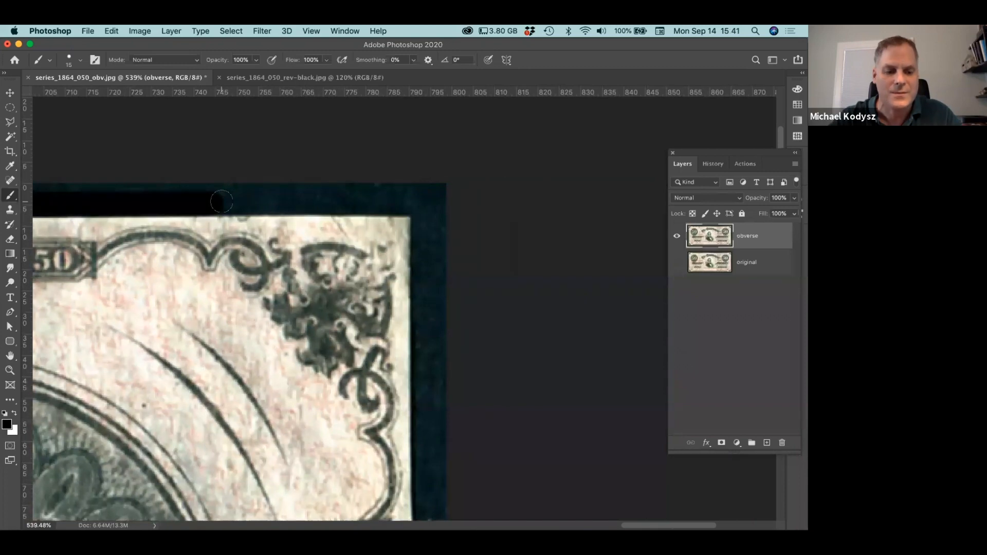
shift+click(411, 202)
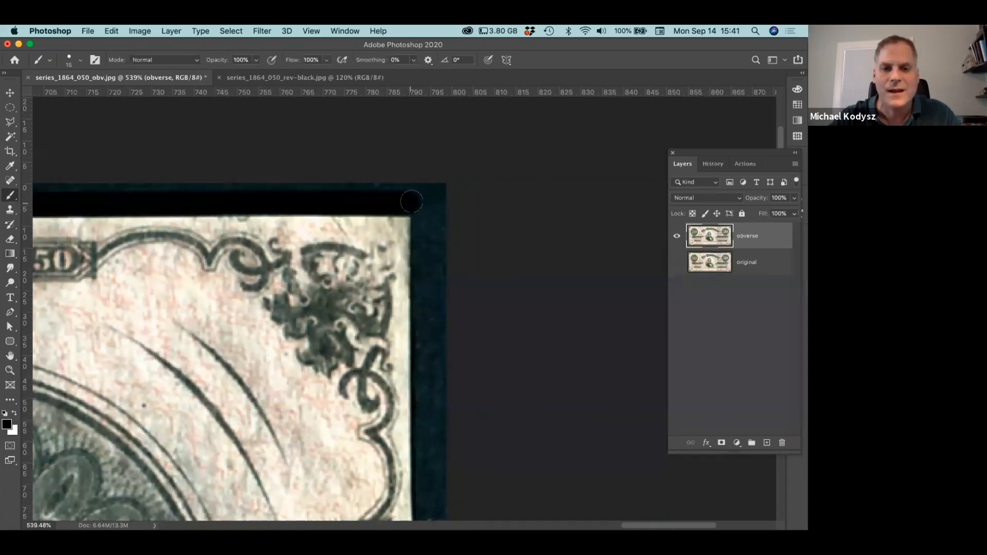
drag(438, 201, 362, 193)
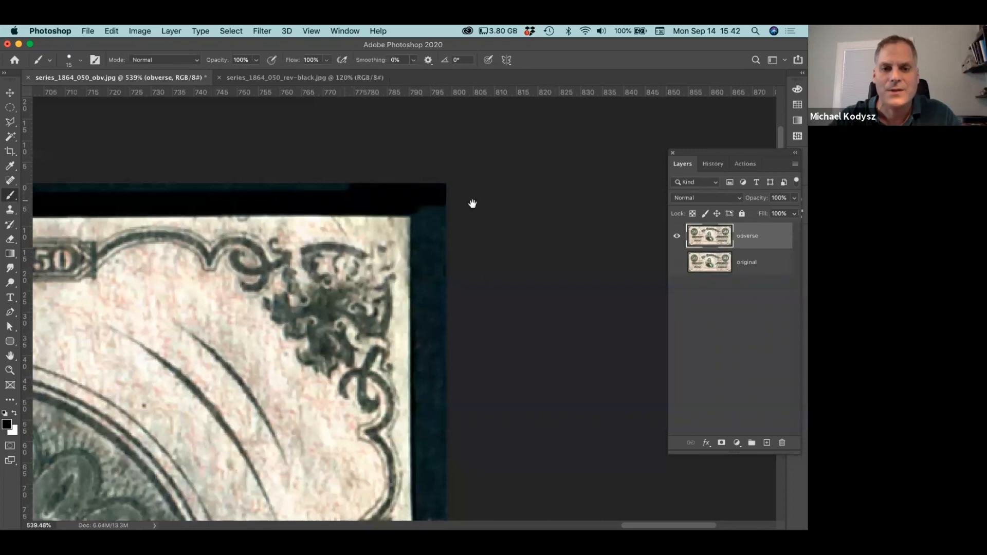
Enlarge the brush to 25 px and cover the remaining outer strip of the top border from the upper-right corner back to above "Ratification".
drag(472, 203, 536, 206)
key(bracketright)
shift+click(223, 192)
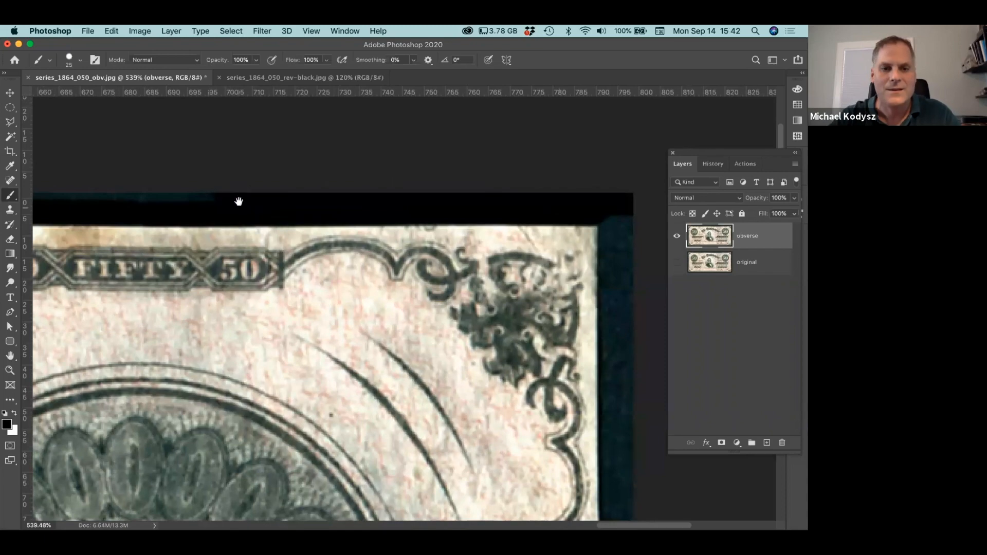
drag(238, 203, 548, 201)
shift+click(215, 199)
drag(214, 224, 711, 238)
shift+click(268, 219)
drag(181, 236, 423, 235)
Paint the rest of the top border's outer strip black, from above the "Confederate" lettering back to the upper-left corner.
shift+click(202, 224)
drag(168, 246, 339, 245)
shift+click(188, 235)
drag(259, 261, 704, 266)
shift+click(226, 232)
drag(284, 273, 667, 283)
scroll(247, 234, left, 2)
scroll(259, 277, down, 2)
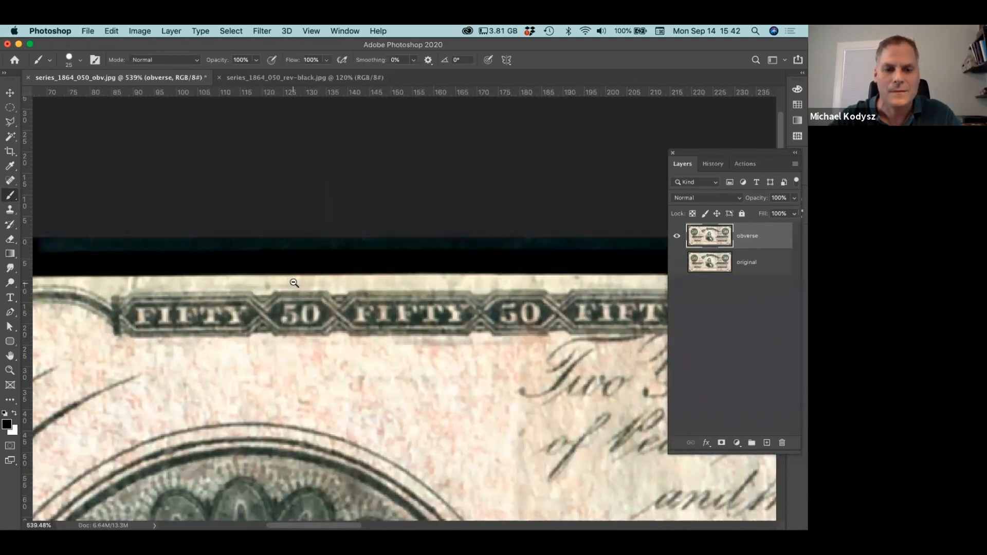
scroll(256, 265, down, 4)
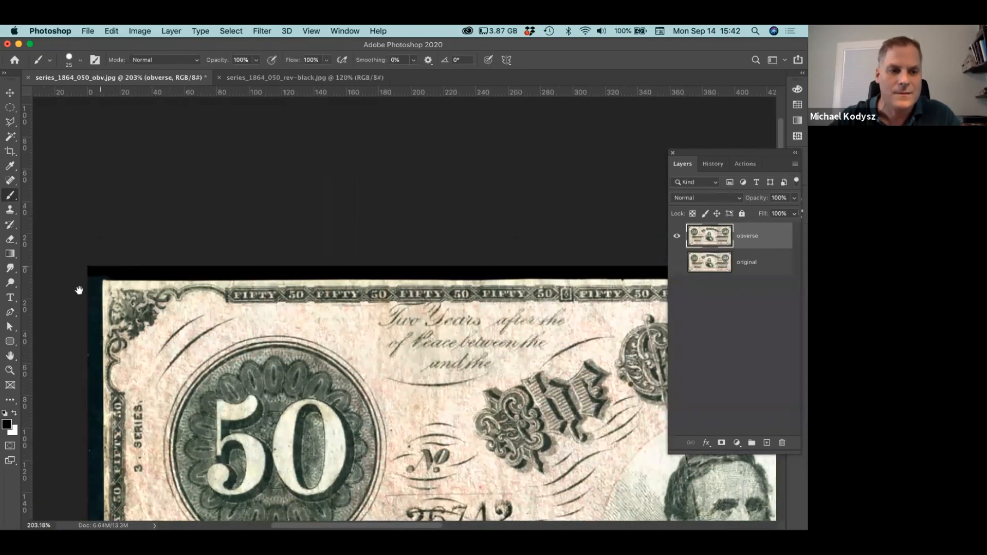
scroll(82, 284, up, 9)
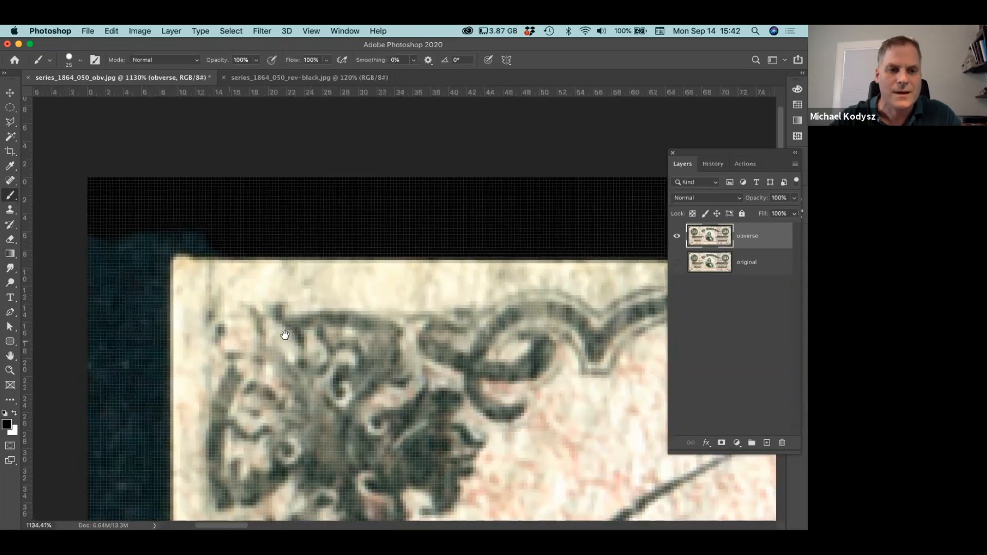
Reduce the brush to 10 px and paint black around the note's upper-left corner and down the left paper edge beside the corner ornament.
scroll(347, 233, down, 2)
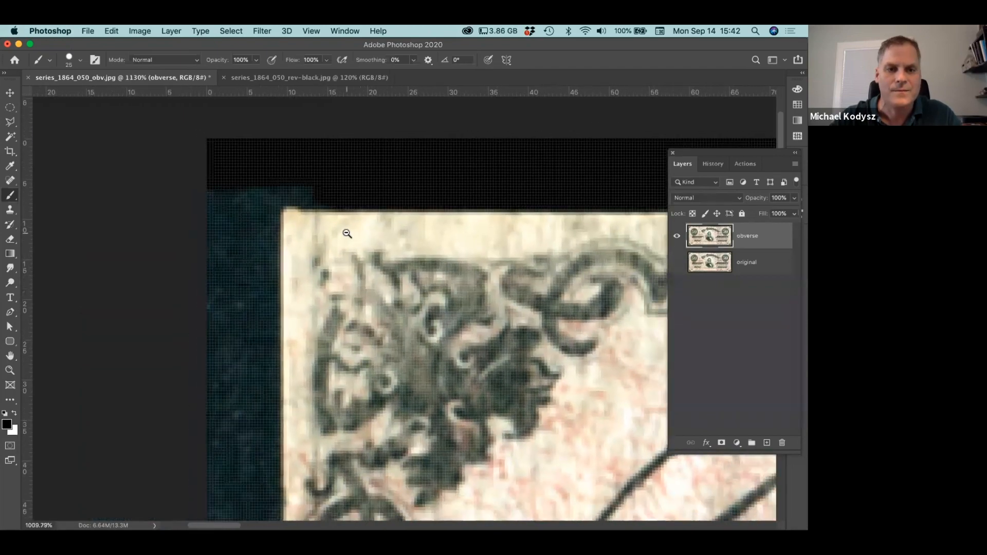
scroll(344, 232, down, 2)
key(bracketleft)
key(bracketleft)
key(bracketleft)
drag(332, 201, 289, 209)
mouse_move(287, 244)
mouse_down()
mouse_move(288, 279)
mouse_move(289, 224)
mouse_up()
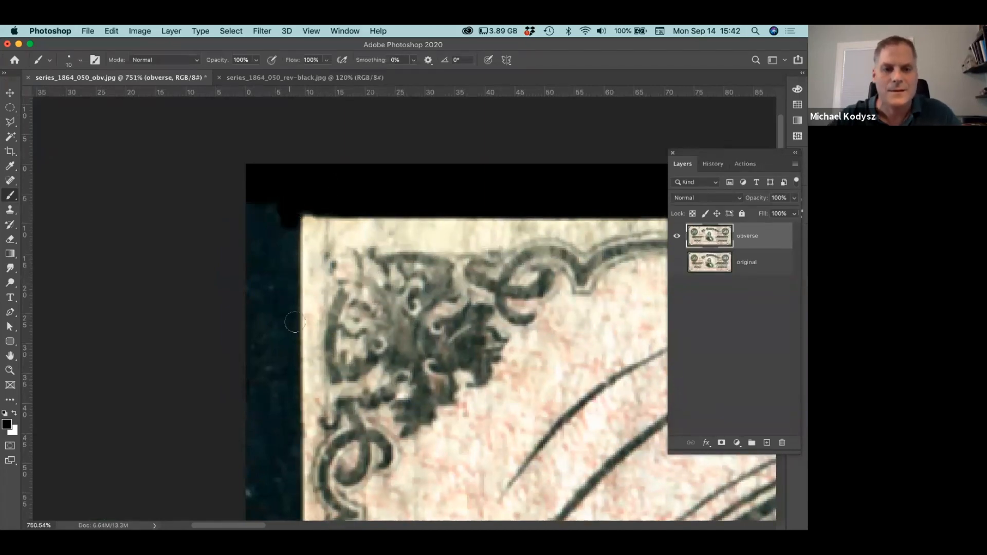
drag(288, 358, 323, 379)
drag(393, 411, 389, 195)
drag(286, 212, 288, 146)
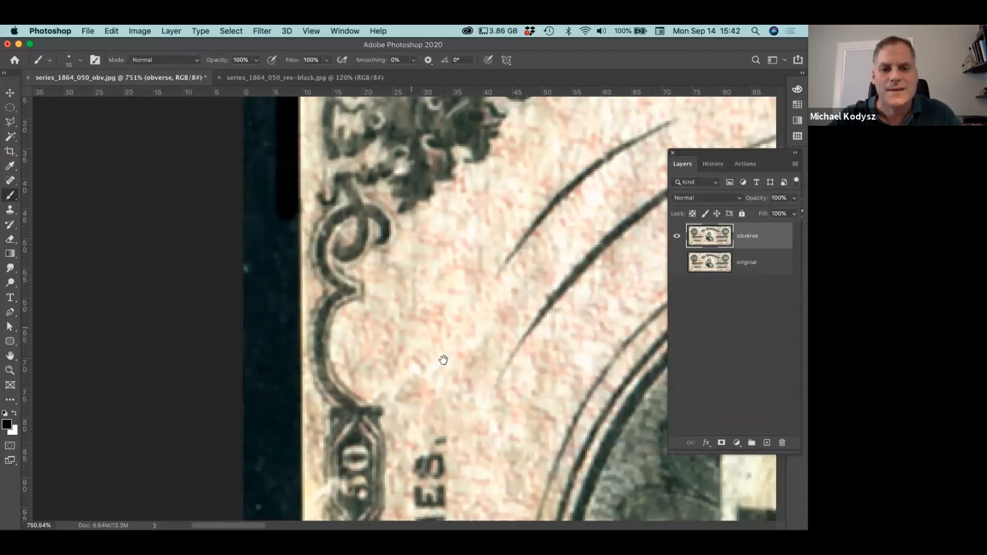
Continue the black line in straight segments down the left paper edge past the vertical "SERIES" text.
drag(441, 359, 461, 255)
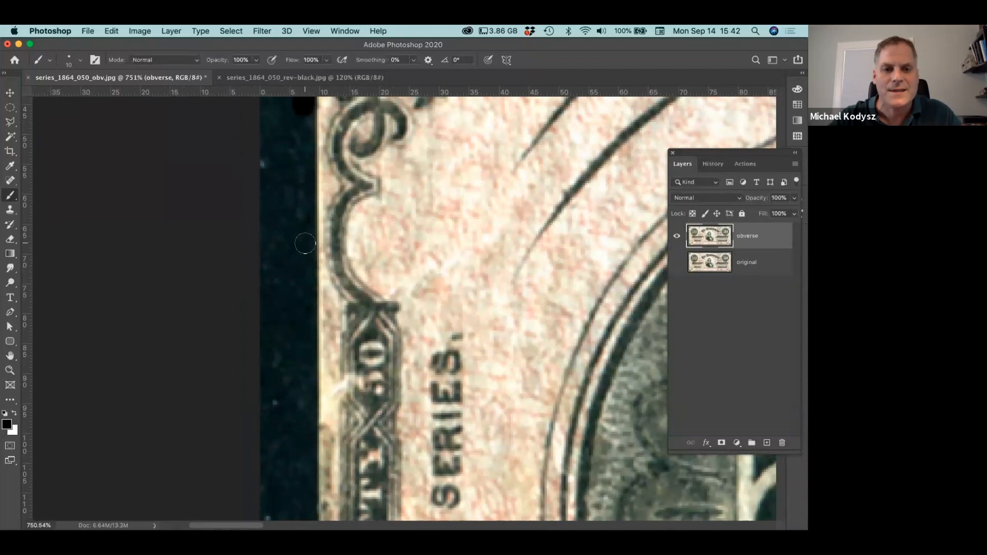
drag(304, 243, 306, 118)
drag(370, 363, 390, 299)
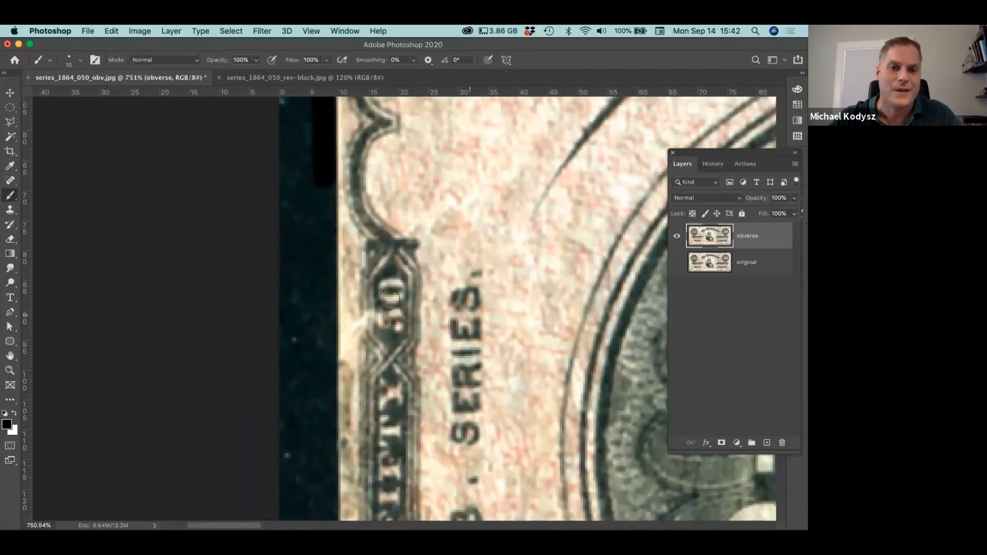
drag(324, 255, 325, 185)
drag(323, 386, 337, 177)
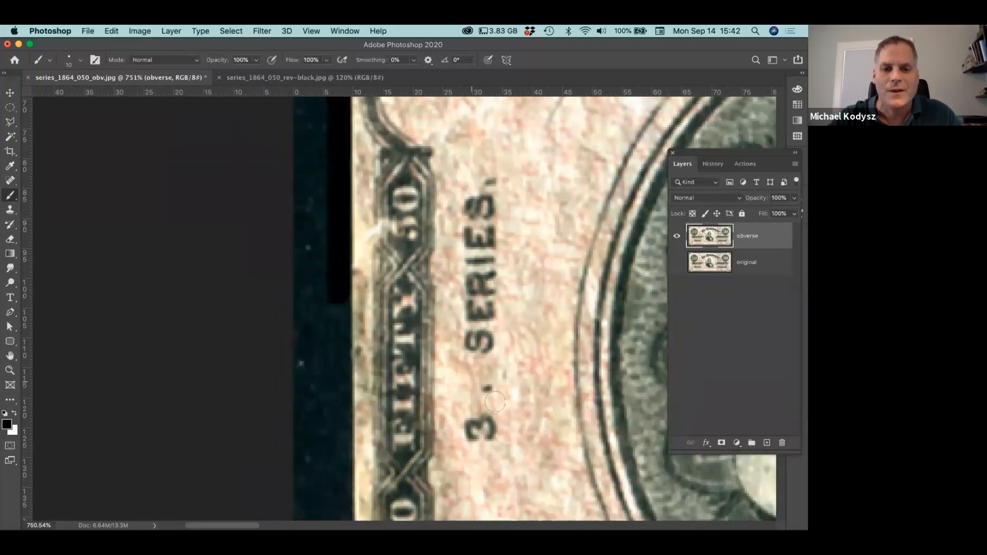
drag(494, 409, 515, 224)
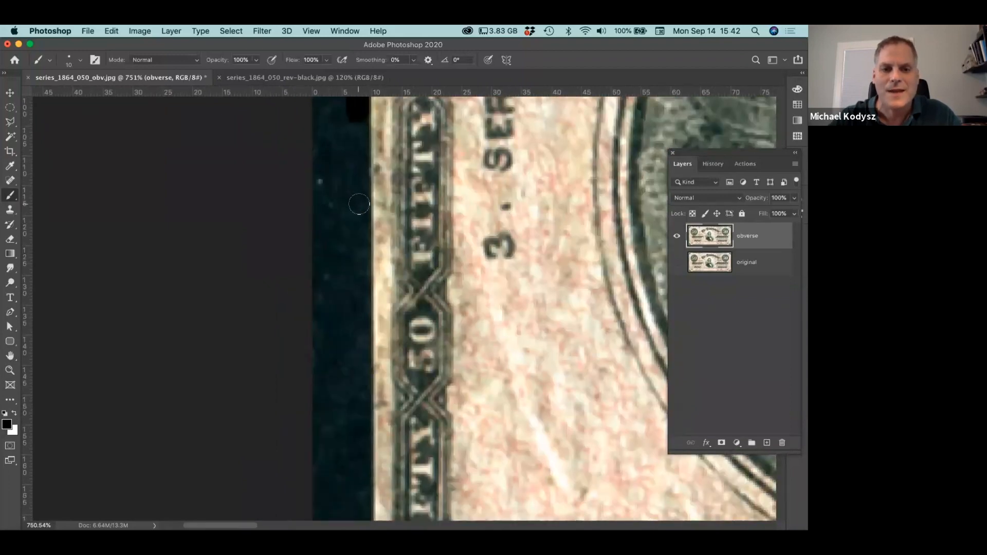
shift+click(359, 204)
Extend the straight black segments down the left paper edge beside the middle "FIFTY" and "50" panels.
drag(515, 343, 563, 245)
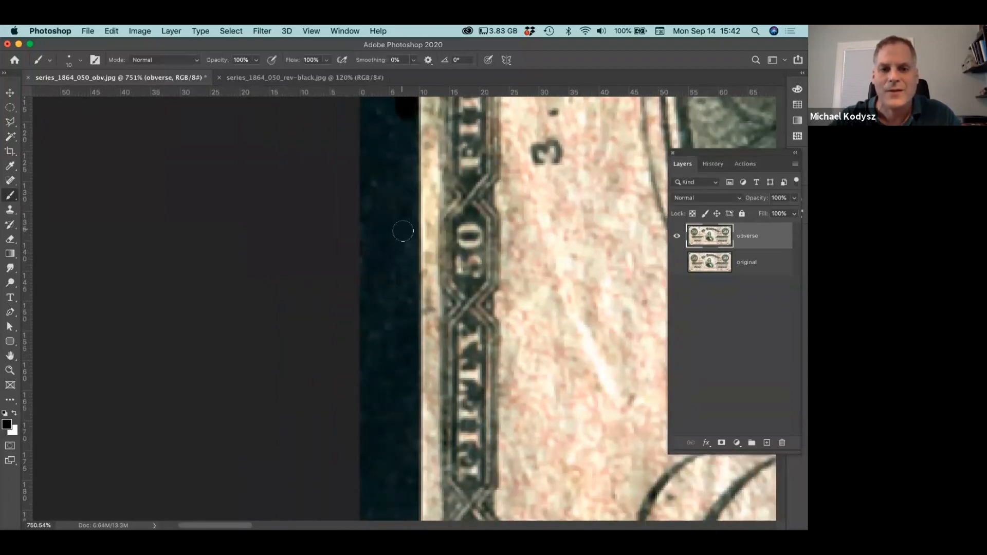
shift+click(407, 240)
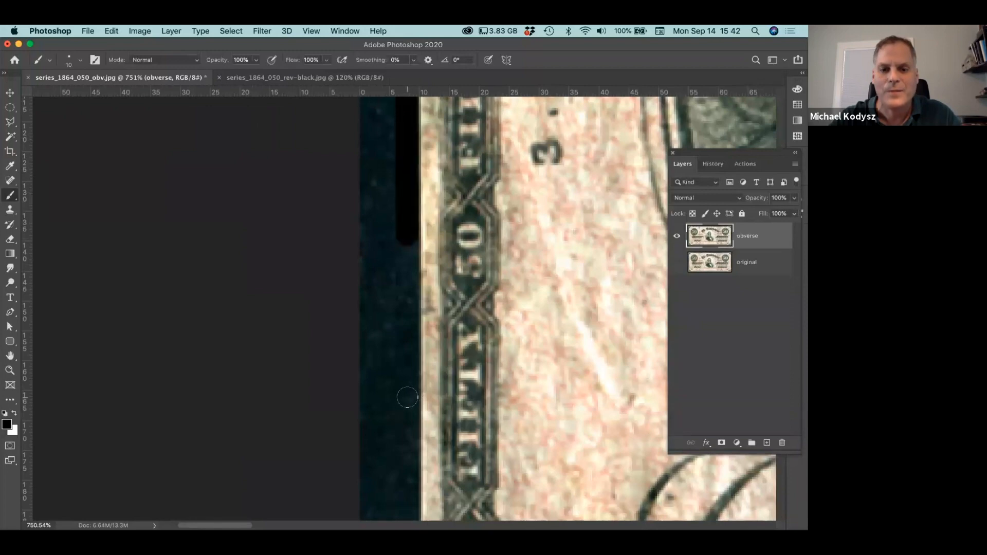
shift+click(407, 397)
drag(545, 374, 560, 199)
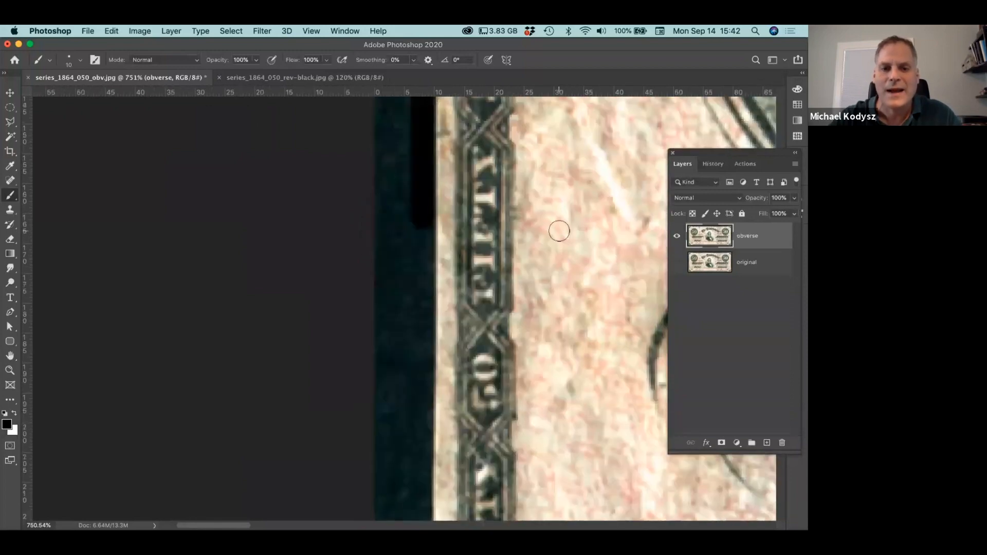
shift+click(423, 284)
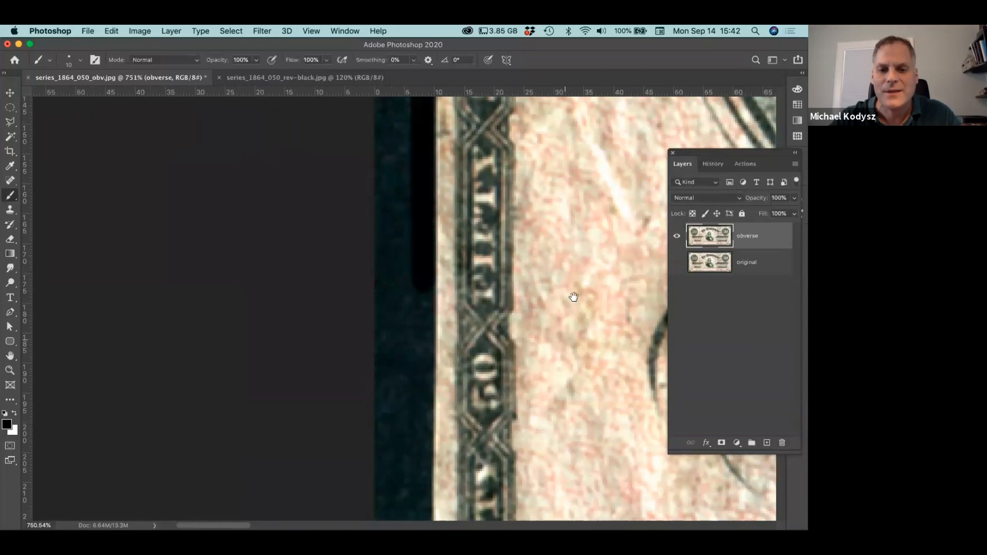
drag(574, 297, 604, 158)
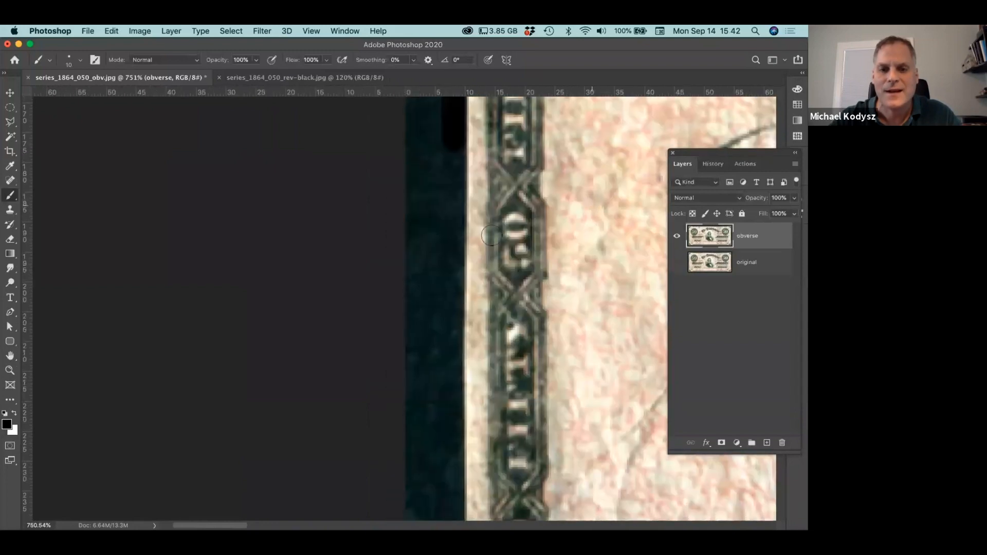
shift+click(452, 261)
shift+click(451, 387)
Carry the black line down past the lowest vertical "FIFTY" panel to the scrollwork above the lower-left ornament.
drag(557, 448, 522, 225)
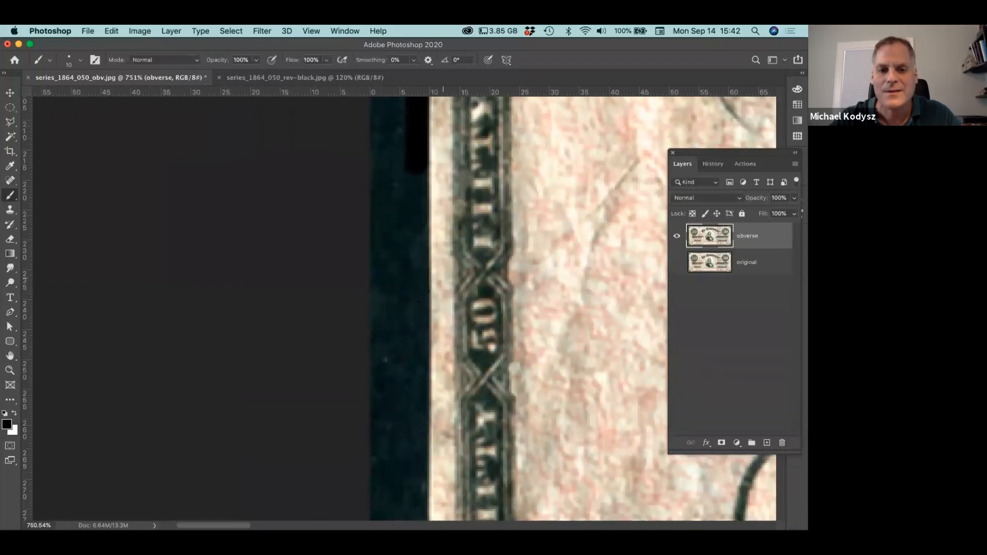
shift+click(416, 293)
drag(539, 257, 568, 134)
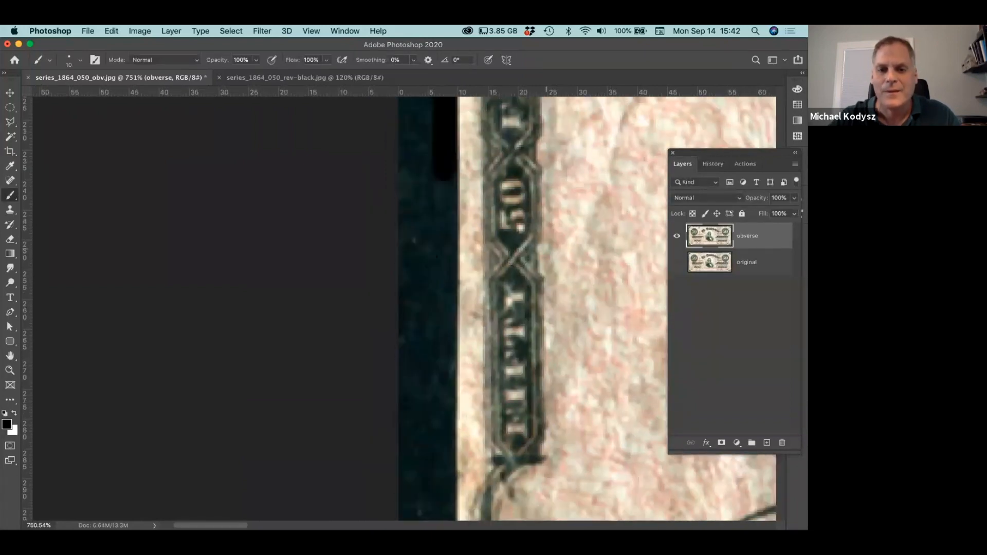
shift+click(445, 261)
shift+click(441, 429)
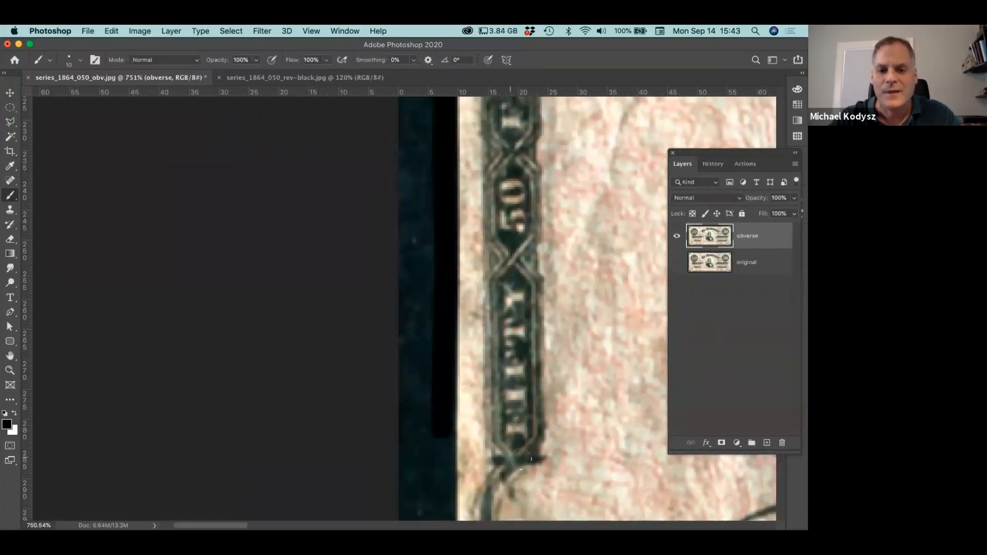
drag(525, 458, 423, 208)
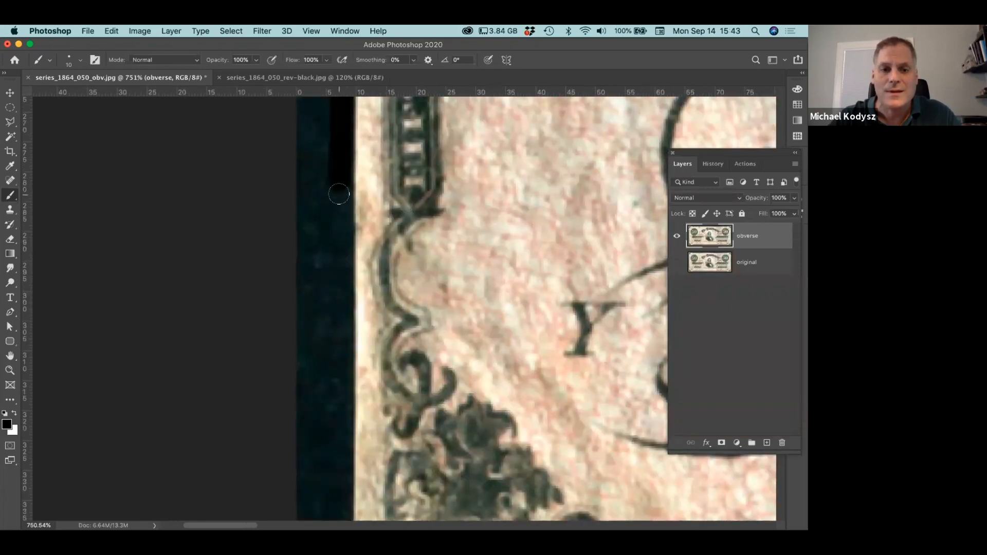
shift+click(340, 337)
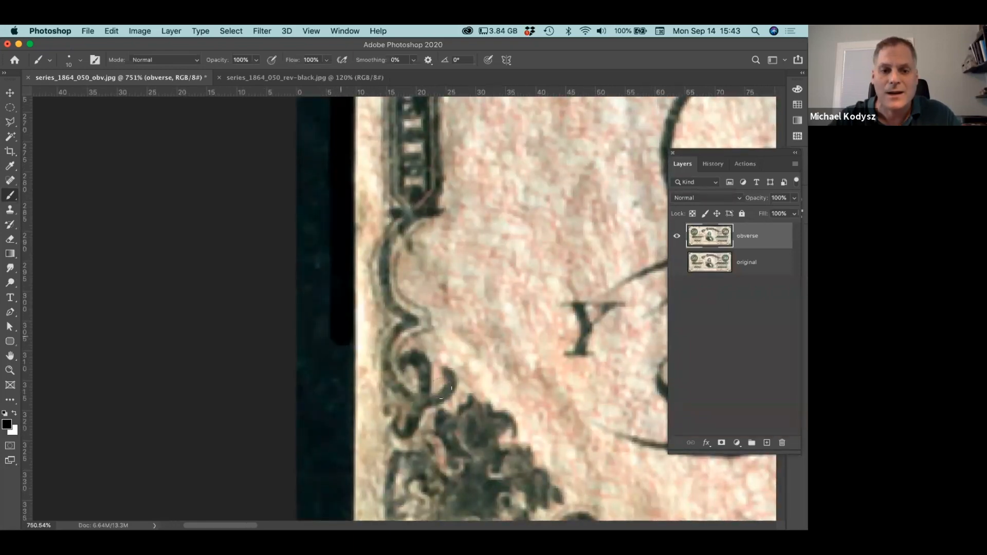
Paint the rest of the left paper edge black beside the lower-left ornament and round the note's lower-left corner.
drag(472, 388, 483, 177)
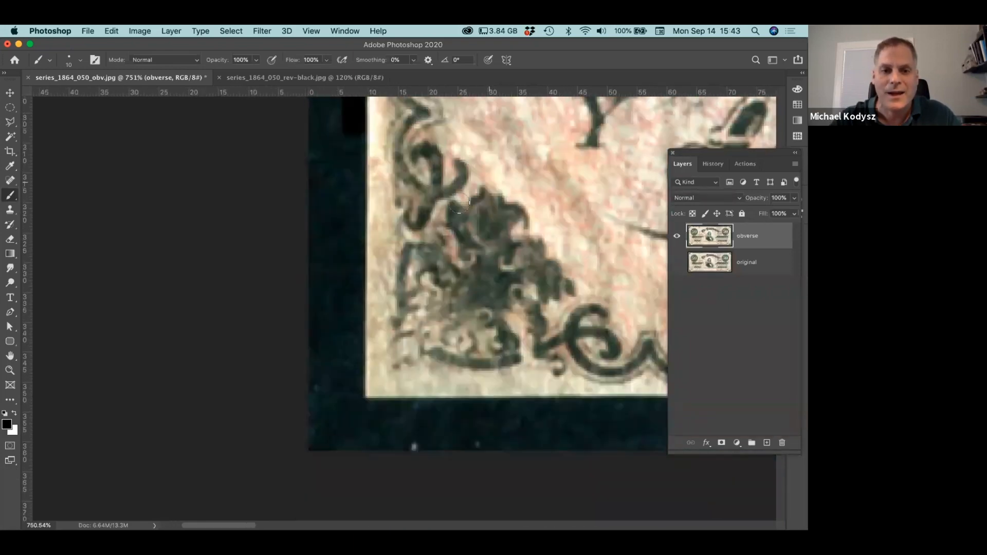
shift+click(353, 202)
shift+click(351, 353)
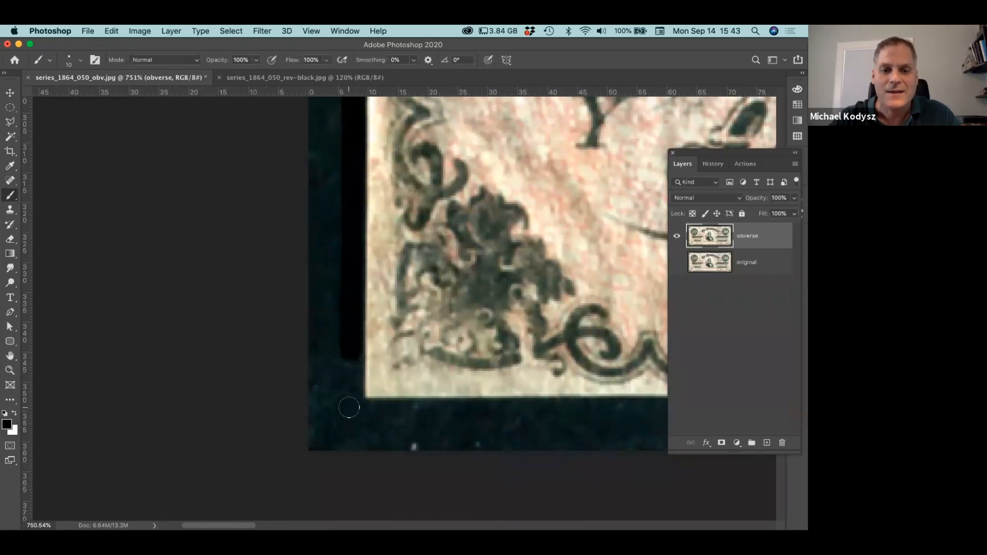
shift+click(352, 408)
shift+click(361, 411)
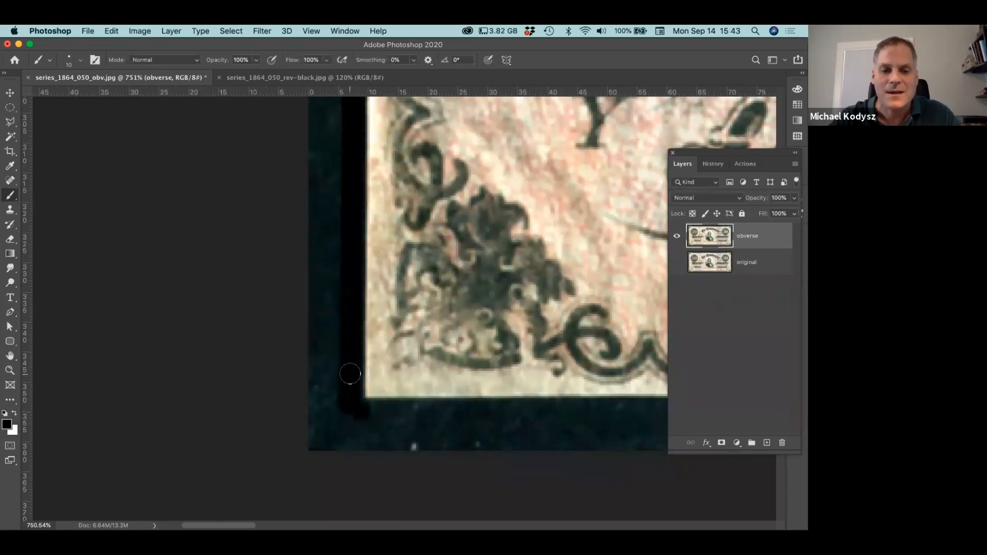
Paint straight black segments along the bottom paper edge from the lower-left corner to below the start of "FOR REGISTER".
drag(414, 453, 161, 341)
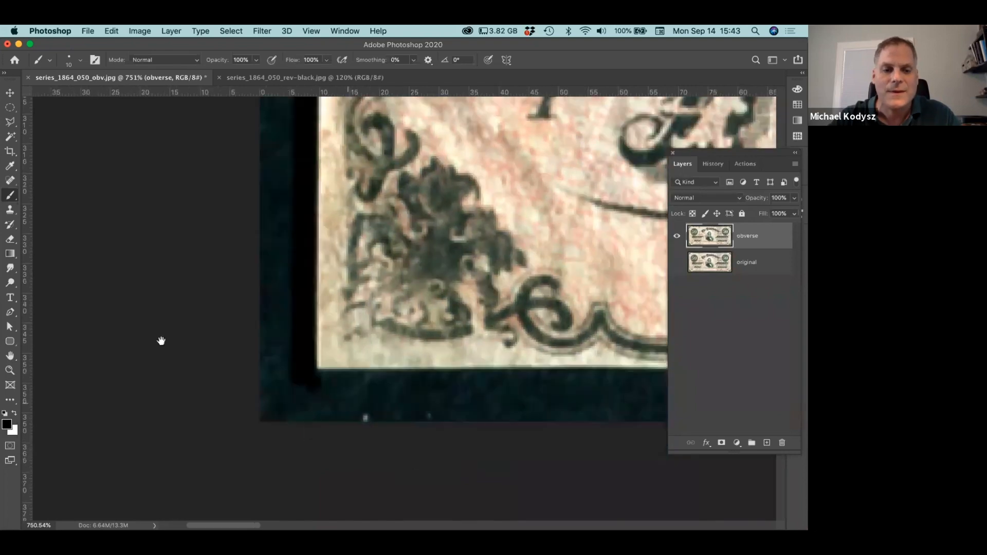
click(117, 313)
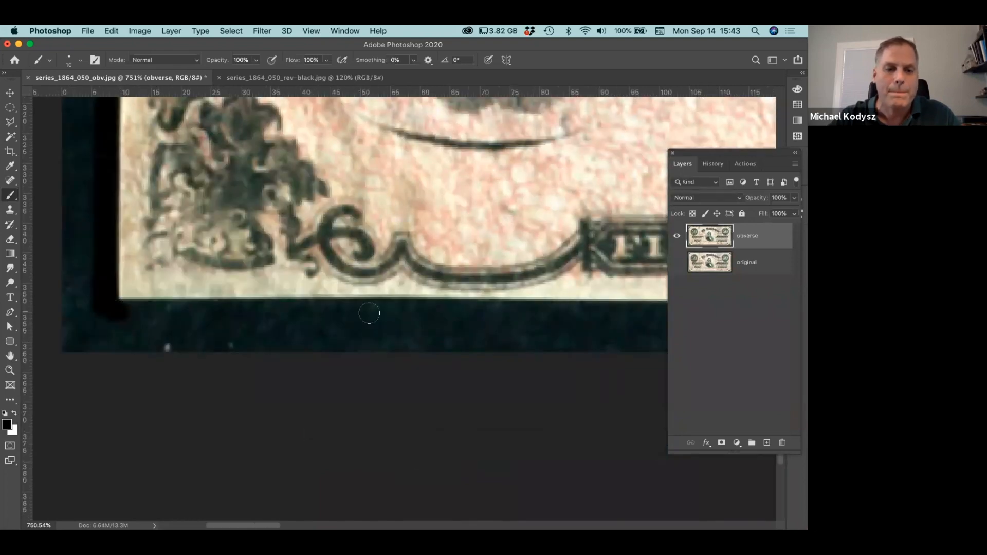
shift+click(401, 309)
shift+click(615, 315)
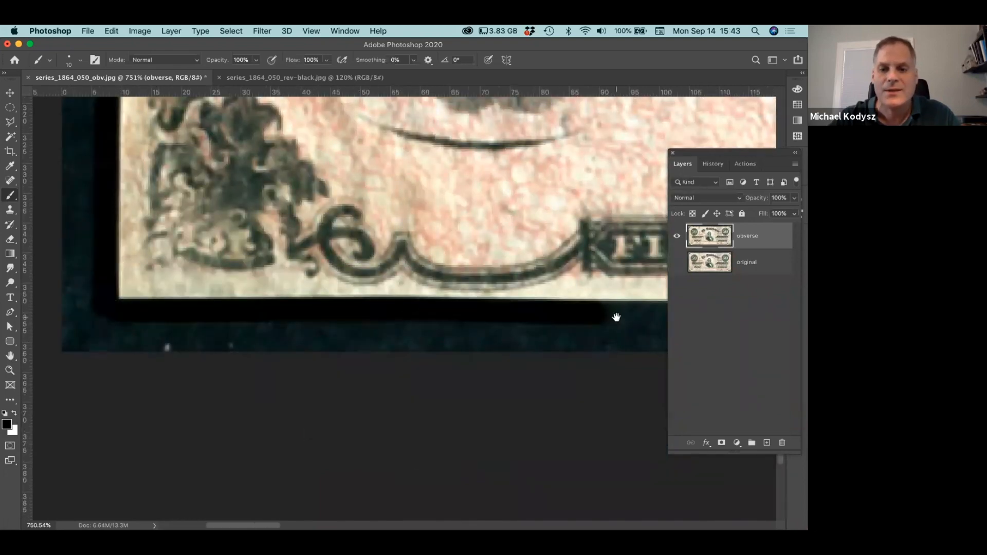
drag(284, 314, 132, 314)
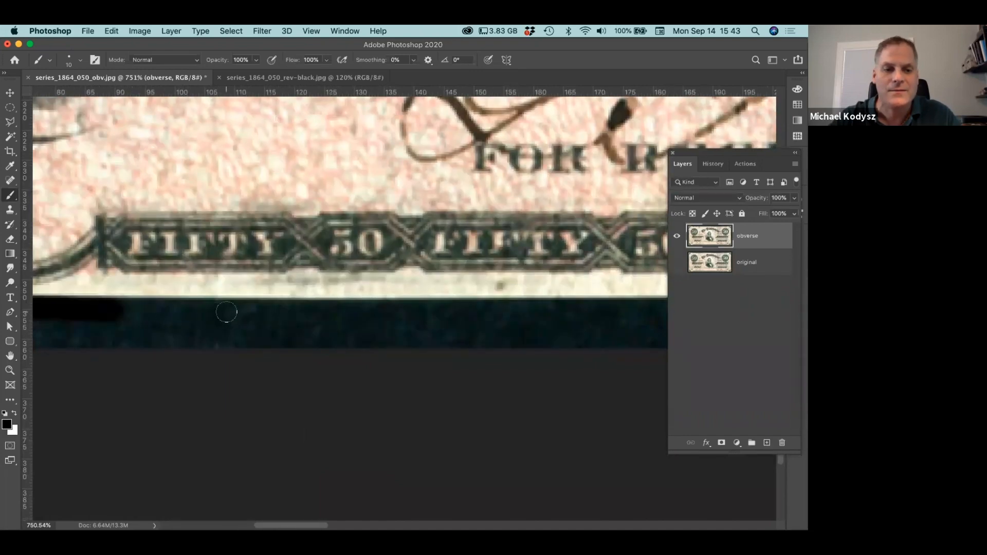
shift+click(226, 312)
shift+click(484, 311)
Continue the black line along the bottom paper edge beneath "FOR REGISTER" to just before the small square ornament.
drag(569, 321, 278, 318)
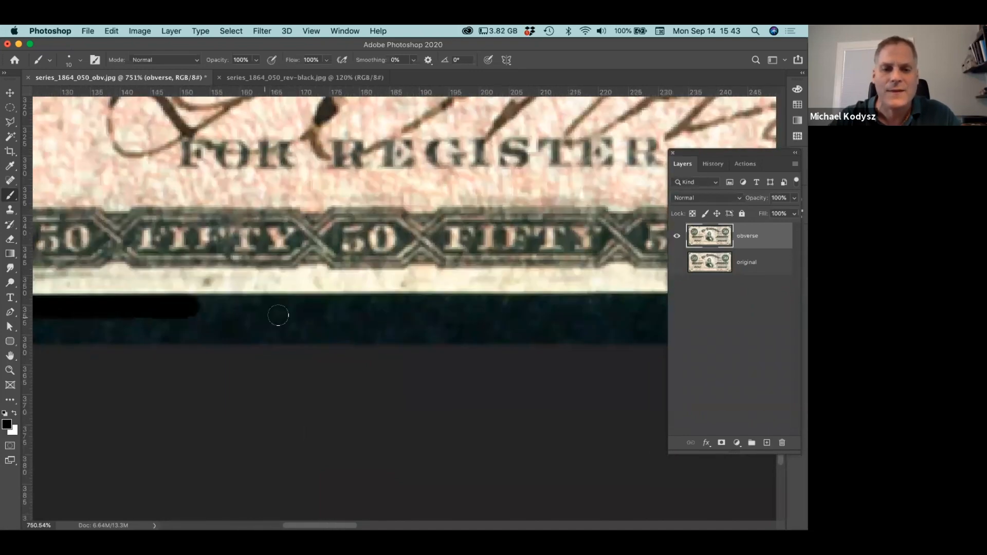
shift+click(298, 307)
shift+click(502, 309)
drag(560, 330, 253, 335)
shift+click(277, 312)
shift+click(493, 312)
drag(557, 324, 301, 322)
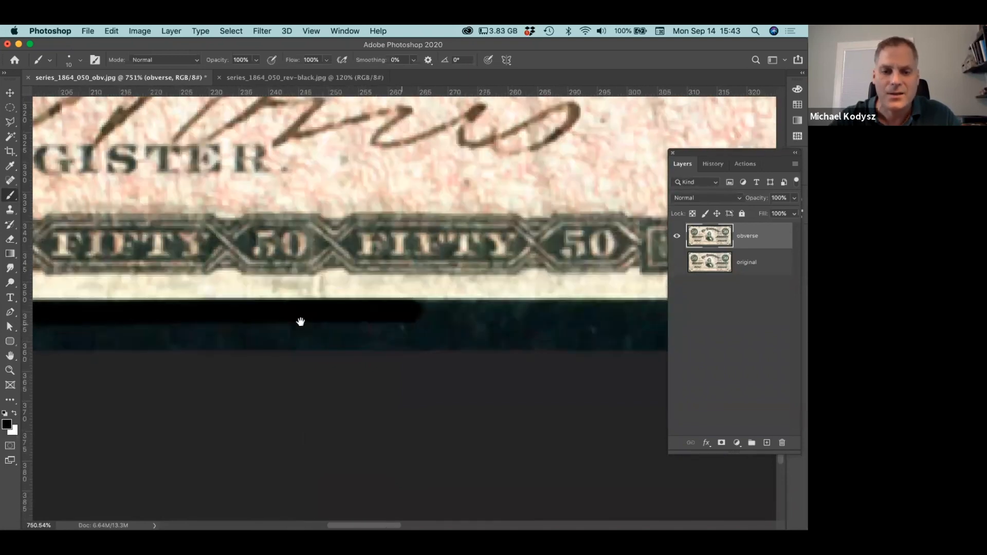
shift+click(424, 311)
Extend the black line along the bottom paper edge from the square ornament to beneath the "Keatinge & Ball" imprint.
drag(449, 326, 229, 326)
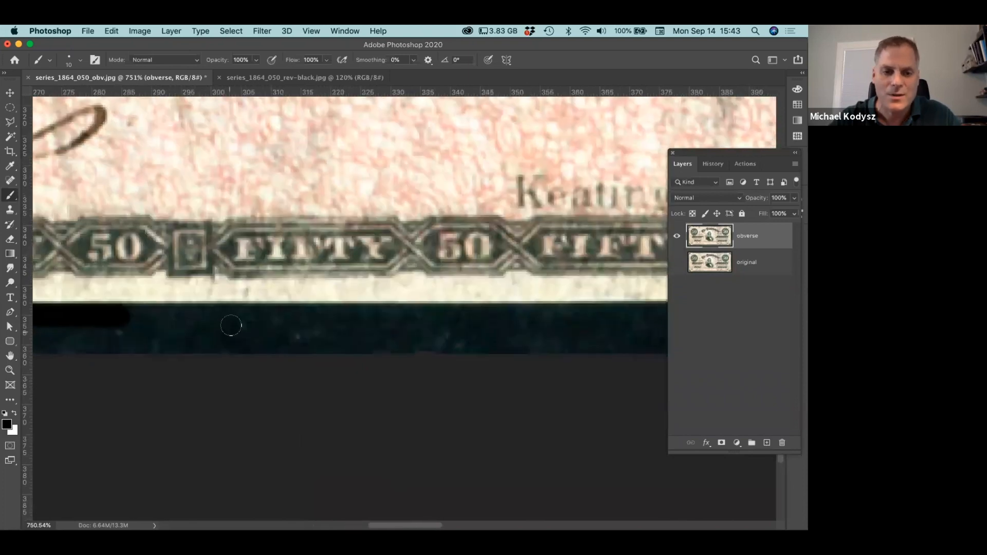
shift+click(276, 319)
shift+click(455, 316)
drag(525, 332, 176, 348)
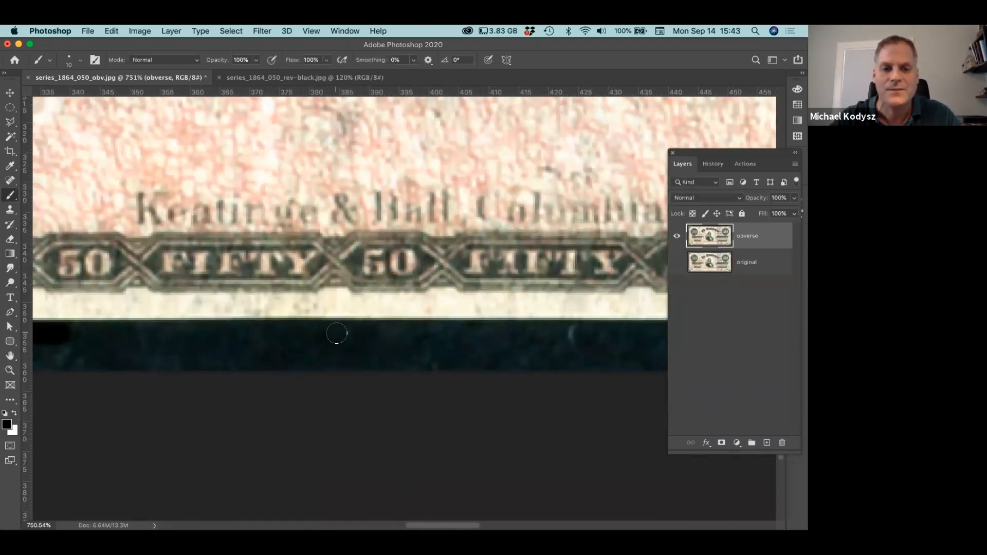
shift+click(337, 333)
shift+click(544, 333)
drag(577, 346, 234, 341)
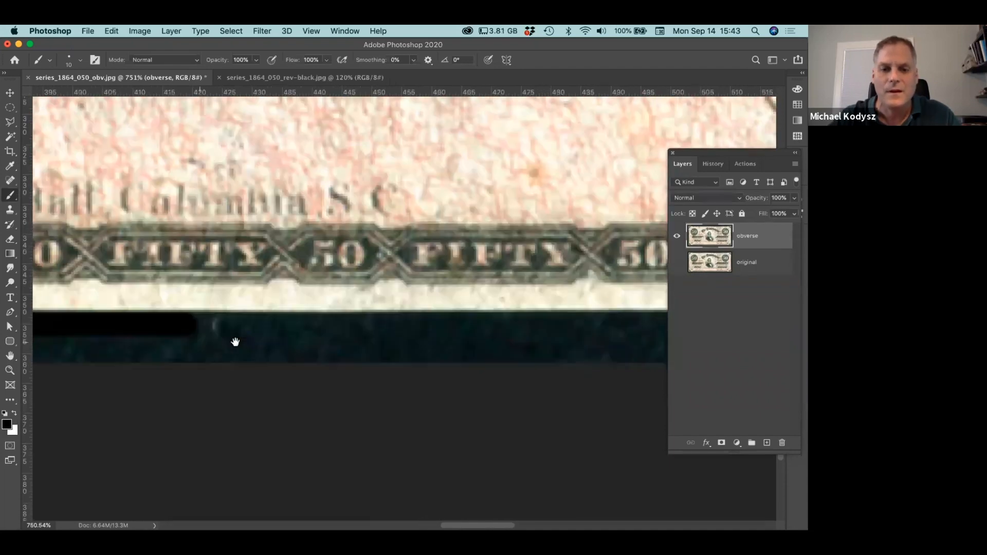
Carry the straight black segments along the bottom paper edge from beneath "Columbia, S.C." to below "FOR" under the right signature.
shift+click(425, 326)
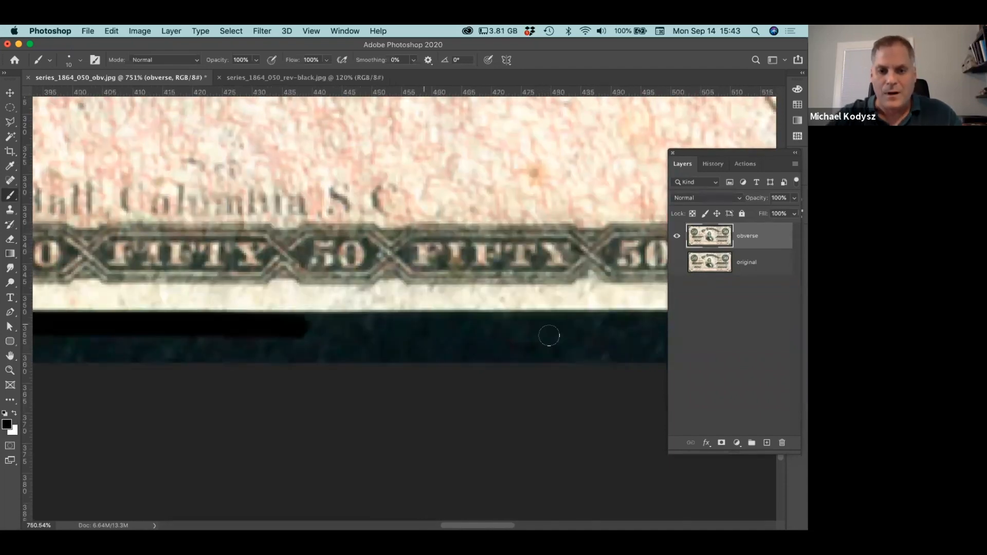
drag(560, 357, 364, 358)
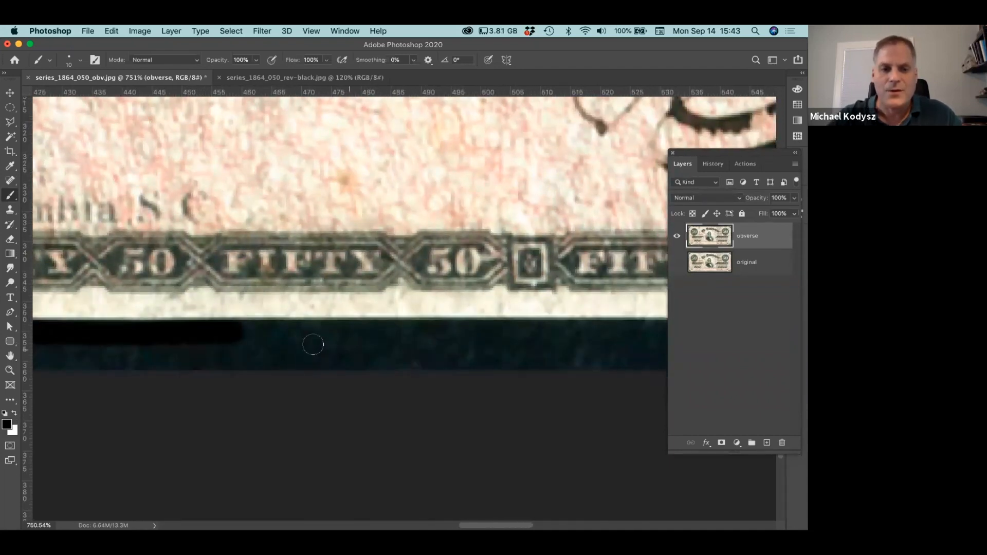
shift+click(285, 332)
shift+click(505, 332)
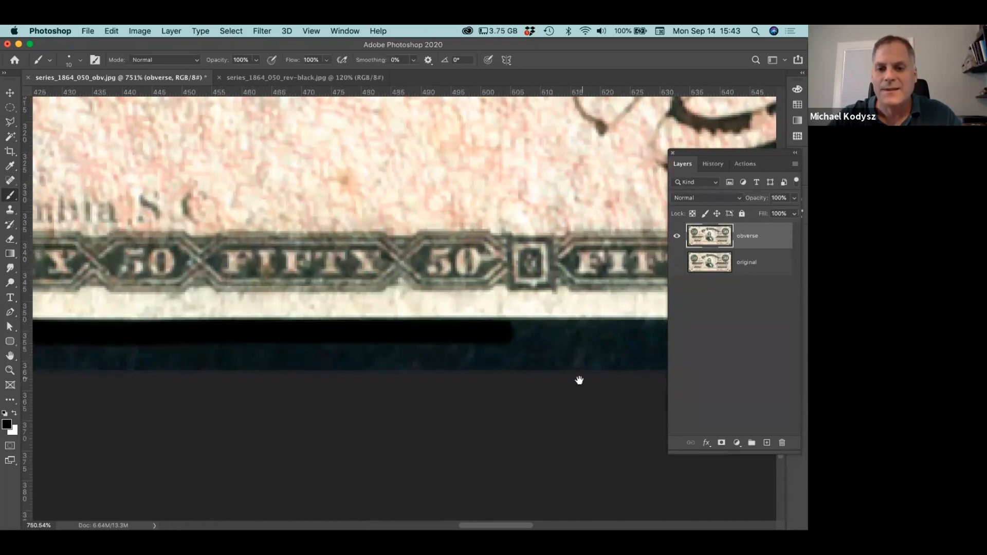
drag(579, 381, 366, 386)
shift+click(311, 337)
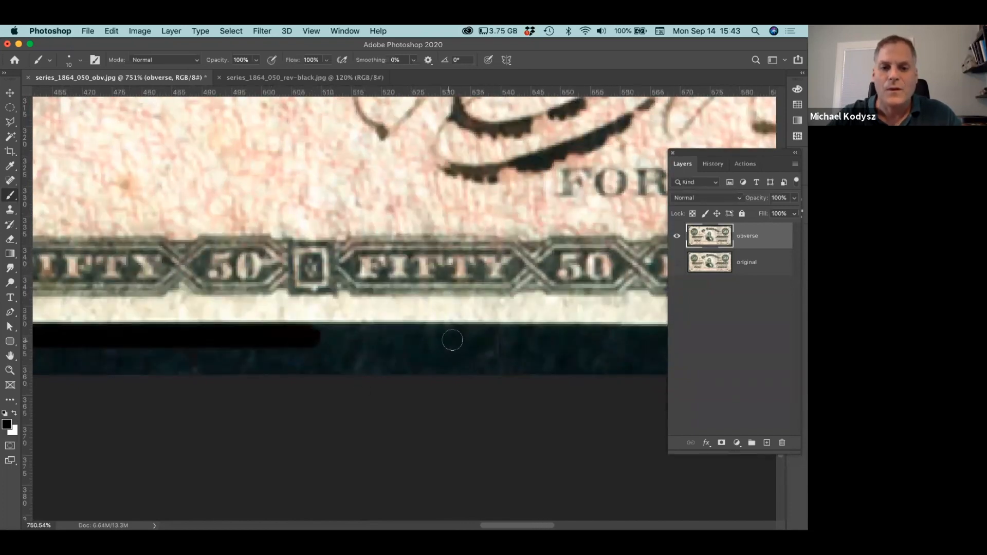
shift+click(458, 338)
scroll(430, 363, right, 6)
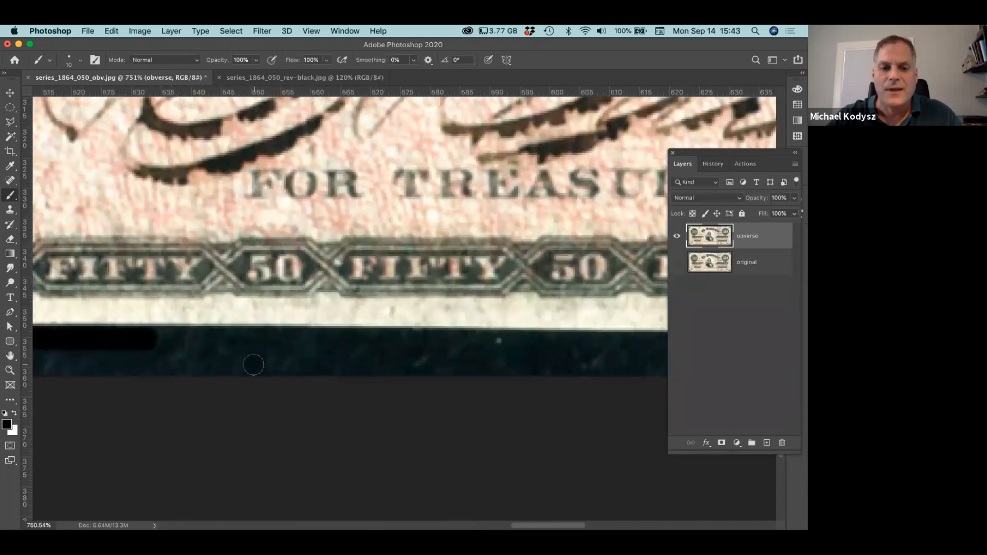
shift+click(271, 340)
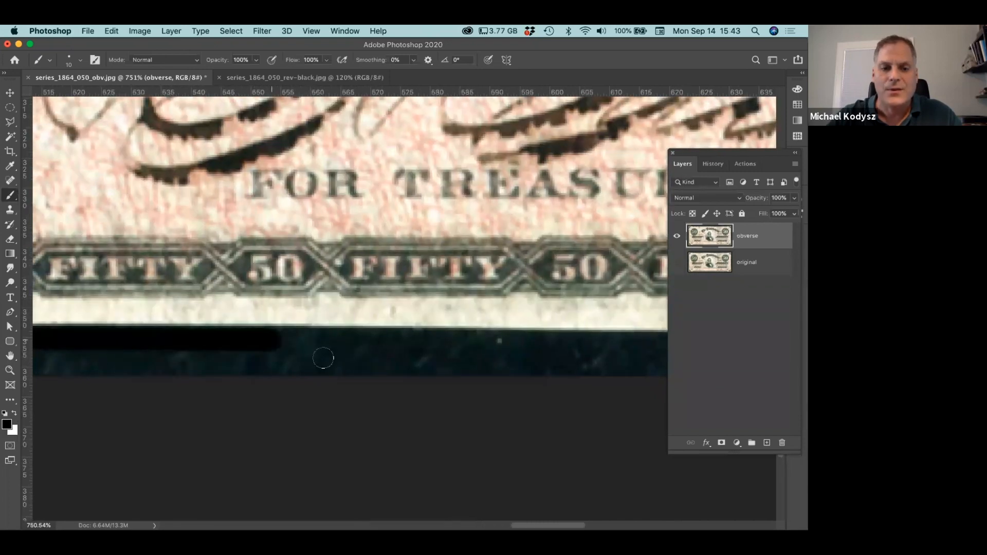
Continue the straight black segments along the bottom paper edge beneath "FOR TREASURER".
shift+click(394, 339)
shift+click(564, 344)
drag(594, 370, 268, 375)
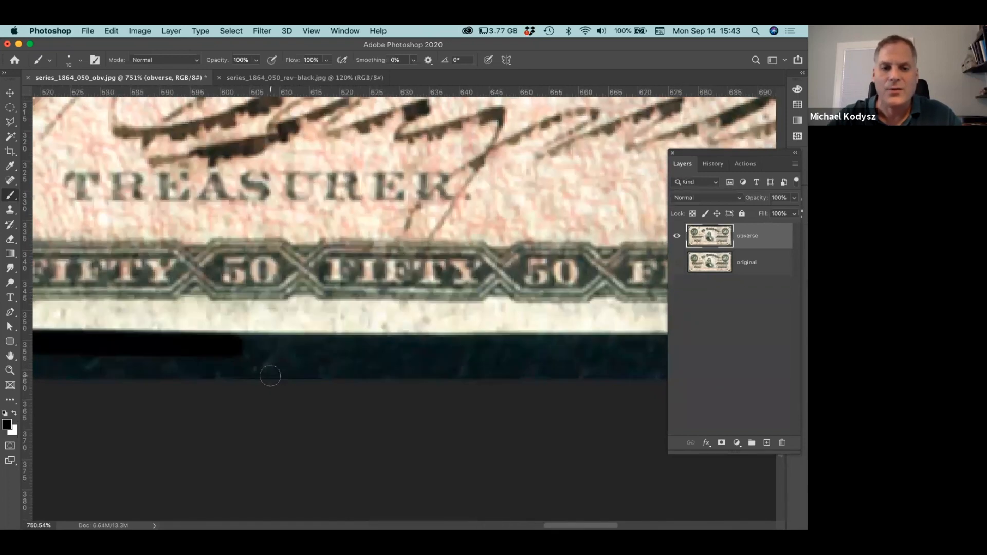
shift+click(312, 348)
shift+click(451, 348)
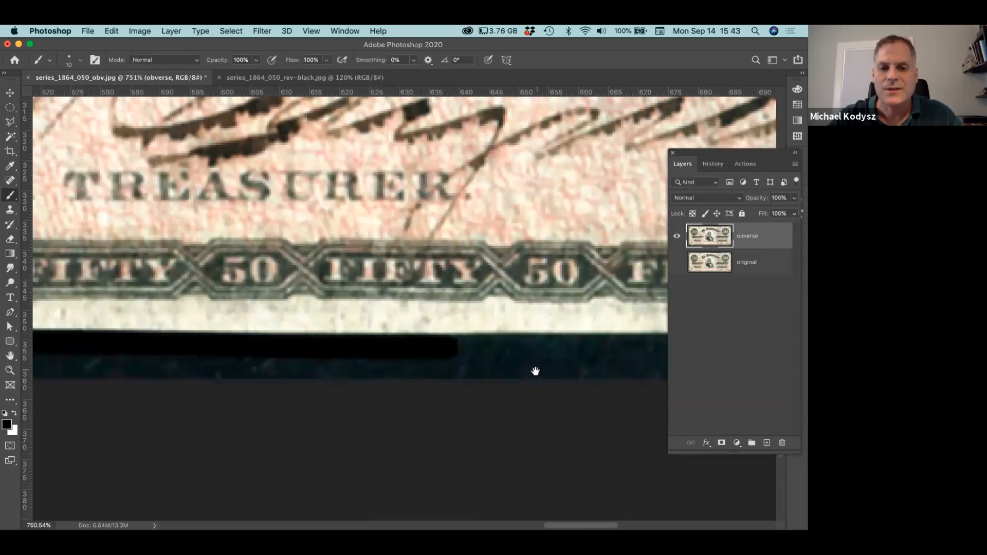
Extend the black line along the bottom paper edge from the end of "TREASURER" to beneath the last "50" of the border.
drag(538, 375, 304, 377)
shift+click(306, 351)
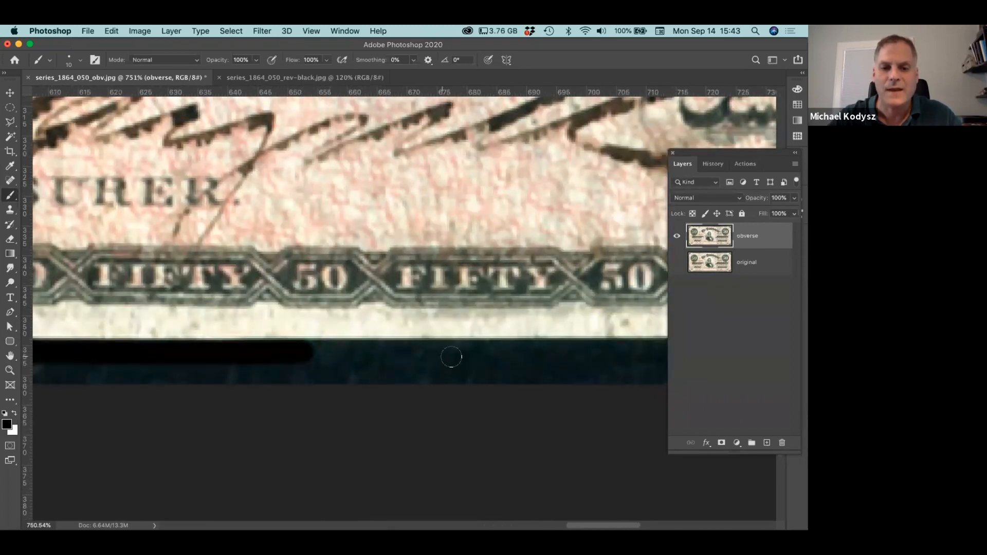
shift+click(449, 353)
drag(569, 396, 348, 403)
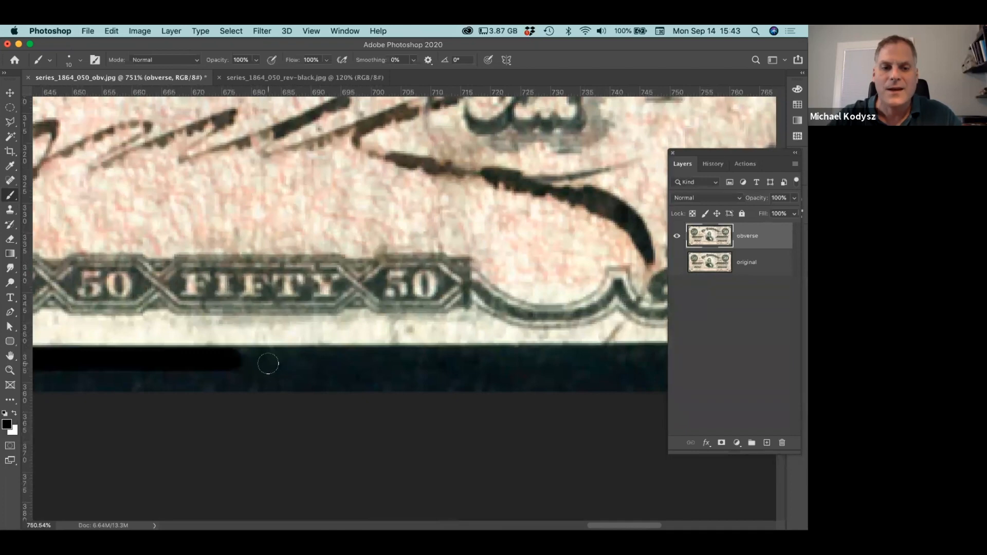
shift+click(269, 360)
shift+click(417, 359)
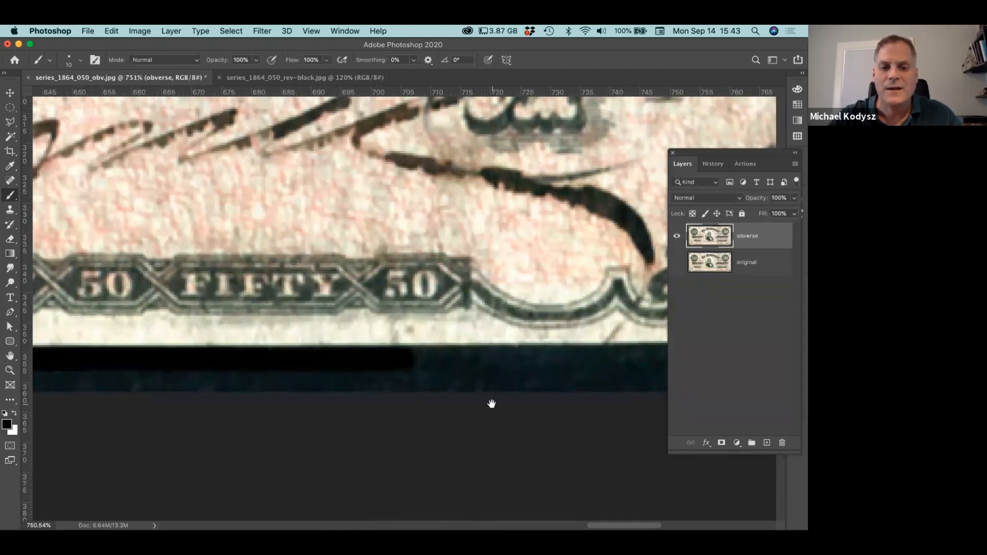
Paint black beneath the lower-right scrollwork, around the paper's corner and a short way up the right edge.
drag(478, 430, 283, 447)
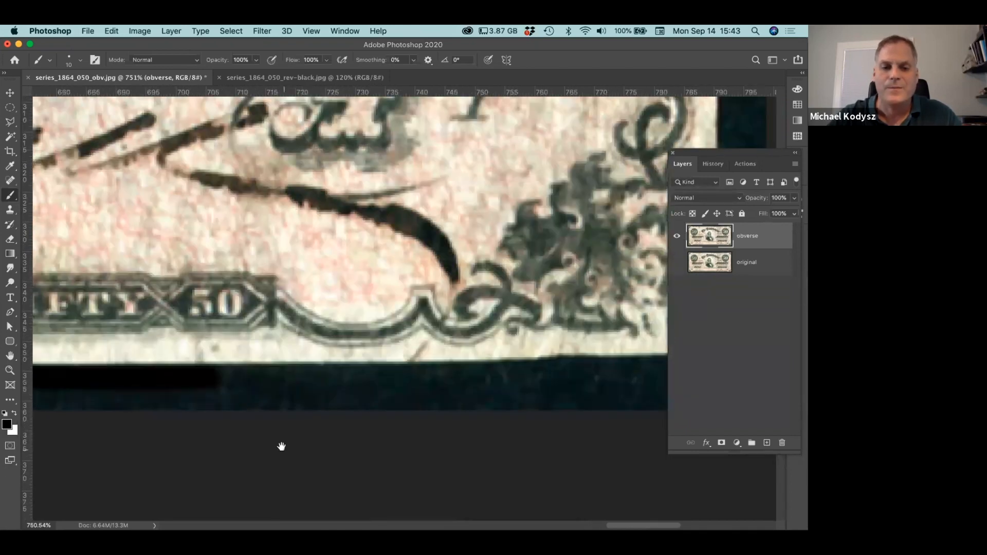
shift+click(269, 377)
shift+click(479, 376)
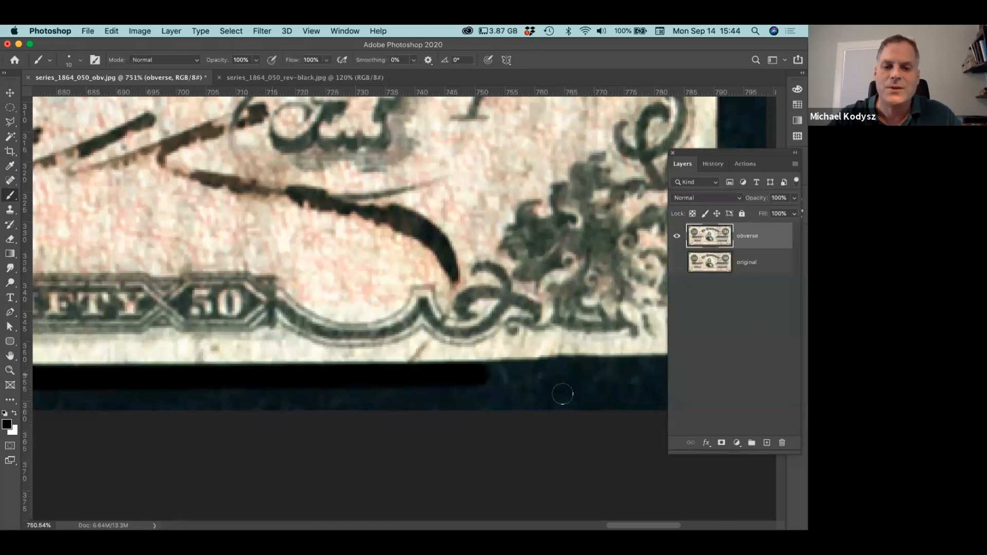
drag(561, 394, 300, 411)
shift+click(286, 390)
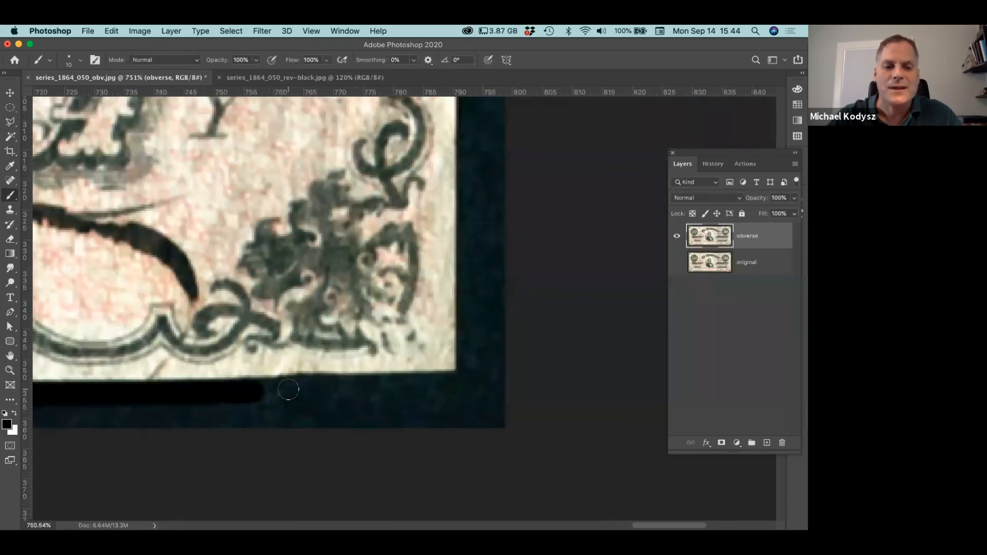
shift+click(308, 387)
mouse_move(377, 387)
mouse_down()
mouse_move(462, 387)
mouse_move(475, 381)
mouse_move(470, 362)
mouse_up()
shift+click(470, 288)
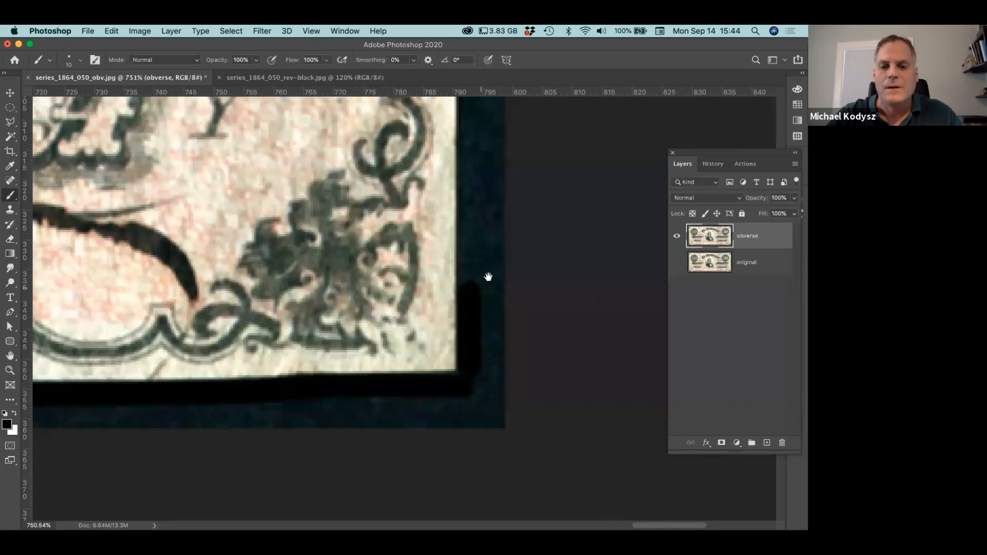
Carry the straight black segments up the right paper edge from the corner scrollwork to beside the lowest "FIFTY" of the border.
drag(489, 275, 493, 504)
shift+click(476, 380)
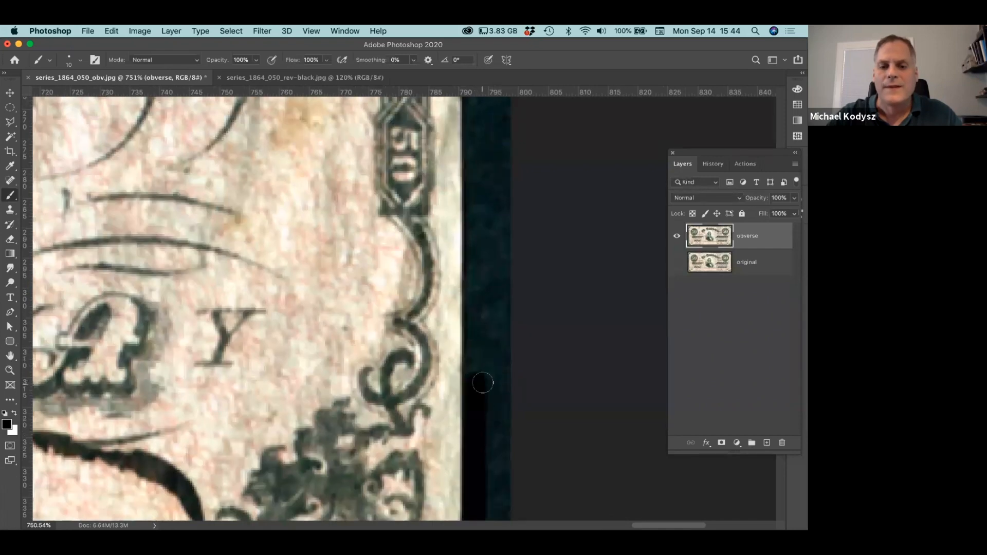
shift+click(475, 200)
scroll(507, 422, up, 5)
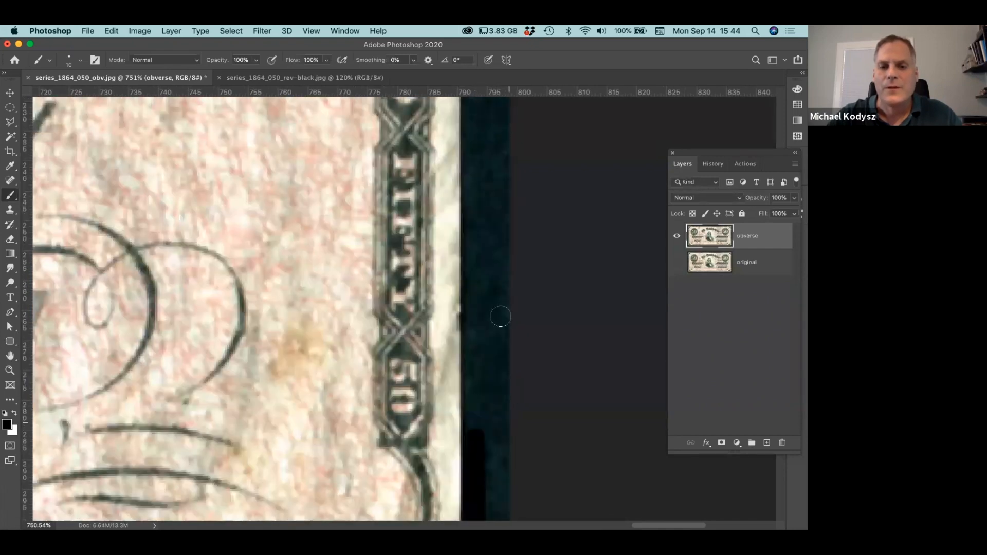
shift+click(476, 287)
drag(550, 305, 542, 384)
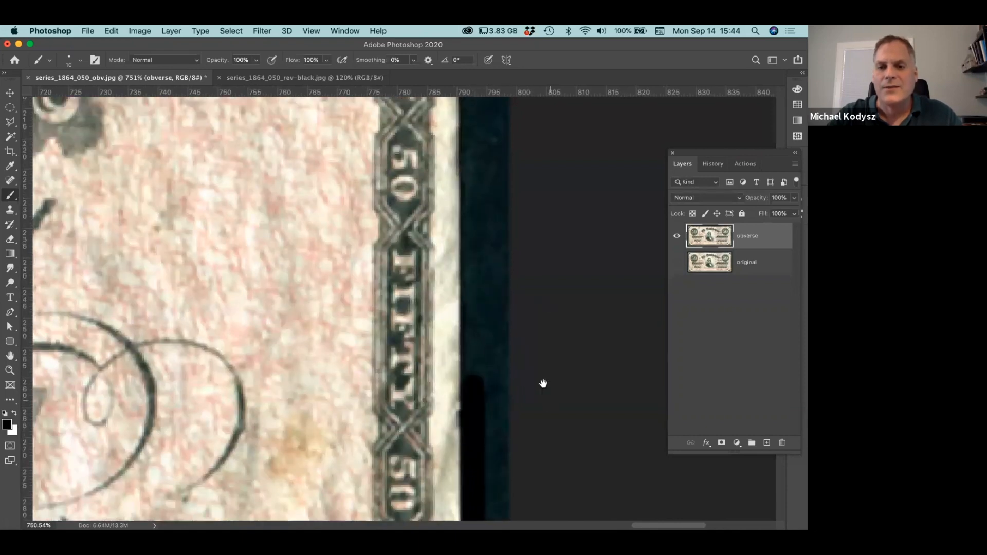
shift+click(474, 270)
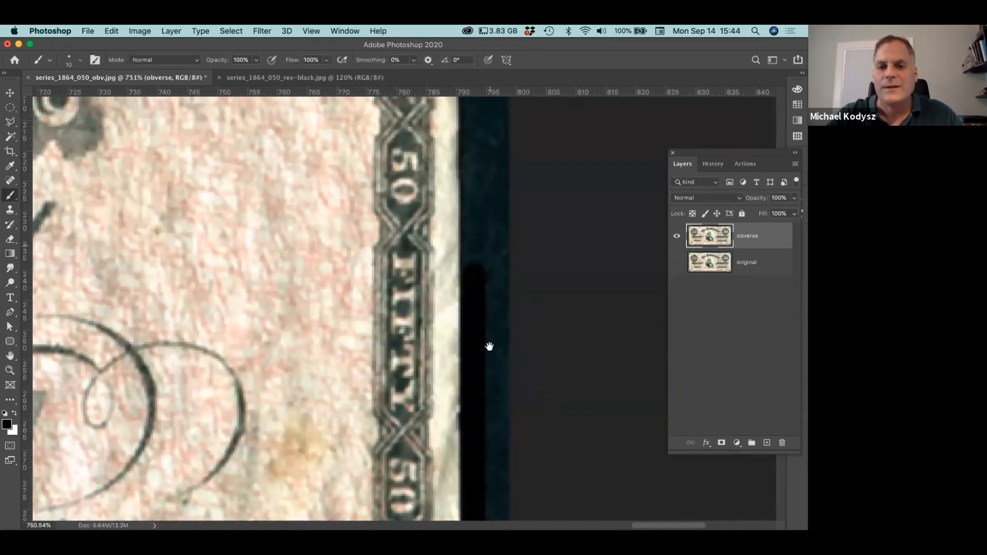
Extend the black line up the right paper edge from the lowest "FIFTY" to beside the uppermost "50" of the border.
scroll(488, 346, up, 5)
shift+click(474, 248)
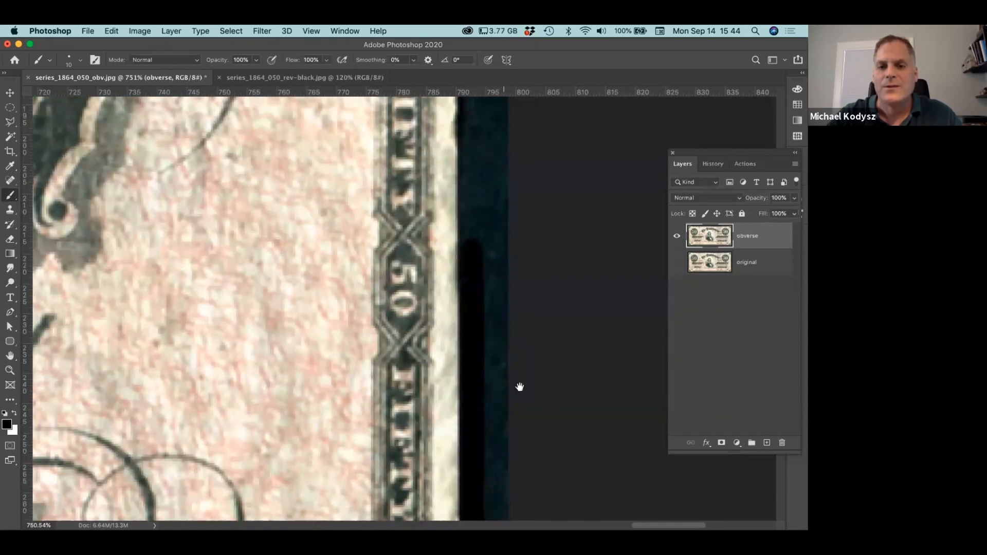
scroll(517, 388, up, 8)
shift+click(488, 243)
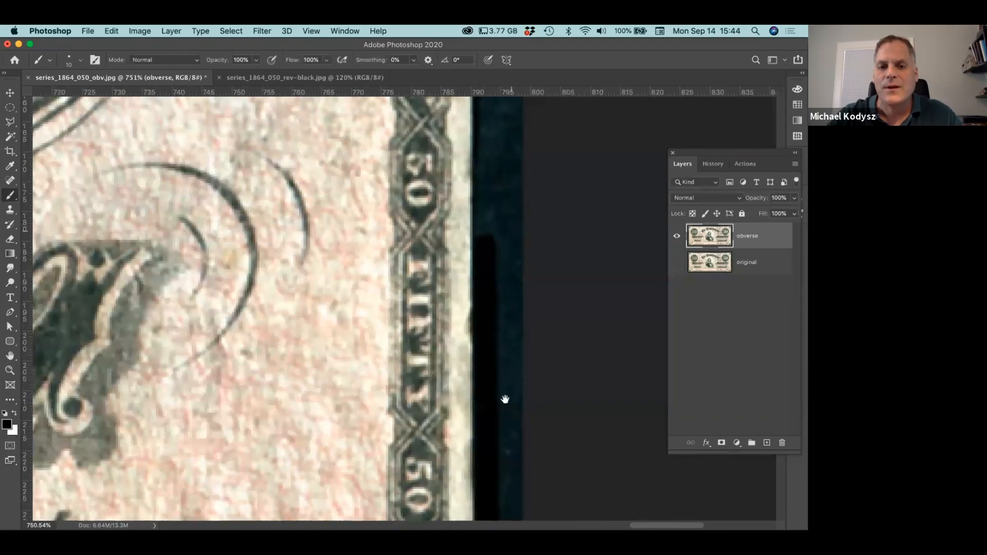
scroll(490, 255, up, 7)
shift+click(481, 257)
scroll(533, 399, up, 7)
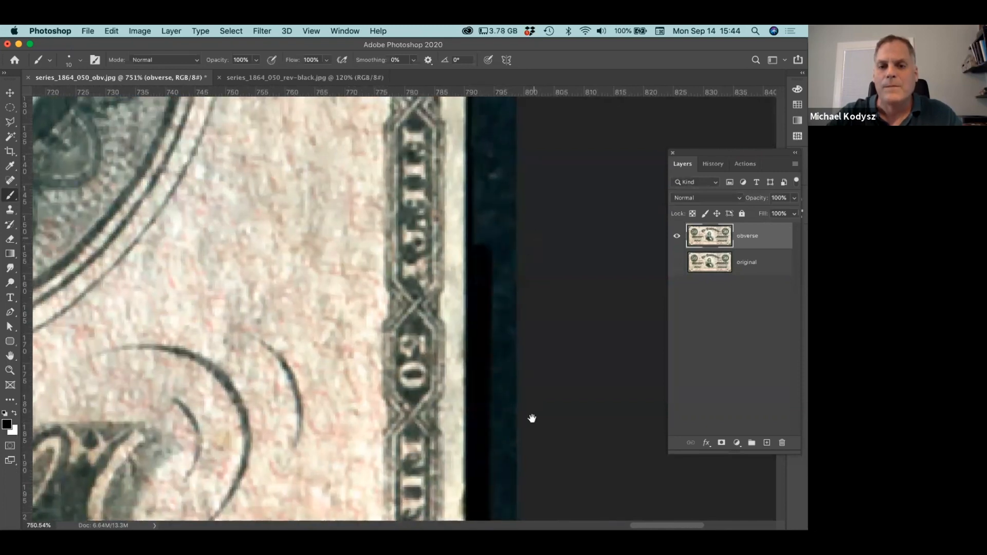
shift+click(479, 243)
Finish the black line up the right paper edge past the upper scrollwork and join it to the black top strip.
scroll(533, 409, up, 8)
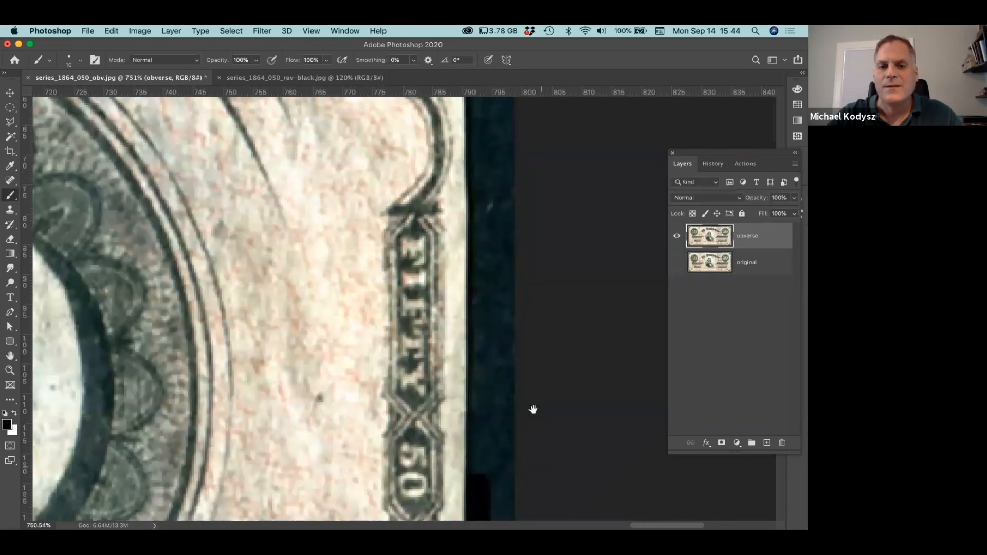
shift+click(482, 252)
scroll(533, 439, up, 8)
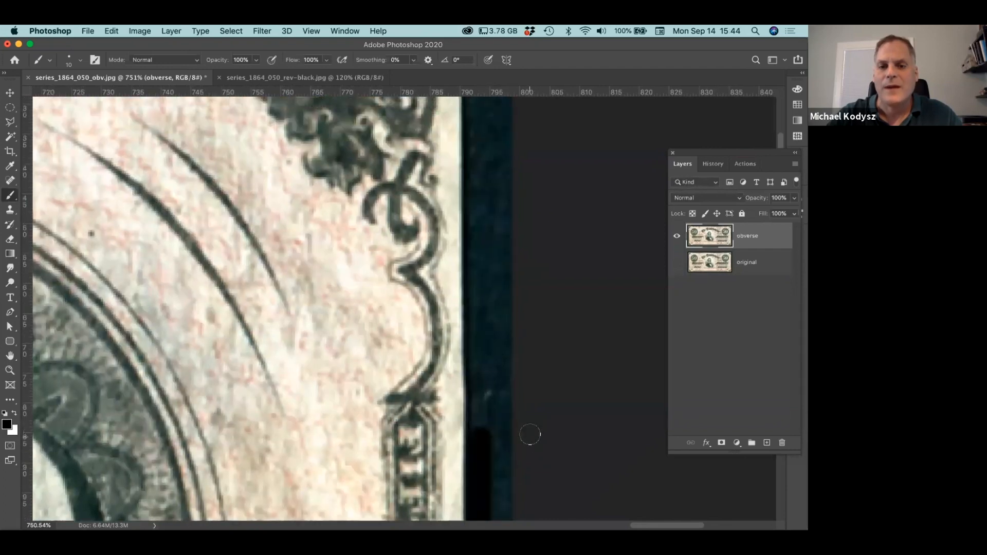
shift+click(478, 235)
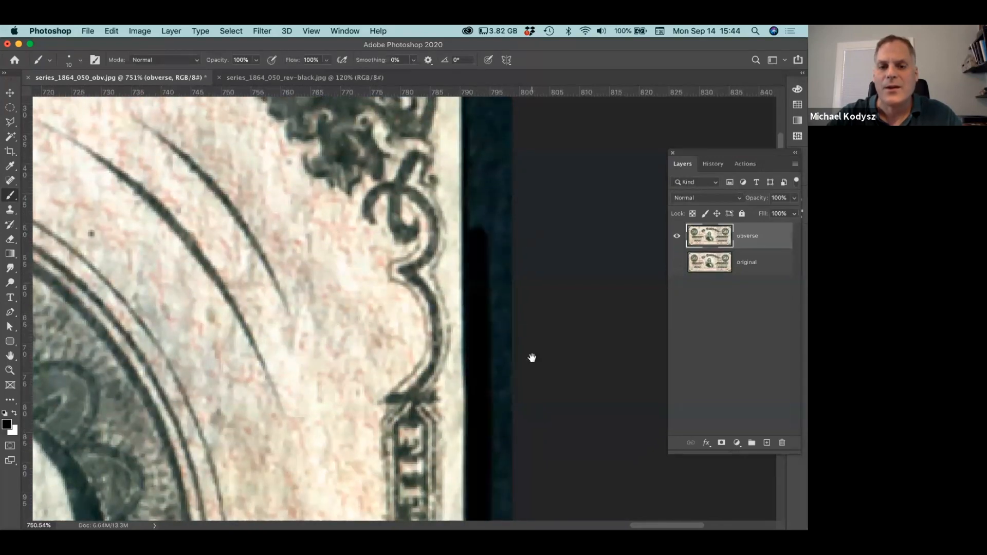
scroll(532, 358, up, 8)
shift+click(479, 257)
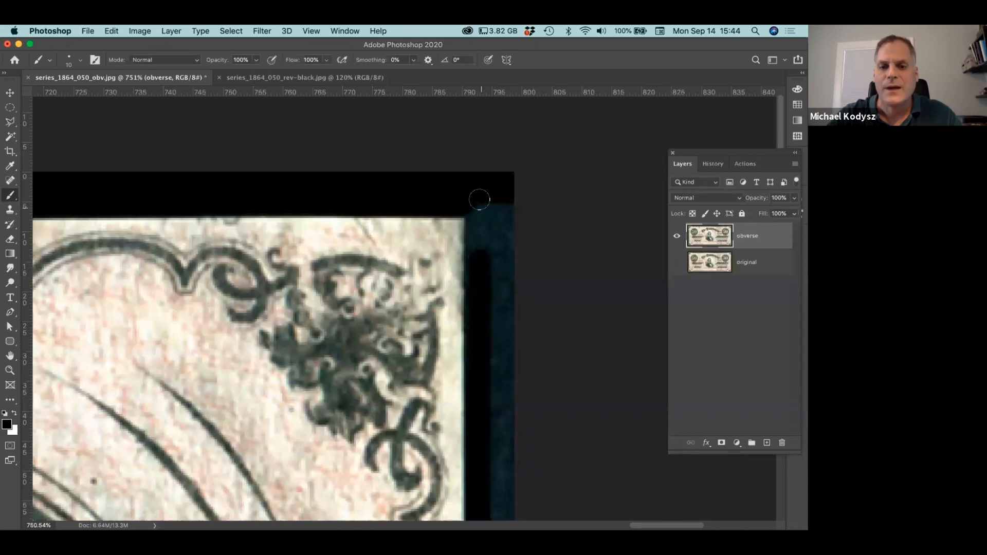
drag(480, 203, 482, 235)
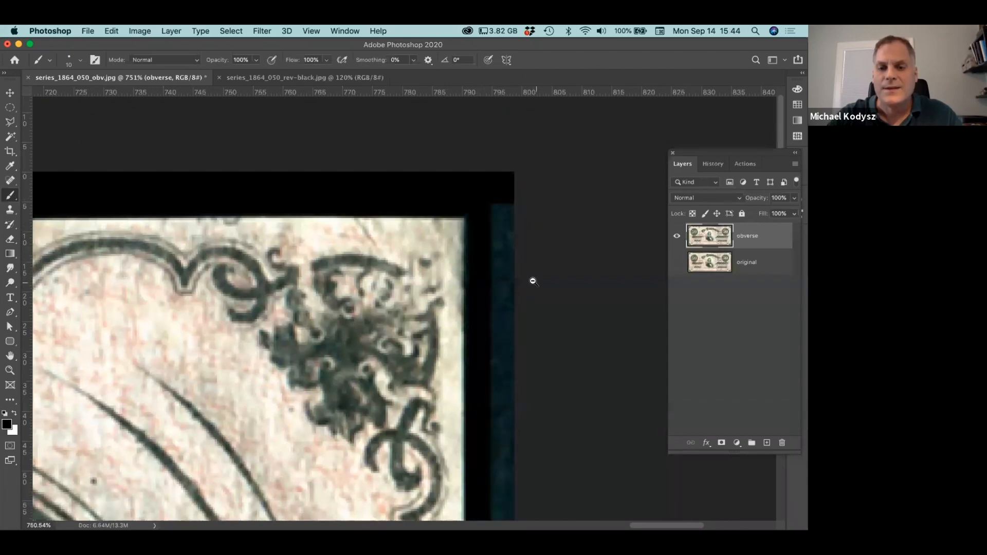
Enlarge the brush to 25 and paint the remaining outer strip of the right border black down to the lower-right corner.
drag(533, 280, 496, 247)
drag(559, 384, 513, 367)
drag(550, 419, 566, 231)
drag(578, 273, 534, 302)
drag(547, 206, 594, 236)
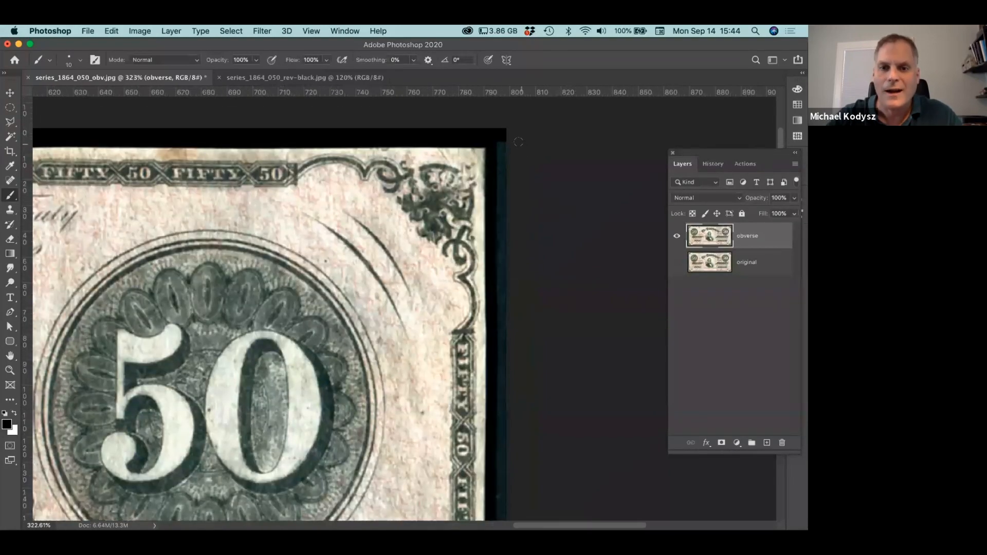
key(])
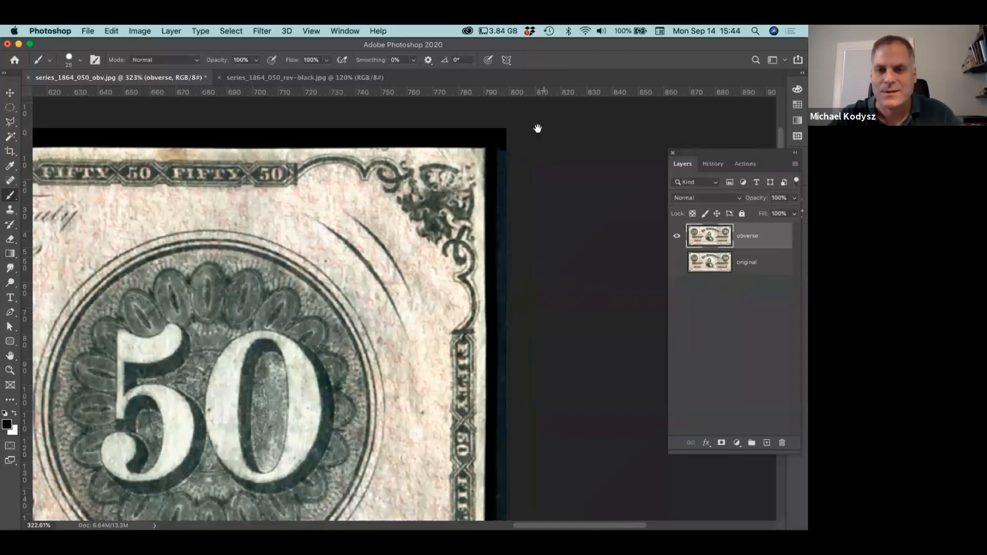
scroll(513, 313, down, 5)
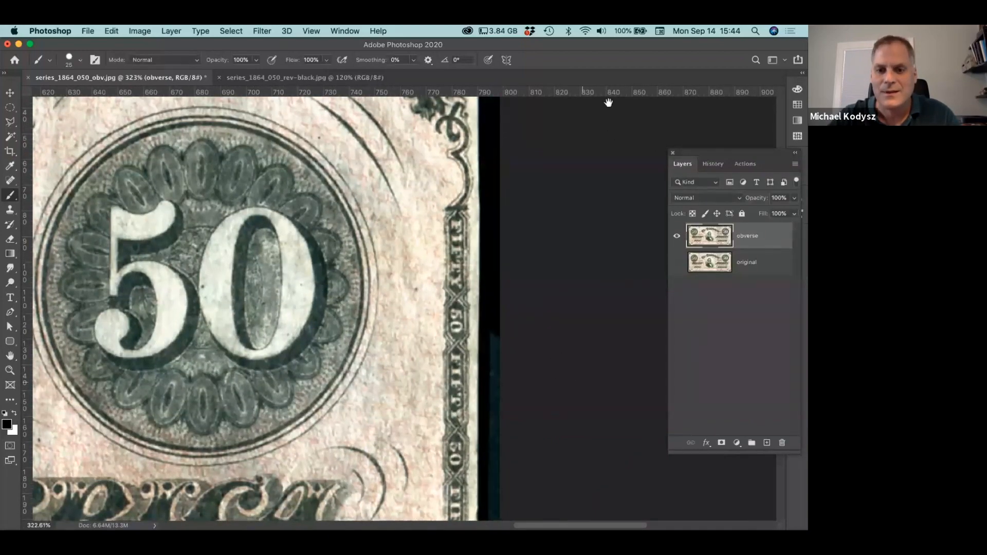
scroll(515, 249, down, 10)
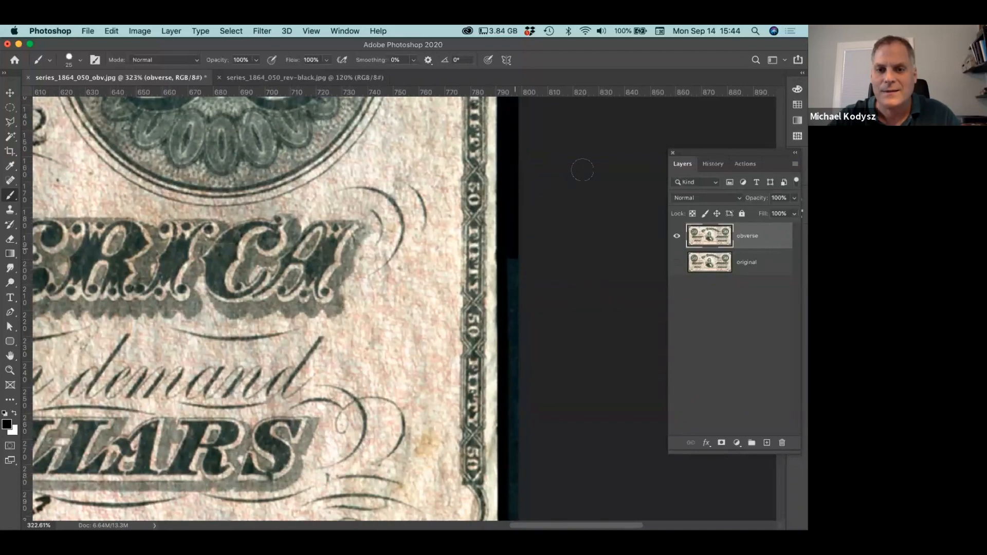
scroll(514, 303, down, 12)
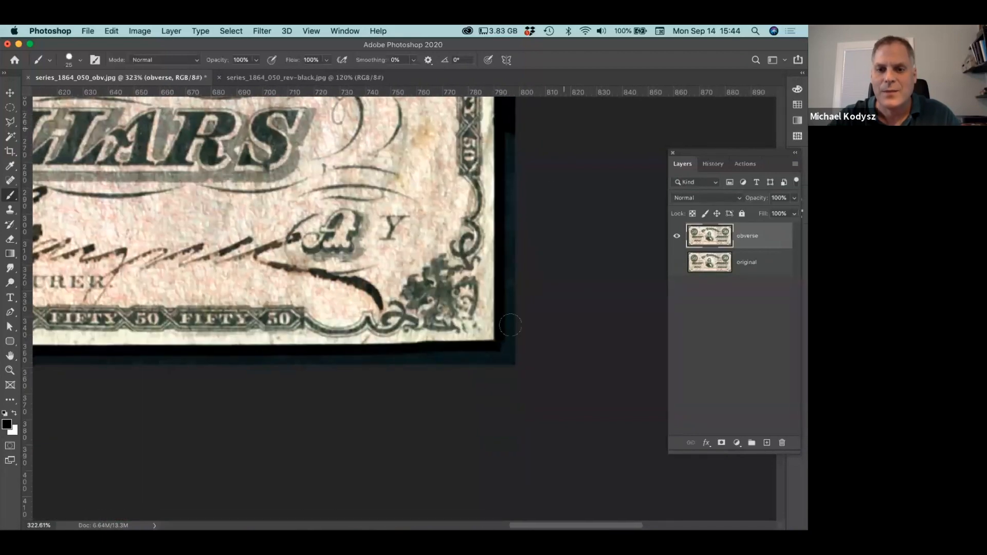
shift+click(512, 355)
Fill the leftover outer strip of the bottom border with black from the lower-right corner leftward past the right signature.
drag(506, 360, 371, 361)
drag(186, 372, 410, 369)
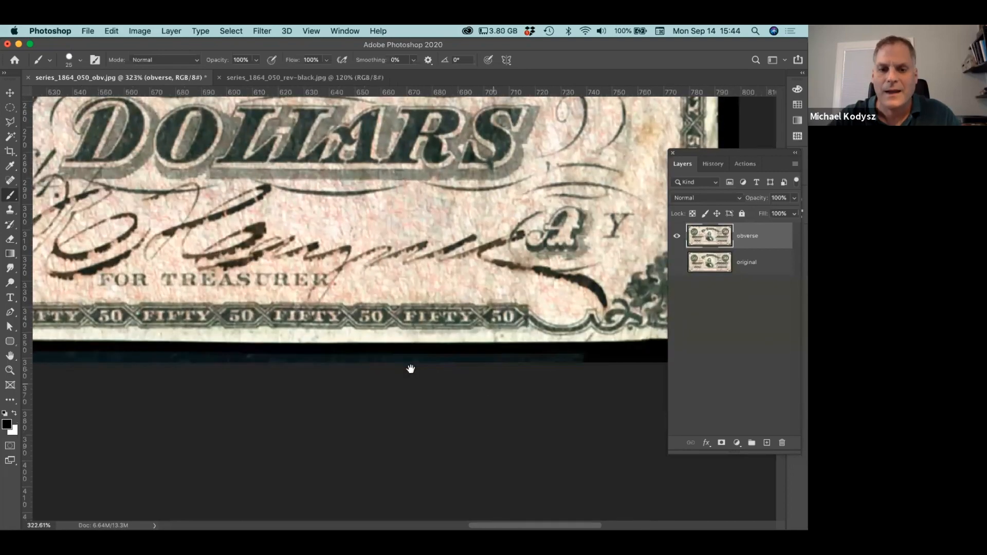
shift+click(343, 356)
scroll(339, 356, left, 8)
shift+click(337, 355)
scroll(238, 407, left, 10)
shift+click(283, 383)
Finish blackening the outer strip of the bottom border leftward beneath "FOR REGISTER" to the lower-left corner.
drag(239, 407, 582, 412)
shift+click(367, 387)
drag(297, 412, 544, 419)
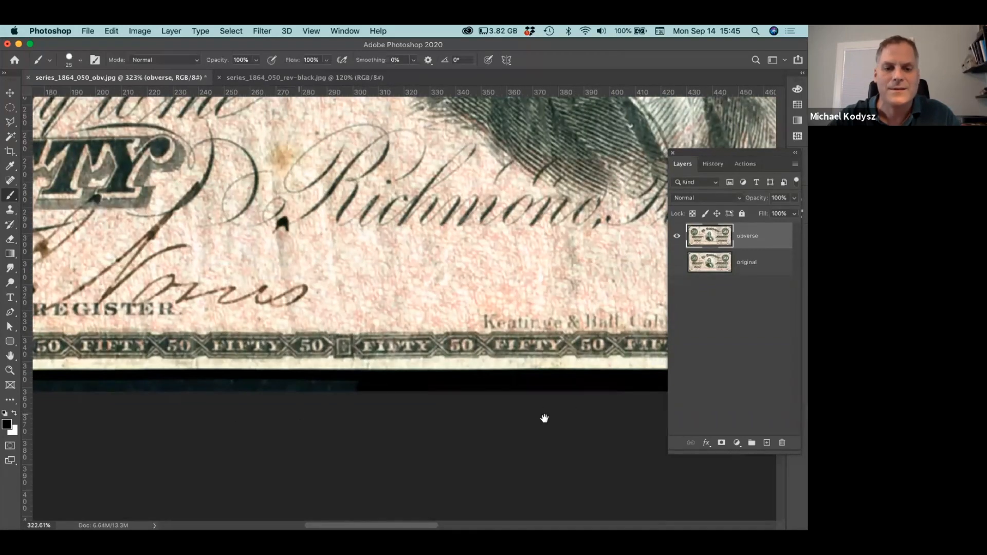
shift+click(292, 393)
drag(250, 410, 539, 412)
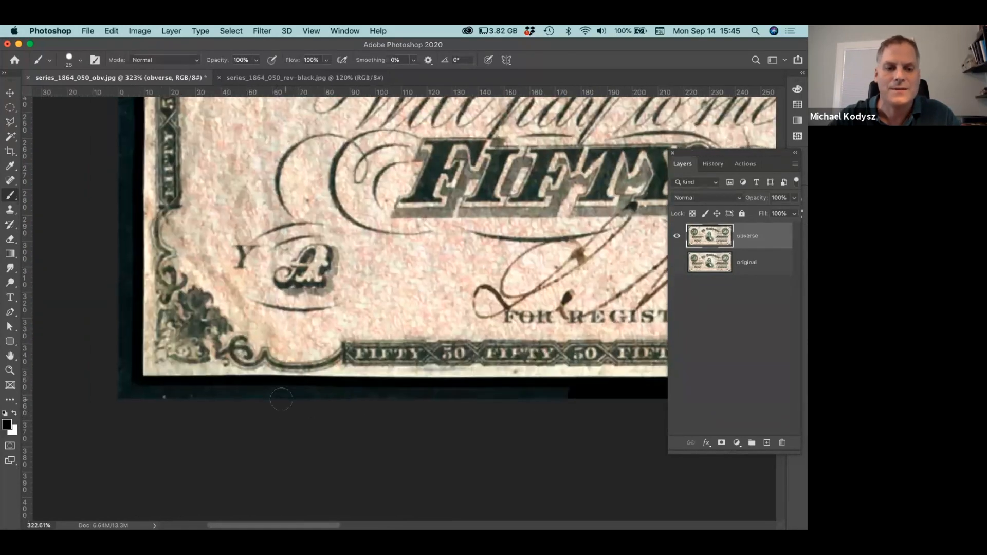
shift+click(281, 397)
shift+click(128, 396)
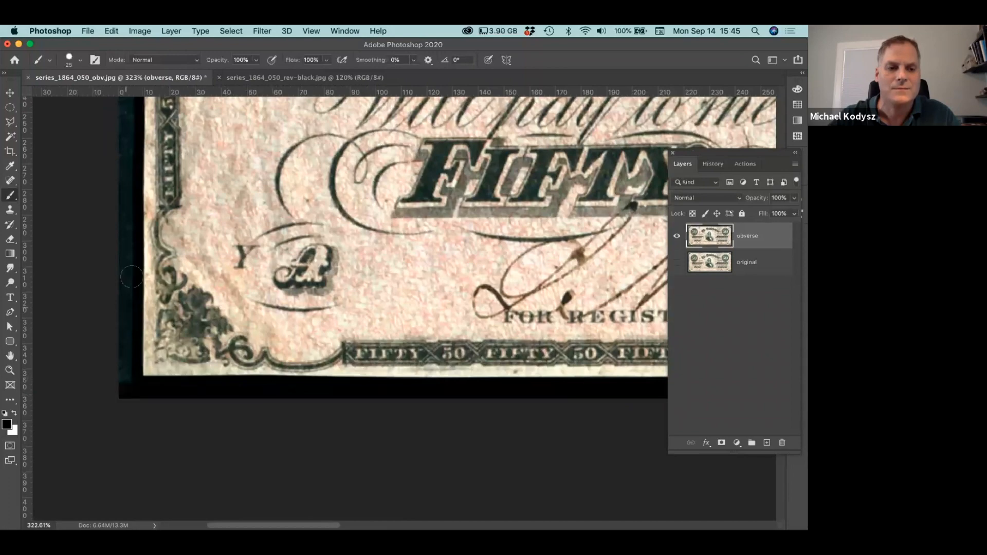
Paint the leftover outer strip of the left border black from the lower-left corner up to the top.
shift+click(125, 176)
key(space)
drag(247, 184, 349, 472)
shift+click(230, 201)
key(space)
drag(353, 243, 378, 474)
shift+click(251, 187)
key(space)
drag(389, 173, 393, 407)
shift+click(257, 234)
Try resizing the canvas to a width of 200 mm anchored at the top centre, and undo the change.
key(super+space)
mouse_move(425, 304)
mouse_down()
mouse_move(340, 303)
mouse_move(375, 302)
mouse_move(488, 335)
mouse_up()
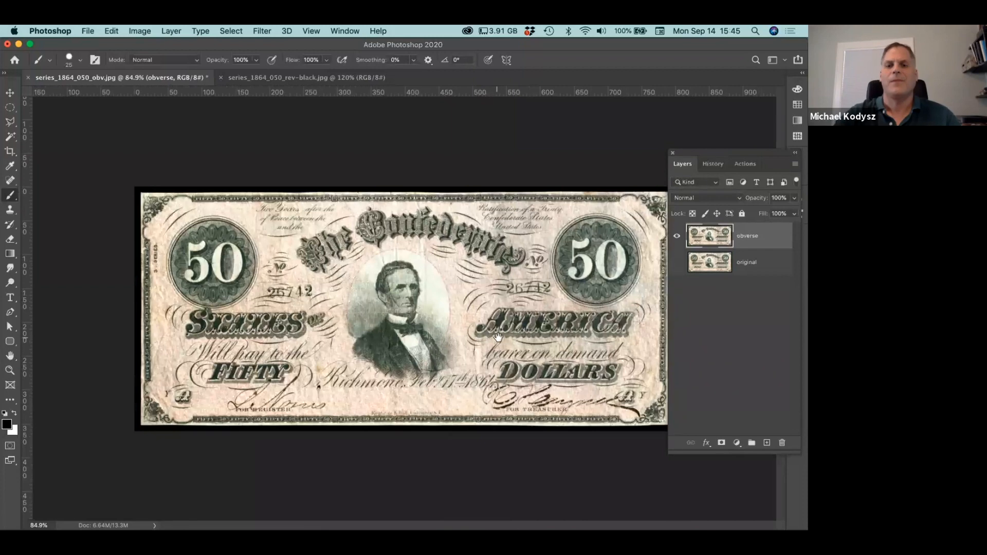
key(super+space)
drag(439, 294, 431, 290)
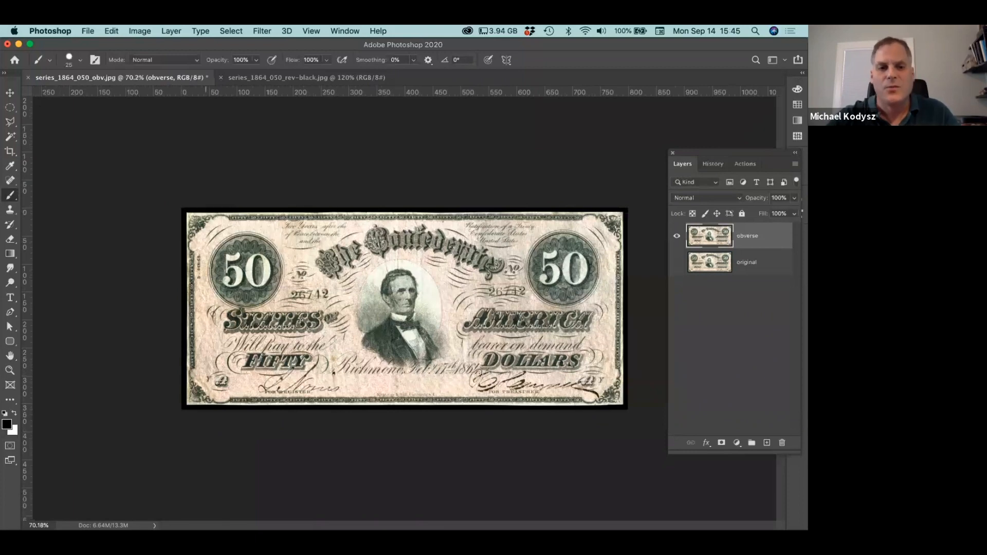
key(super+space)
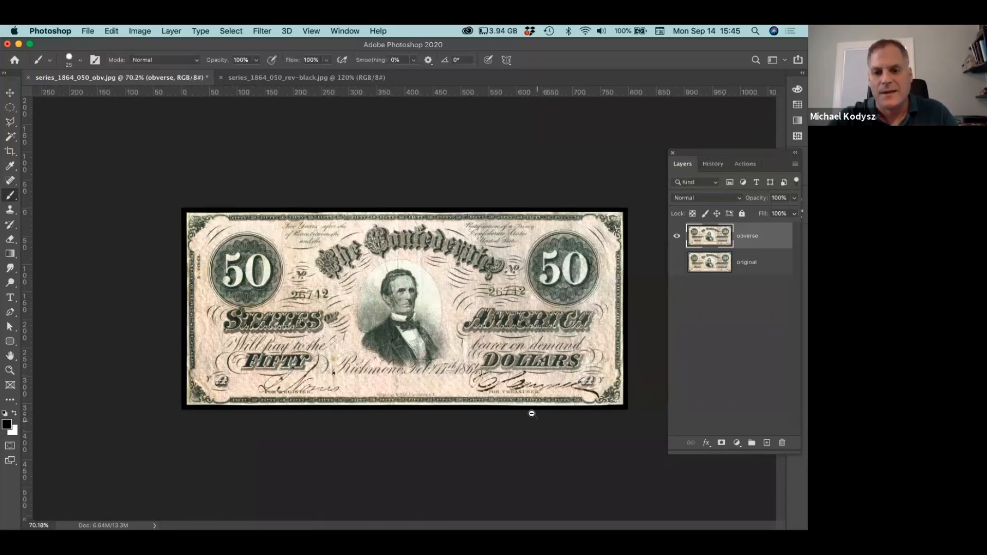
drag(530, 414, 532, 399)
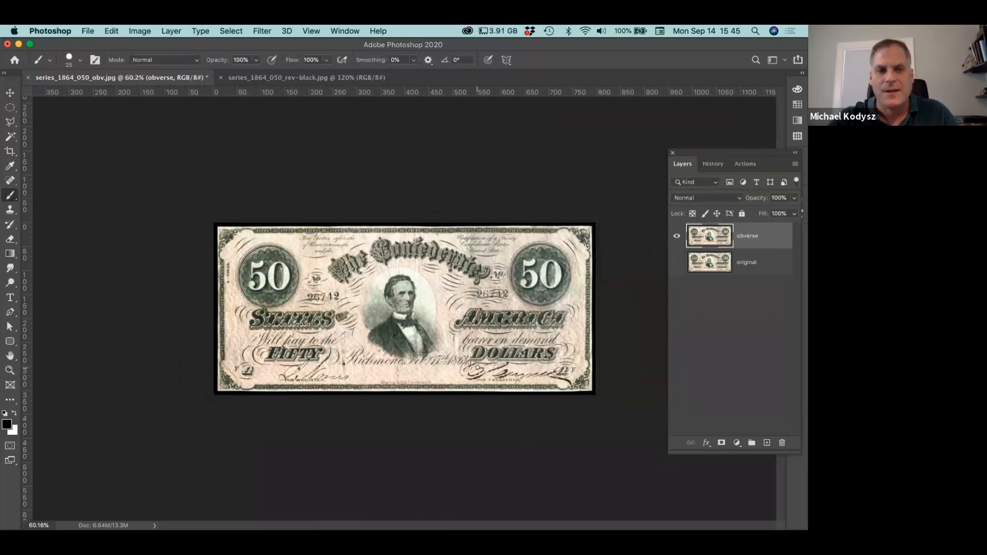
click(139, 31)
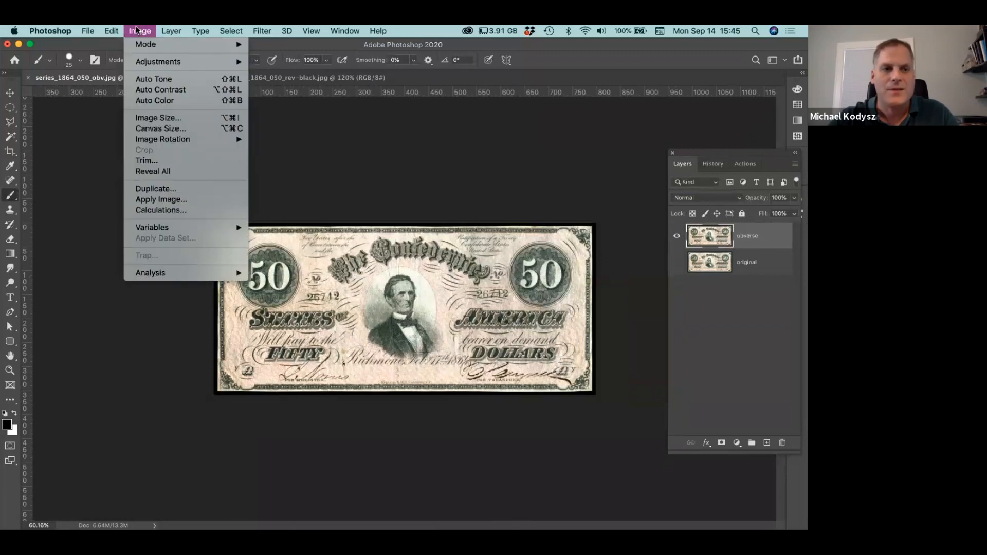
click(147, 129)
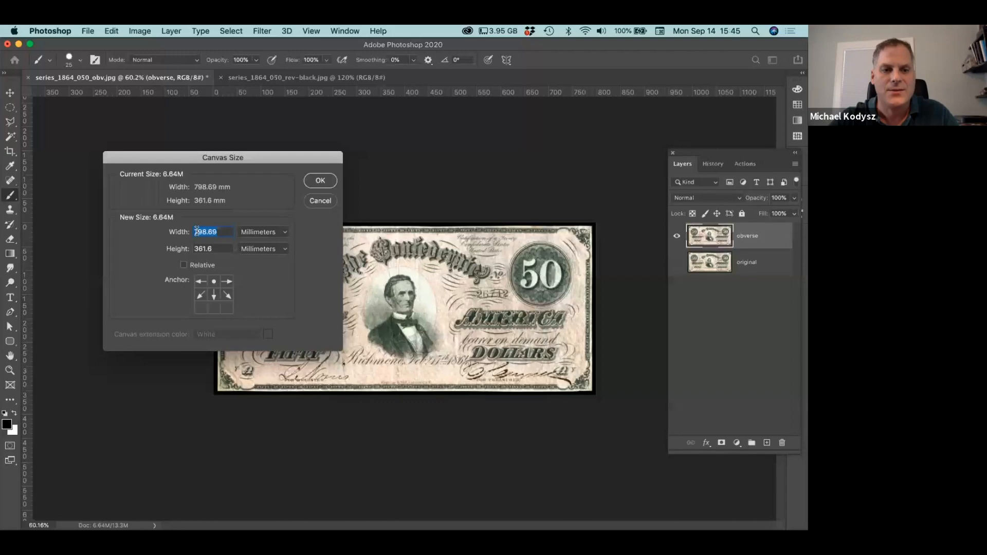
text(200)
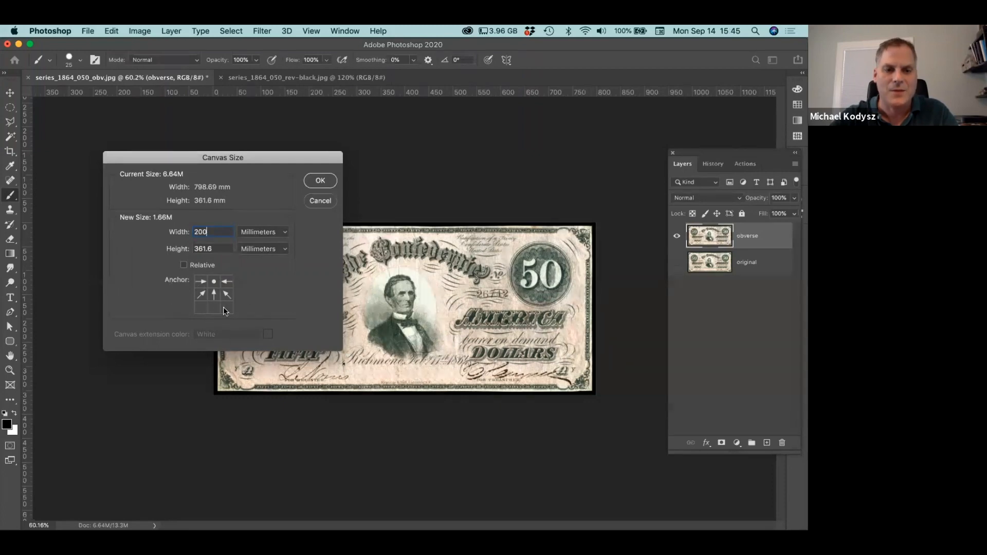
click(329, 182)
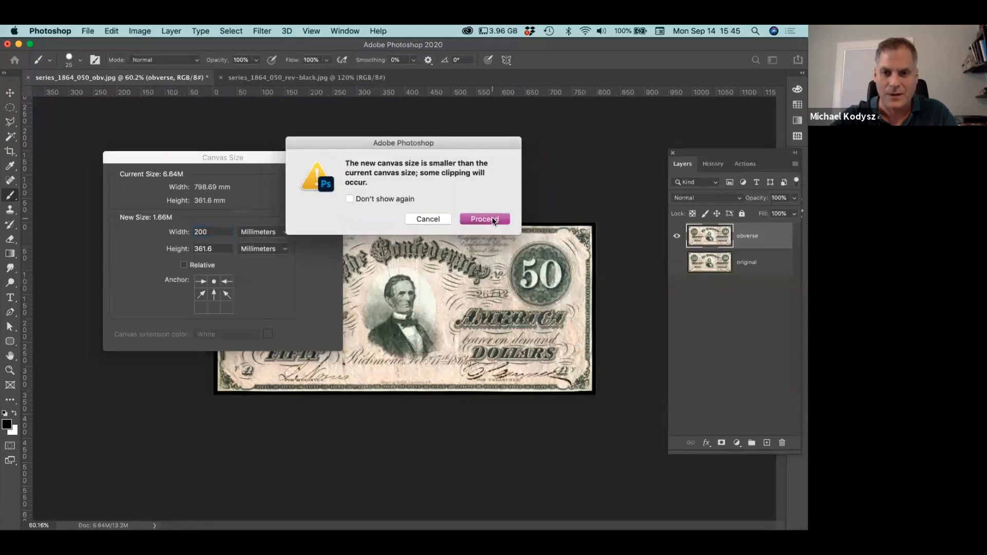
click(492, 216)
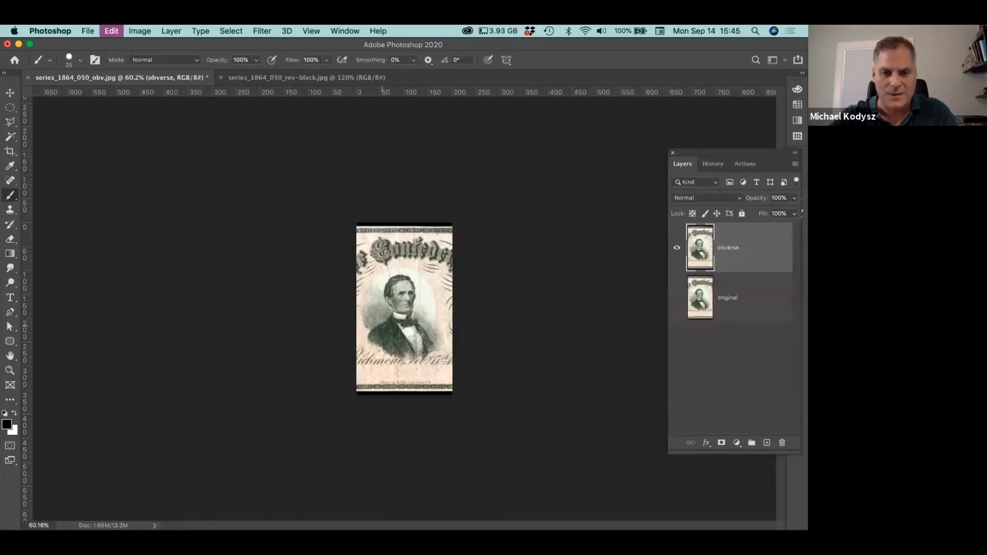
key(super+z)
Extend the canvas downward by setting its height to 200 percent, anchored at the top centre, with the width at 100 percent.
click(140, 30)
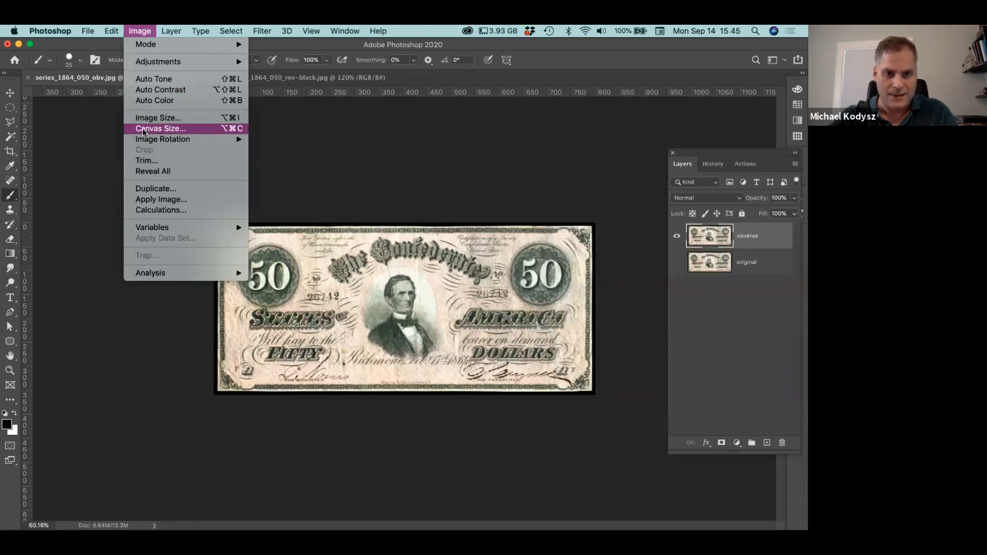
click(143, 132)
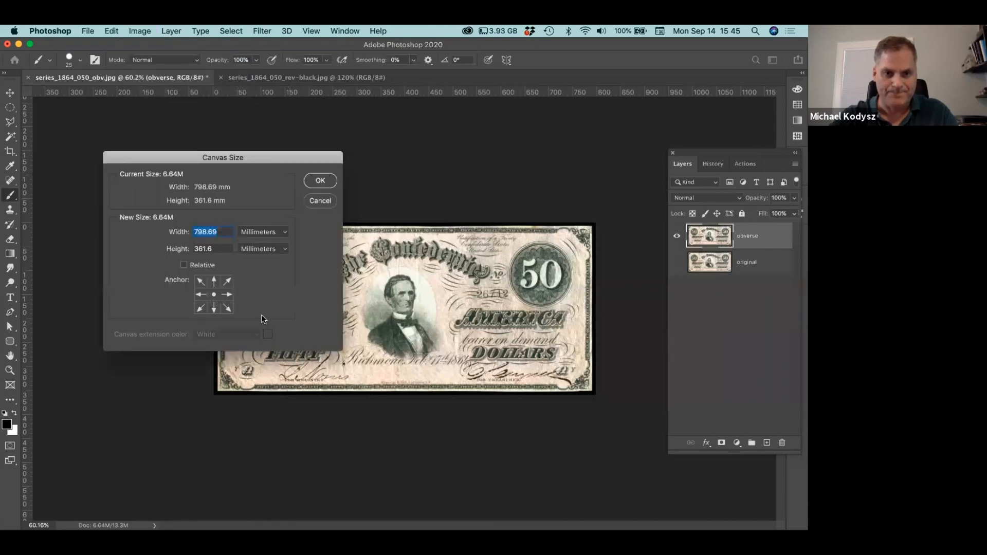
click(251, 232)
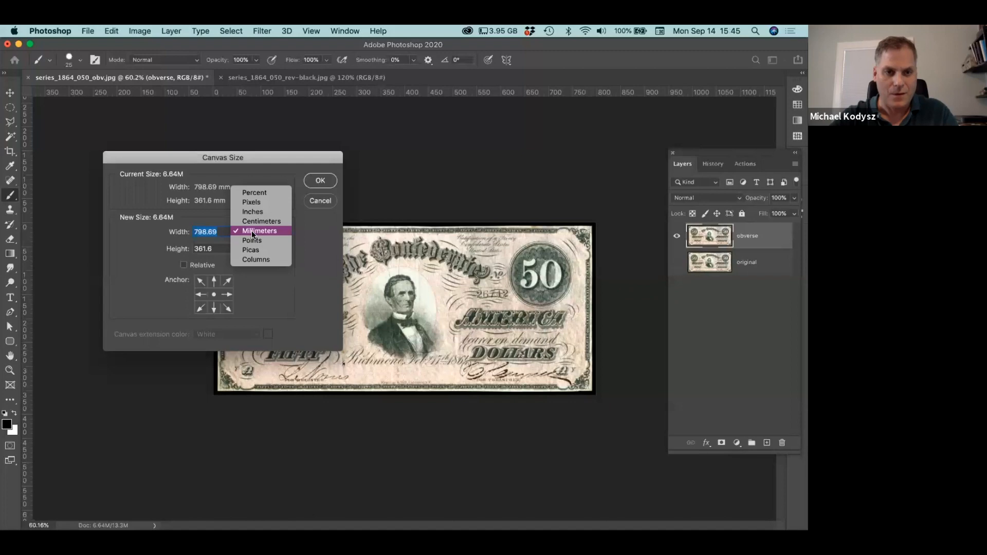
click(251, 233)
click(250, 249)
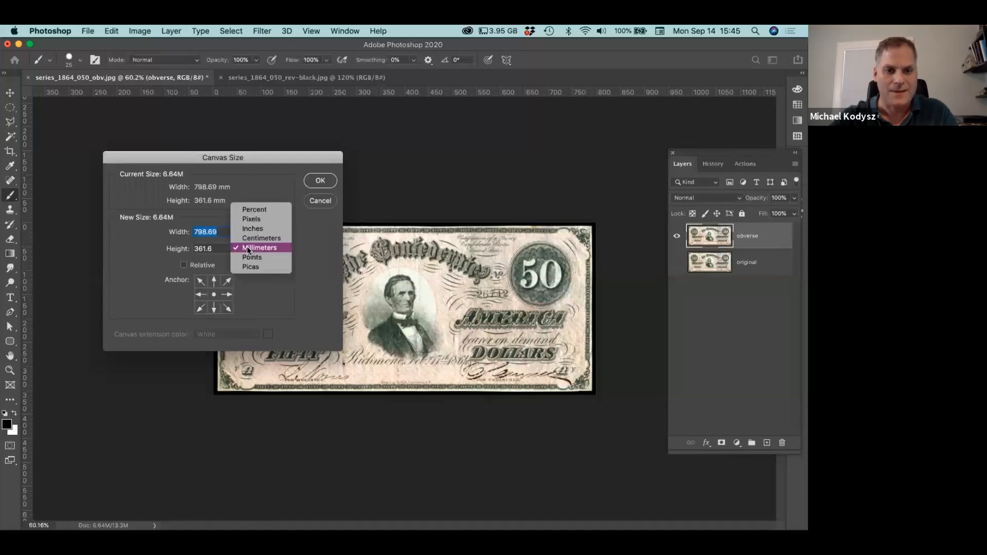
click(251, 208)
text(2000)
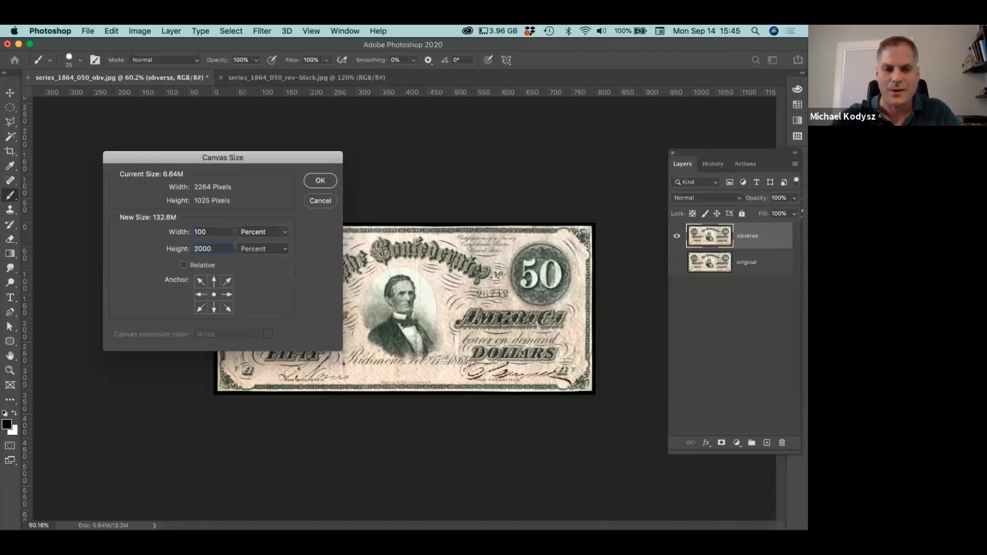
key(BackSpace)
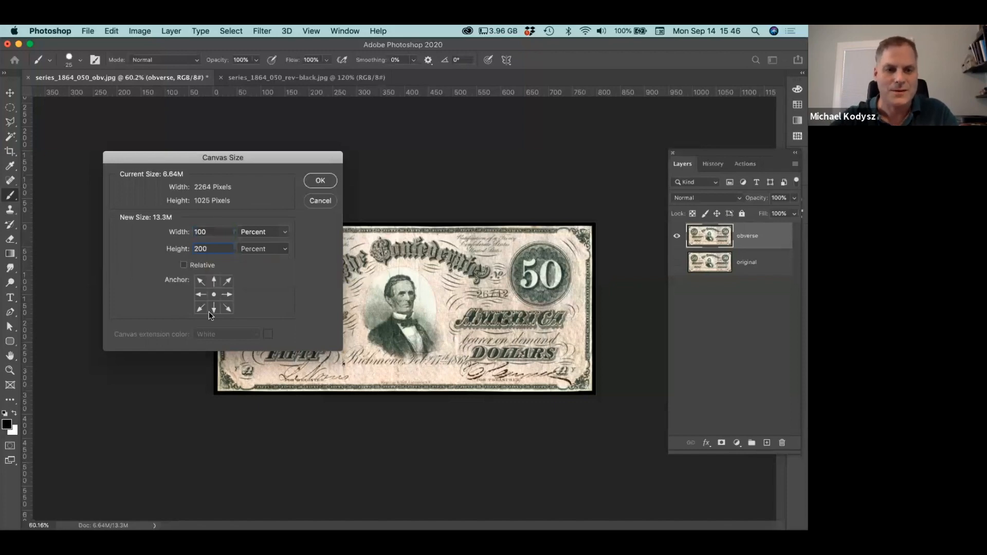
click(320, 181)
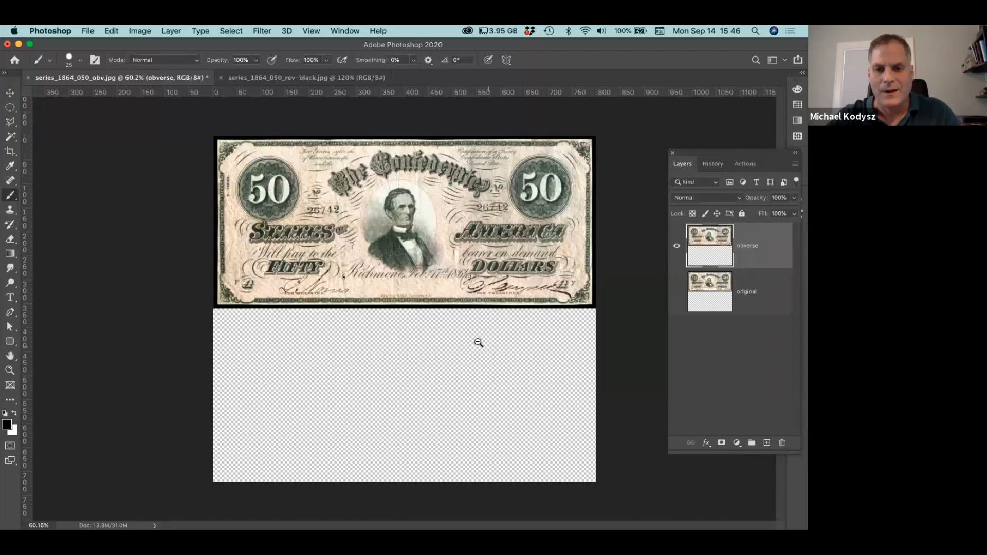
Add a new layer between the obverse and original layers and name it "background".
drag(477, 341, 473, 339)
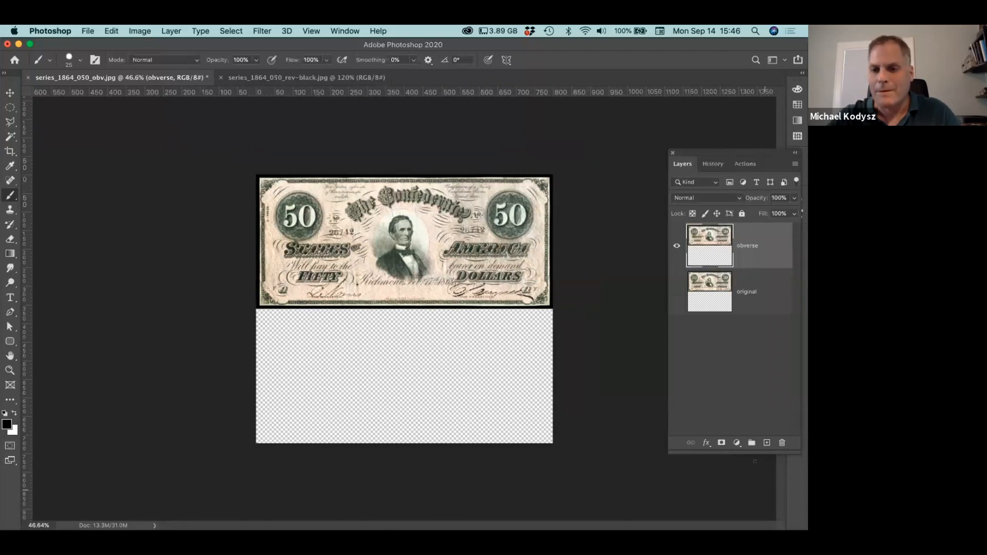
click(767, 443)
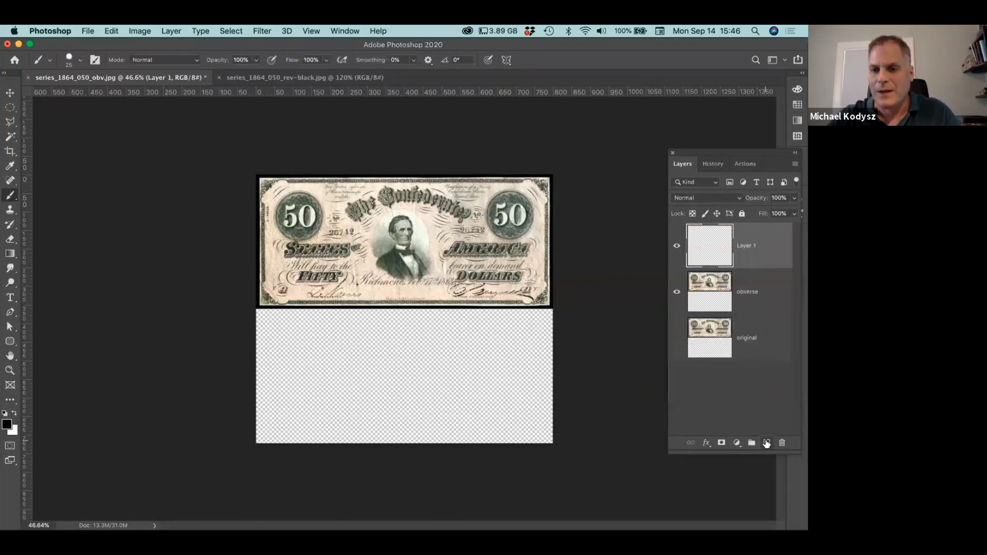
drag(744, 230, 747, 305)
double_click(747, 291)
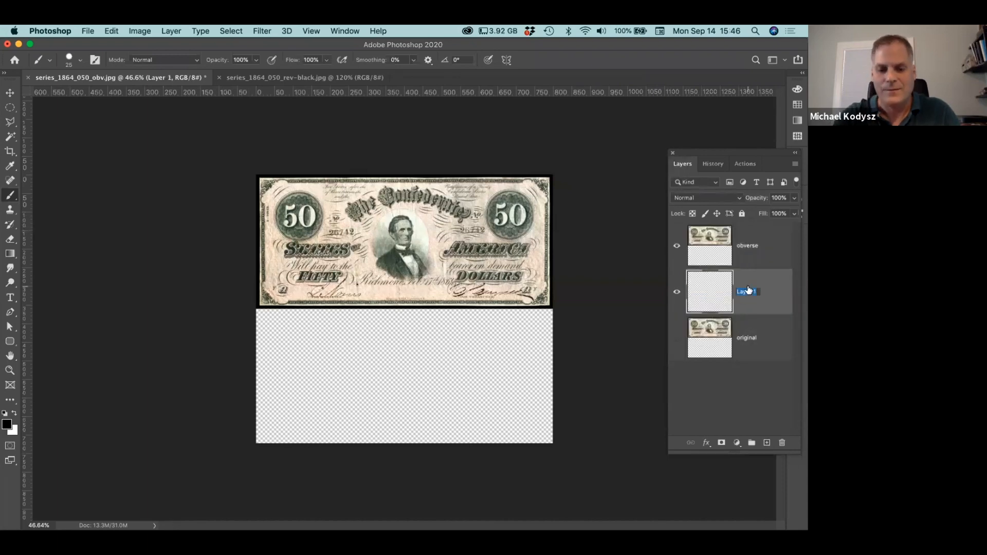
text(backround)
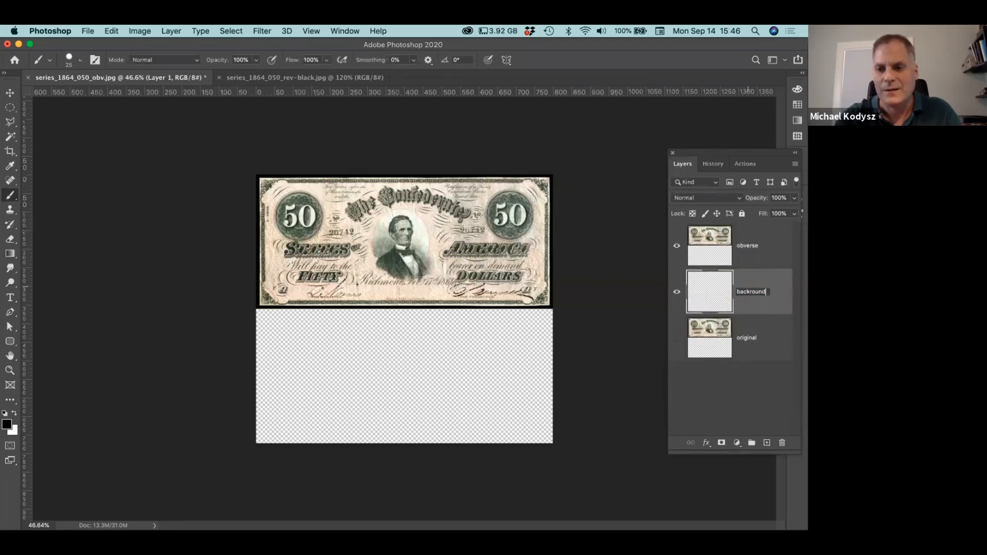
key(Return)
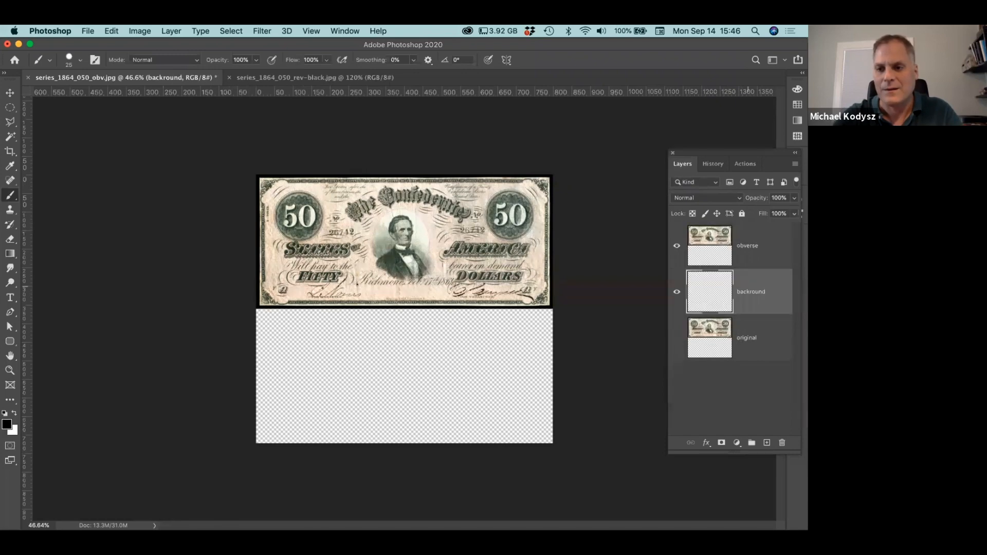
double_click(751, 292)
click(750, 292)
text(g)
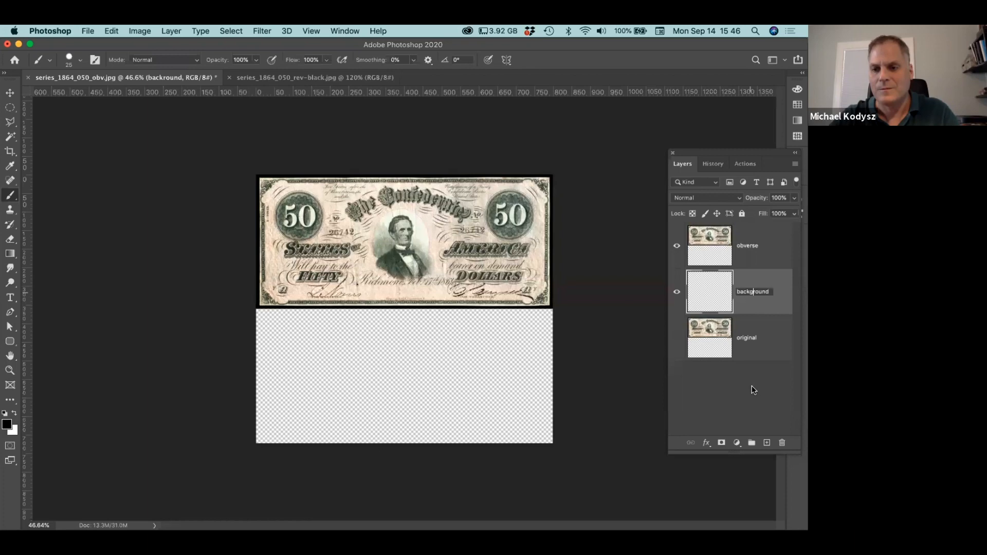
key(Return)
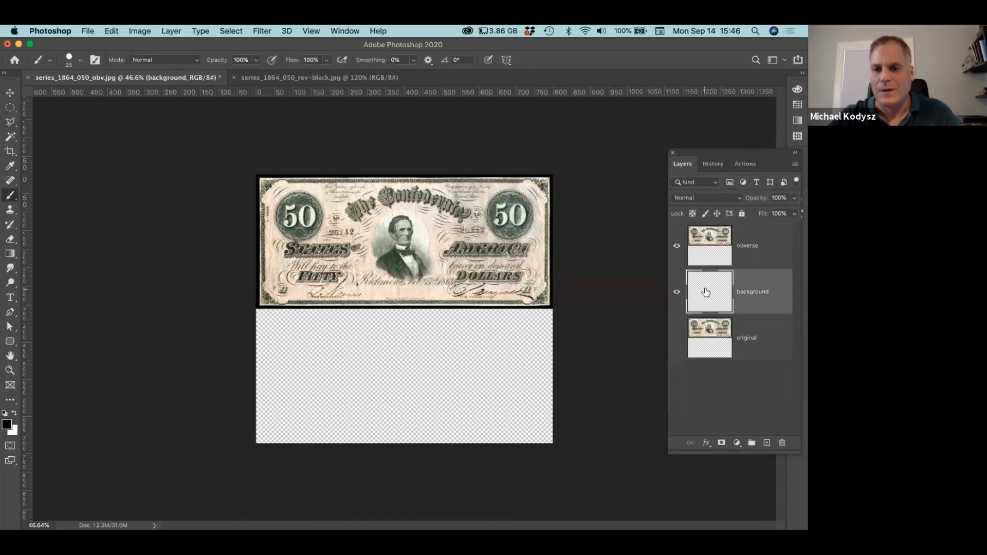
Select the whole canvas, fill the background layer with black at 100% opacity, and clear the selection.
key(super+a)
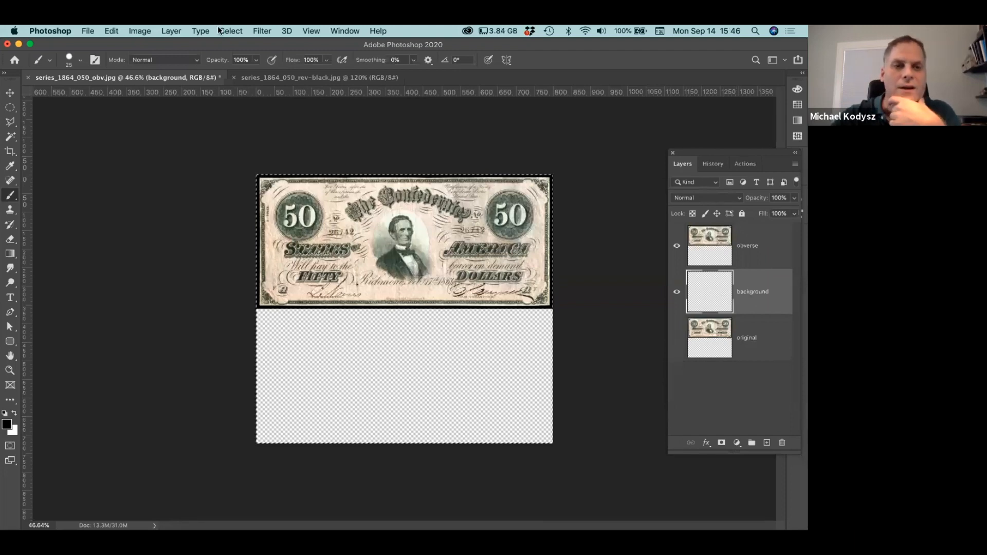
click(111, 31)
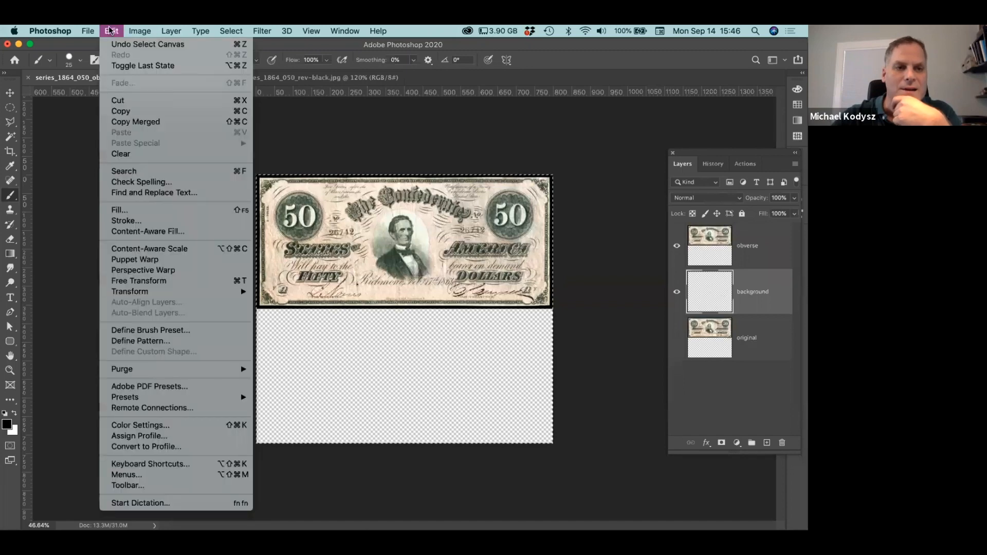
click(117, 211)
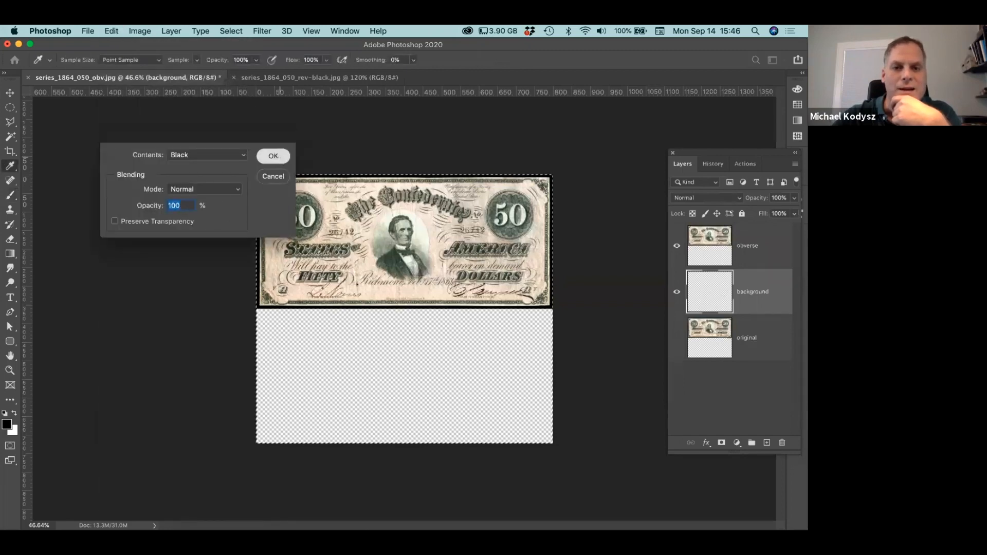
click(281, 156)
key(super+d)
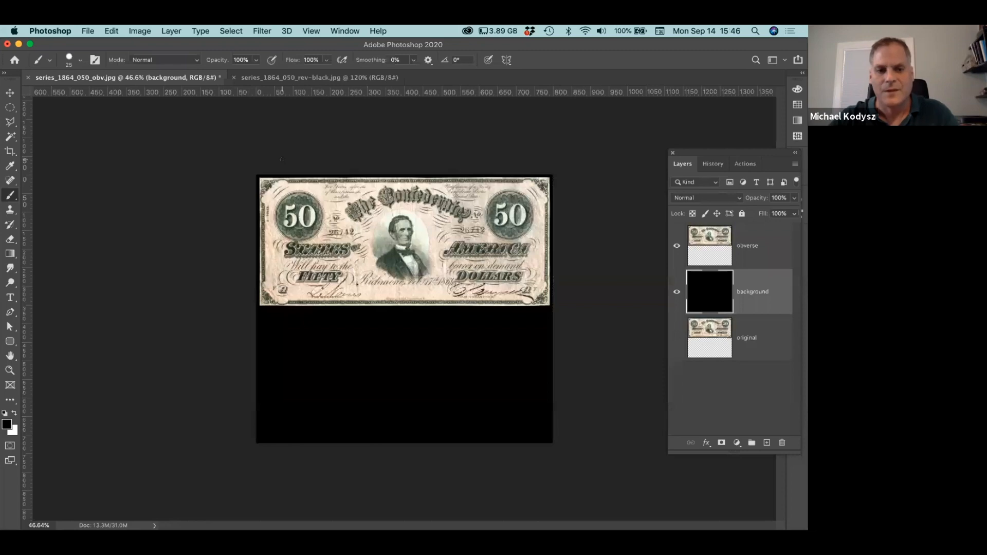
Copy the reverse scan from series_1864_050_rev-black.jpg into the obverse document, place it directly beneath the obverse note, and deselect its layer.
click(284, 76)
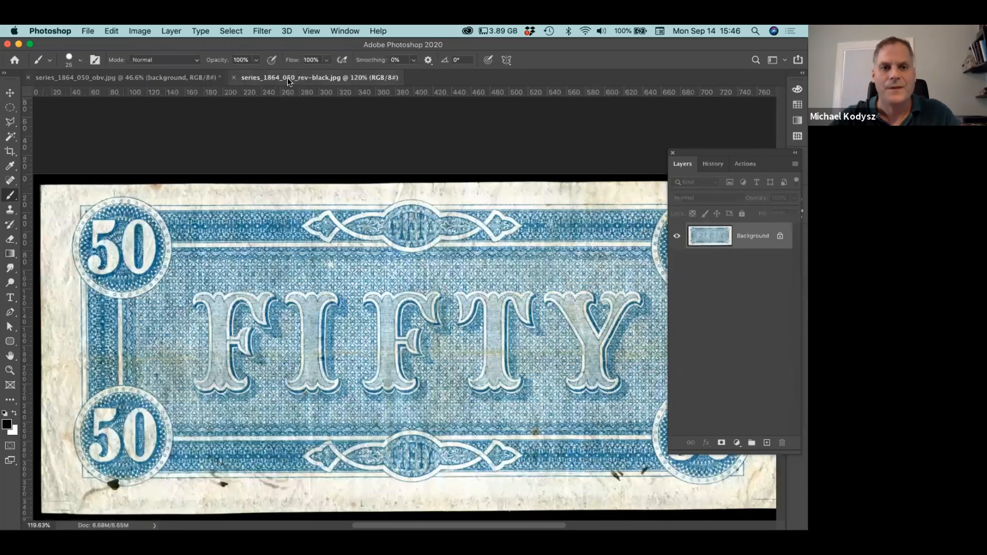
drag(481, 60, 505, 130)
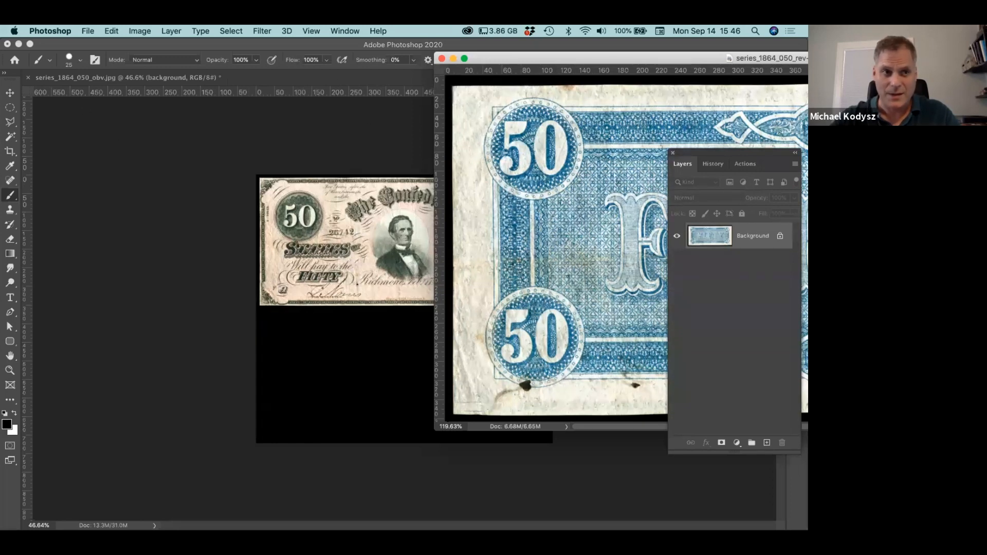
click(9, 95)
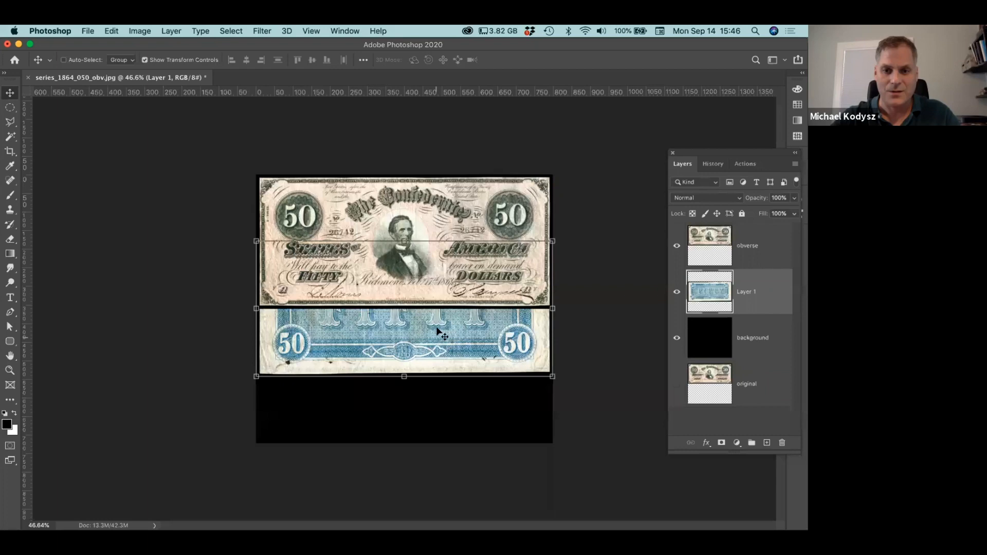
drag(433, 364, 432, 391)
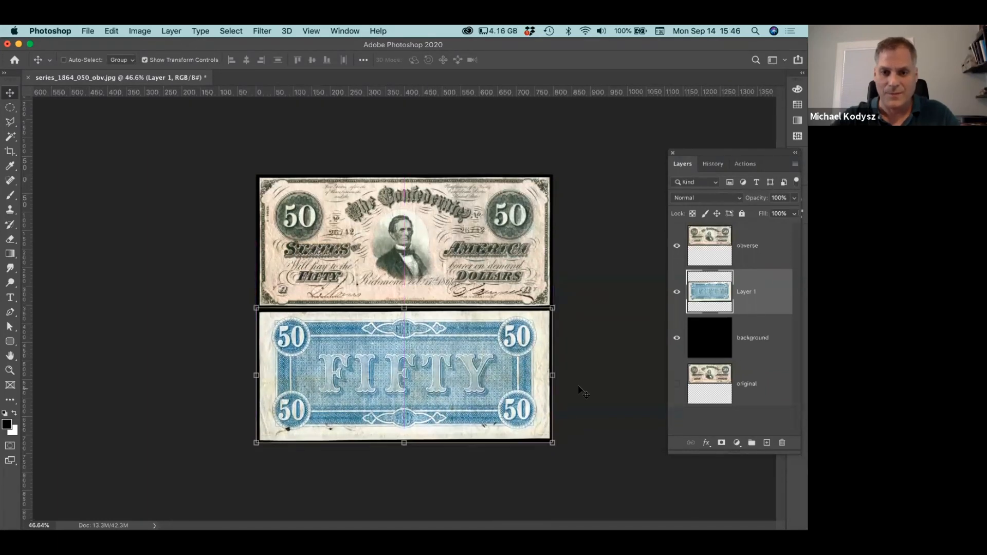
click(692, 422)
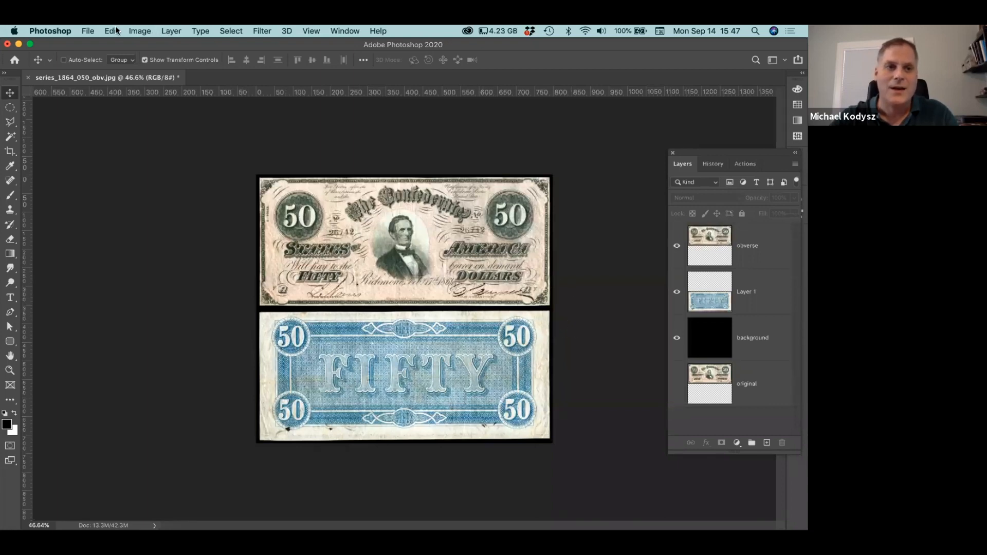
Enlarge the canvas to 110 percent in both width and height, anchored at the centre.
click(129, 31)
click(138, 129)
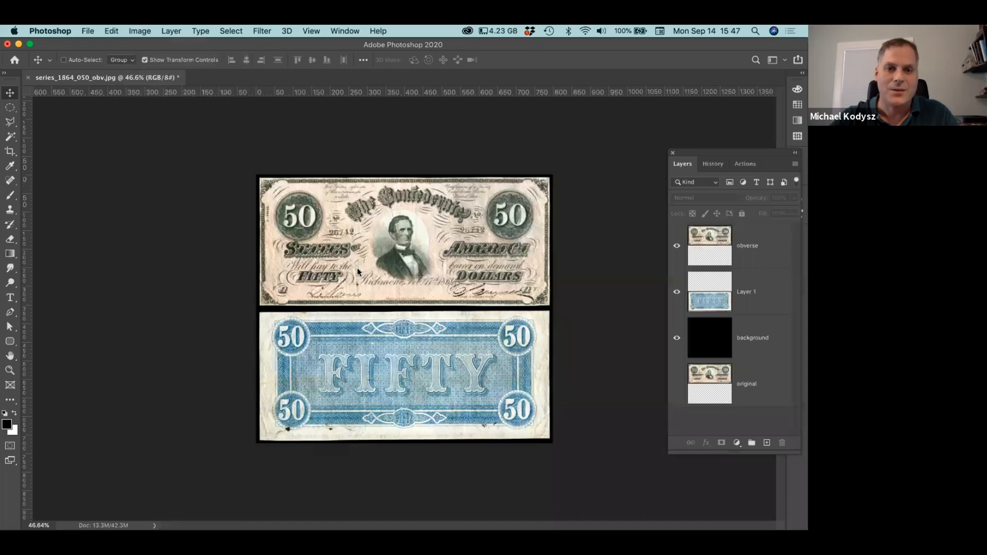
click(263, 234)
click(263, 192)
double_click(200, 233)
text(110)
click(198, 247)
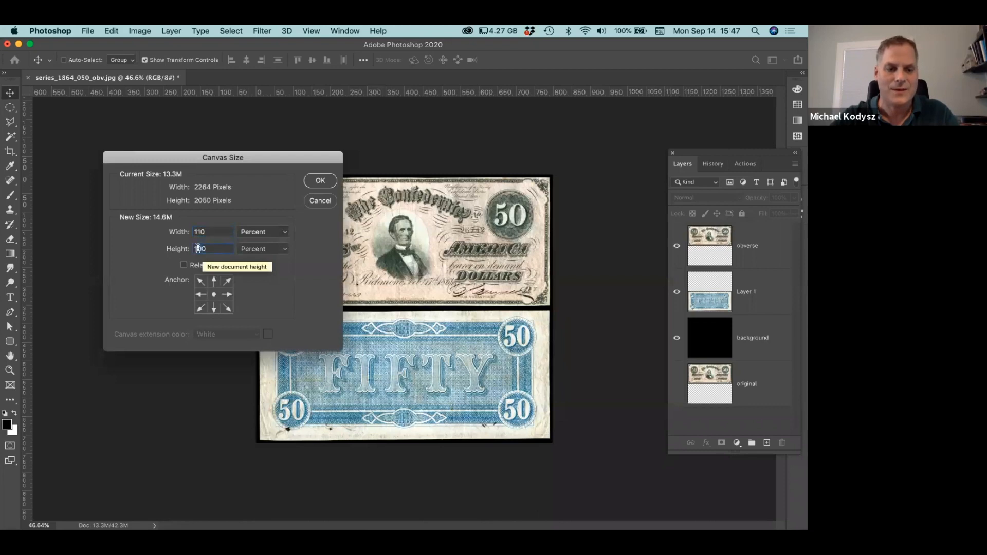
key(Delete)
text(1)
click(320, 181)
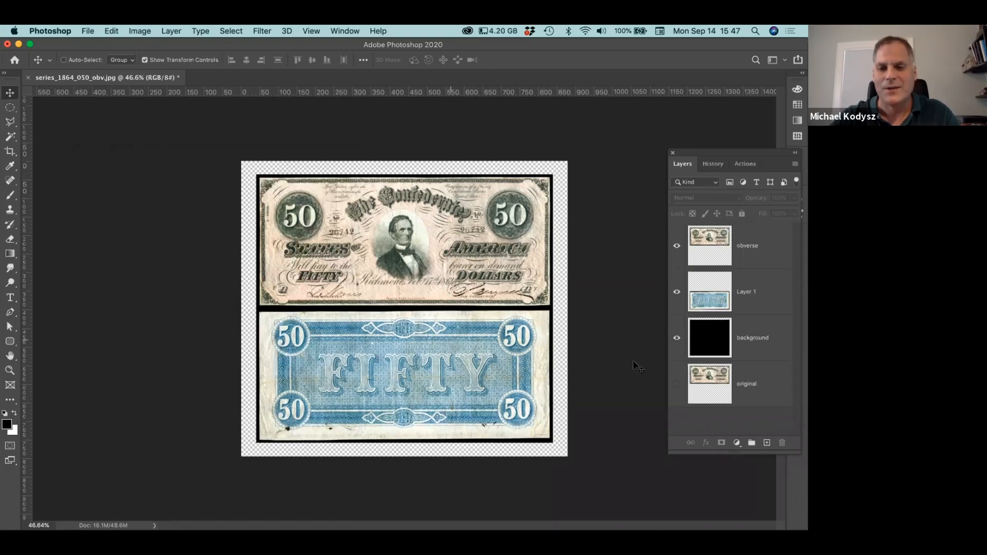
Fill the background layer with black at 100% opacity across the whole enlarged canvas, clearing the selection and deselecting the layer.
click(704, 341)
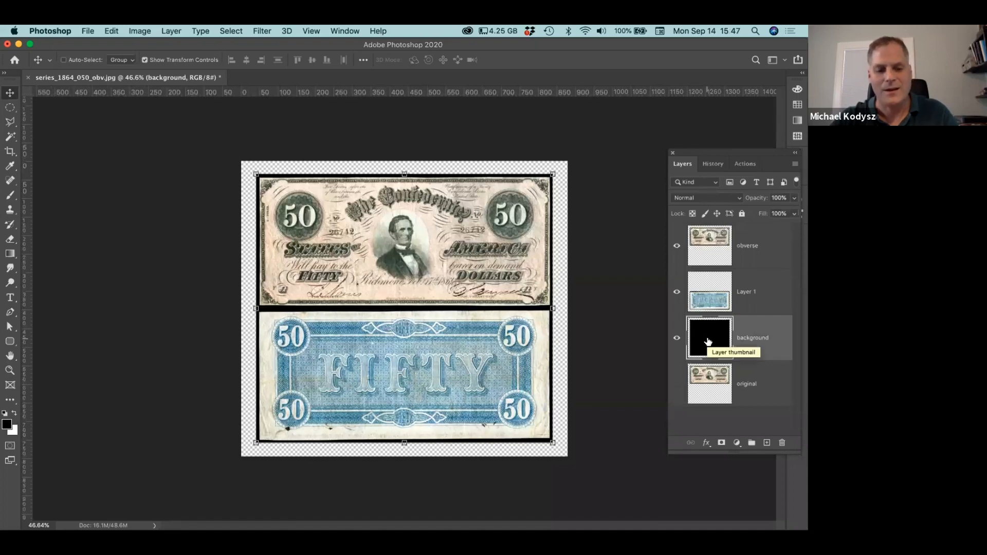
key(super+a)
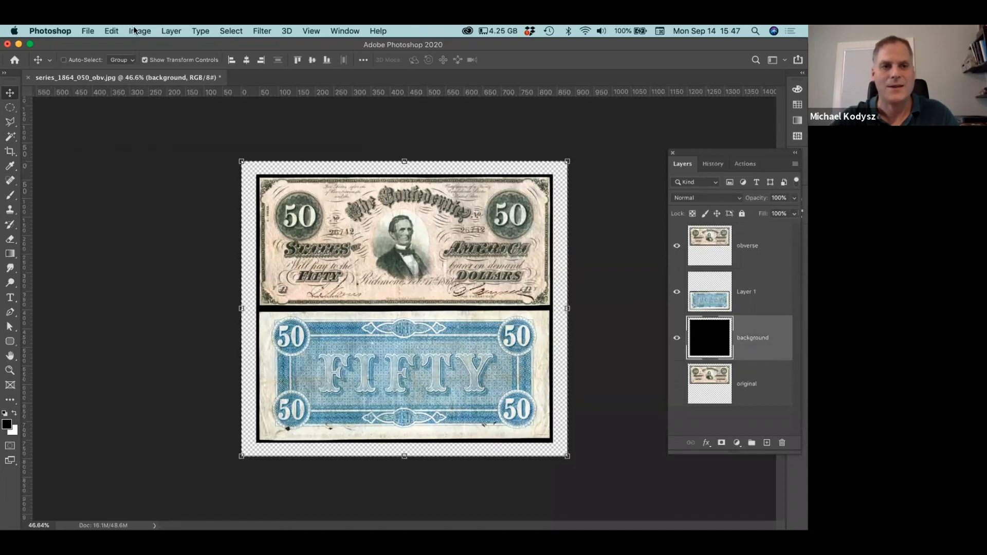
click(111, 31)
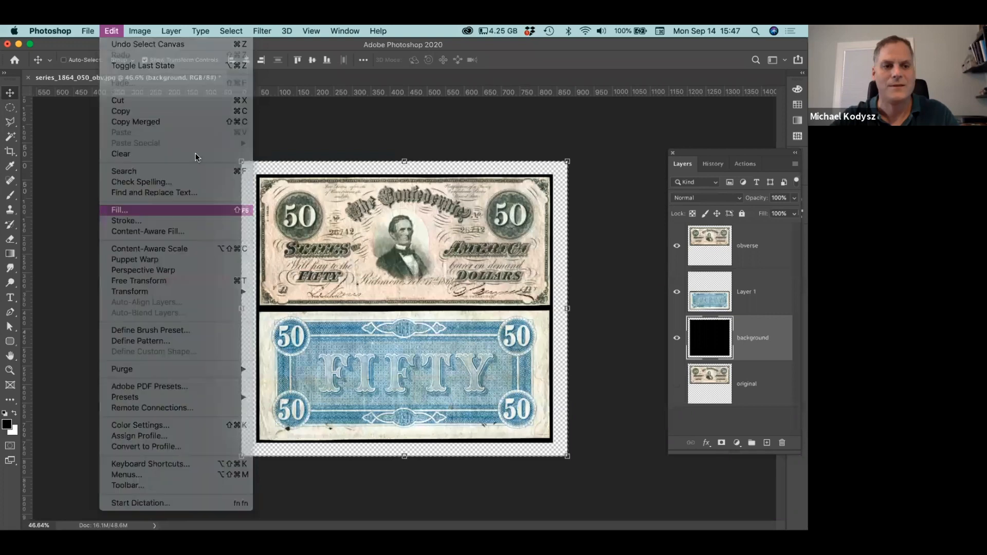
click(195, 210)
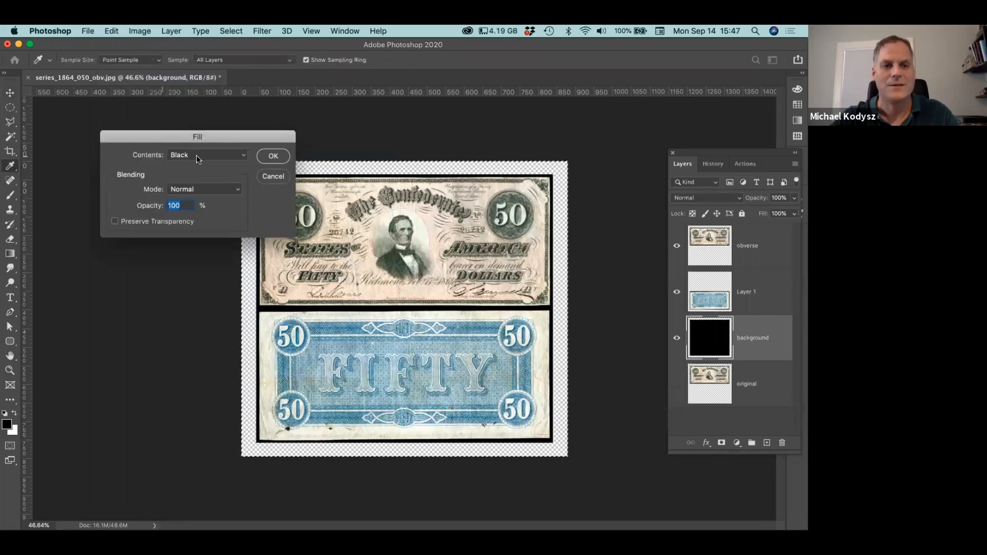
click(273, 156)
key(super+d)
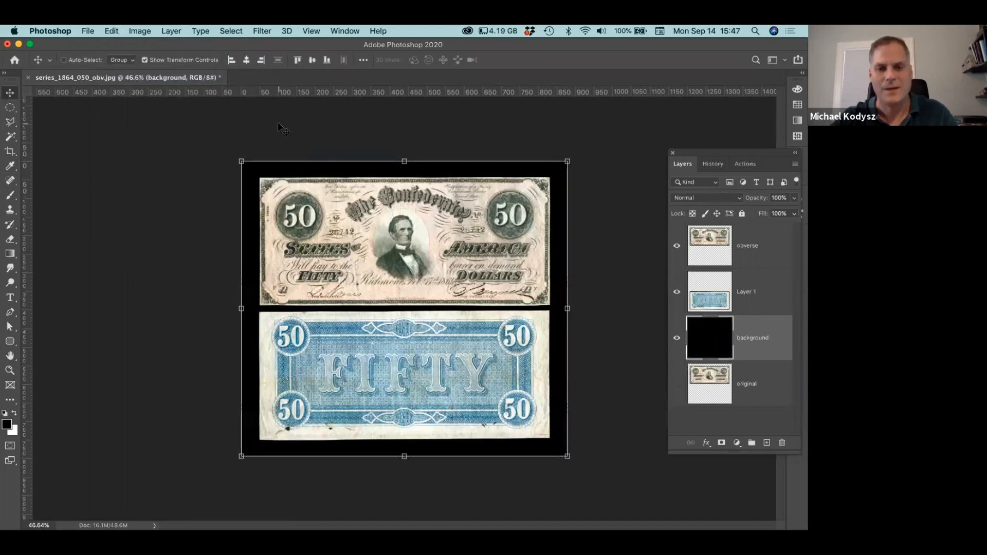
click(690, 418)
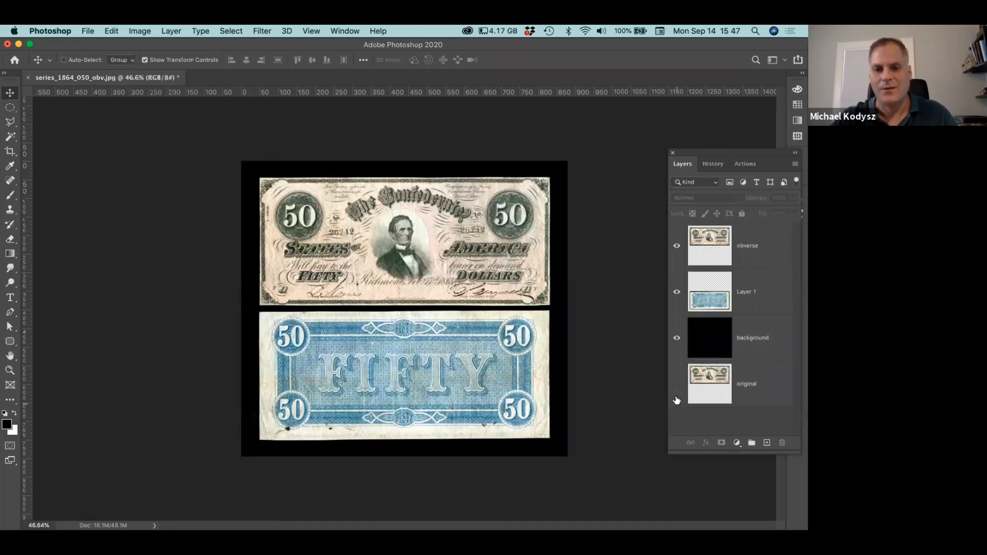
Move the reverse note slightly down to widen the gap, and shift both notes together slightly up to centre them vertically.
drag(448, 295, 450, 297)
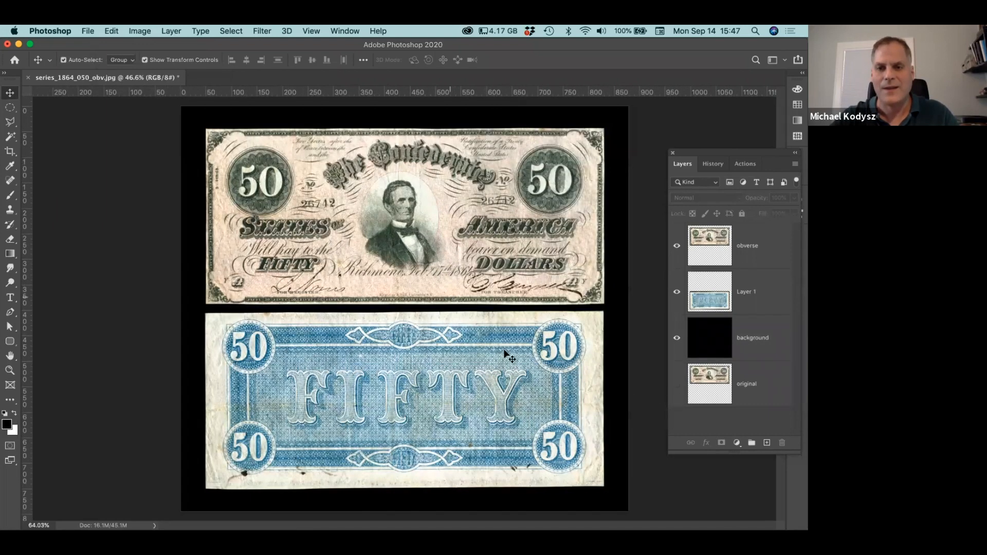
drag(519, 330, 493, 319)
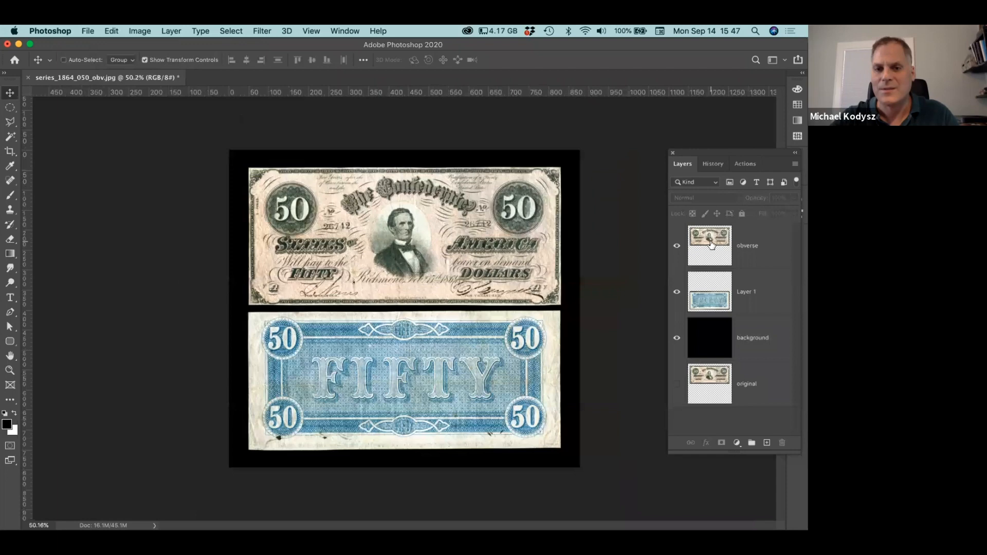
click(709, 299)
drag(486, 353, 487, 362)
shift+click(748, 246)
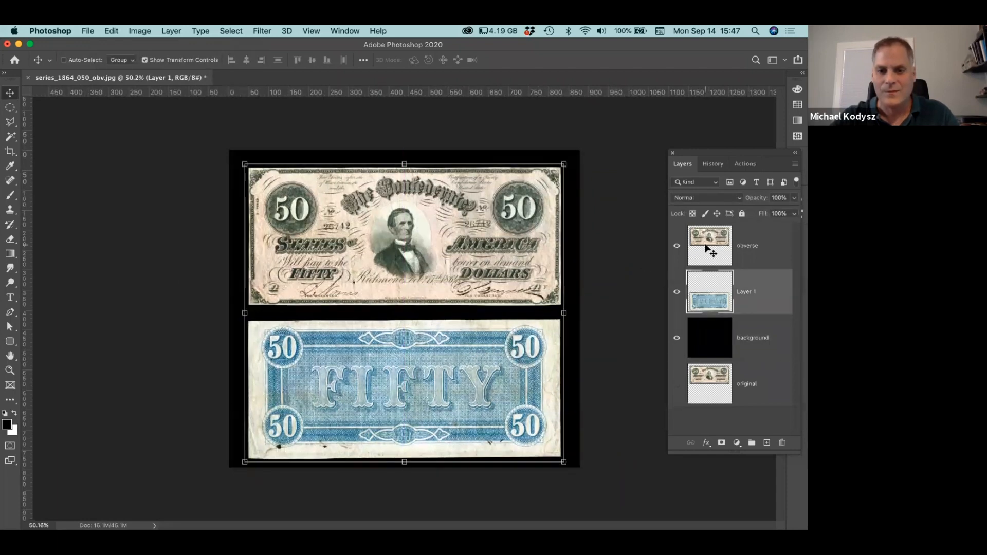
drag(519, 273, 519, 272)
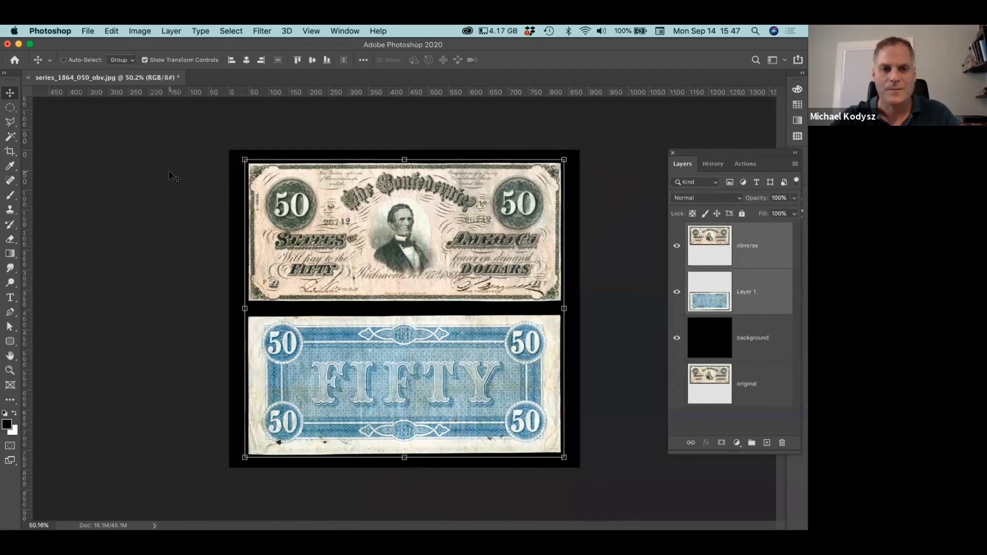
Crop the canvas slightly on its left and right sides to even out the black margin around the notes.
click(10, 152)
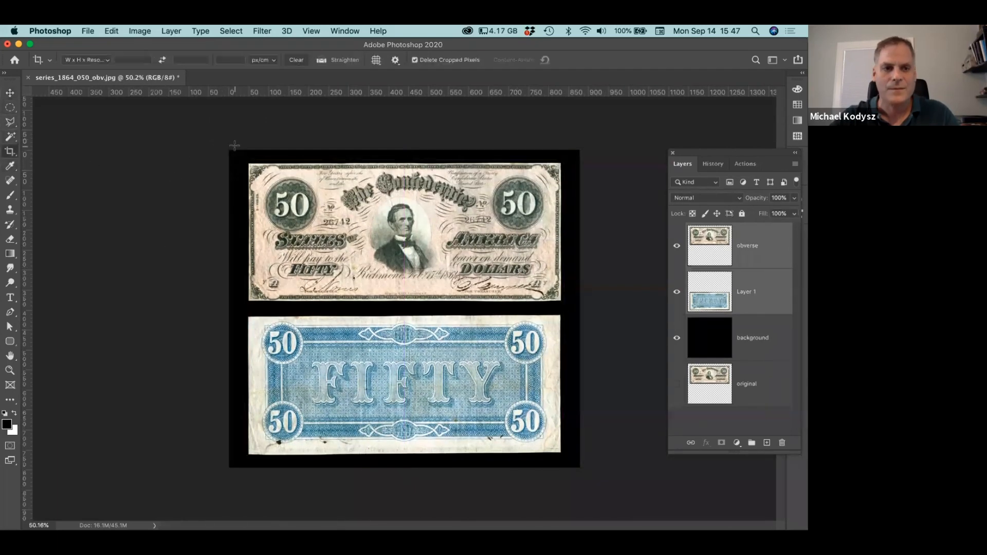
drag(428, 452, 571, 517)
drag(571, 467, 571, 467)
key(Return)
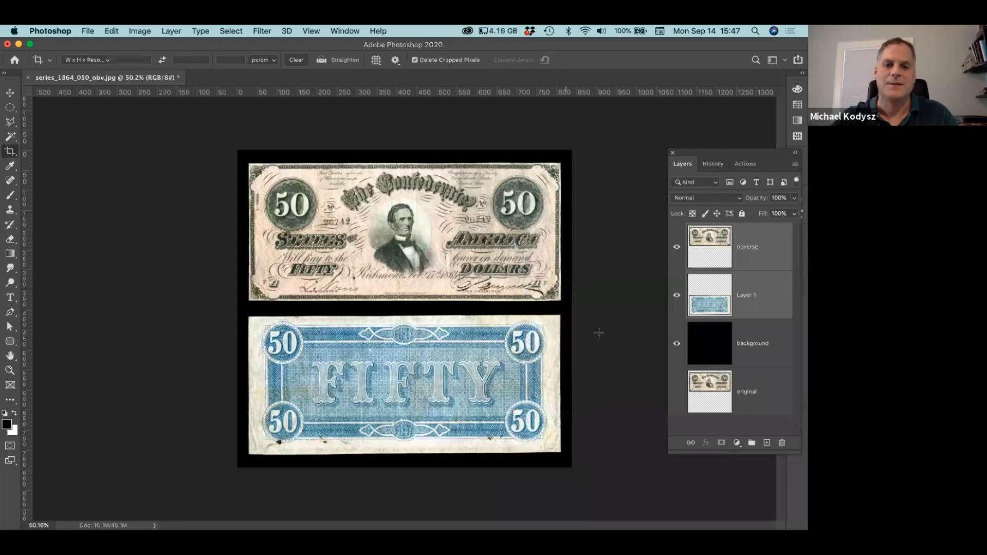
key(super+minus)
key(super+0)
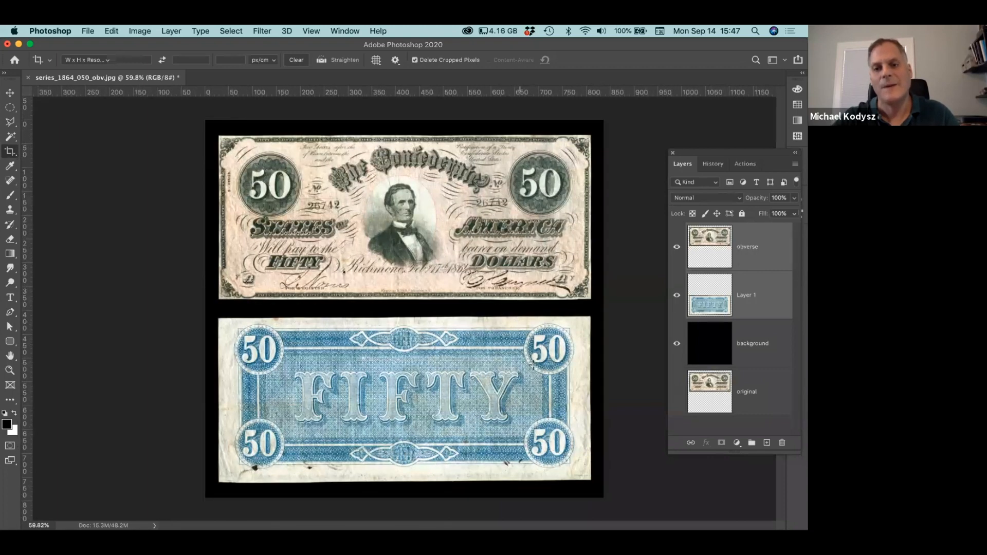
Save the layered composite in Photoshop format as demo_03.psd in the 03_Composite_PaperMoney folder.
click(72, 31)
mouse_move(86, 31)
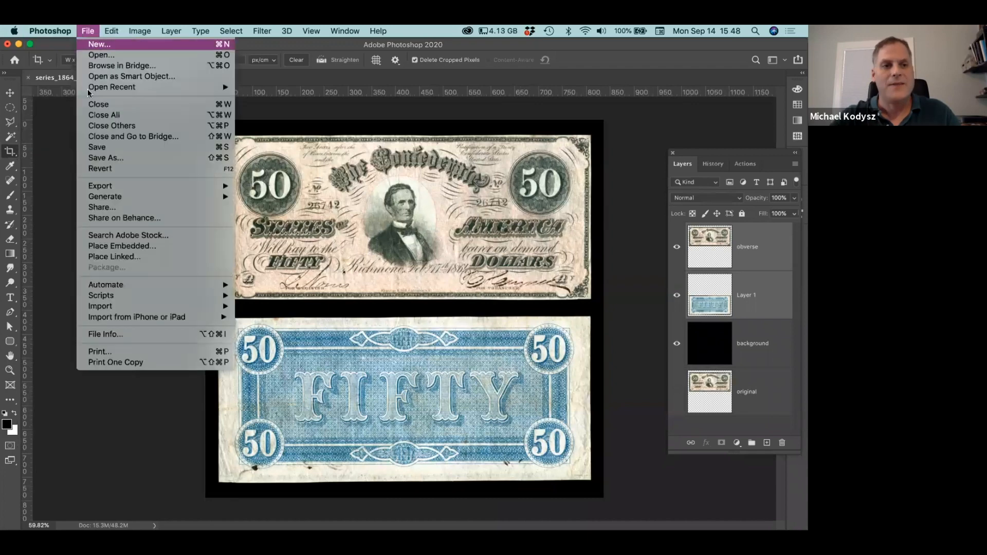
click(89, 158)
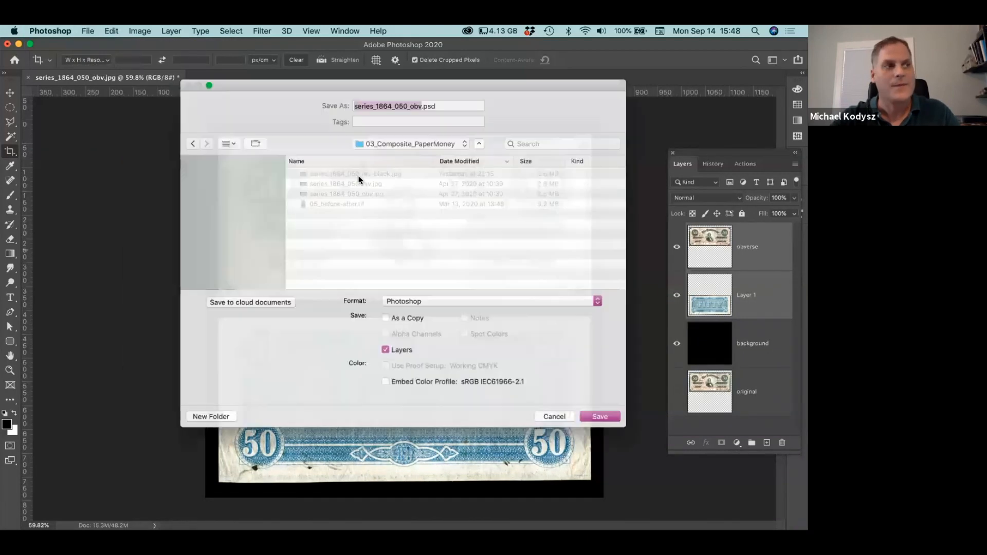
text(demo)
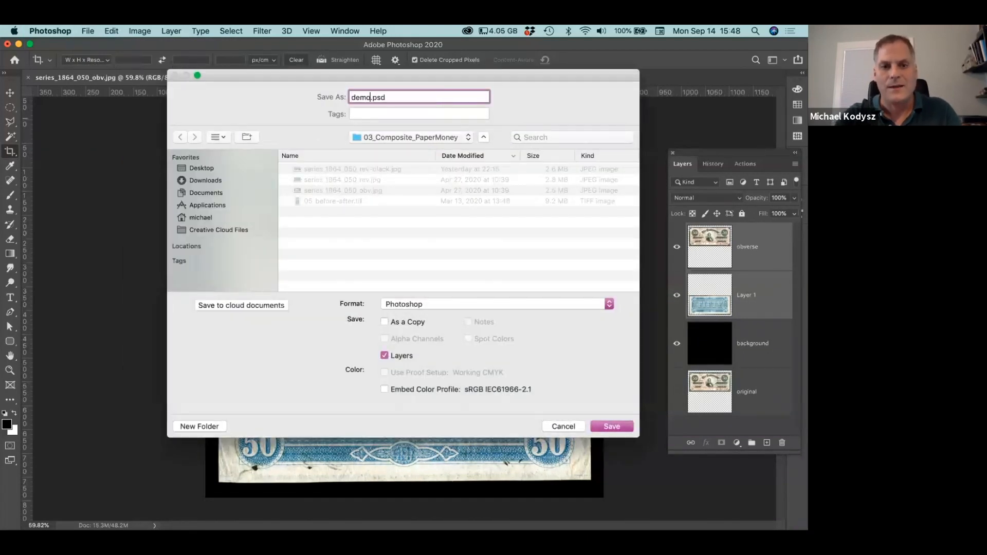
text(_03)
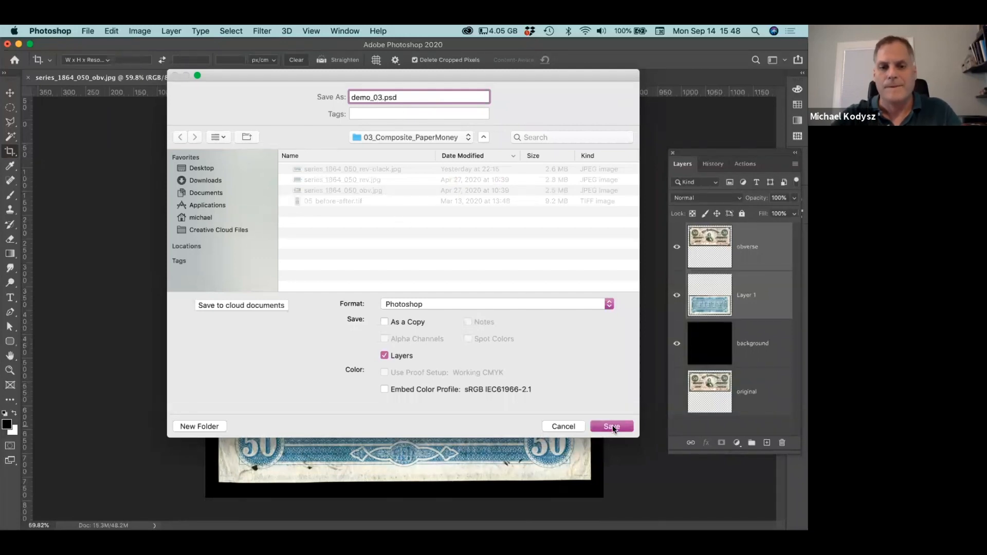
click(613, 428)
key(Return)
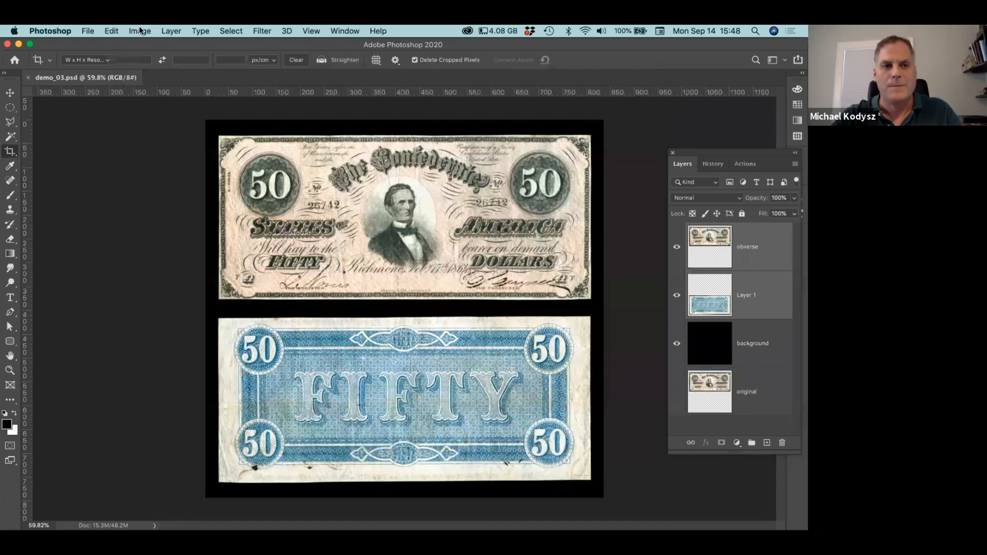
Check the composite's pixel dimensions and resolution in Image Size without changing them.
click(141, 30)
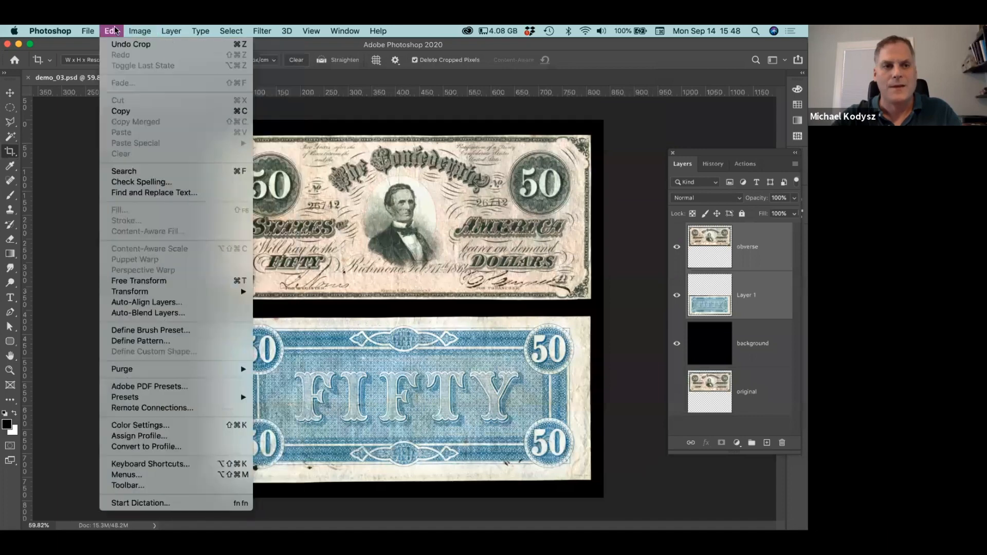
click(139, 31)
click(12, 93)
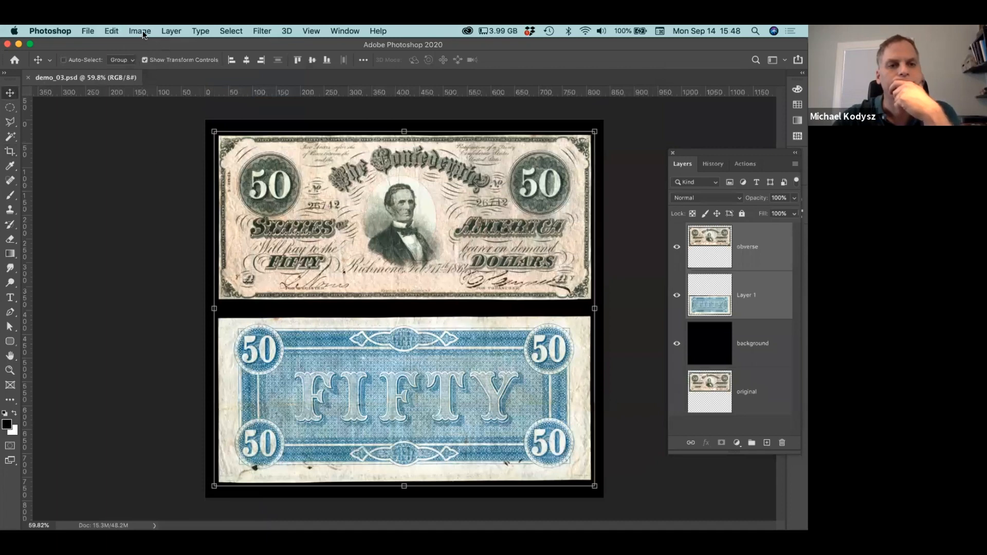
click(140, 31)
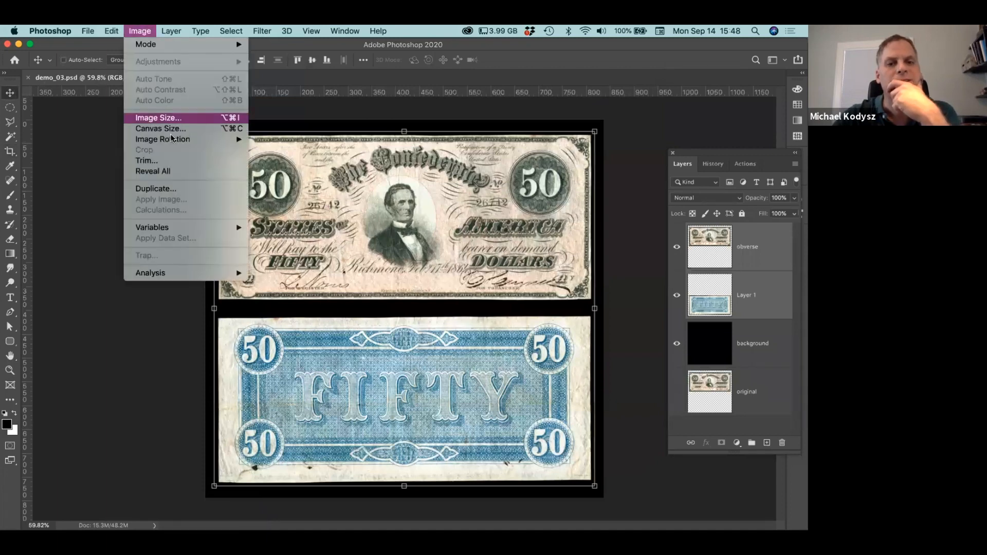
click(154, 118)
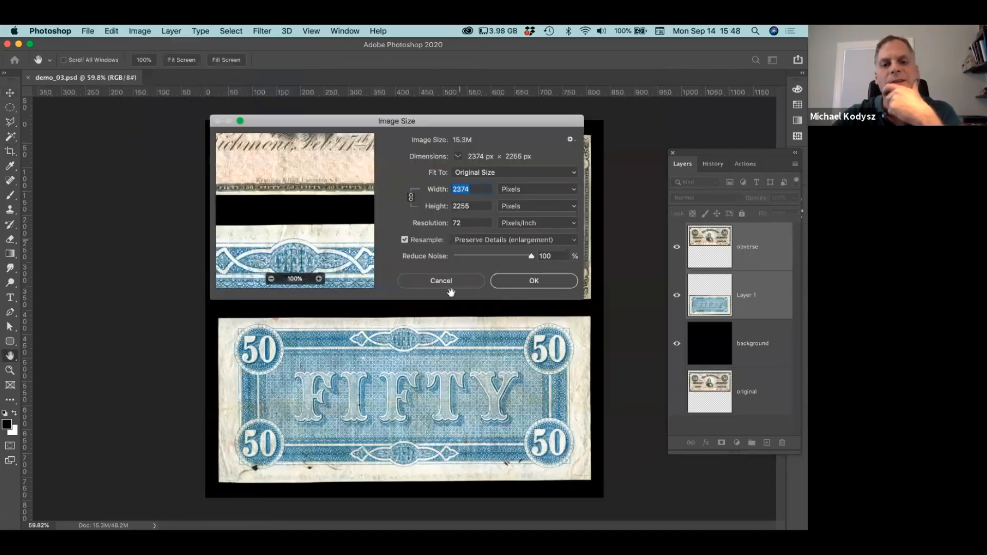
click(438, 281)
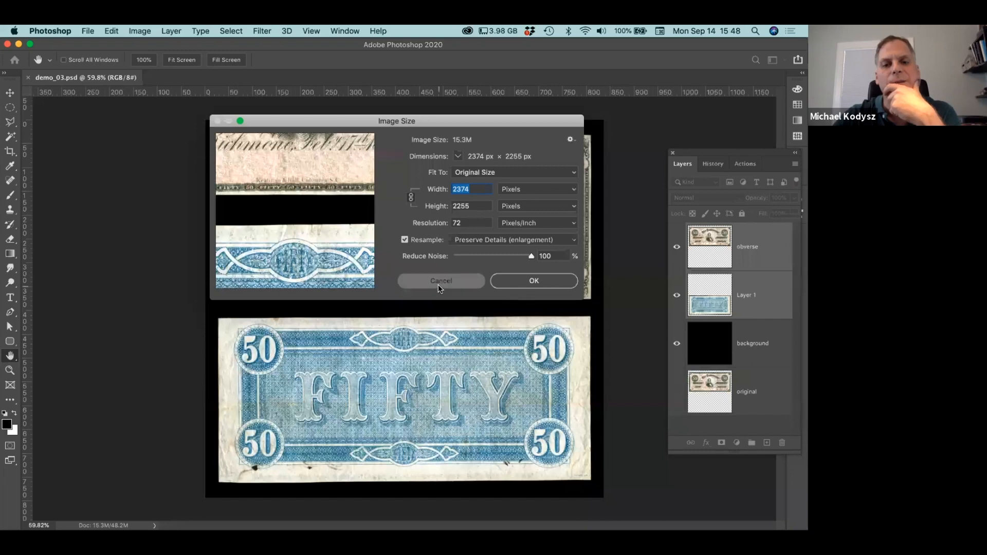
Save a JPEG version of demo_03 with quality 12 (Maximum) and Baseline Optimized format.
click(95, 31)
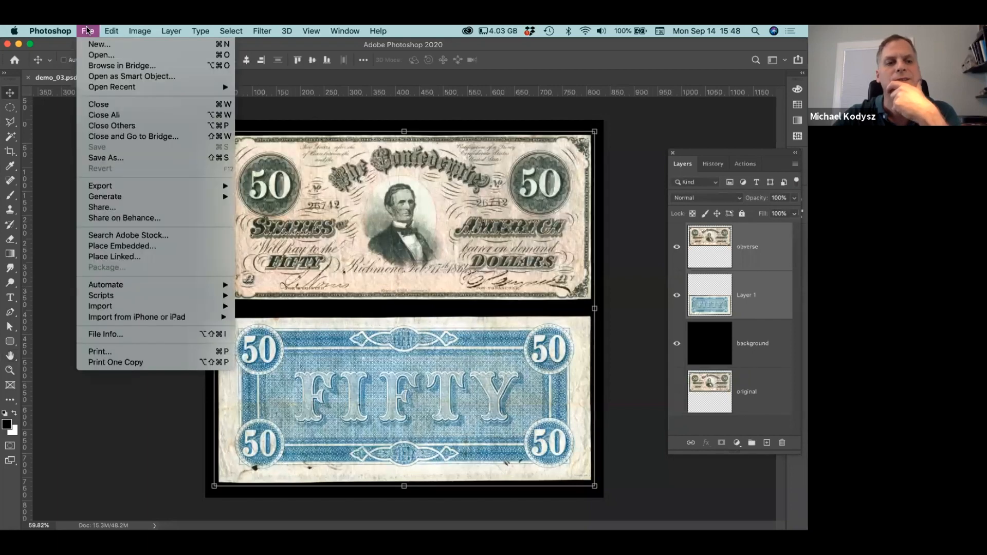
click(94, 159)
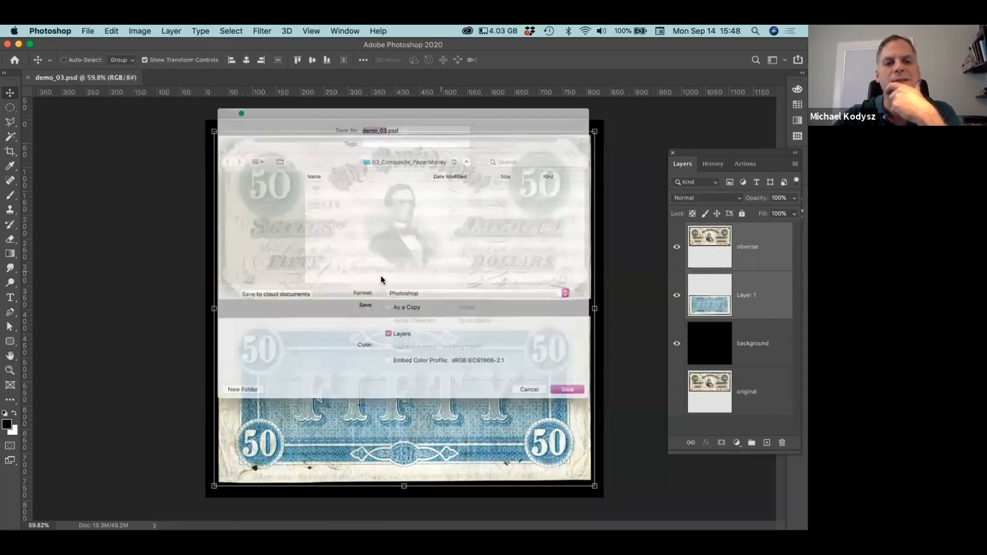
click(402, 302)
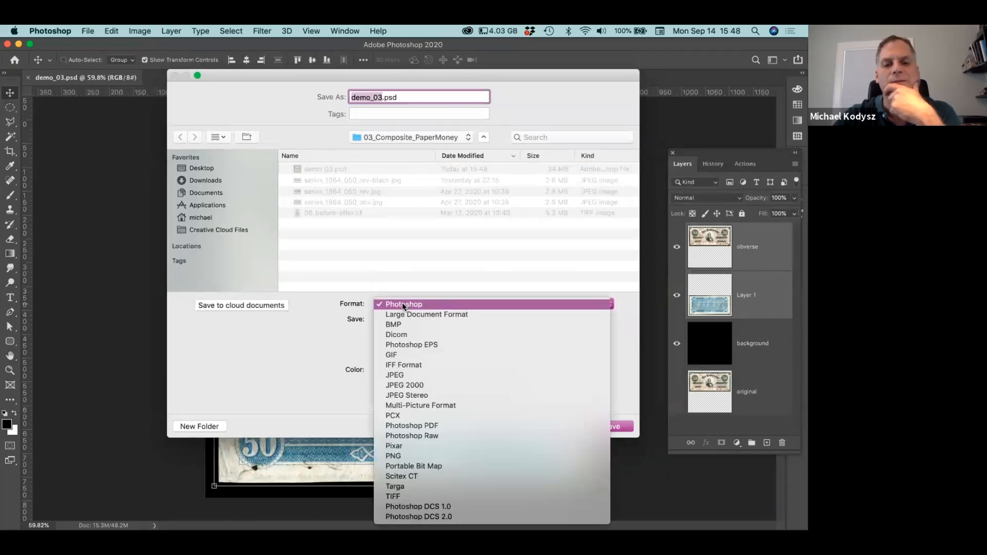
click(403, 375)
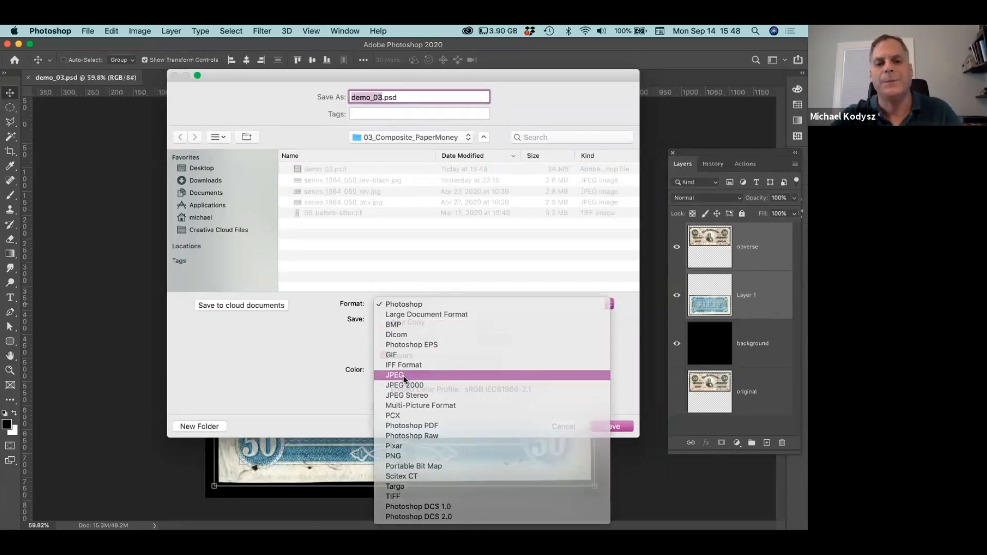
click(611, 426)
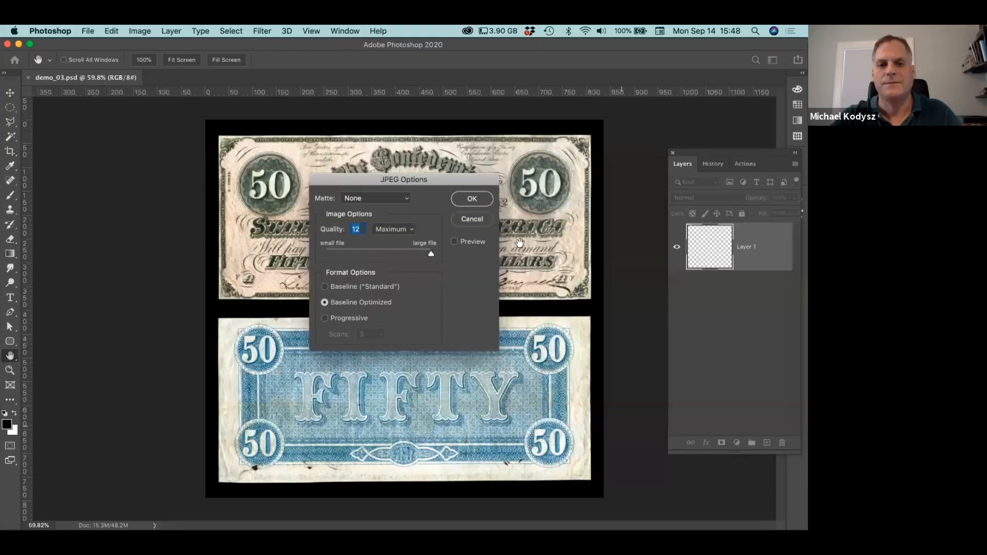
click(471, 199)
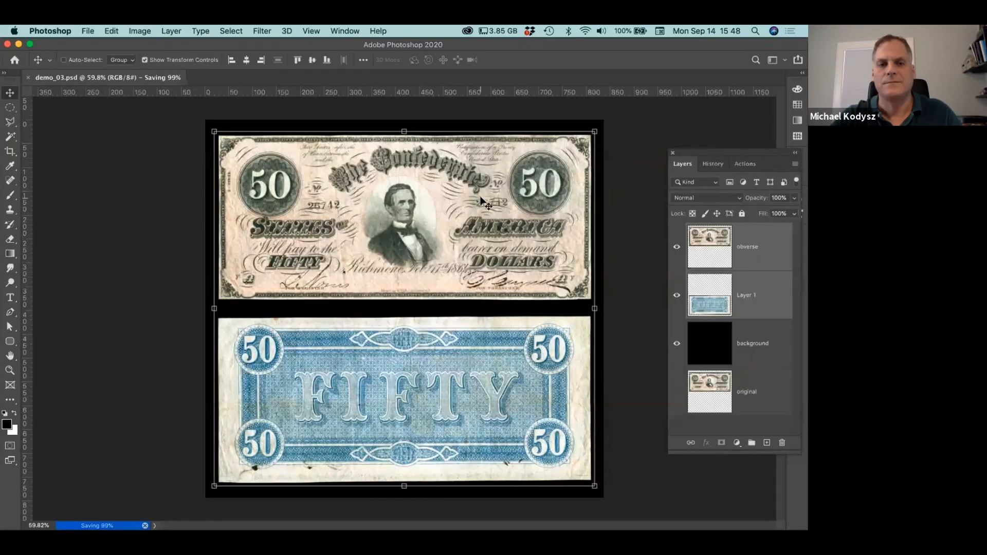
Close the composite and the reverse scan documents and move the Photoshop window aside to uncover the 03_Composite_PaperMoney folder.
click(29, 77)
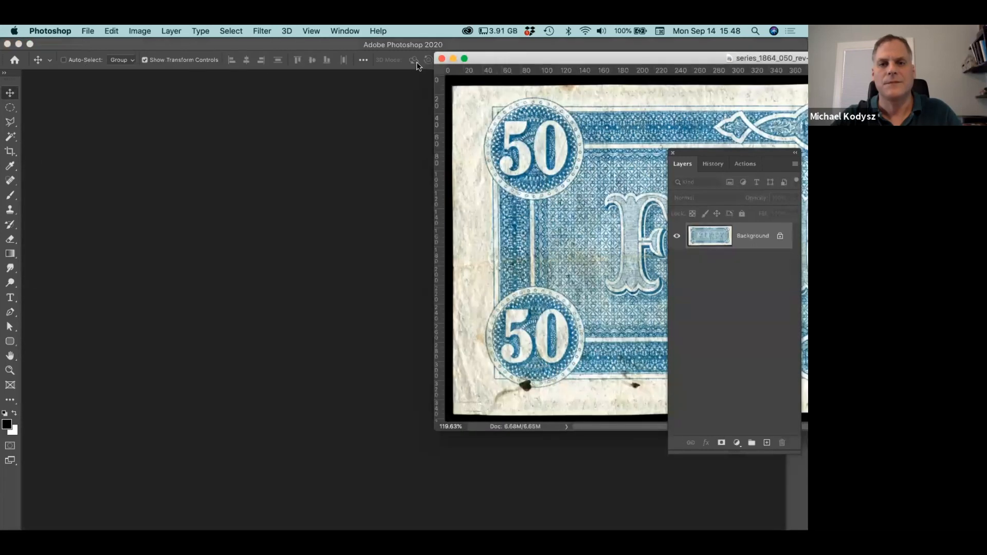
click(443, 60)
drag(138, 44, 215, 362)
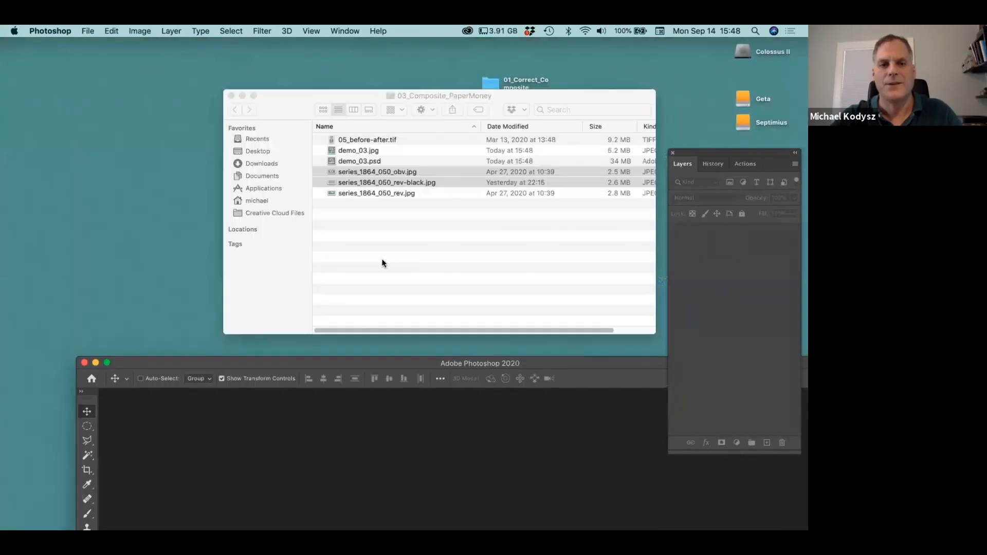
Open demo_03.jpg from the folder in Preview, review the stacked notes, and close the image.
double_click(353, 150)
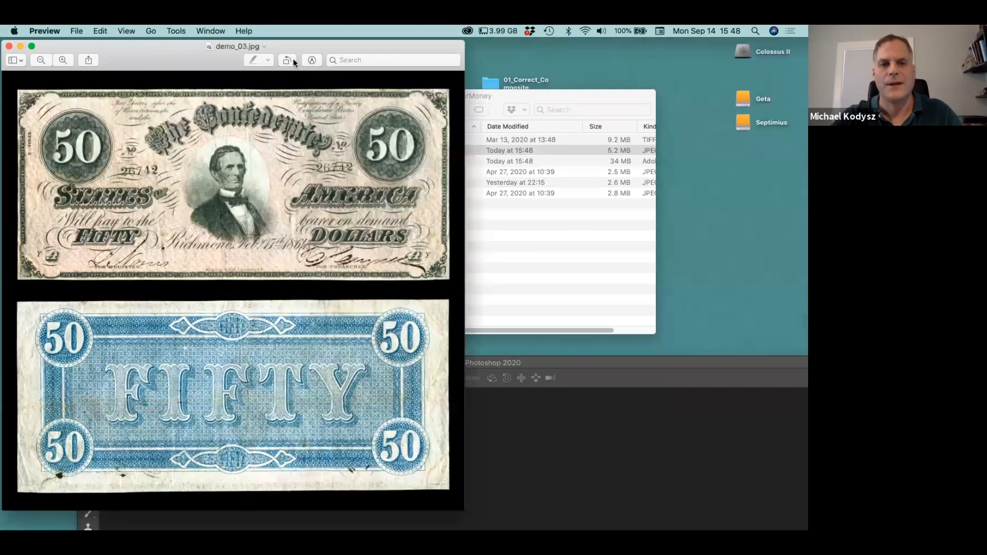
drag(293, 59, 470, 64)
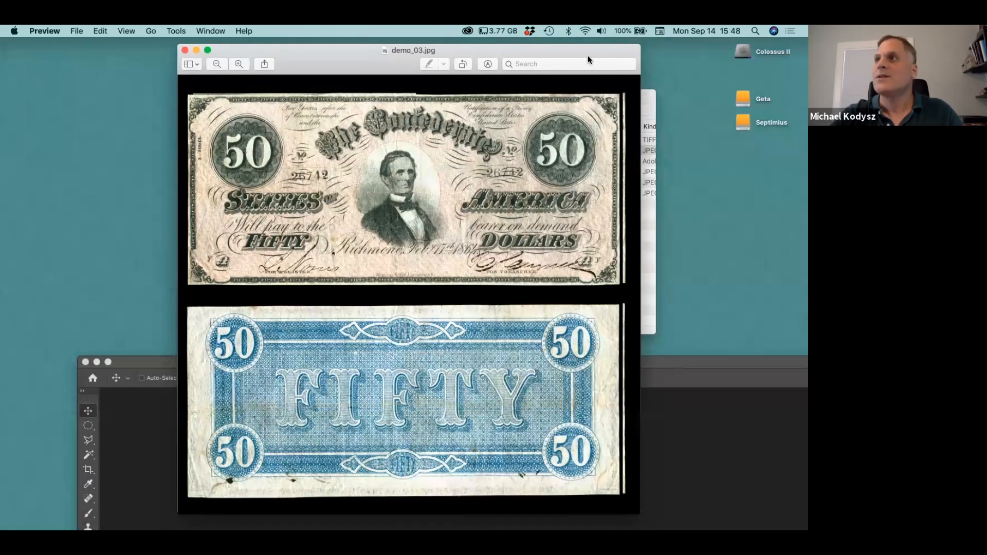
drag(218, 53, 285, 112)
click(252, 109)
drag(640, 362, 561, 47)
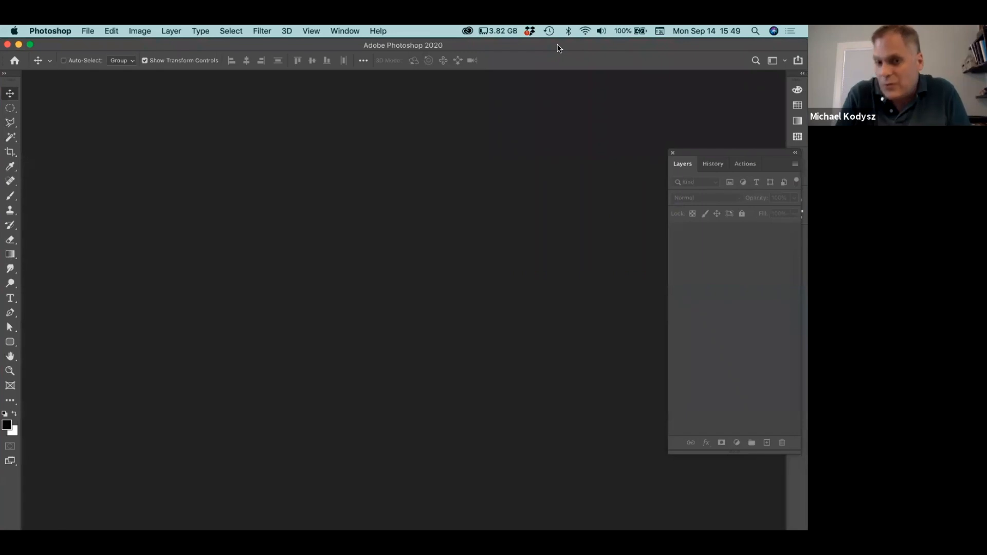
drag(559, 49, 519, 260)
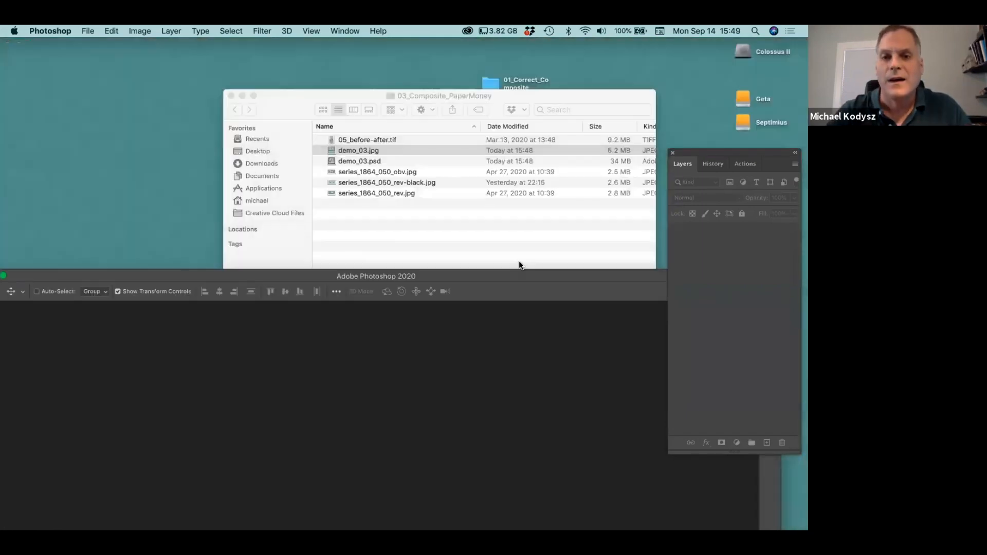
View the 06_special-effects_example image of the reflected coins in Preview and close it.
click(375, 94)
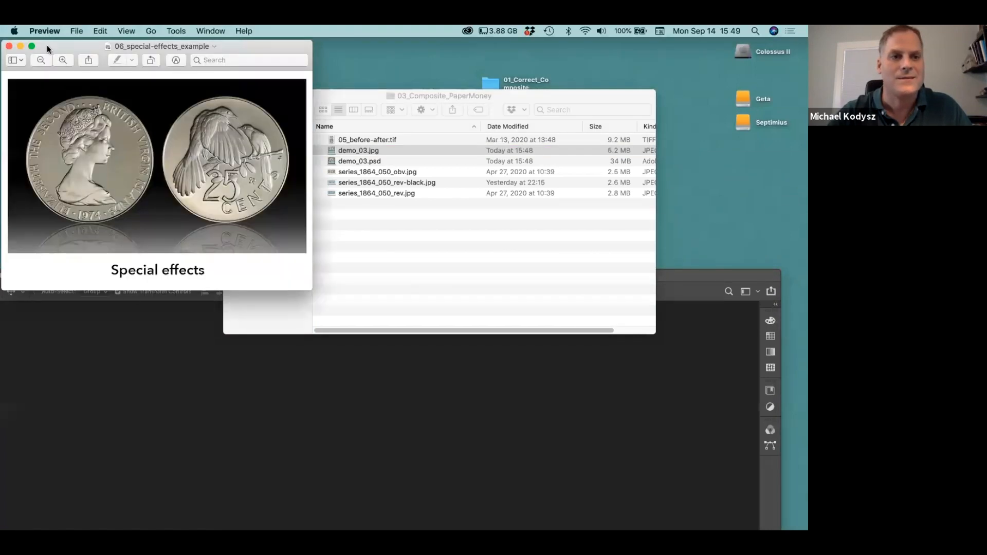
drag(48, 44, 260, 99)
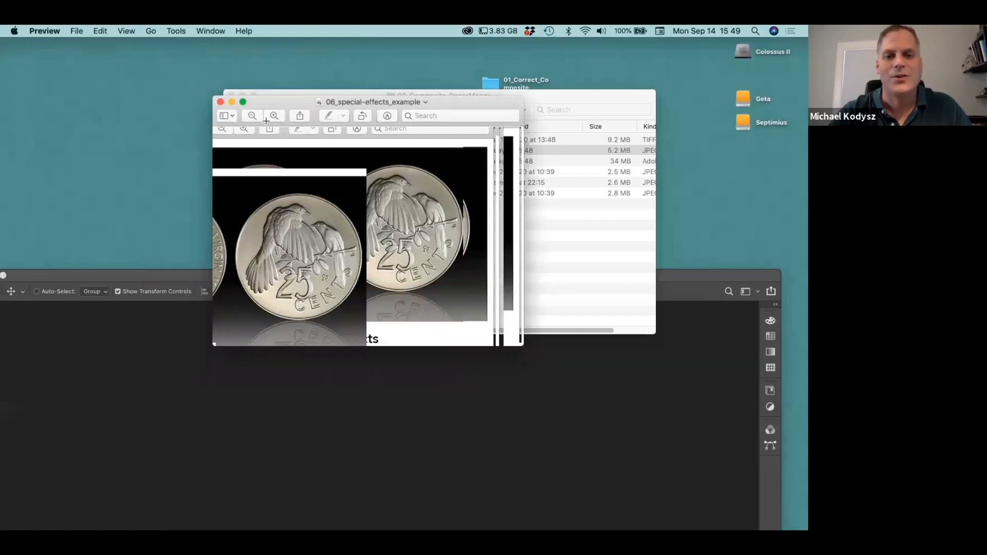
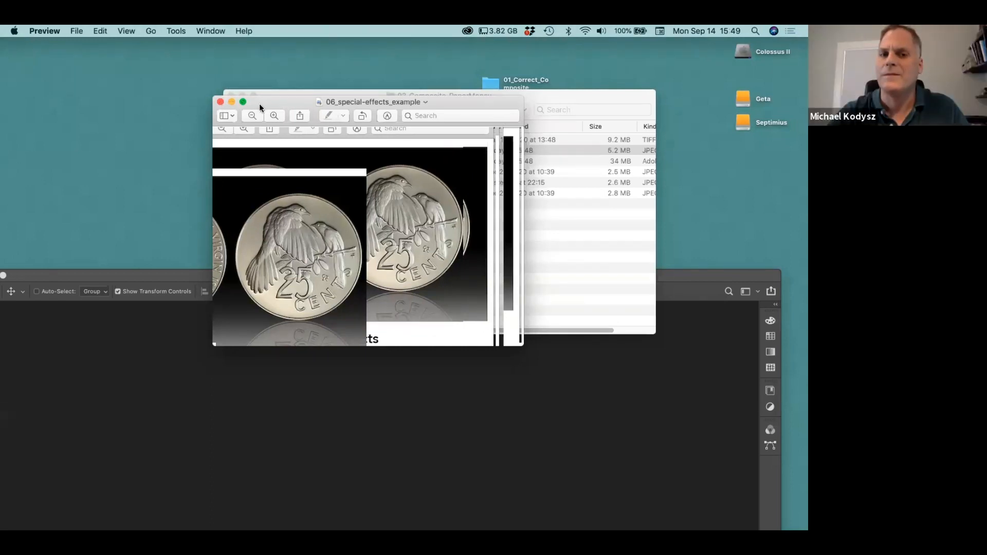
click(220, 102)
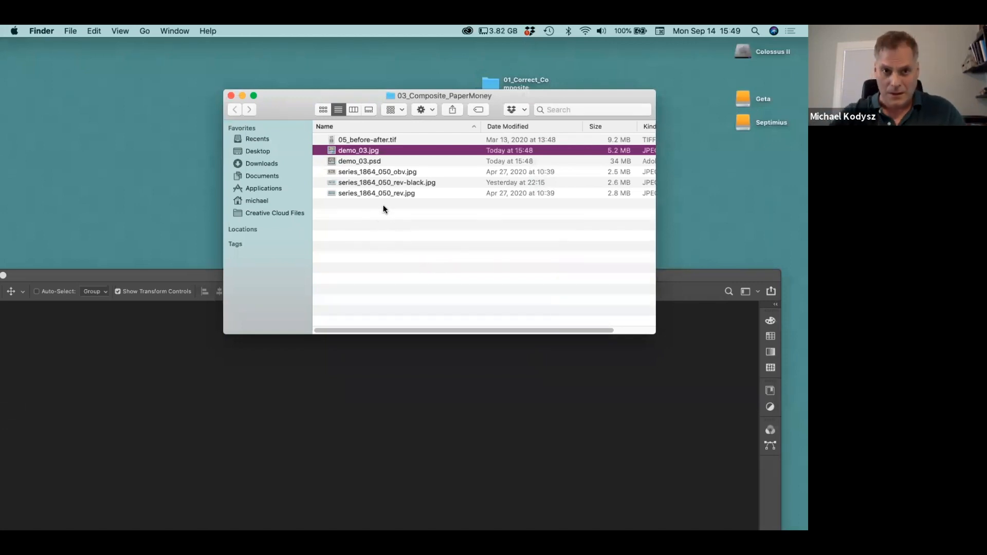
Close the 03_Composite_PaperMoney folder and open the 02_Retouching_Composite folder on the desktop.
click(230, 96)
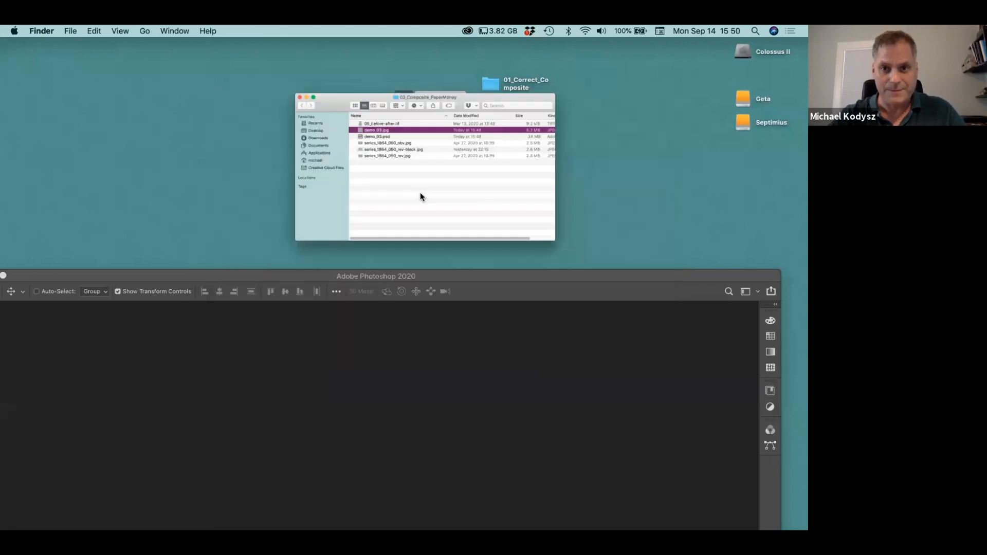
click(487, 114)
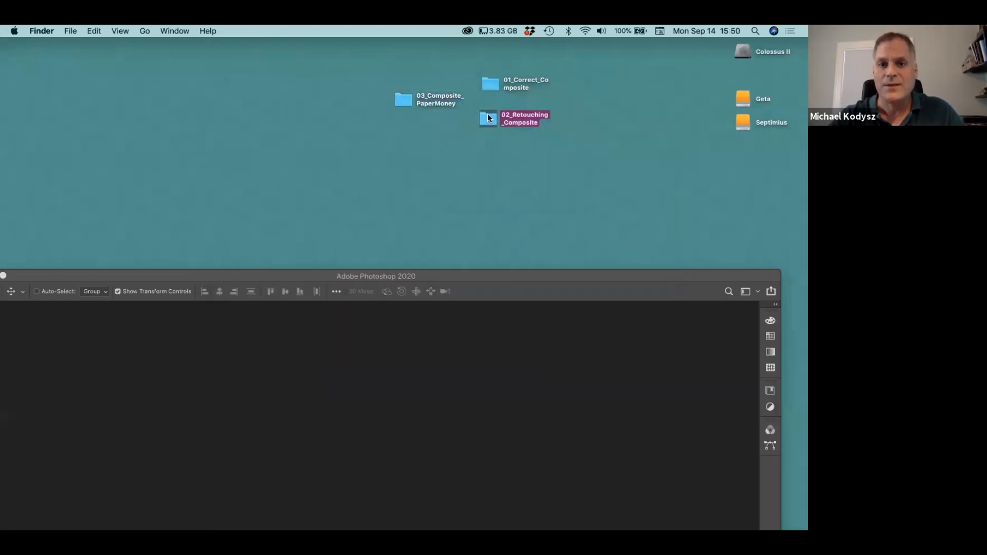
double_click(487, 114)
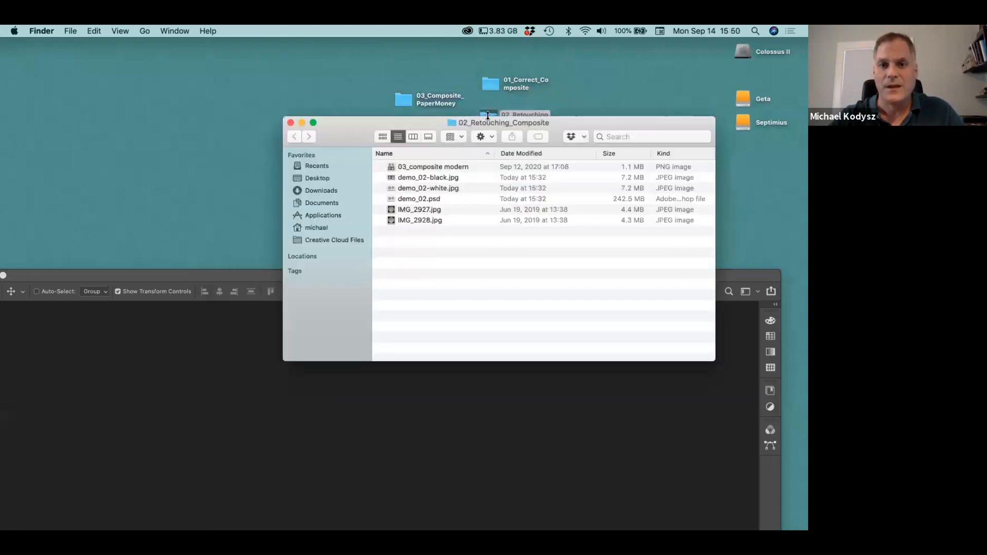
Open demo_02.psd from the folder in Adobe Photoshop 2020 and move the Photoshop window back into view.
click(421, 180)
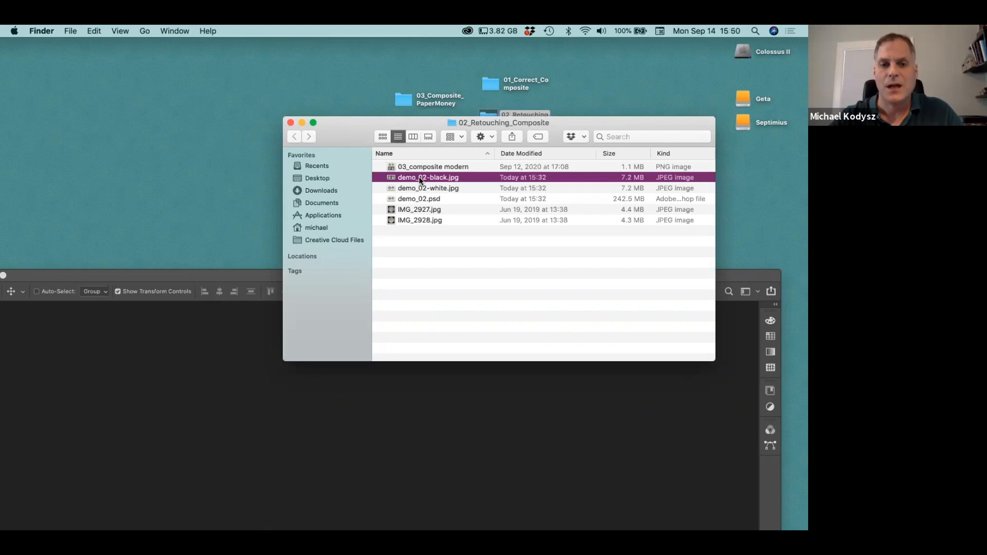
right_click(419, 178)
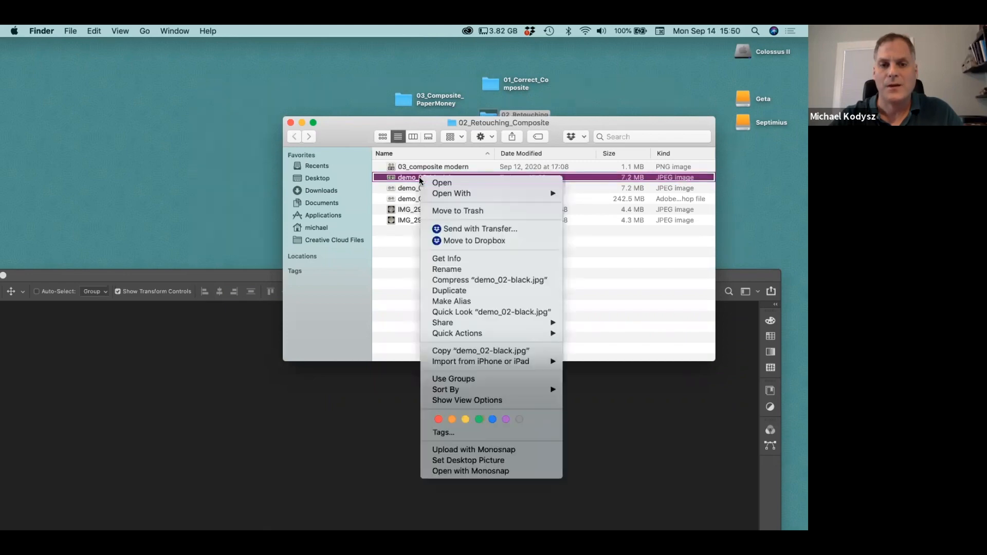
click(412, 262)
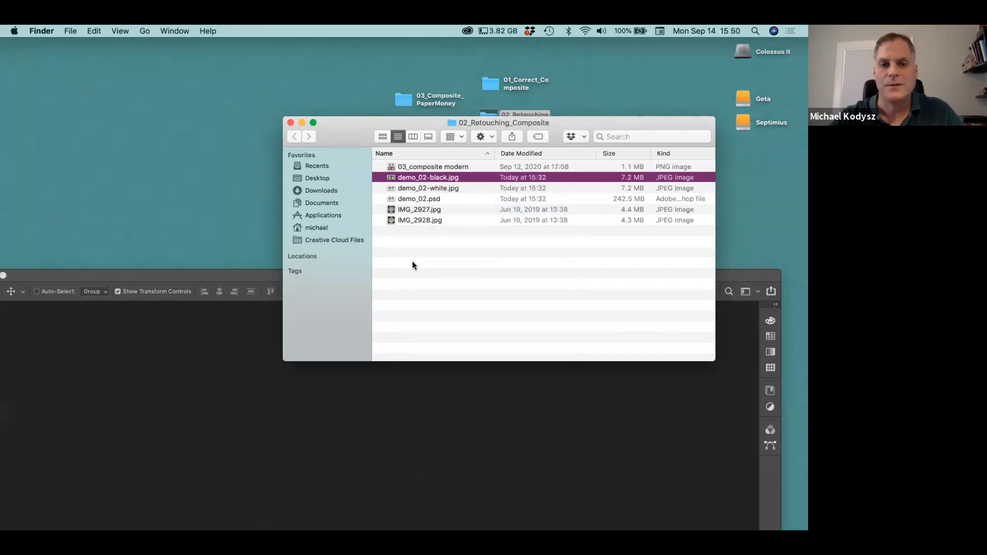
click(408, 199)
right_click(408, 199)
mouse_move(418, 218)
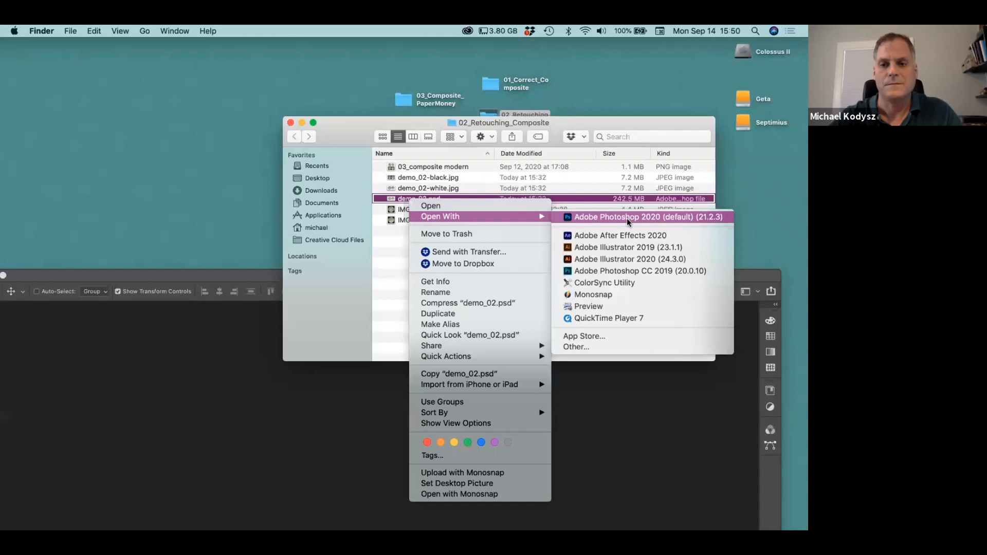
click(627, 218)
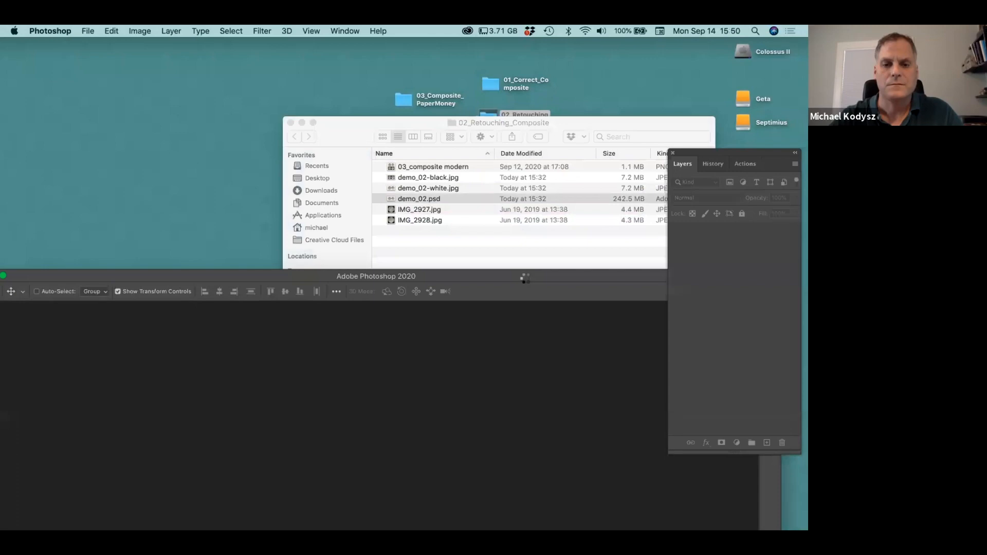
drag(363, 149, 340, 47)
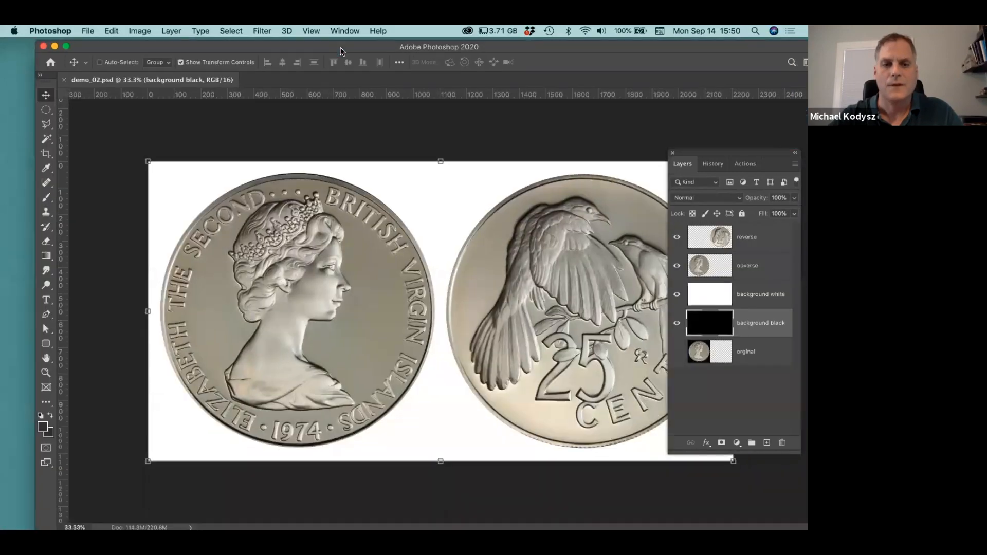
Extend the canvas downward by setting its height to 150 percent with the anchor at the top centre.
alt+super+click(431, 201)
drag(430, 202, 453, 219)
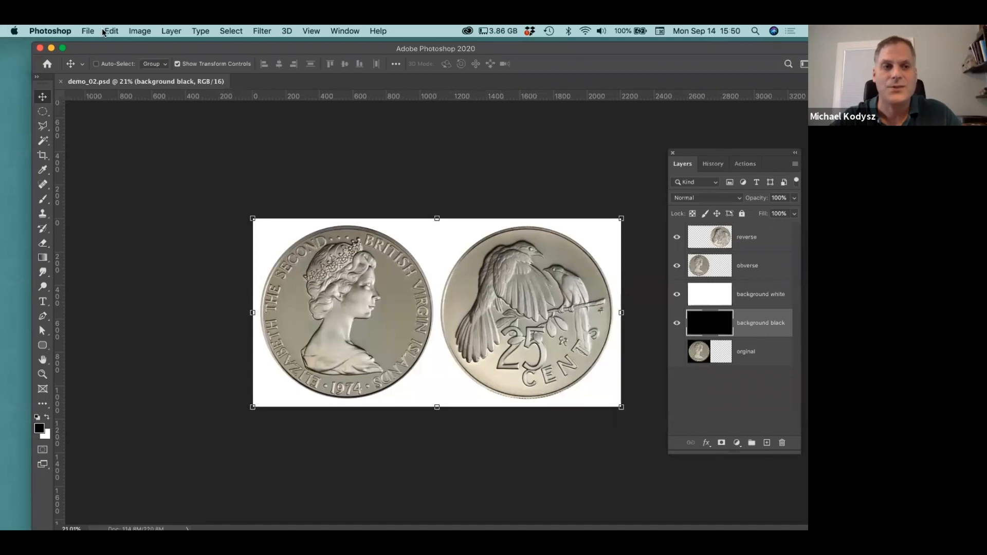
click(146, 31)
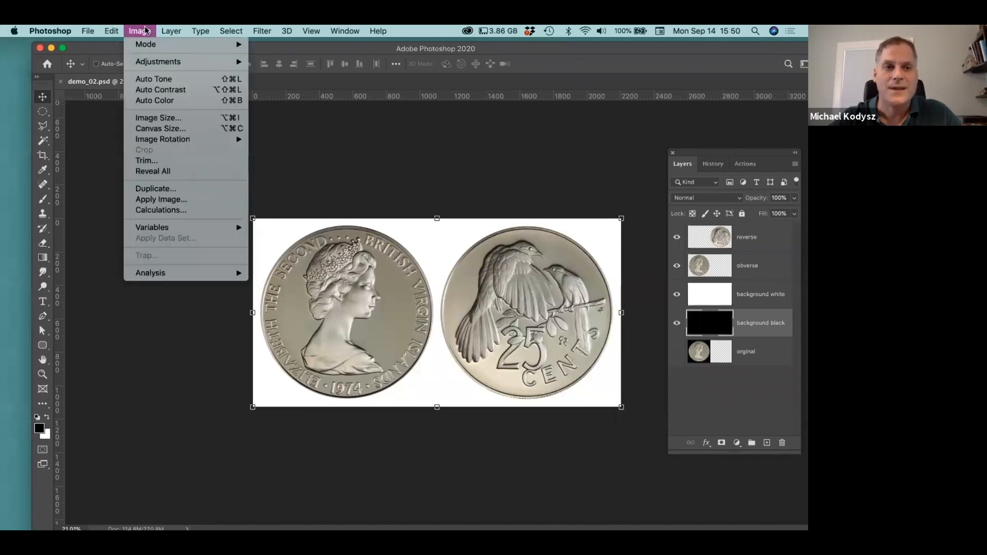
click(161, 128)
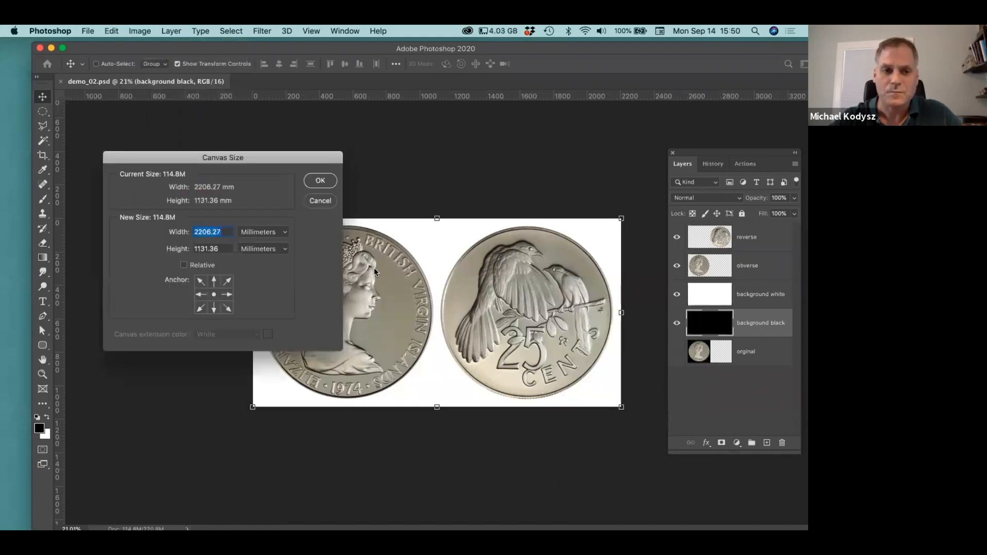
click(264, 247)
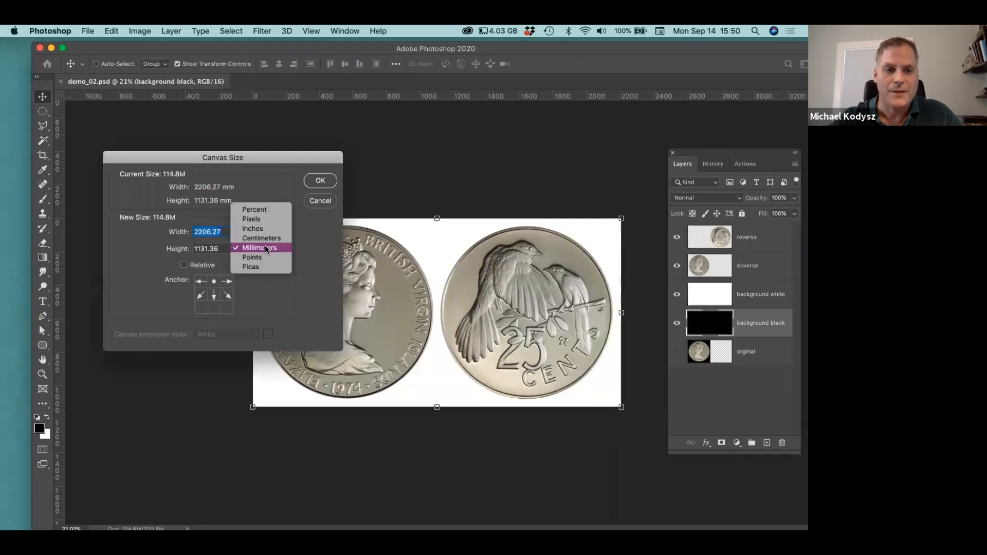
click(260, 210)
text(150)
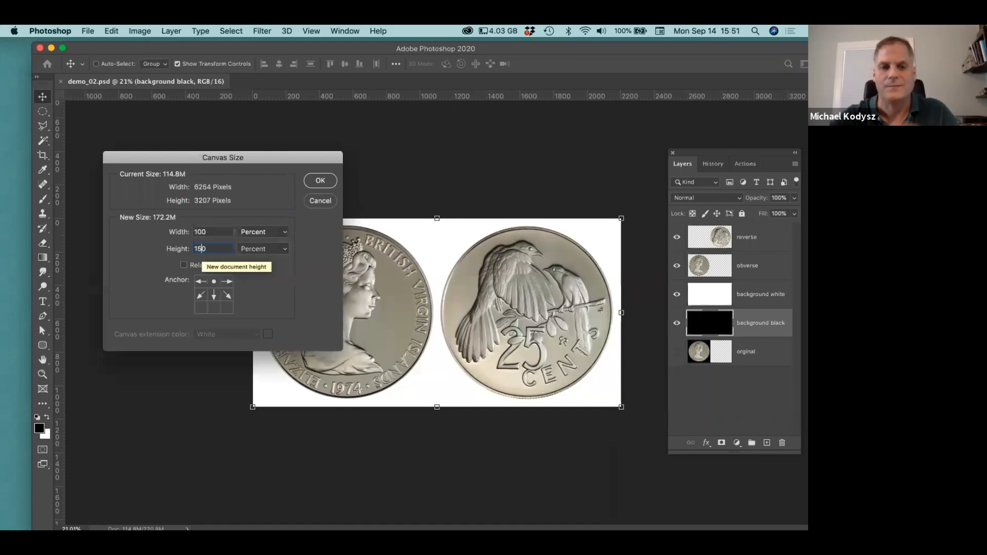
key(Return)
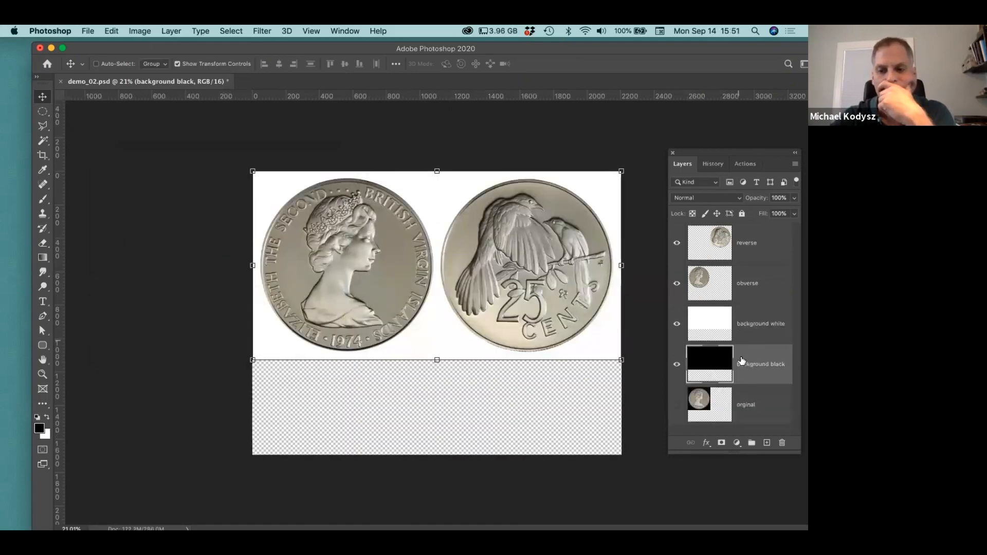
Fill the entire background black layer with black at 100% opacity, deselect, and delete the background white layer.
click(675, 324)
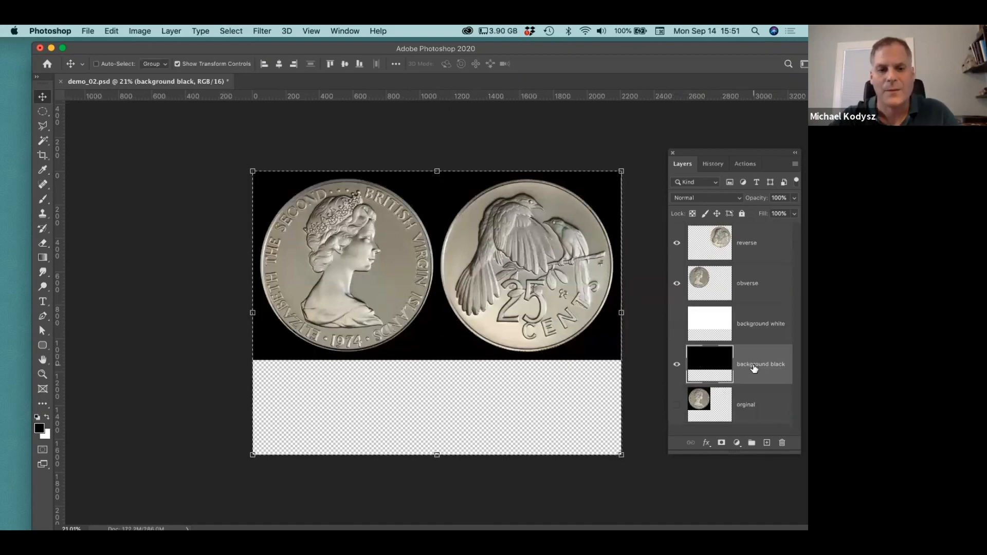
key(super+a)
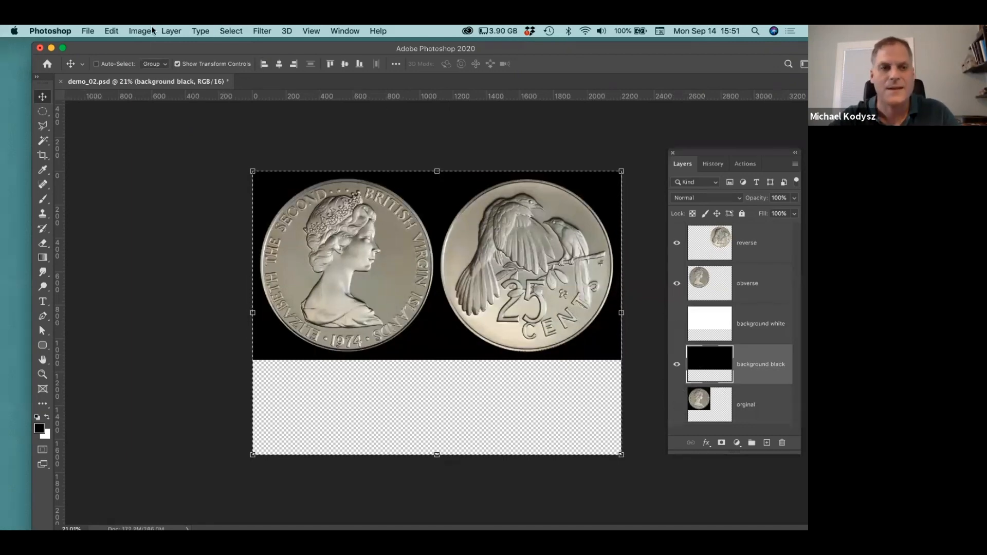
click(117, 29)
click(121, 209)
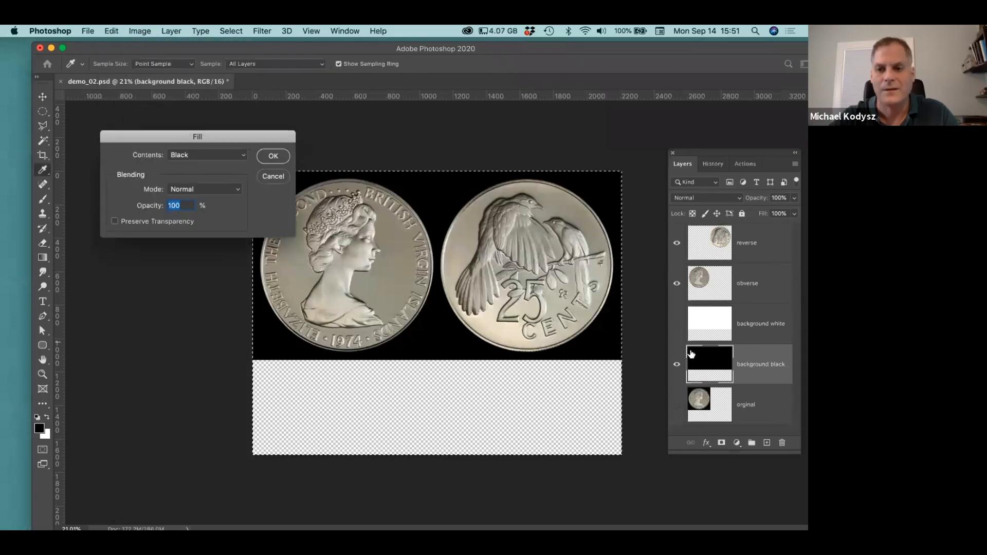
click(273, 156)
key(v)
key(cmd+d)
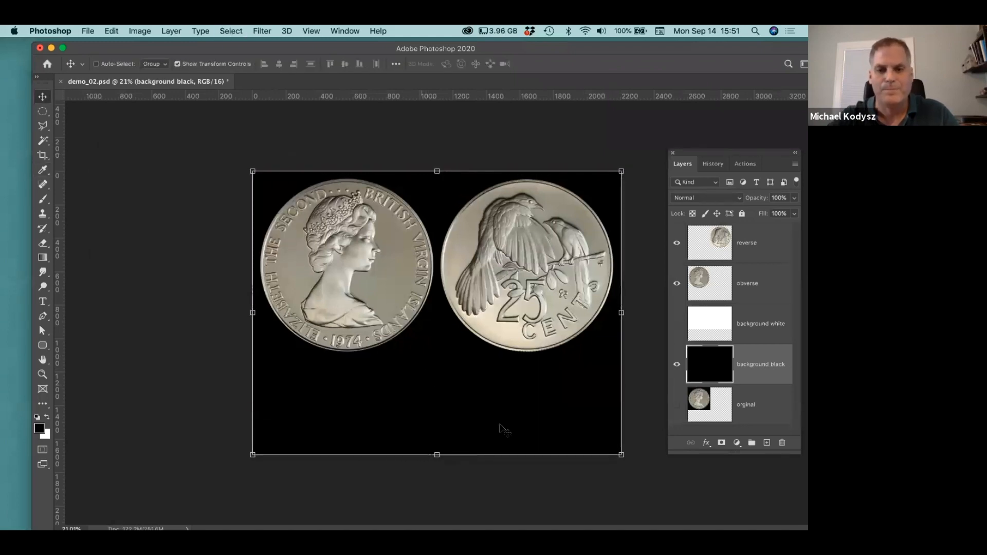
drag(710, 322, 783, 443)
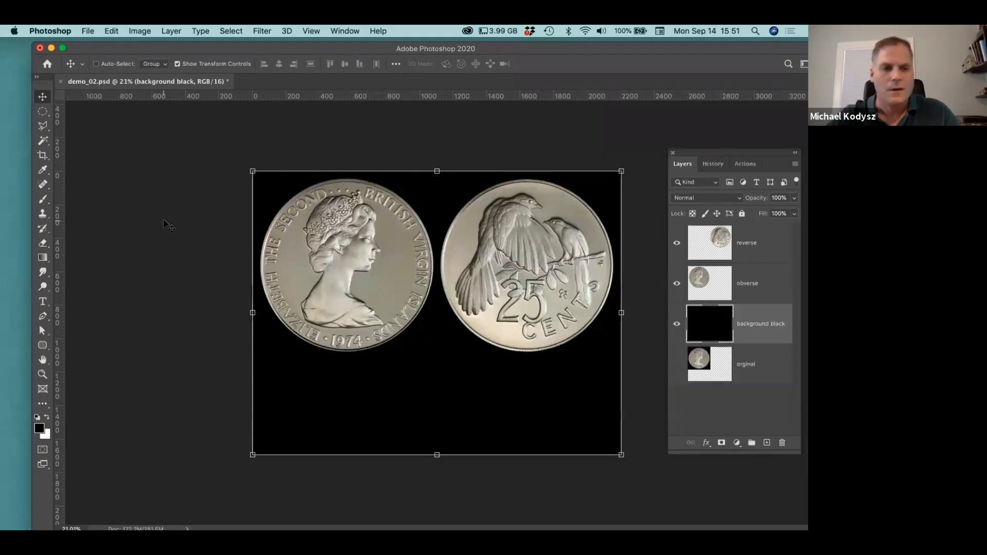
Activate the Gradient tool and look over its presets, keeping the linear black-to-white gradient.
click(41, 258)
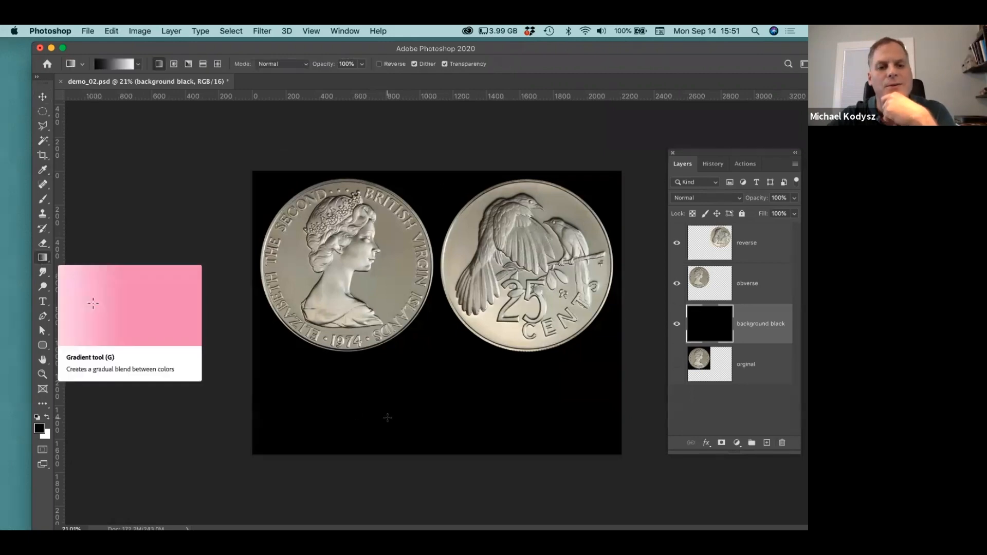
click(82, 65)
click(82, 66)
click(137, 64)
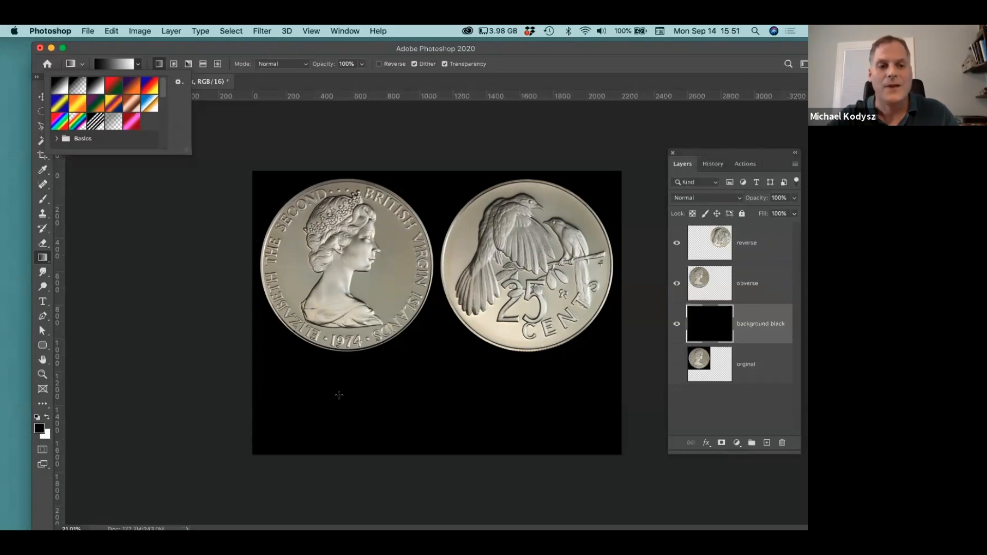
click(97, 44)
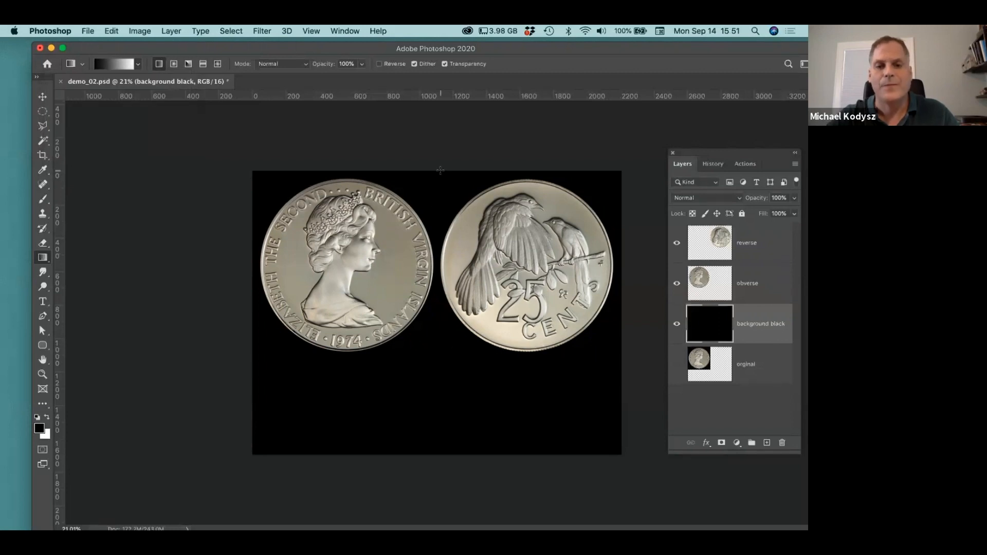
Try black-to-white gradients on the background black layer, one over the full height and one below the coins, undoing each.
drag(440, 172, 440, 463)
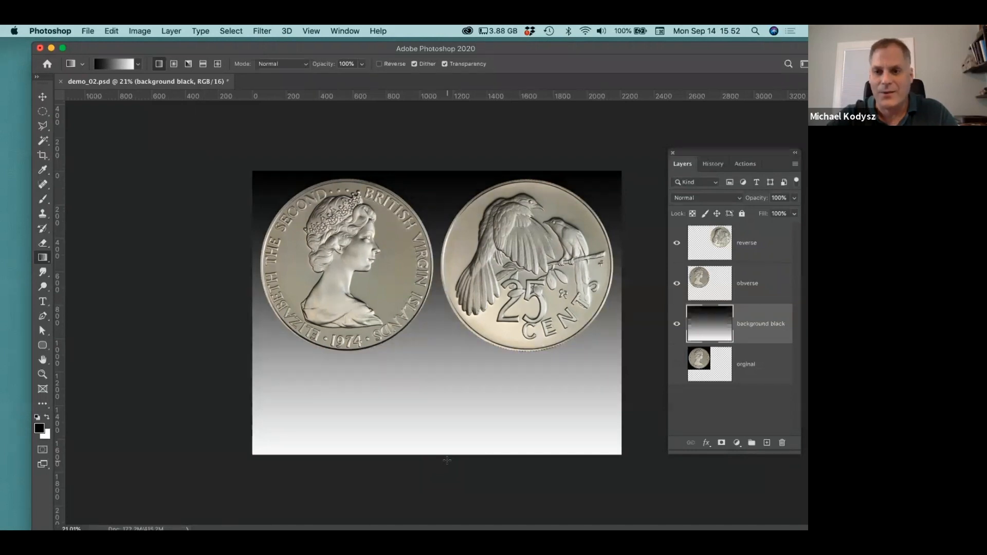
key(super+z)
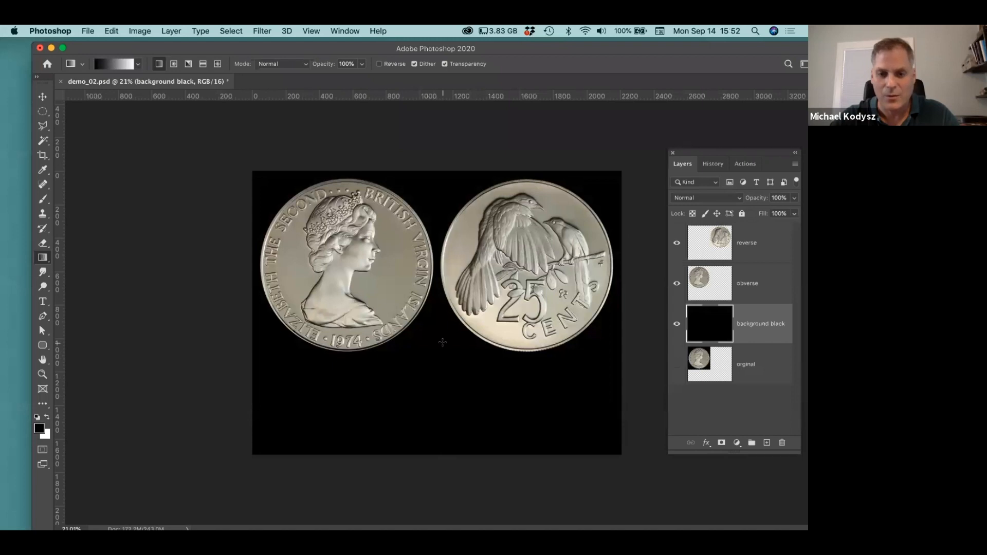
drag(442, 343, 442, 457)
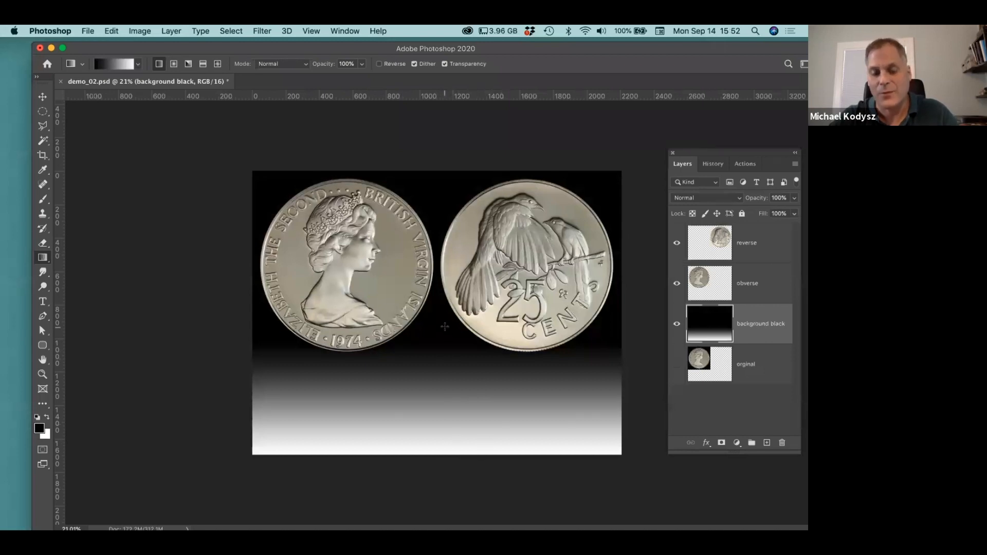
key(super+z)
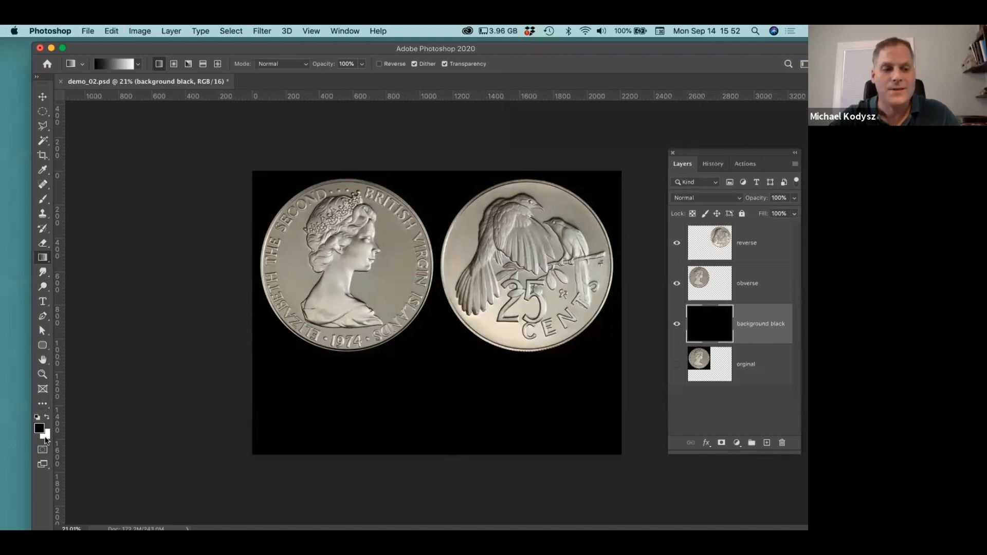
Set the background color to gray #888787 and draw a black-to-gray gradient from the coins' lower part to below the canvas.
click(46, 438)
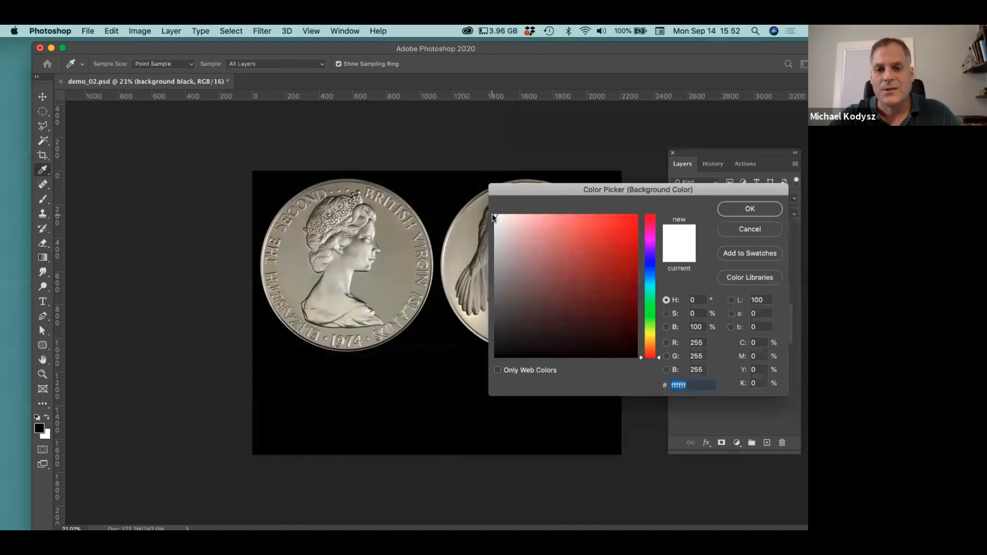
drag(496, 216, 496, 281)
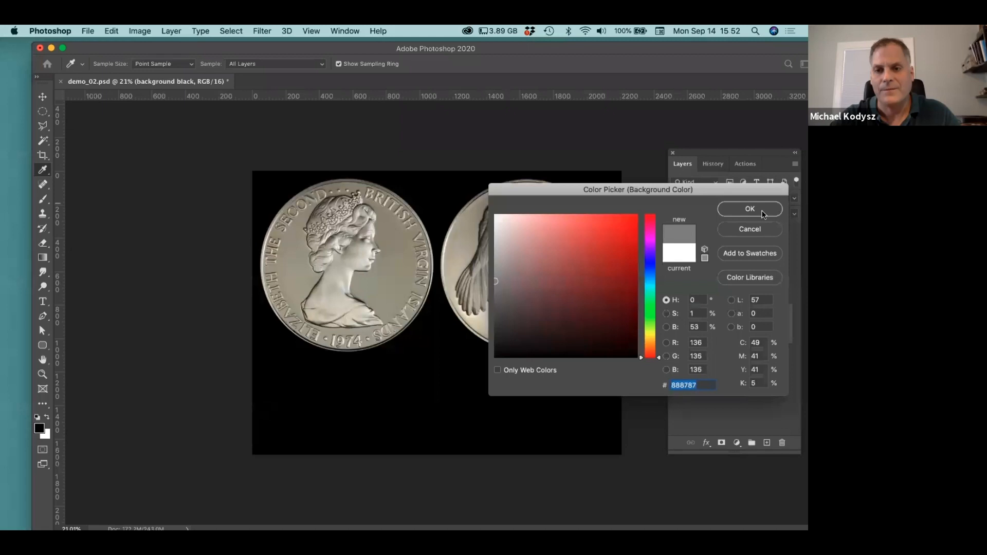
click(752, 208)
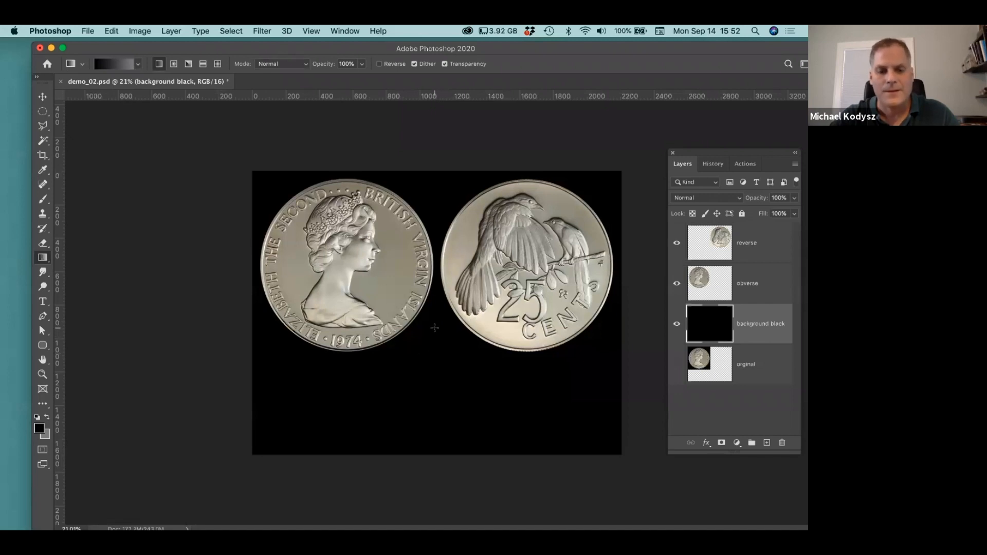
drag(435, 327, 467, 486)
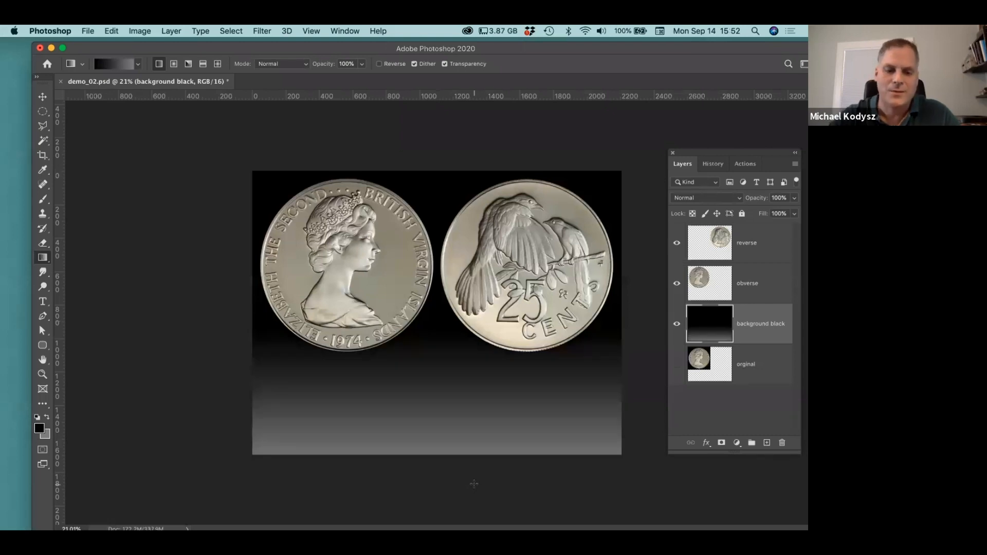
Undo the last gradient and try black-to-gray gradients over the full canvas height and from the coins' lower part to the canvas edge.
key(super+z)
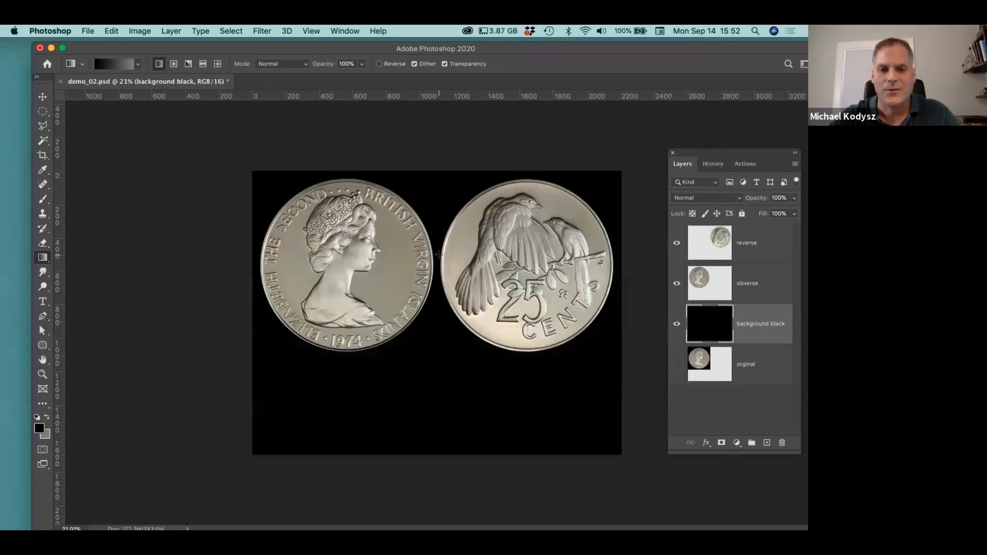
drag(438, 170, 490, 466)
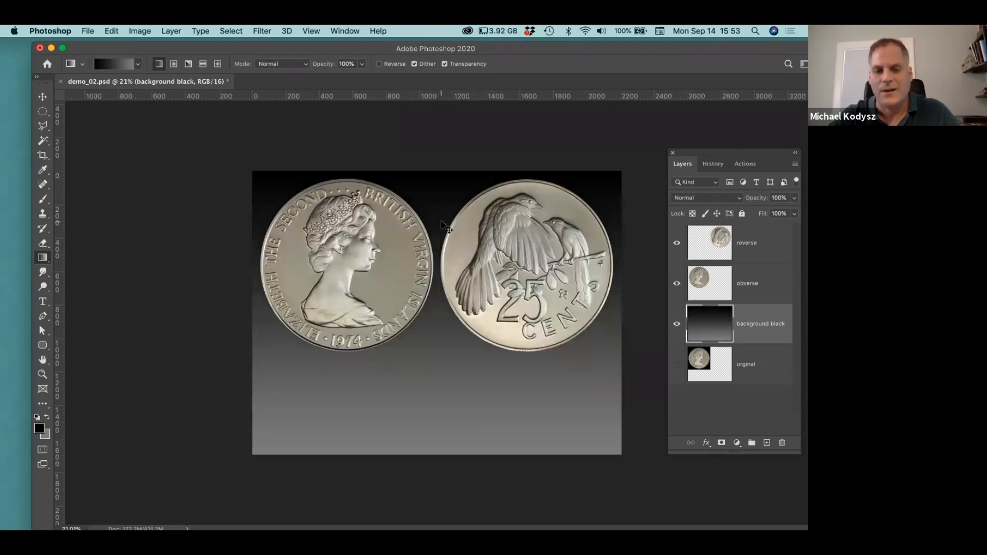
key(ctrl+z)
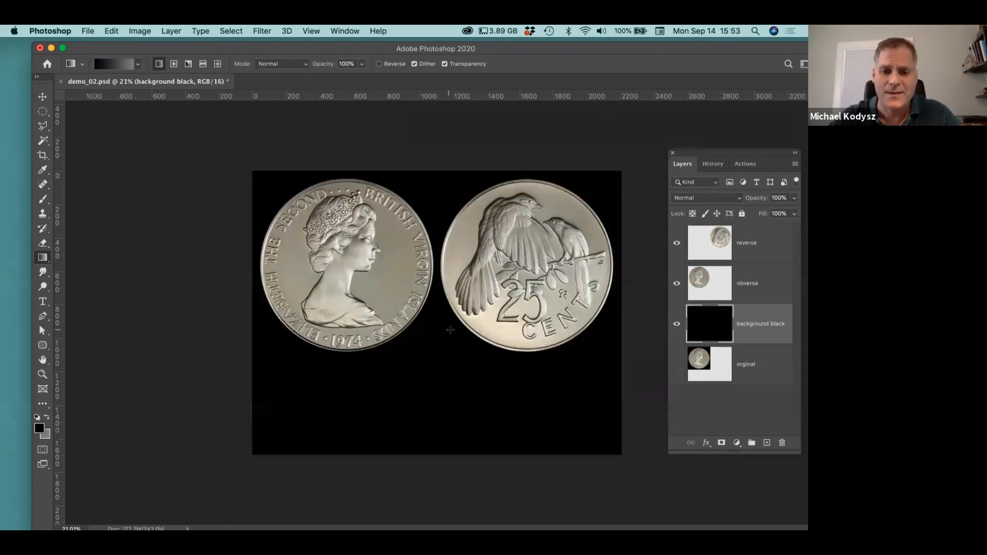
drag(436, 326, 436, 454)
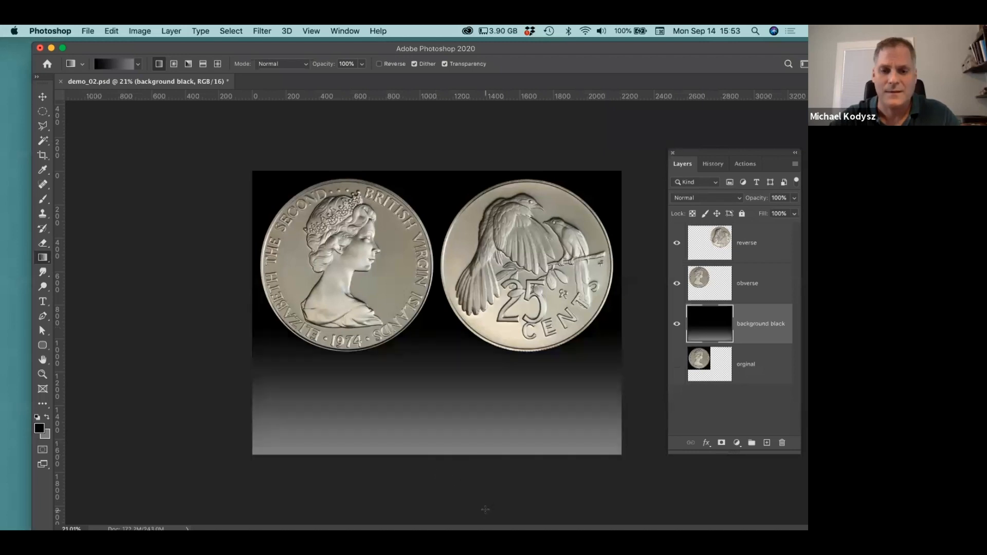
Undo the last gradient and draw a black-to-gray one from the coins' middle to just below the canvas.
key(super+z)
drag(438, 276, 452, 469)
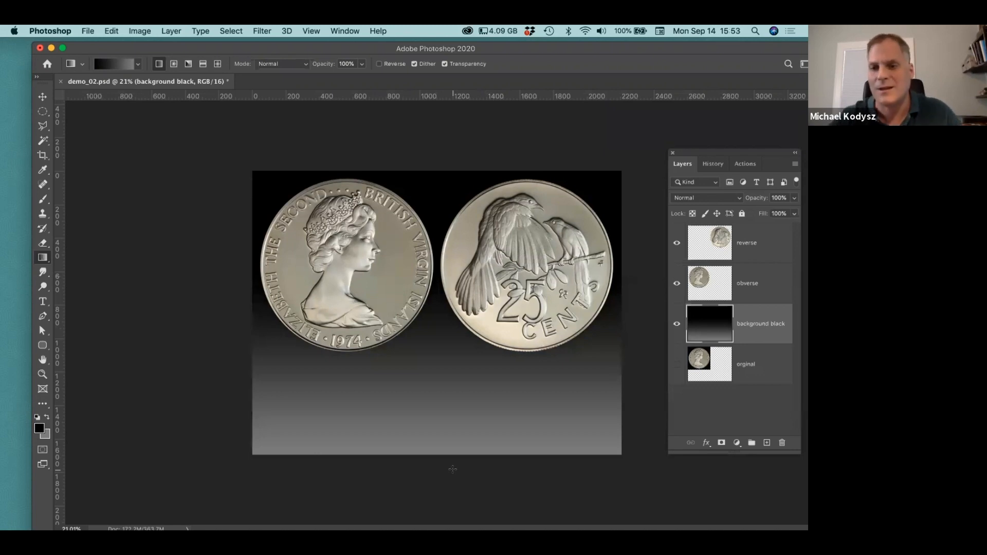
Merge the reverse and obverse layers into one layer and duplicate the merged coin layer.
click(752, 250)
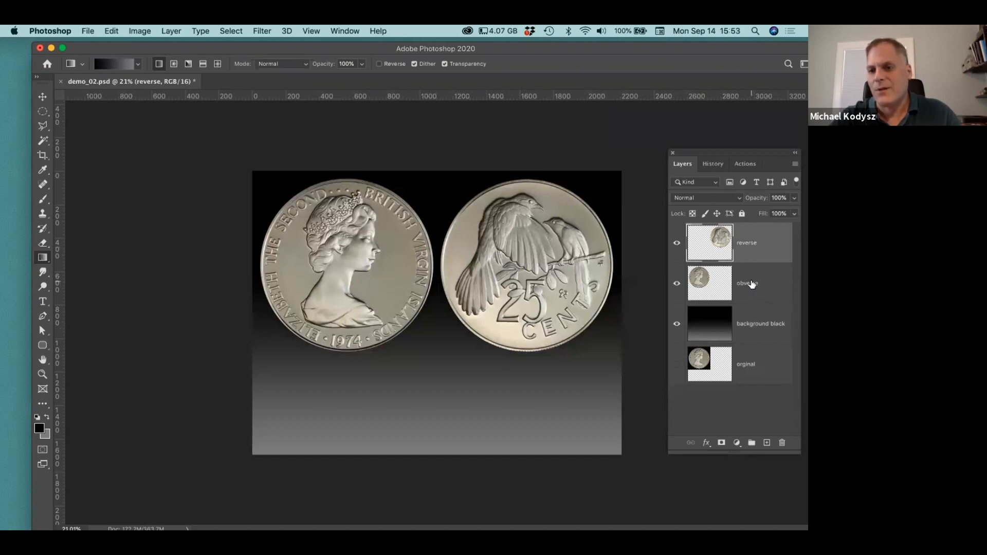
shift+click(760, 297)
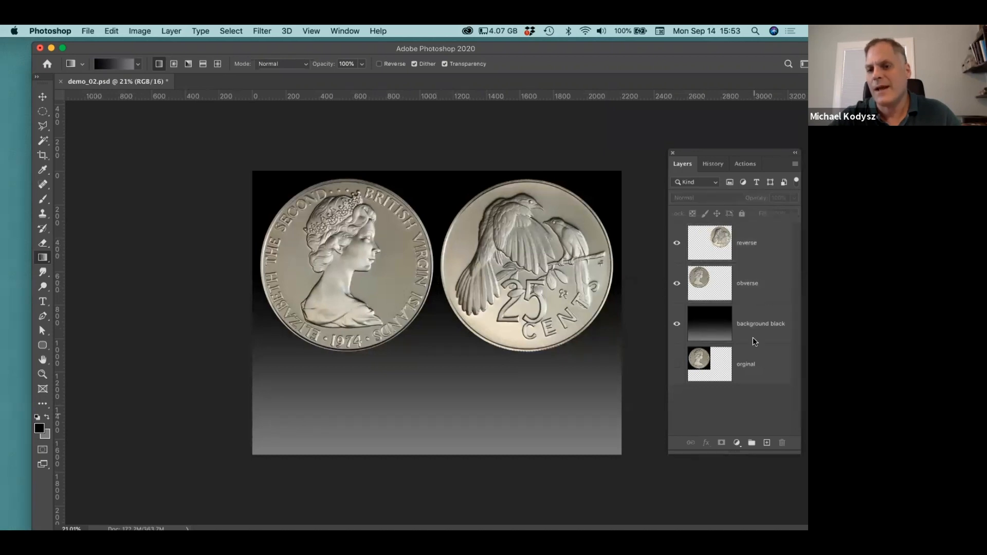
click(765, 244)
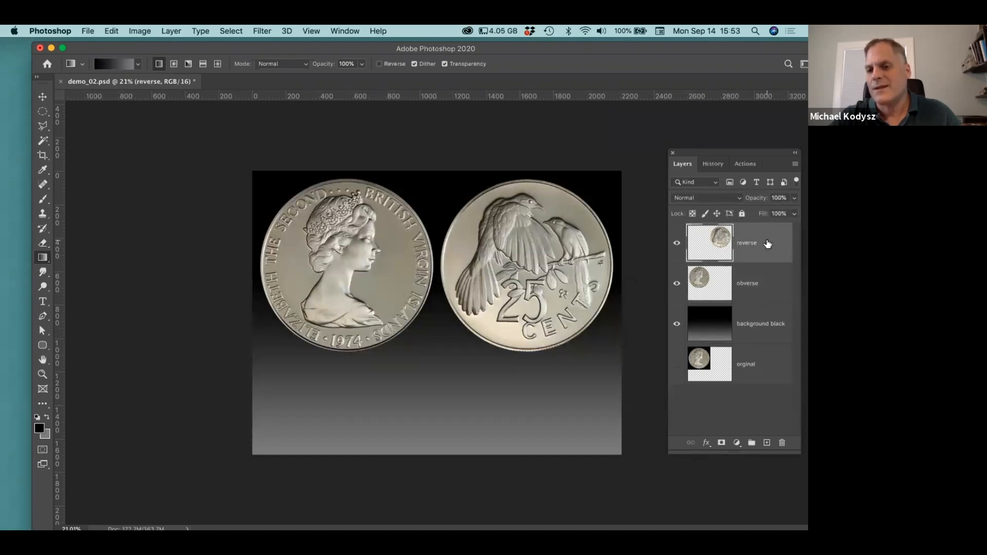
shift+click(768, 282)
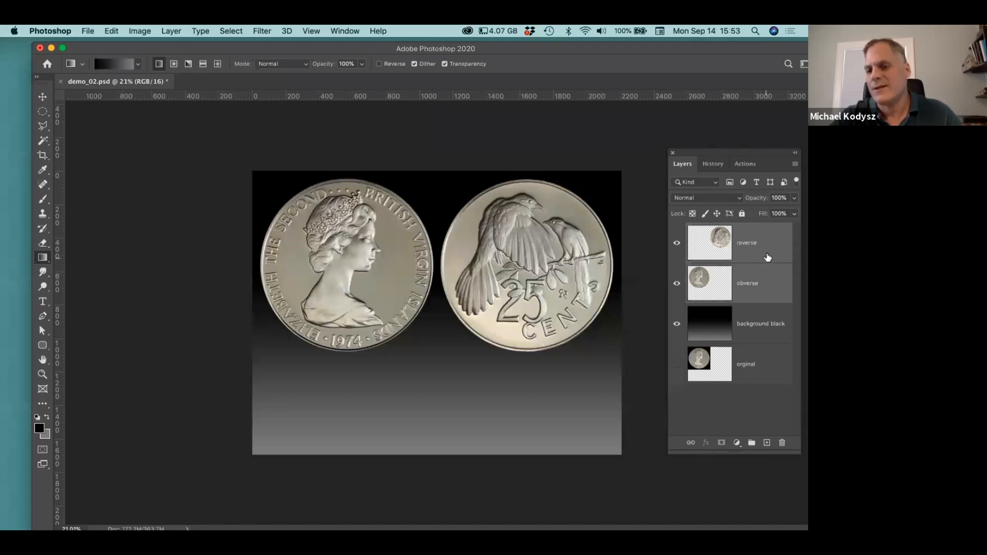
click(795, 166)
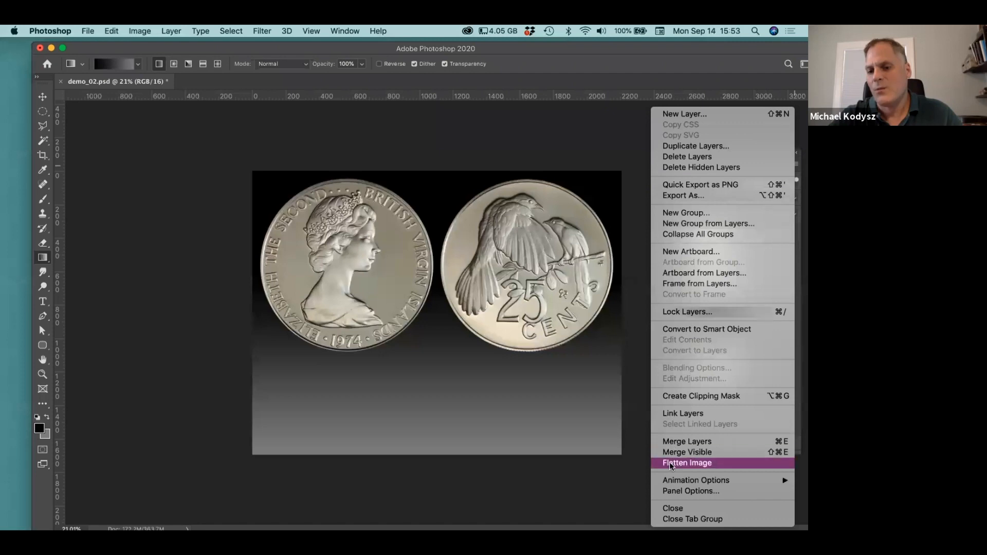
click(678, 442)
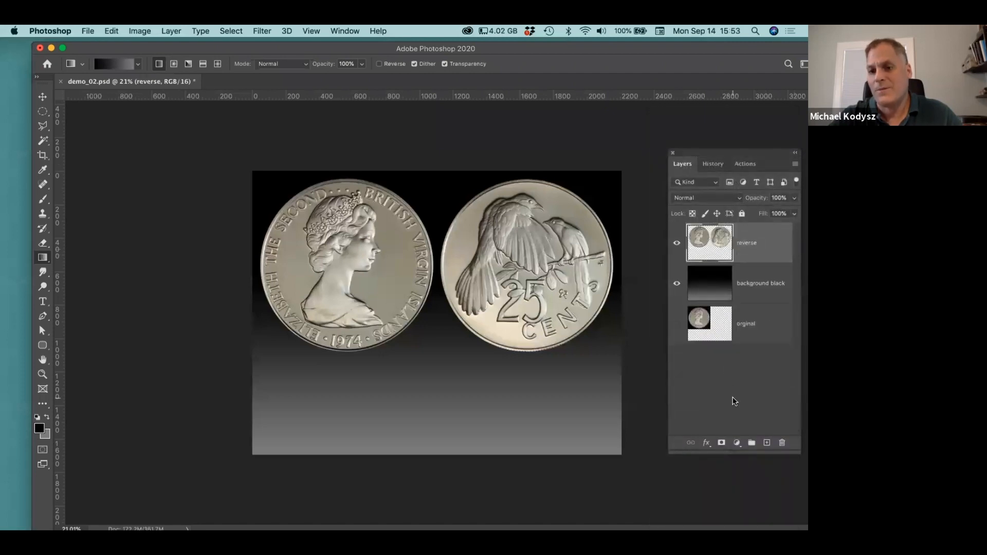
drag(721, 244, 769, 443)
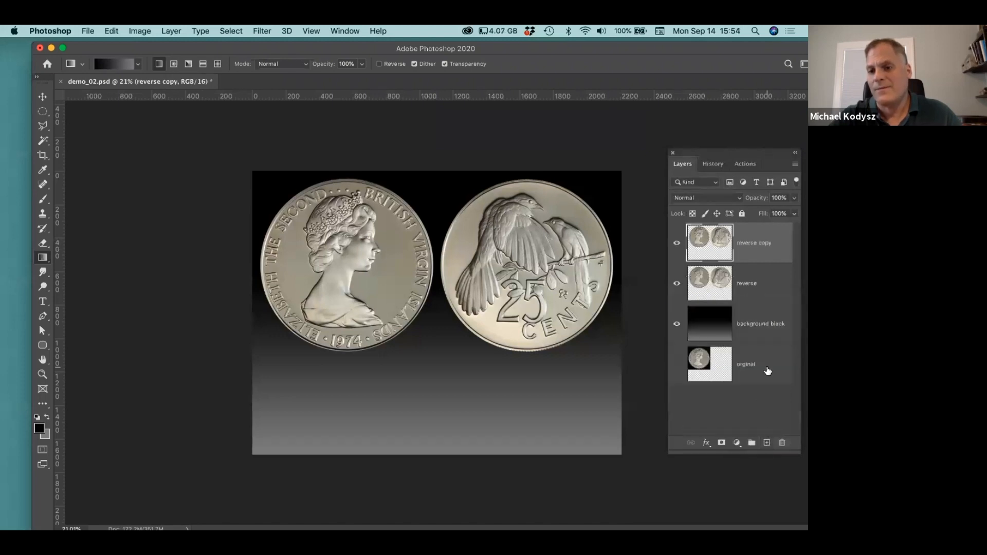
Free-transform the lower coin layer, reverse, rotating it 180° and moving it straight down so it overlaps the coins' lower part.
click(753, 284)
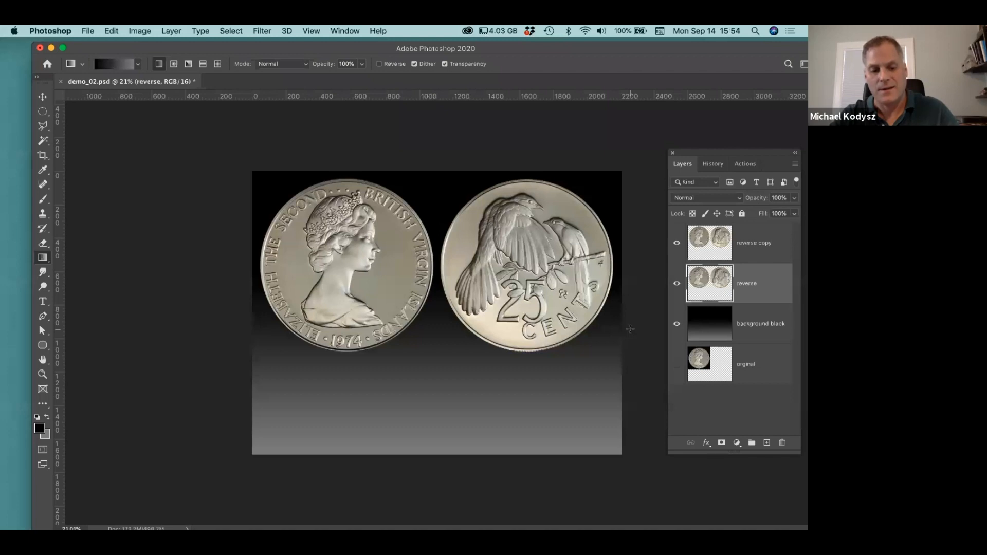
key(super+t)
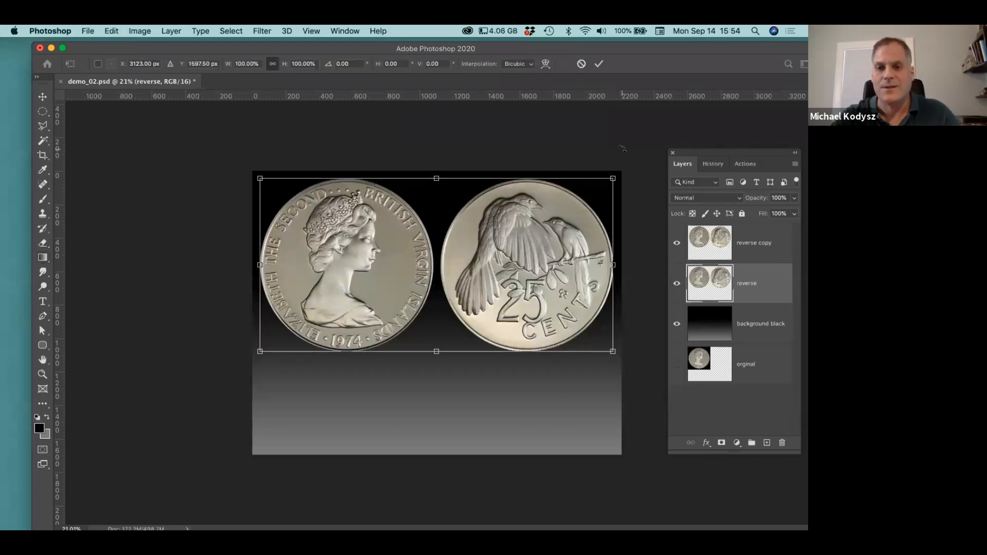
drag(622, 148, 347, 323)
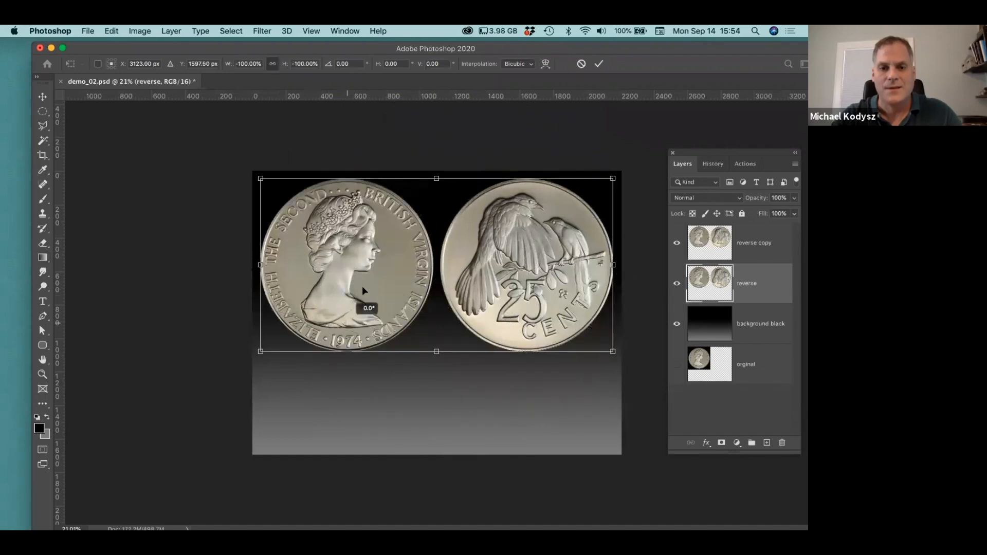
drag(368, 261, 368, 387)
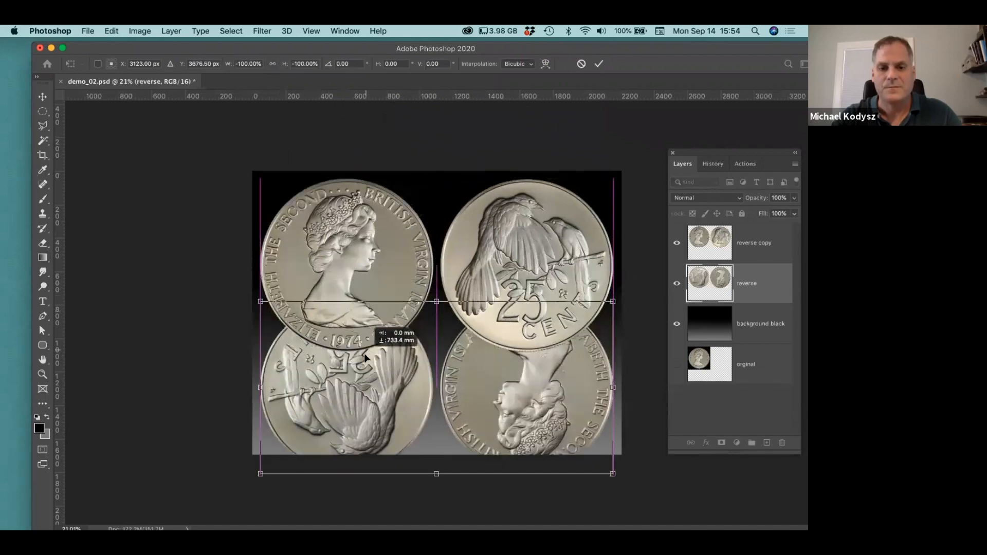
Flip the rotated coins horizontally to mirror the originals, move them down just below the coins, and apply the transform.
click(139, 31)
mouse_move(114, 31)
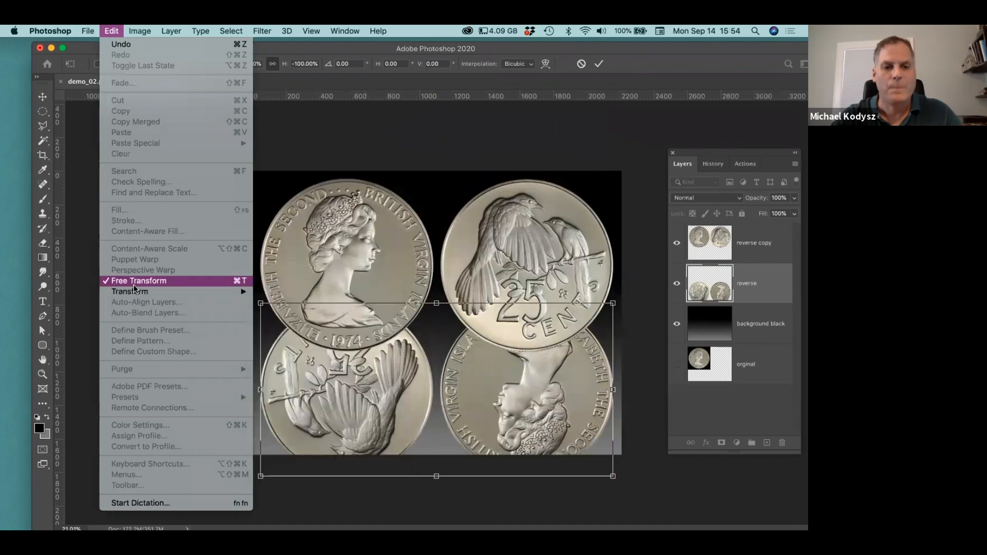
mouse_move(140, 294)
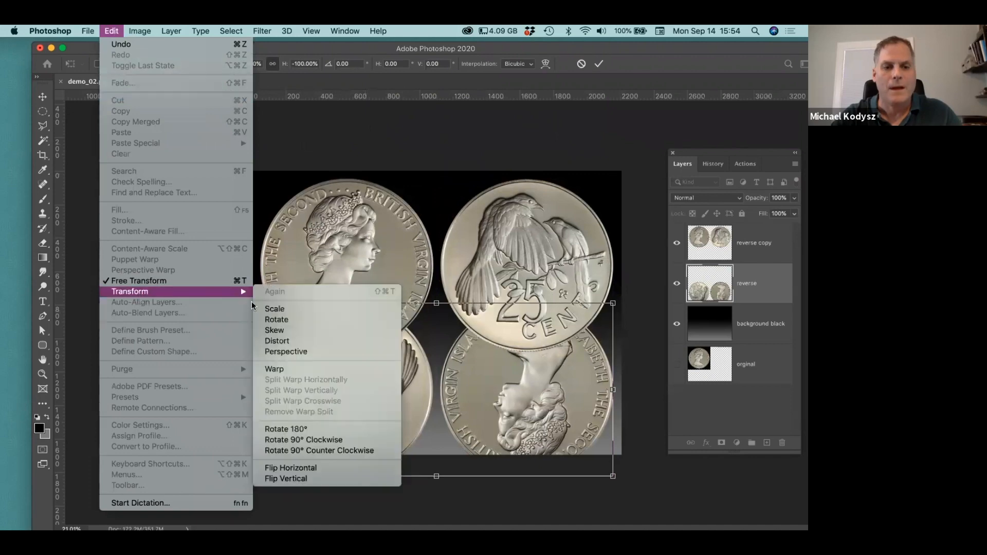
click(305, 474)
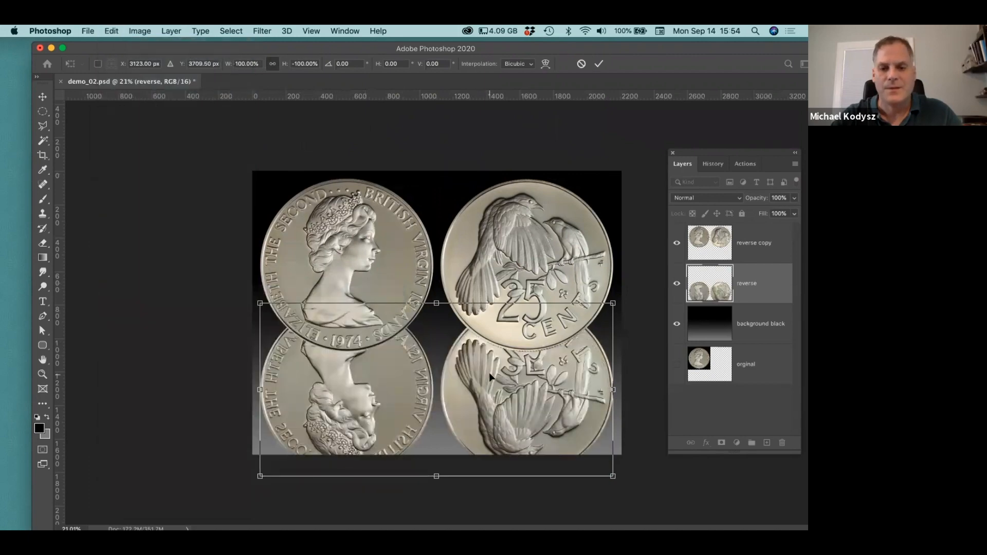
drag(491, 380, 491, 427)
drag(537, 363, 501, 383)
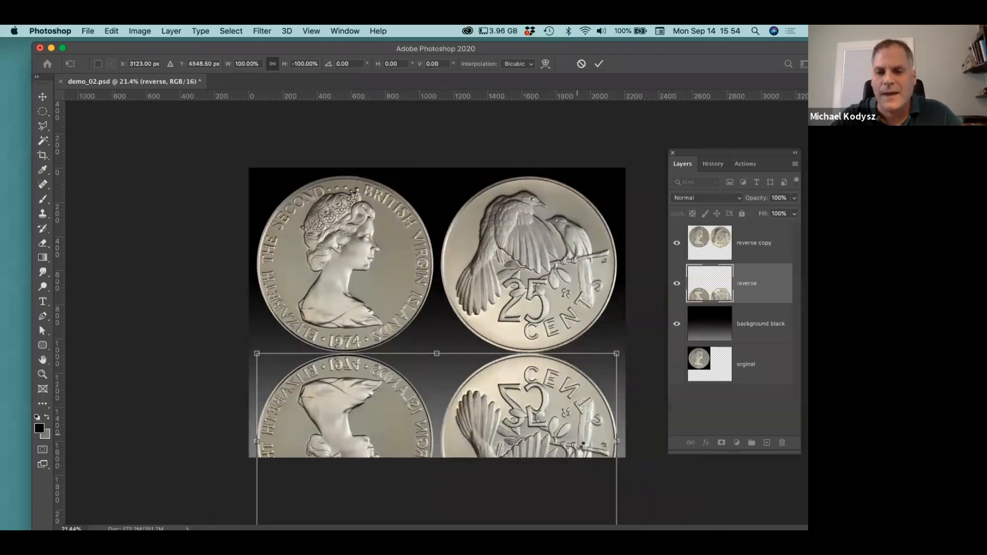
key(Return)
Lower the opacity of the mirrored reverse layer to 11%.
key(g)
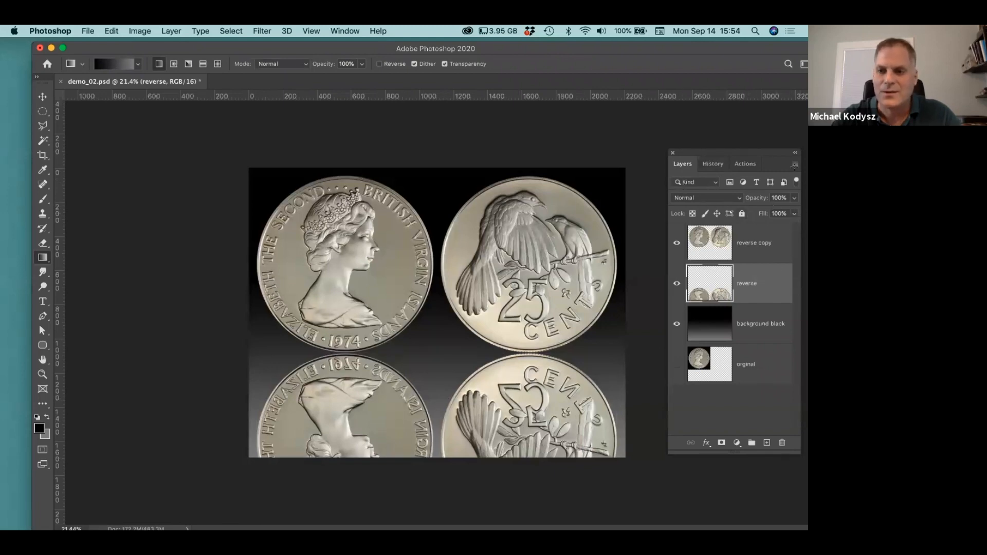
click(795, 199)
drag(796, 212, 747, 217)
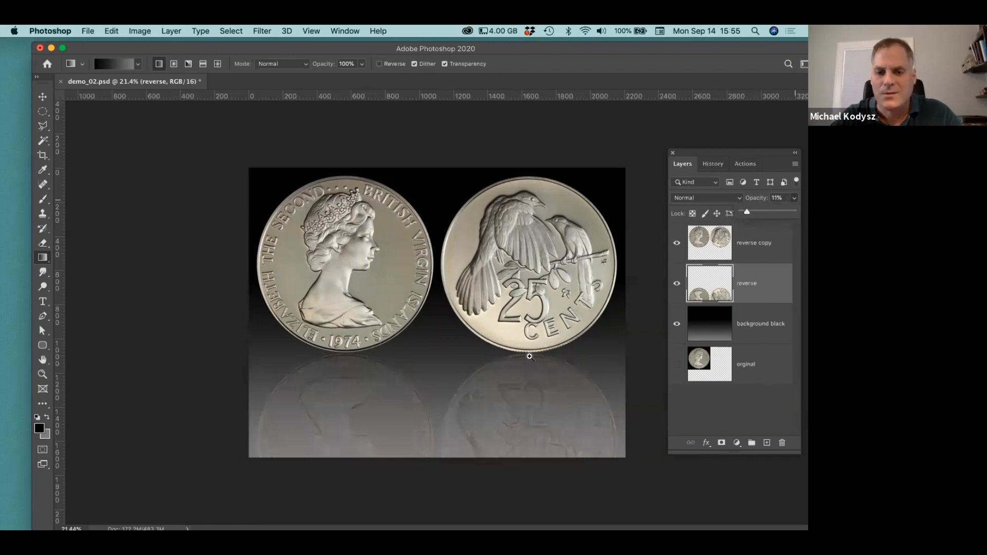
Nudge the mirrored reverse layer up until its edge touches the lower rim of the coins, and deselect all layers.
drag(560, 352, 629, 372)
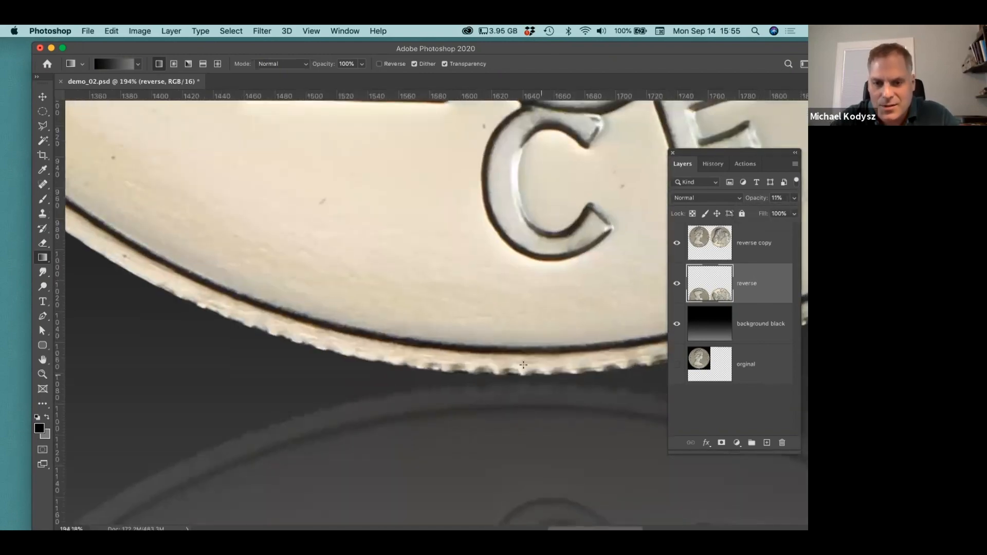
key(v)
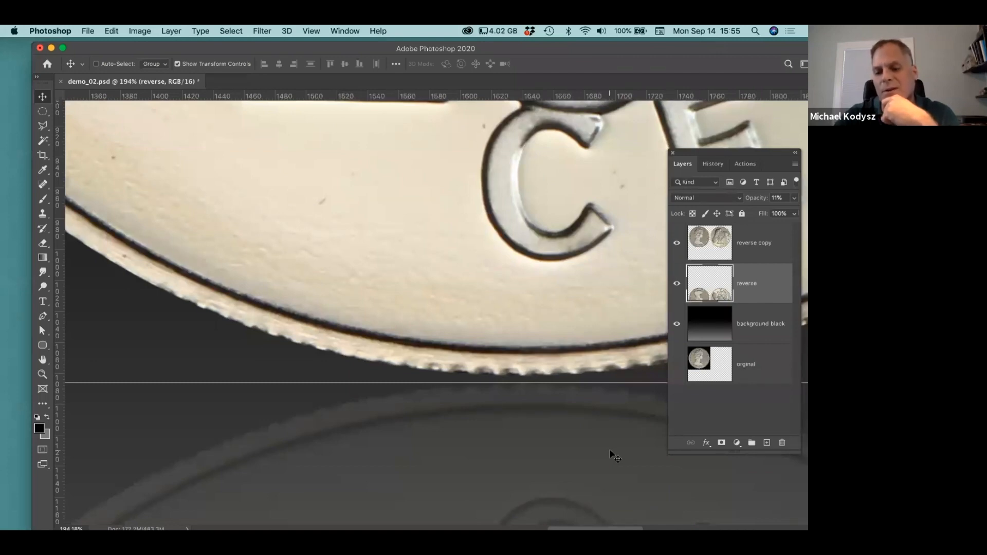
key(Up)
key(Up)
key(Up)
key(Up)
key(Up)
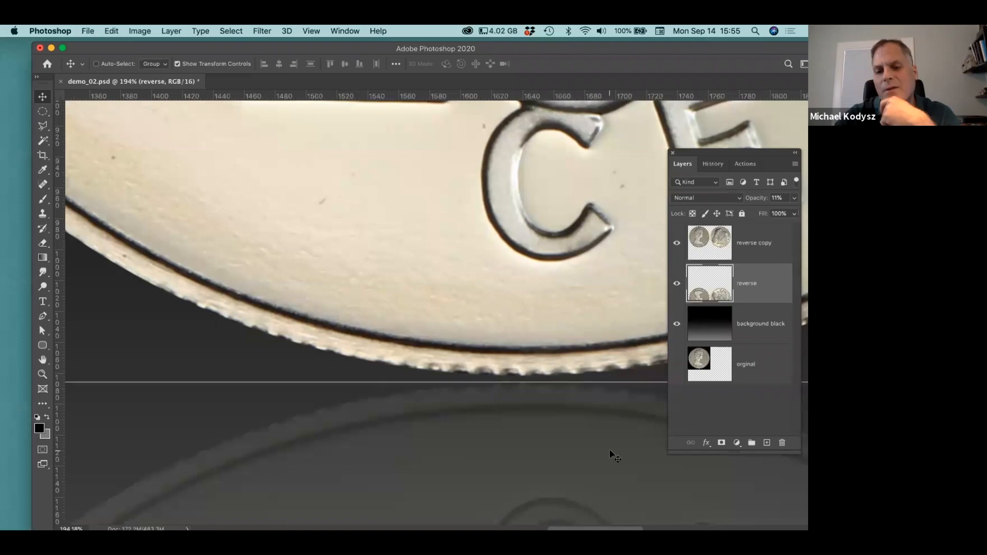
key(Up)
key(Up)
key(Up)
key(Up)
key(Up)
key(Up)
key(Up)
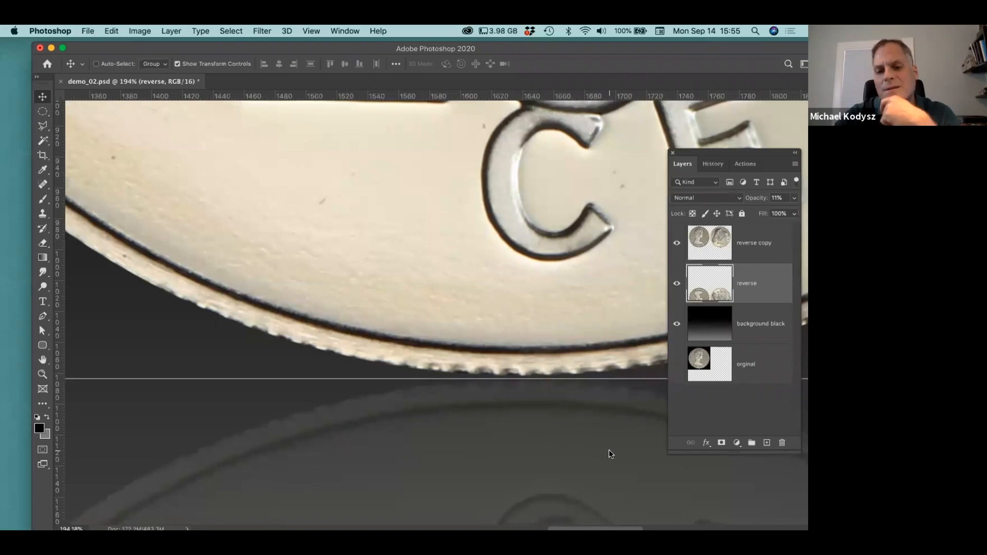
key(Up)
key(Up)
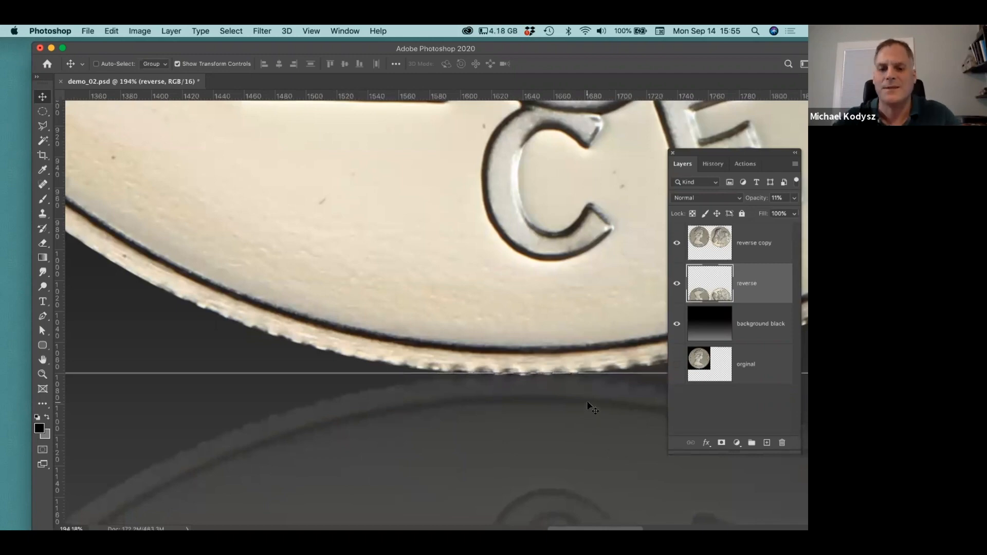
drag(586, 406, 465, 325)
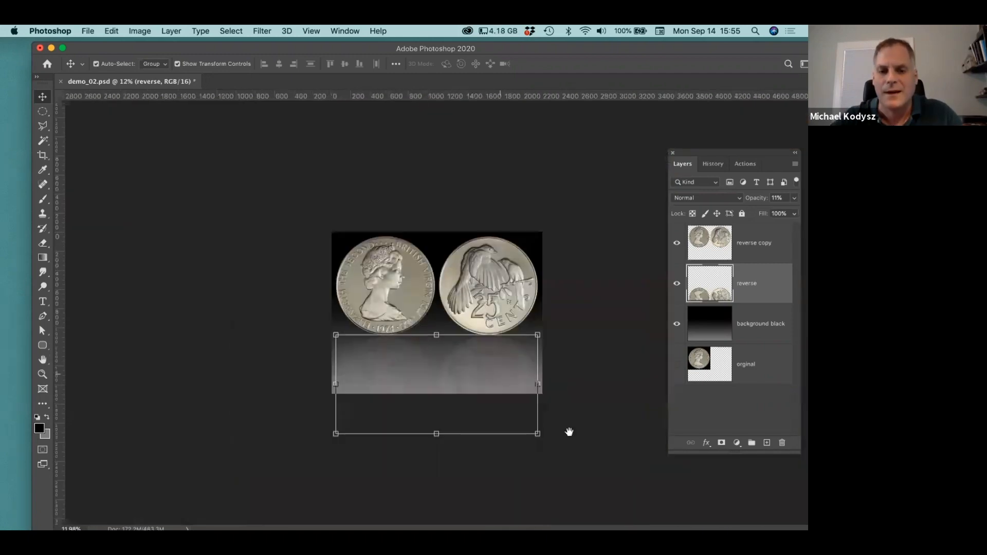
click(677, 407)
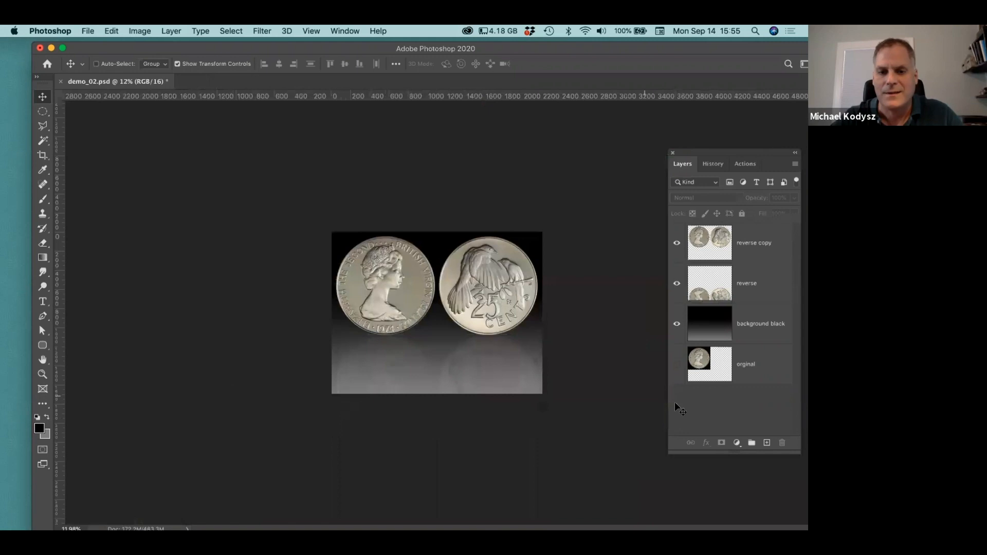
scroll(570, 360, up, 3)
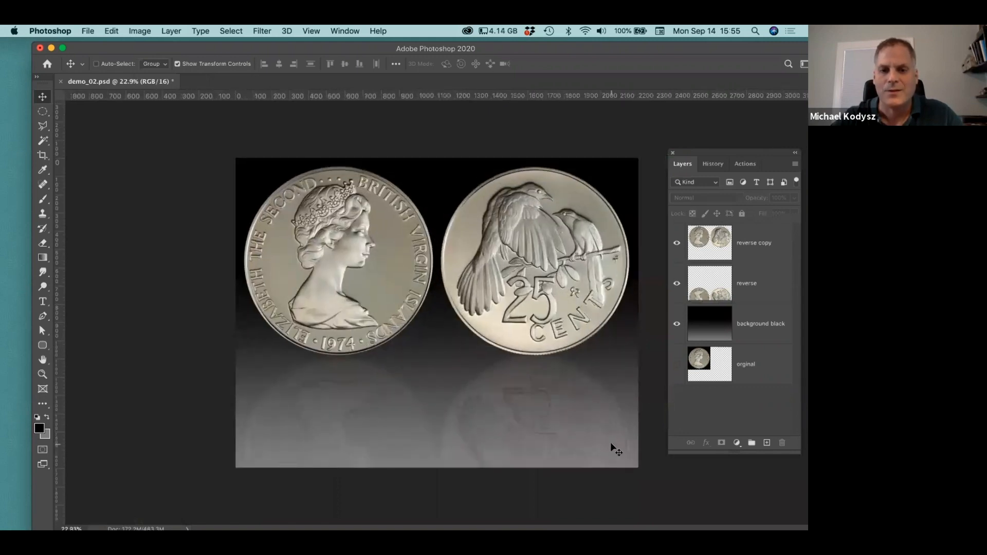
Save a JPEG copy of the composite as demo_02-reflection.jpg in the 02_Retouching_Composite folder, with quality 12 (Maximum) and Baseline Optimized.
click(88, 31)
click(100, 158)
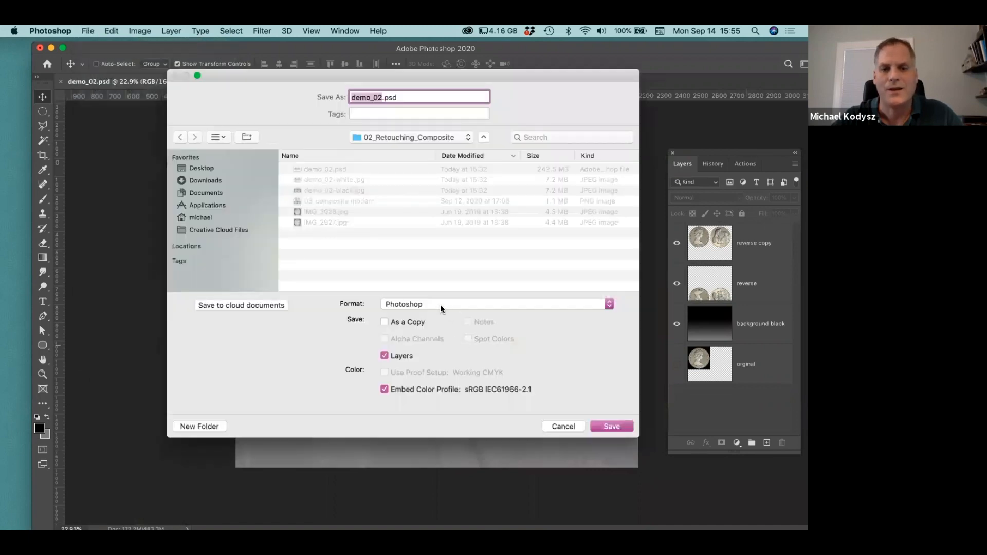
click(440, 309)
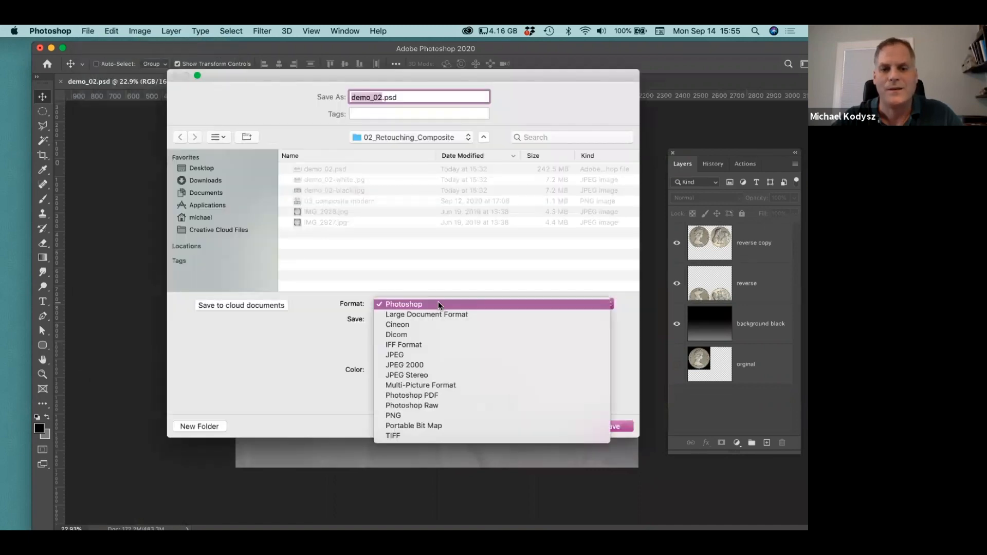
click(423, 354)
key(Right)
text(-r)
text(efle)
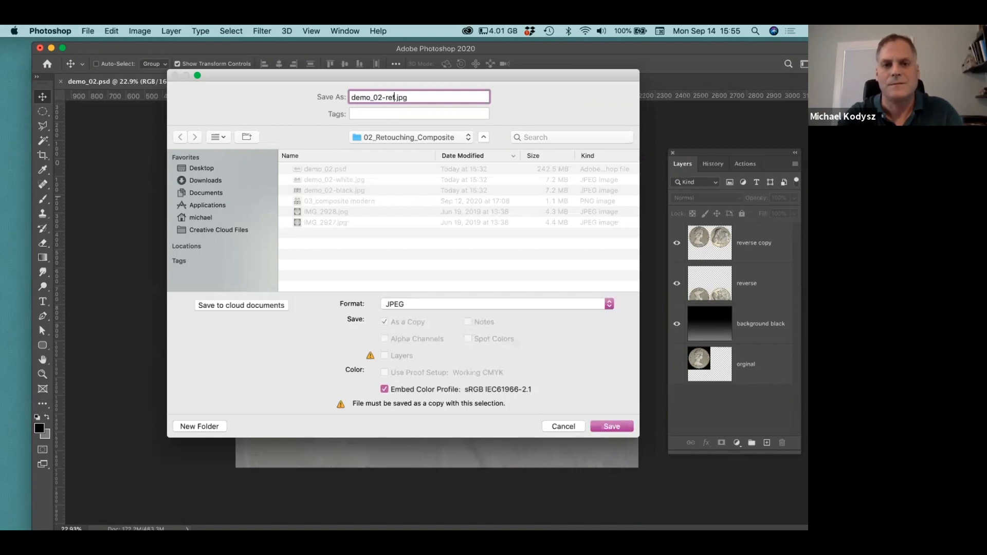
text(ction)
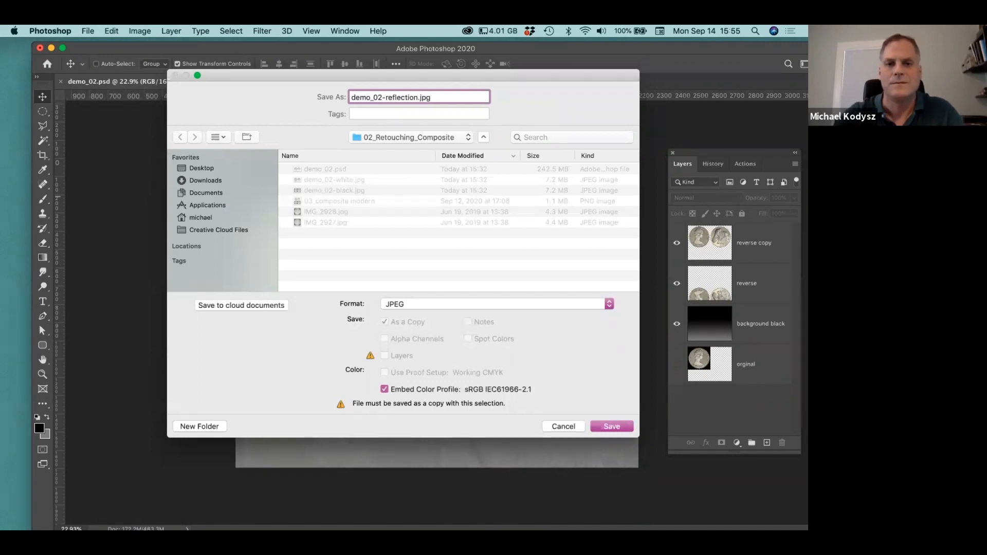
click(612, 427)
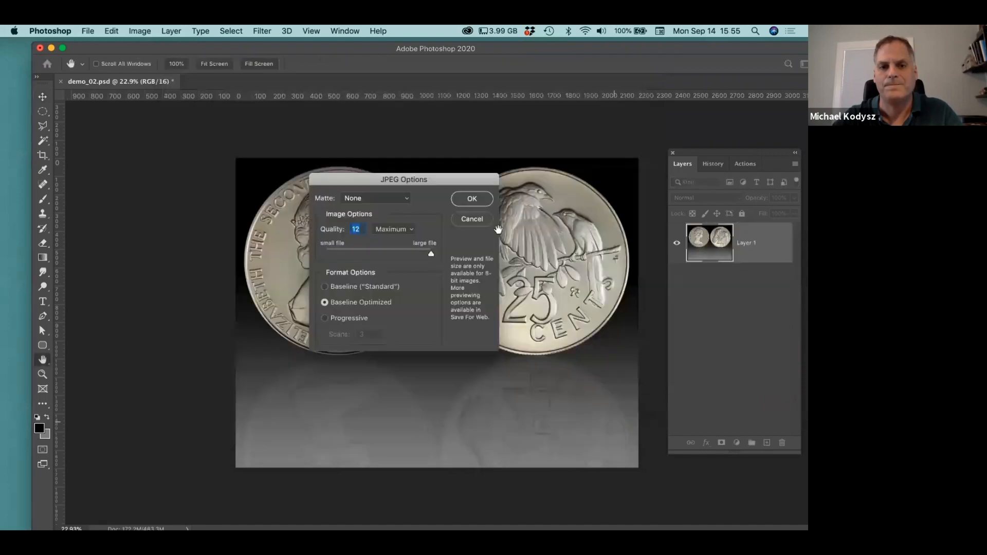
click(470, 199)
Switch to Finder, open demo_02-reflection.jpg in Preview, and inspect the exported image at smaller zoom levels.
double_click(471, 48)
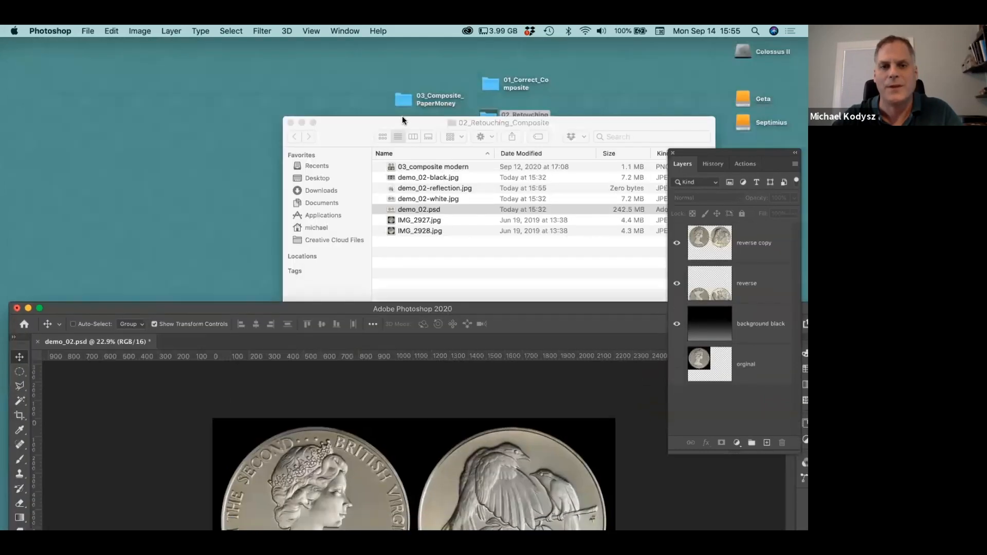
click(402, 117)
click(425, 242)
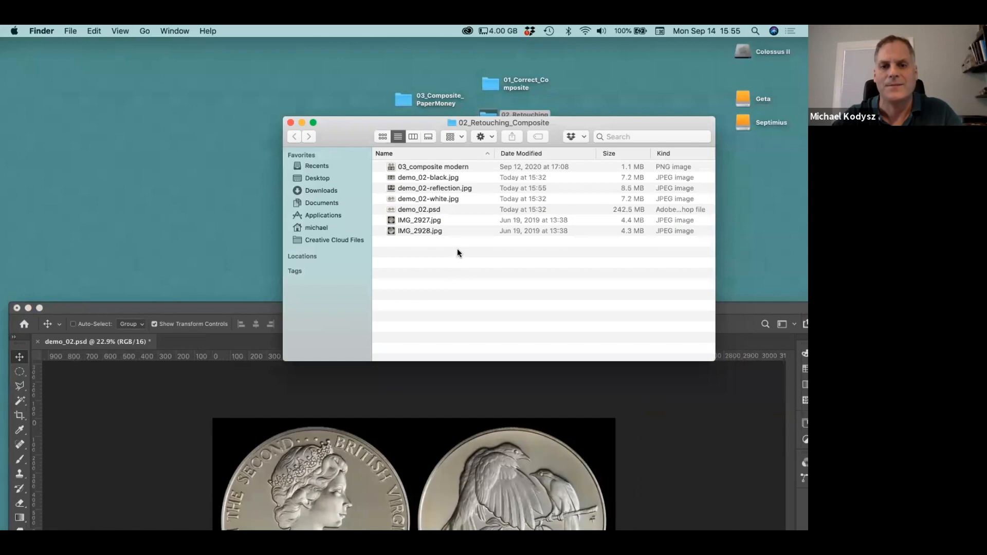
double_click(443, 188)
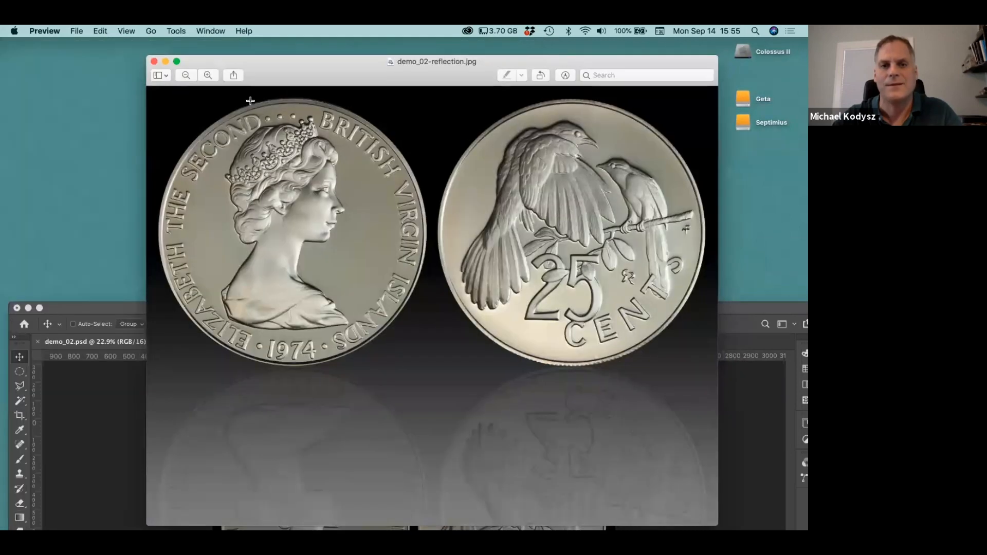
click(186, 75)
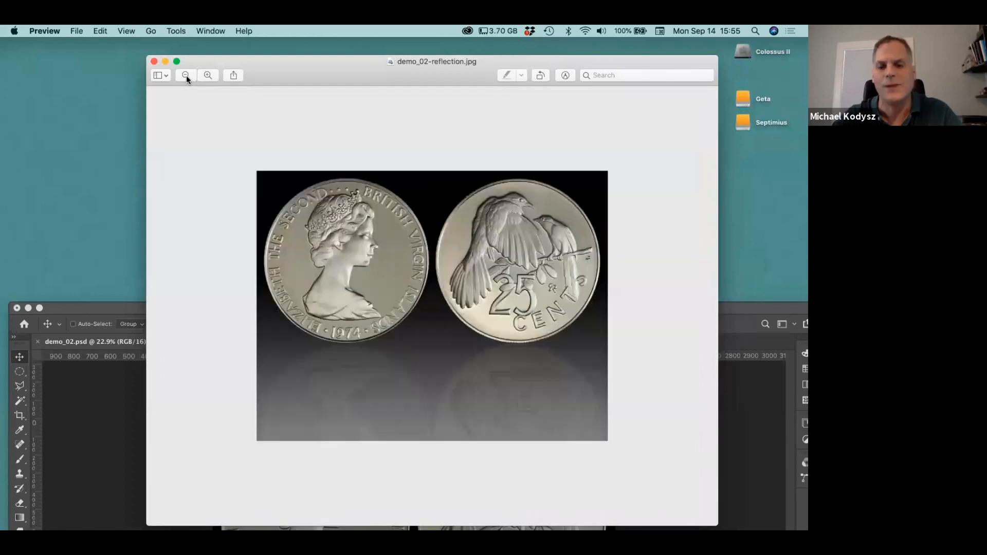
click(186, 75)
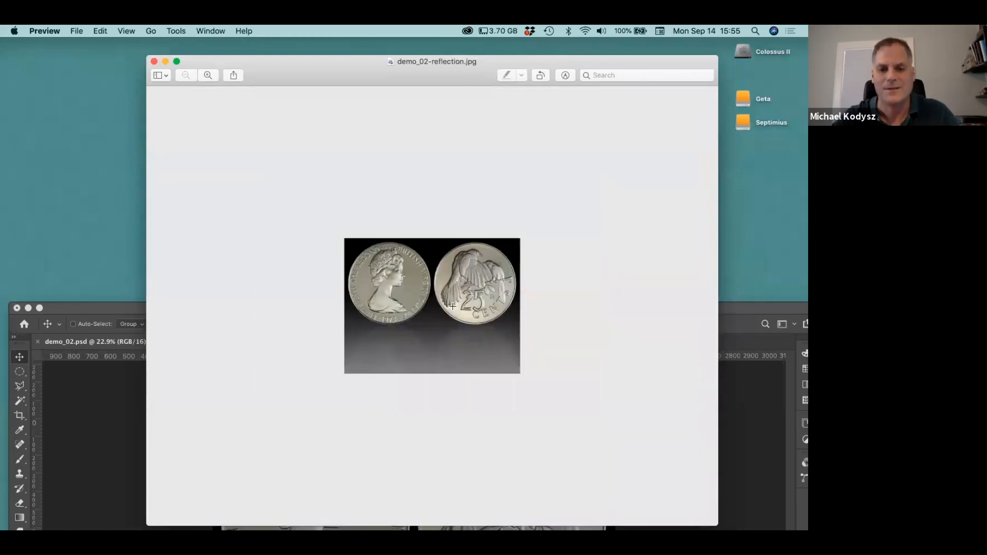
click(208, 76)
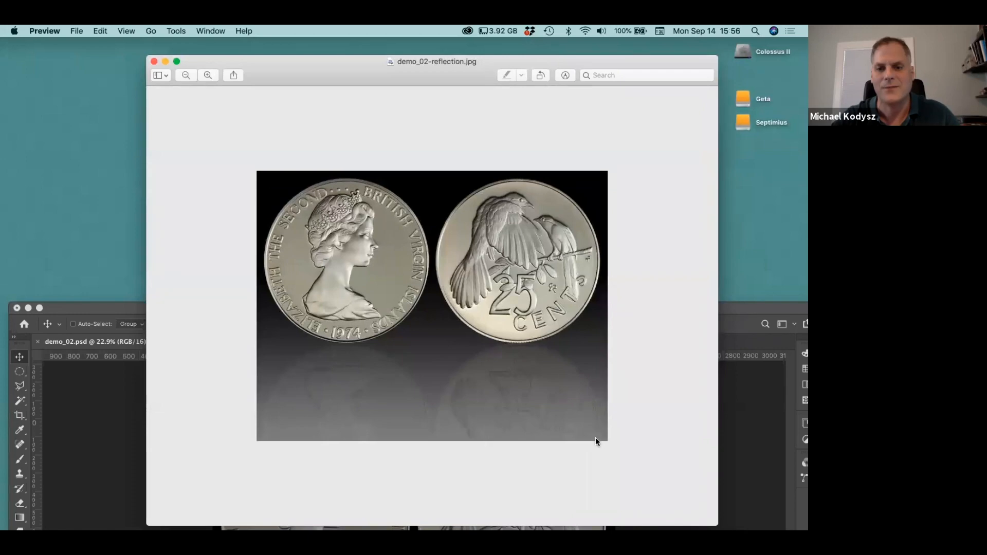
Close the previewed JPEG and switch back to Photoshop, enlarging its window to fill the screen.
click(153, 61)
click(741, 311)
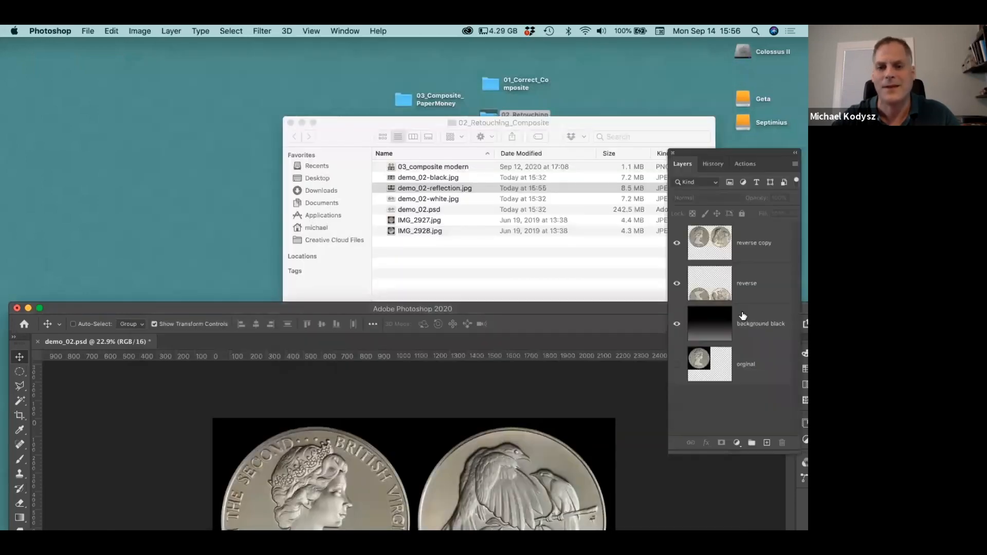
double_click(741, 311)
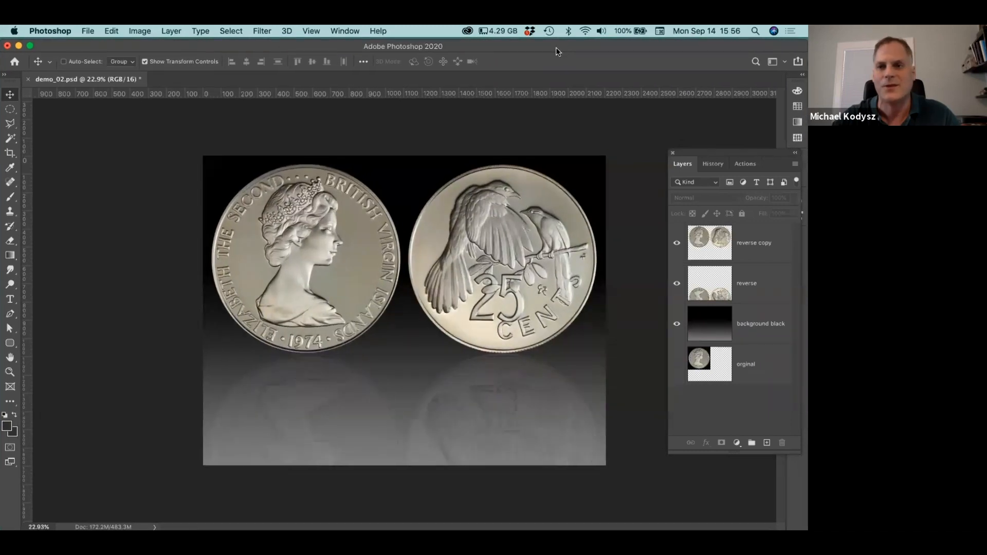